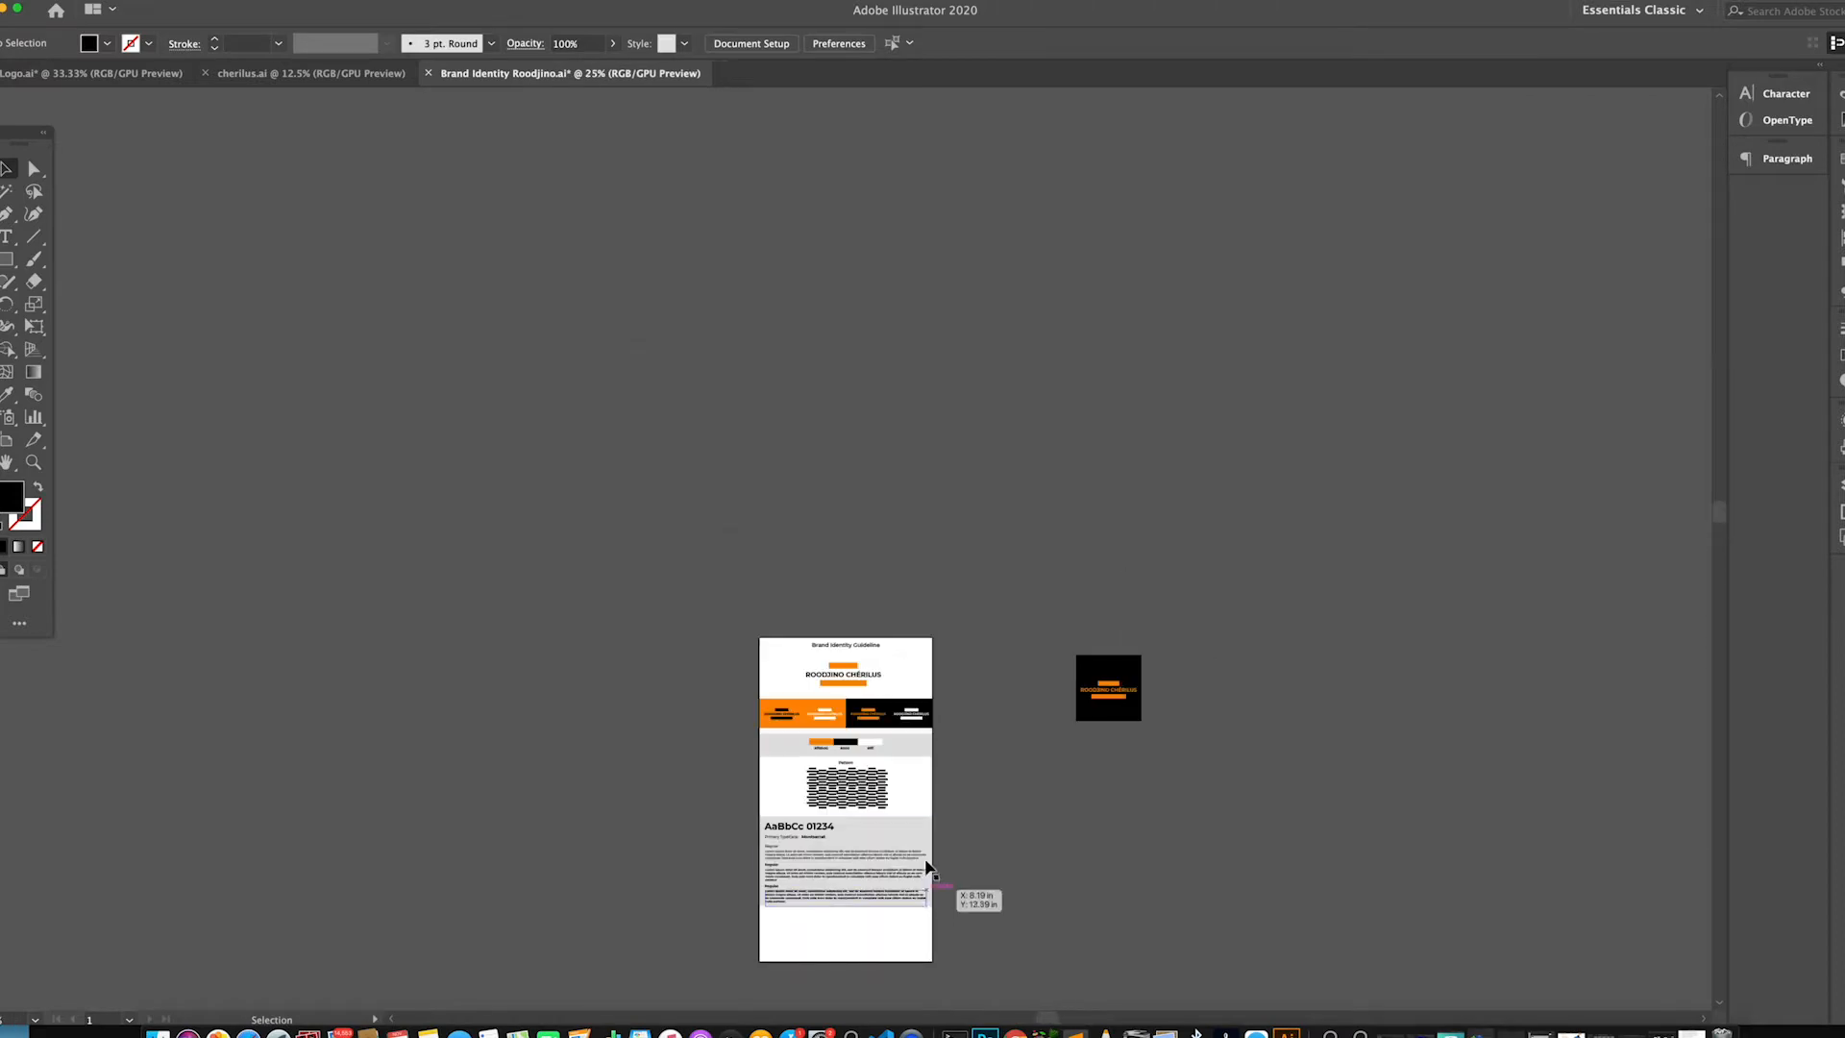
scroll(927, 836, "down", 2)
scroll(927, 836, "up", 1)
scroll(926, 834, "up", 2)
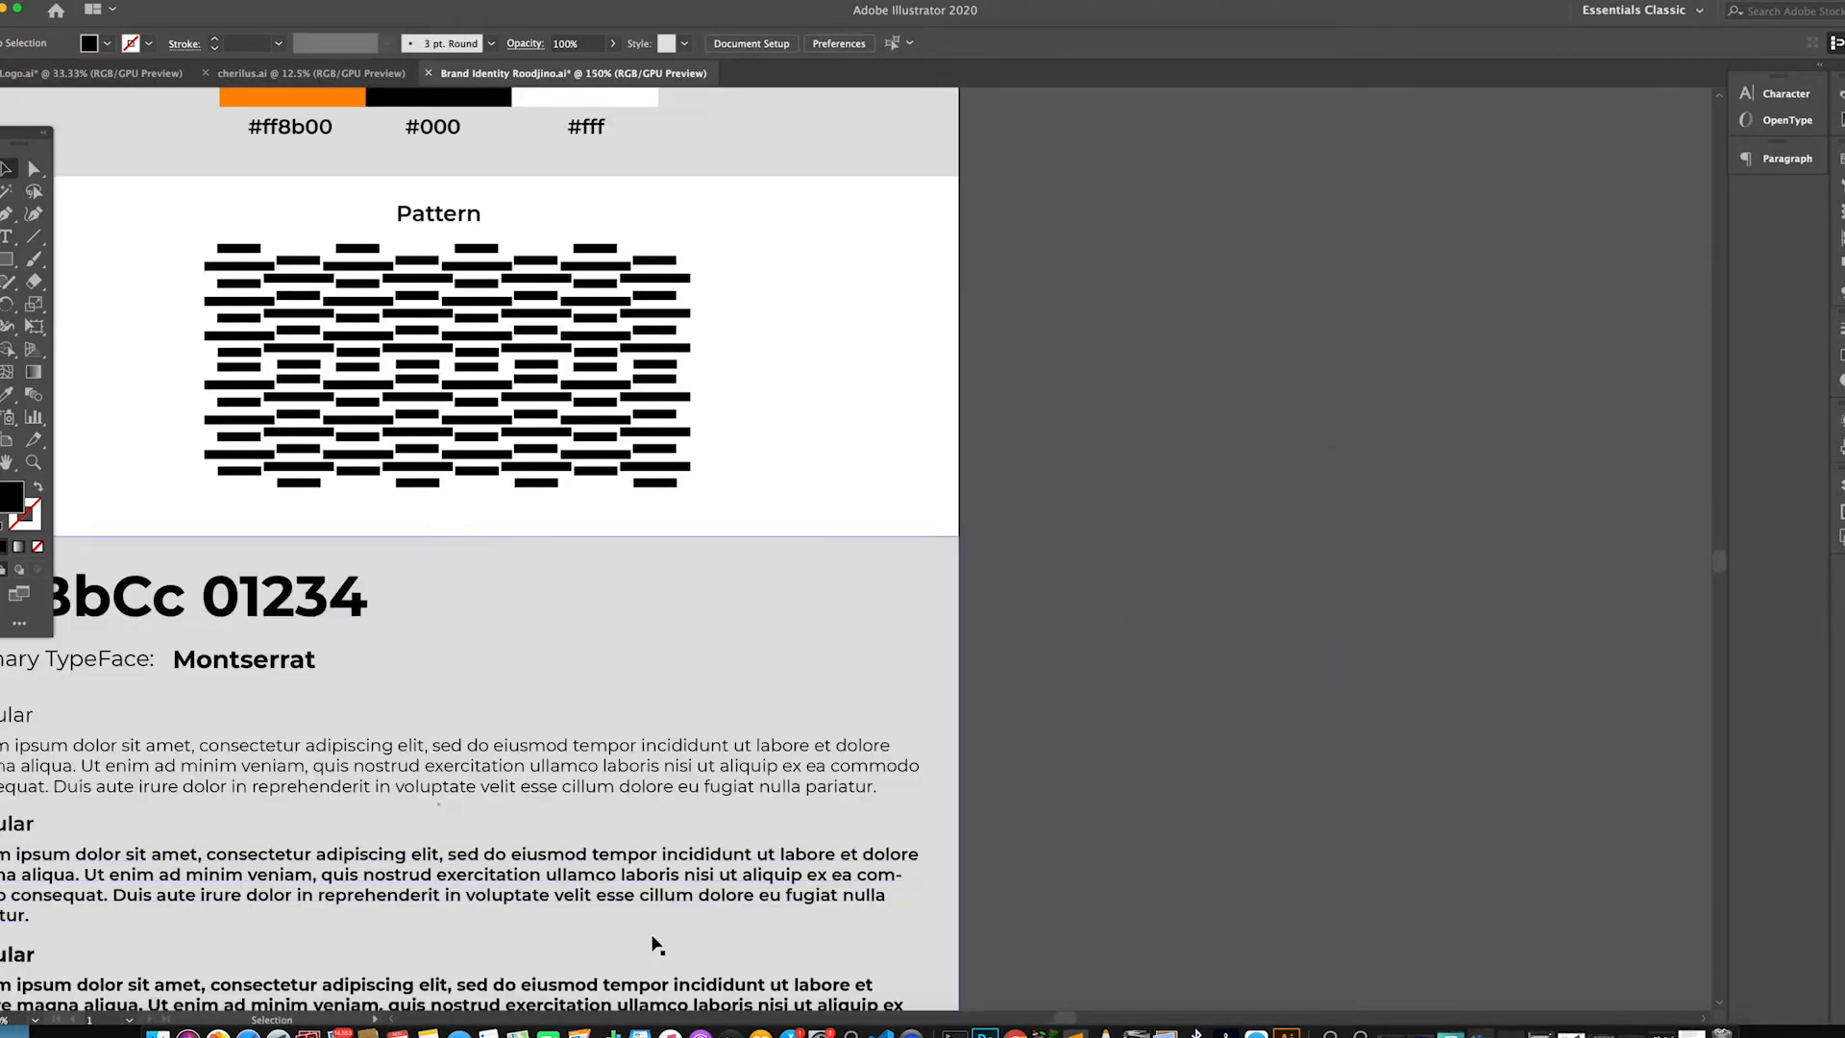
scroll(744, 865, "down", 2)
Switch to Safari, search Google for "youtube banner size", and open the Wyzowl banner dimensions image from the results
left_click(254, 1033)
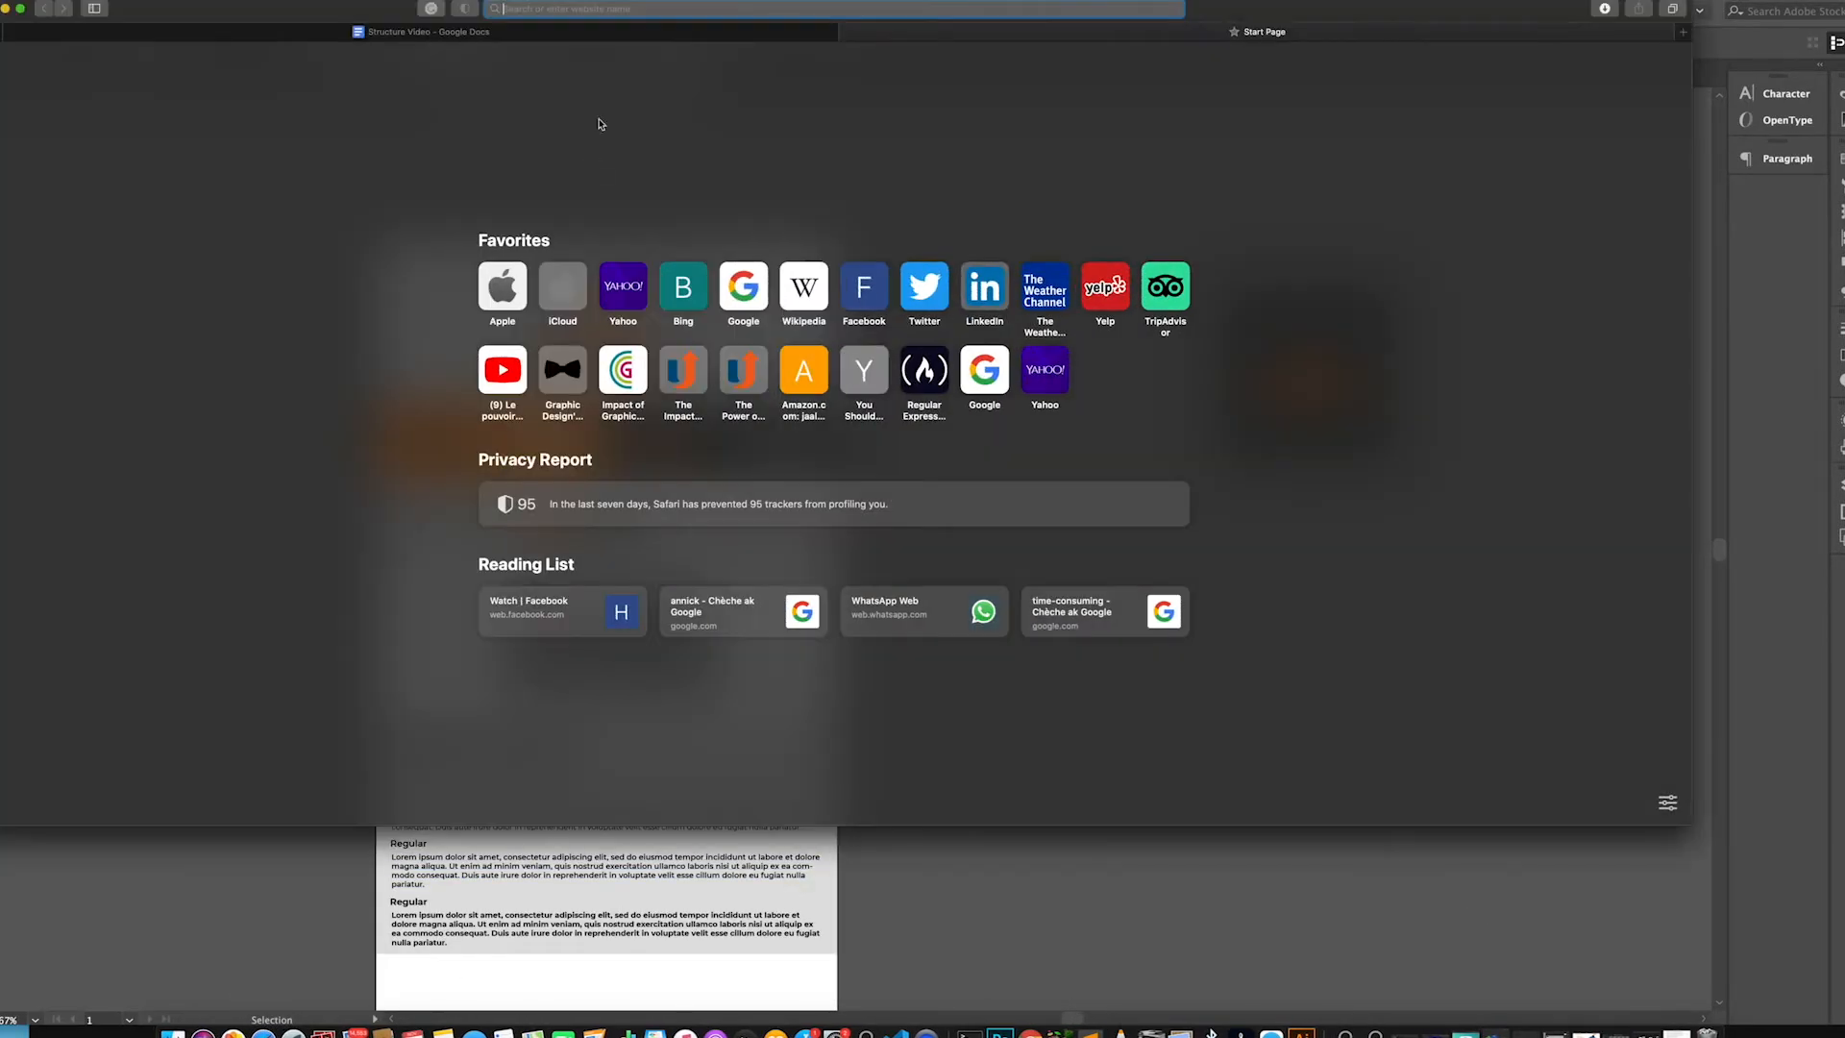
type("youtub")
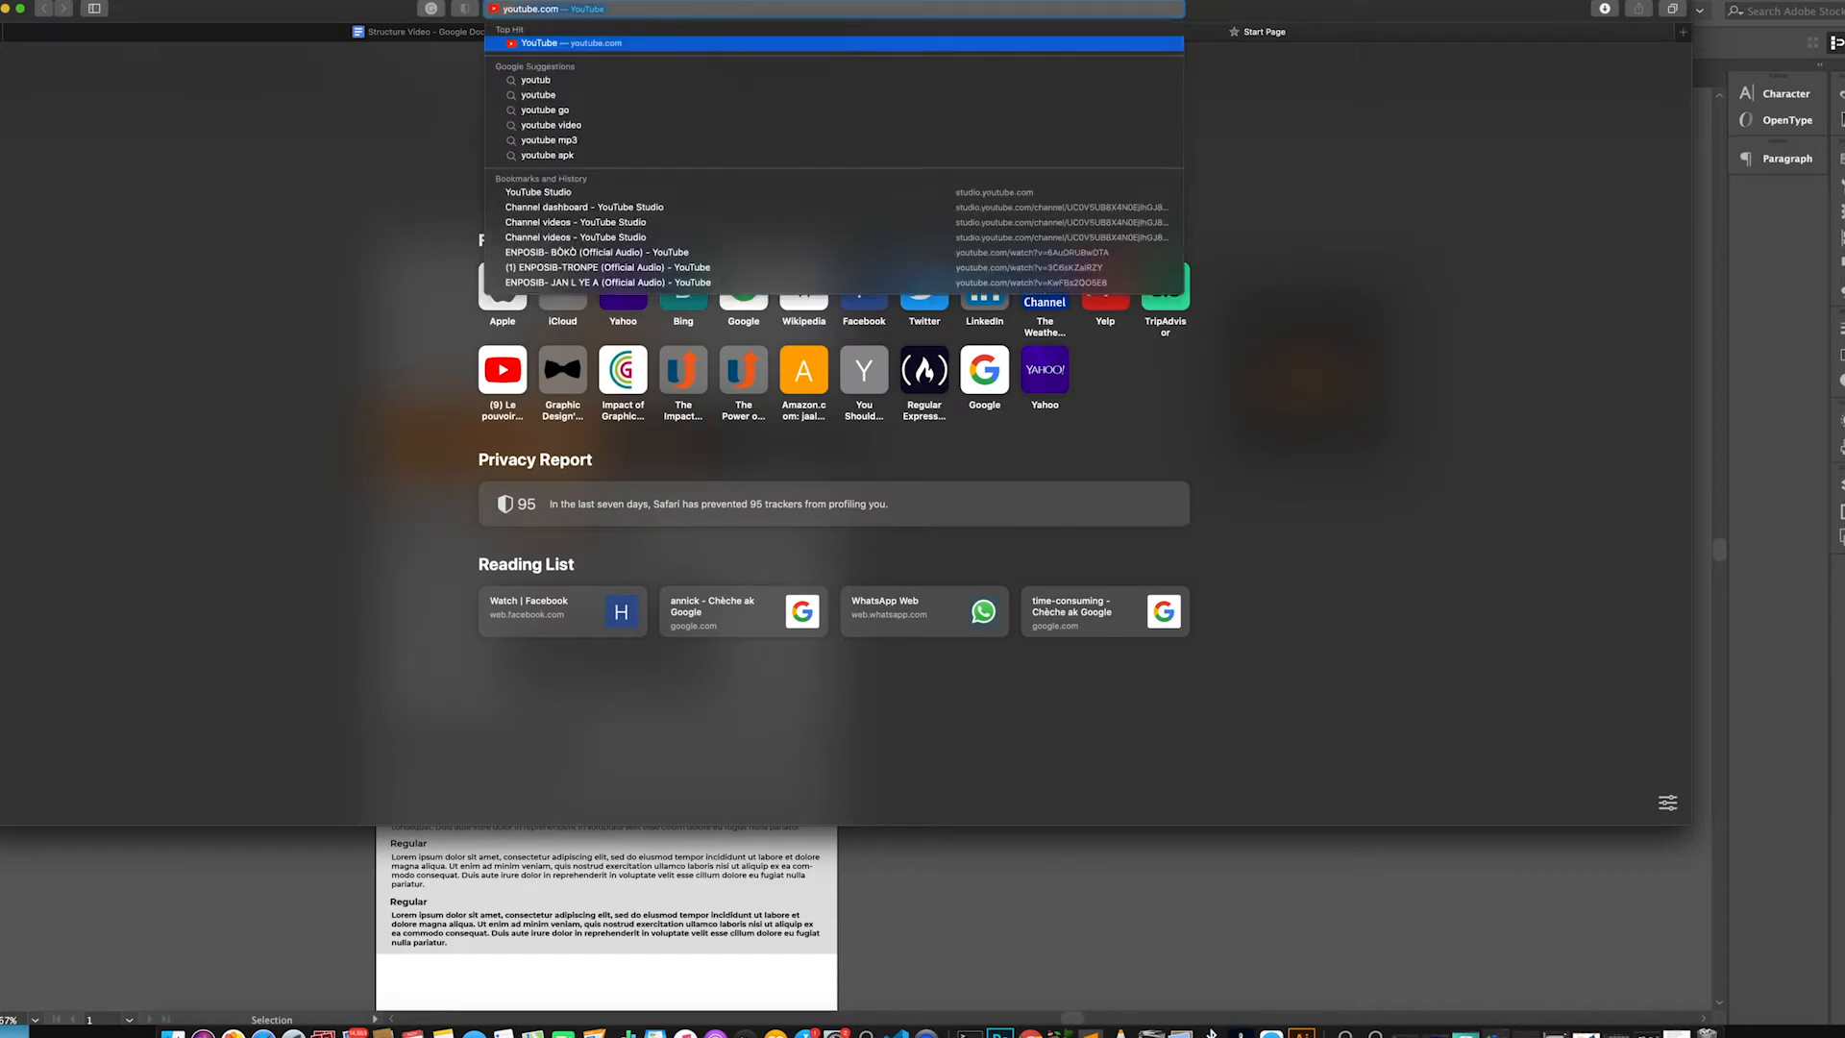
type("e banner")
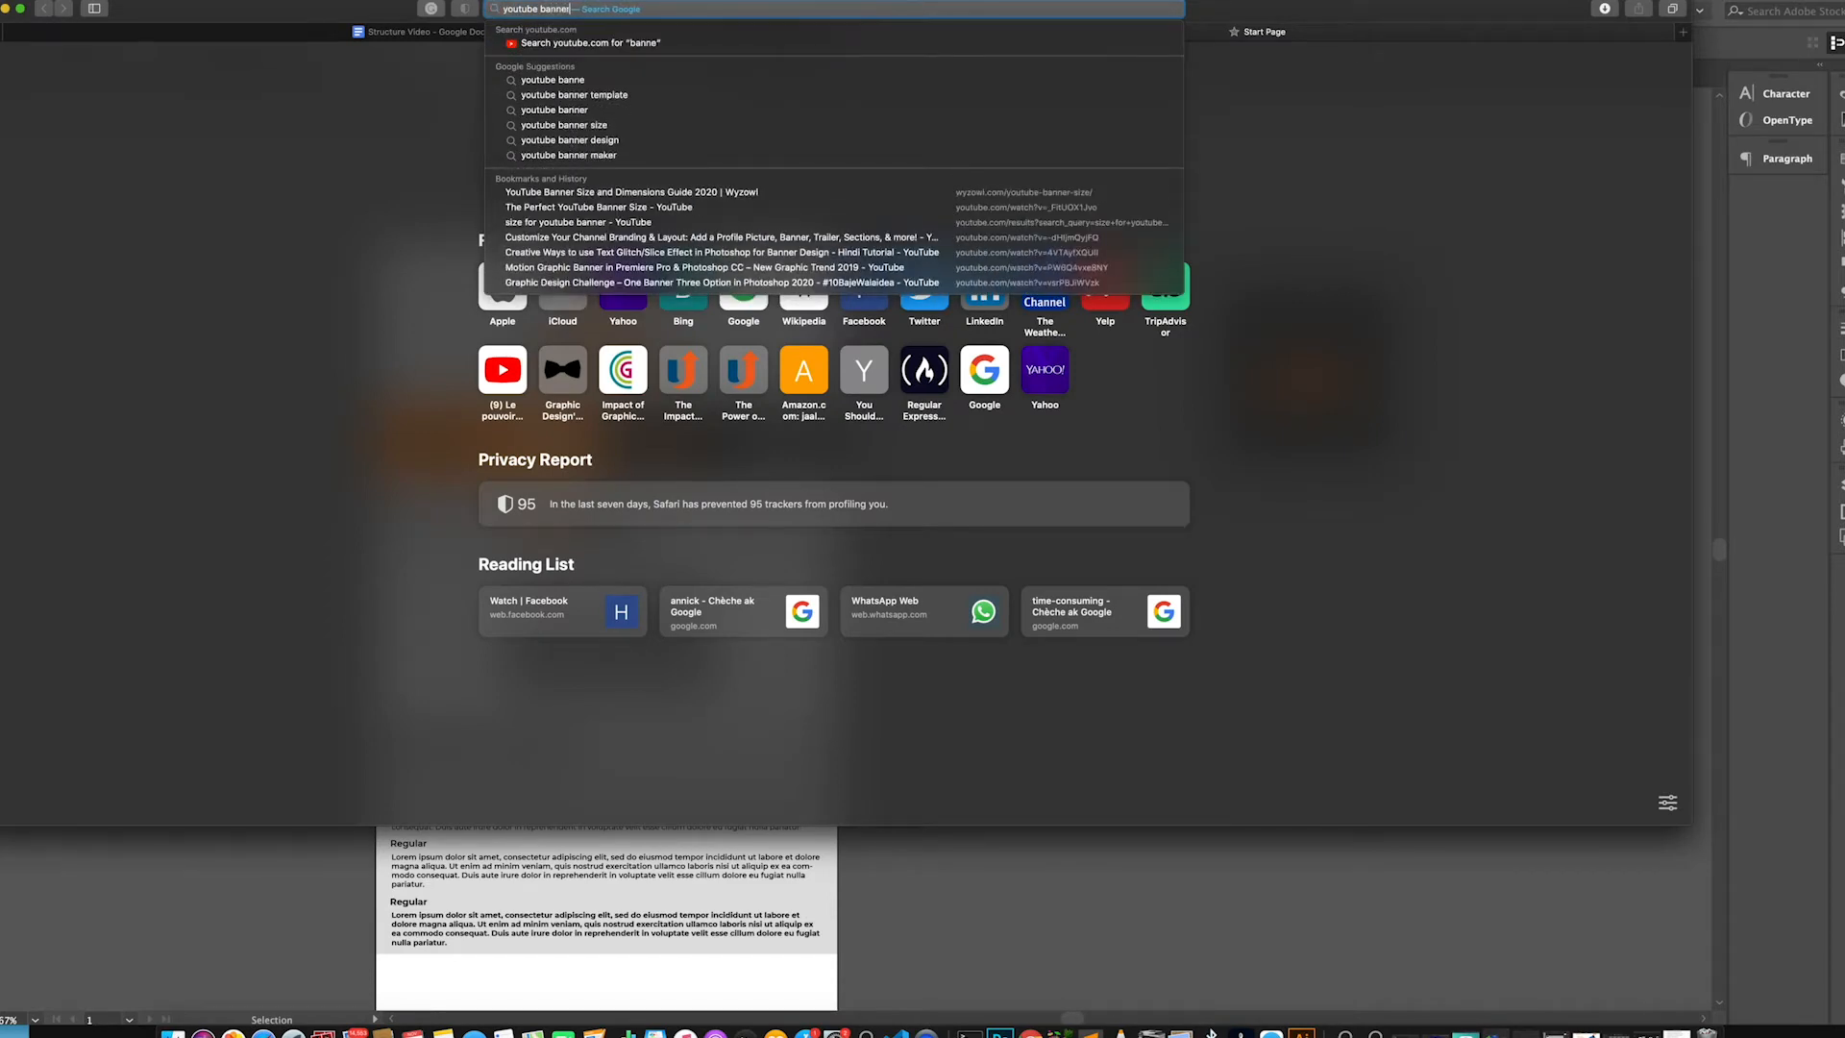
type(" siz")
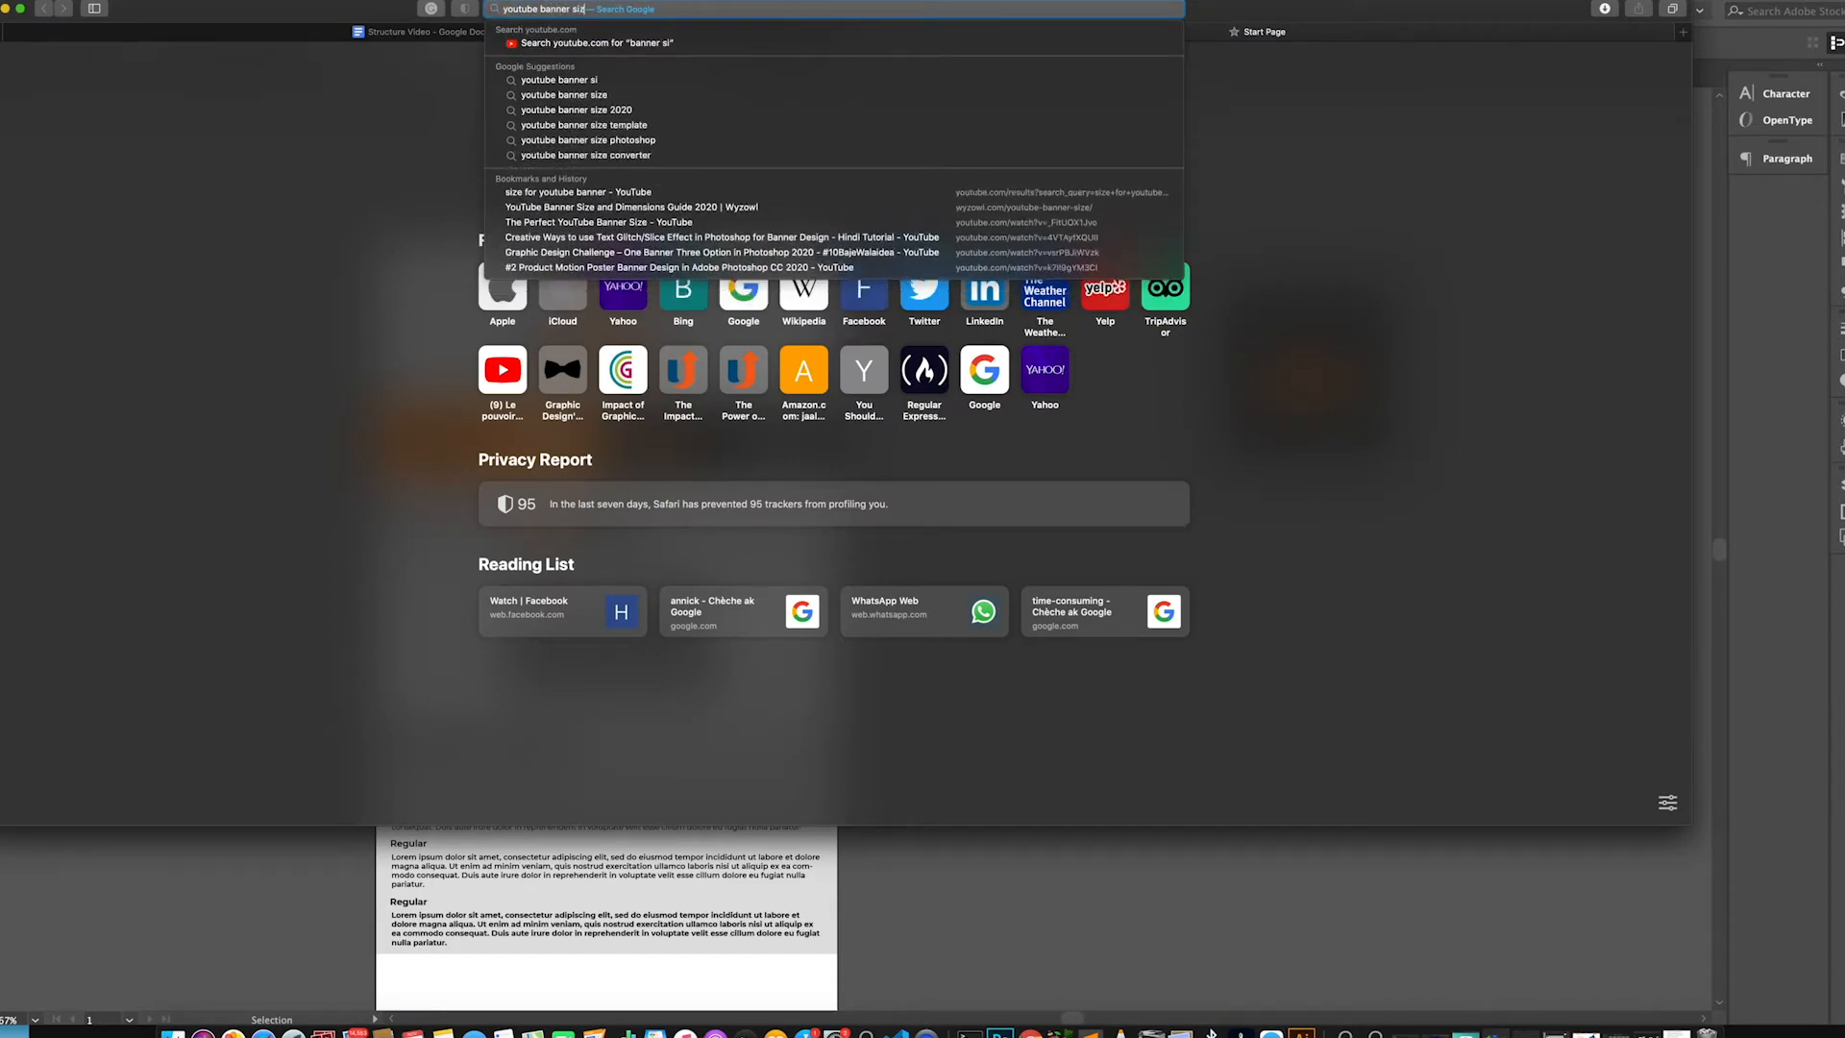
type("e")
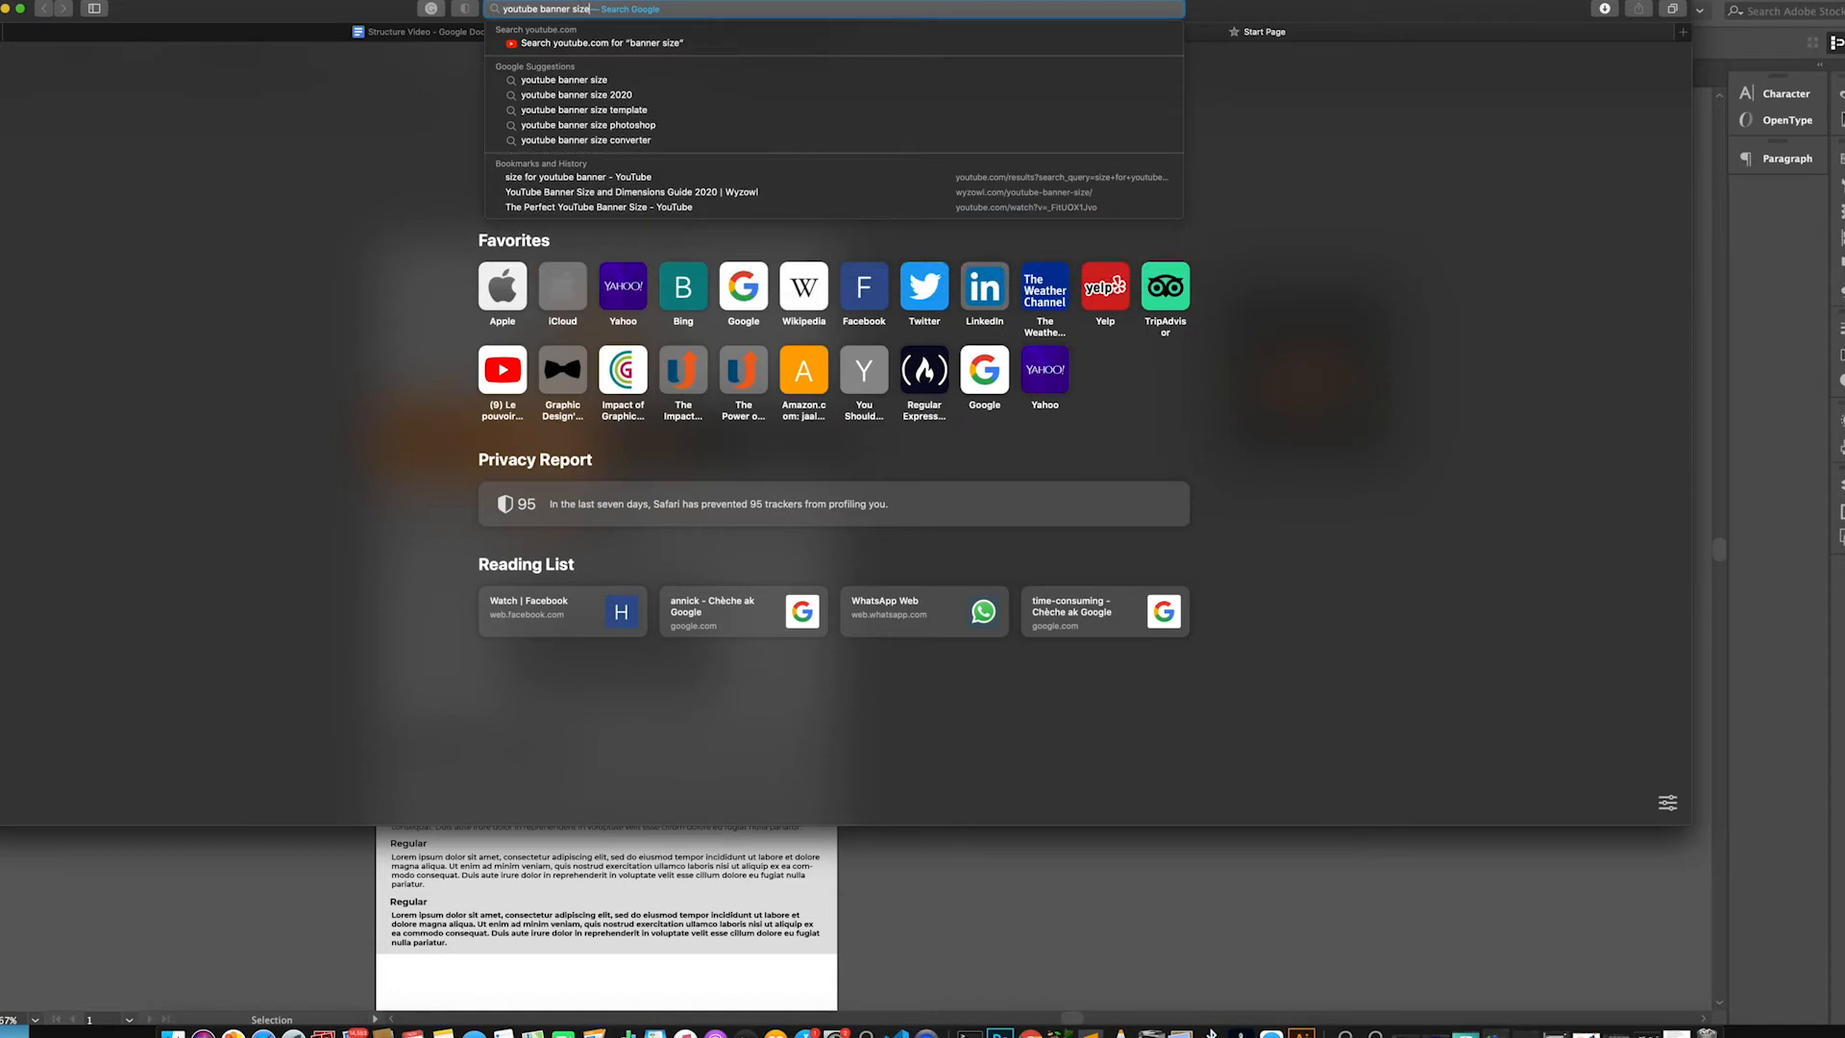
left_click(607, 82)
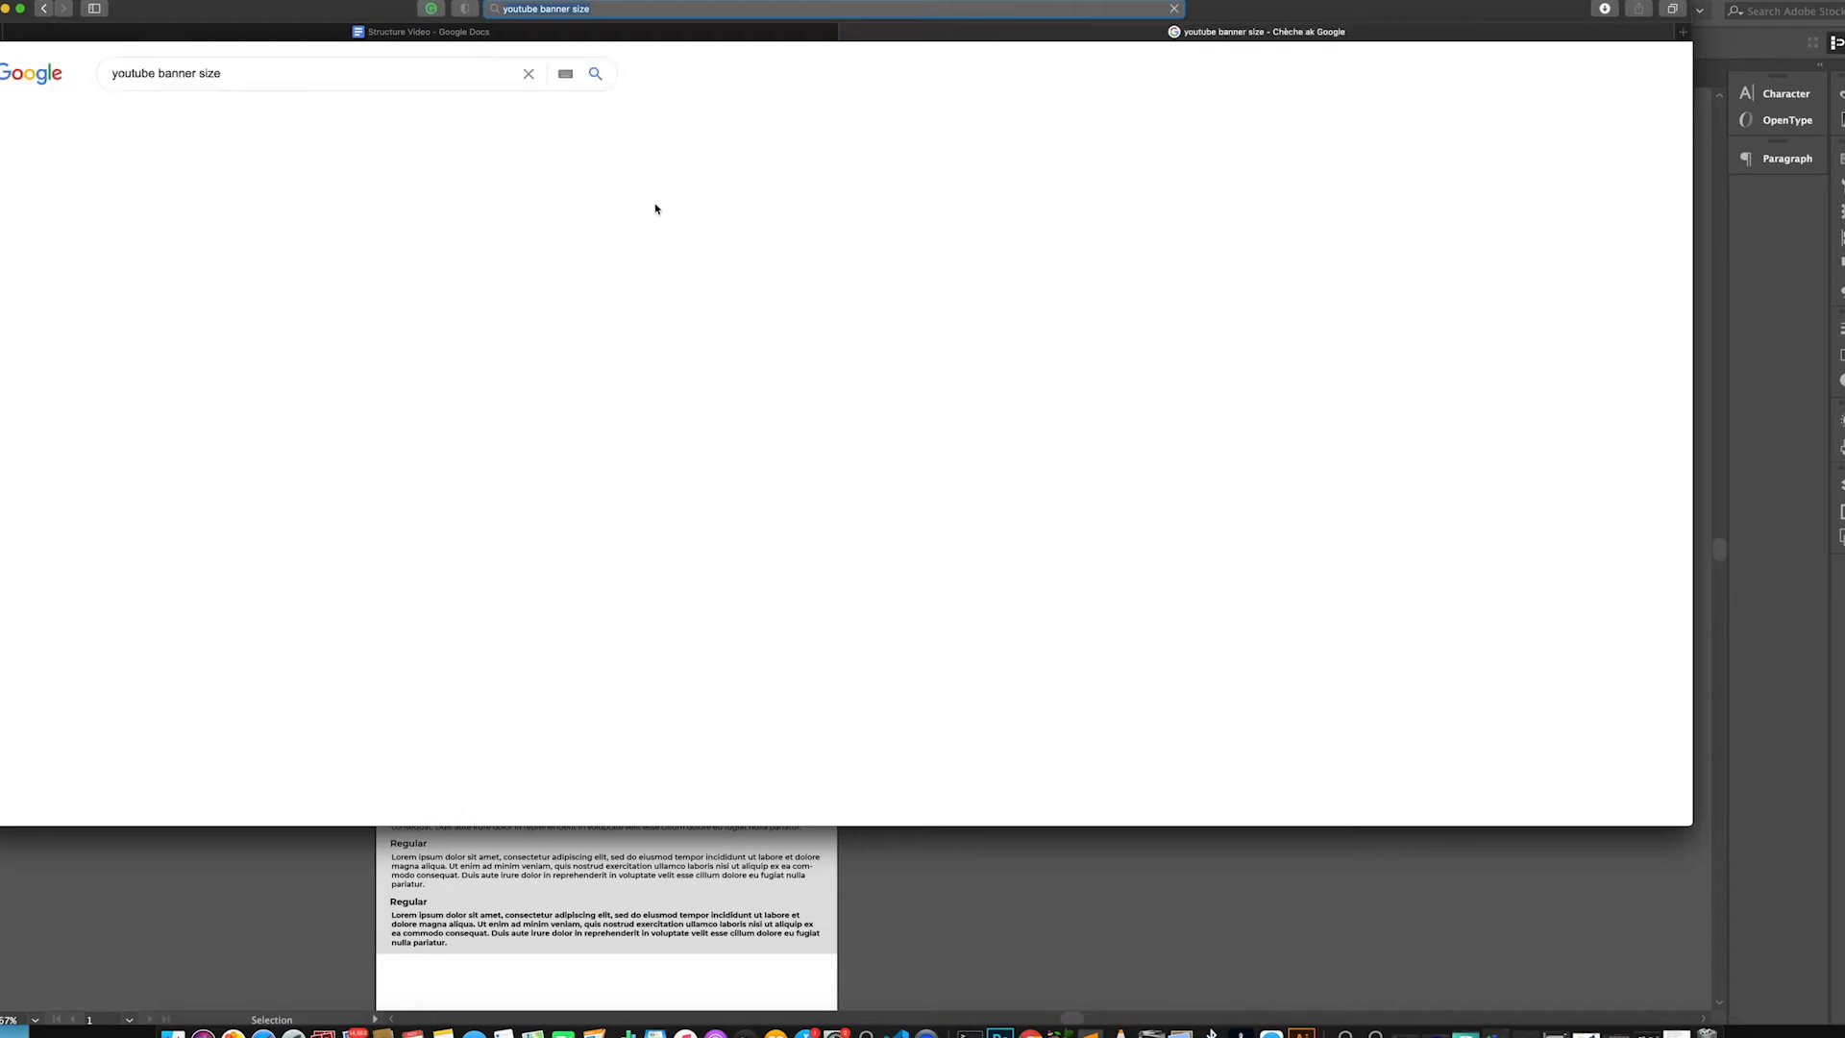
left_click(178, 298)
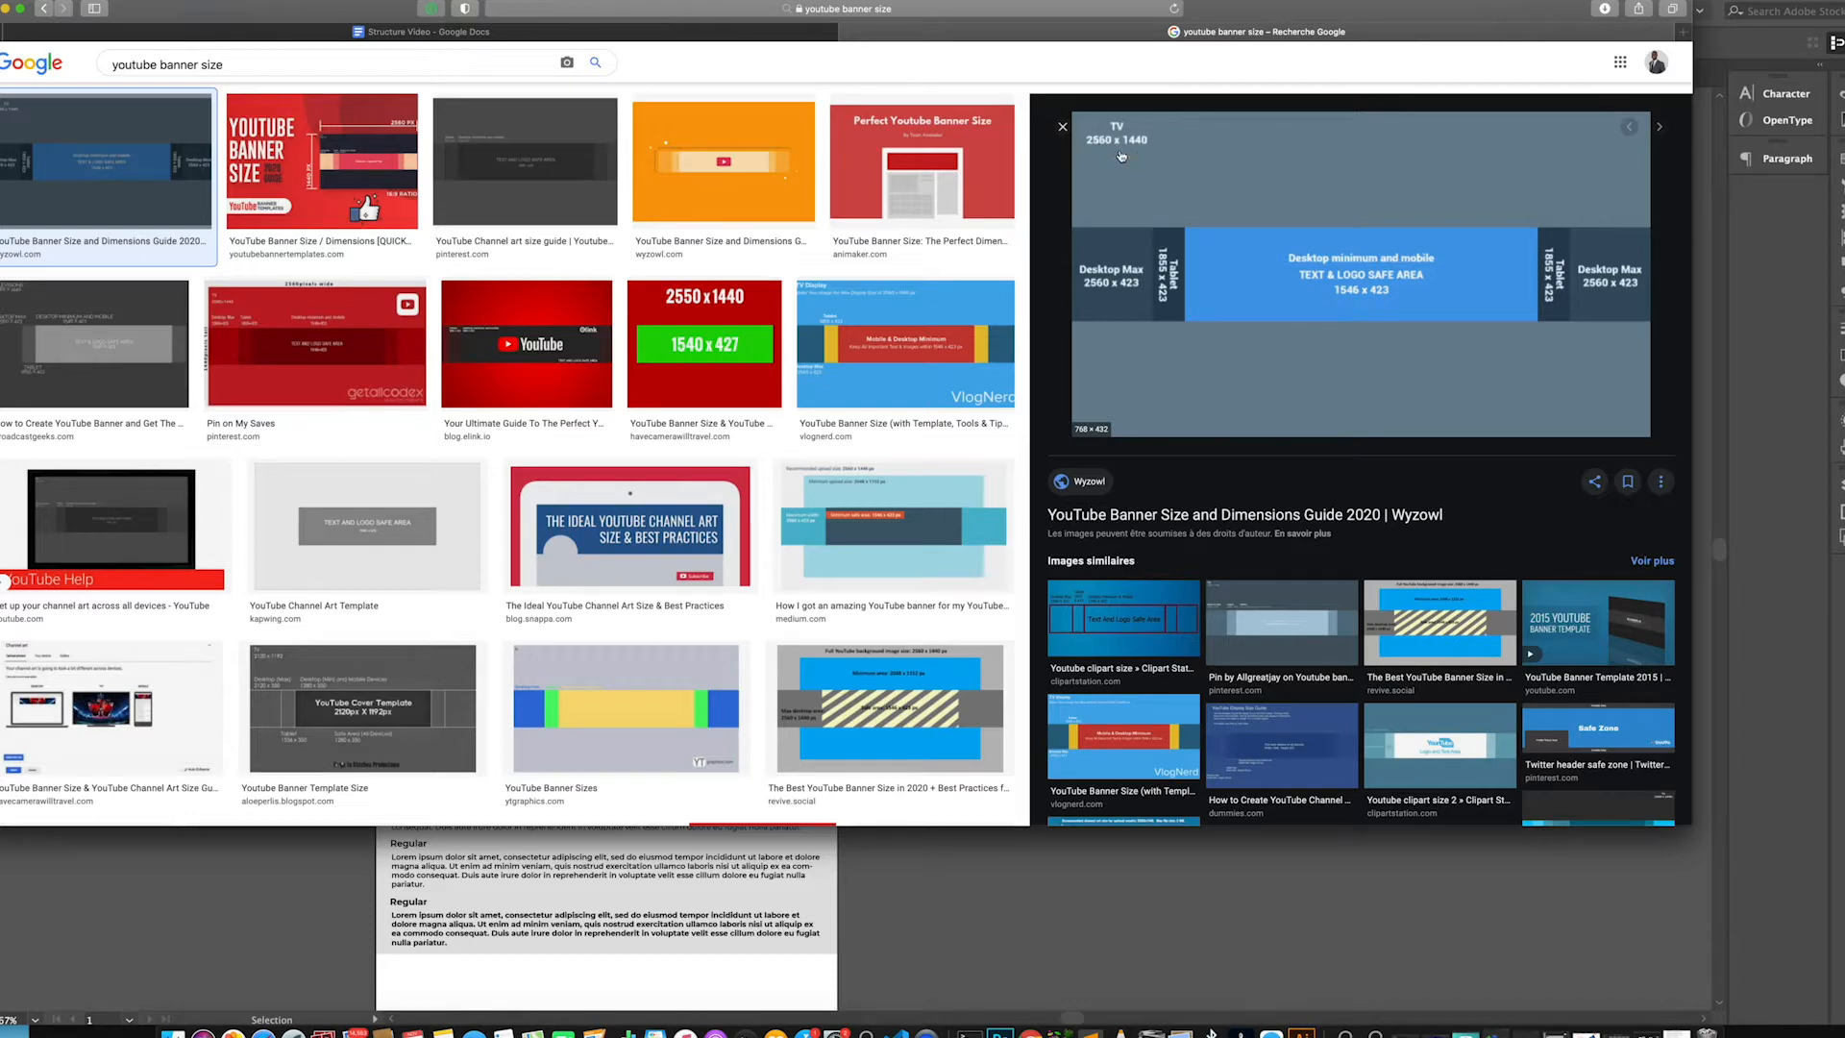
Switch to Photoshop and create a new 2560 x 1440 pixel document at 72 pixels/inch in RGB with a white background
left_click(1001, 1034)
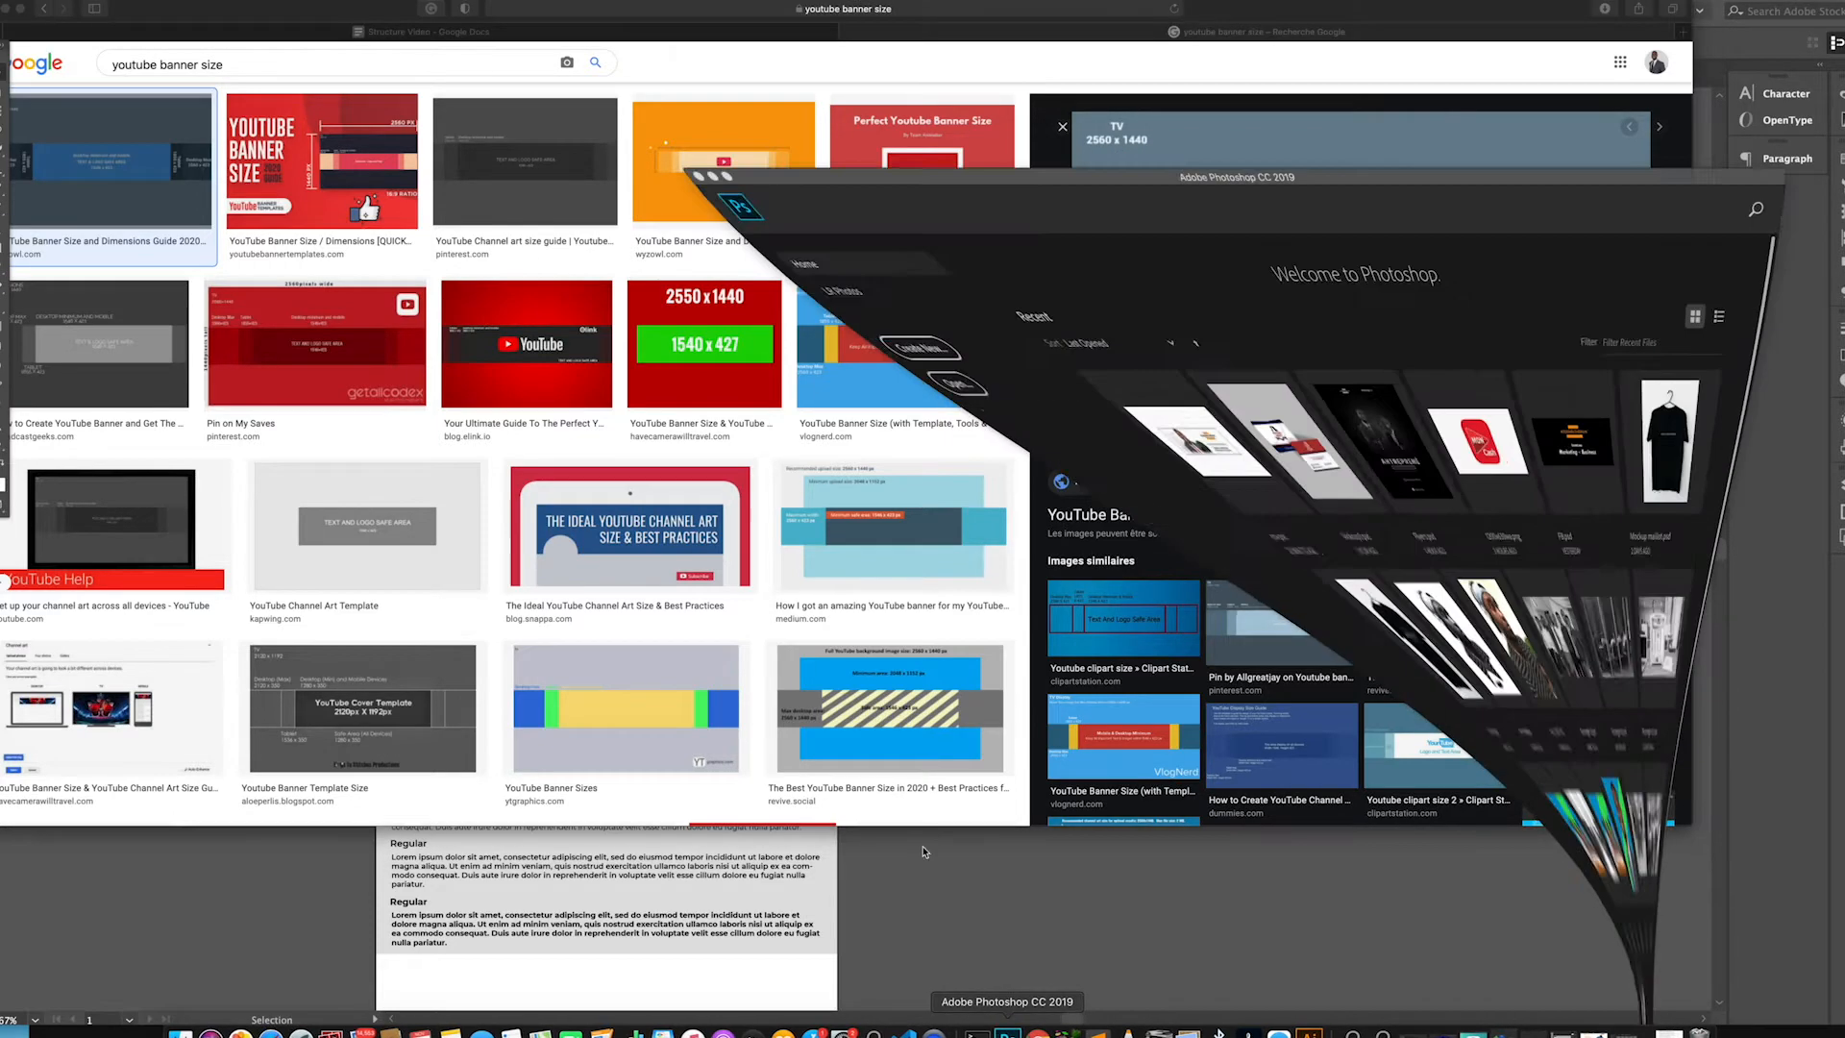
left_click(708, 192)
left_click_drag(794, 186, 778, 122)
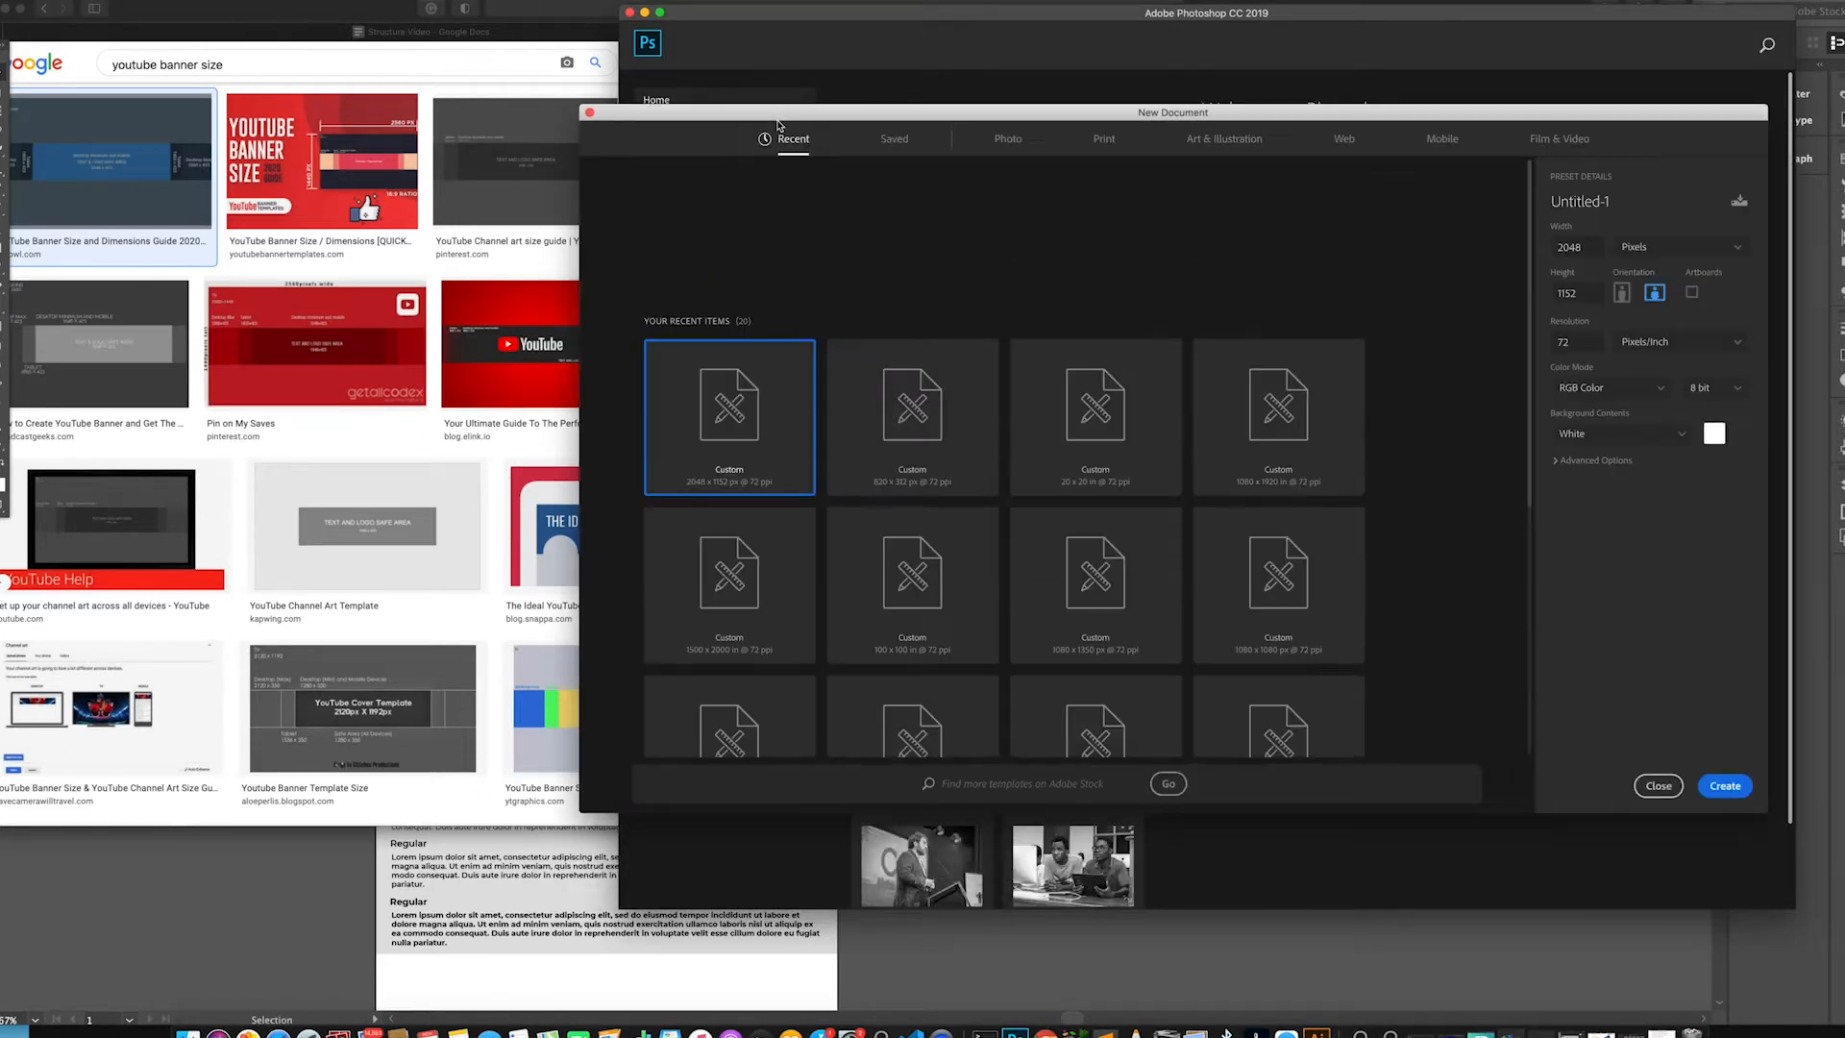
type("2")
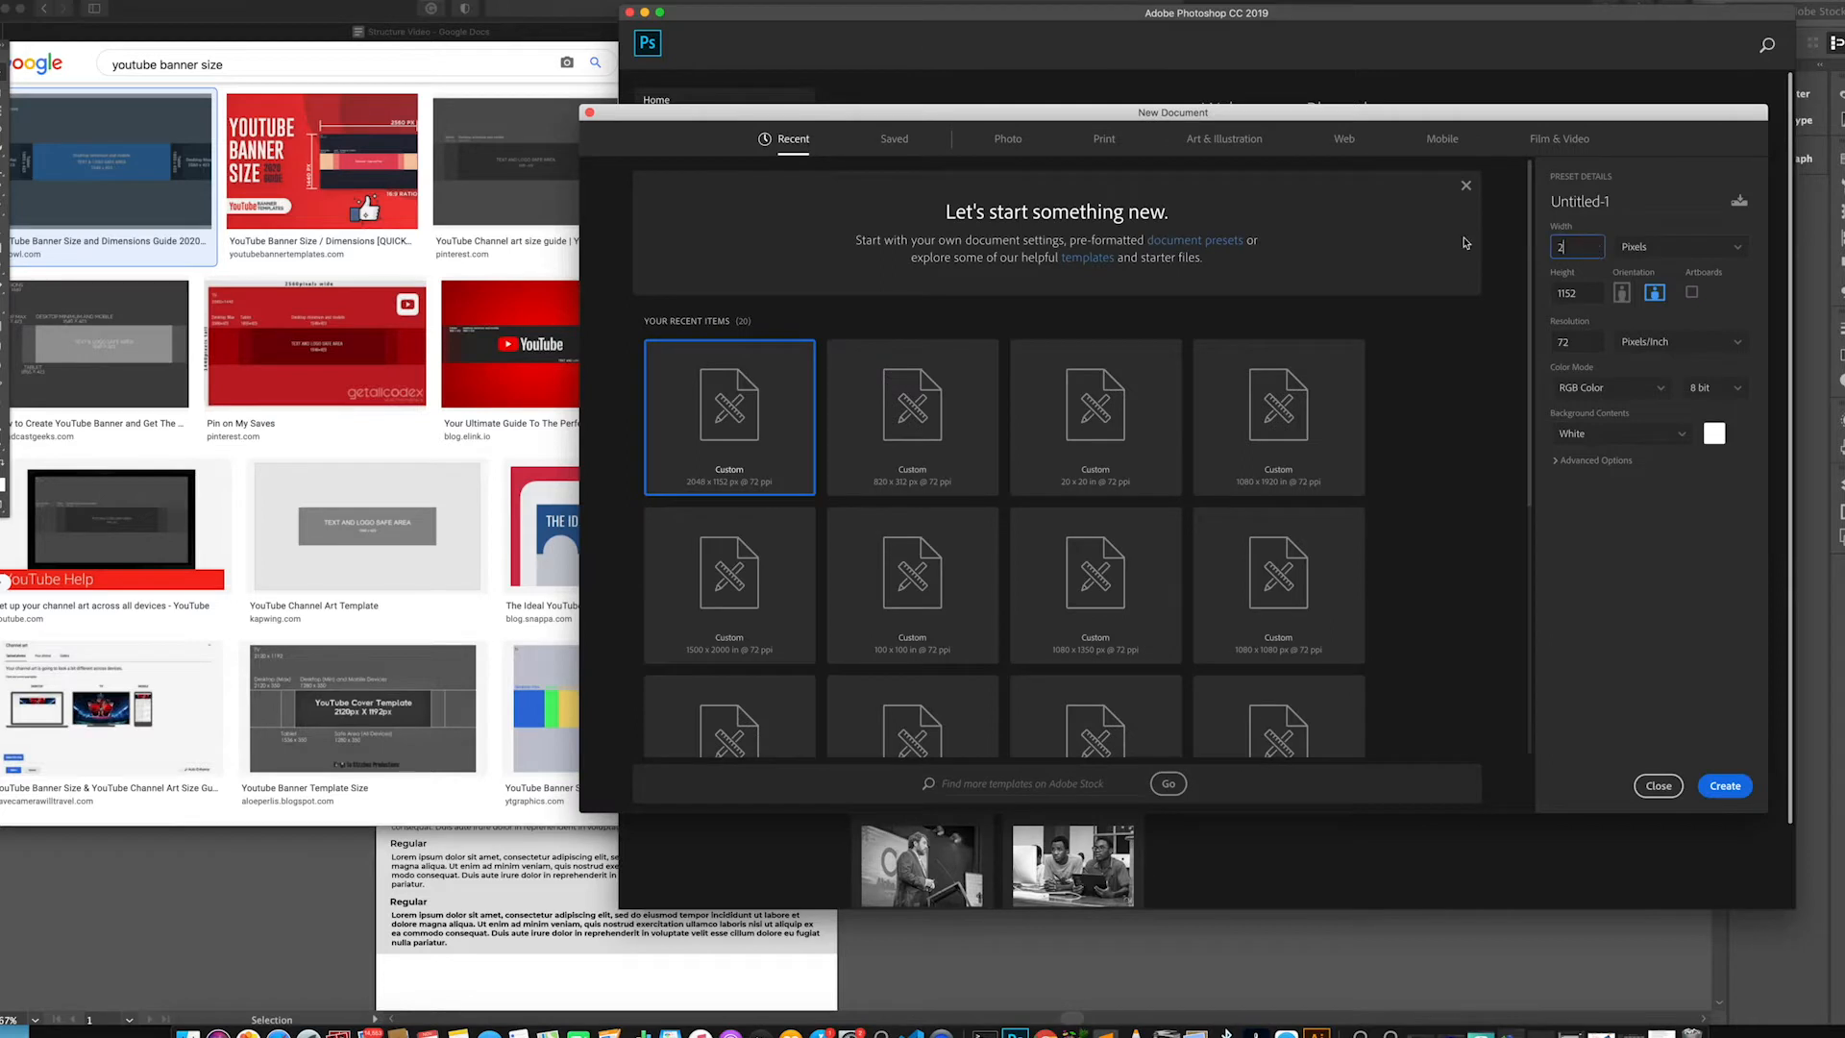
key("Tab")
left_click(278, 1030)
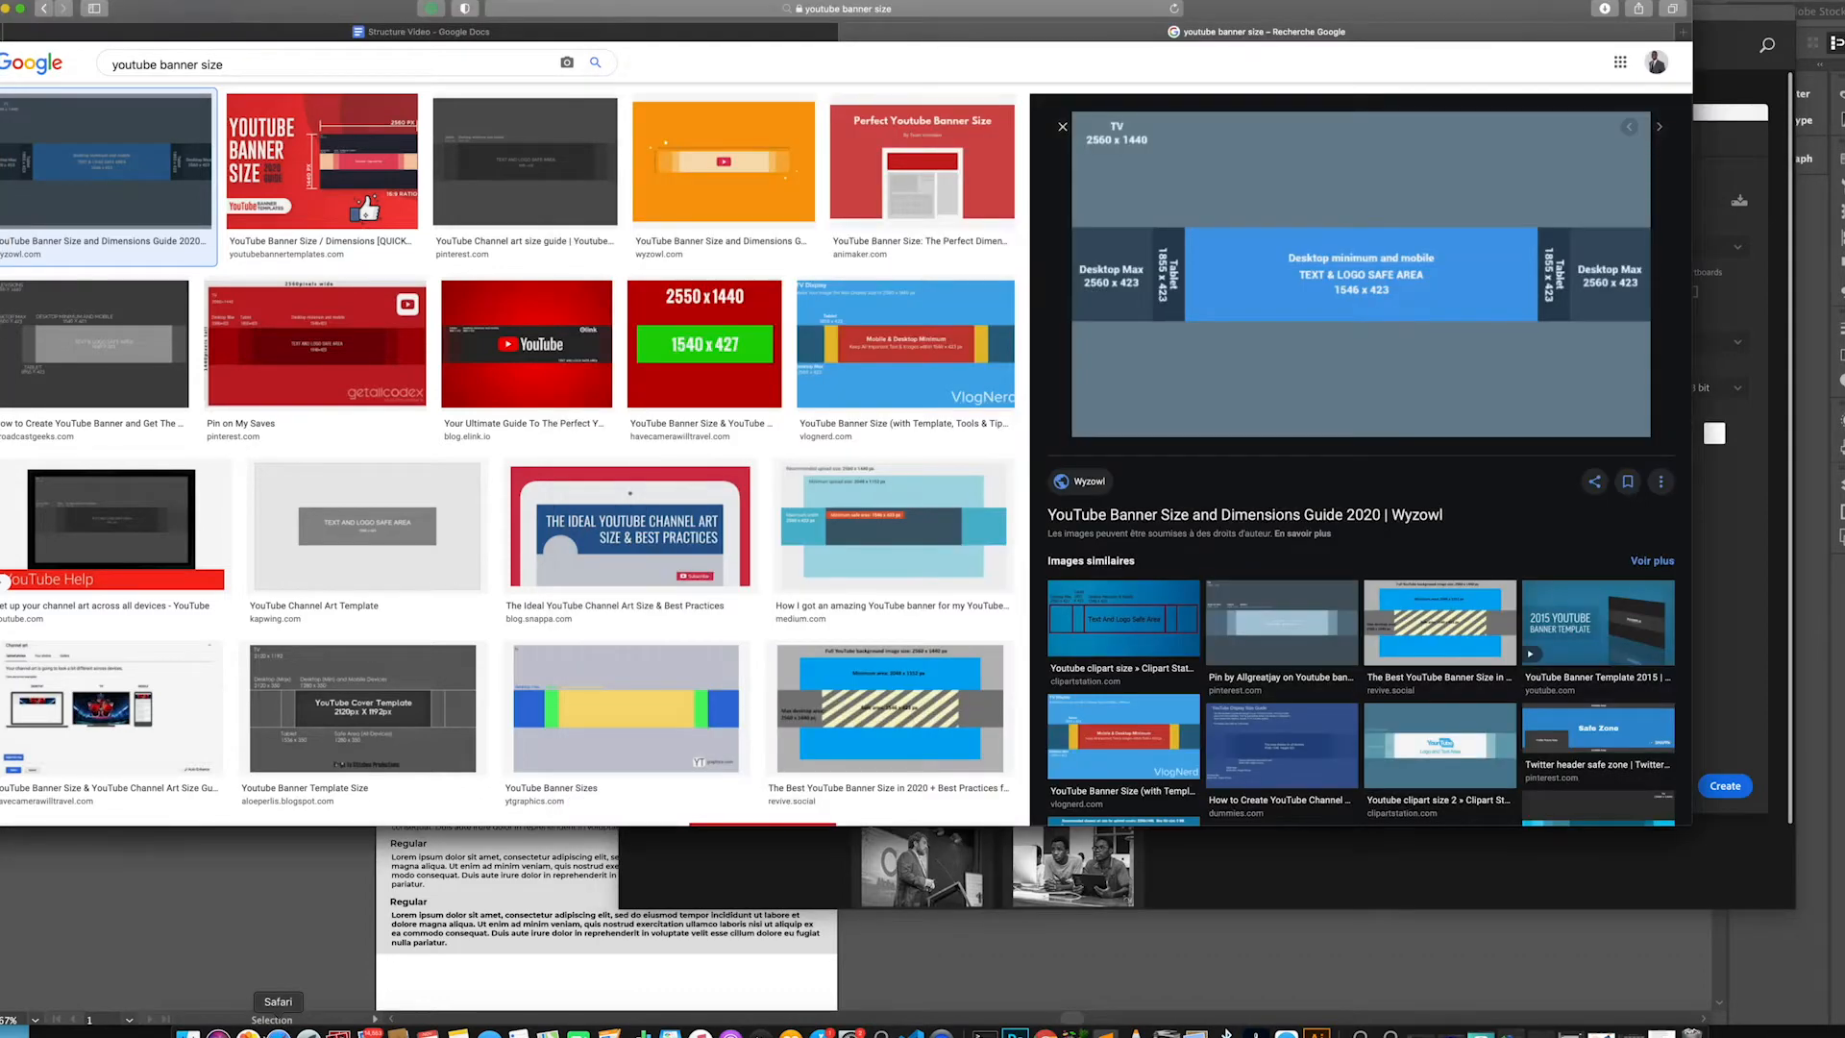
left_click(1742, 145)
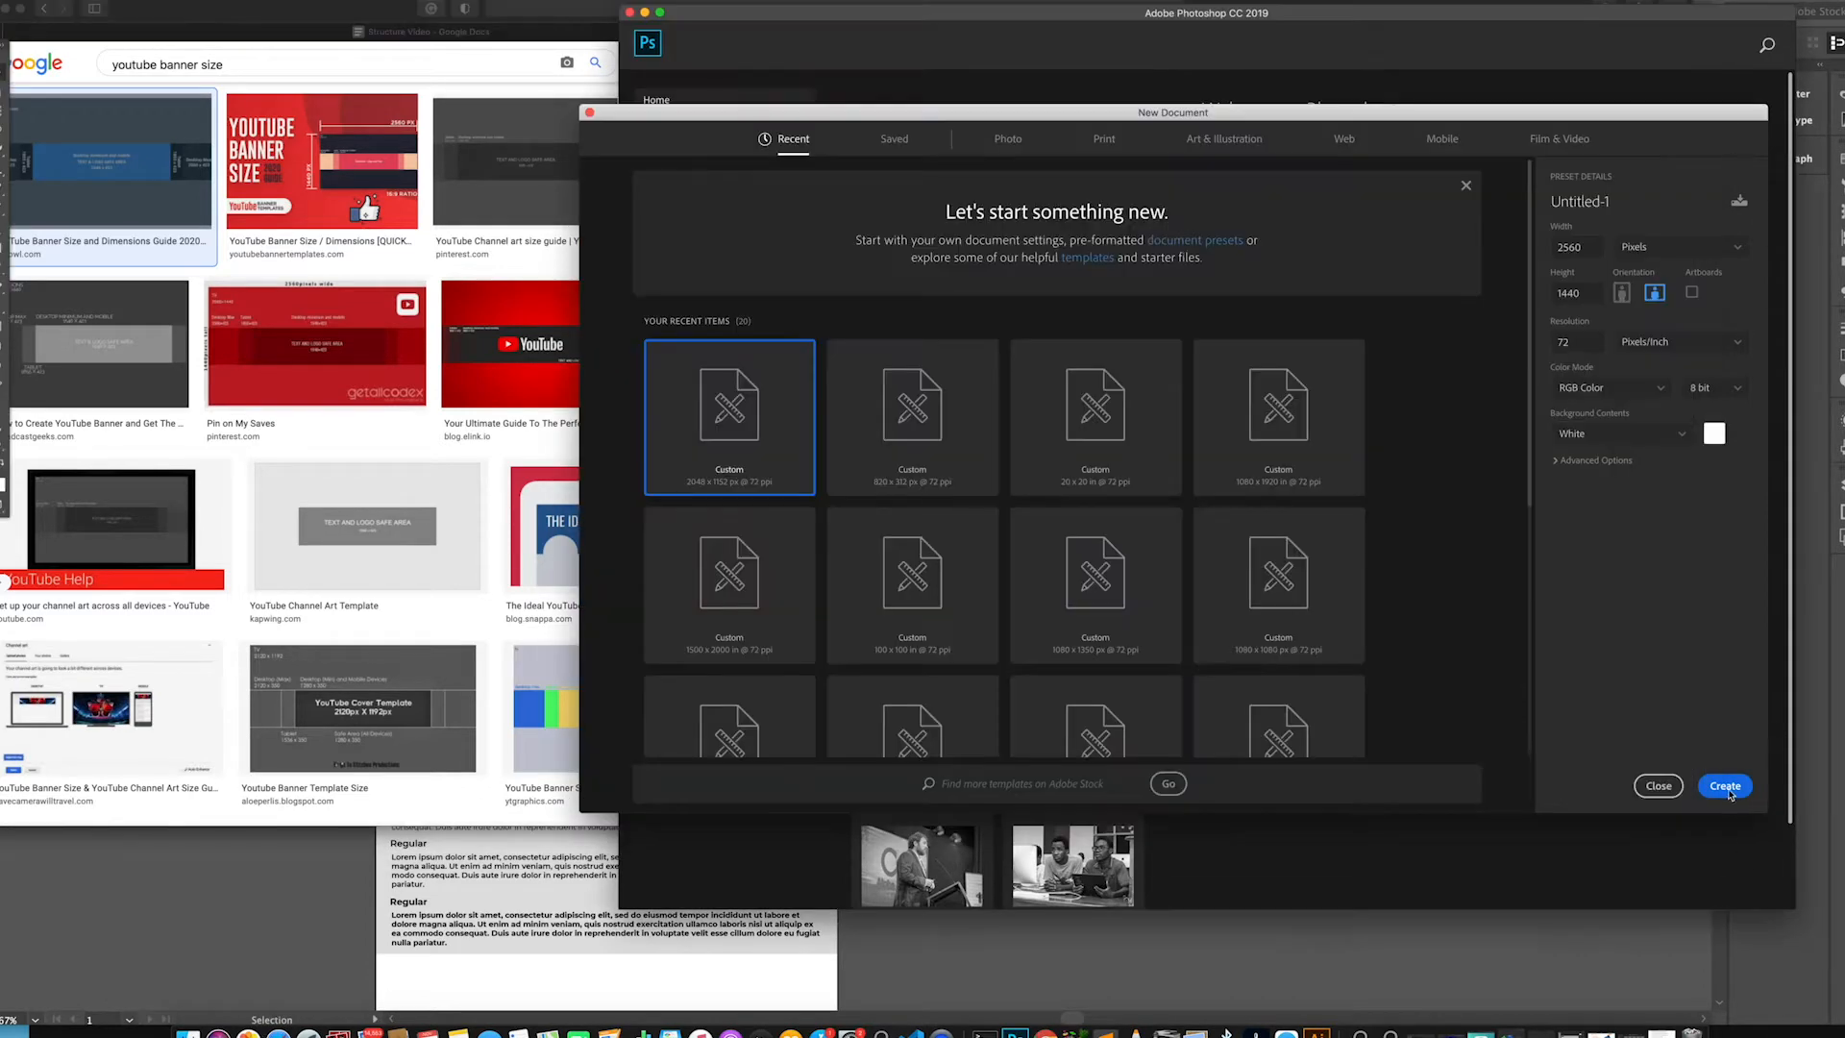
left_click(1727, 786)
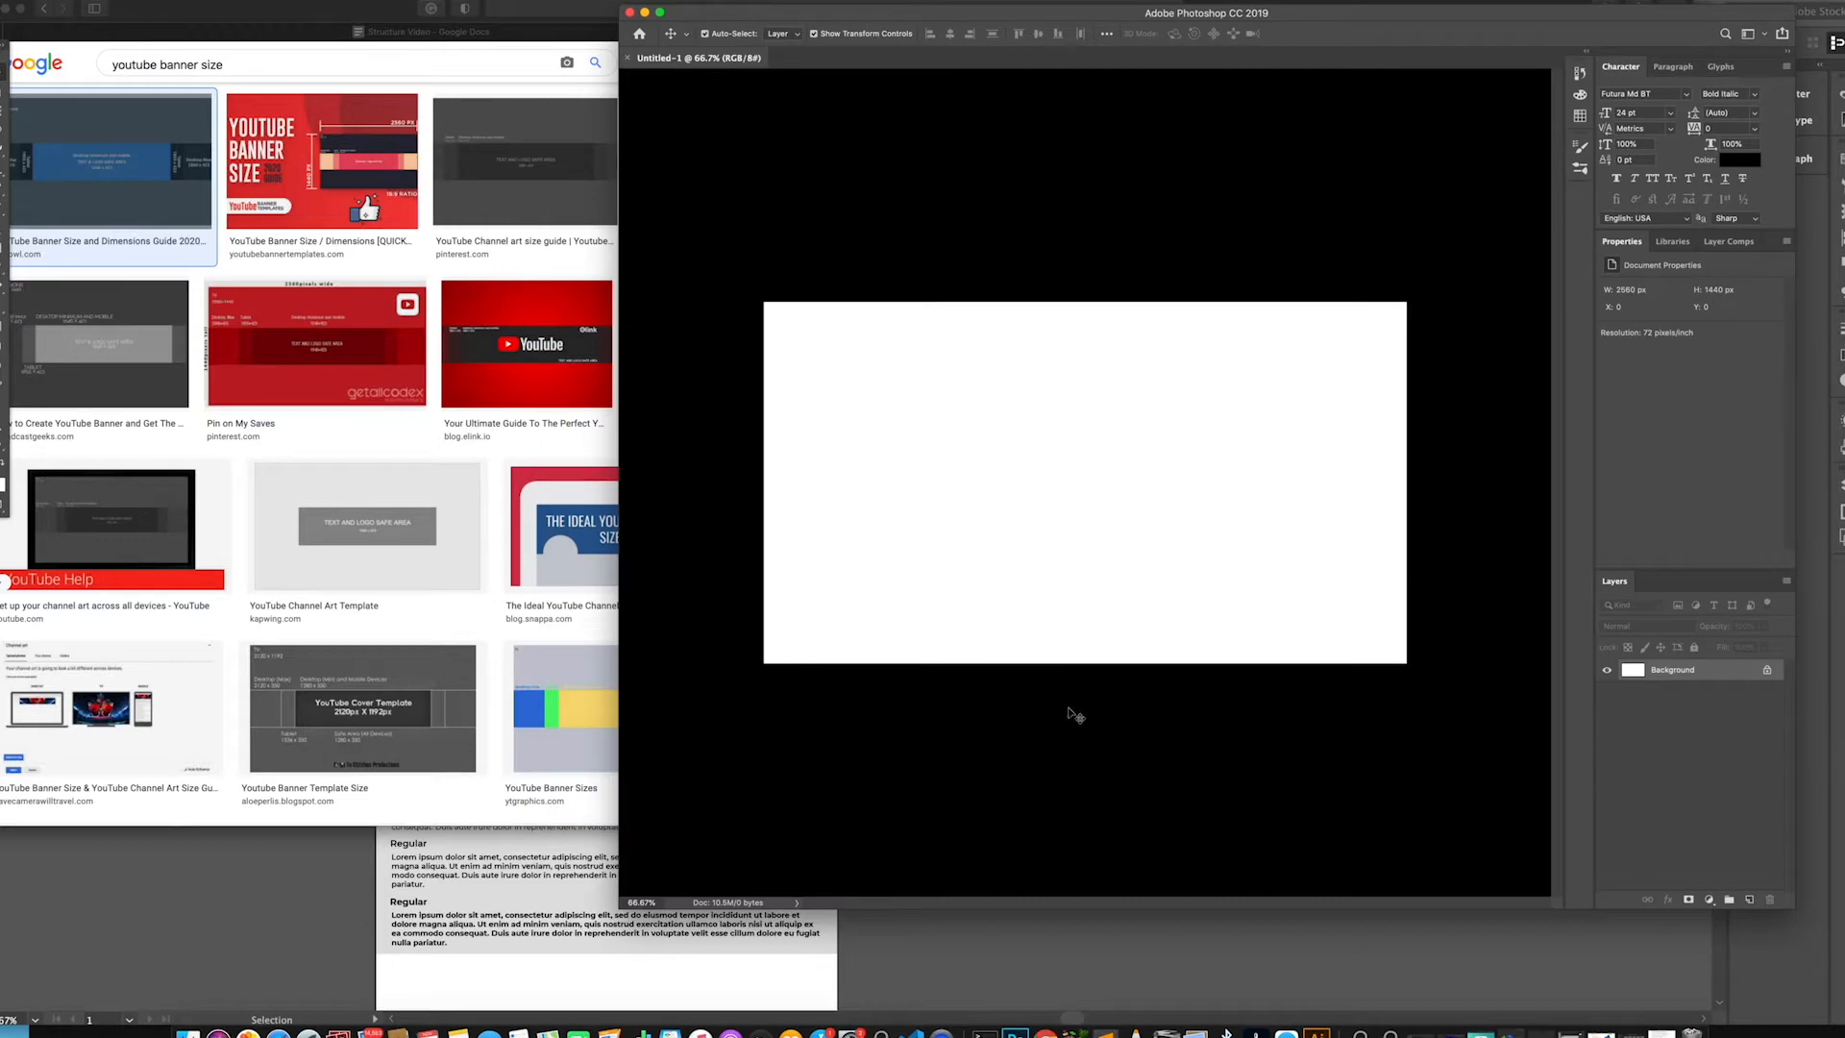
Copy the Wyzowl banner size template image from Safari and paste it into the new Photoshop document
left_click(278, 1035)
right_click(1309, 157)
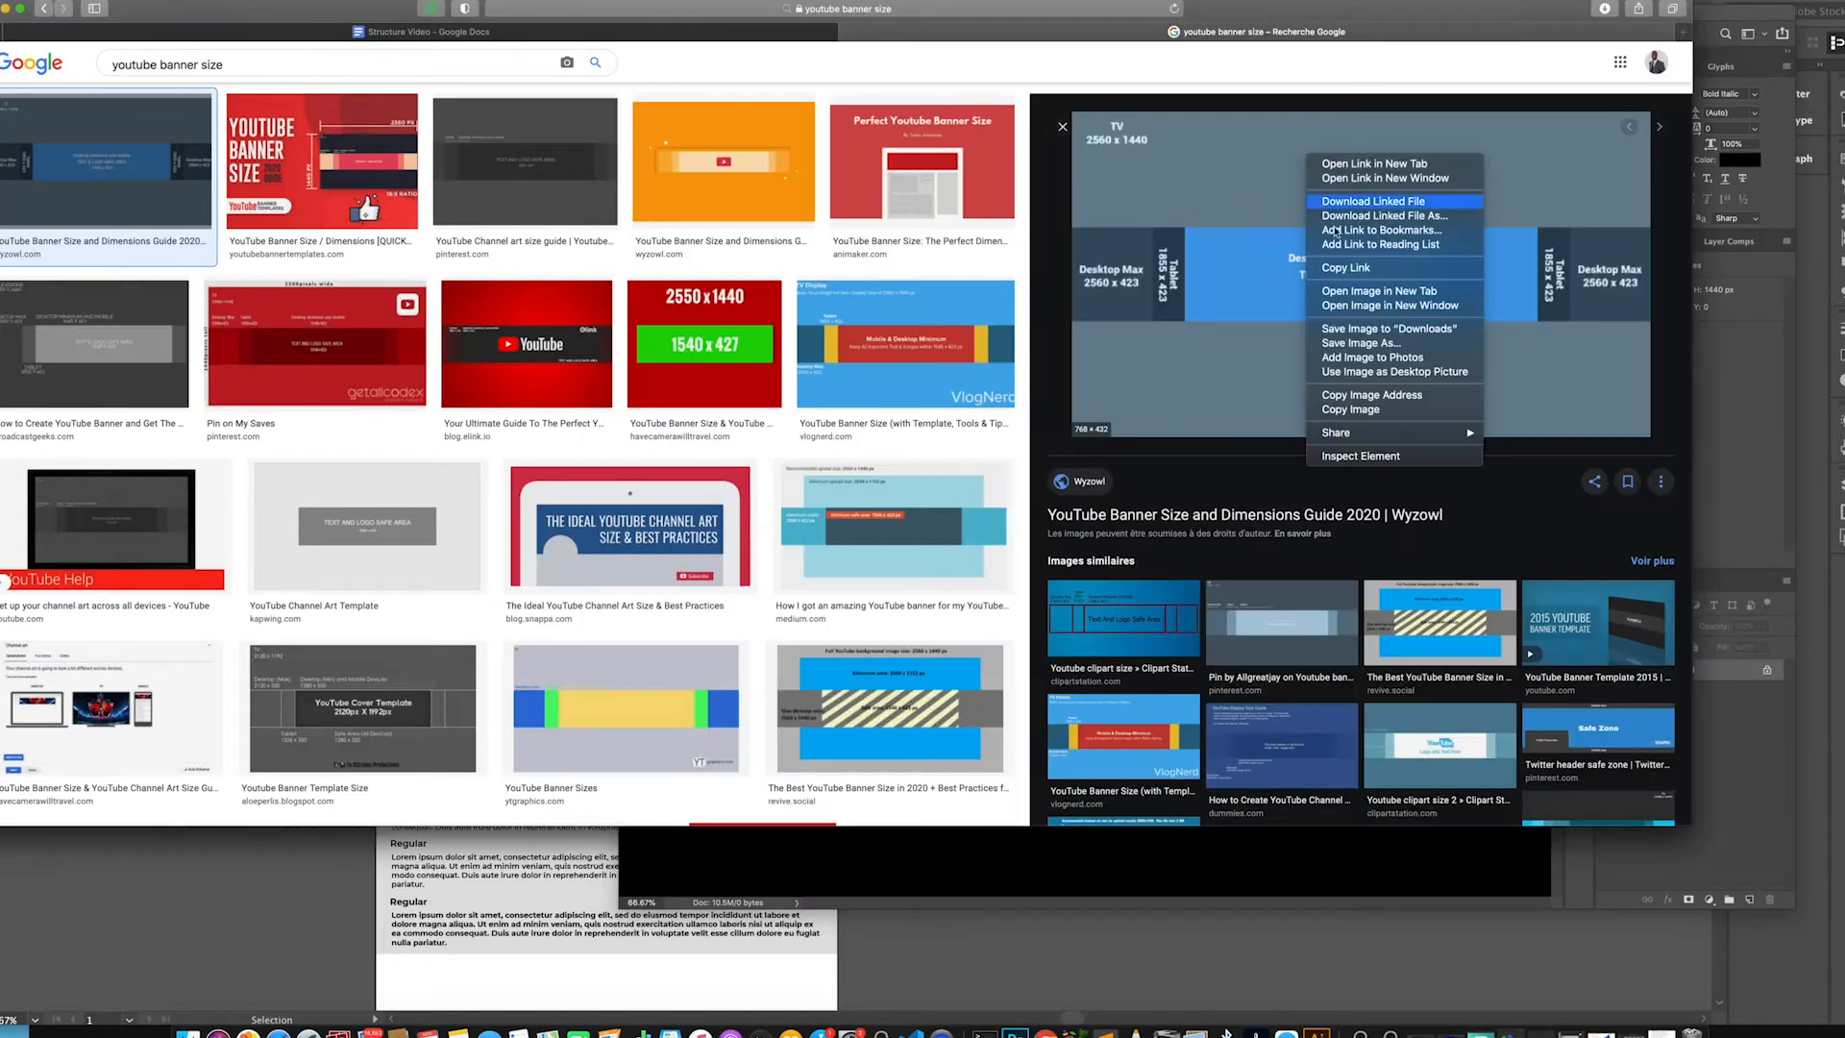
left_click(1350, 410)
left_click(1283, 901)
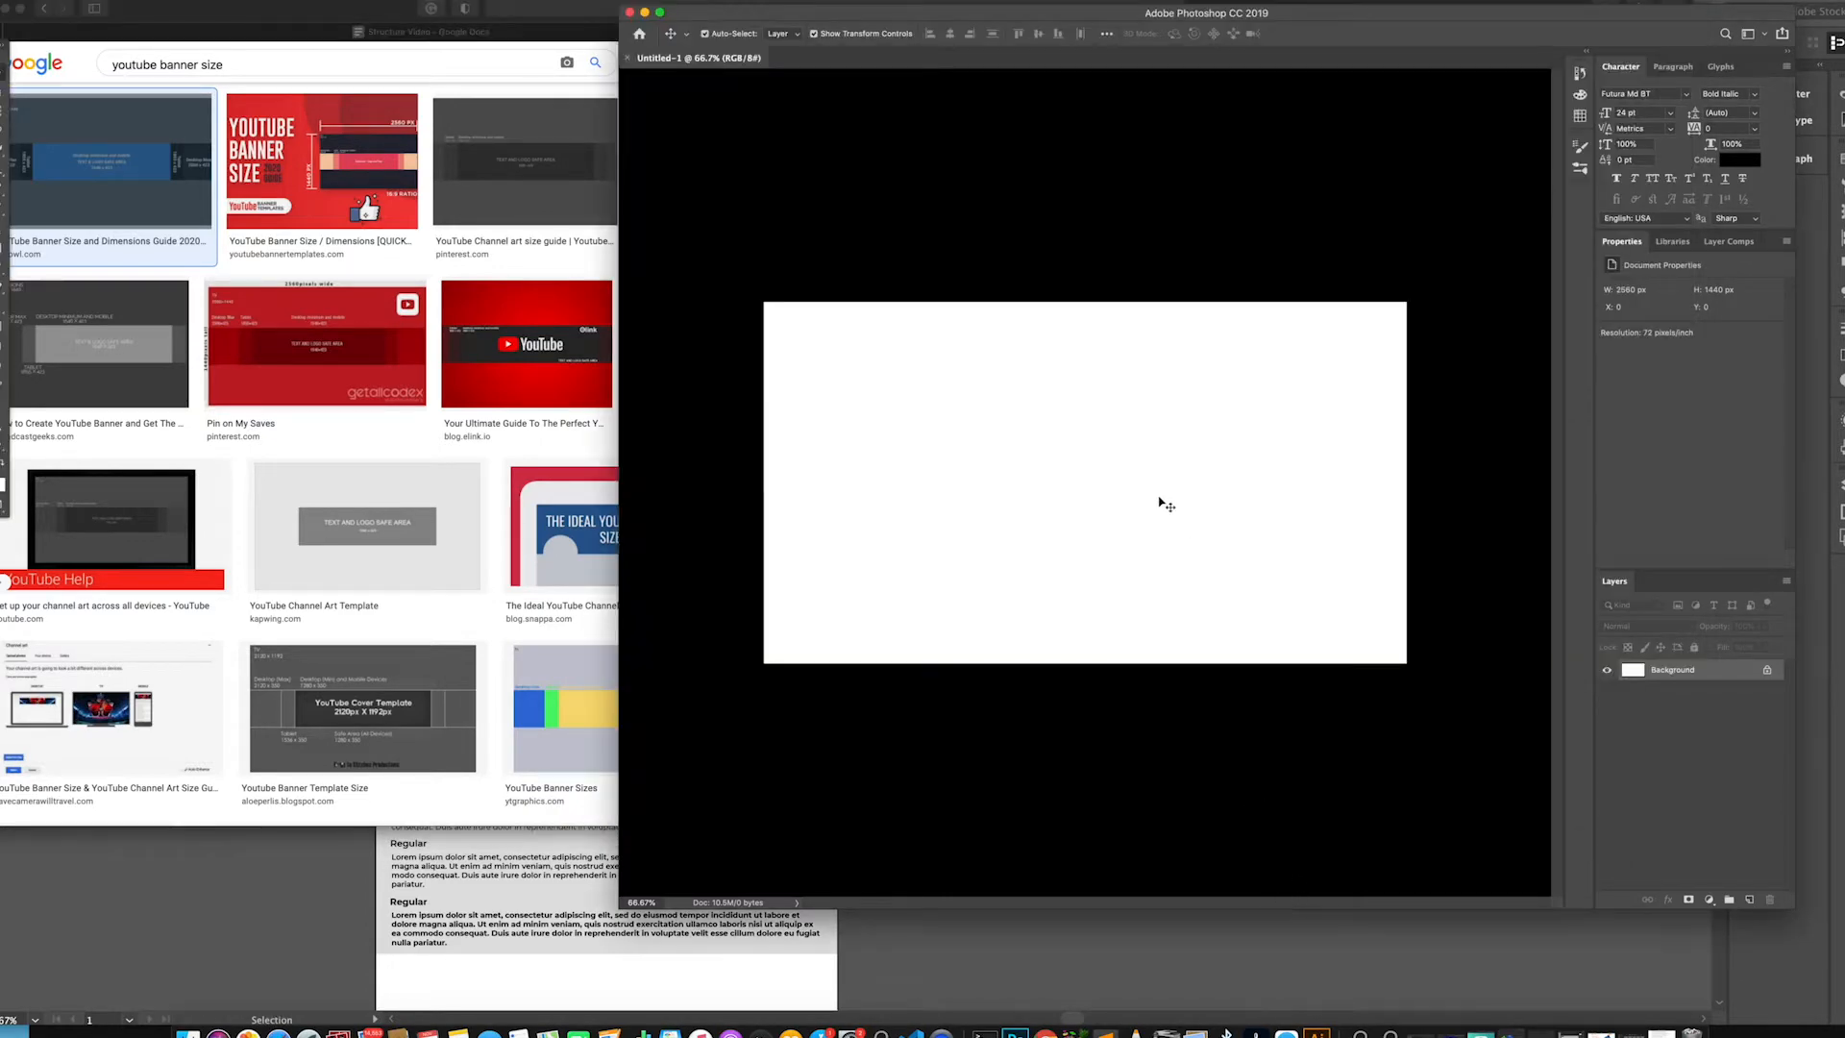
key("cmd+v")
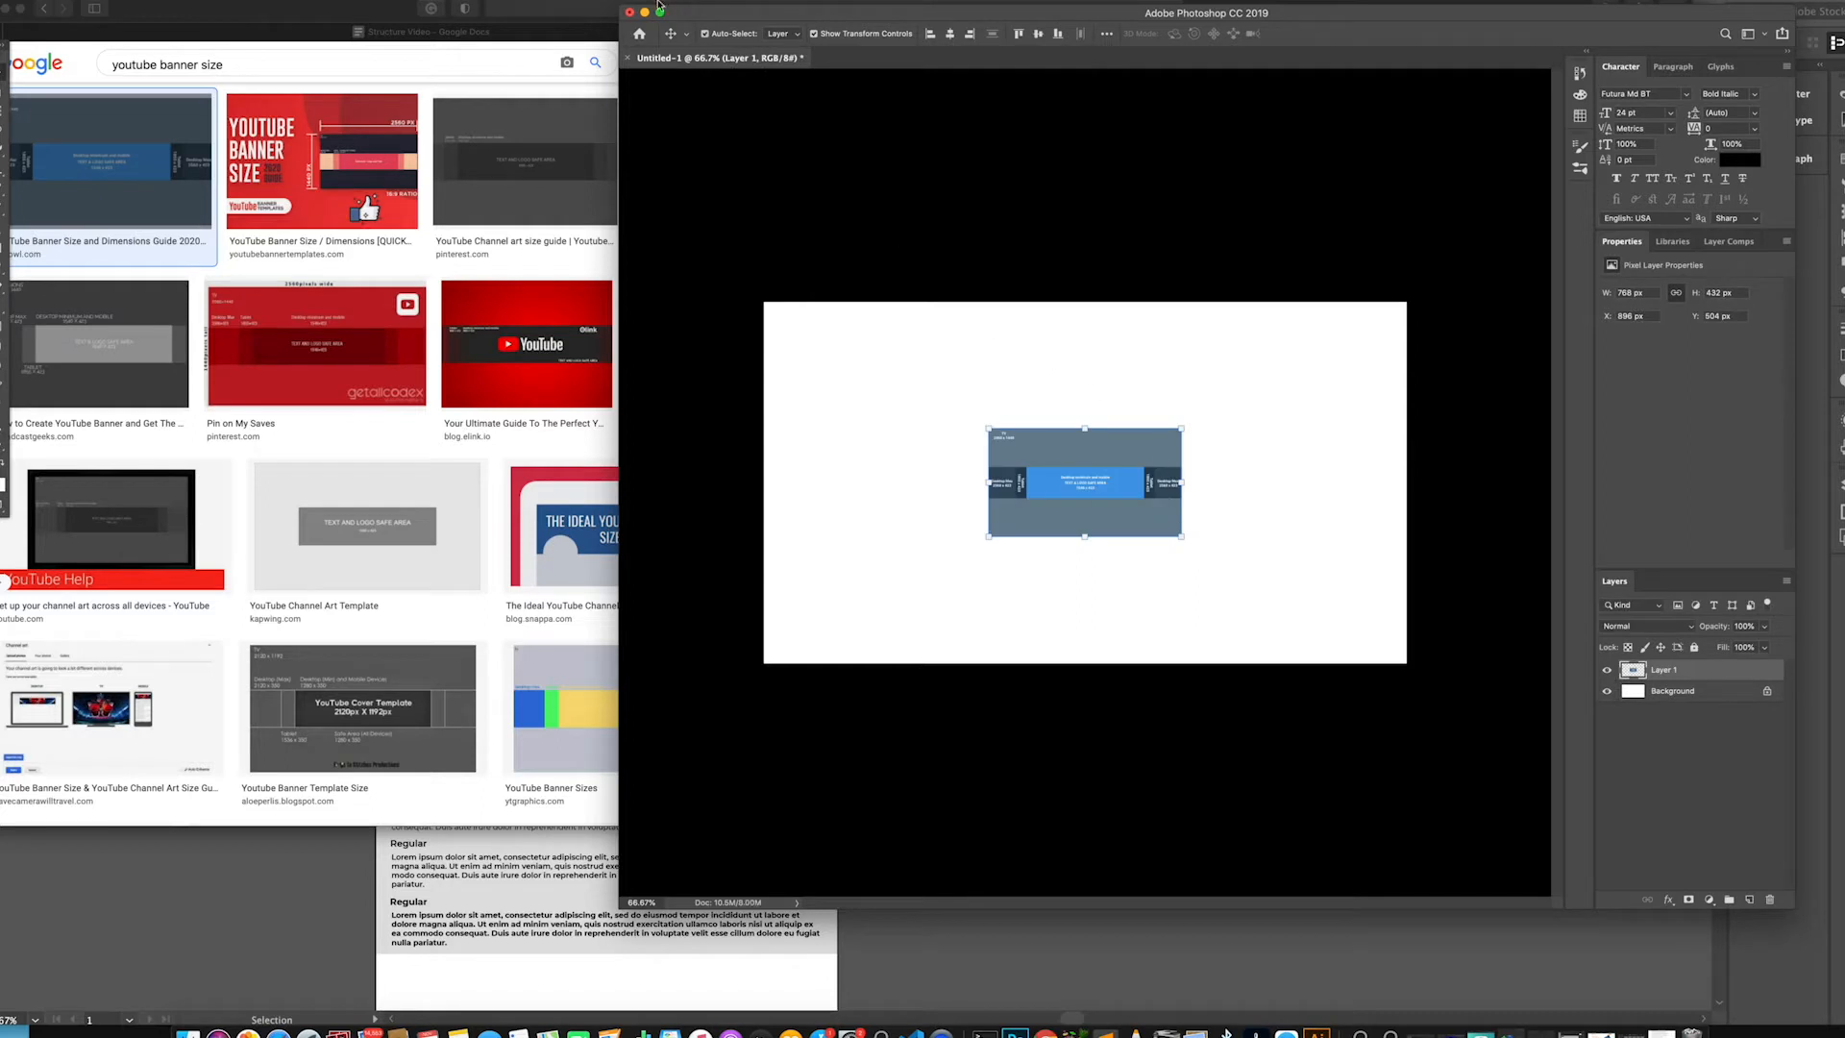
Maximize the document window and scale the pasted template image from its center to fill the whole canvas
left_click(661, 12)
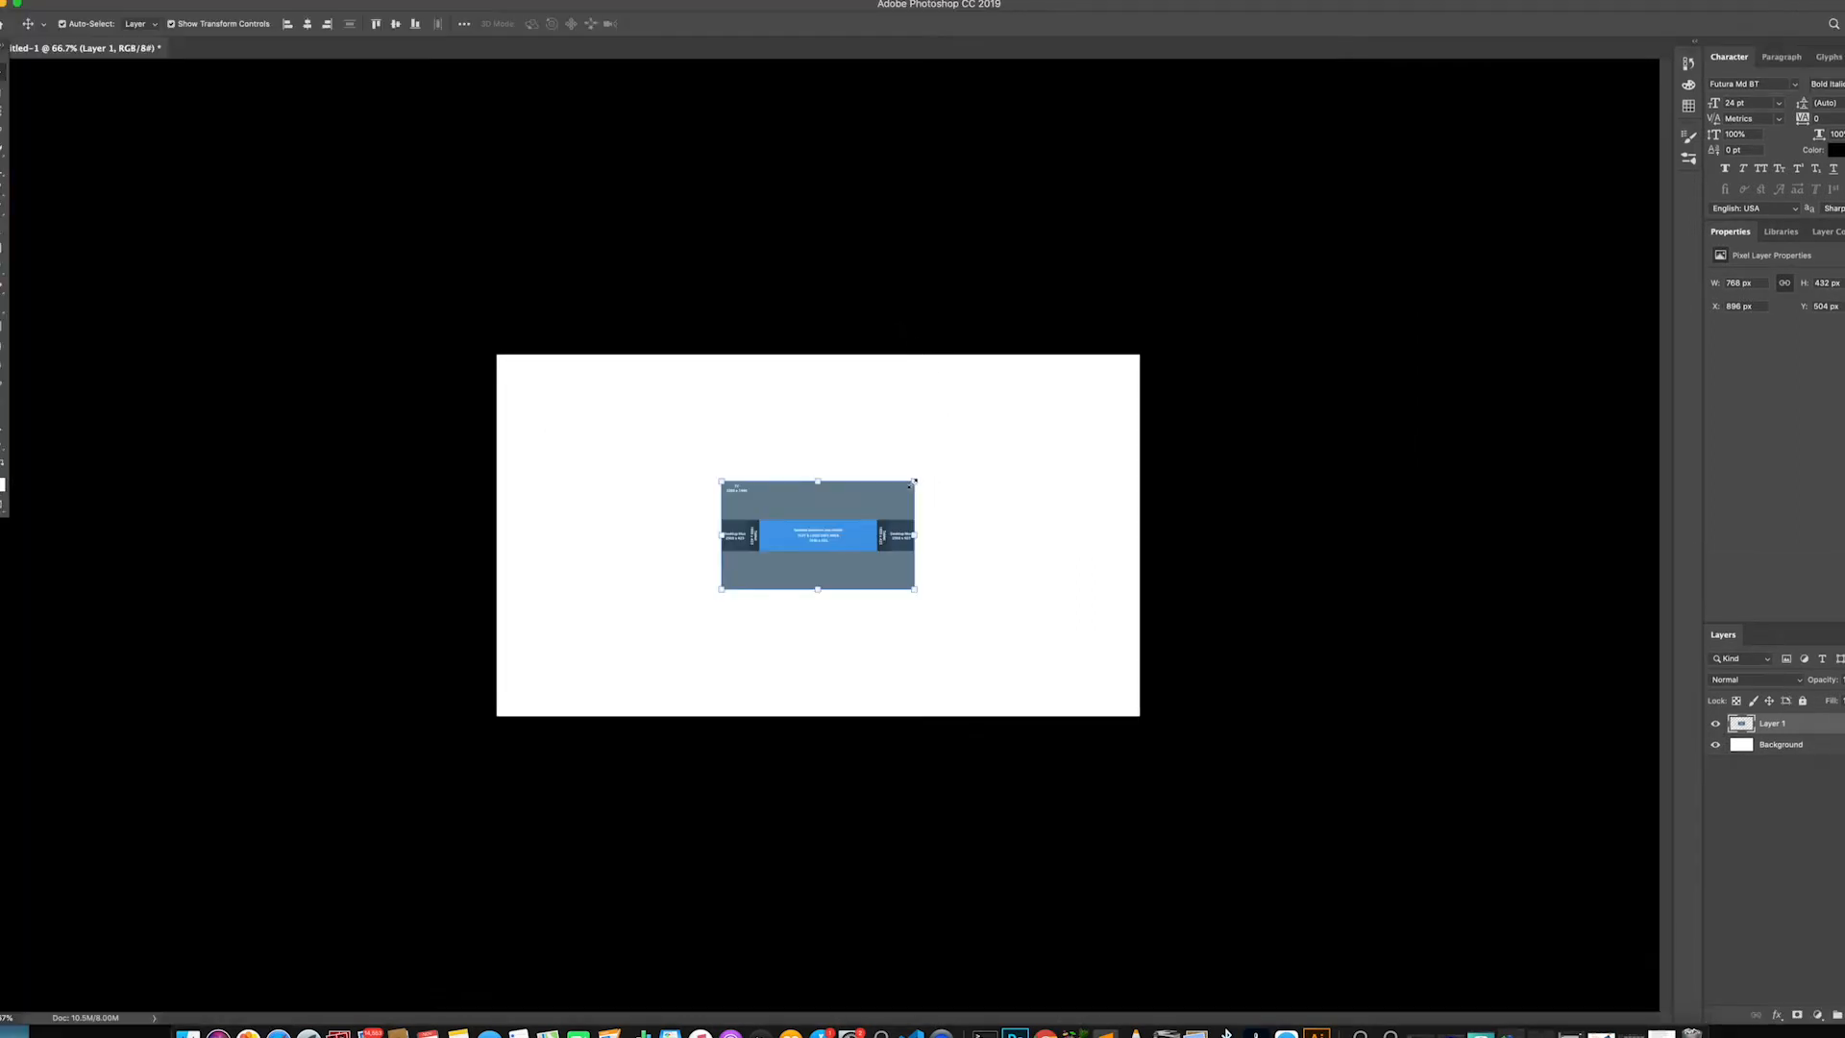
left_click_drag(915, 482, 1146, 363)
key("Return")
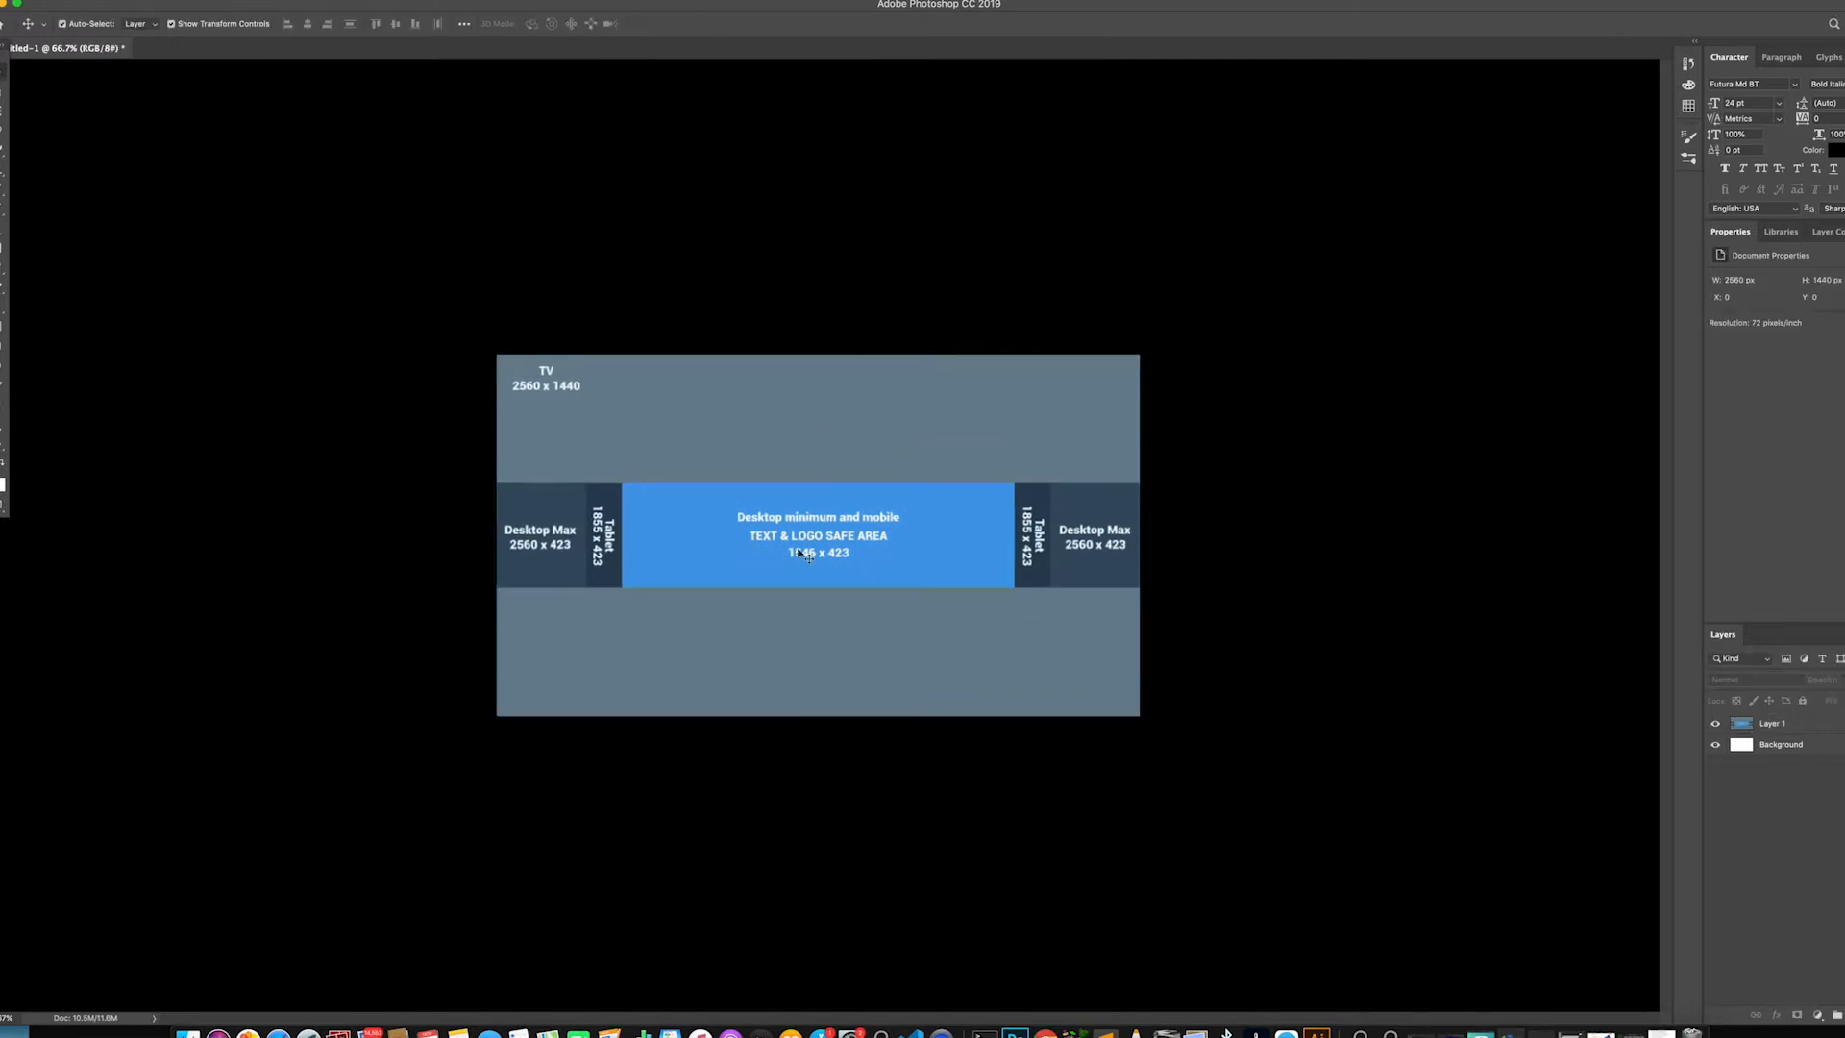
scroll(671, 548, "up", 2)
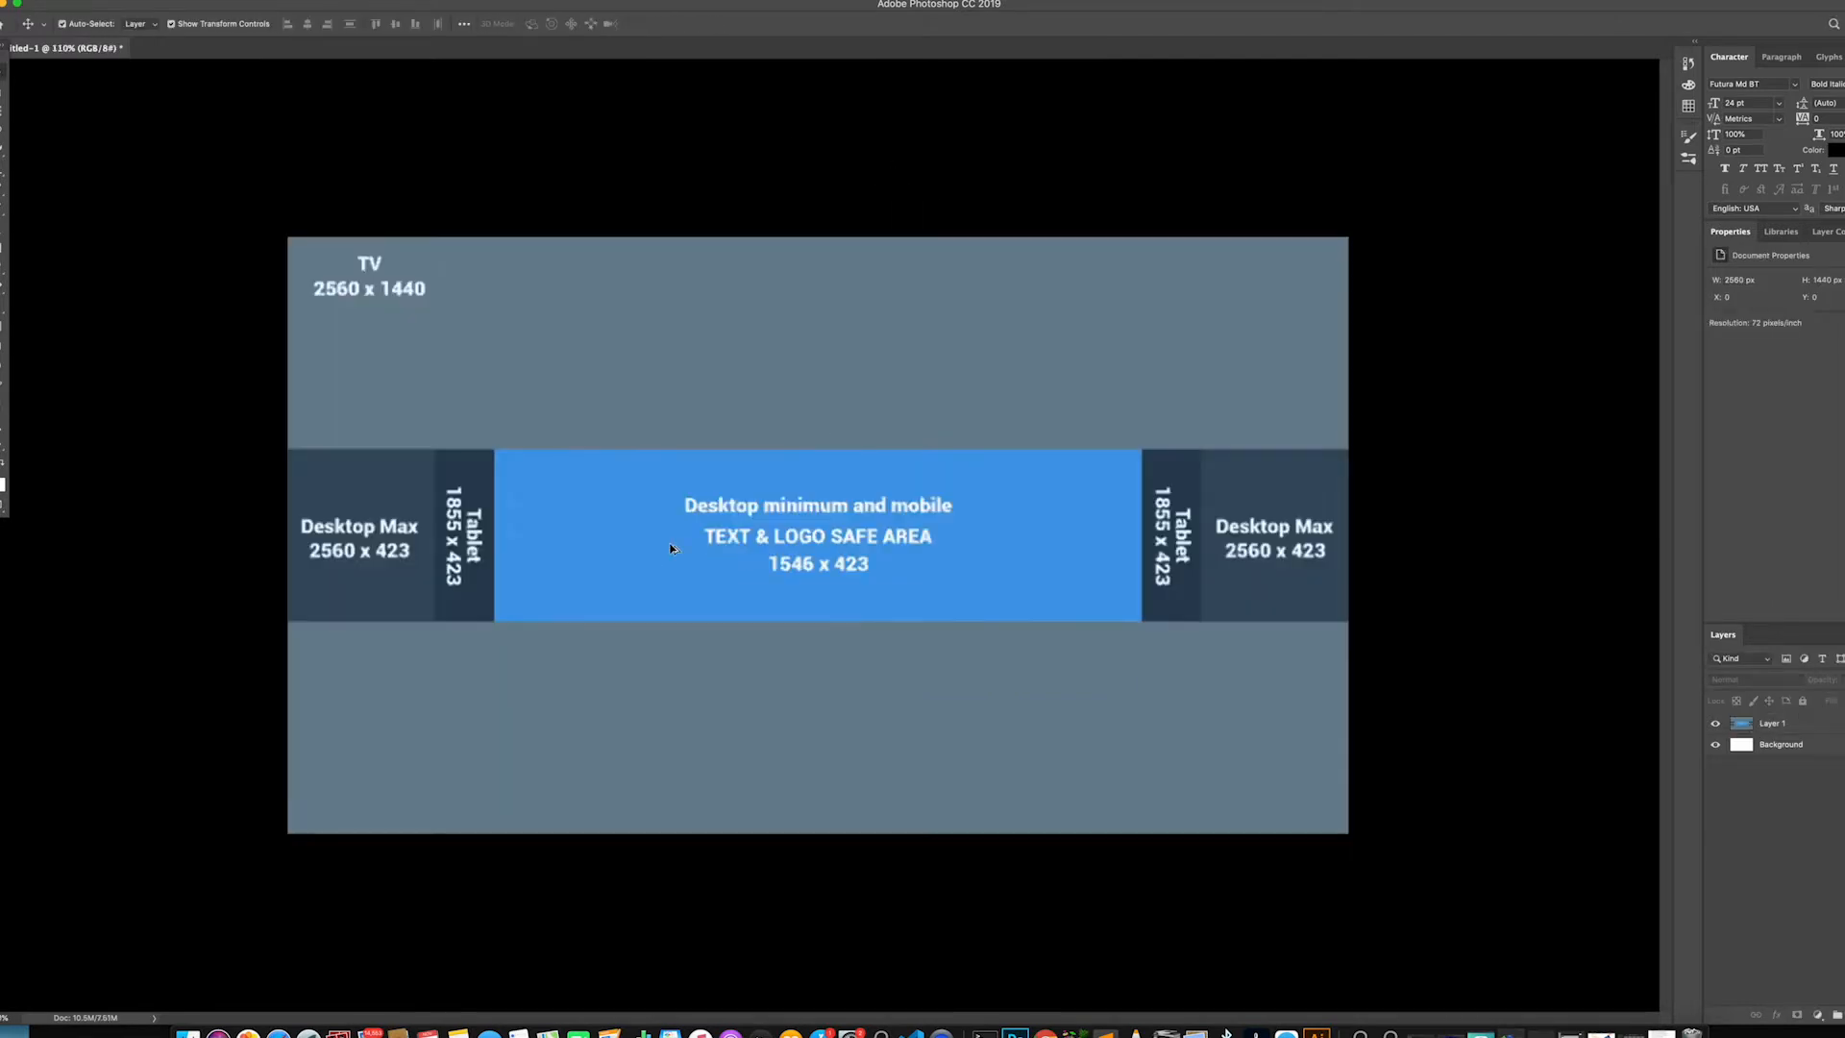
scroll(828, 522, "down", 2)
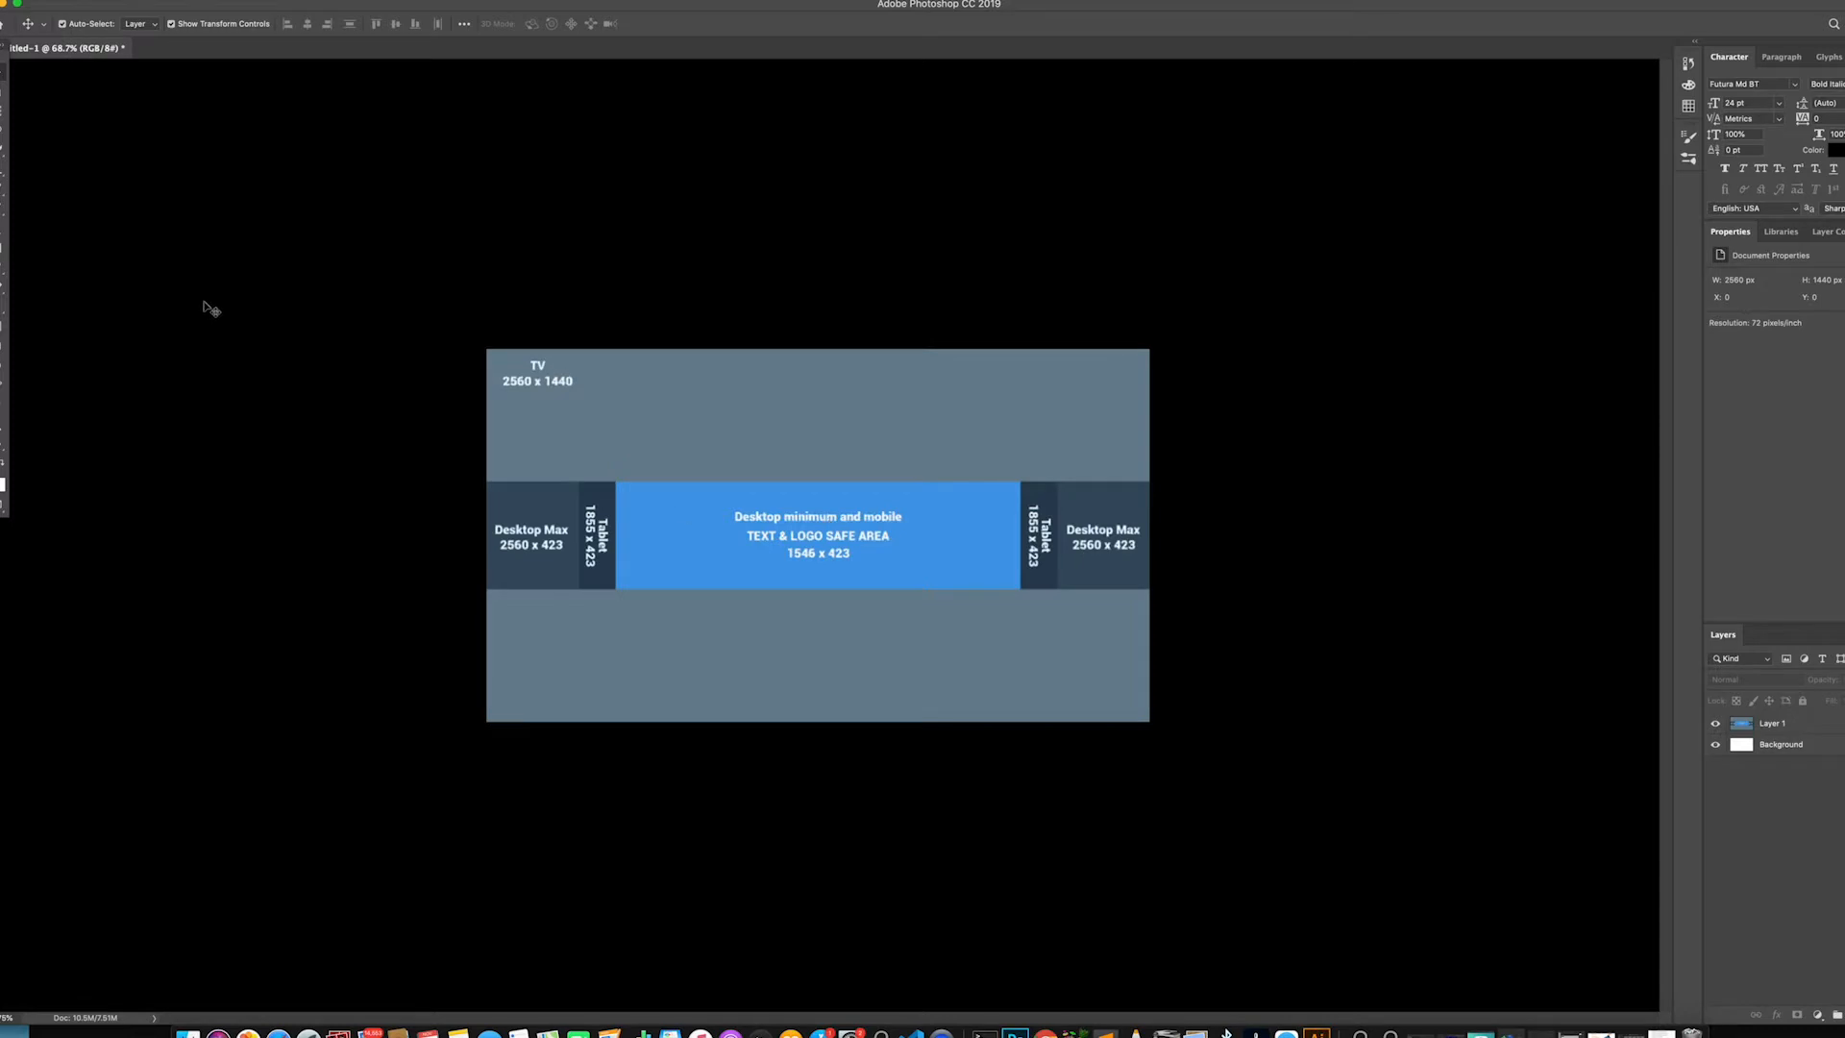
Draw a black rectangle about 1567 x 421 px over the template's blue text and logo safe area
left_click(4, 331)
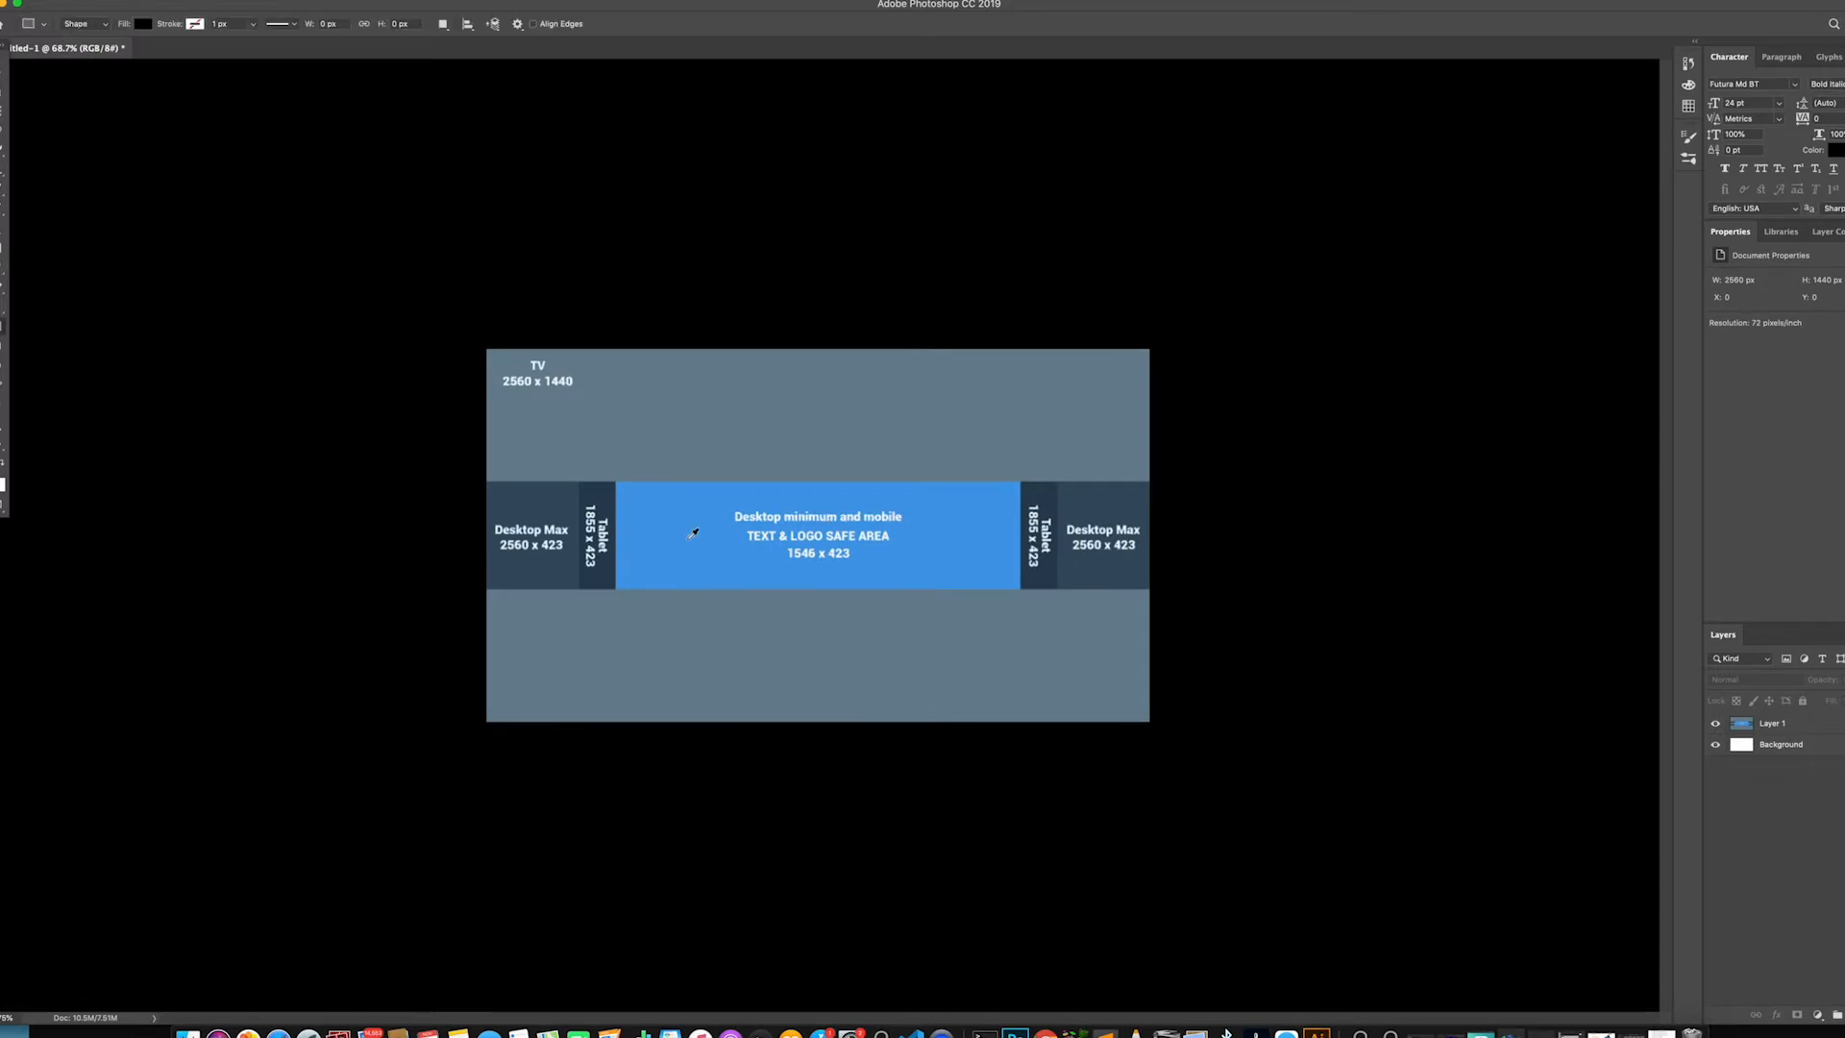
scroll(693, 533, "up", 2)
left_click_drag(494, 449, 1142, 622)
key("v")
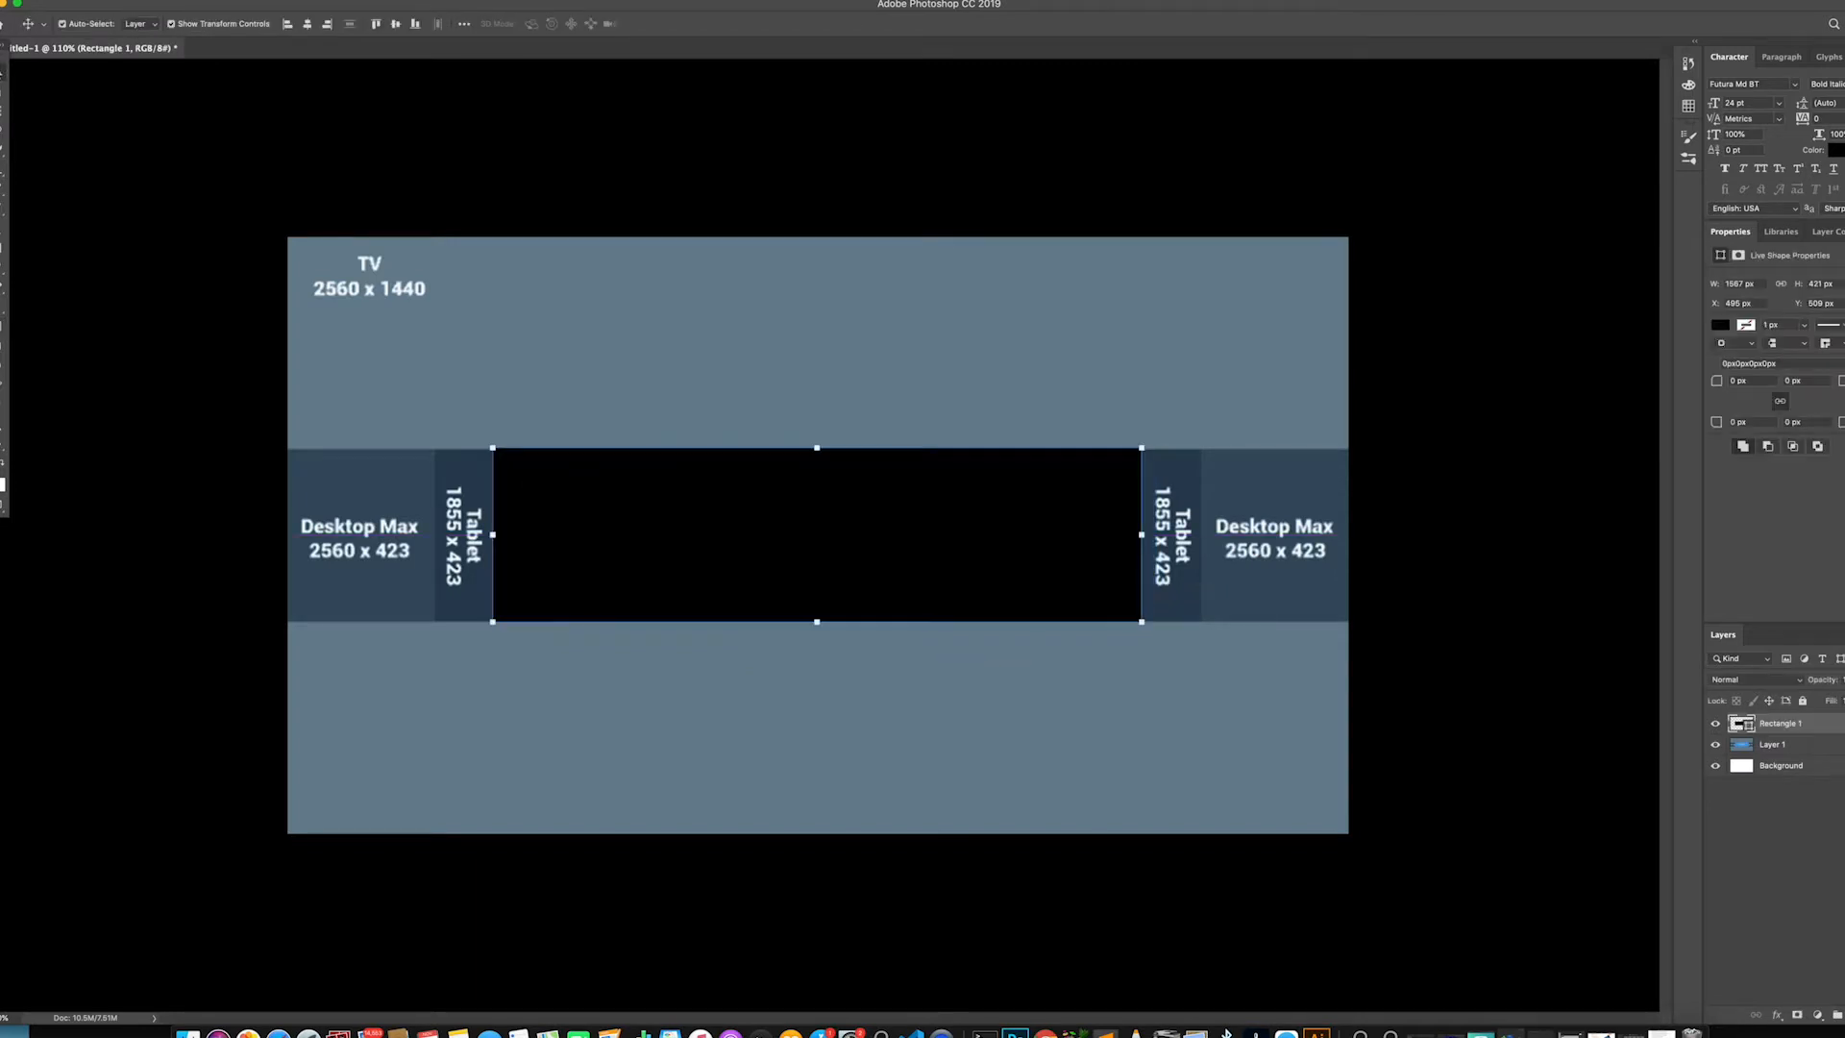
Move the black rectangle straight down to uncover the safe area's dimension label on the template
key("u")
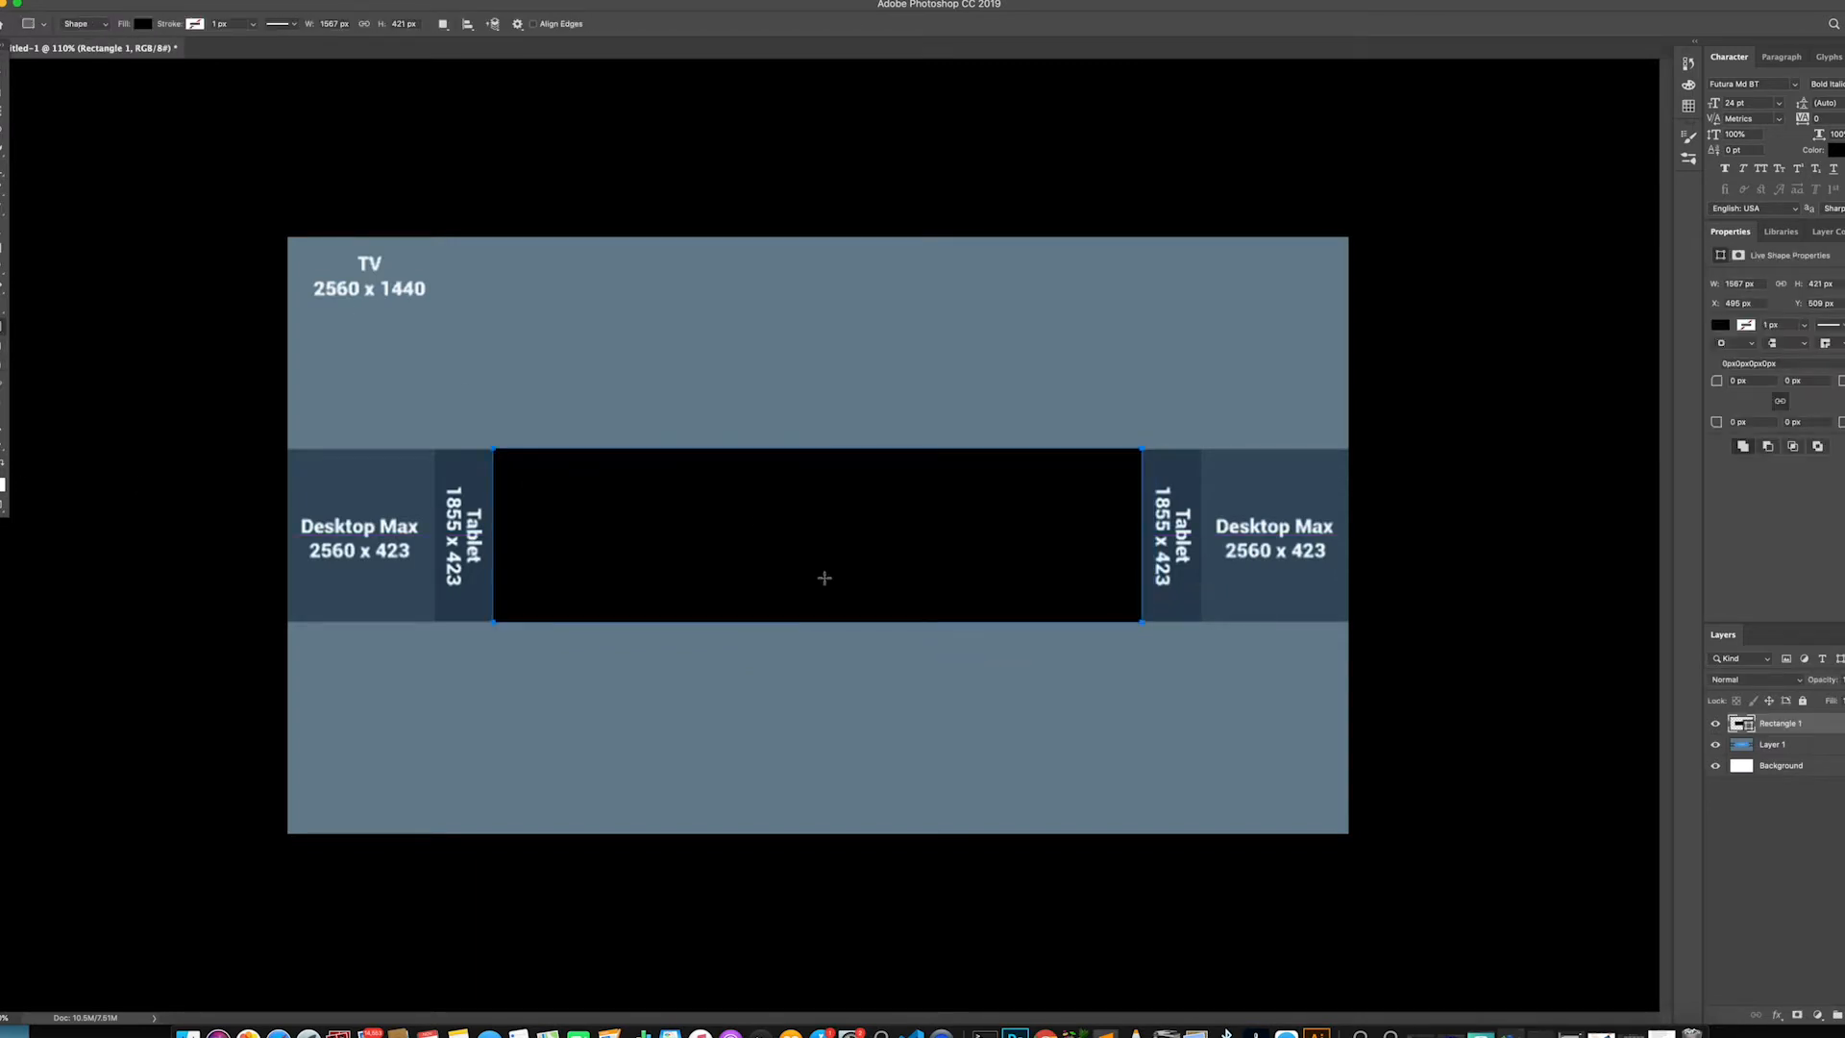
left_click(7, 76)
left_click_drag(705, 586, 704, 672)
key("u")
left_click_drag(722, 609, 727, 651)
key("ctrl+z")
key("v")
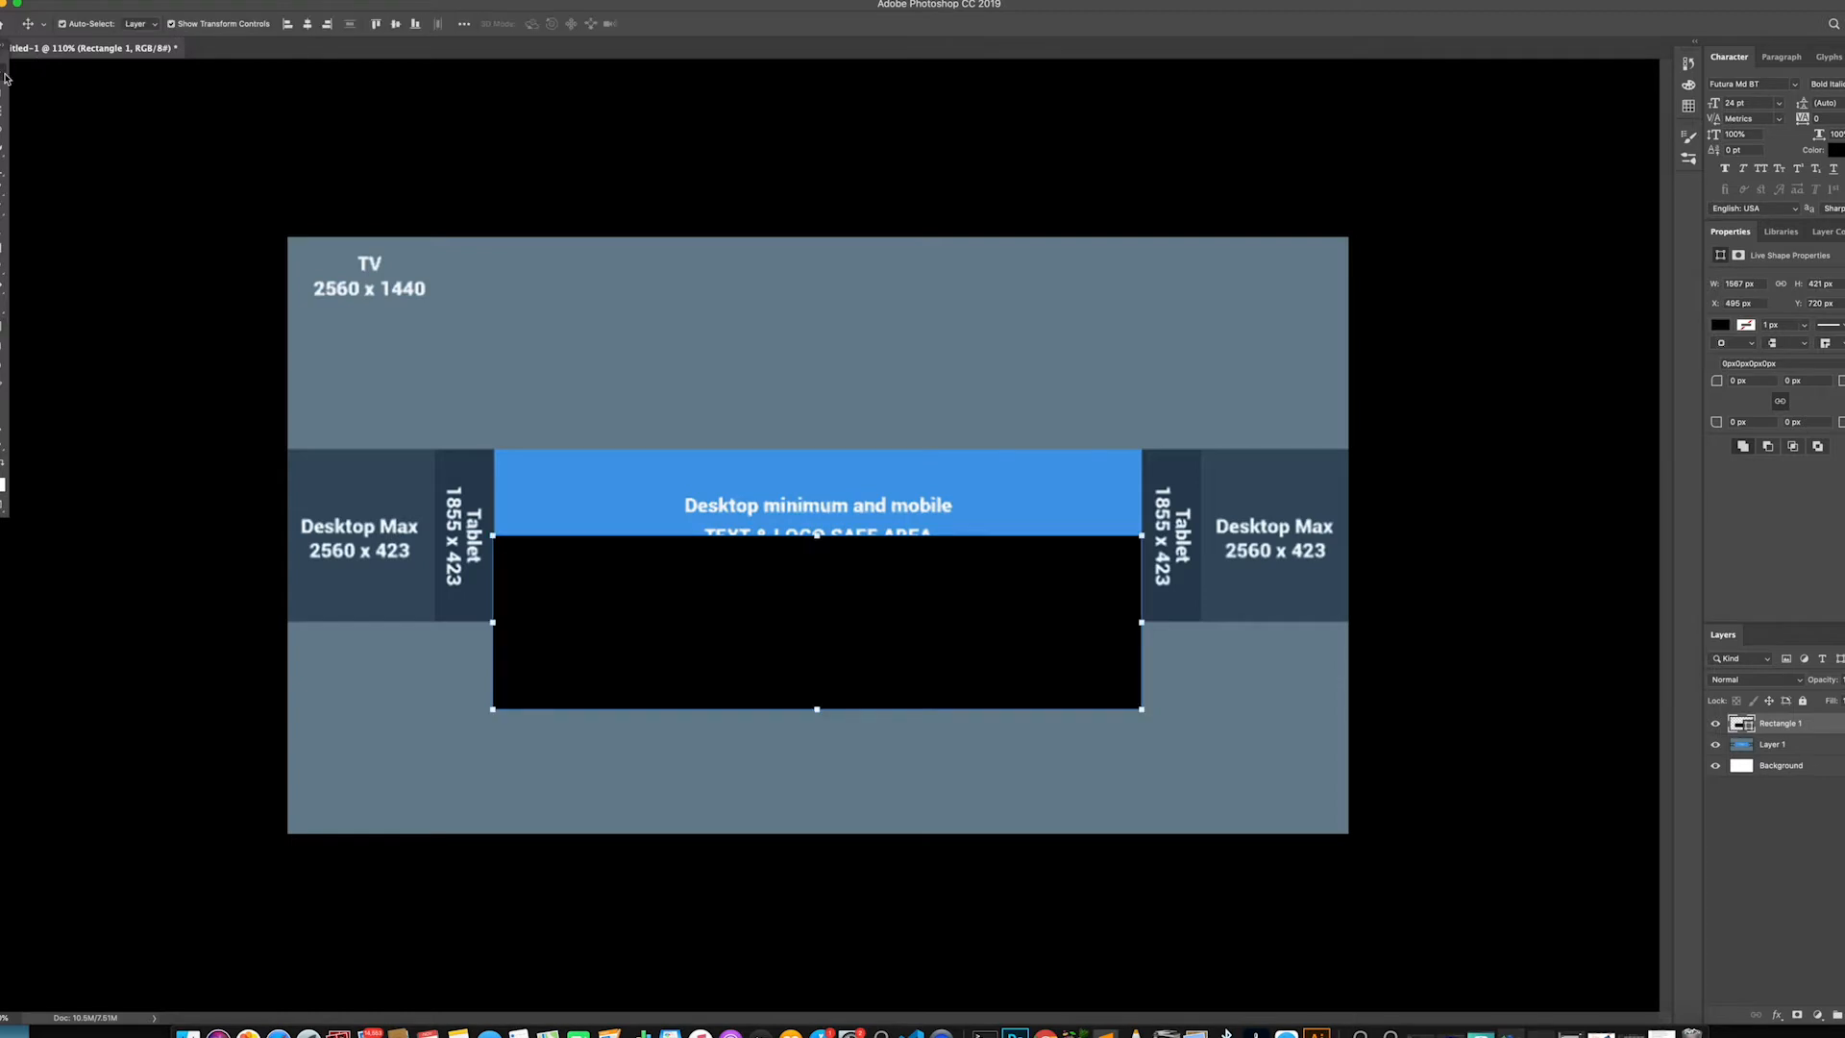
left_click_drag(853, 669, 853, 712)
Resize the black rectangle to 1546 x 423 px and center it over the template's blue safe area
key("u")
left_click(334, 23)
type("1546")
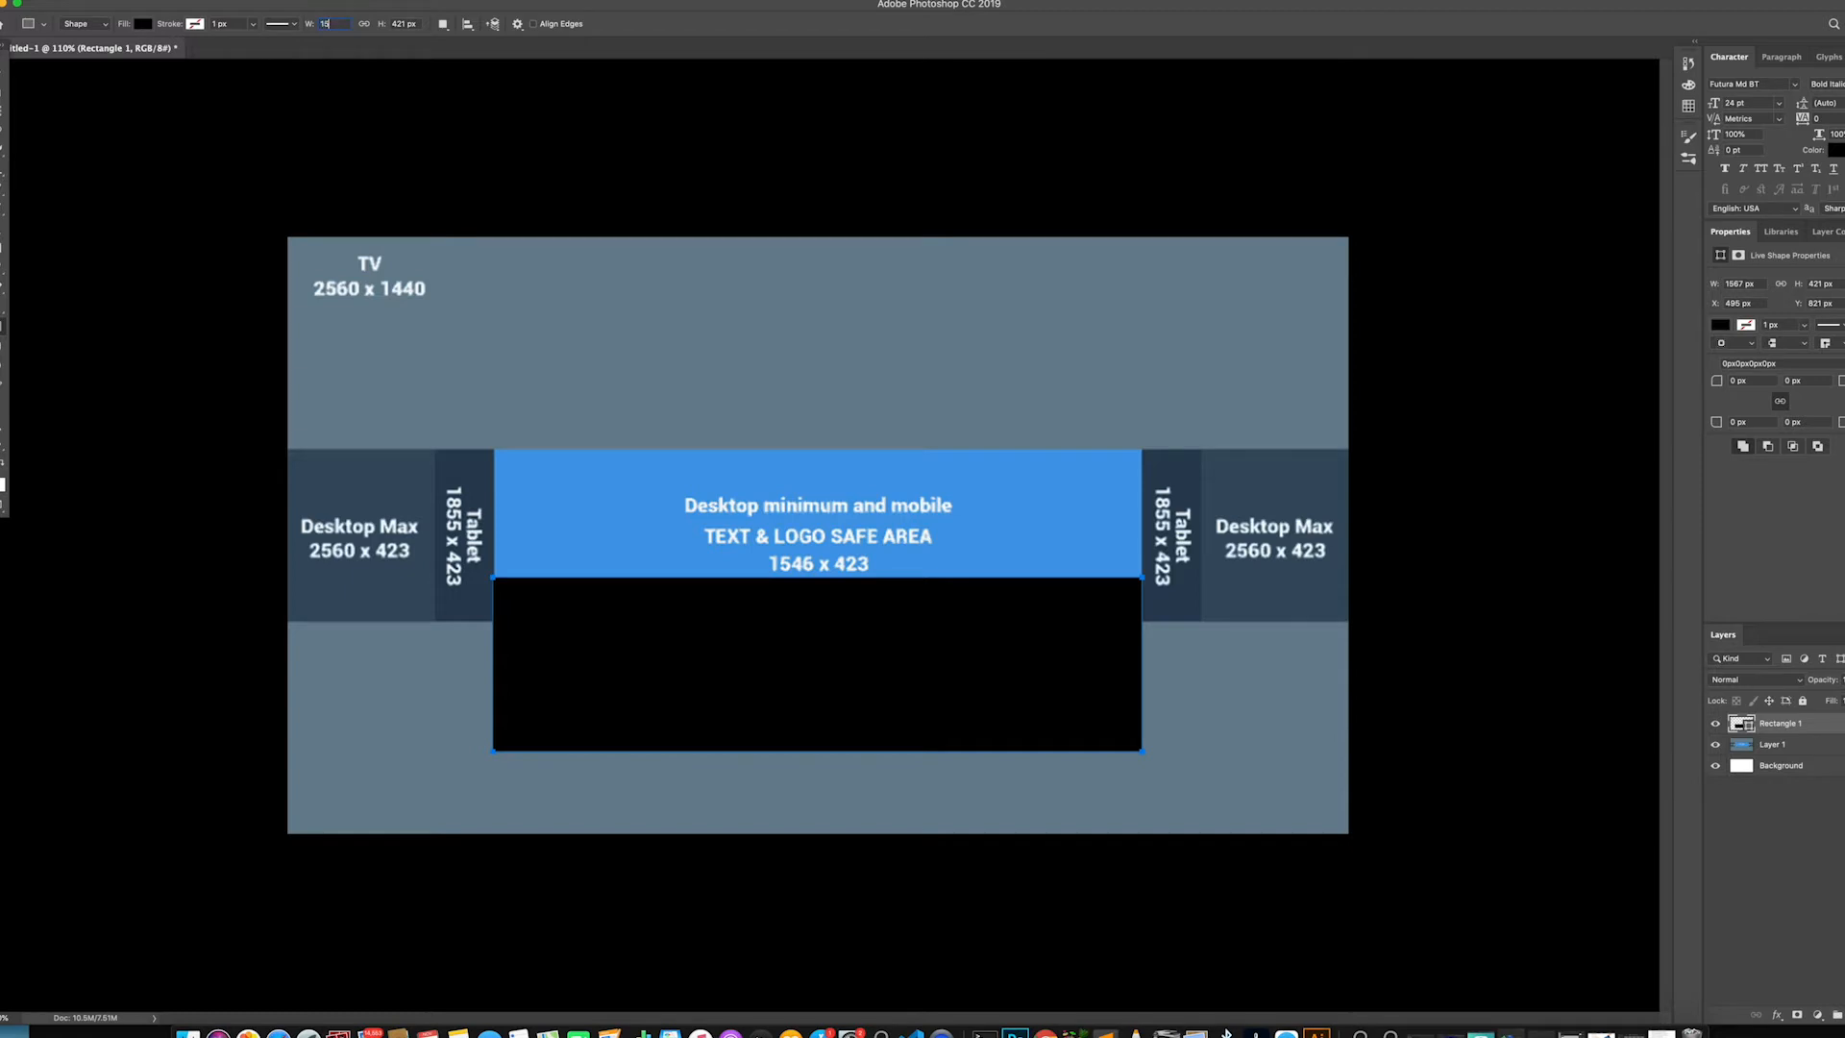
left_click(403, 23)
left_click(408, 26)
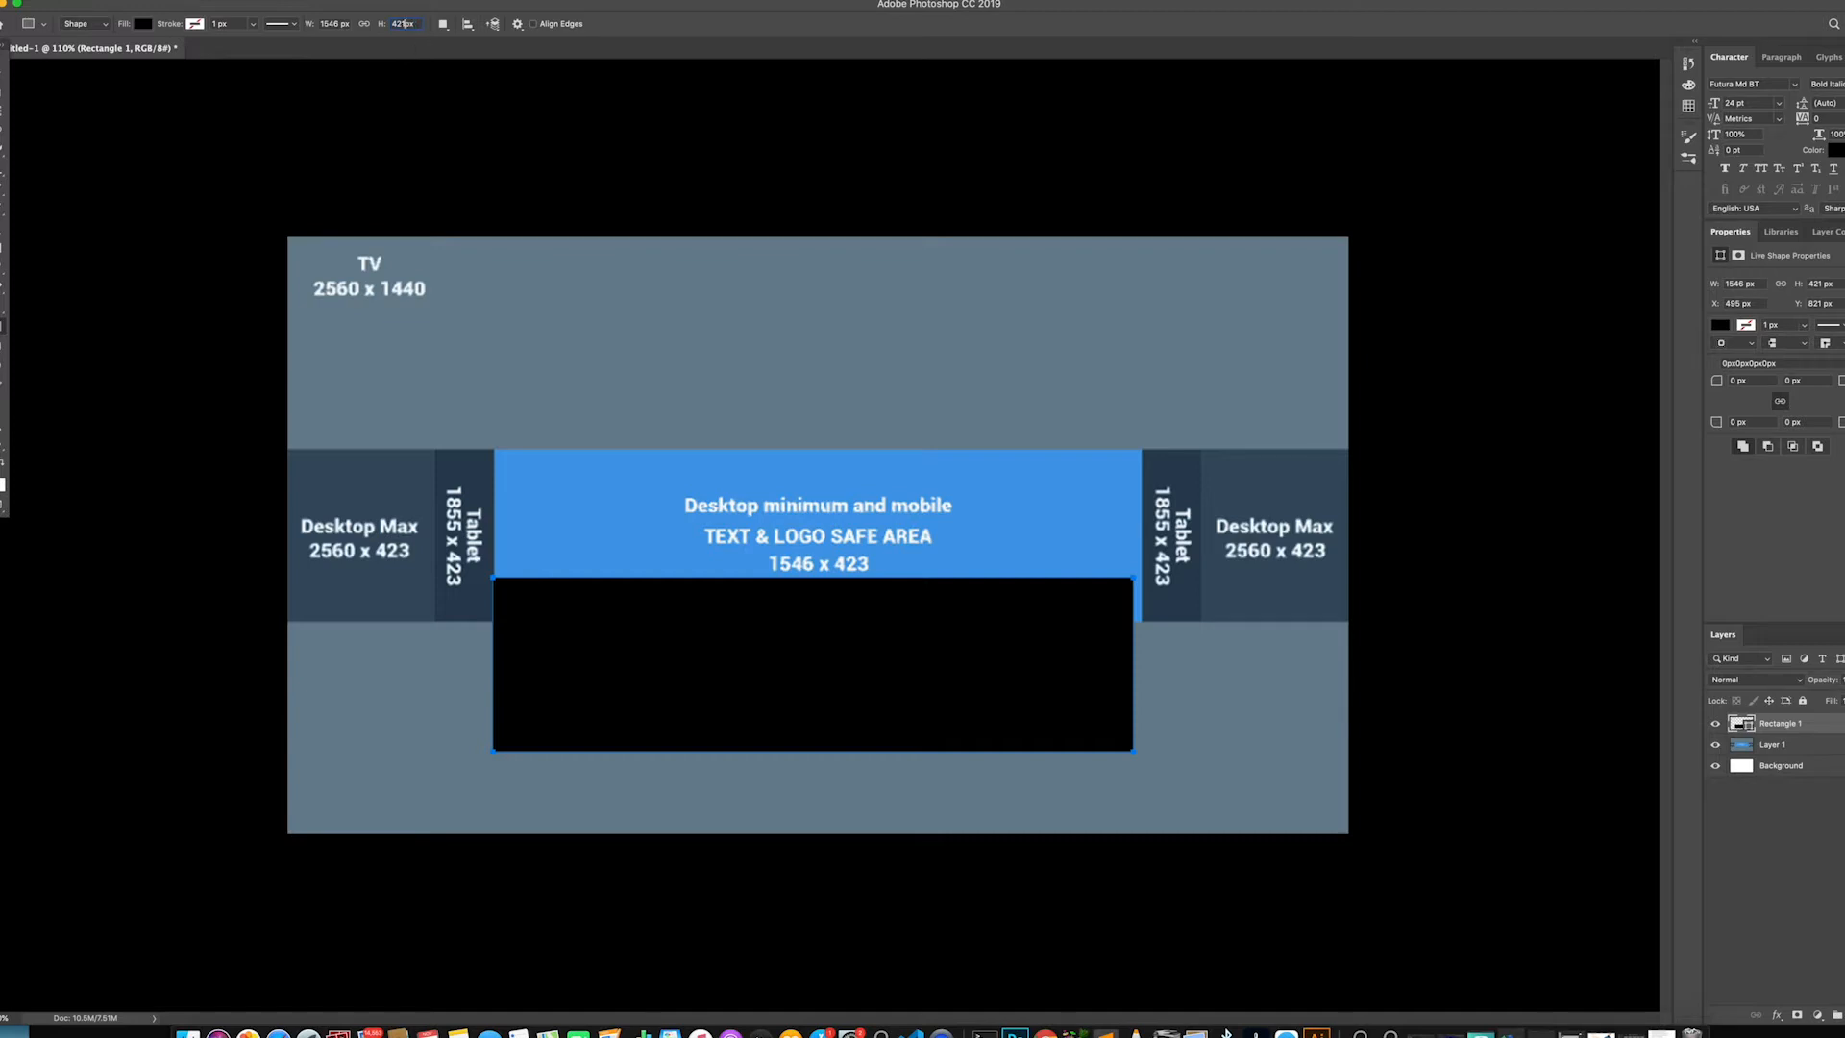
key("Return")
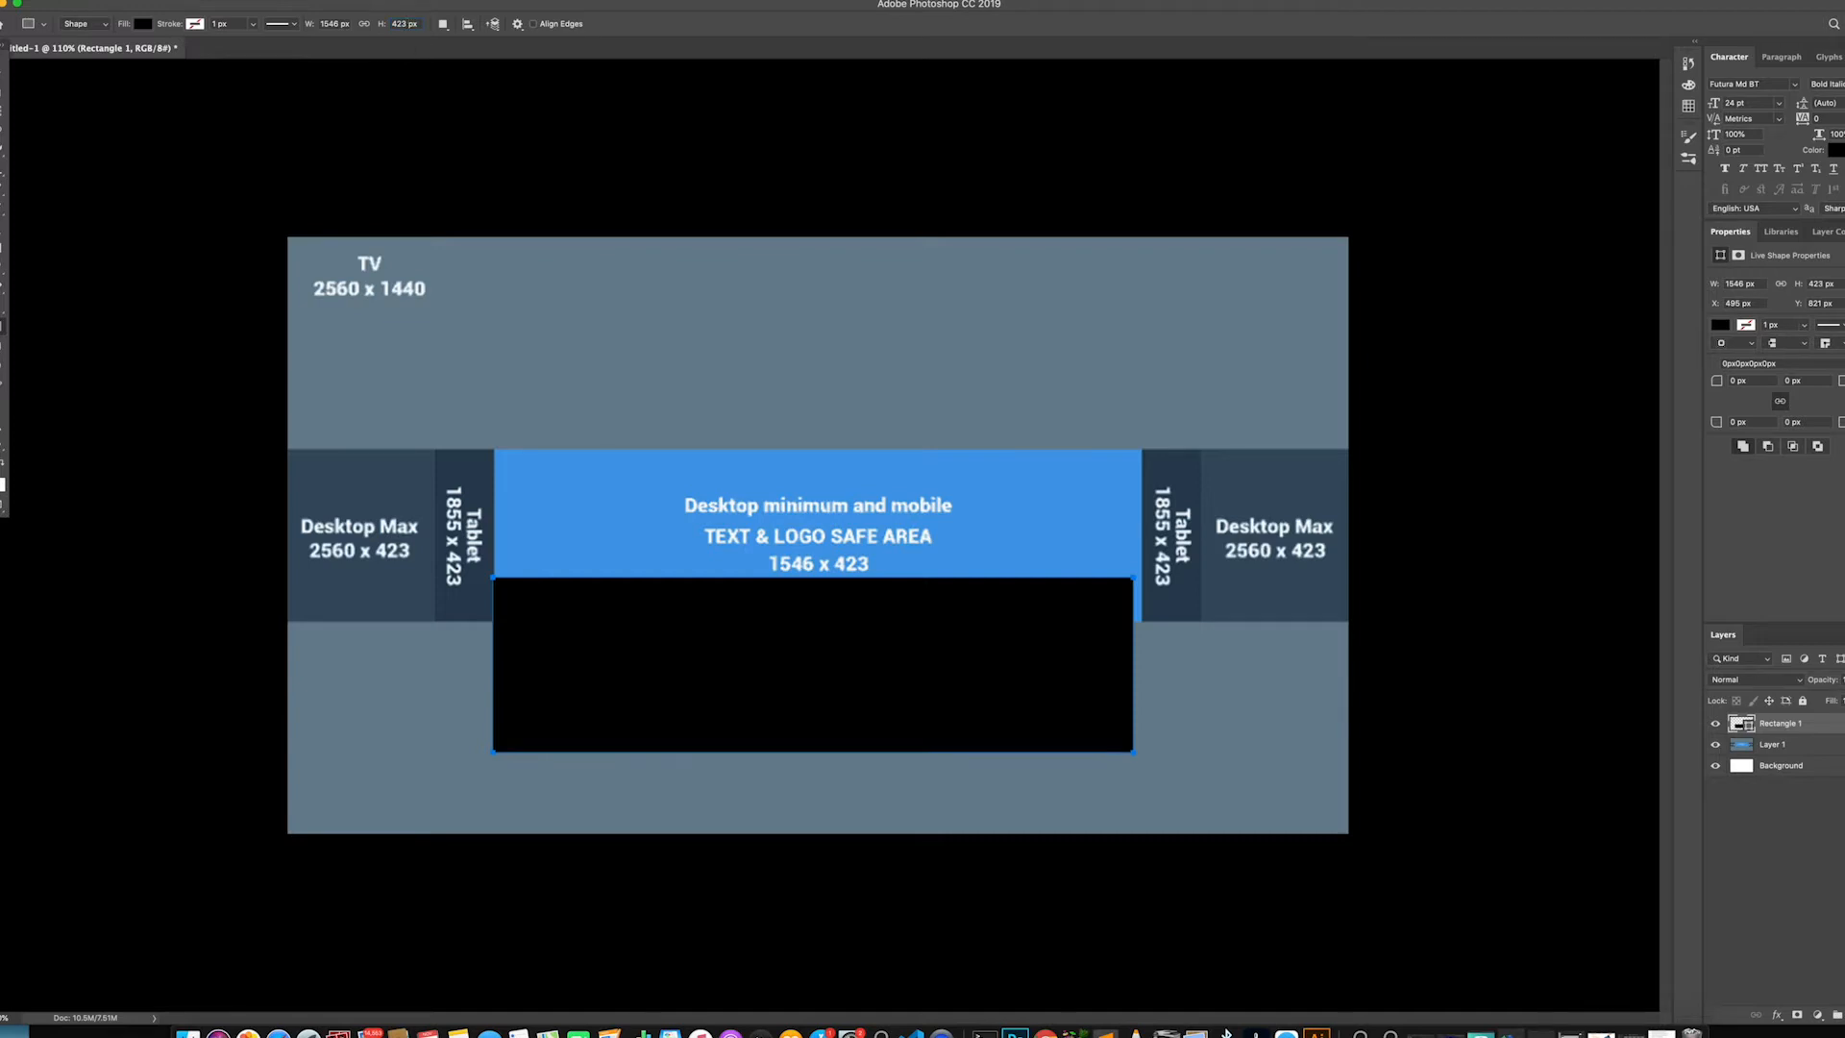
key("v")
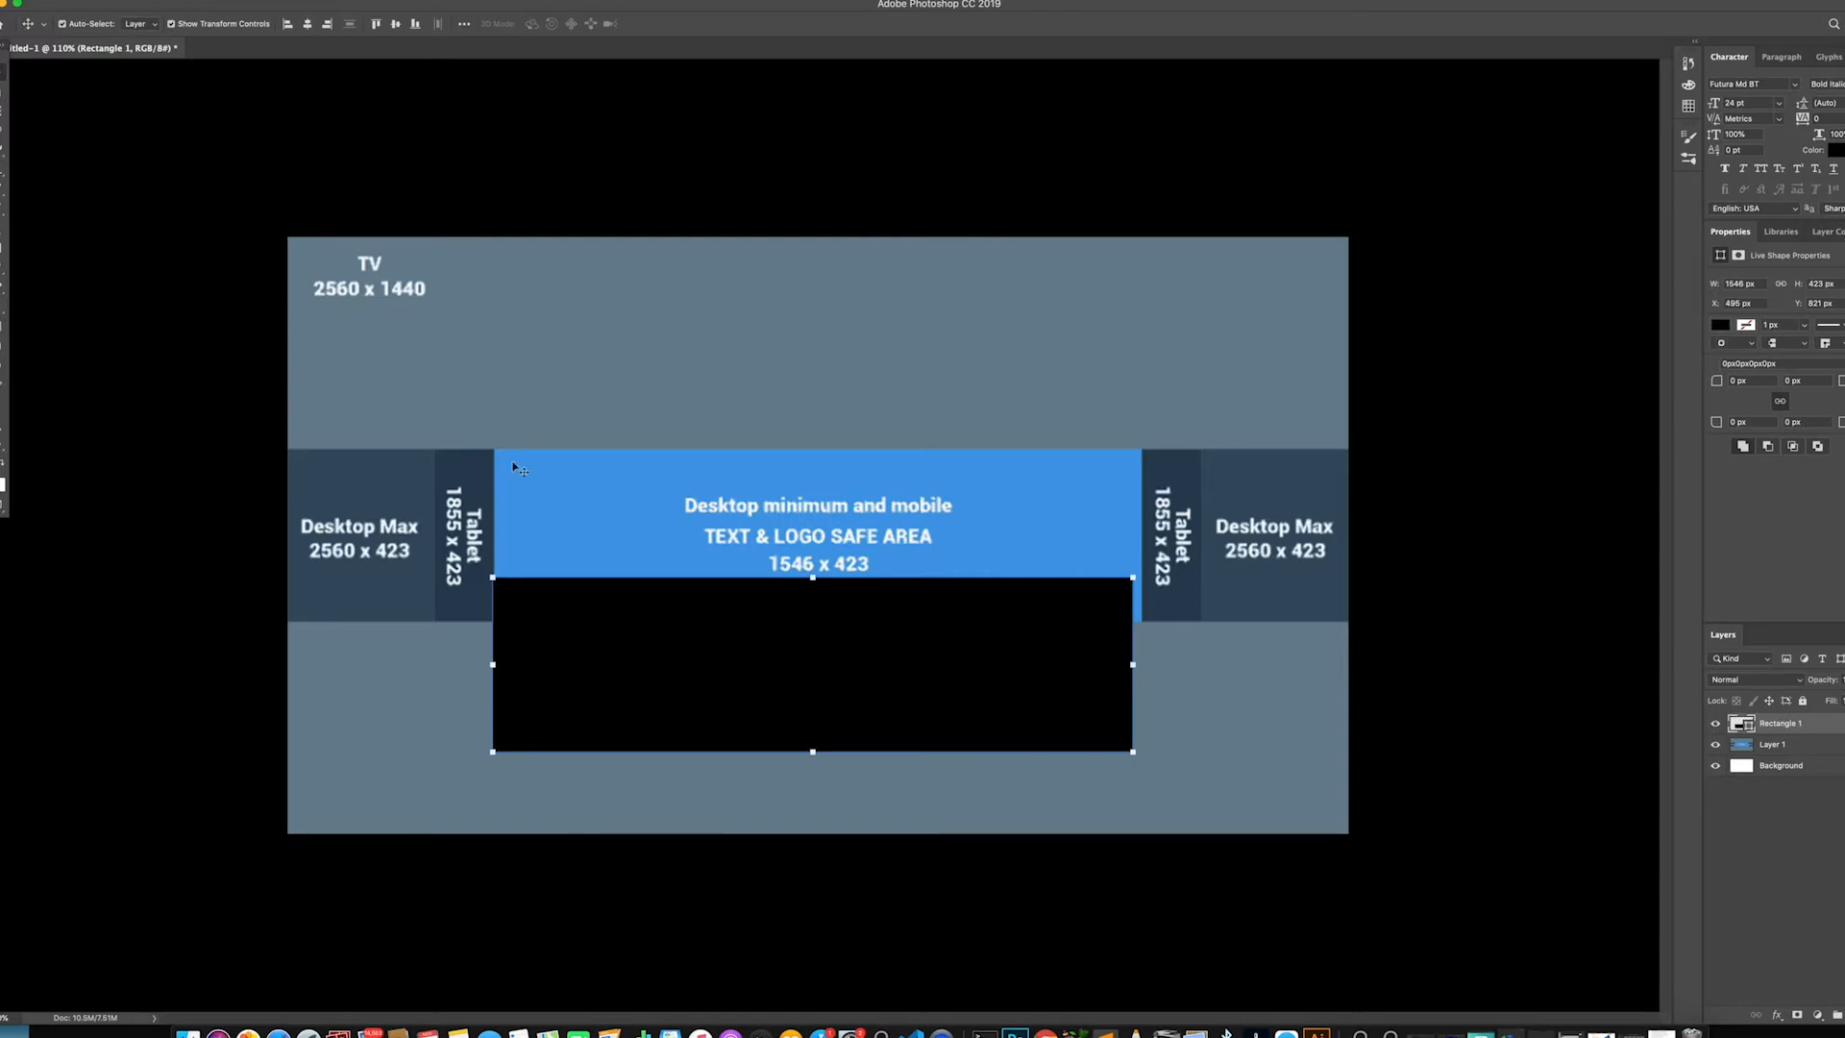
left_click_drag(663, 709, 674, 574)
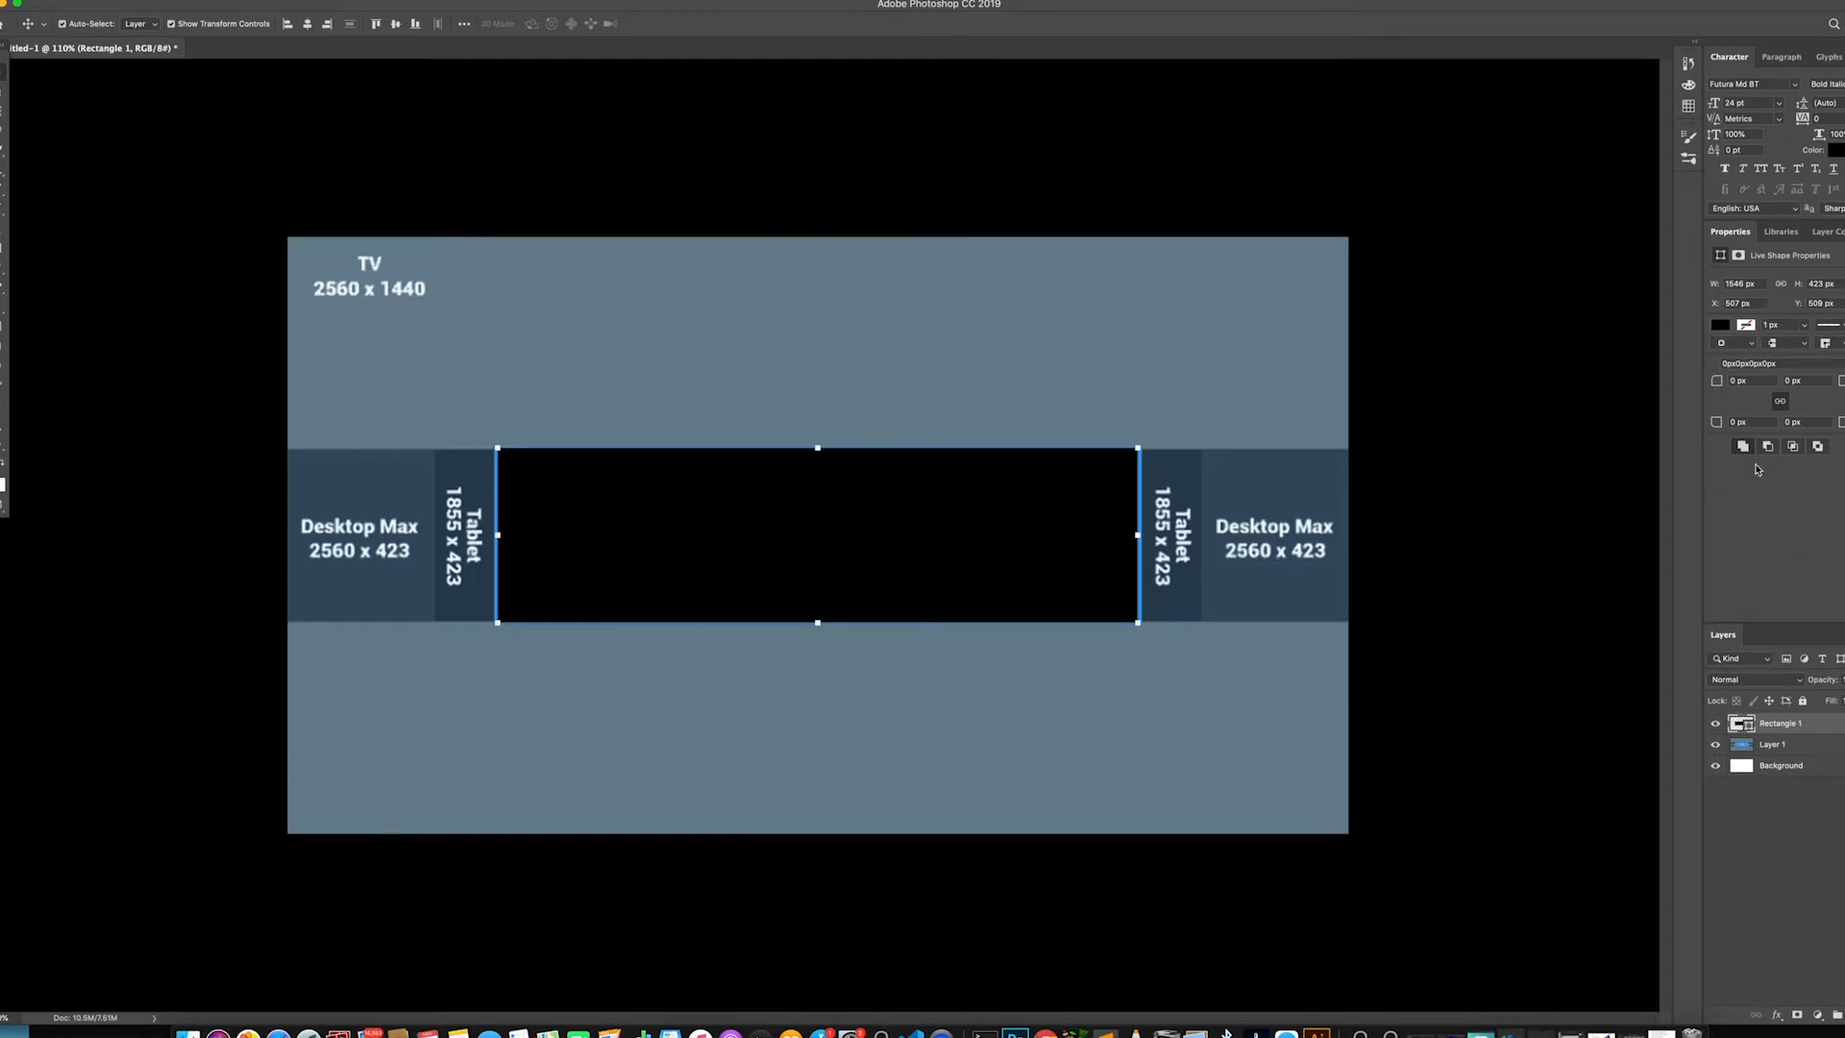
Turn the rectangle into an unfilled outline with a black stroke of about 3.8 px, and hide the template image layer
left_click(1805, 327)
left_click_drag(1802, 344, 1806, 344)
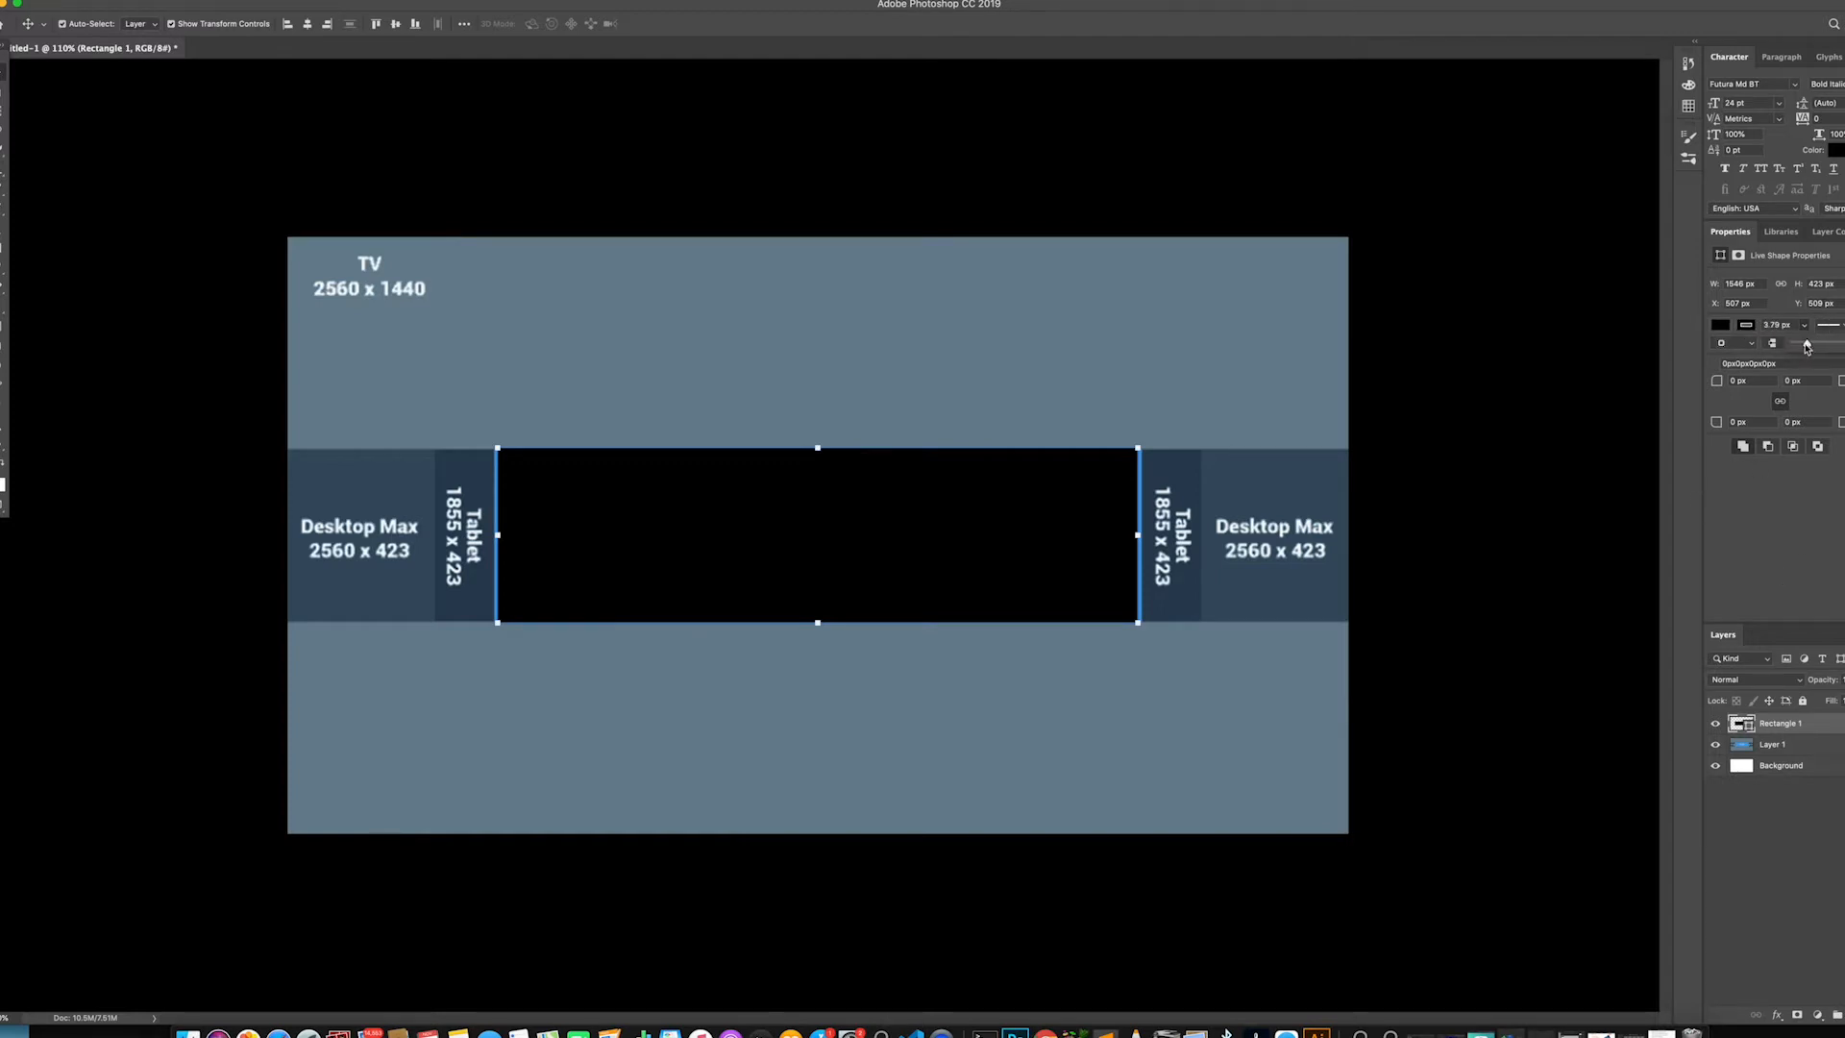
left_click(1720, 325)
left_click(1730, 355)
left_click(1533, 412)
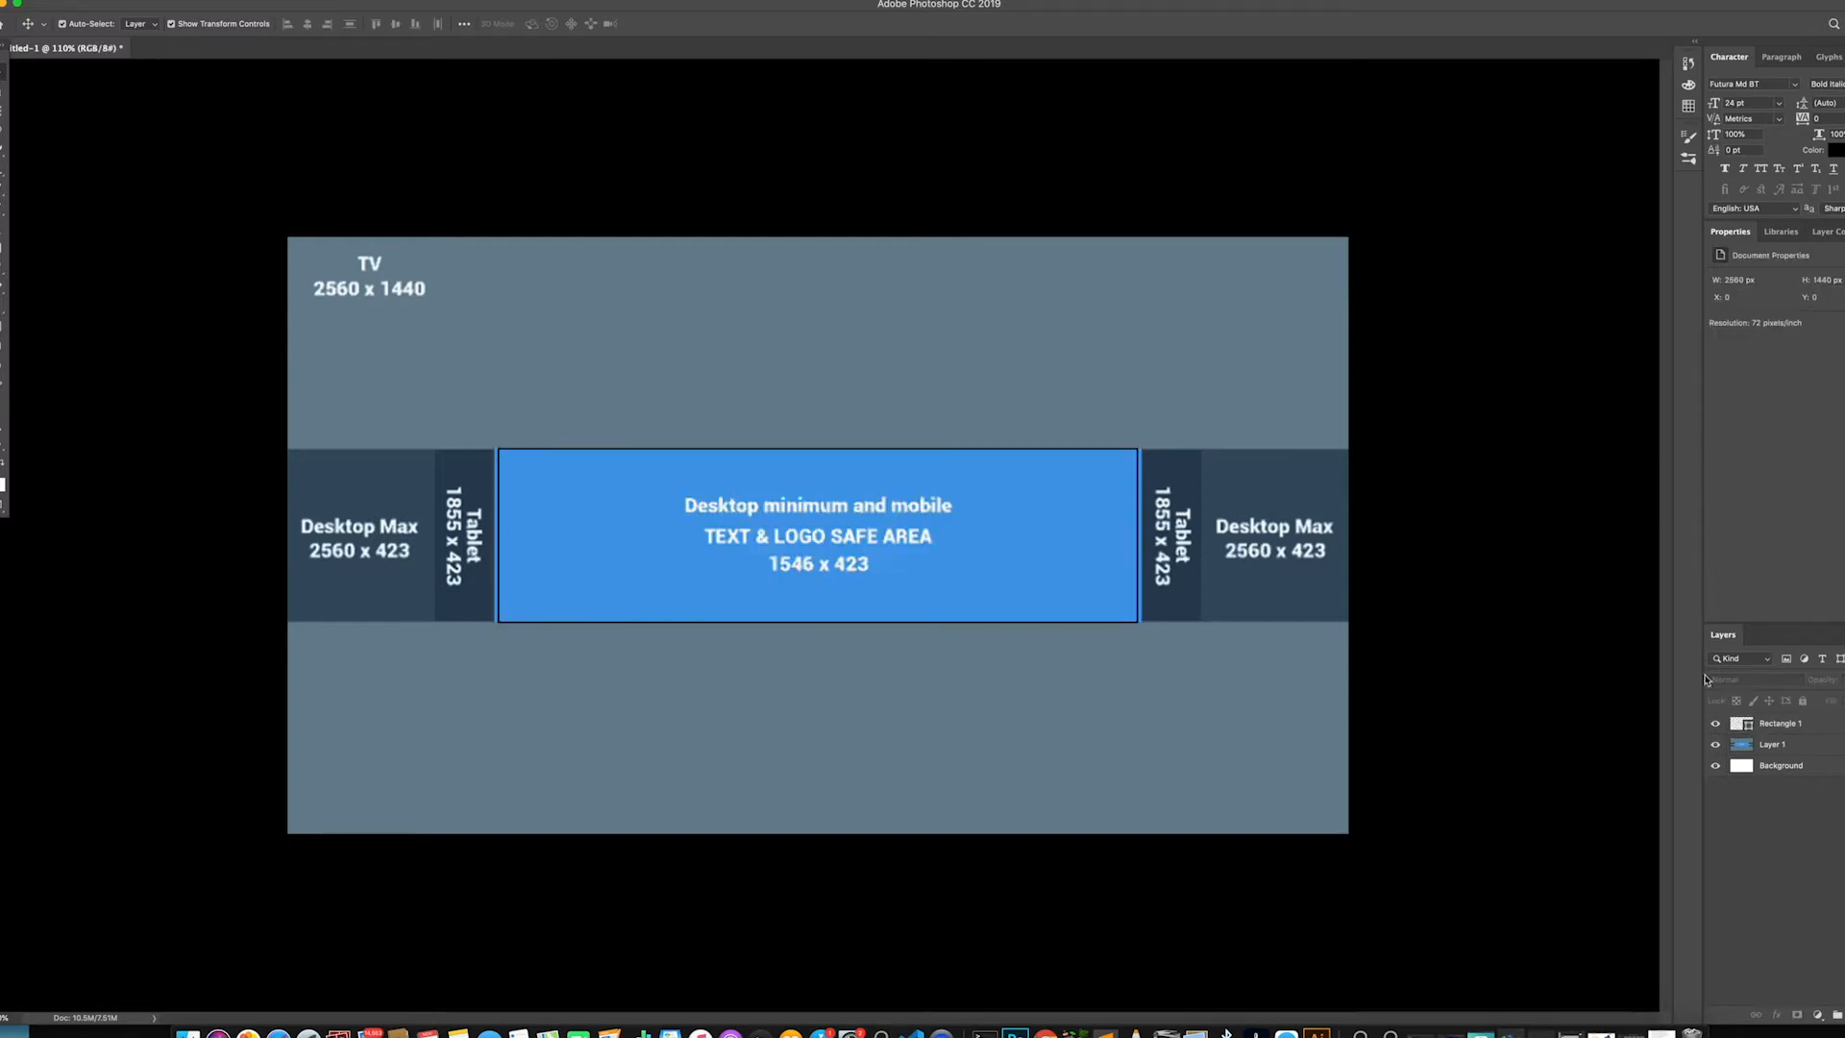
left_click(1716, 744)
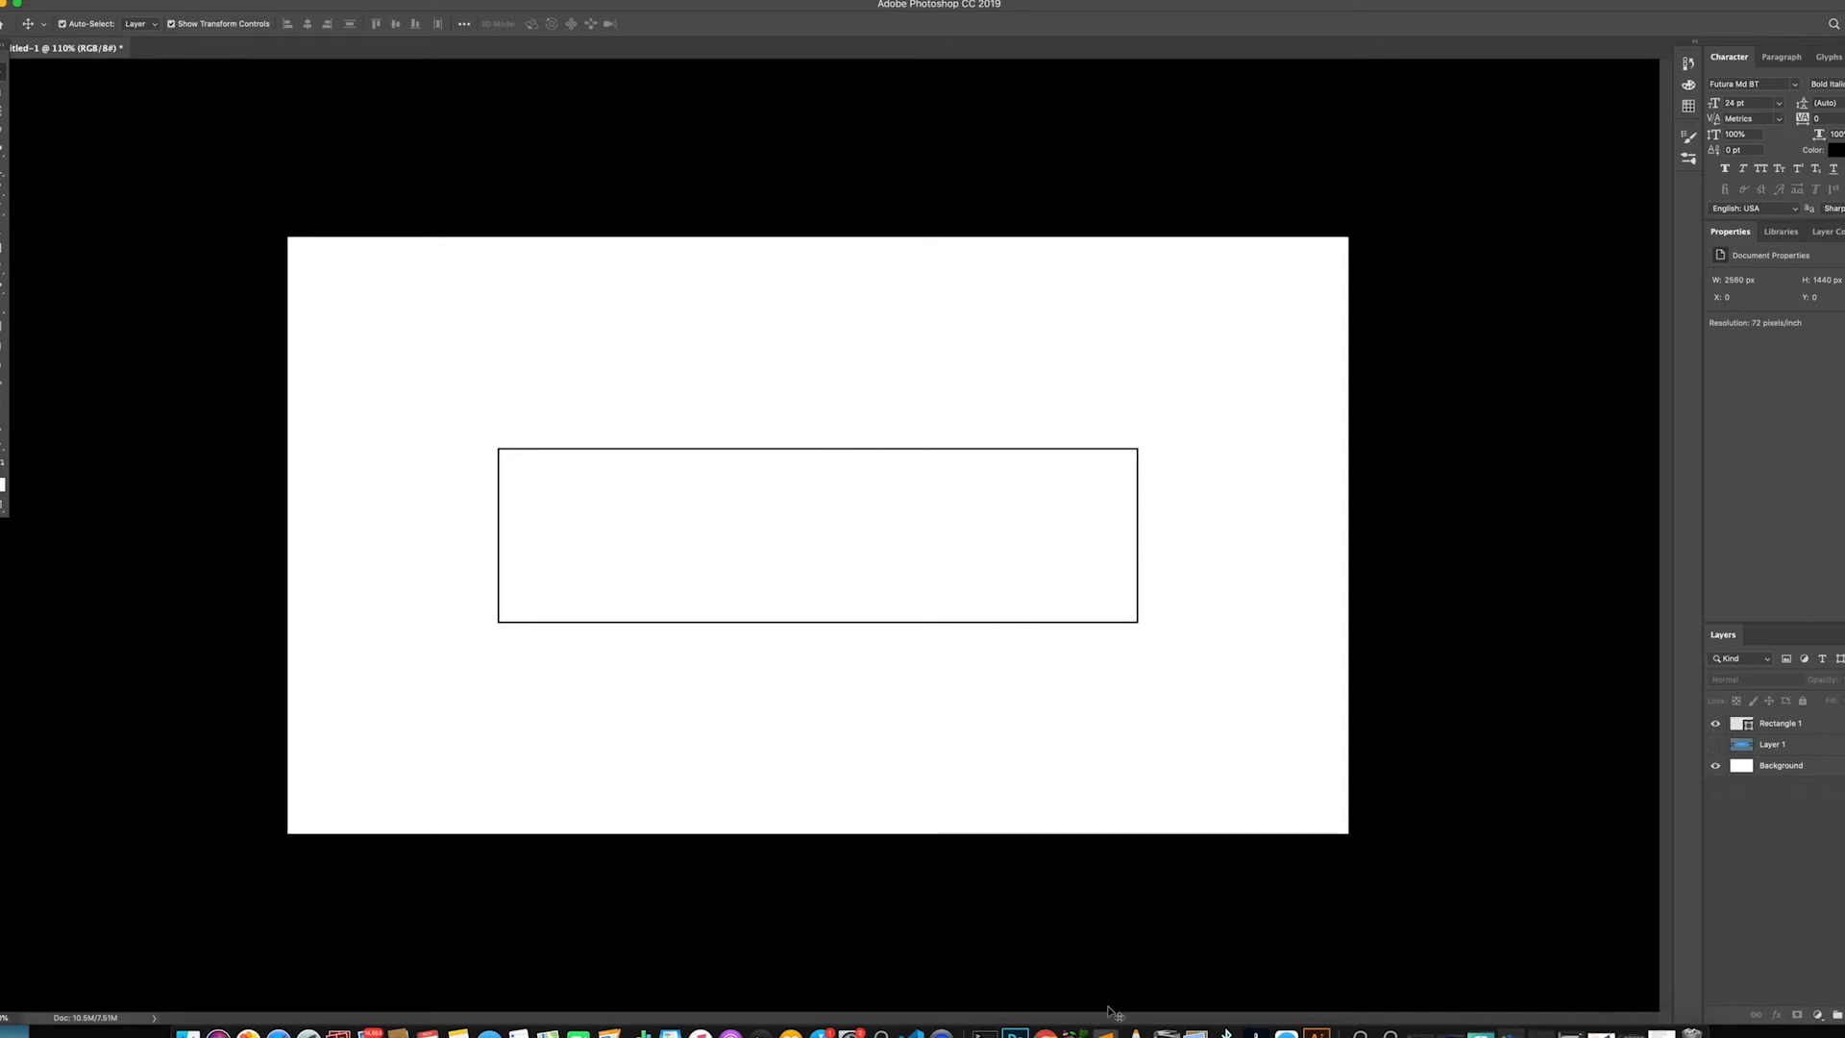
Copy the black bar pattern from the Illustrator brand guideline into the Photoshop banner and enlarge it to about 2883 x 1451 px, covering the canvas
left_click(1317, 1032)
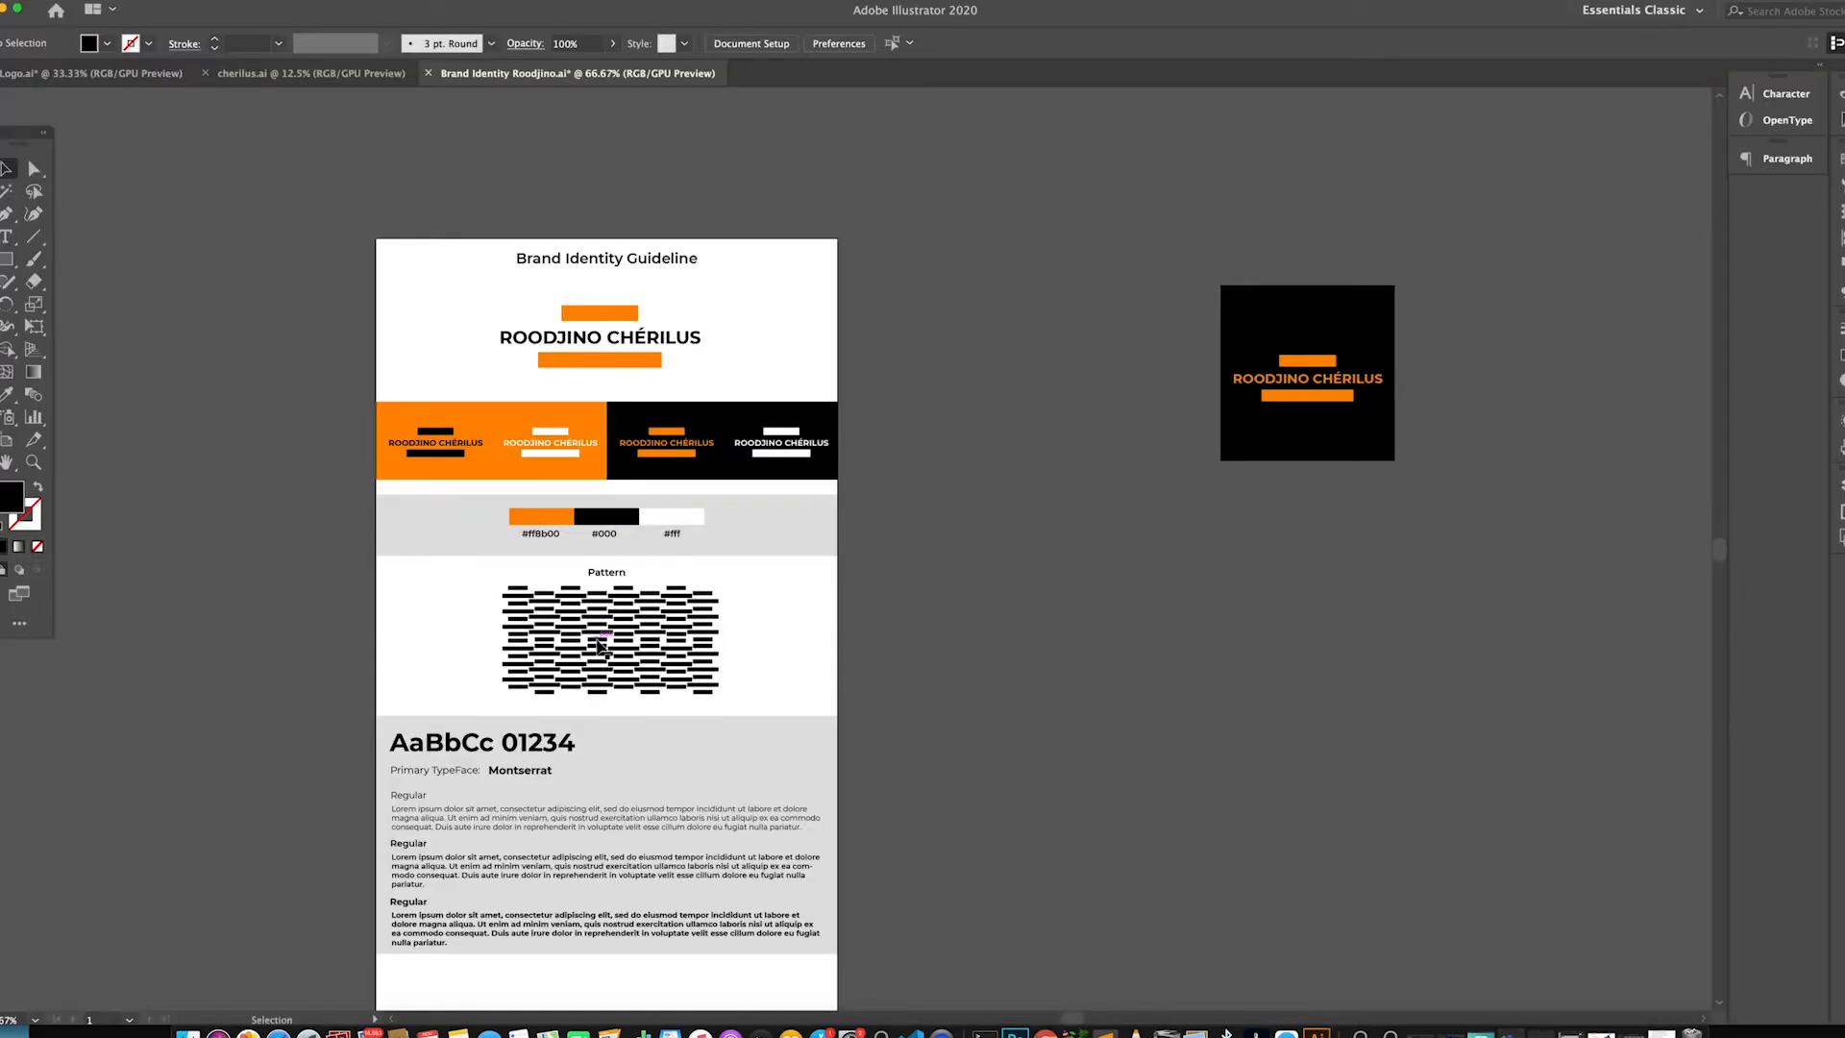
left_click(652, 651)
left_click(1196, 708)
left_click(1015, 1032)
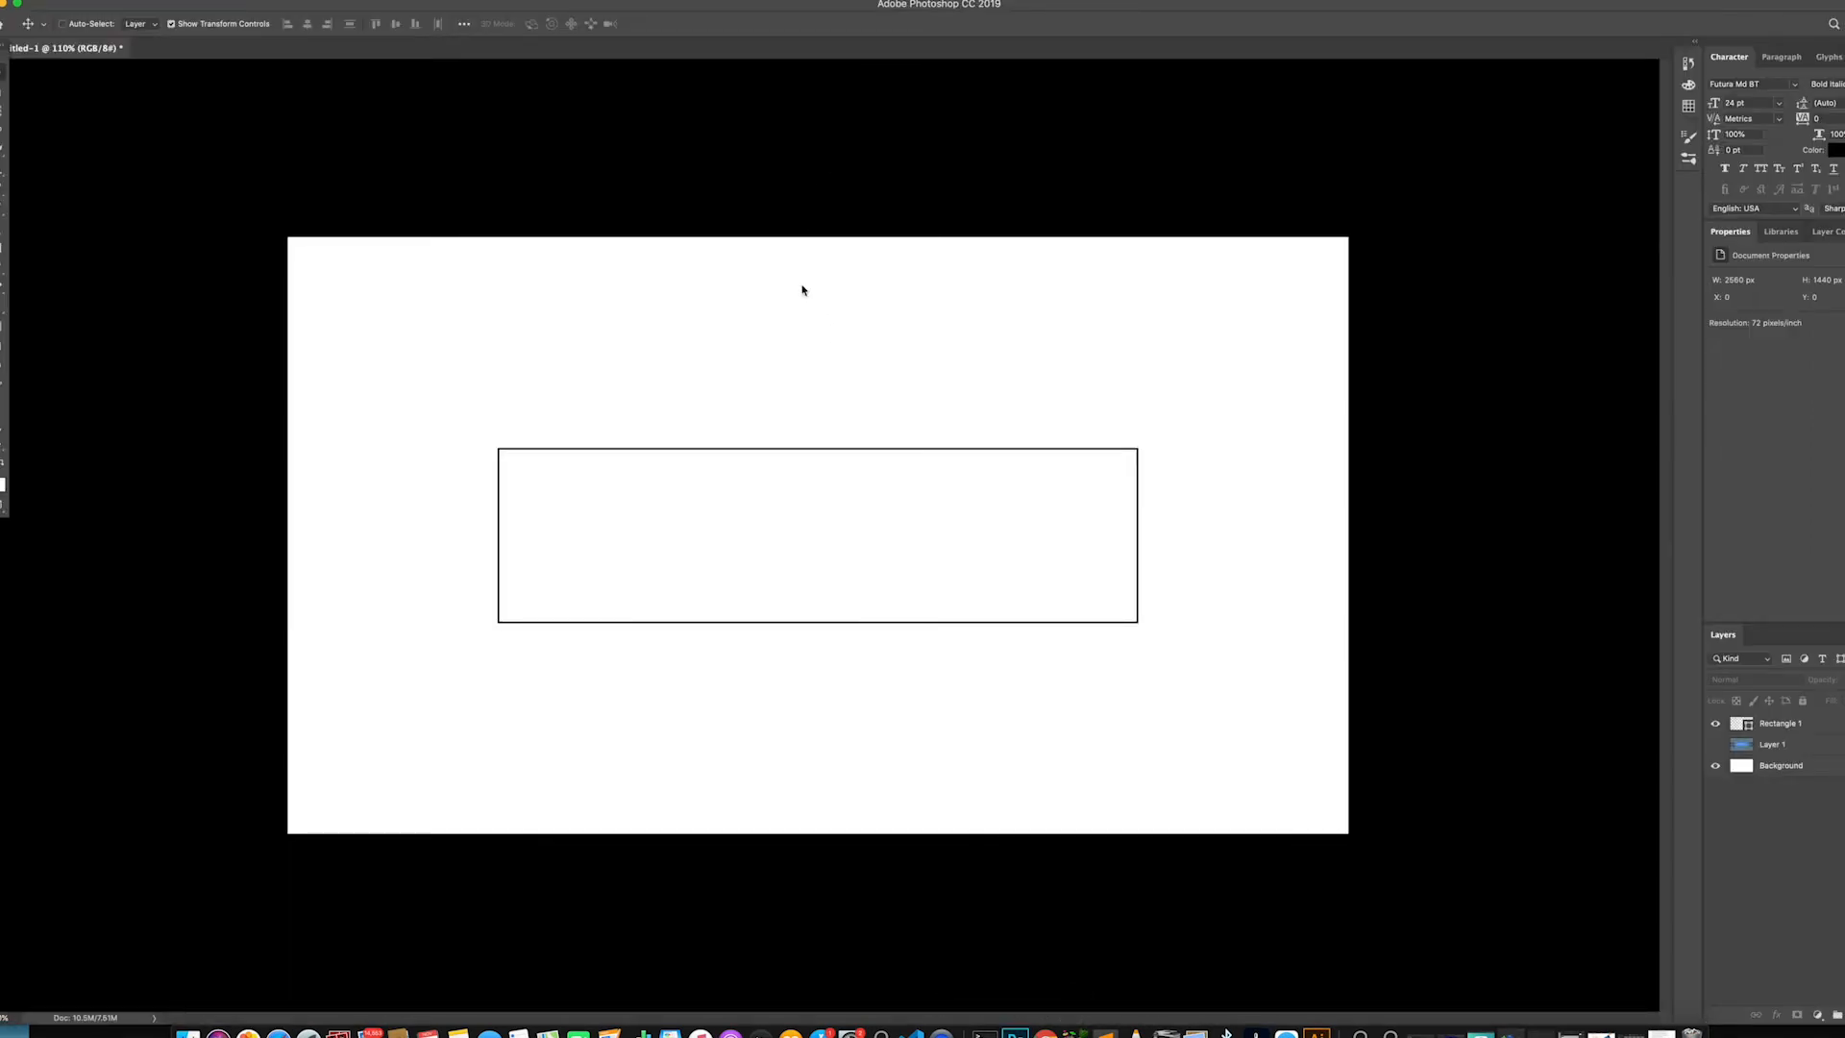
key("super+v")
left_click(1011, 430)
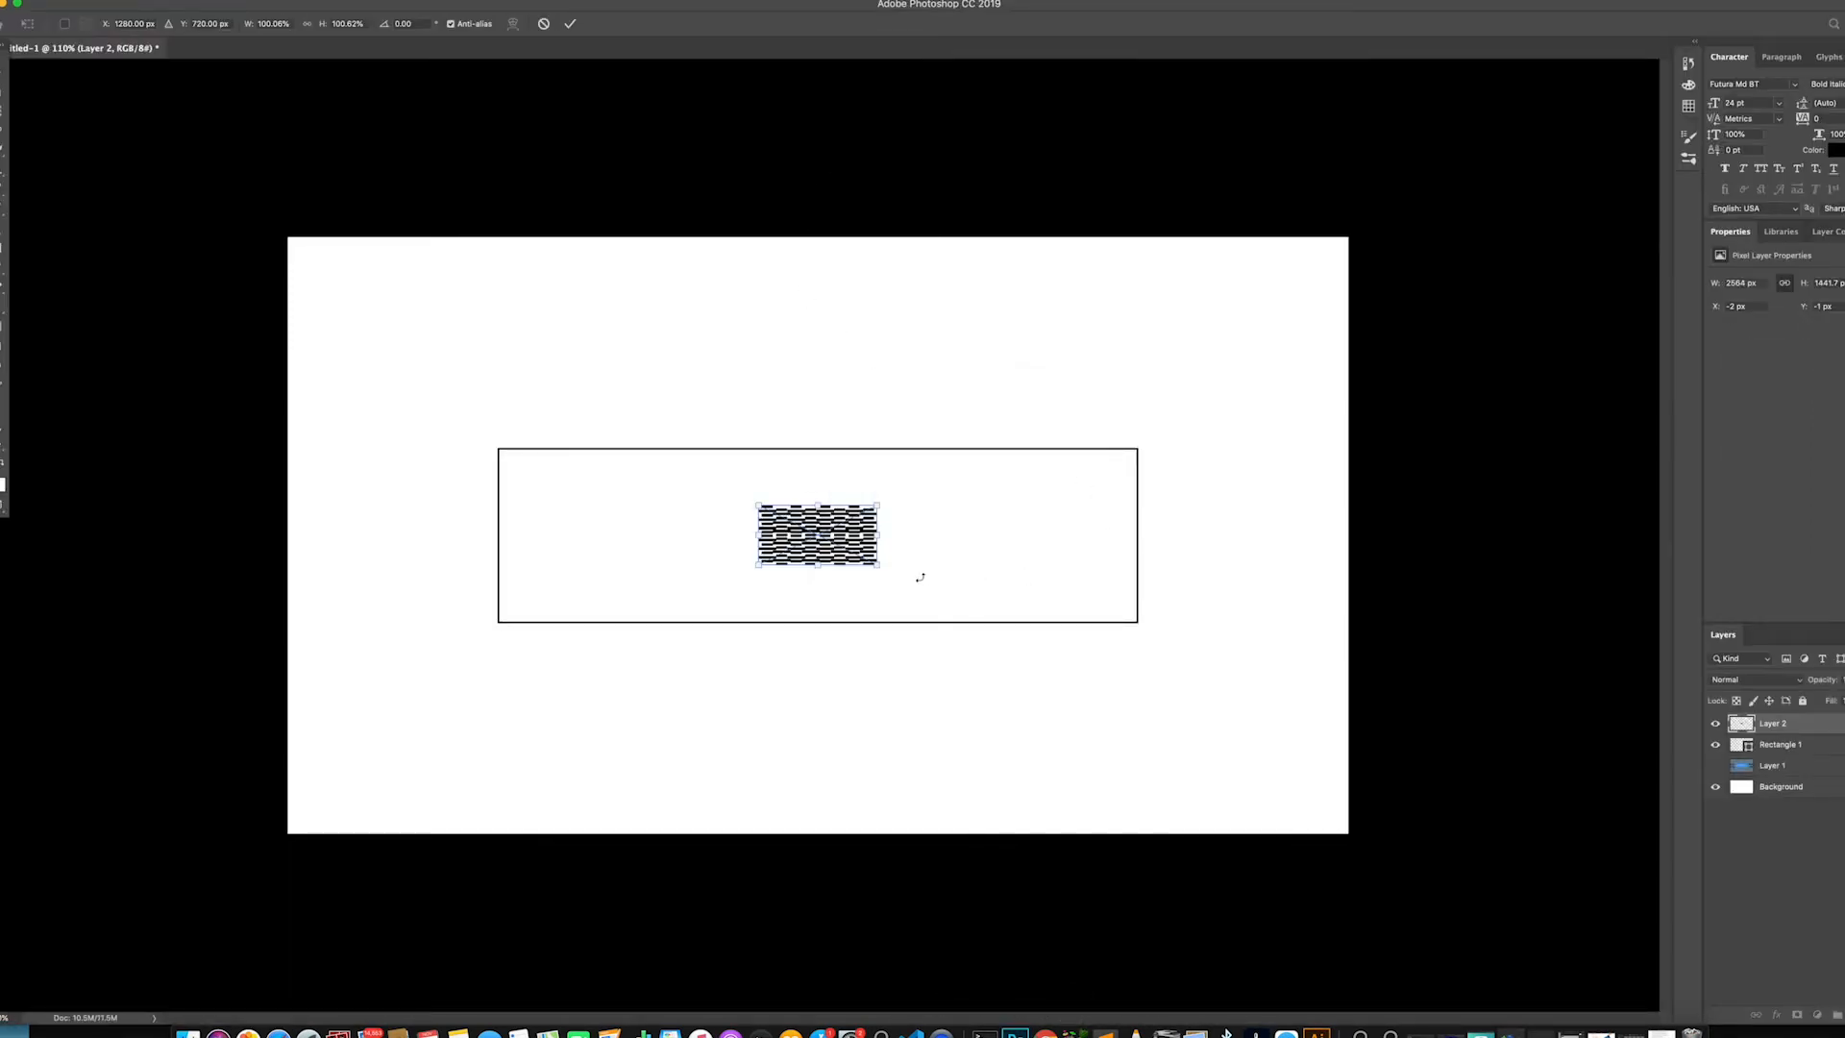
left_click_drag(879, 567, 1415, 835)
left_click(569, 22)
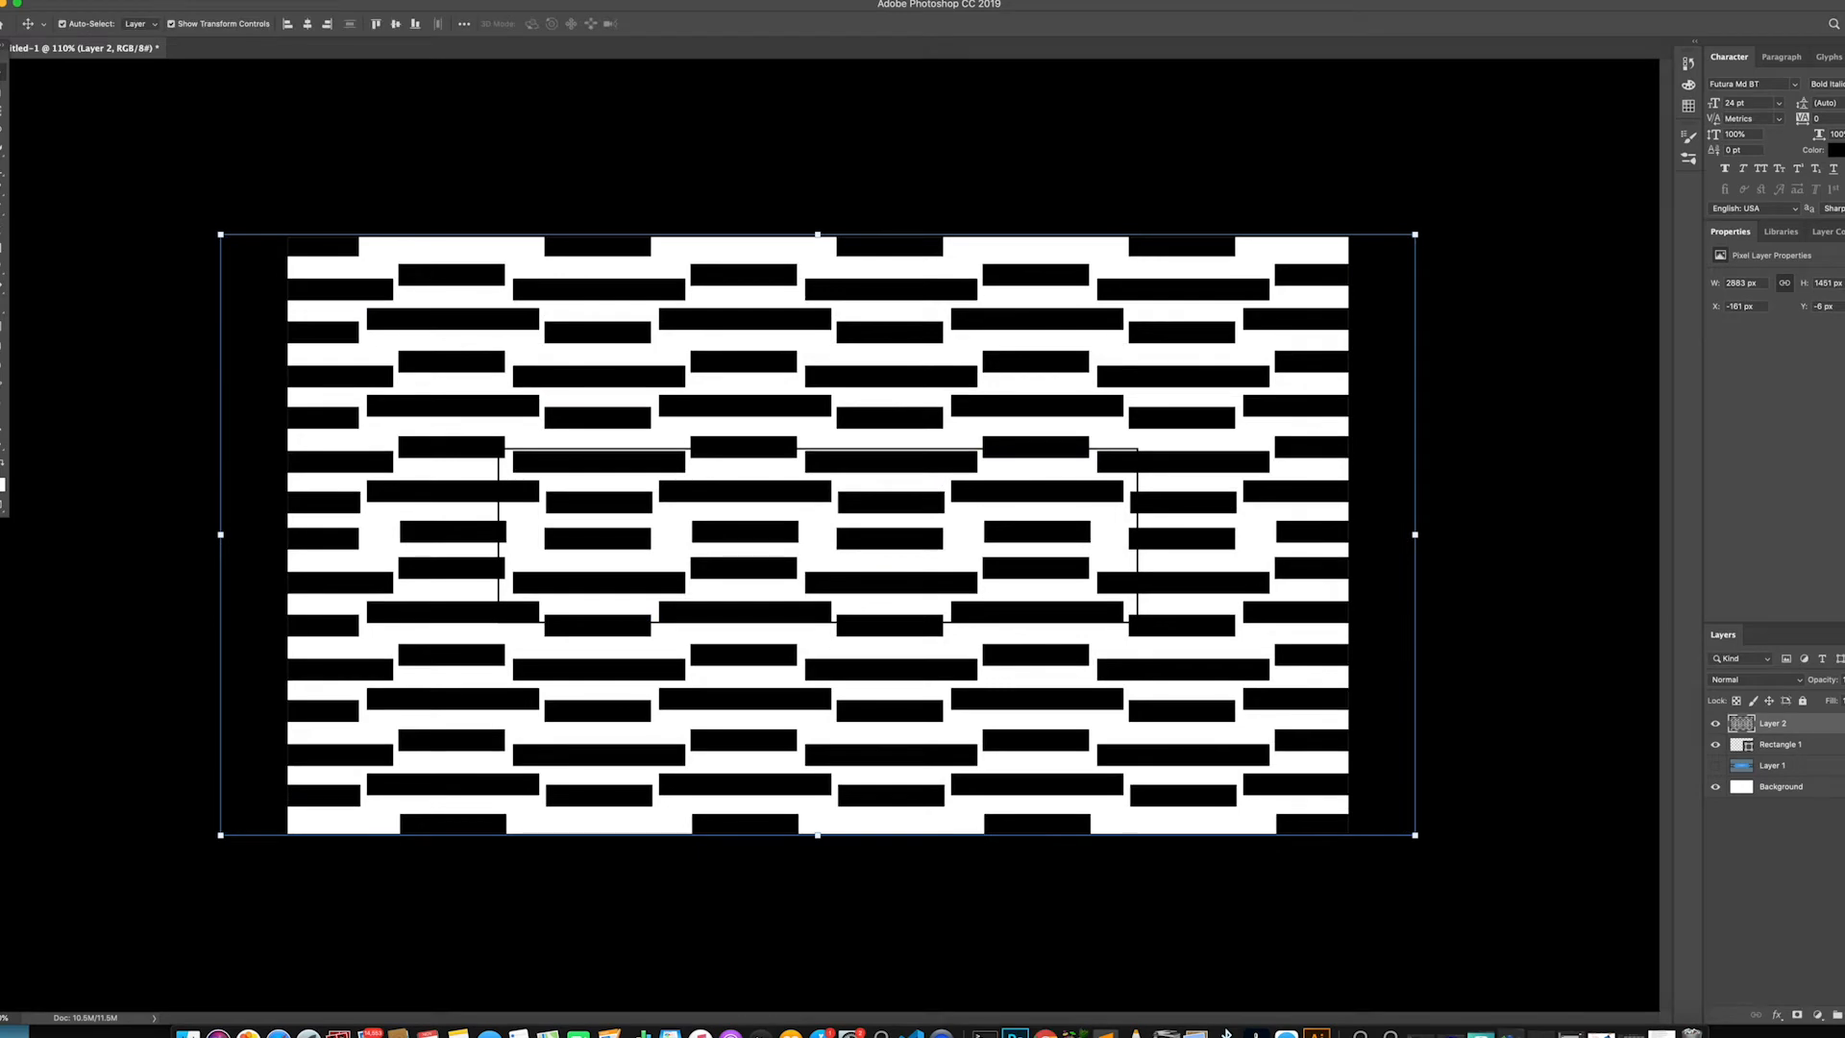
Move the pattern layer directly above the background and lower its opacity until the bars are a faint grey
left_click_drag(1812, 723, 1808, 776)
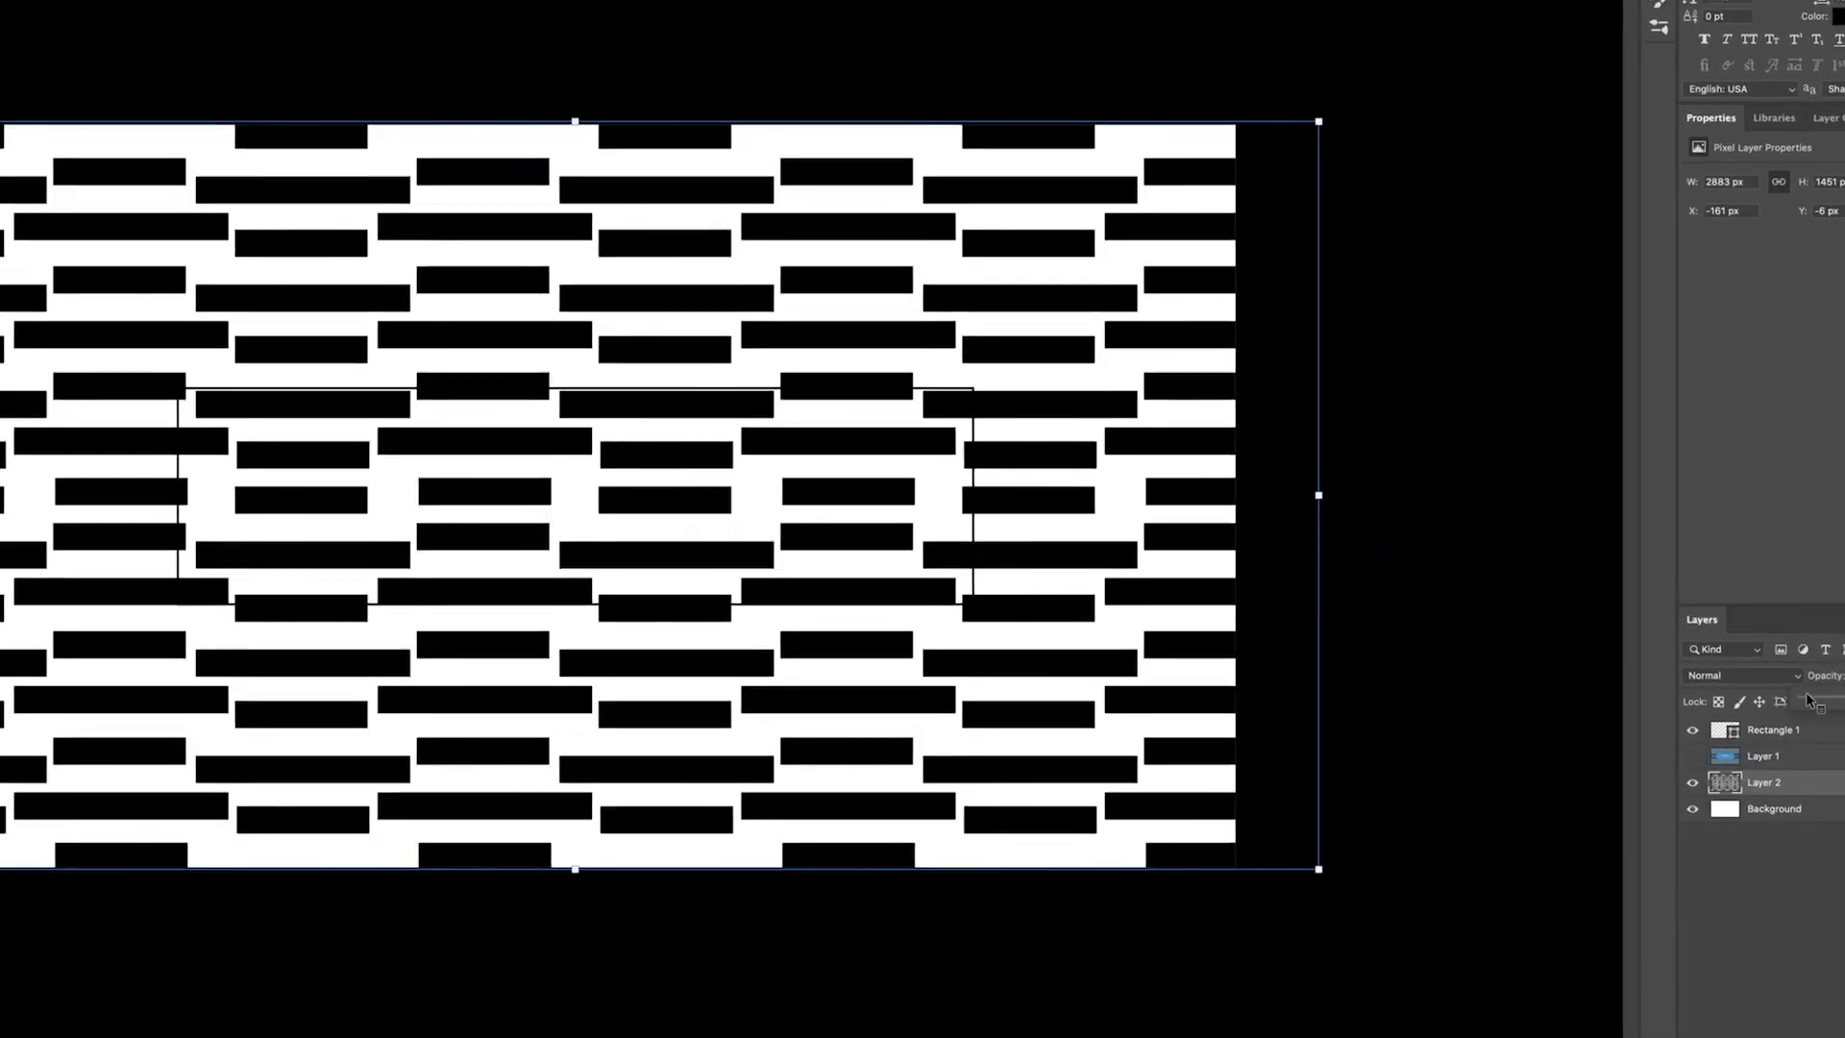
left_click(1804, 698)
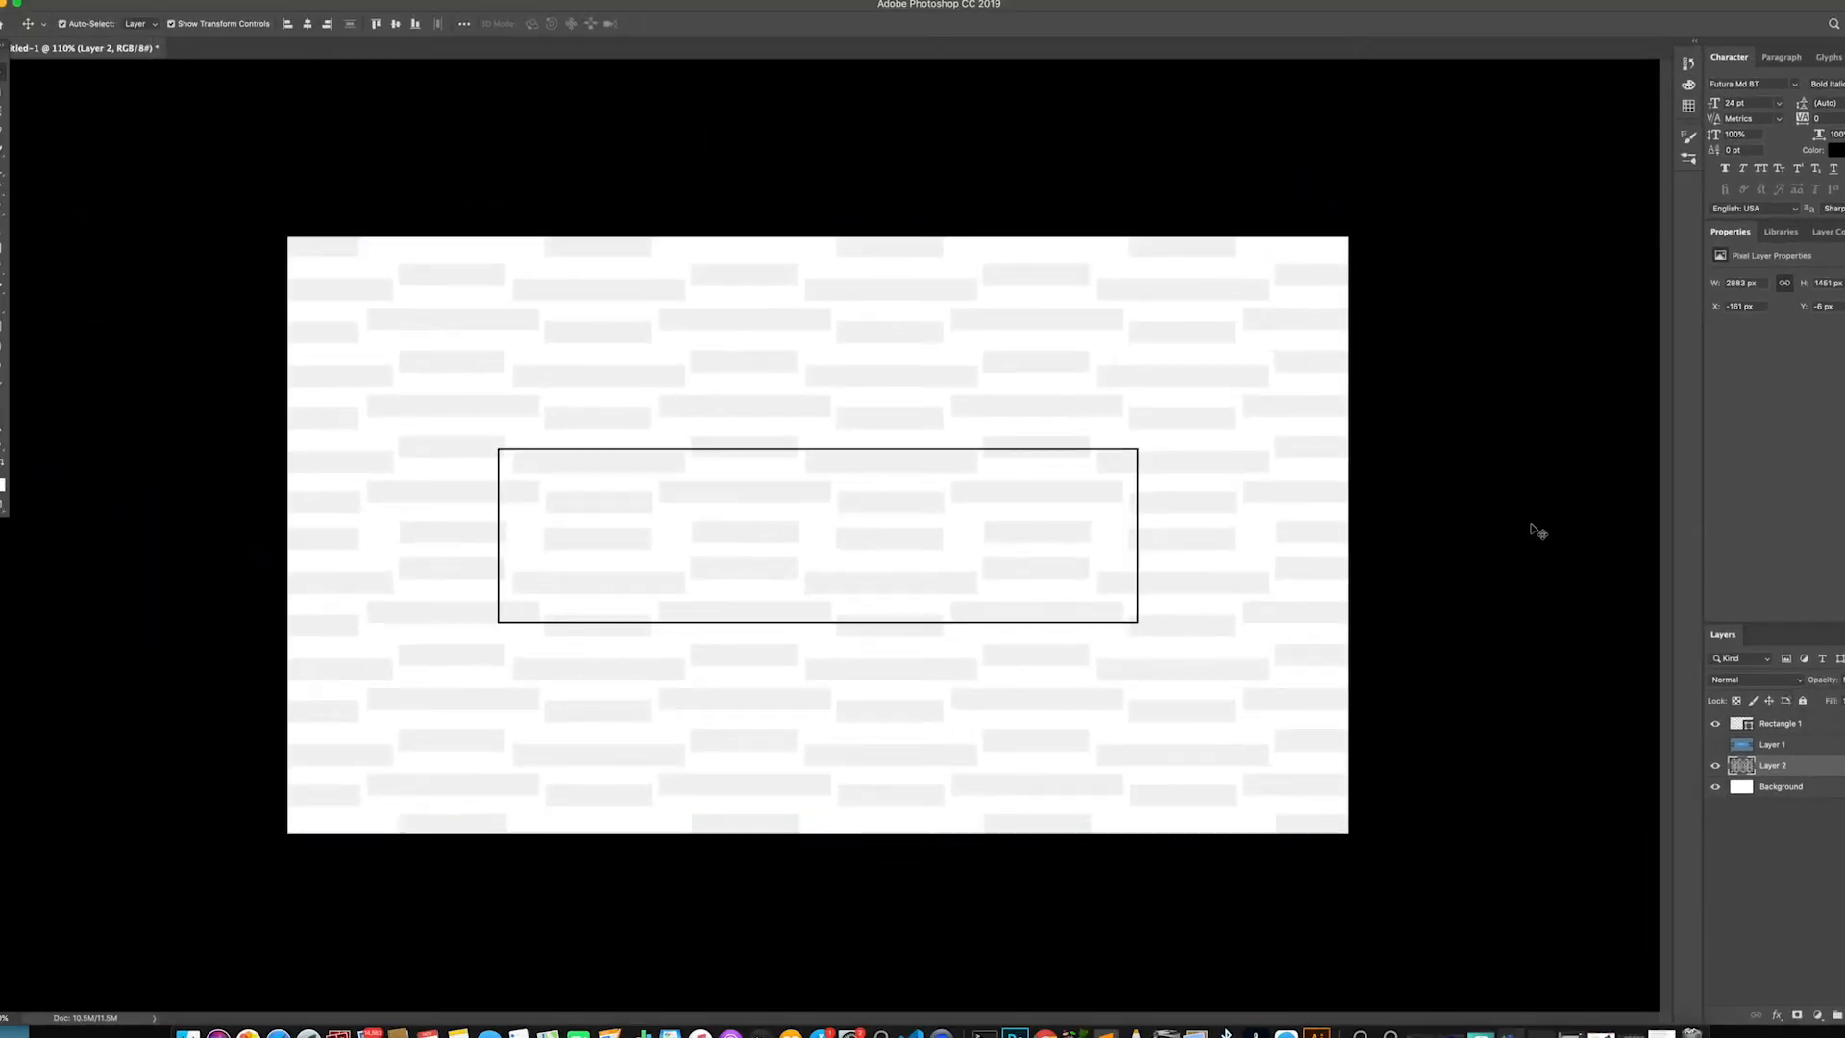
left_click(1536, 530)
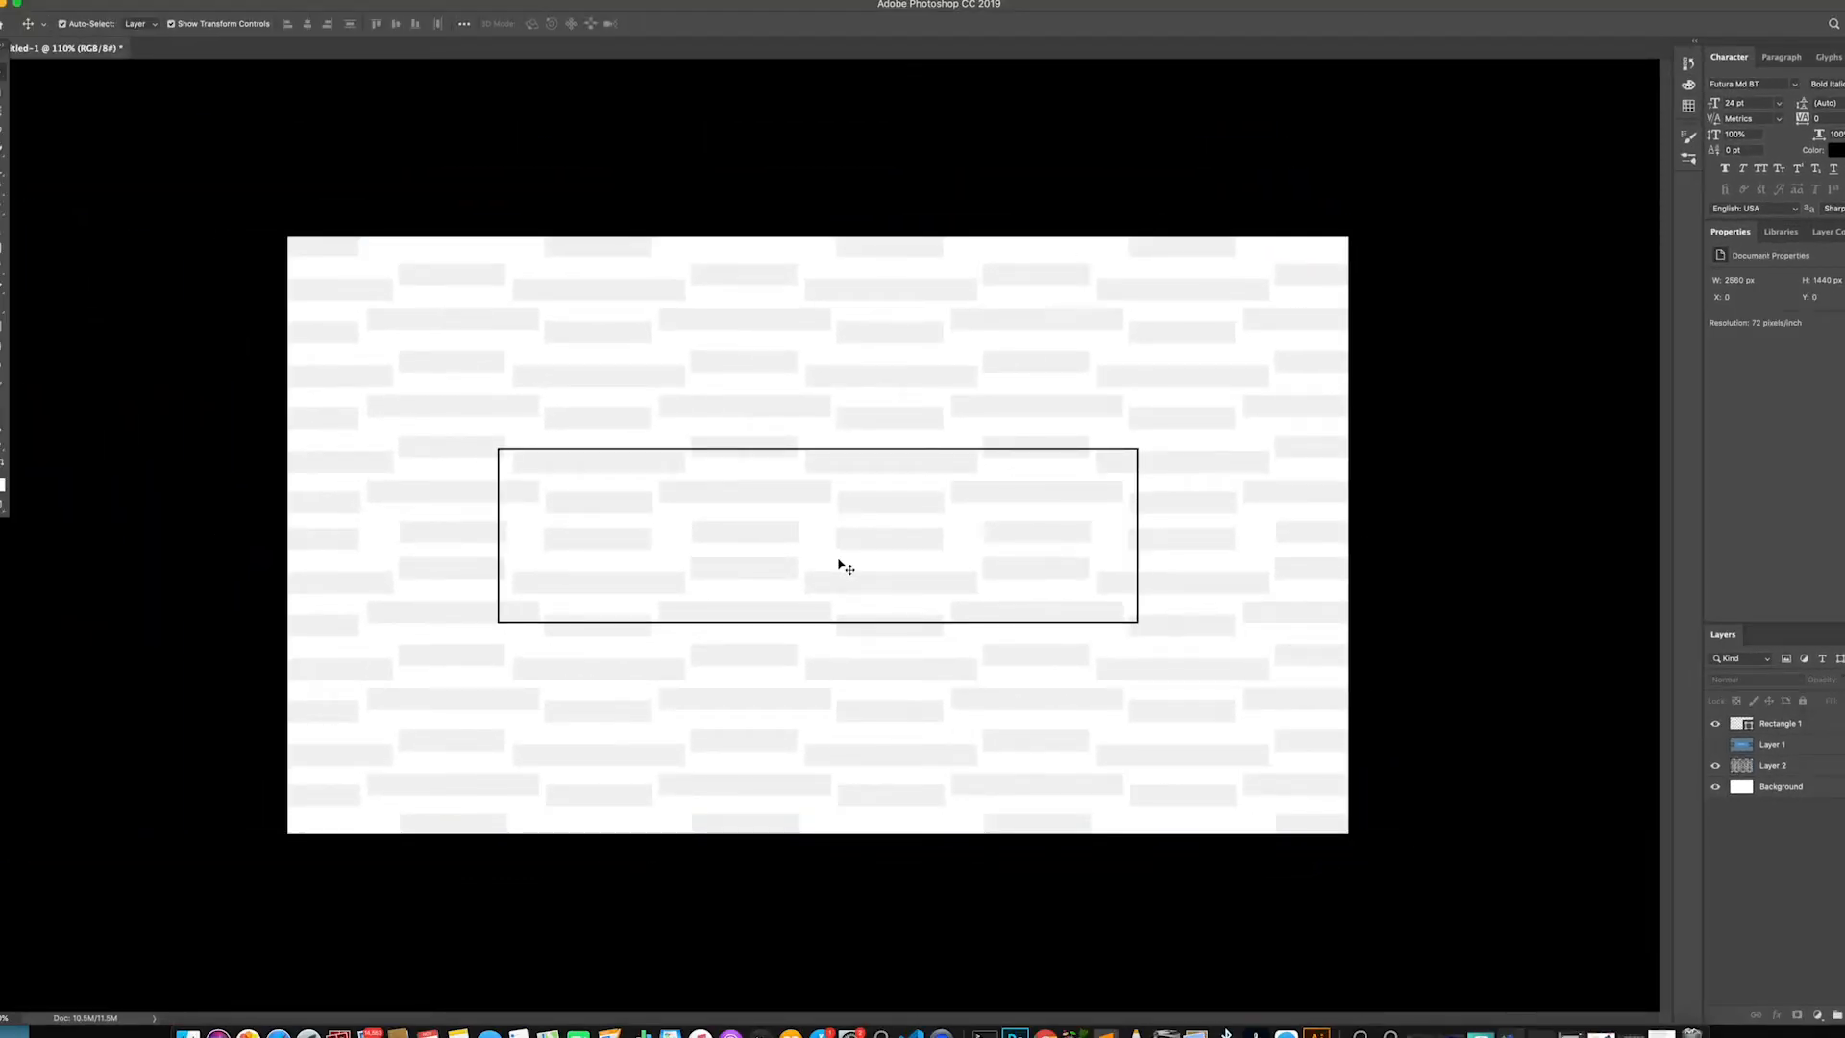
Place the image Screen Shot 2020-10-26 at 10.37.17 from the epizod 6 folder as an embedded object in the banner
scroll(838, 569, "up", 3)
scroll(834, 573, "down", 4)
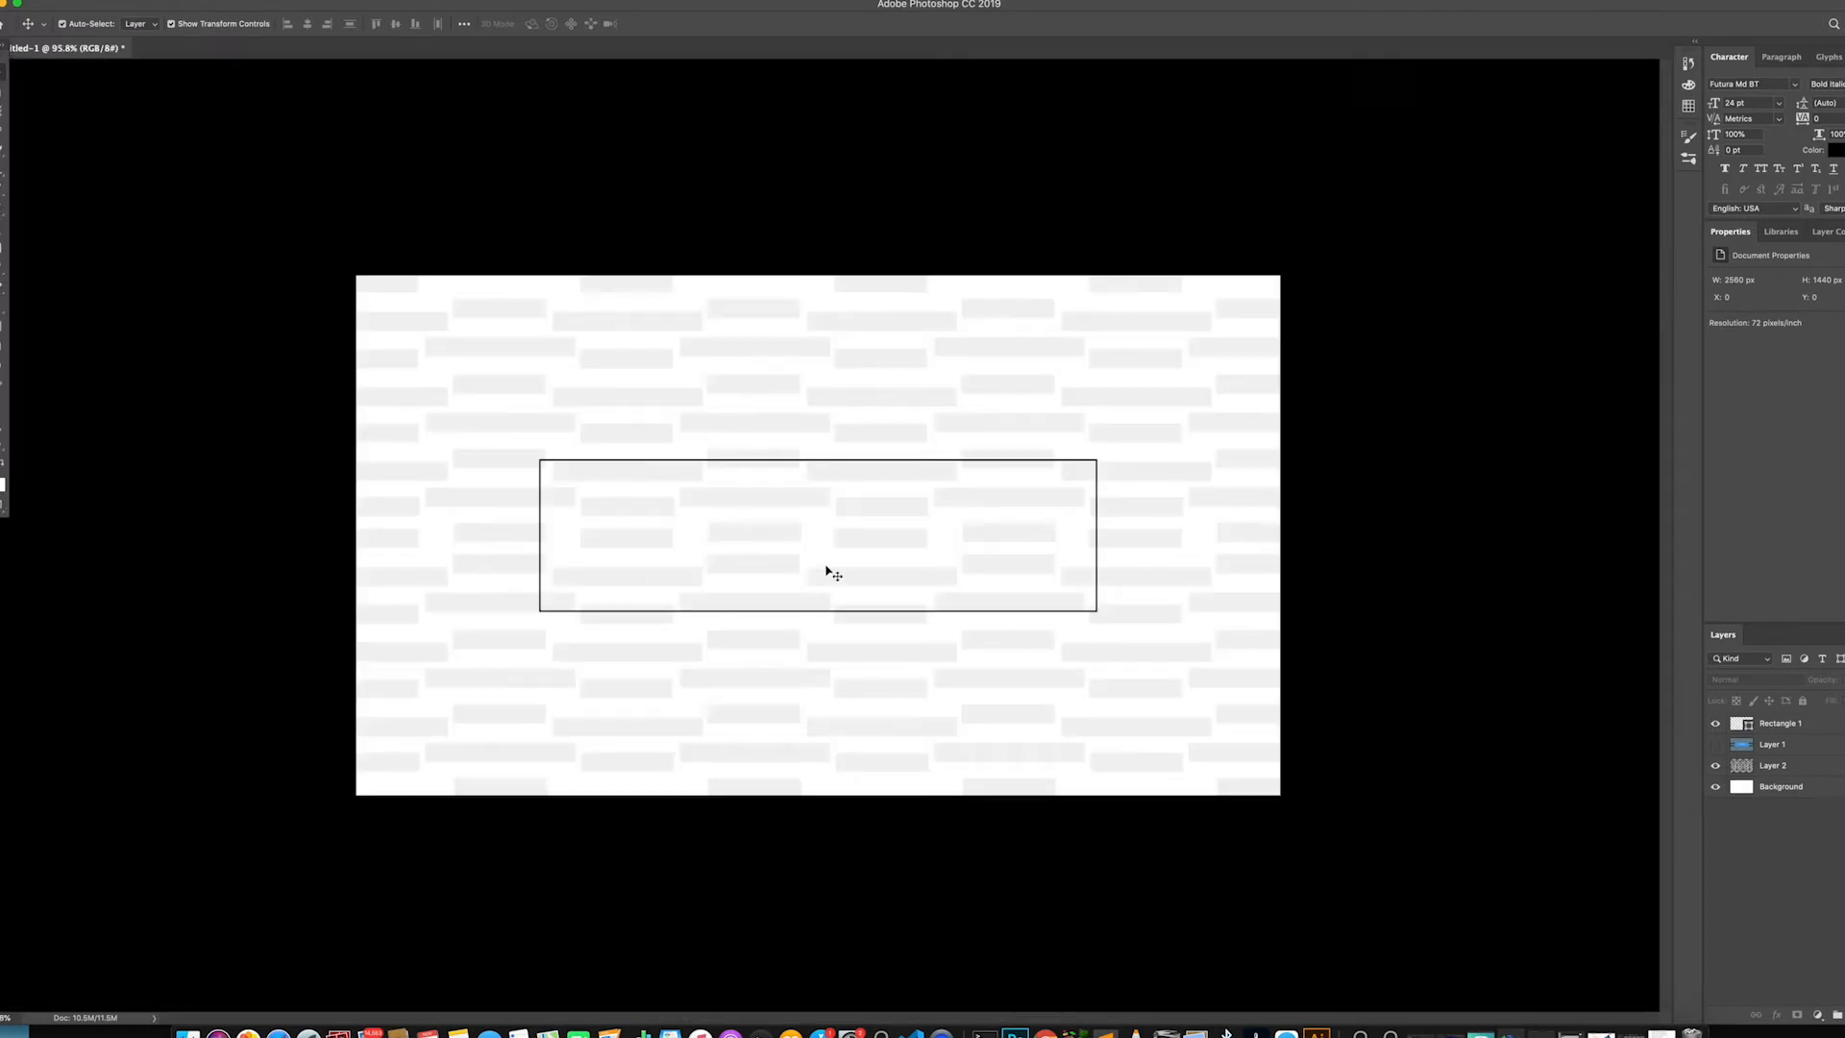
scroll(603, 538, "up", 5)
scroll(443, 517, "down", 3)
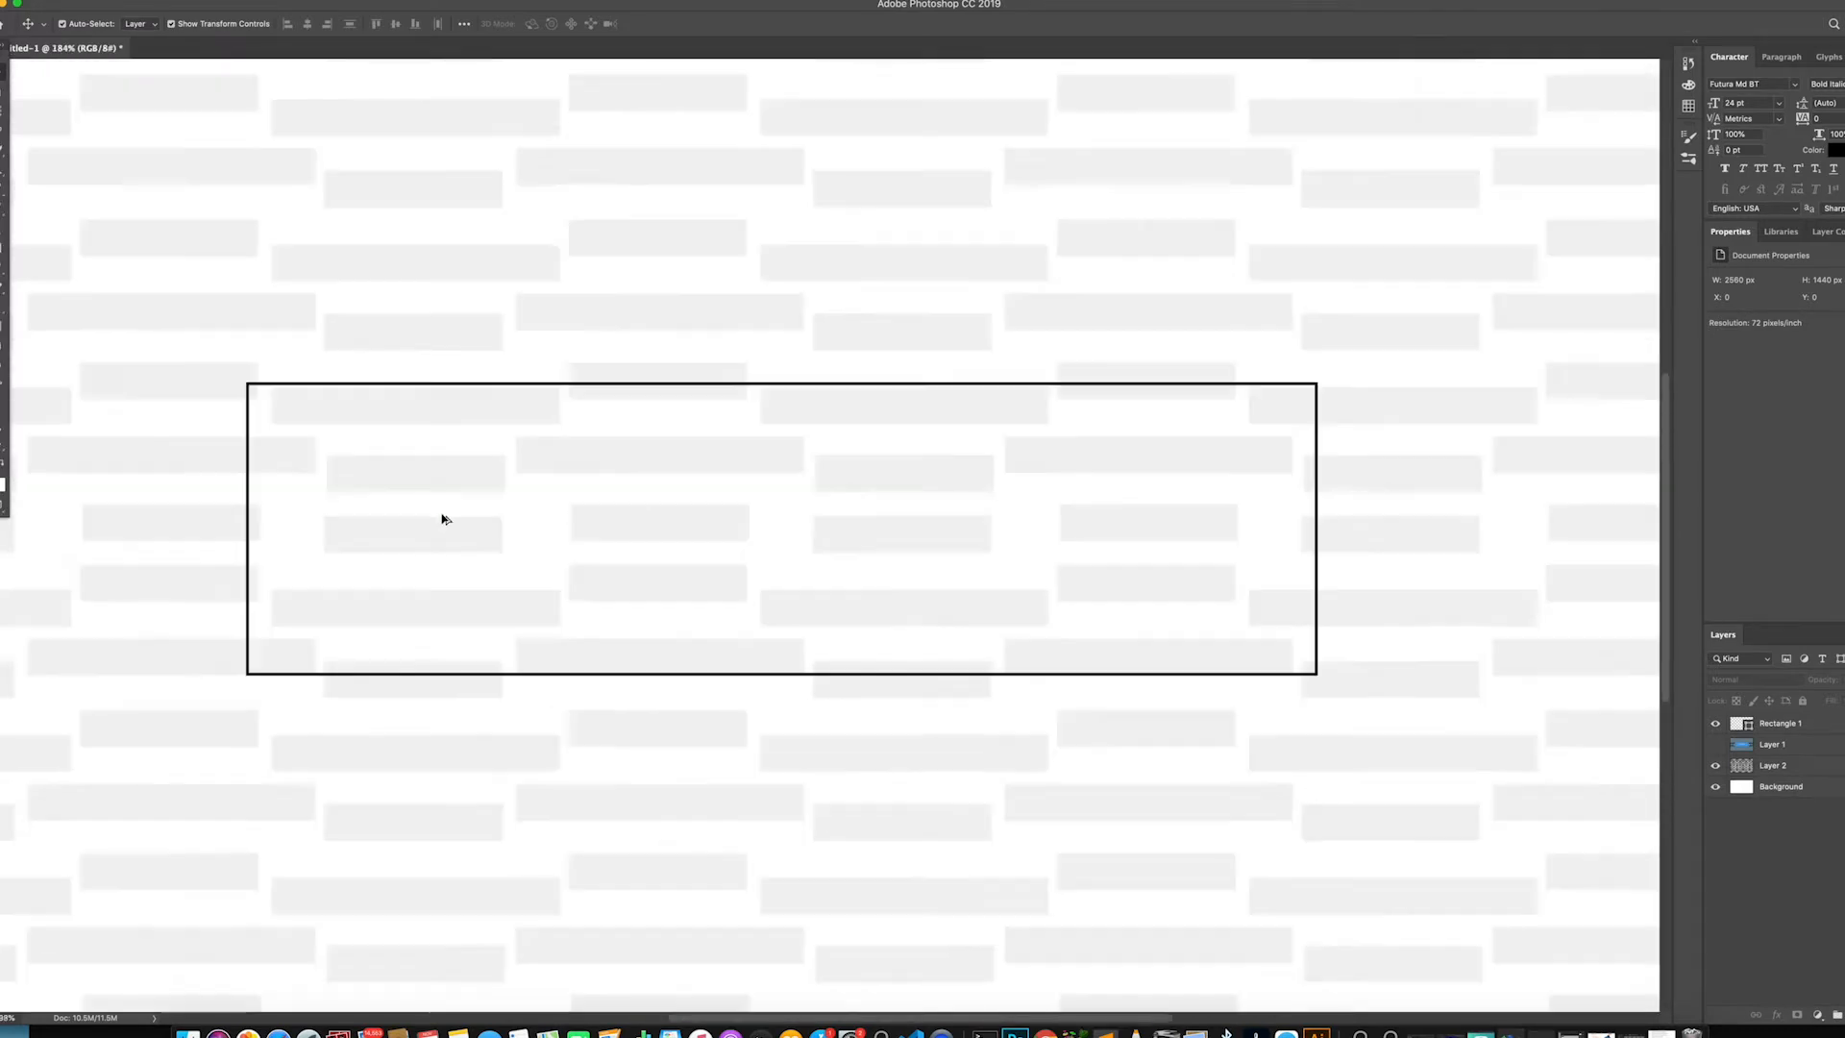
scroll(482, 514, "right", 1)
scroll(483, 514, "right", 1)
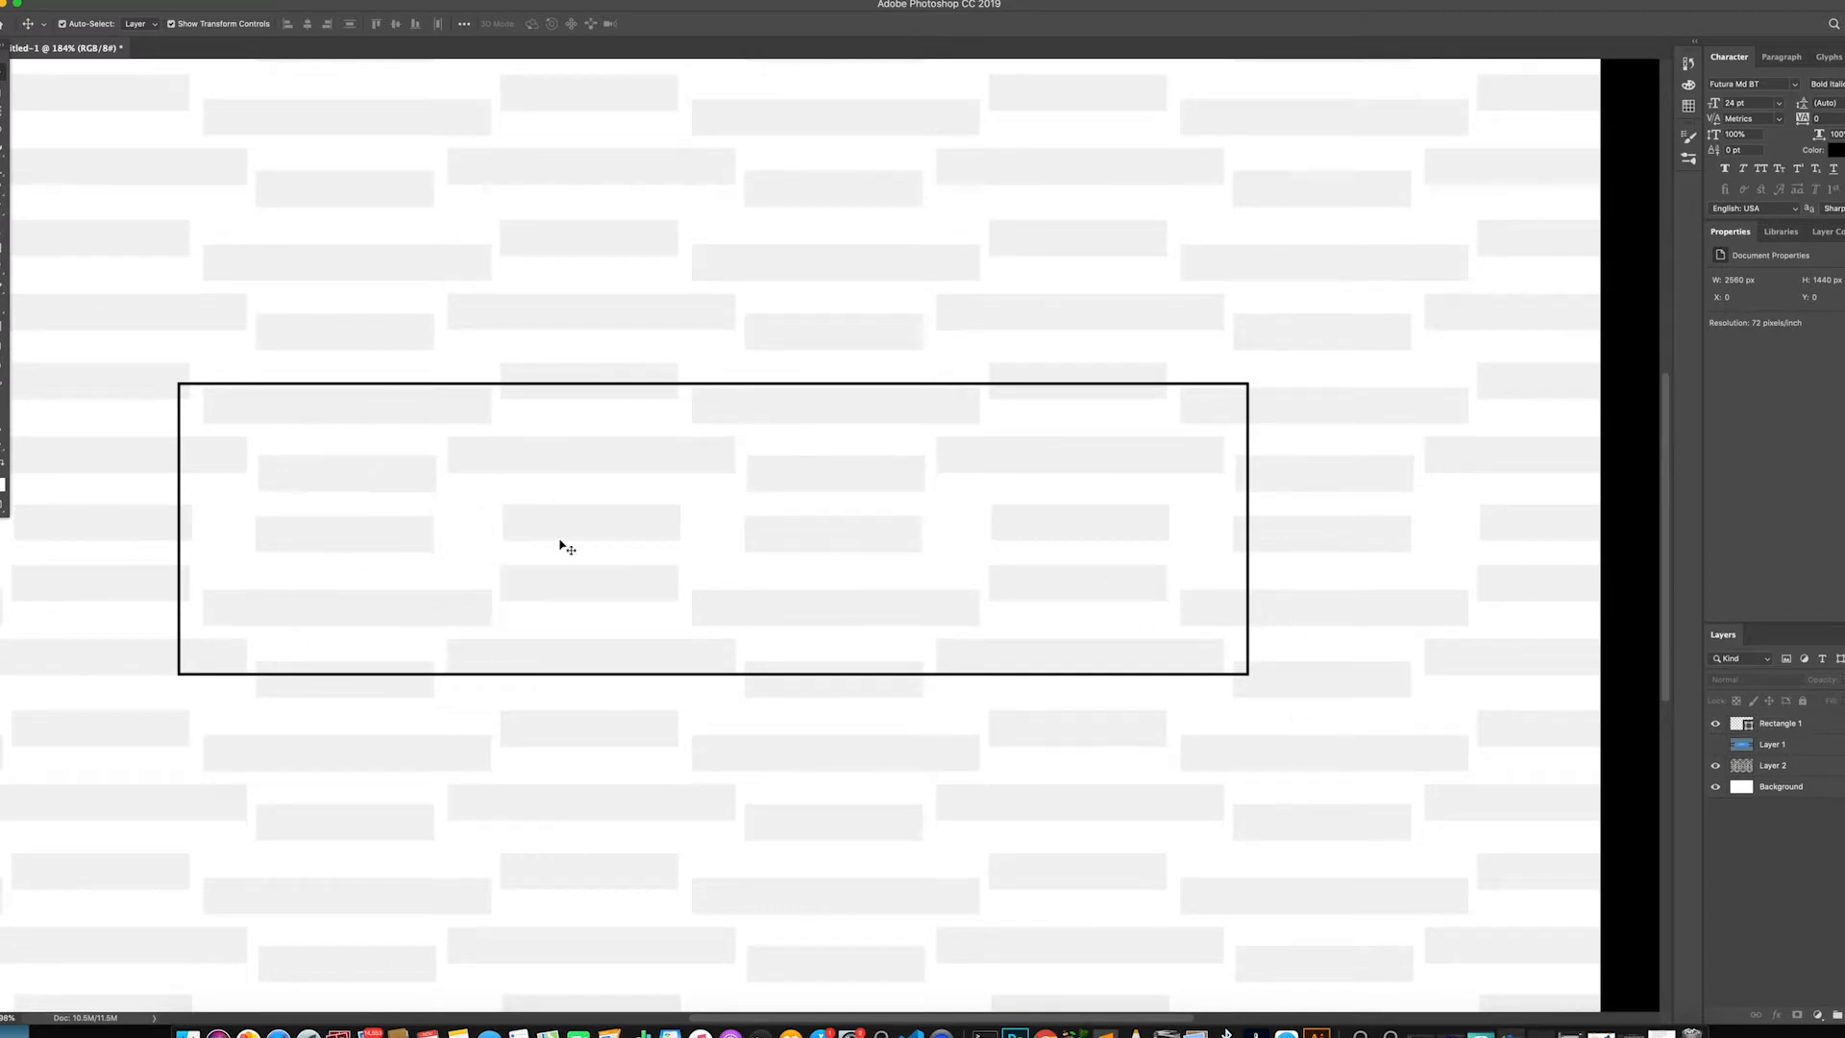
left_click(115, 0)
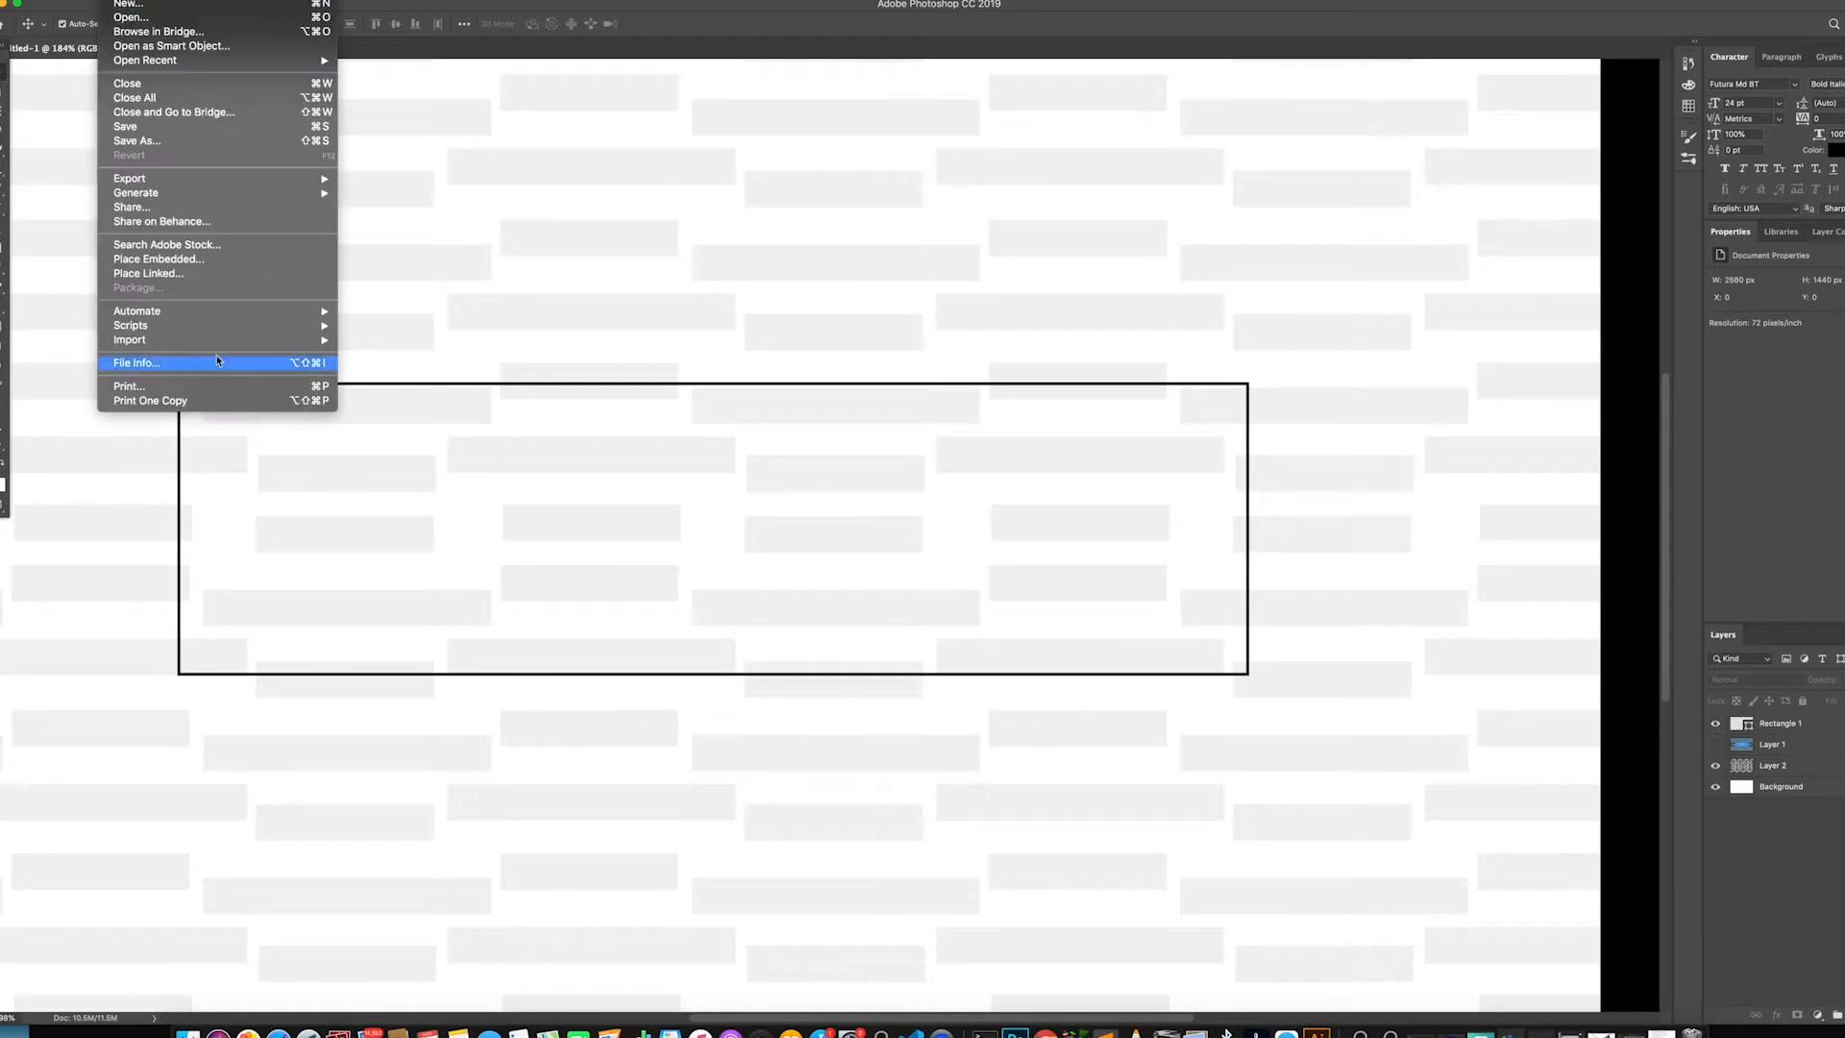
left_click(159, 259)
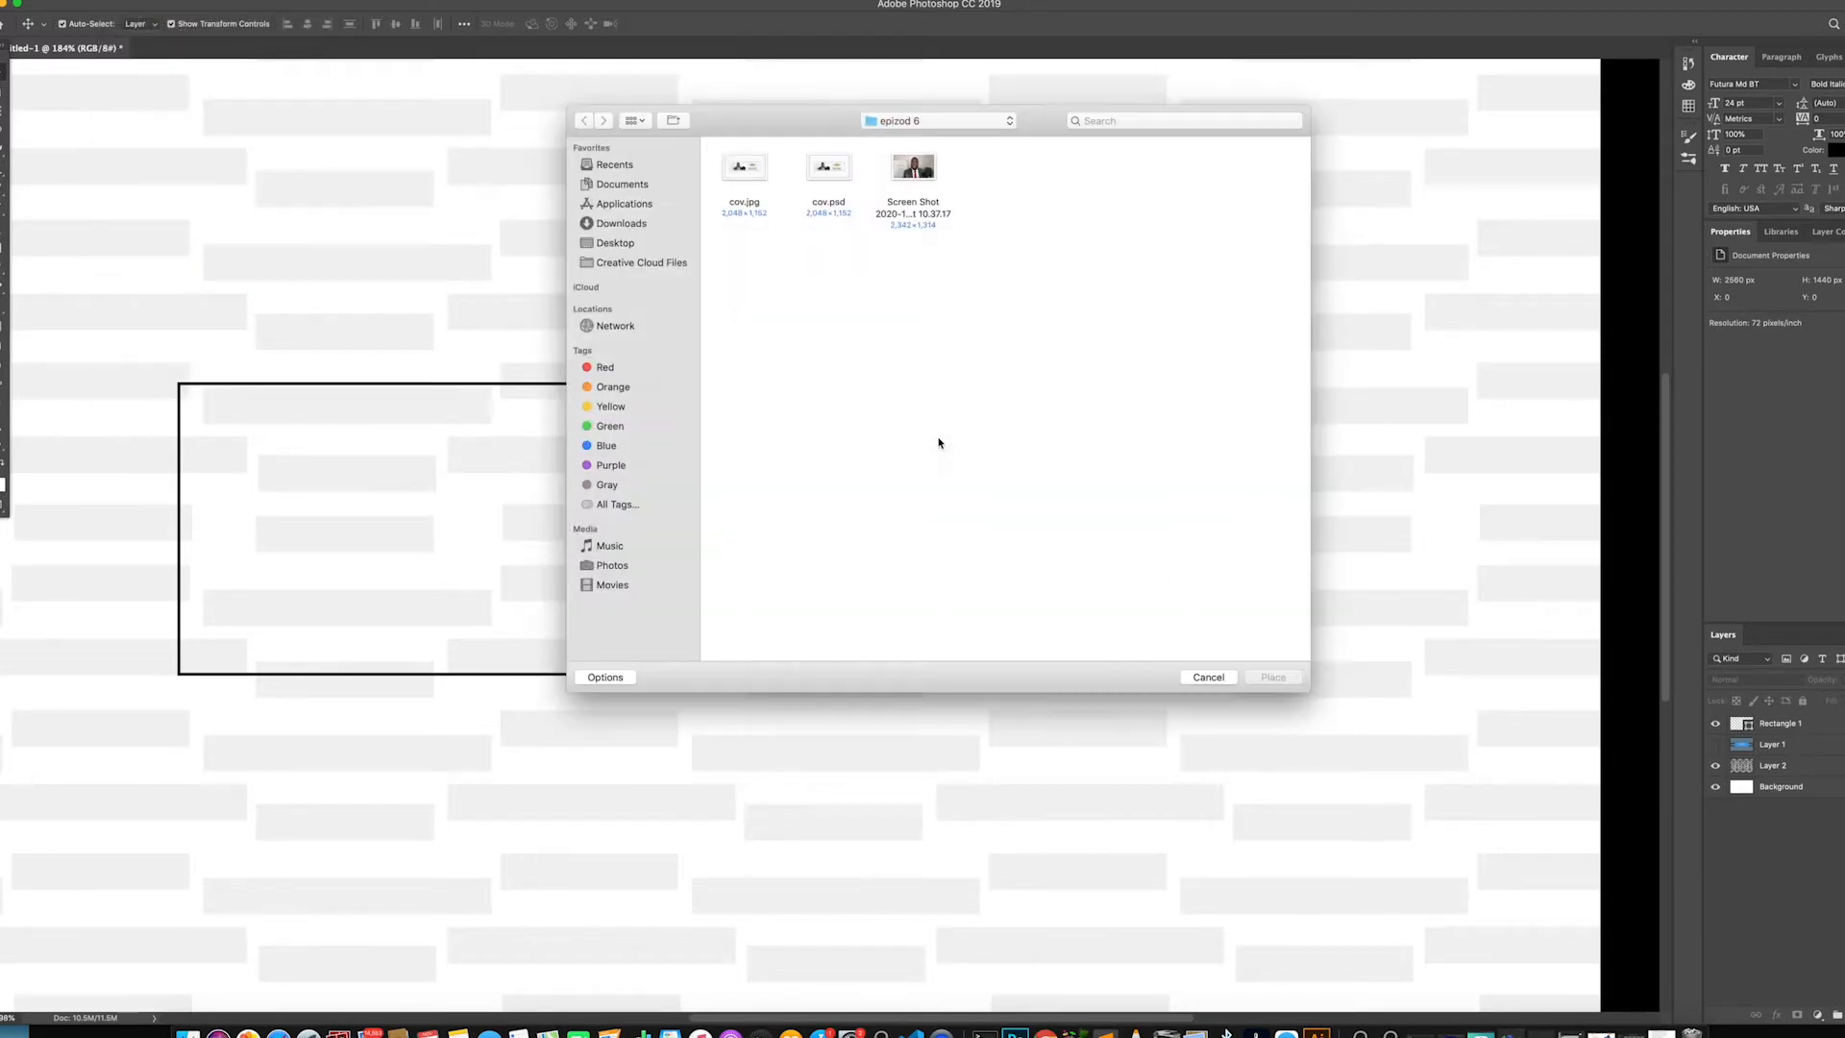
double_click(901, 176)
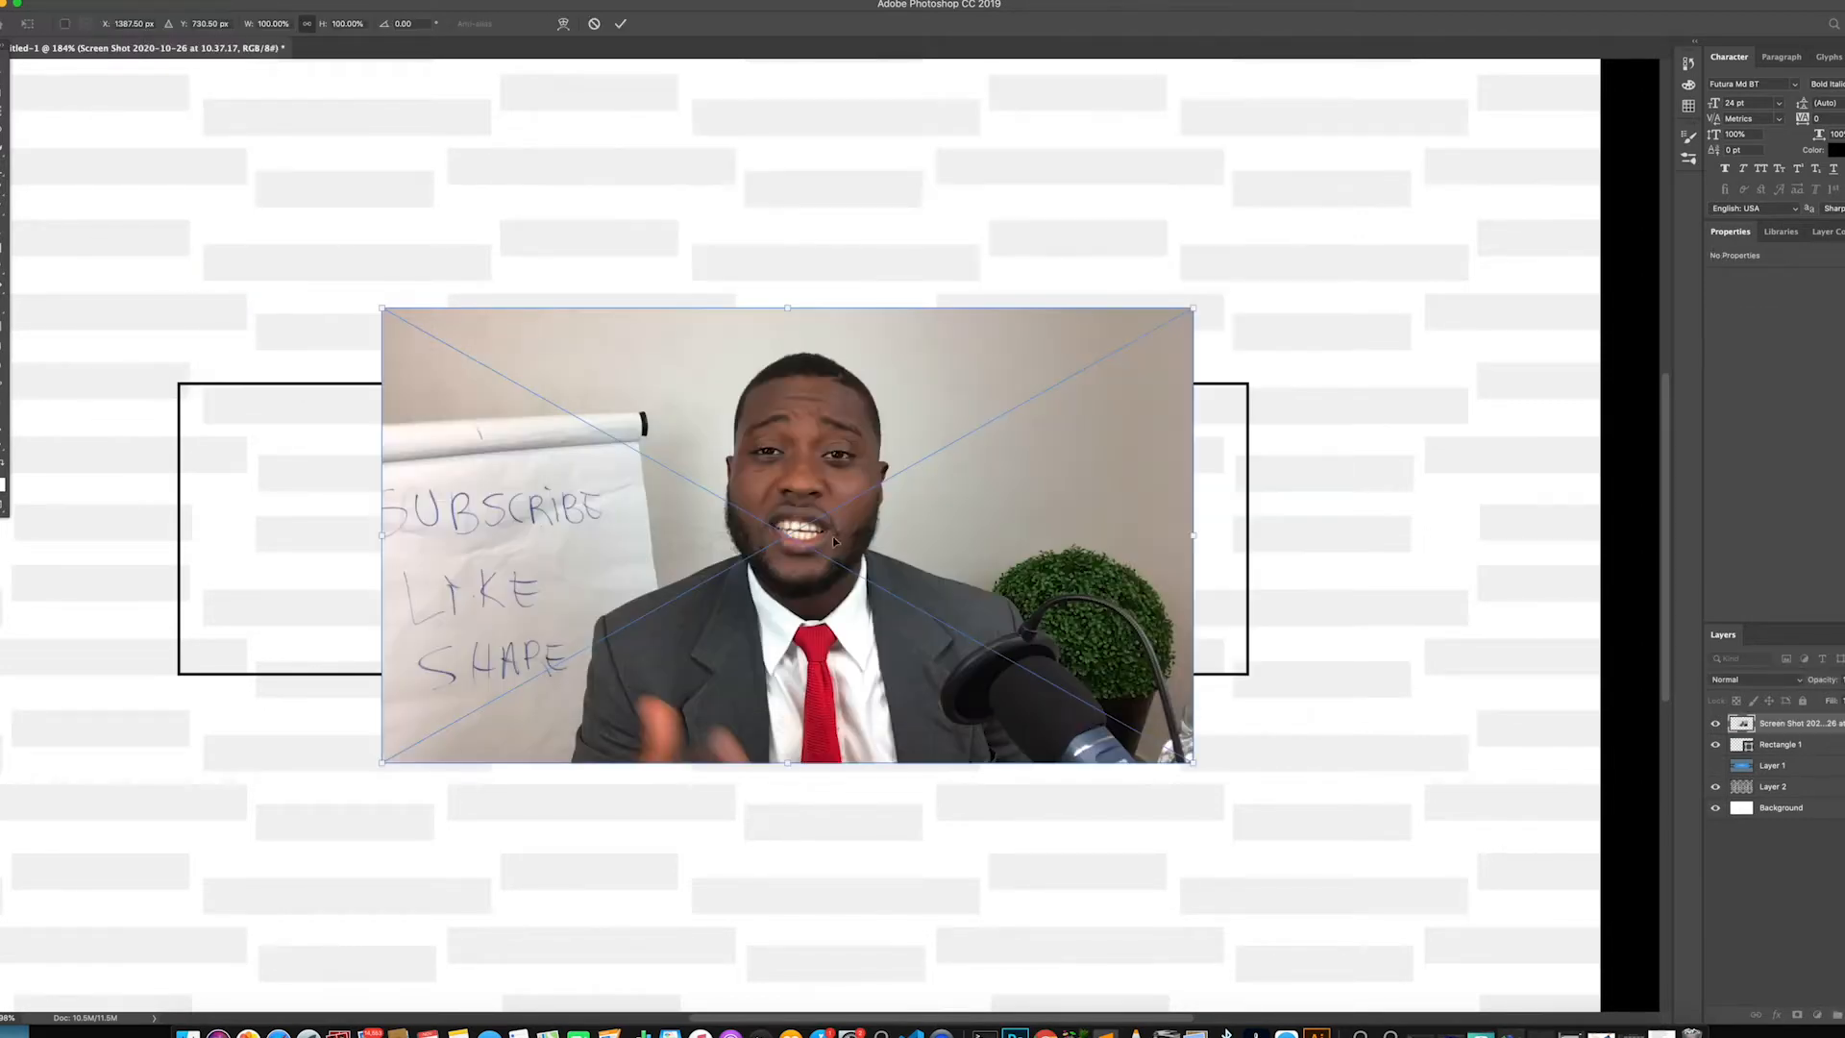
Enlarge the placed photo to about 1360 x 763 px and position it over the safe-area outline
left_click_drag(847, 536, 676, 549)
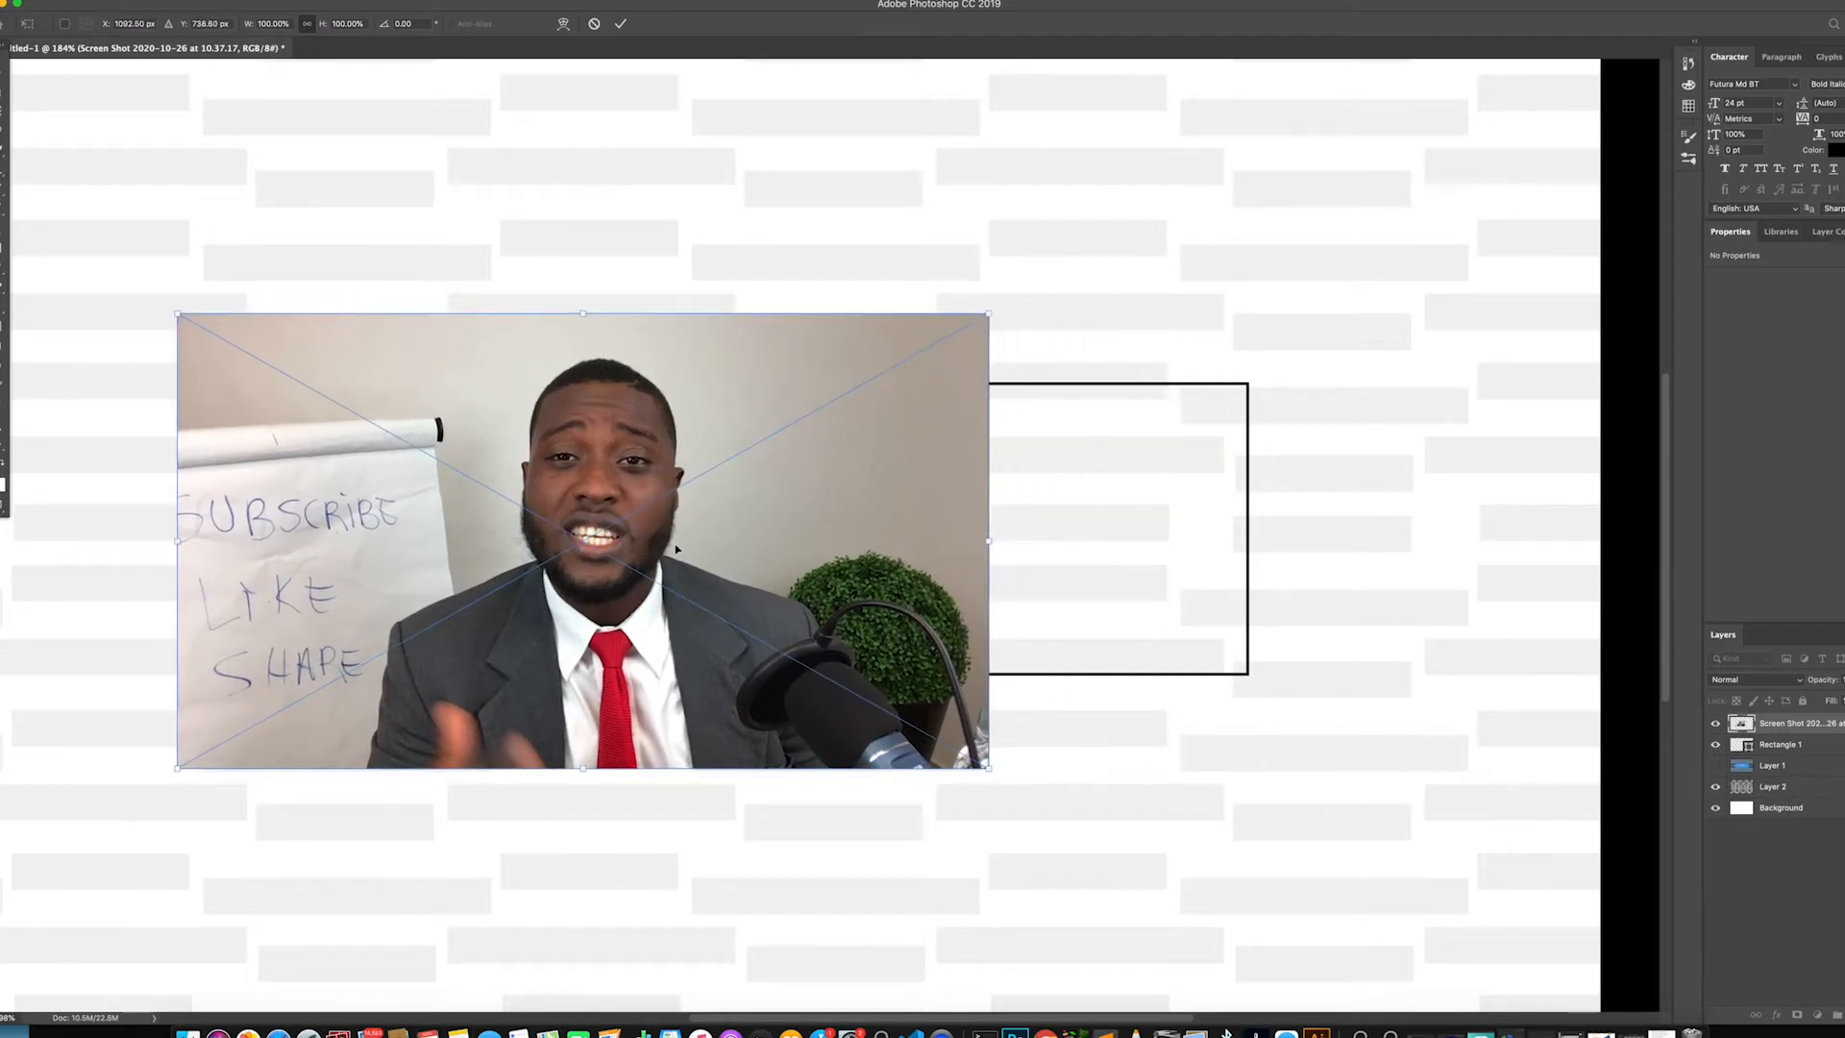
left_click_drag(987, 769, 1120, 842)
left_click(621, 23)
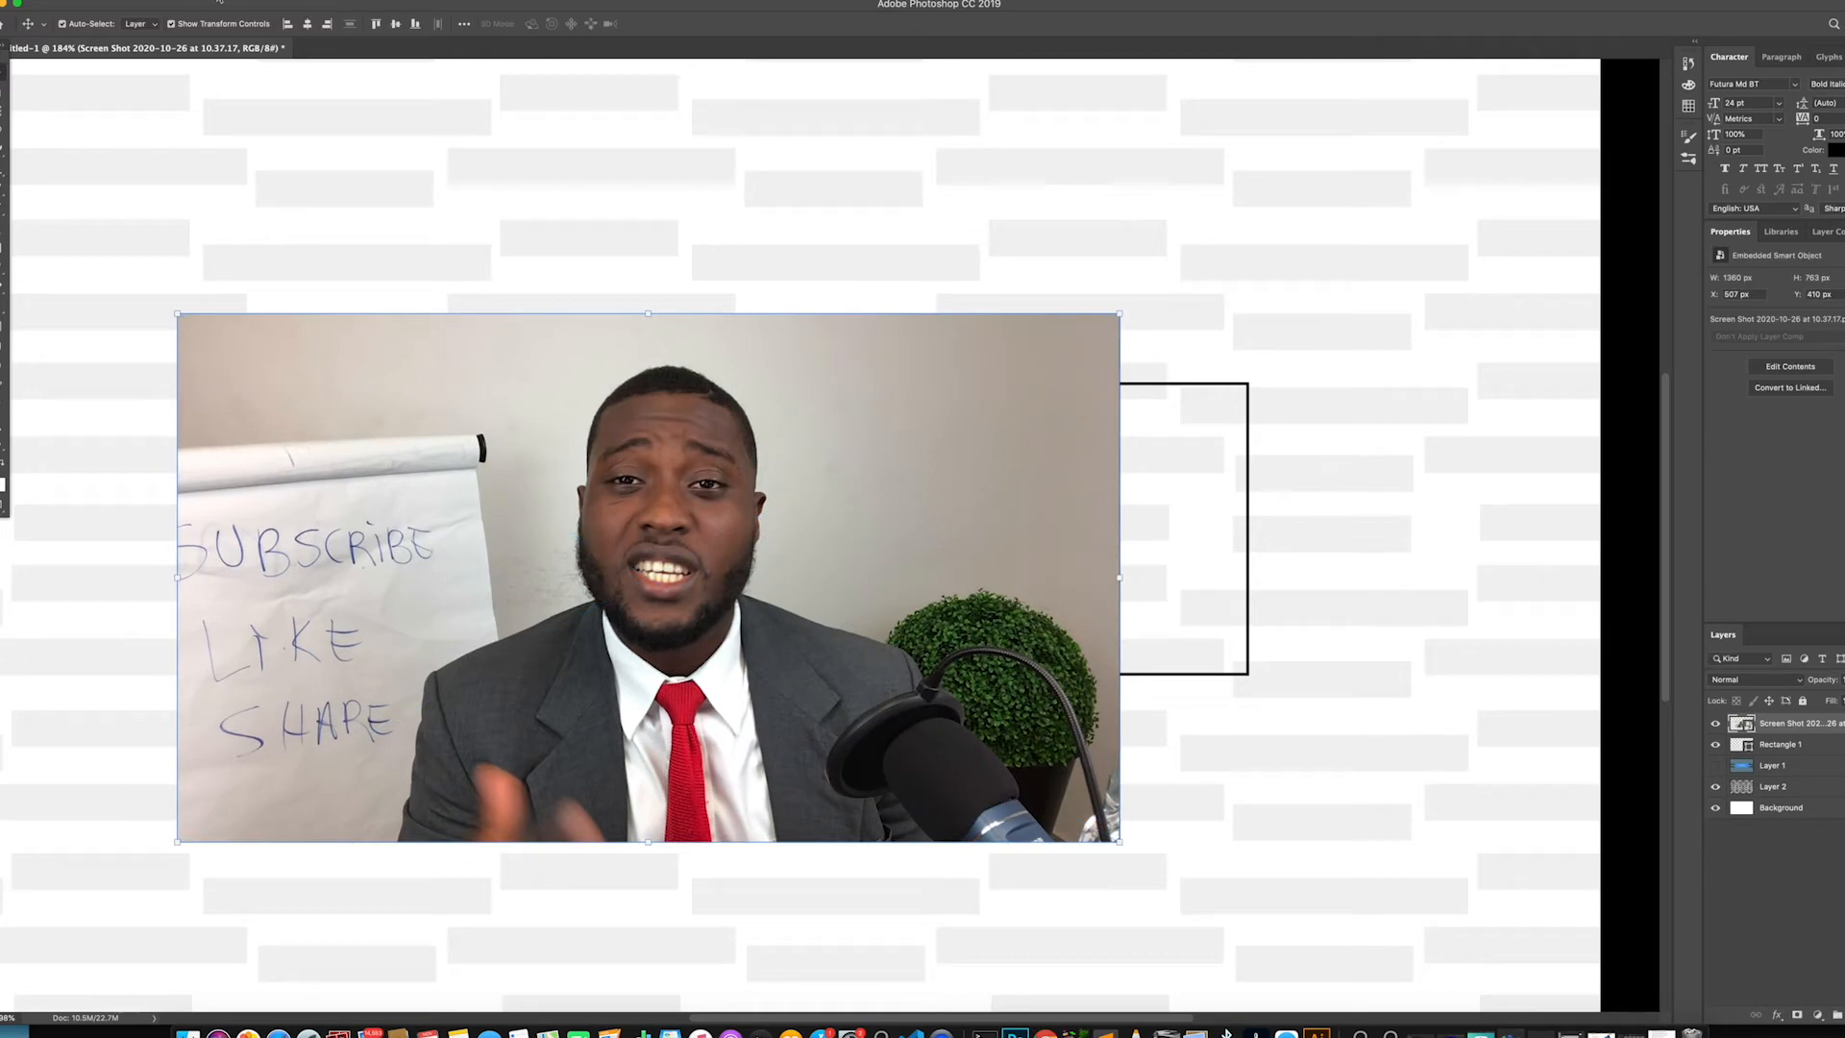
left_click_drag(692, 556, 733, 499)
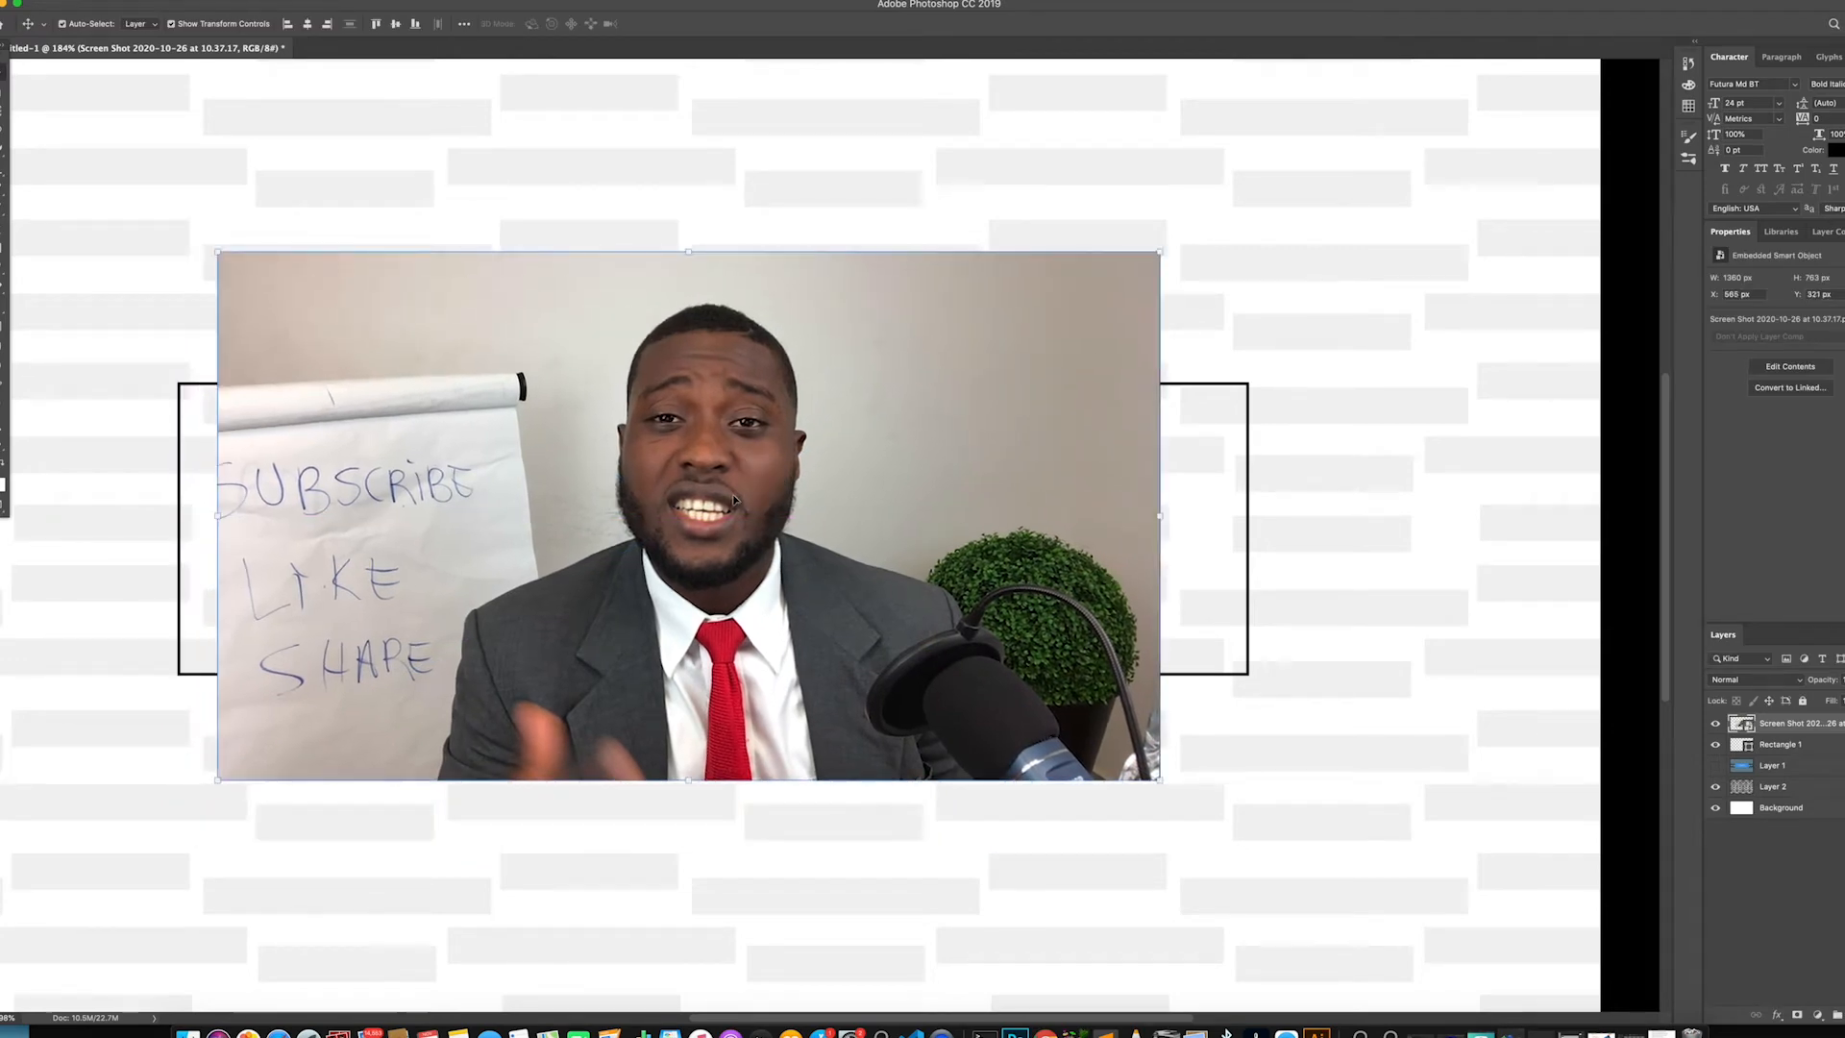
Apply a Brightness/Contrast adjustment to the placed photo
left_click(179, 0)
mouse_move(217, 27)
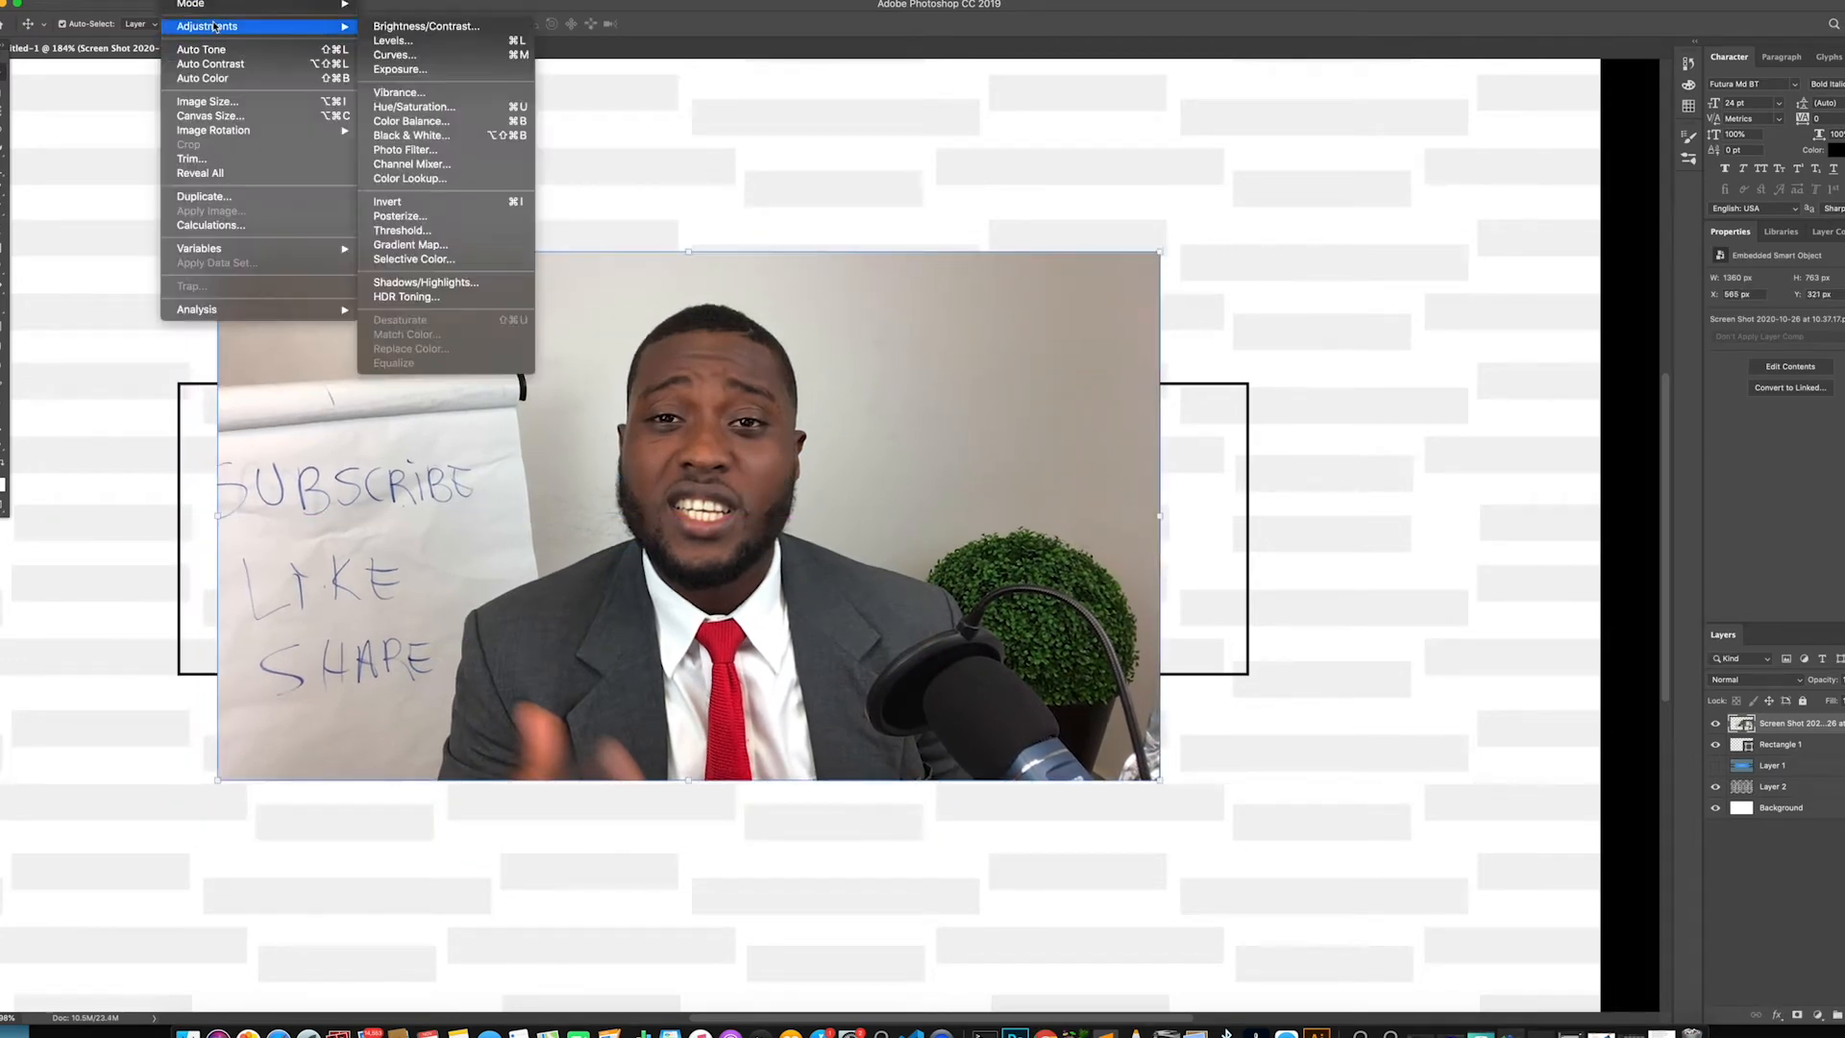
left_click(408, 27)
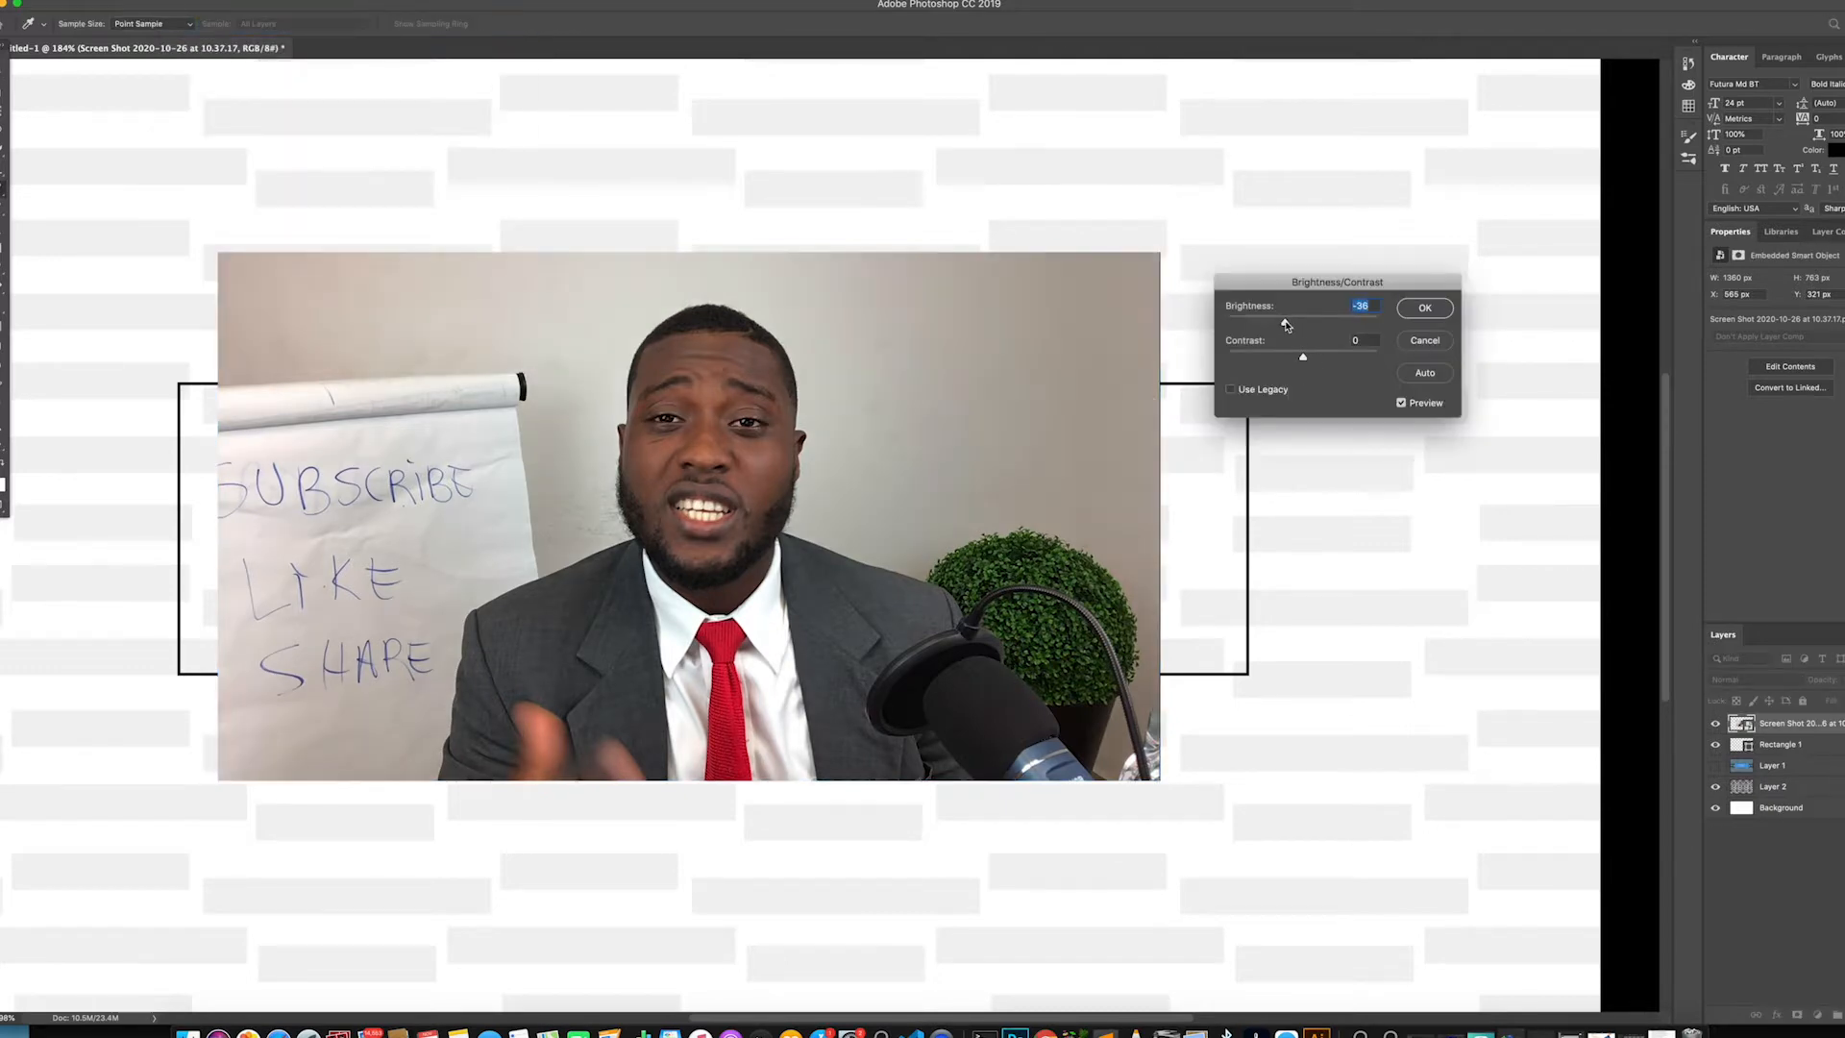
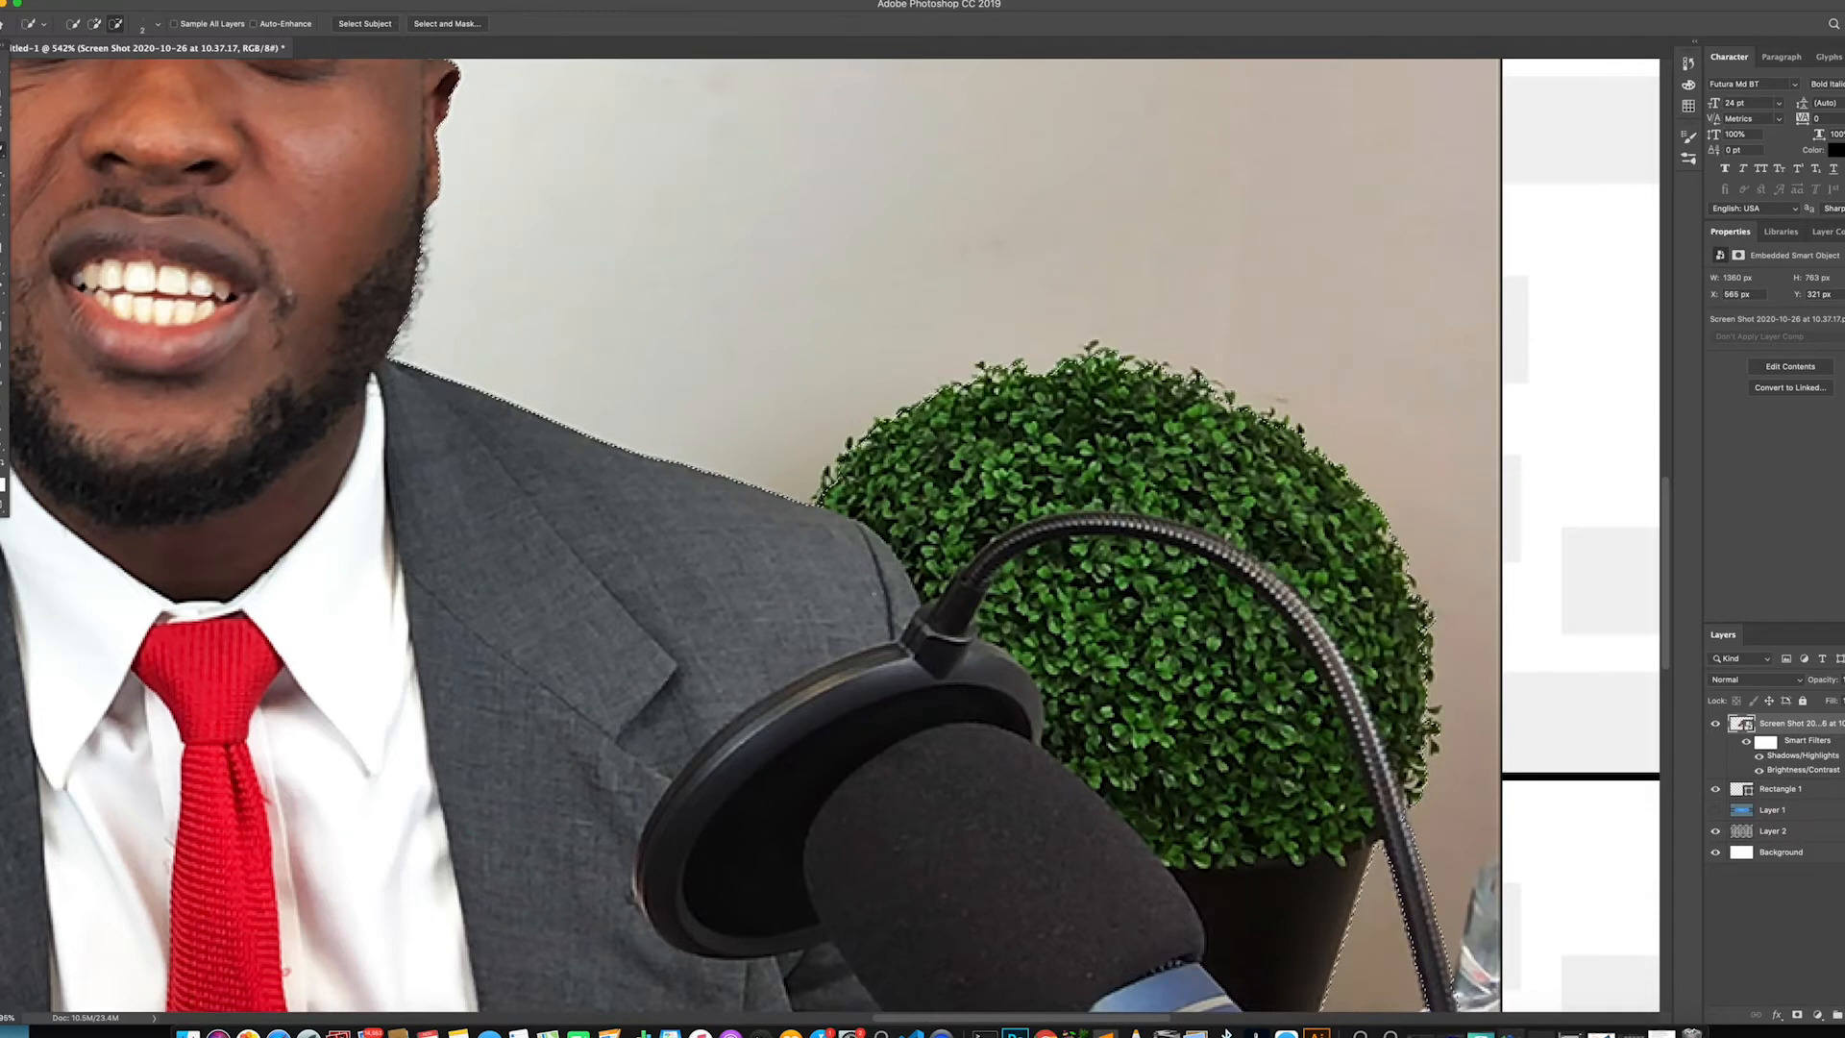
Refine the photo's subject selection in Select and Mask with smooth 17 and a 1 px radius, and output it as a layer mask
scroll(823, 597, "up", 3)
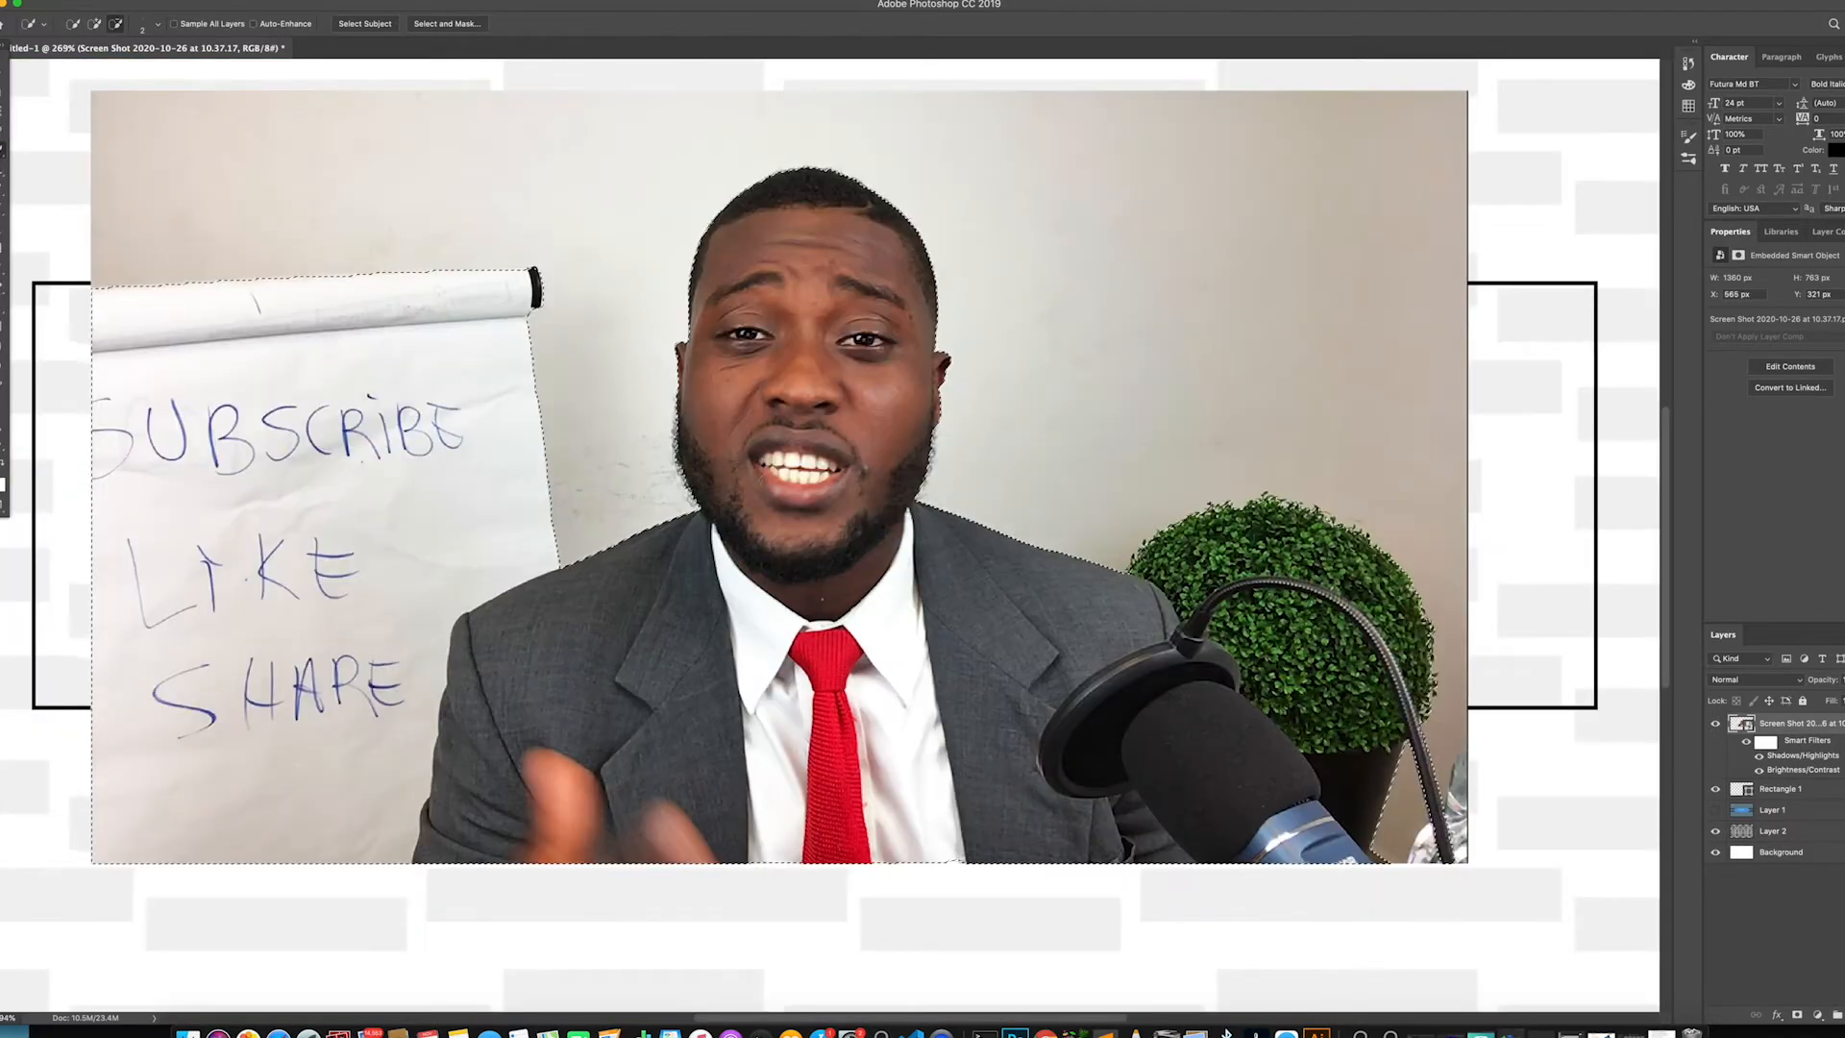
left_click(454, 26)
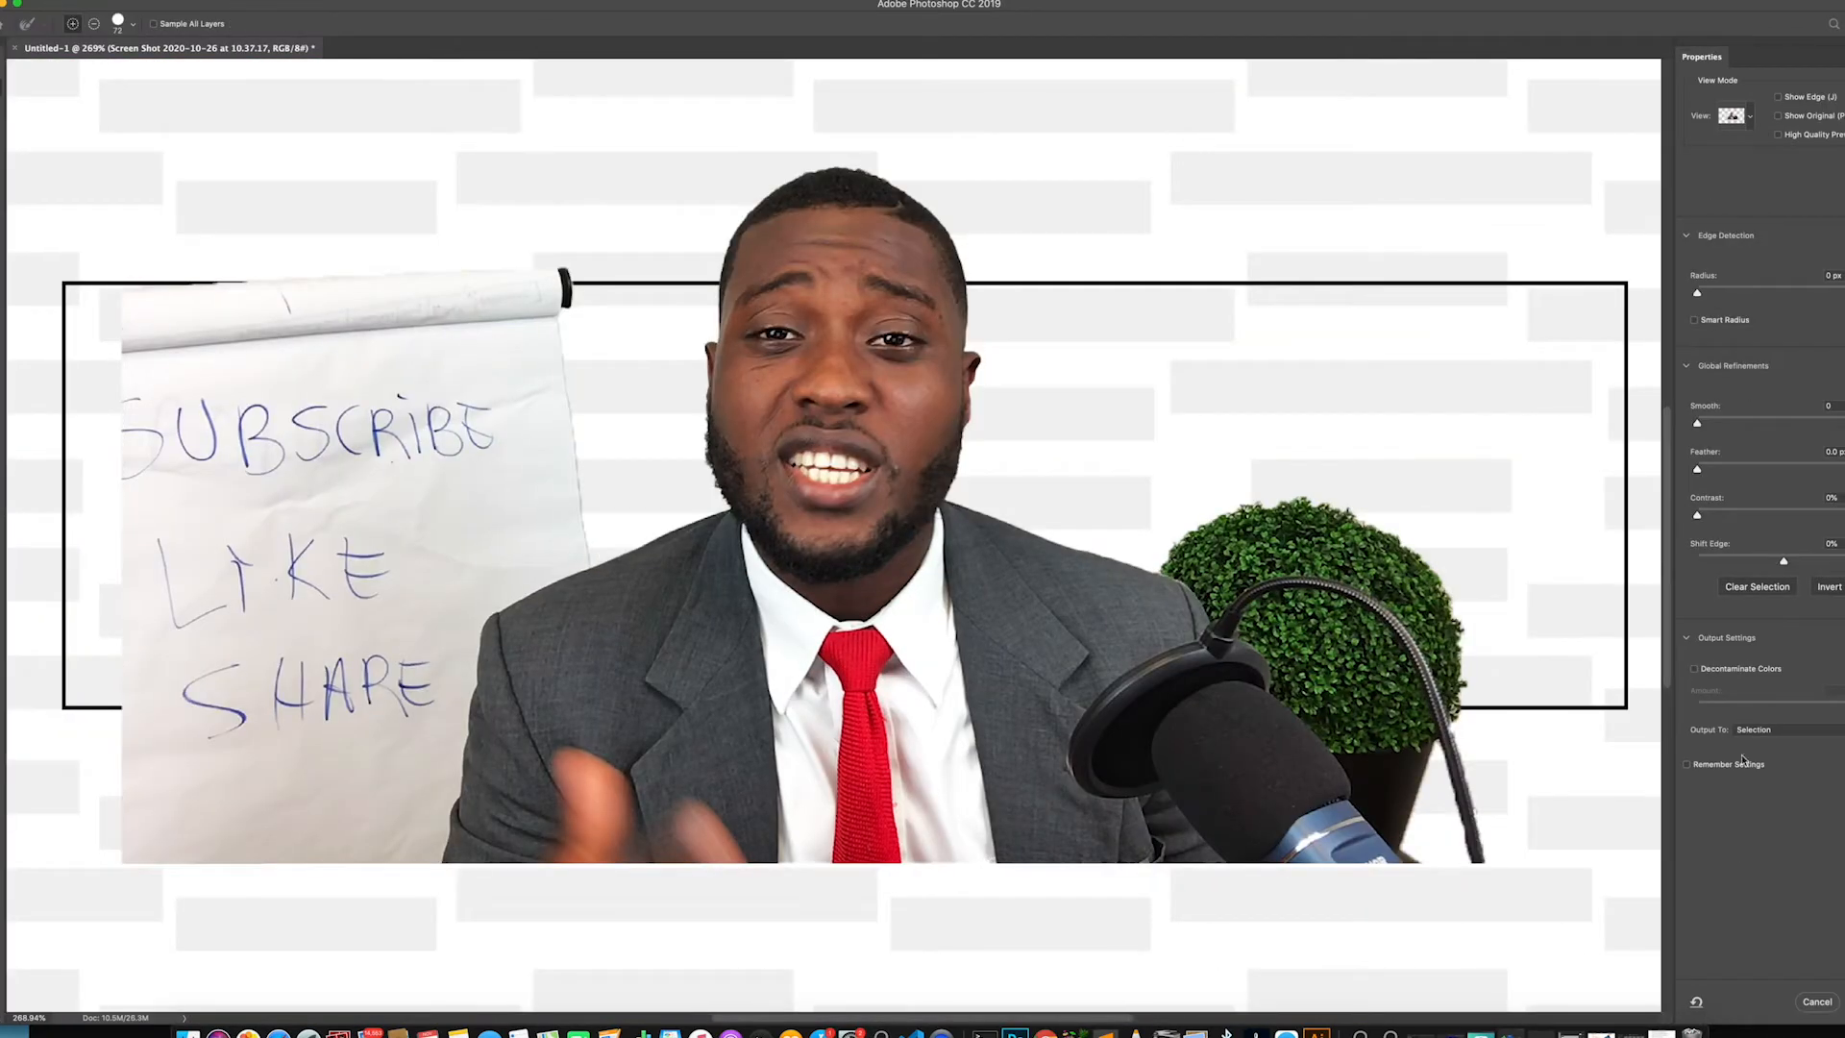
left_click_drag(1698, 425, 1728, 426)
scroll(1380, 607, "down", 5)
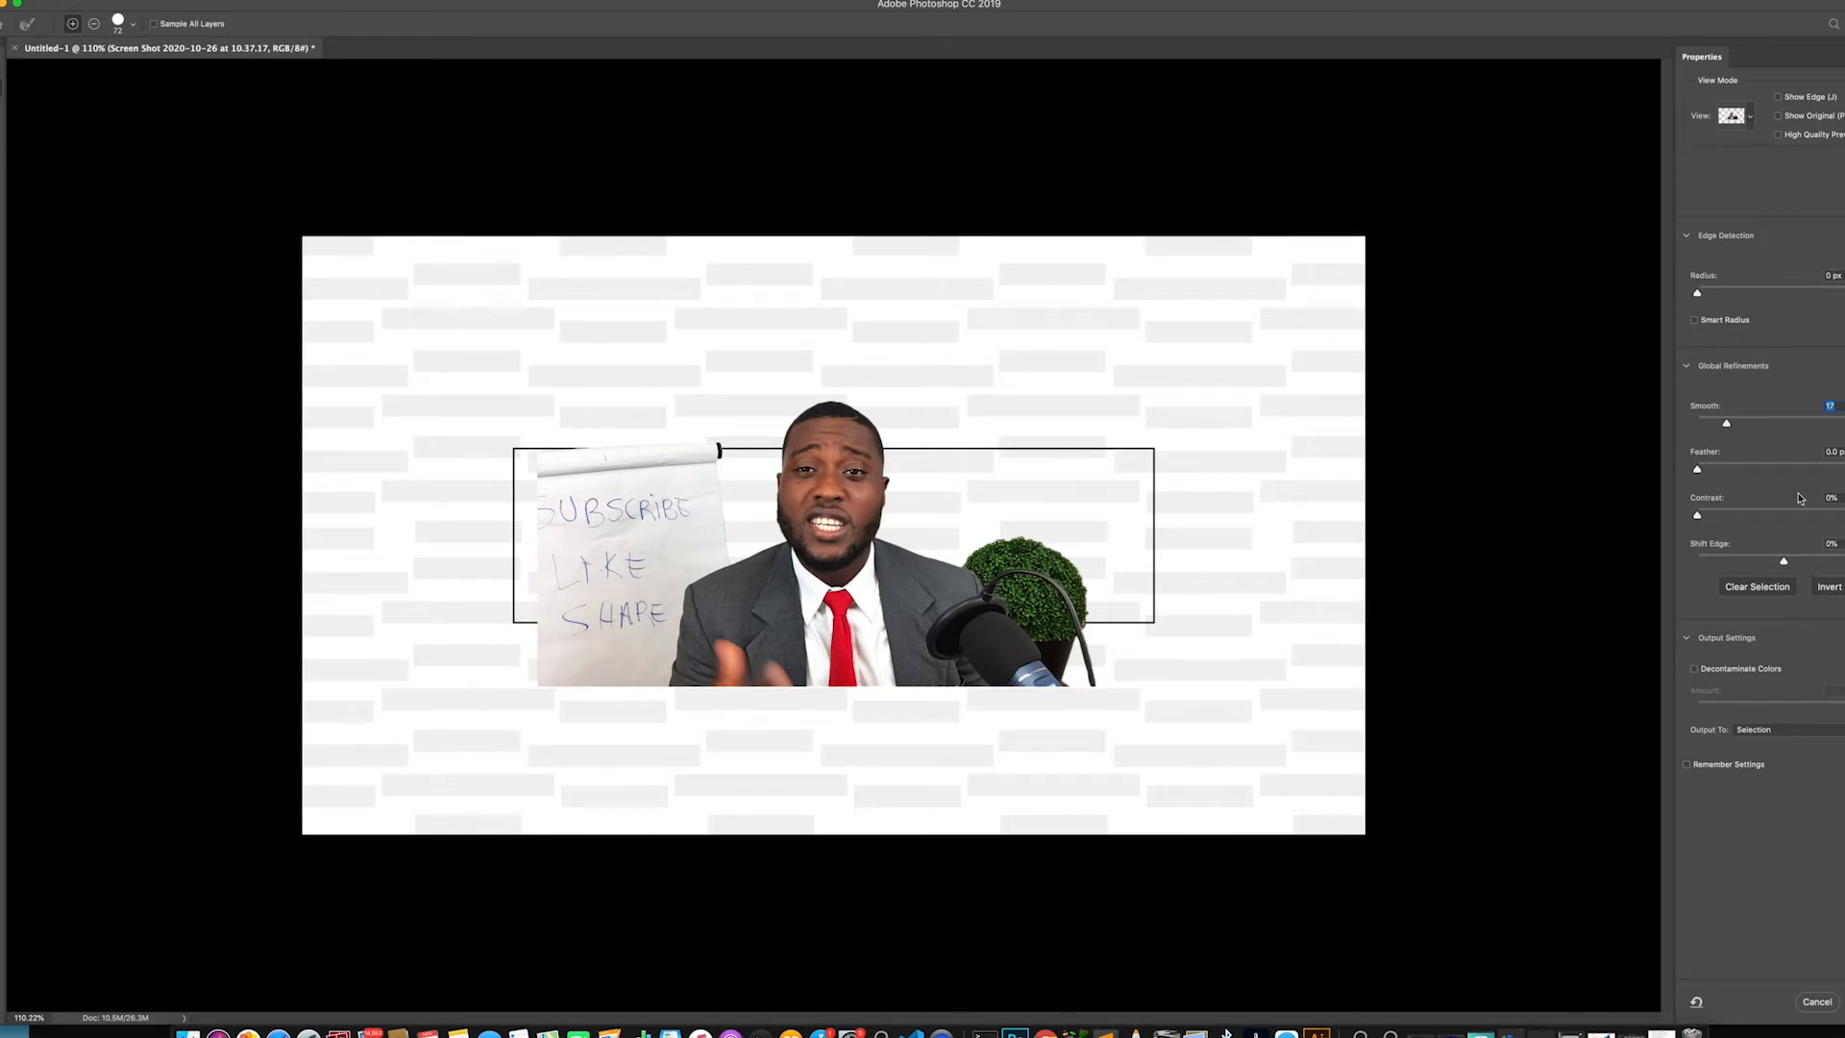
left_click_drag(1691, 292, 1705, 294)
left_click(1787, 731)
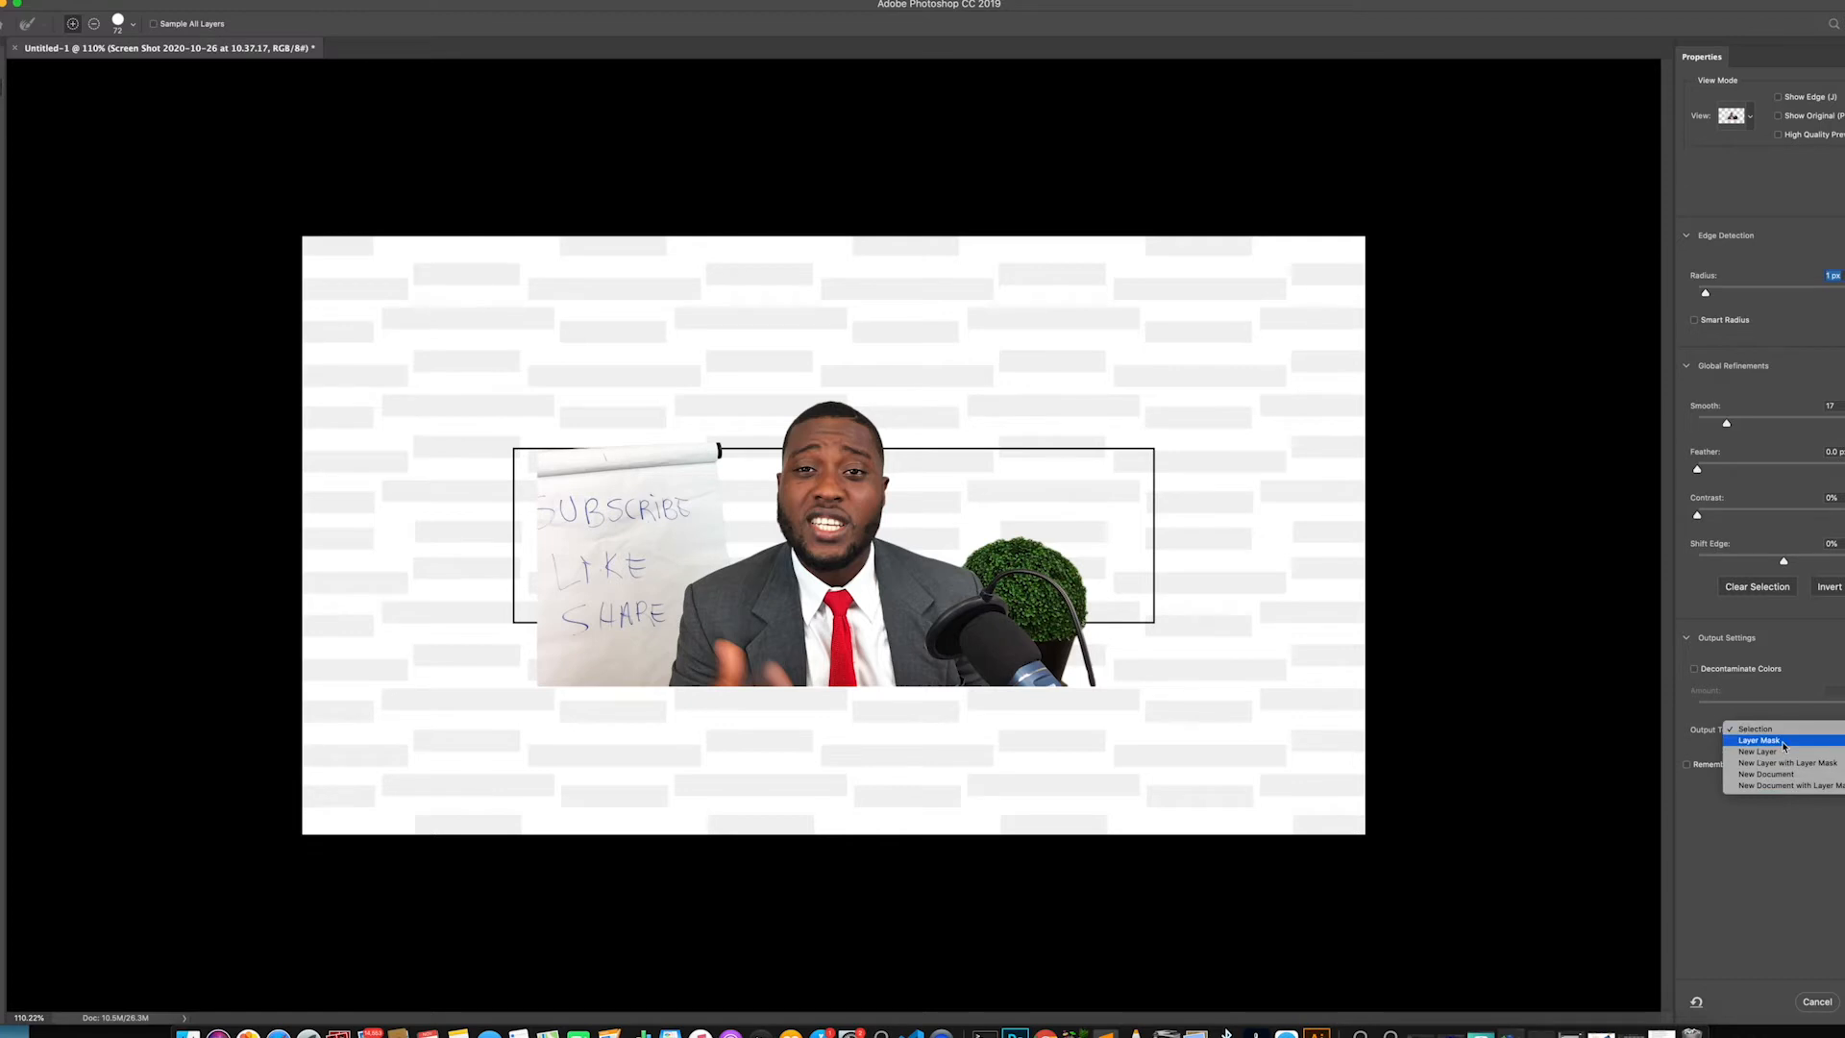
left_click(1782, 745)
key("Return")
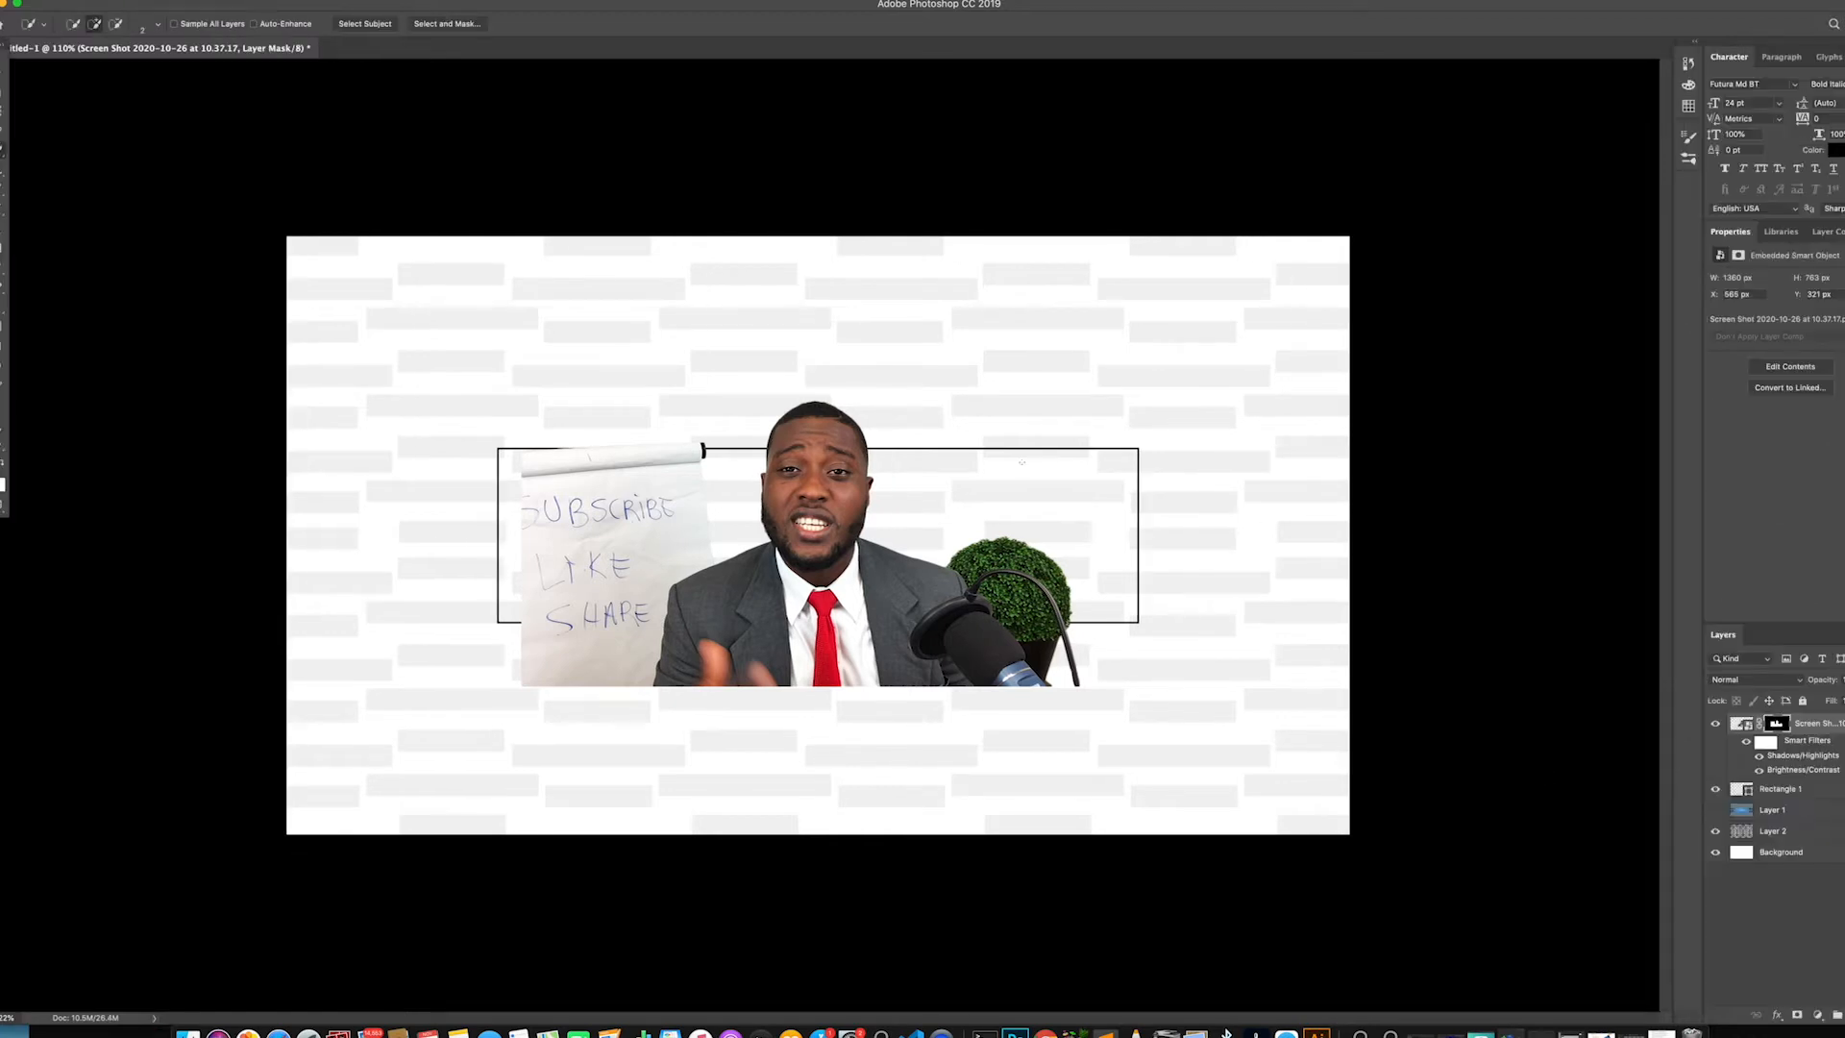
Scale the masked photo down to about 808 x 453 px and place it against the left edge of the safe-area outline
key("ctrl+t")
left_click_drag(1105, 716, 966, 639)
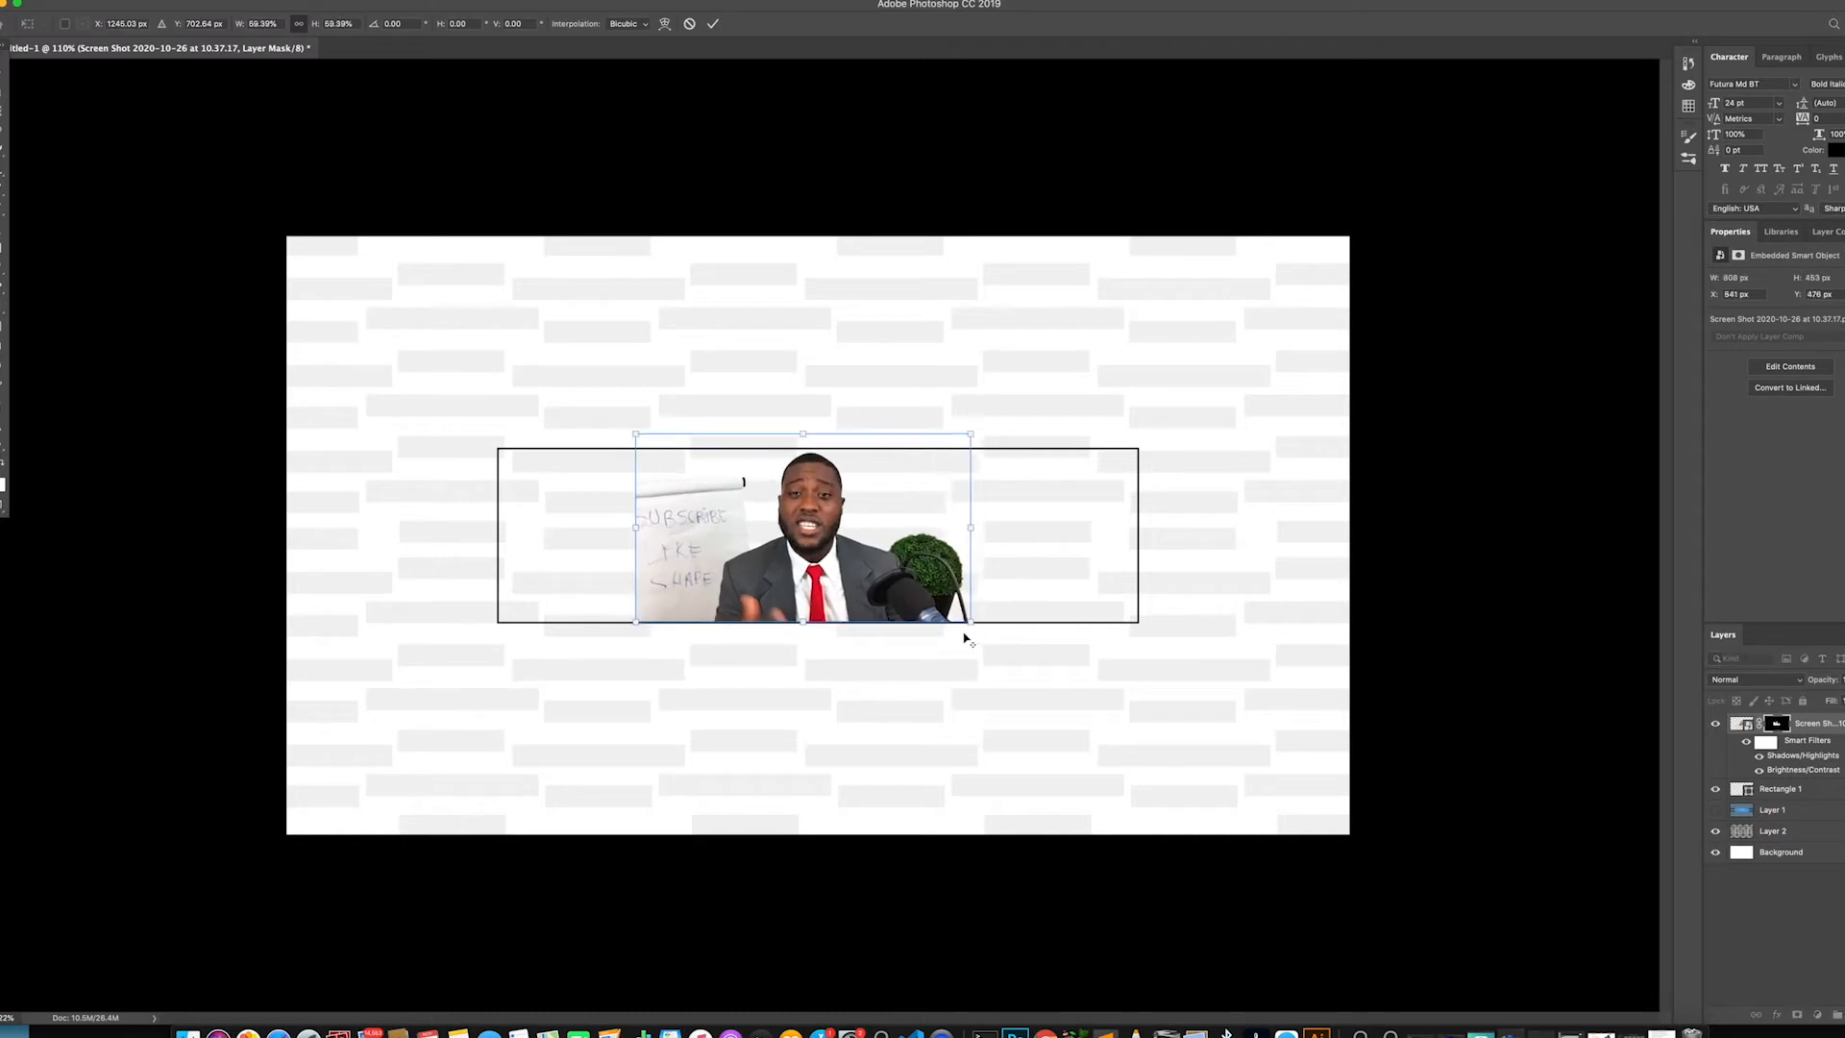
left_click_drag(896, 589, 759, 591)
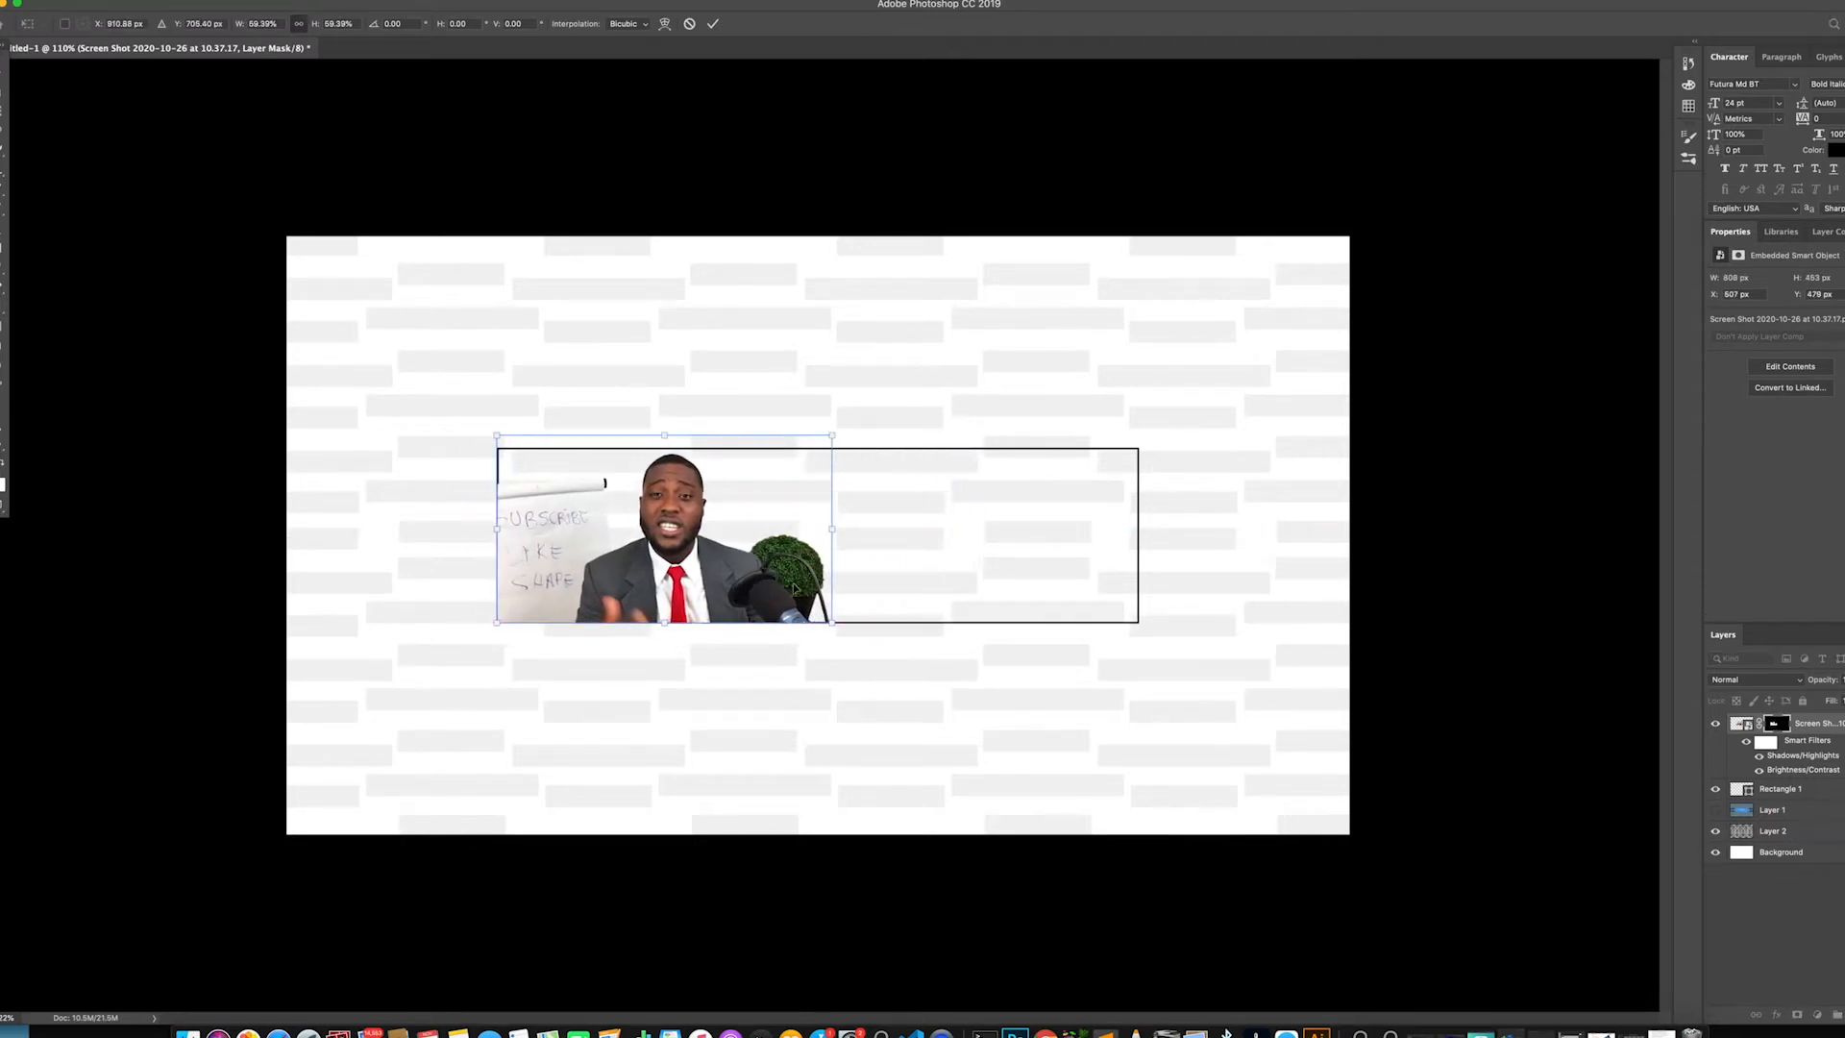
left_click(712, 23)
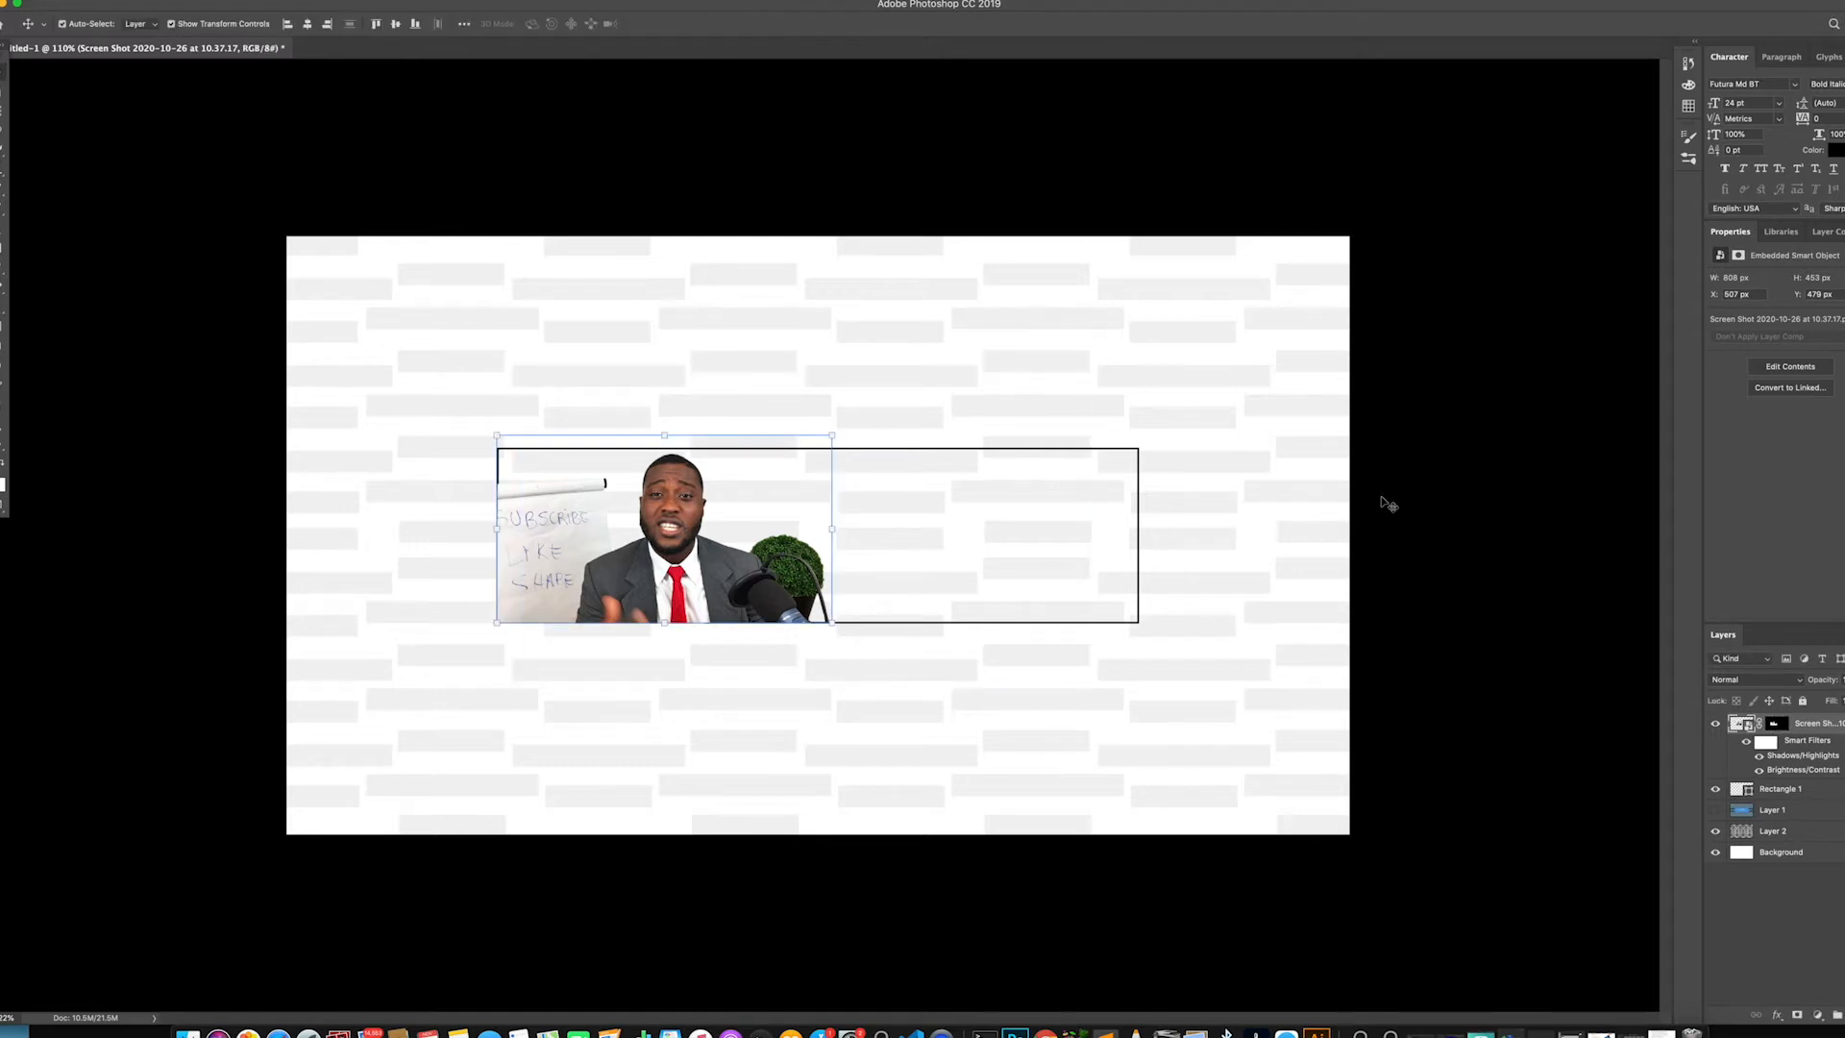
Nudge the masked photo slightly to the right and shrink it a little so it fits inside the safe-area outline
scroll(593, 591, "up", 5)
left_click_drag(628, 590, 642, 581)
scroll(642, 580, "down", 5)
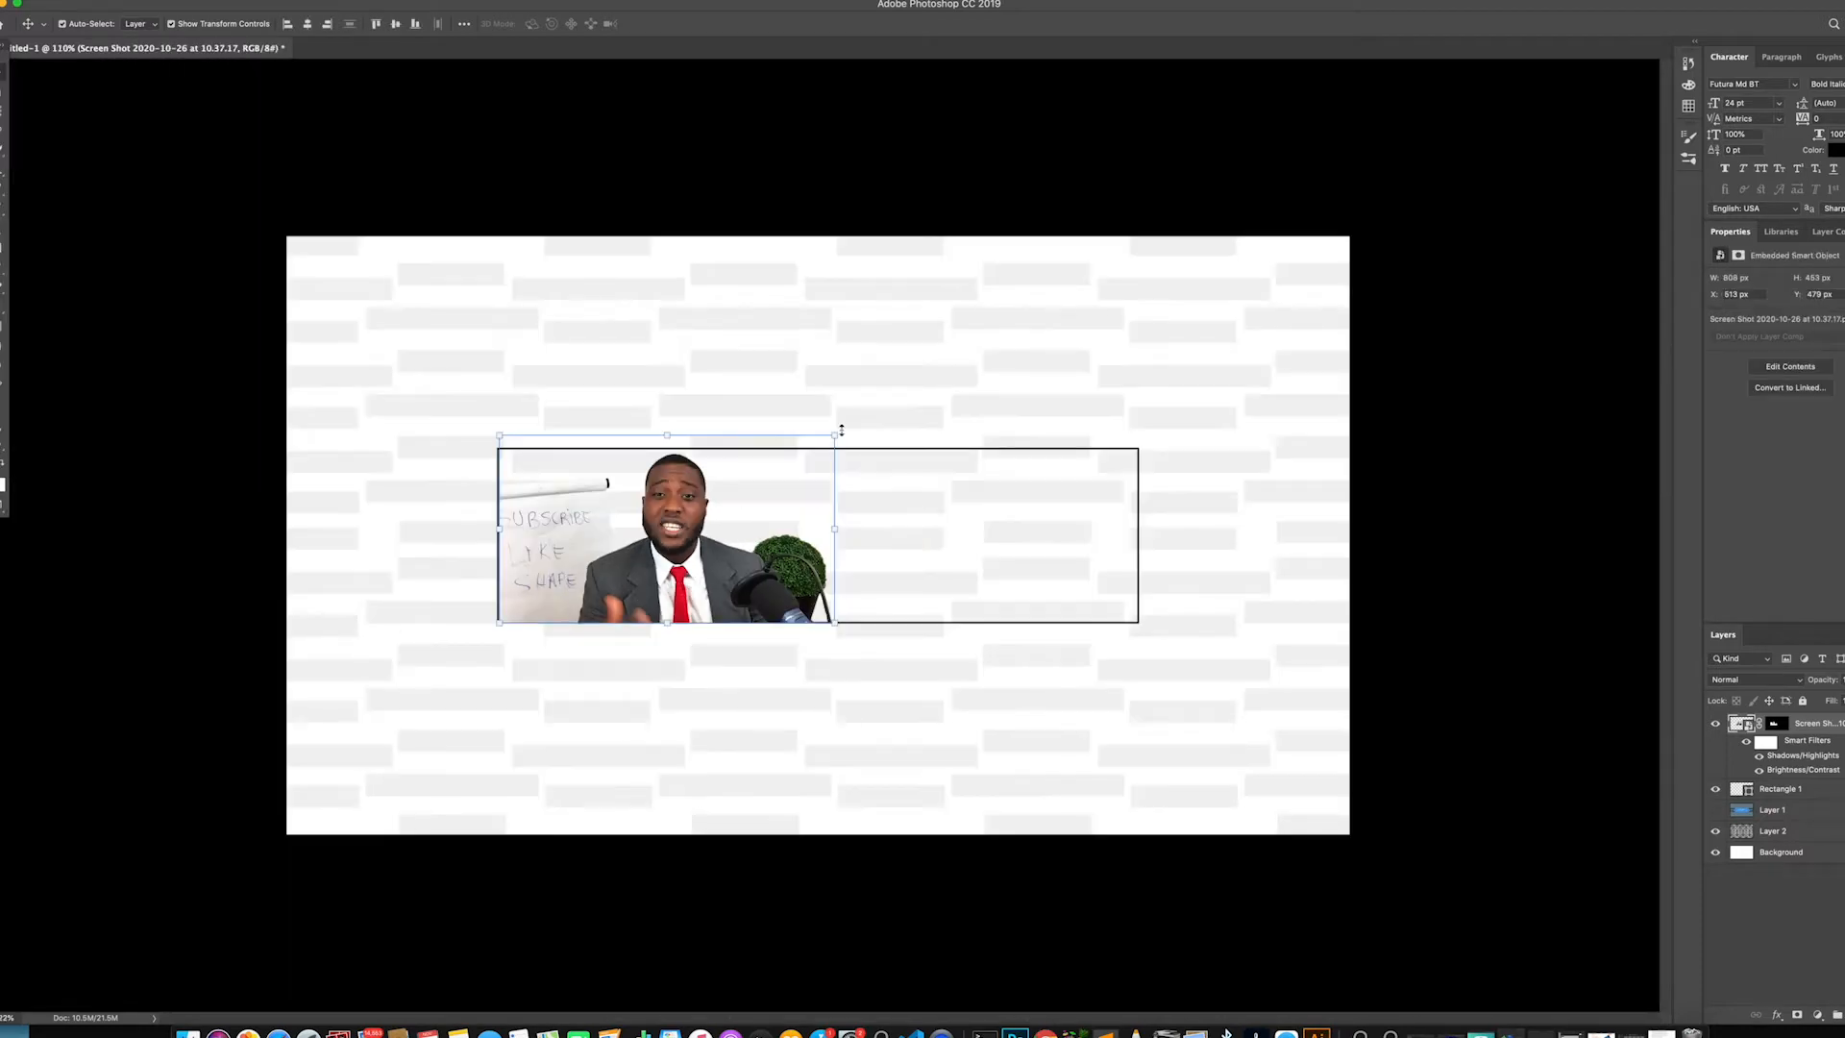
left_click(836, 437)
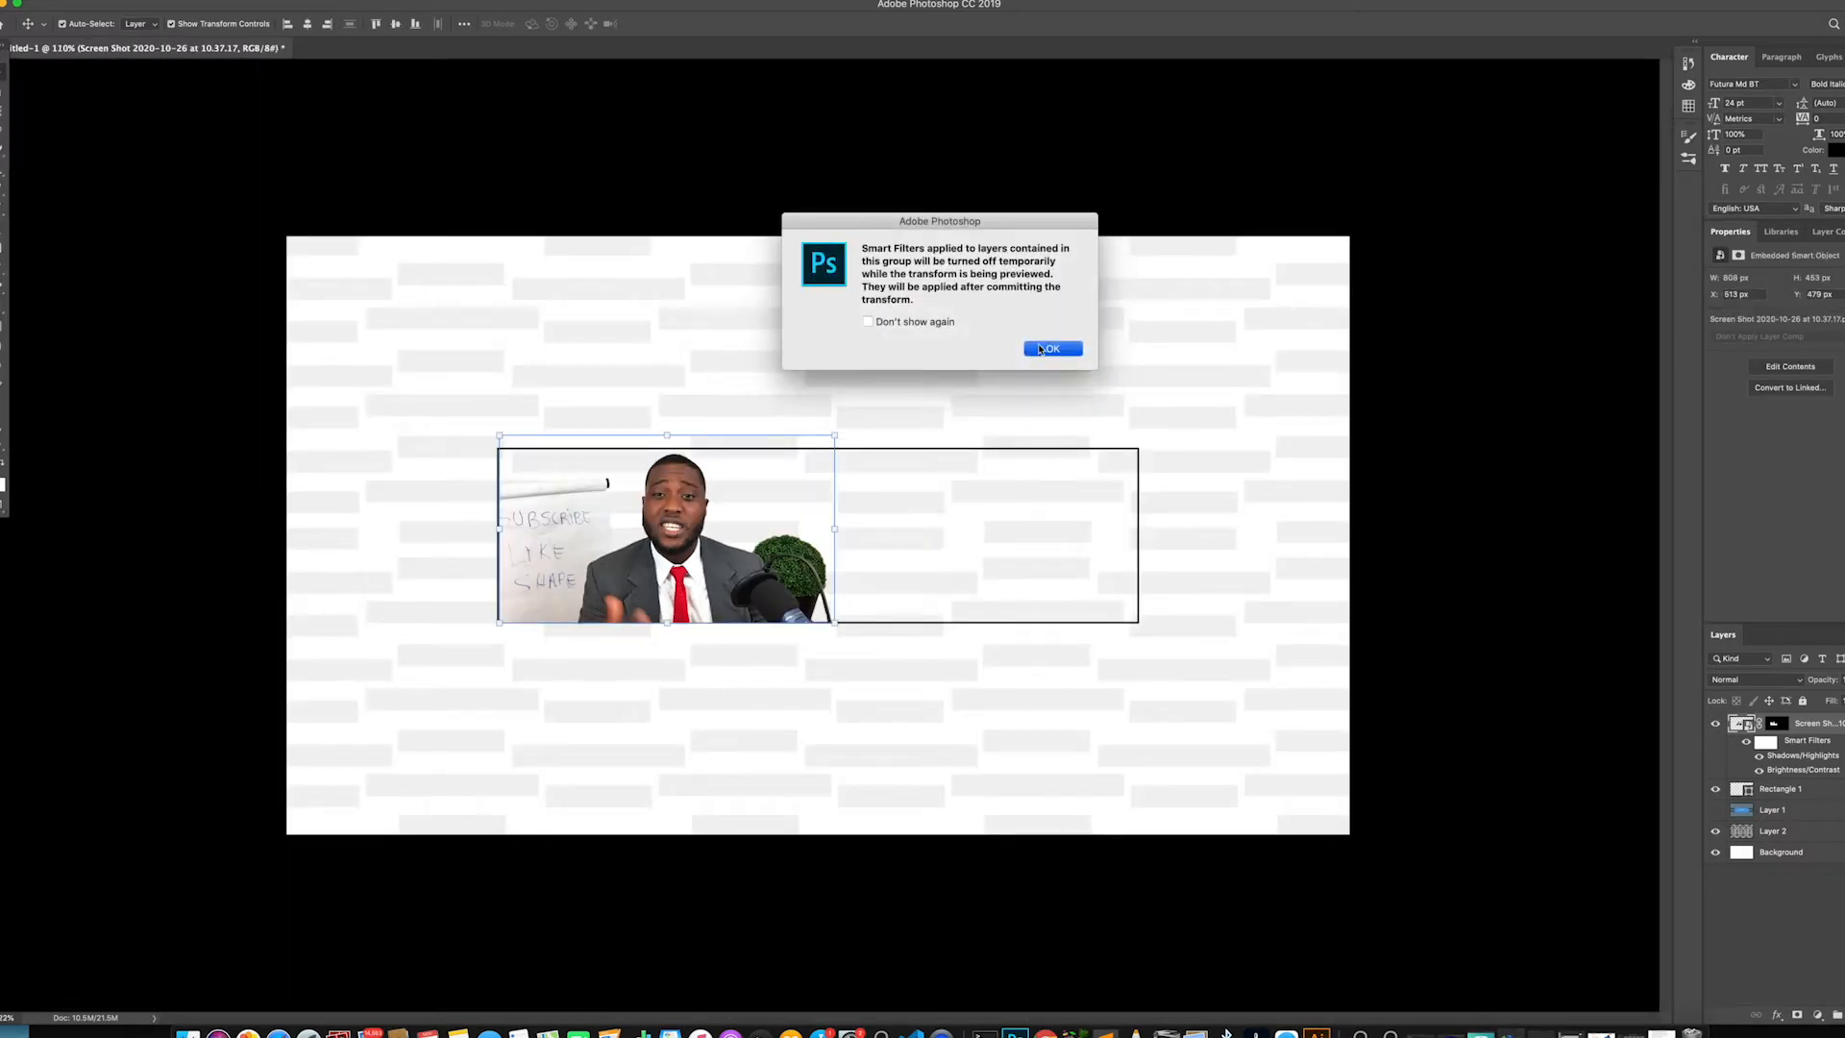
key("Return")
left_click_drag(838, 437, 826, 441)
left_click(713, 23)
left_click(1456, 567)
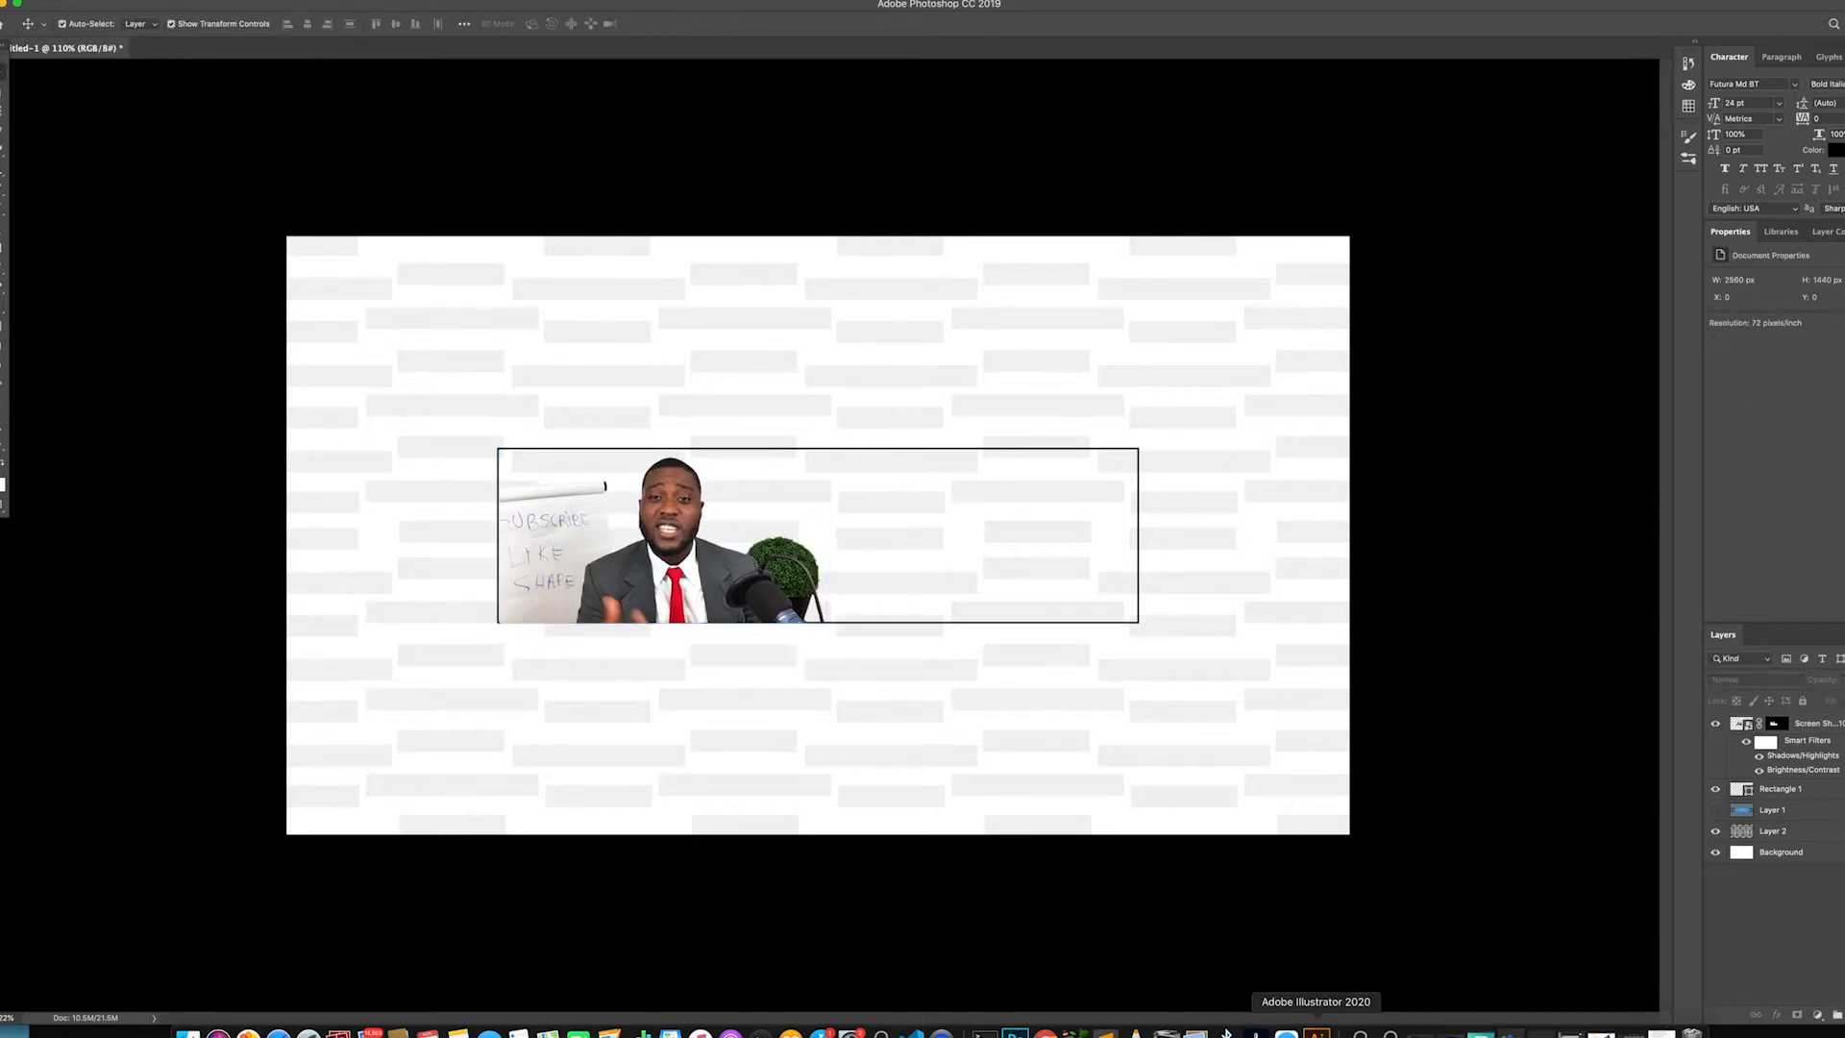
Copy the orange and black logo from the Illustrator brand guideline into the banner's right half of the safe area, about 414 x 129 px
left_click(1317, 1035)
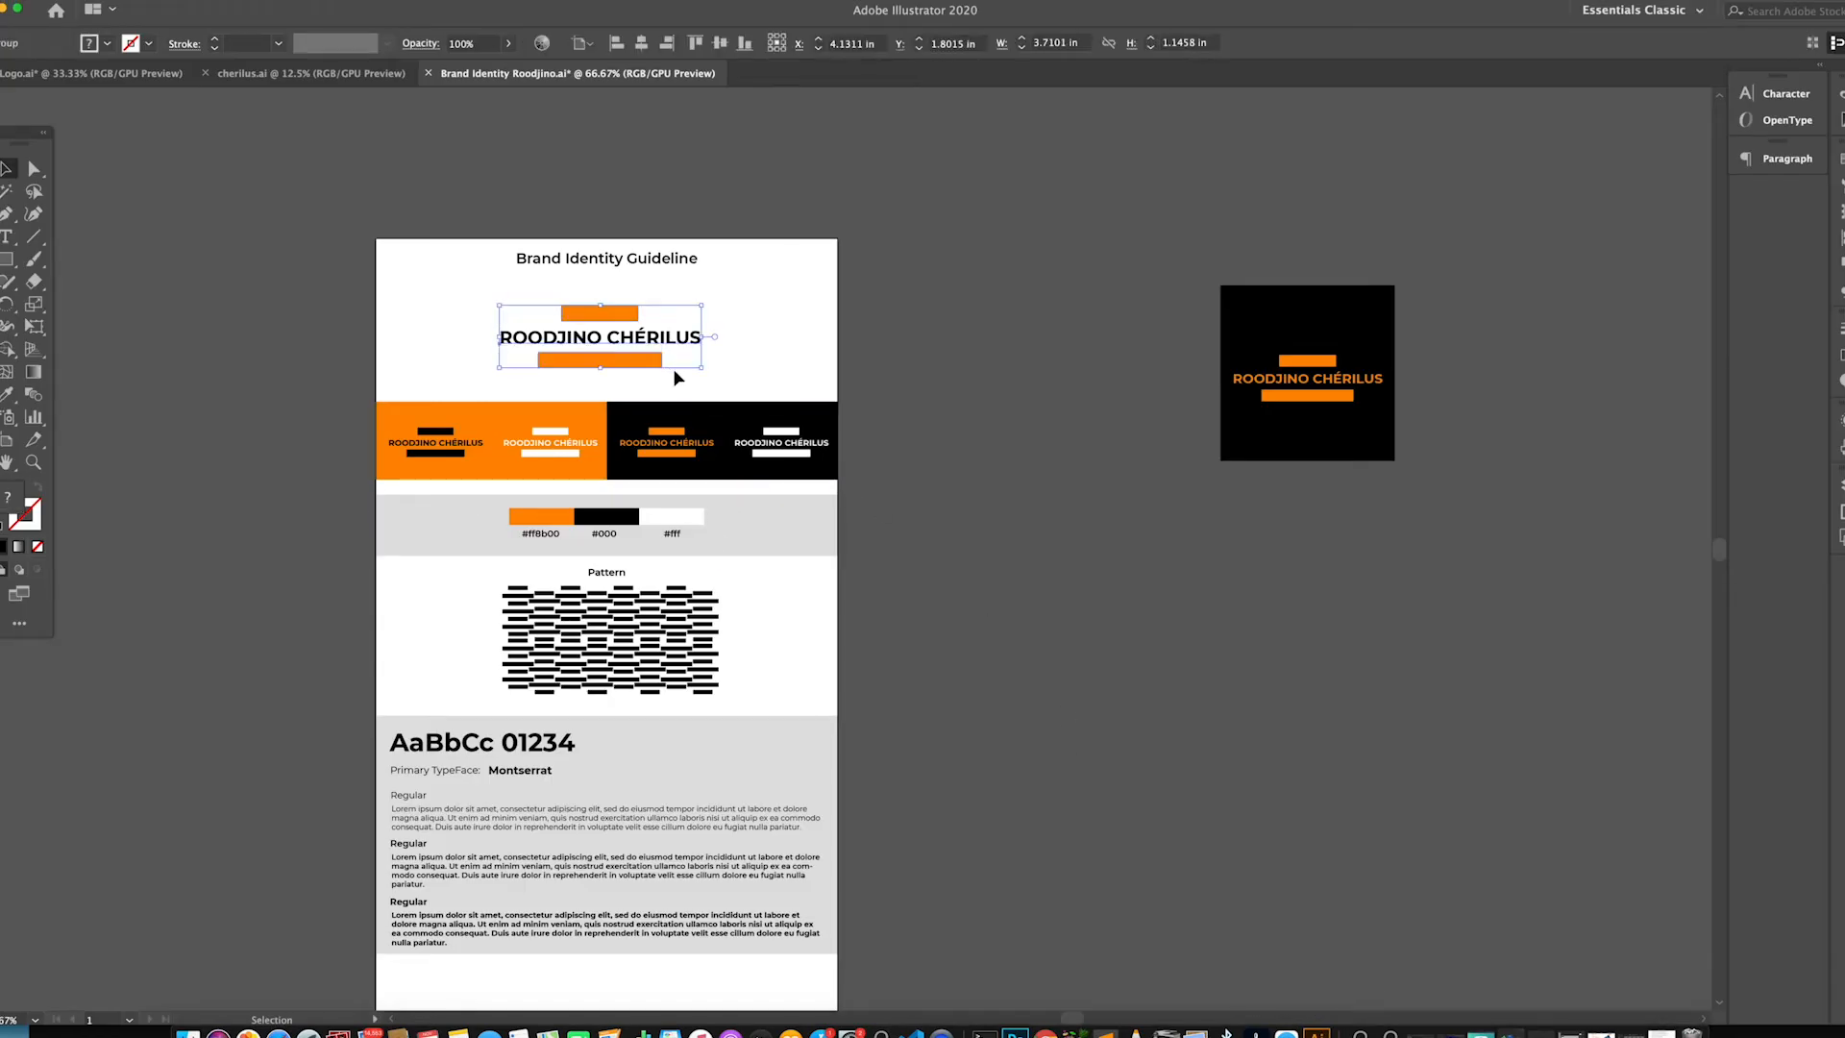
left_click(1014, 1035)
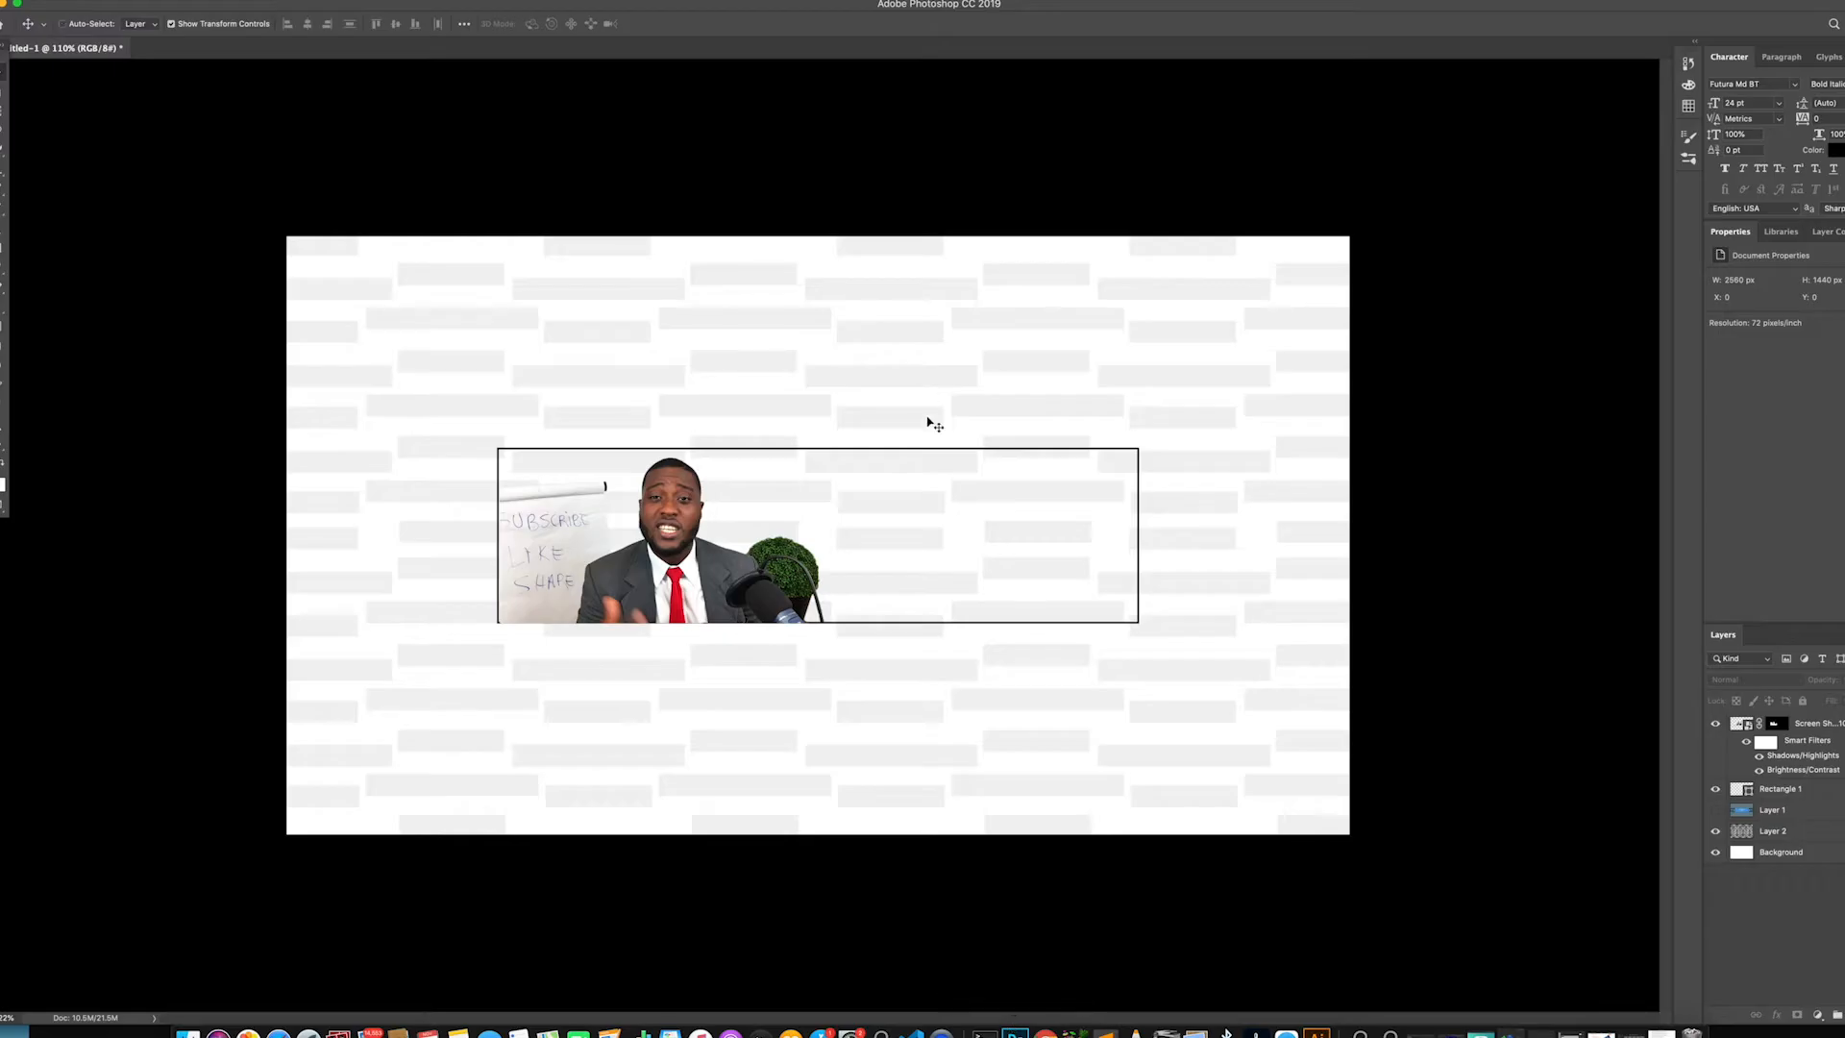
key("super+v")
left_click(1022, 425)
left_click_drag(876, 555, 1064, 524)
left_click(570, 24)
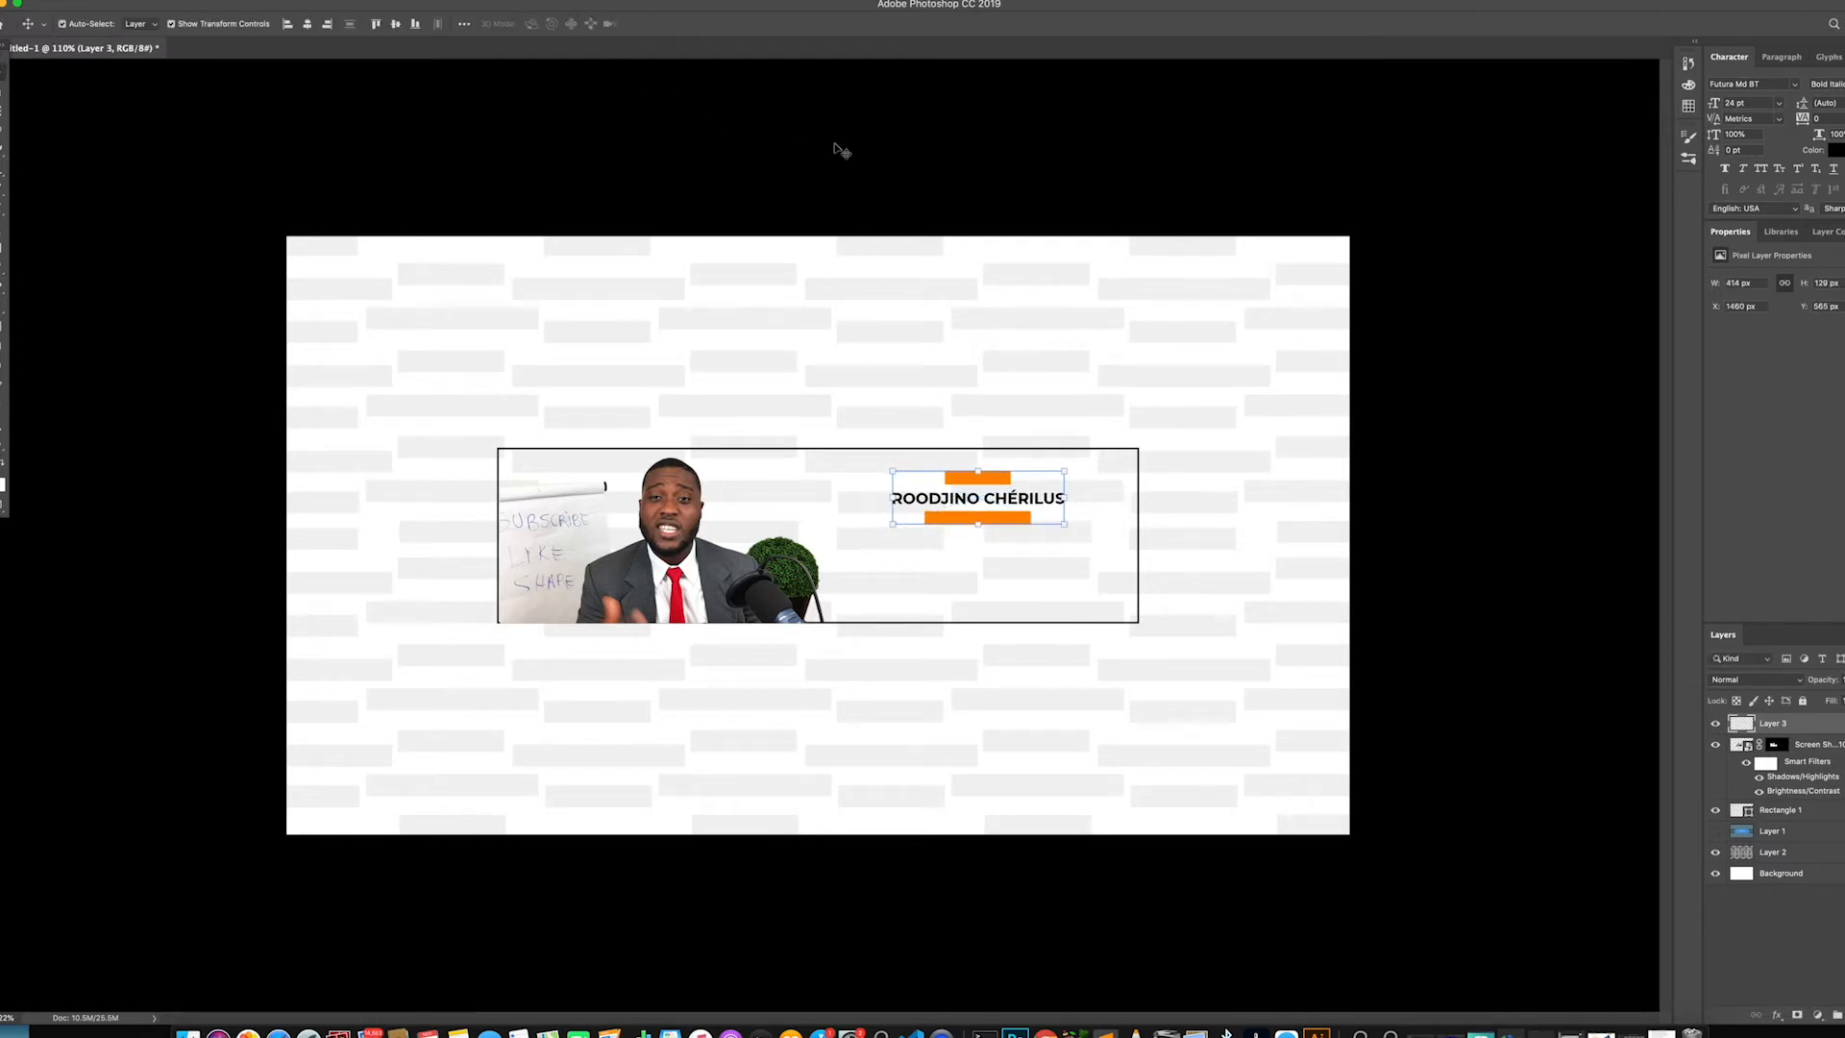
left_click(1376, 488)
scroll(1067, 510, "up", 5)
scroll(1077, 511, "down", 5)
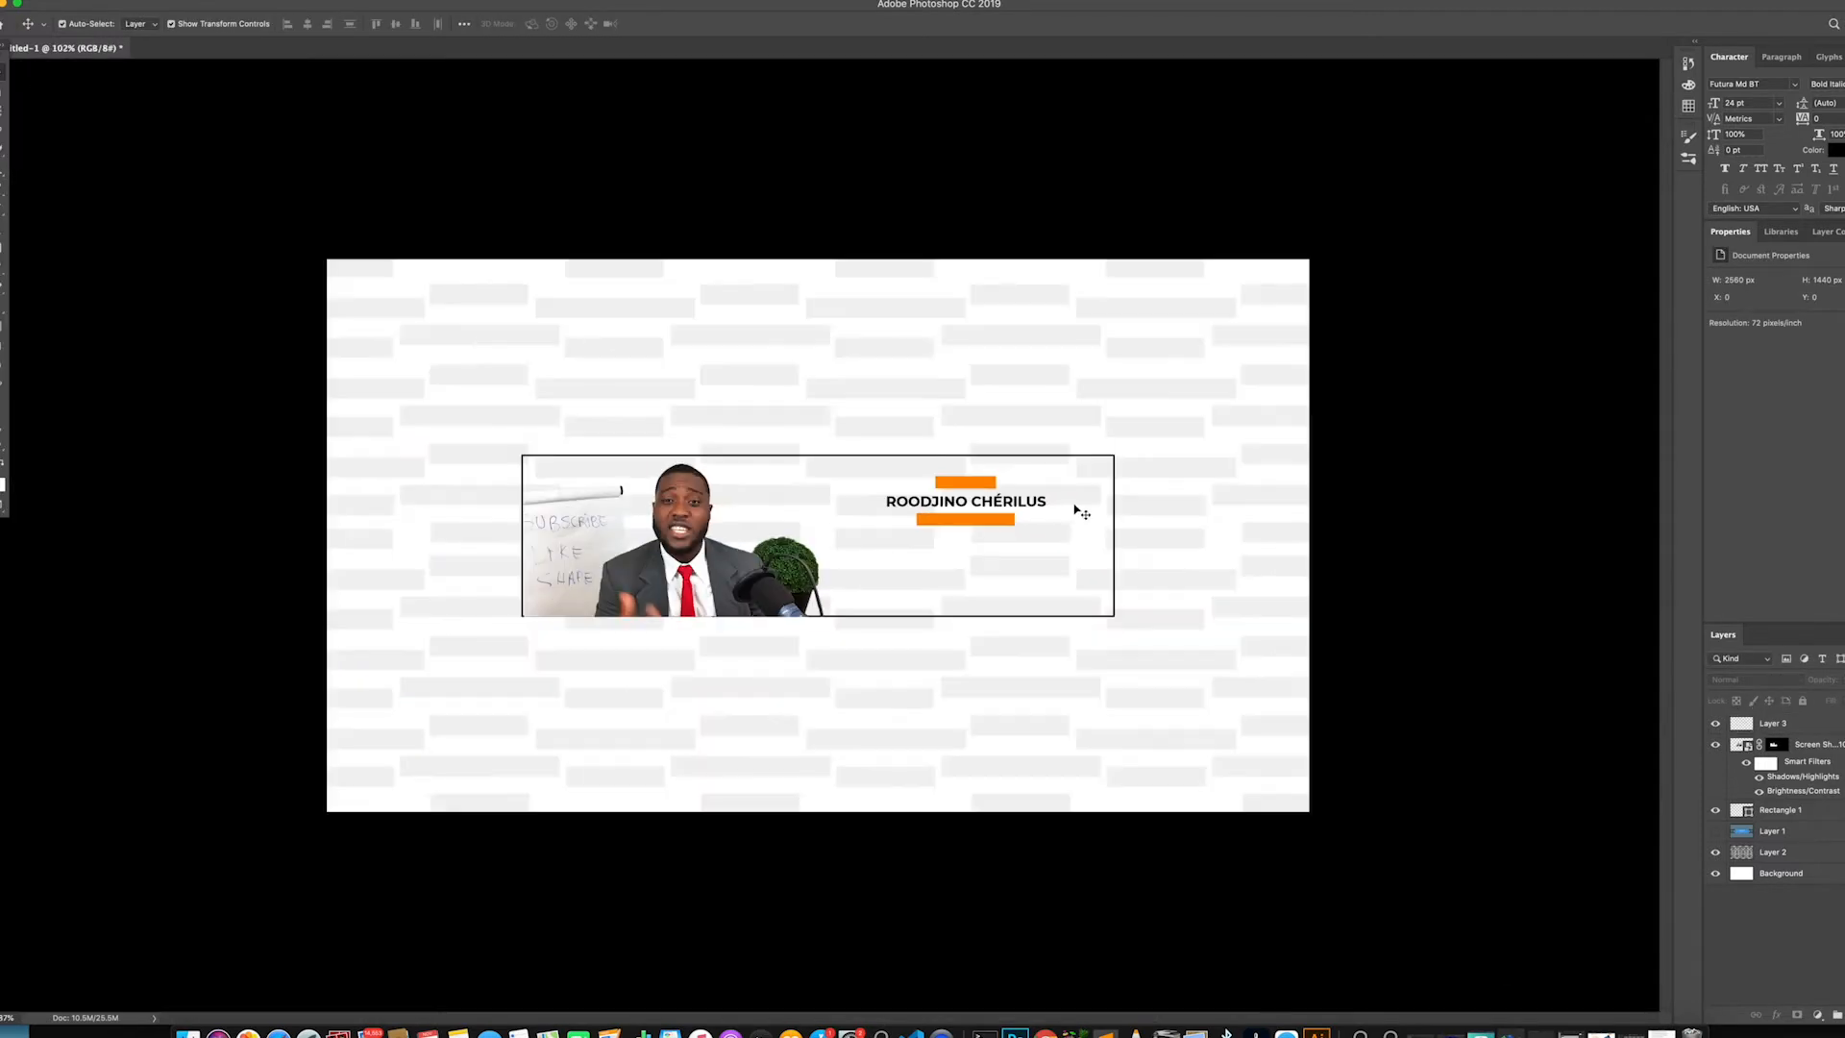
left_click_drag(998, 520, 1005, 520)
Add the black 24 pt text line "titotryèl, fomasyon ak nouvote sou" and place it beneath the logo
key("t")
left_click(862, 577)
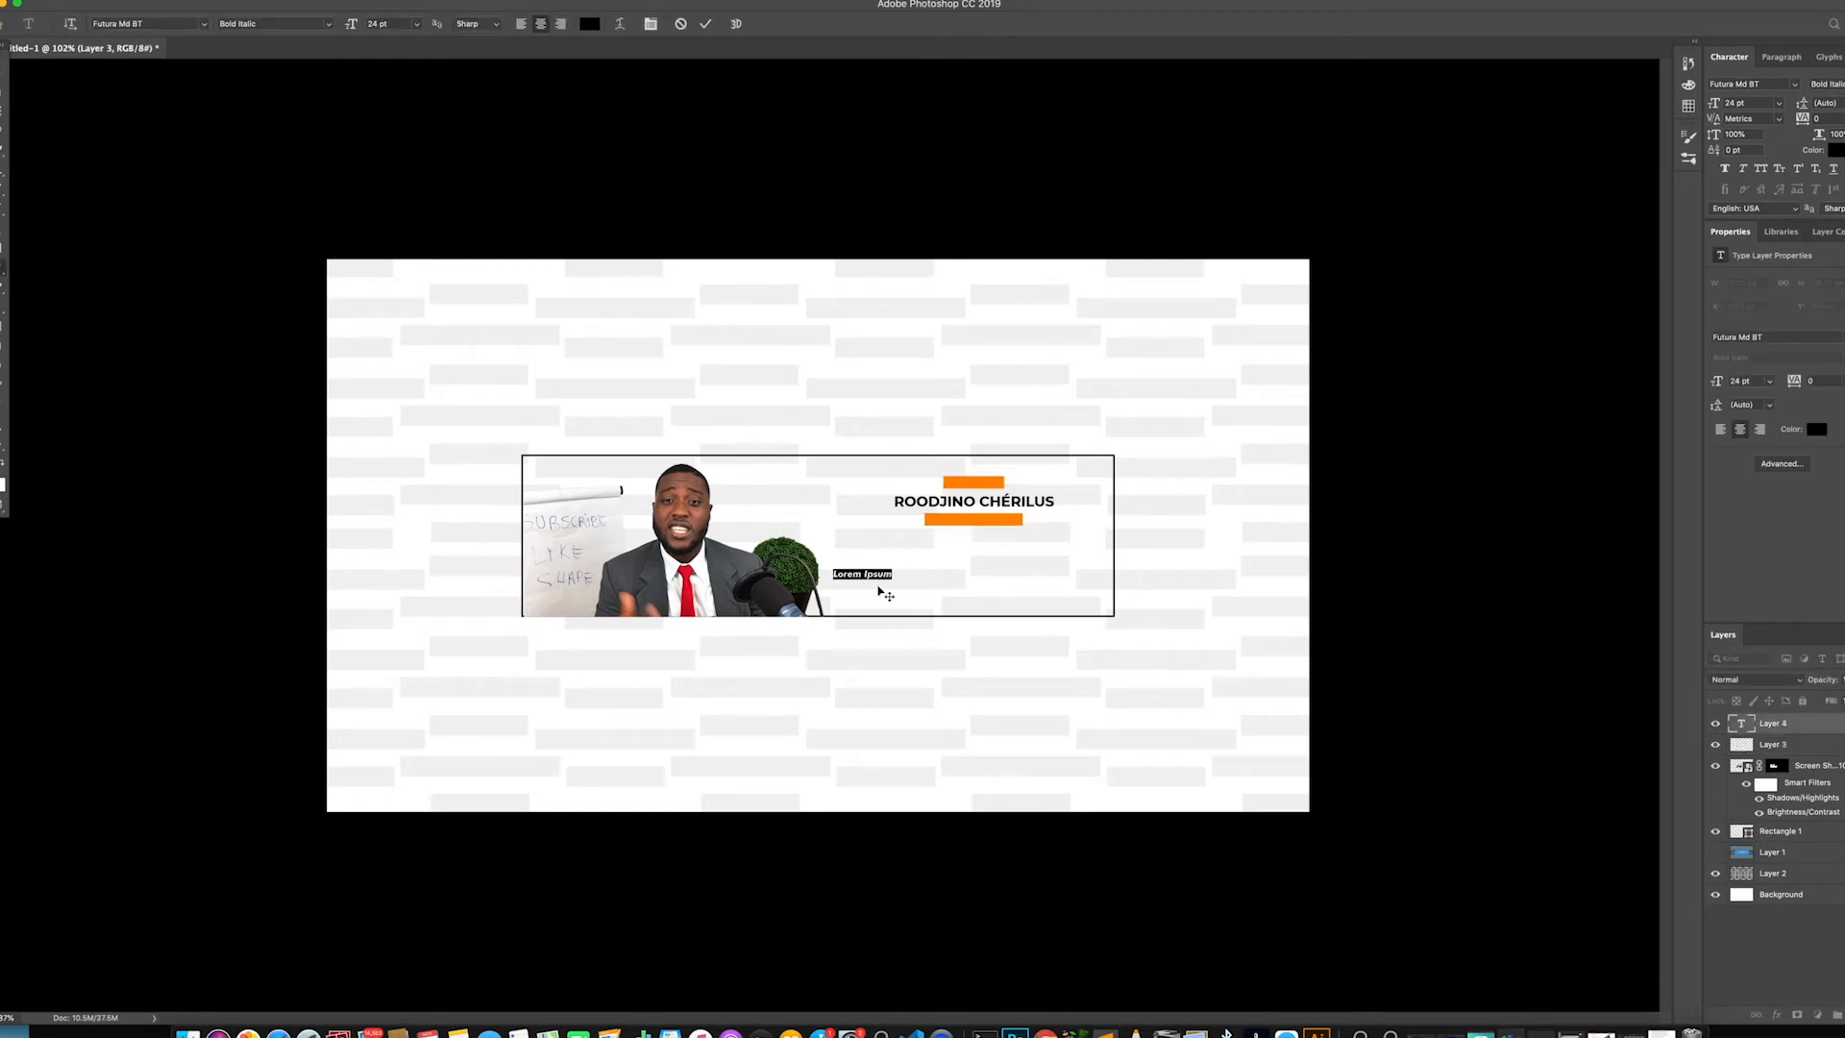
type("a")
type("itptrye")
type("l, f")
right_click(489, 1031)
mouse_move(475, 959)
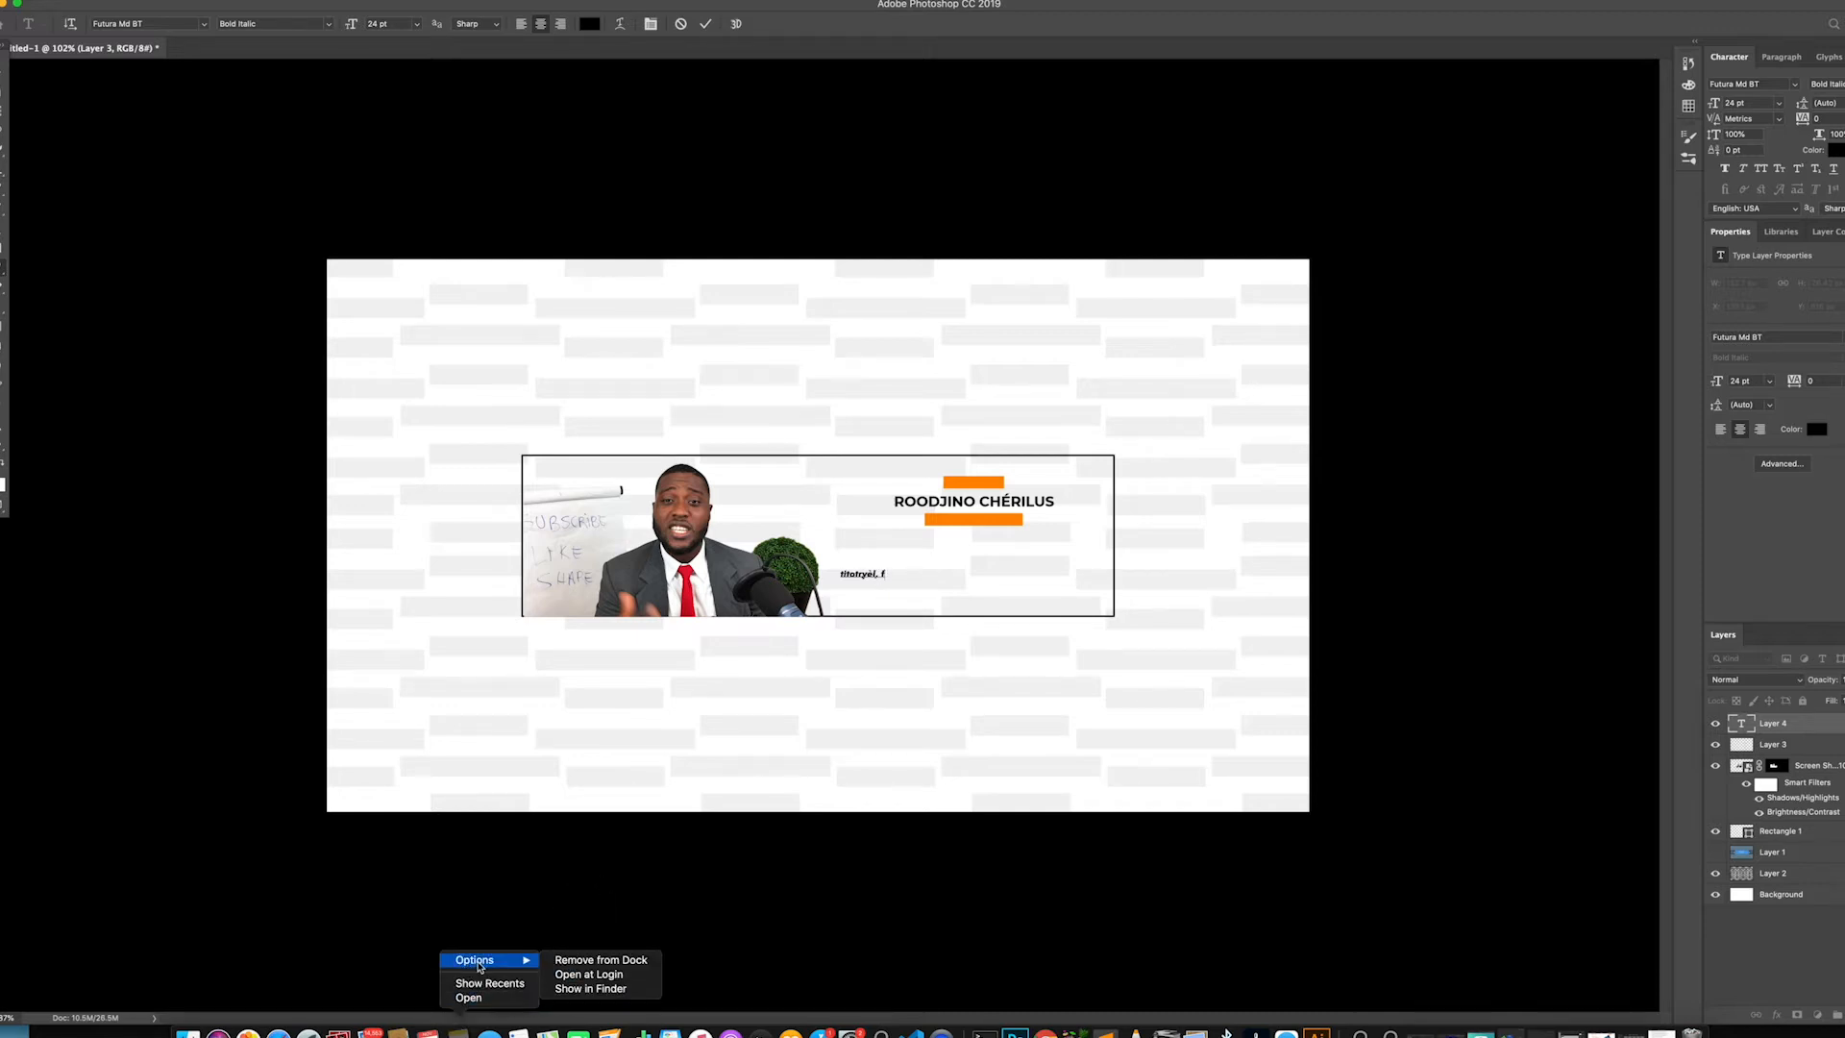
left_click(885, 575)
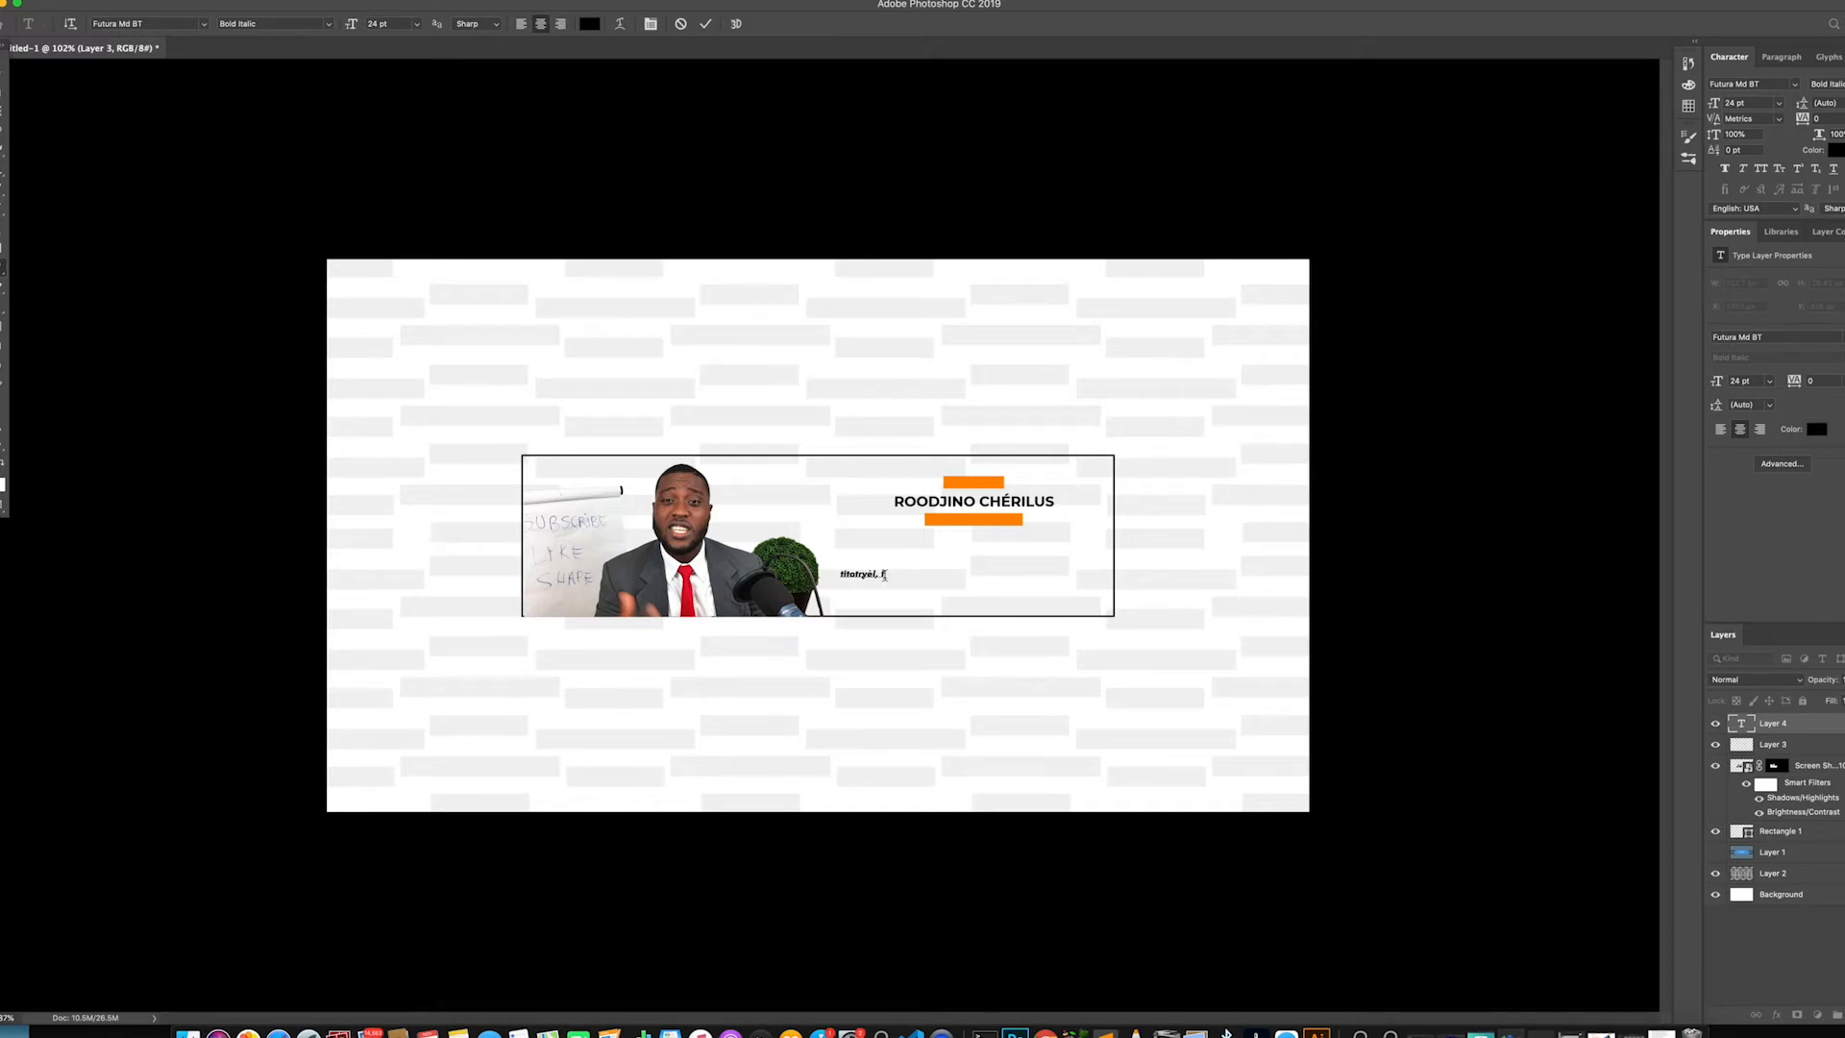
type("omasyon")
type(",")
key("BackSpace")
key("BackSpace")
type("ak nouvote sou")
key("BackSpace")
left_click(2, 71)
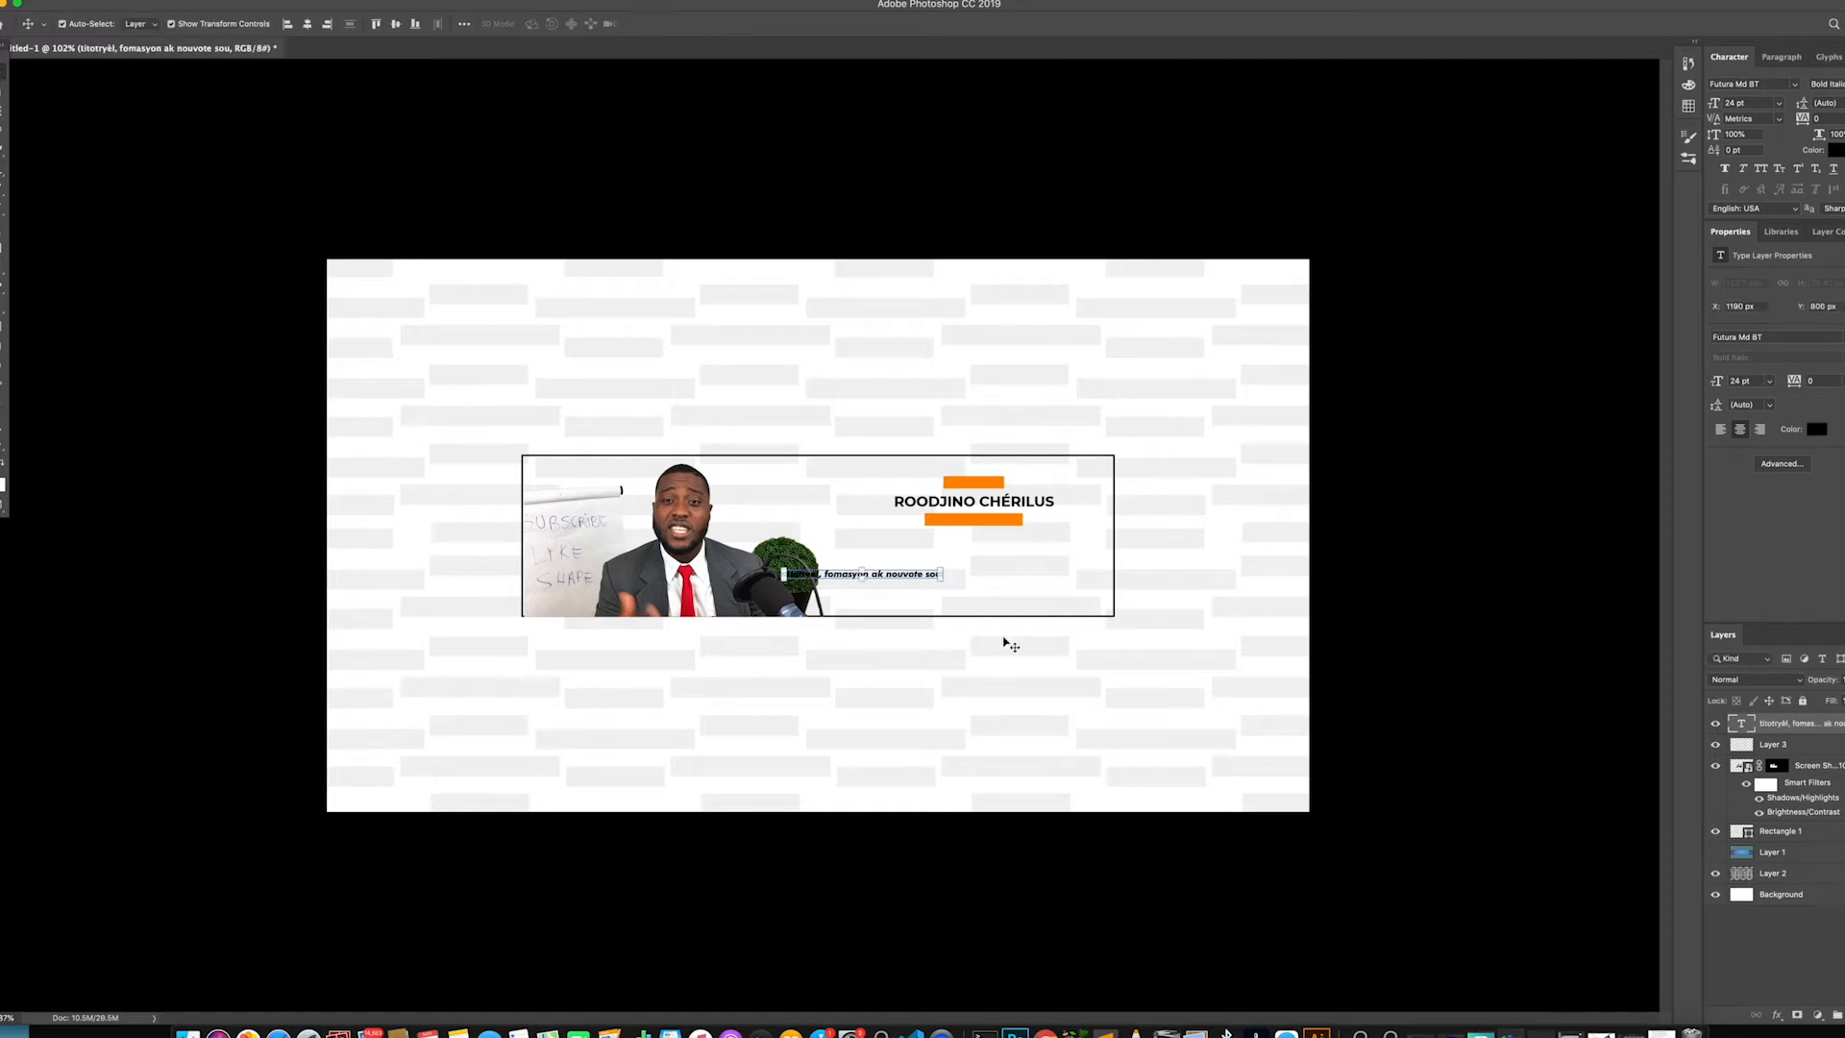
left_click_drag(939, 579, 1005, 568)
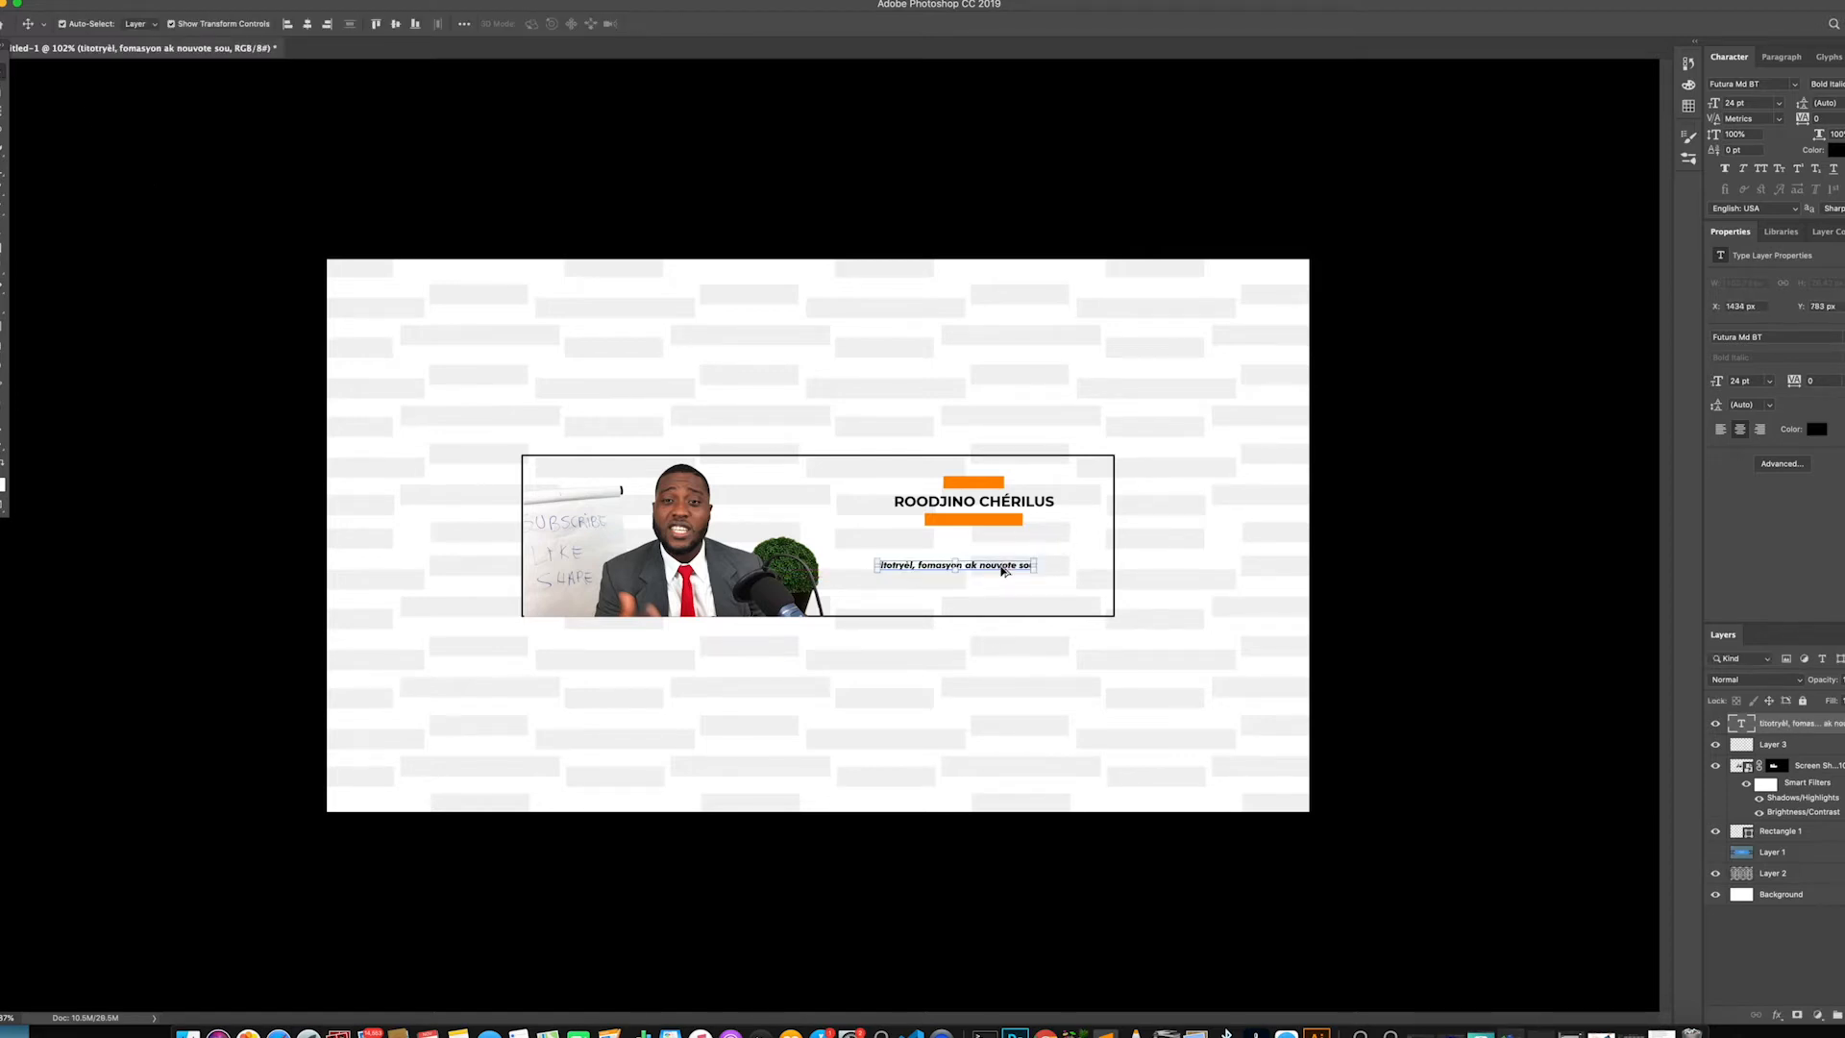
Change the tagline's font to Futura in the Medium Italic style
scroll(1003, 569, "up", 5)
scroll(1017, 577, "down", 3)
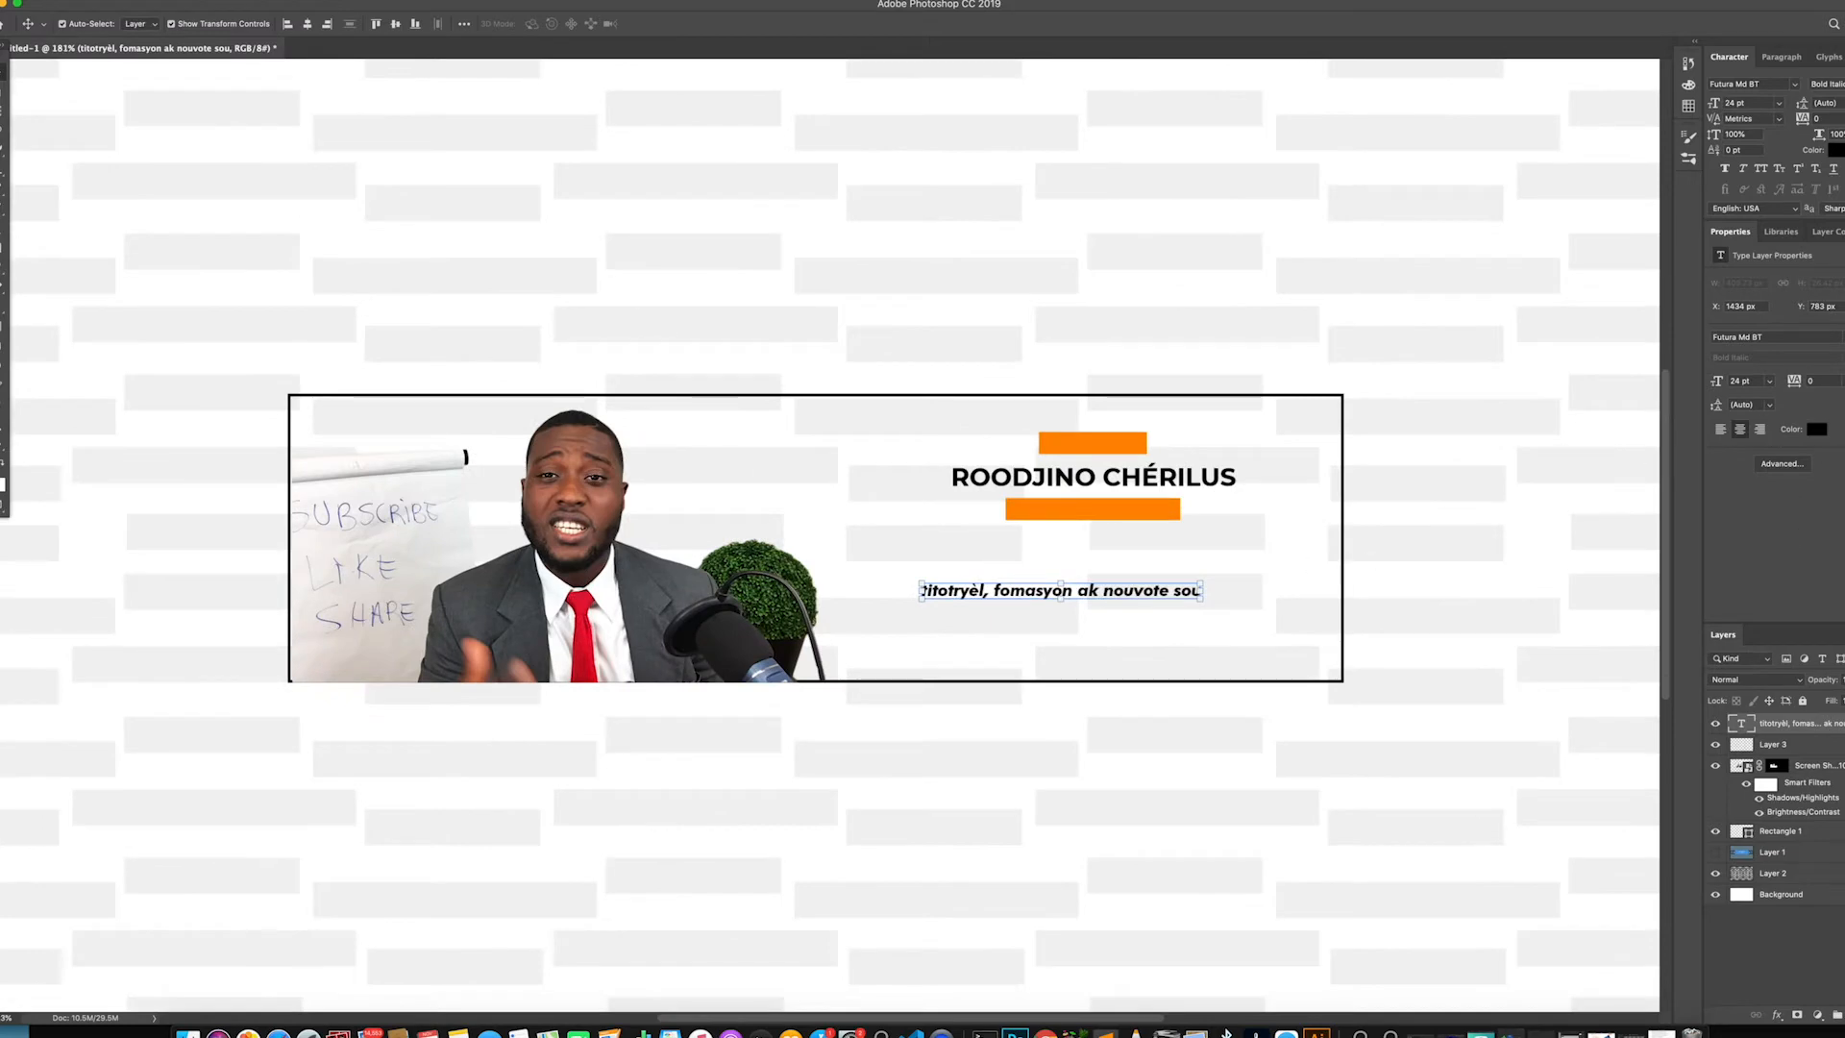
left_click(1843, 340)
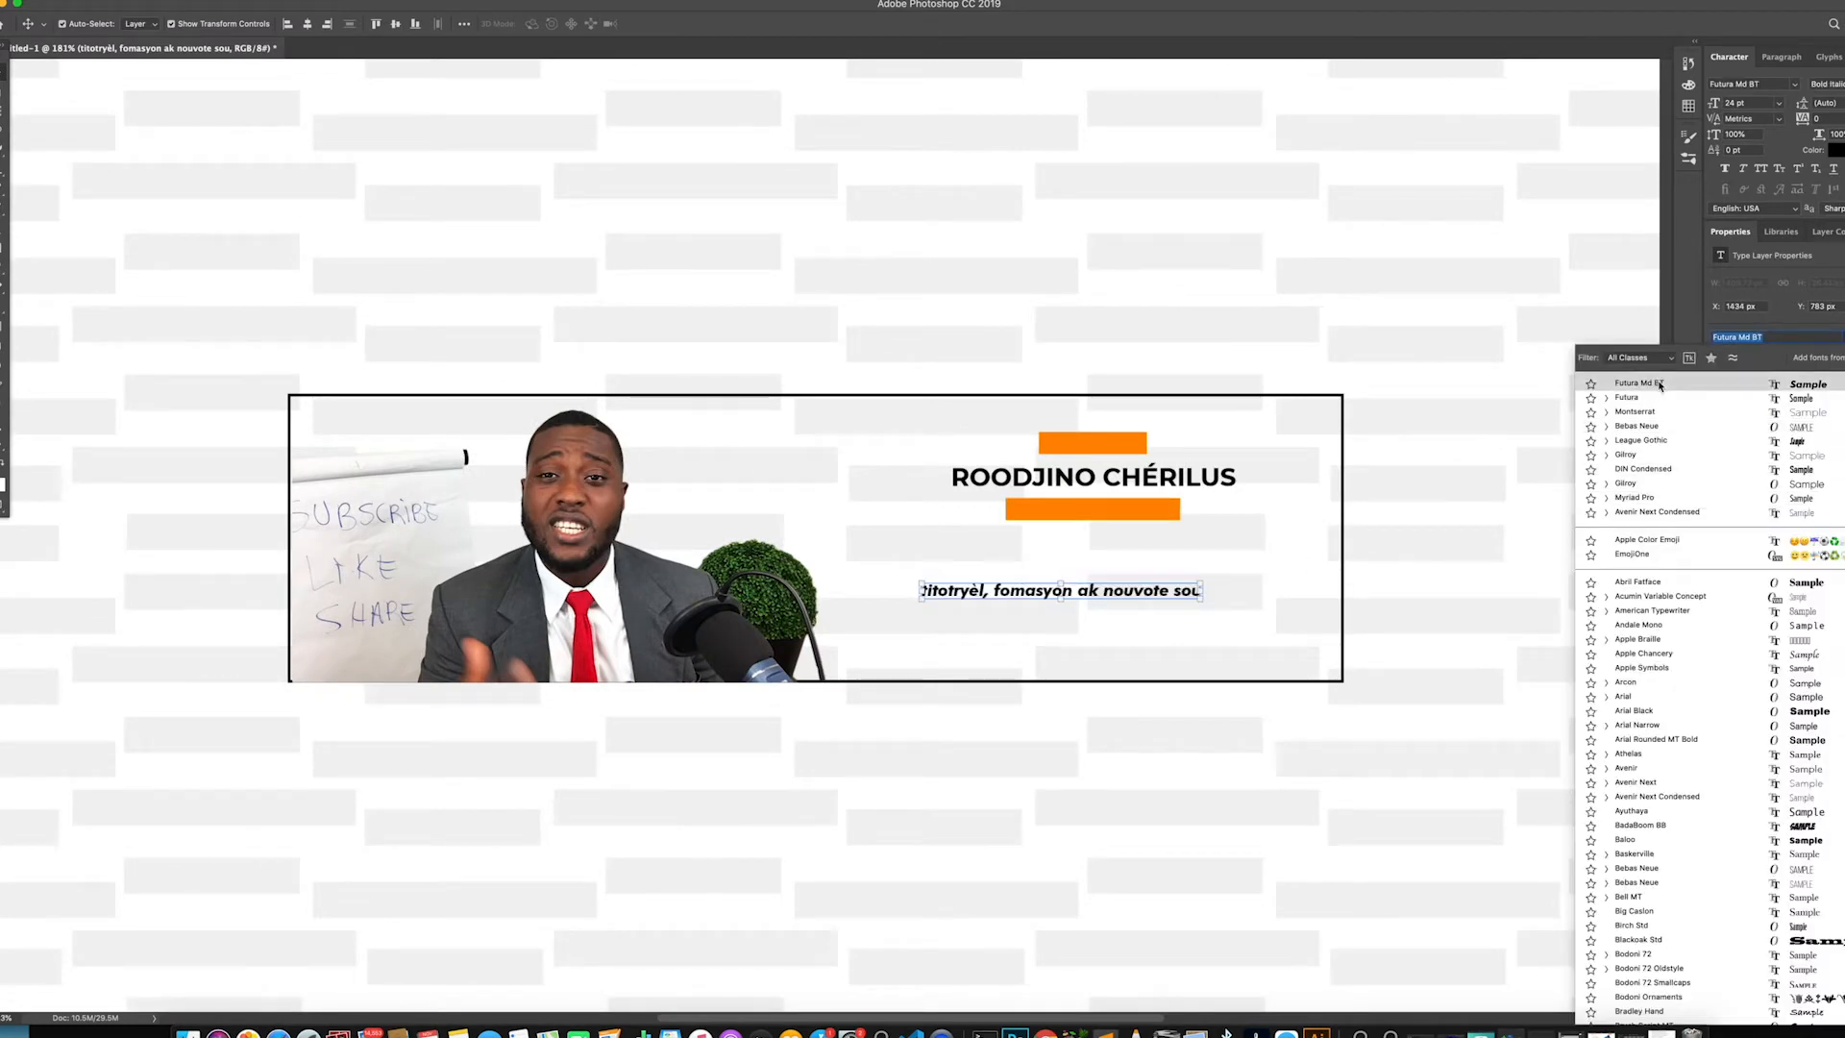
left_click(1820, 306)
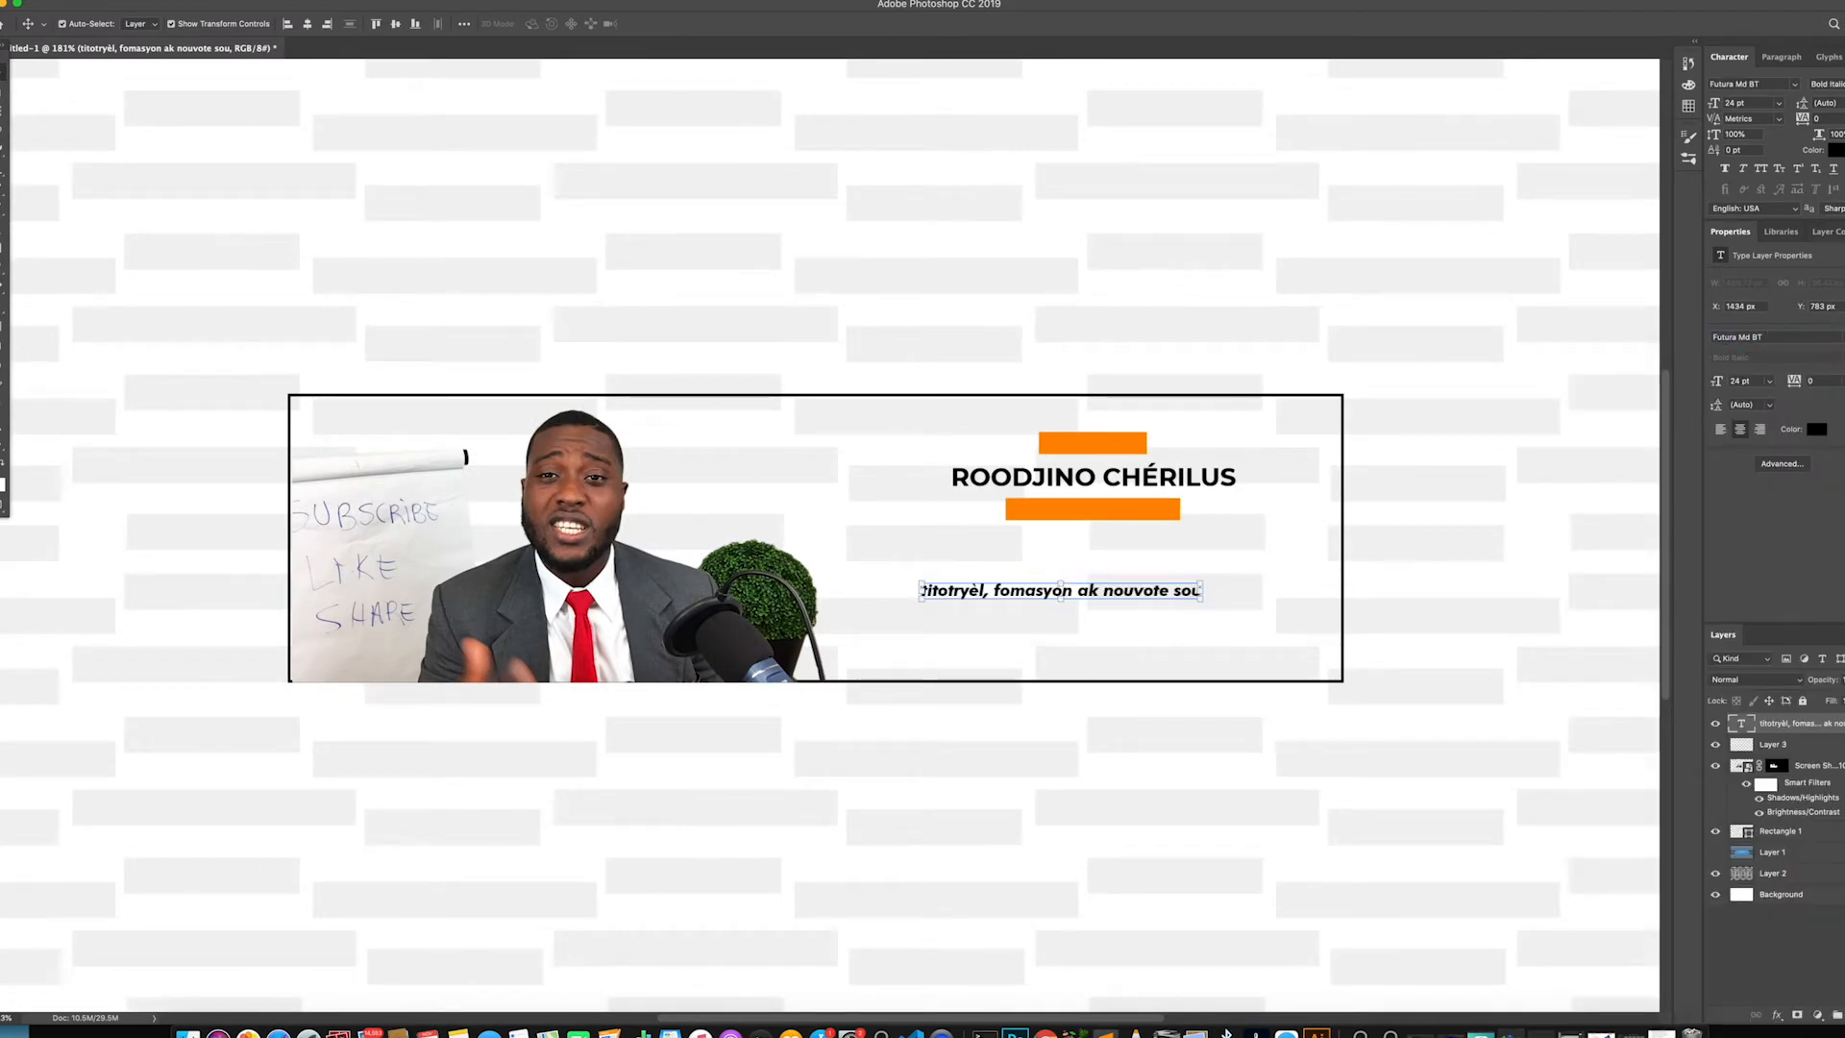
left_click(1842, 338)
left_click(1665, 396)
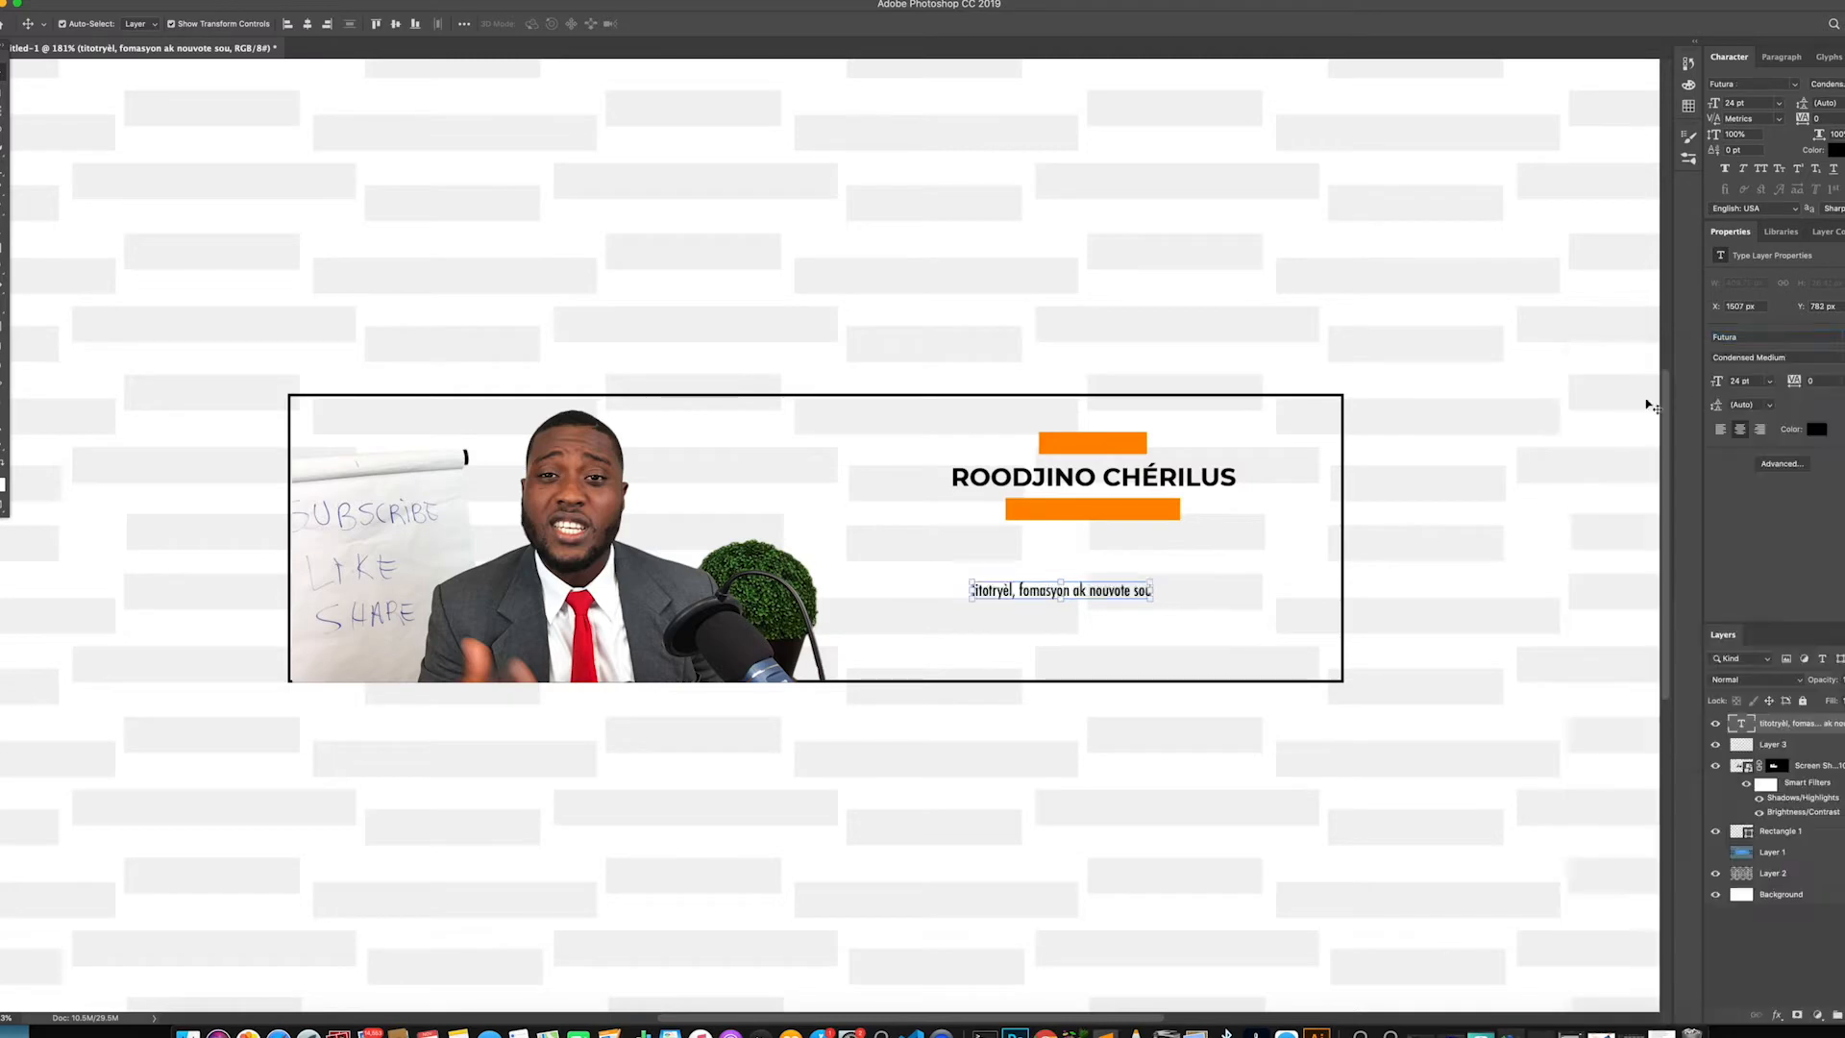
left_click(1842, 357)
left_click(1764, 382)
left_click(1804, 356)
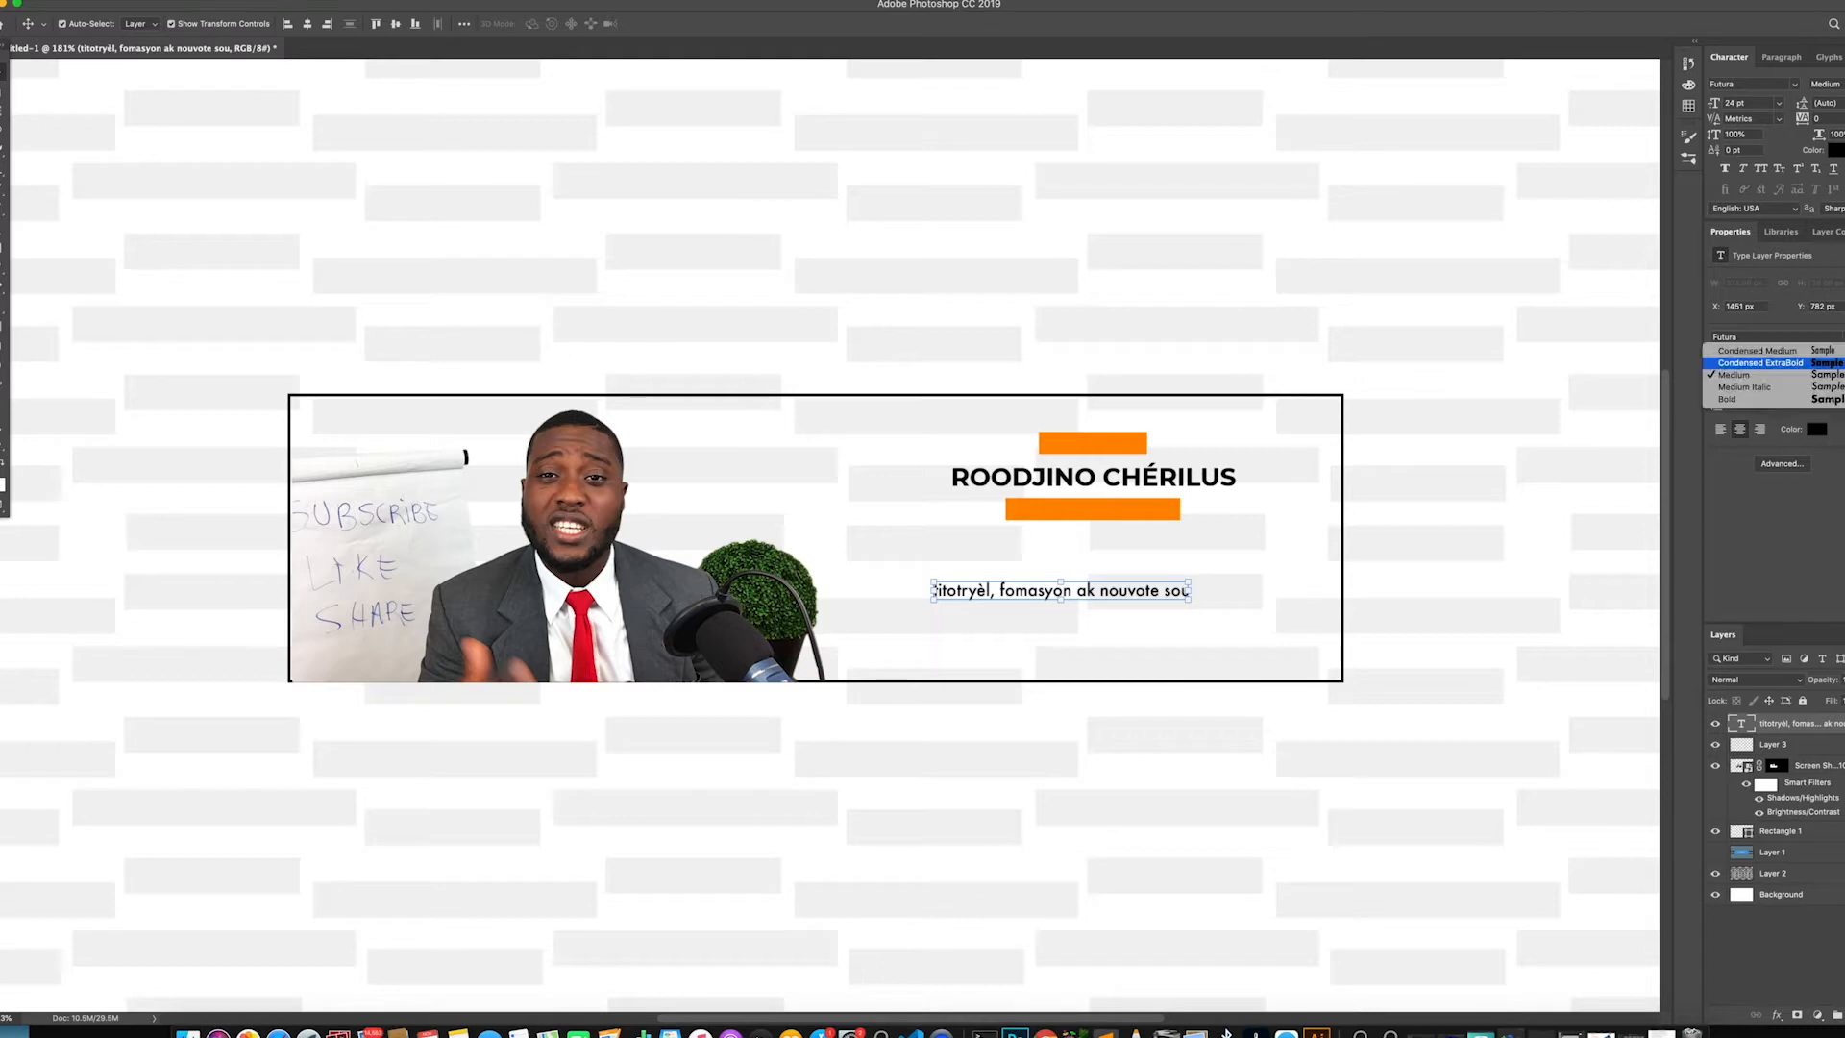
left_click(1744, 386)
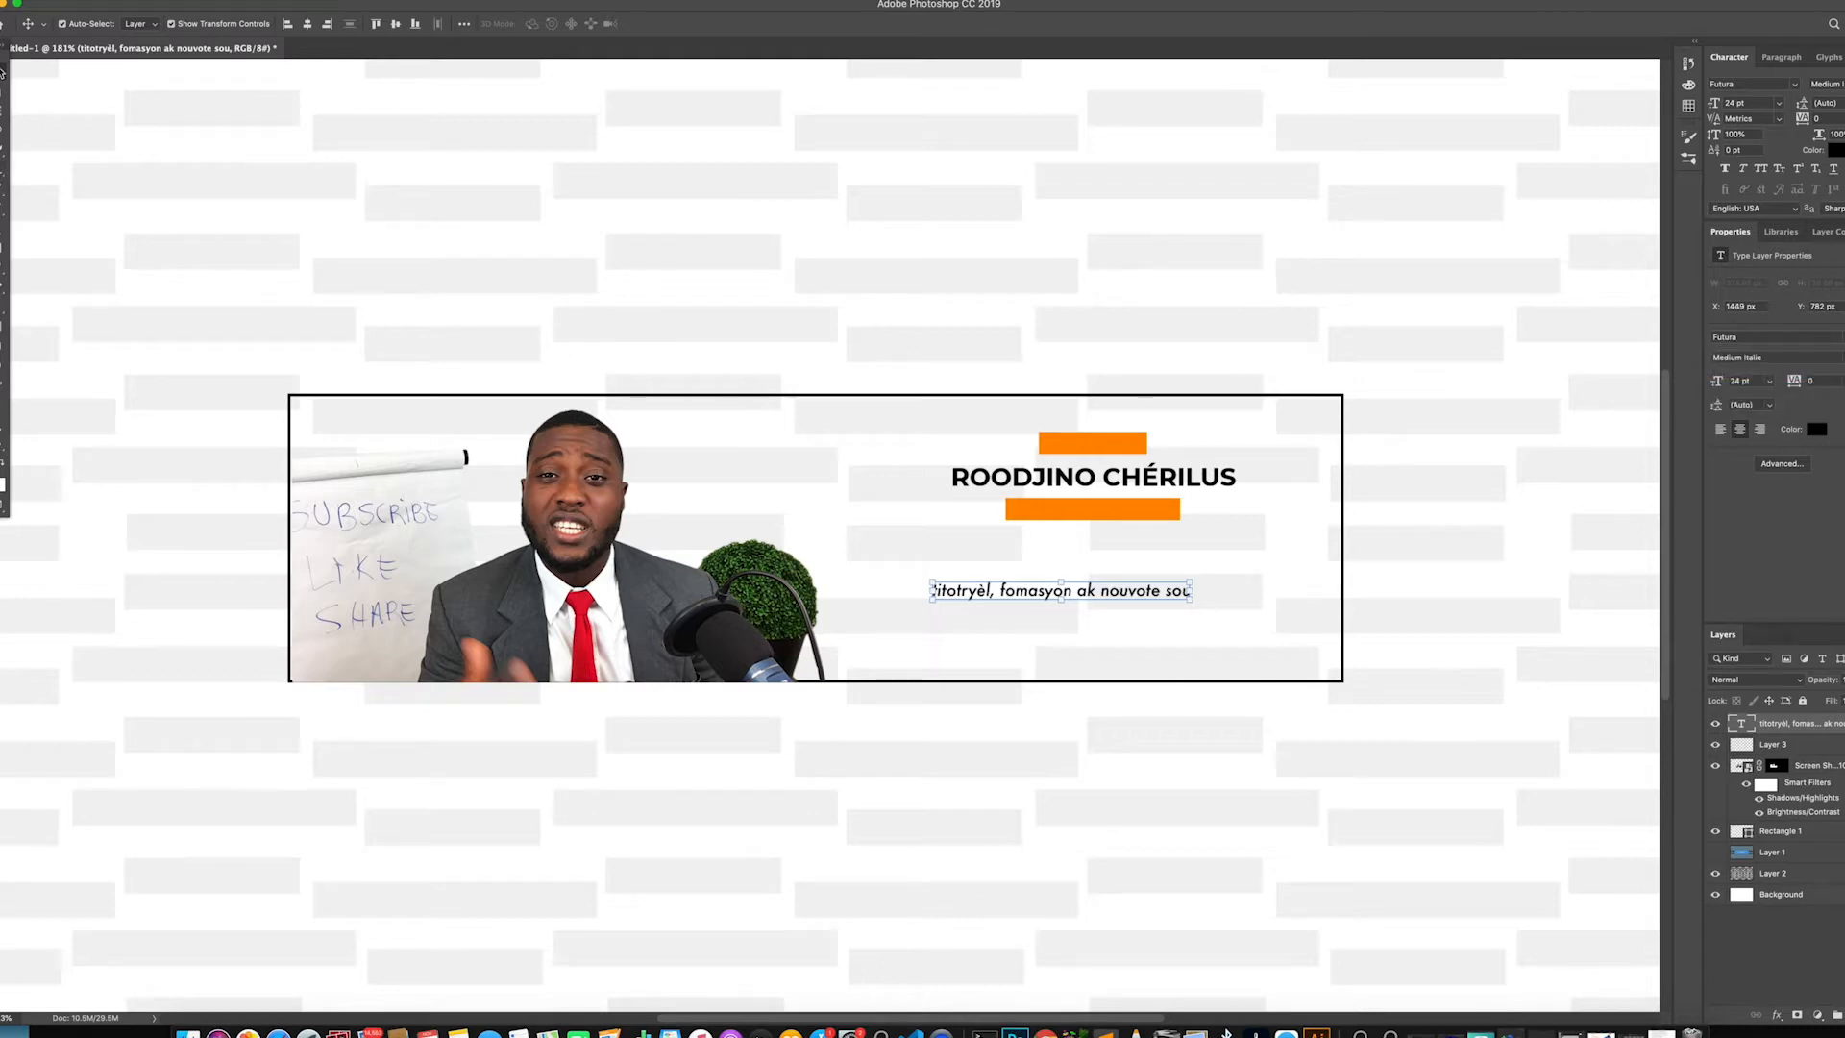
Scale the tagline up to about 26.19 pt and shift it slightly up beneath the logo
left_click_drag(1193, 605, 1210, 607)
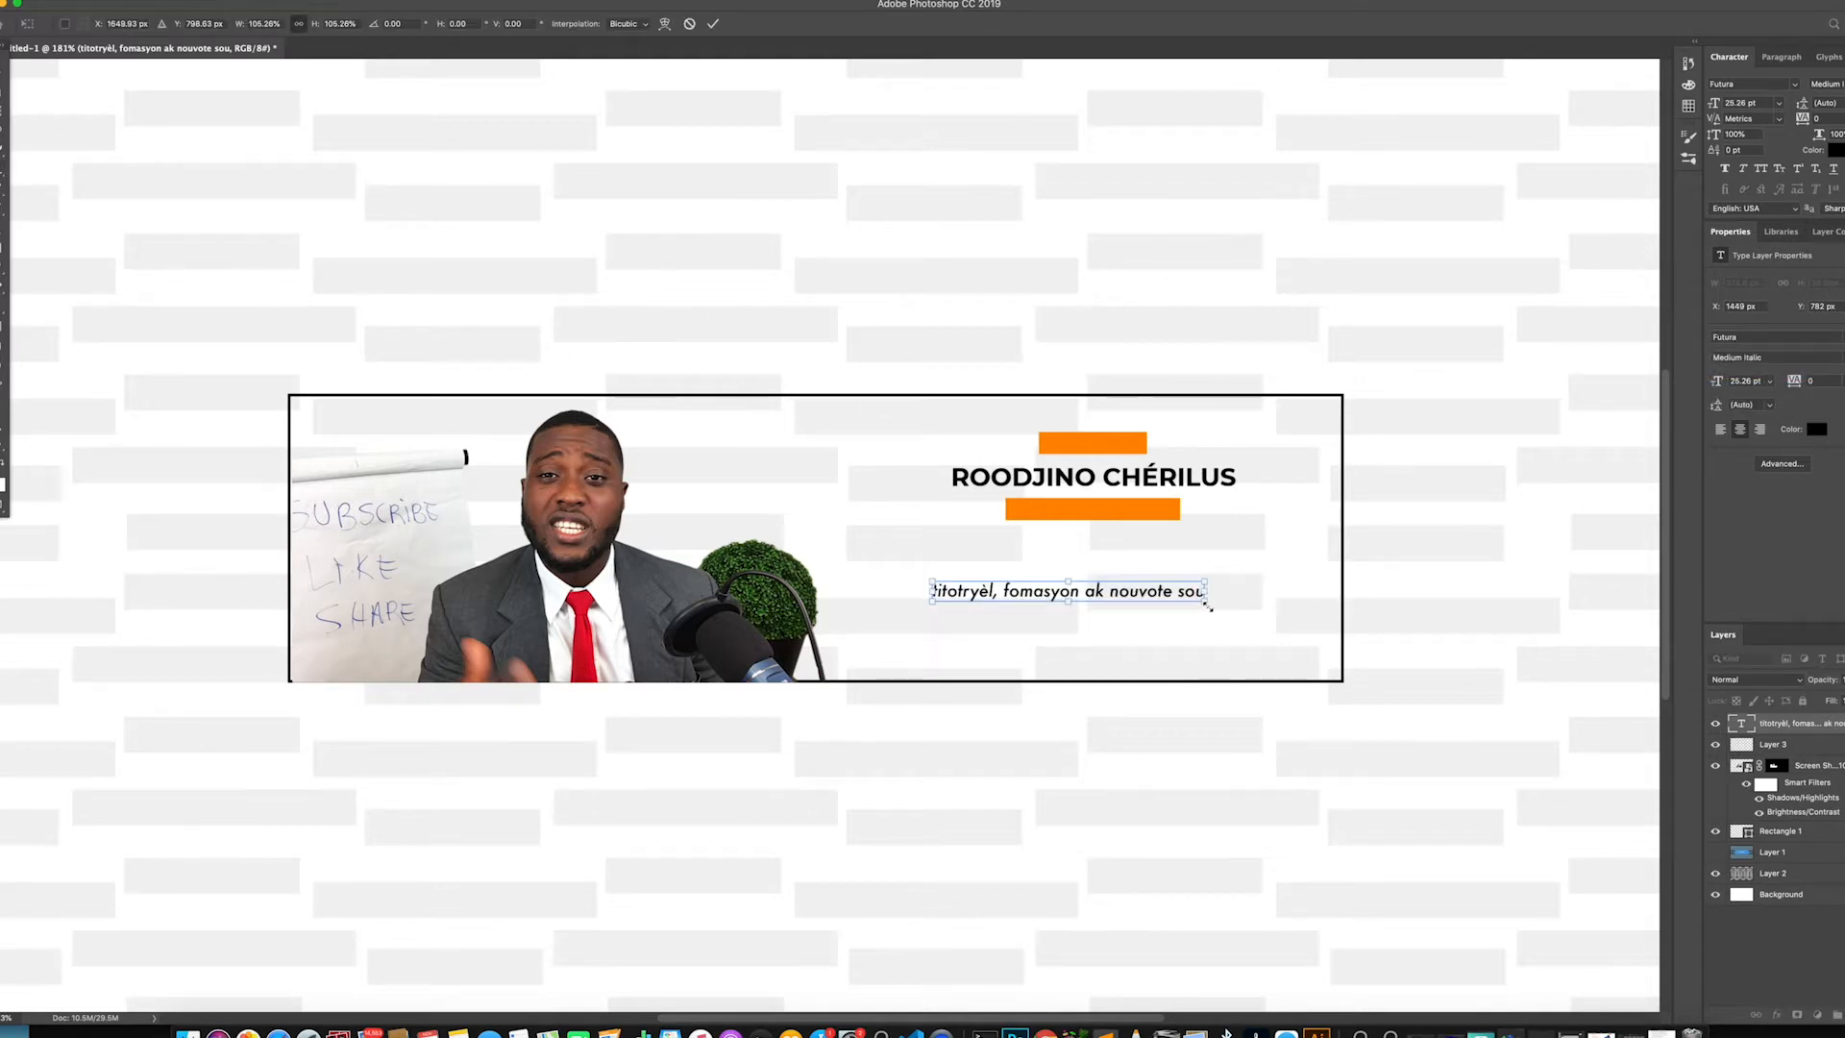
left_click_drag(1209, 608, 1192, 591)
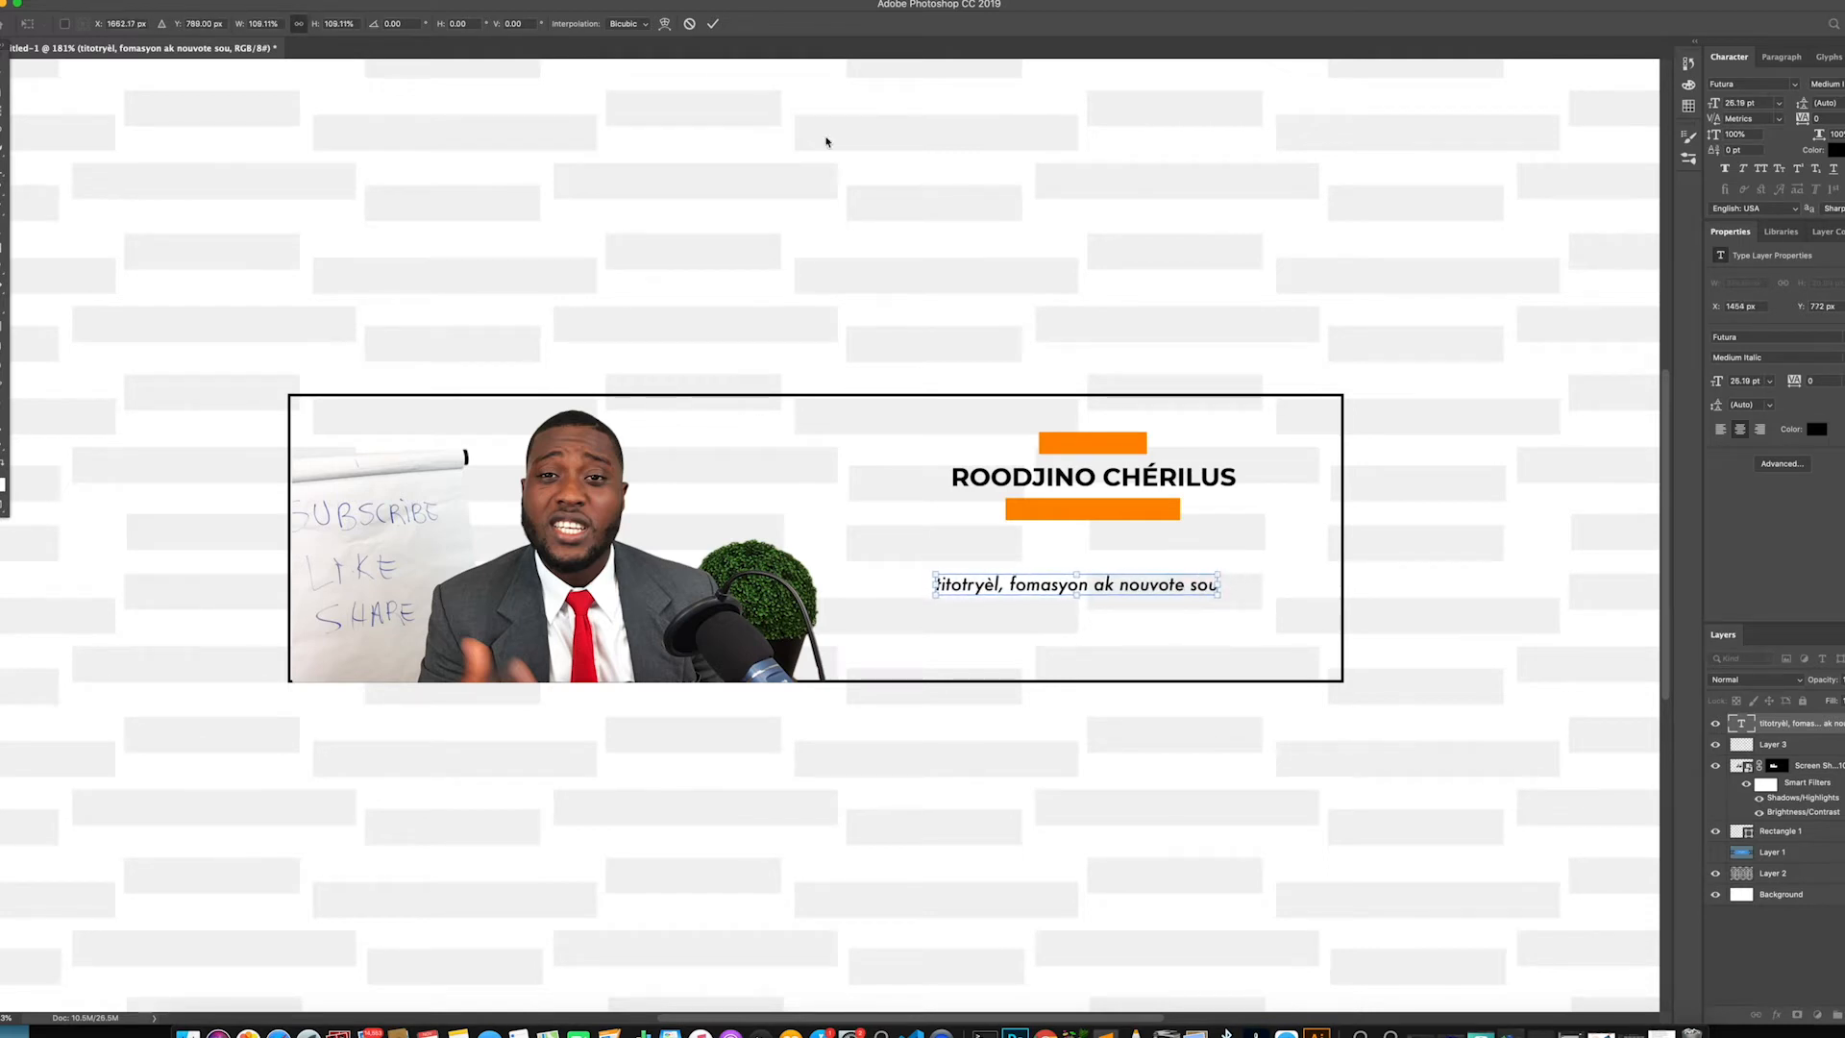
left_click(712, 23)
left_click(1087, 591)
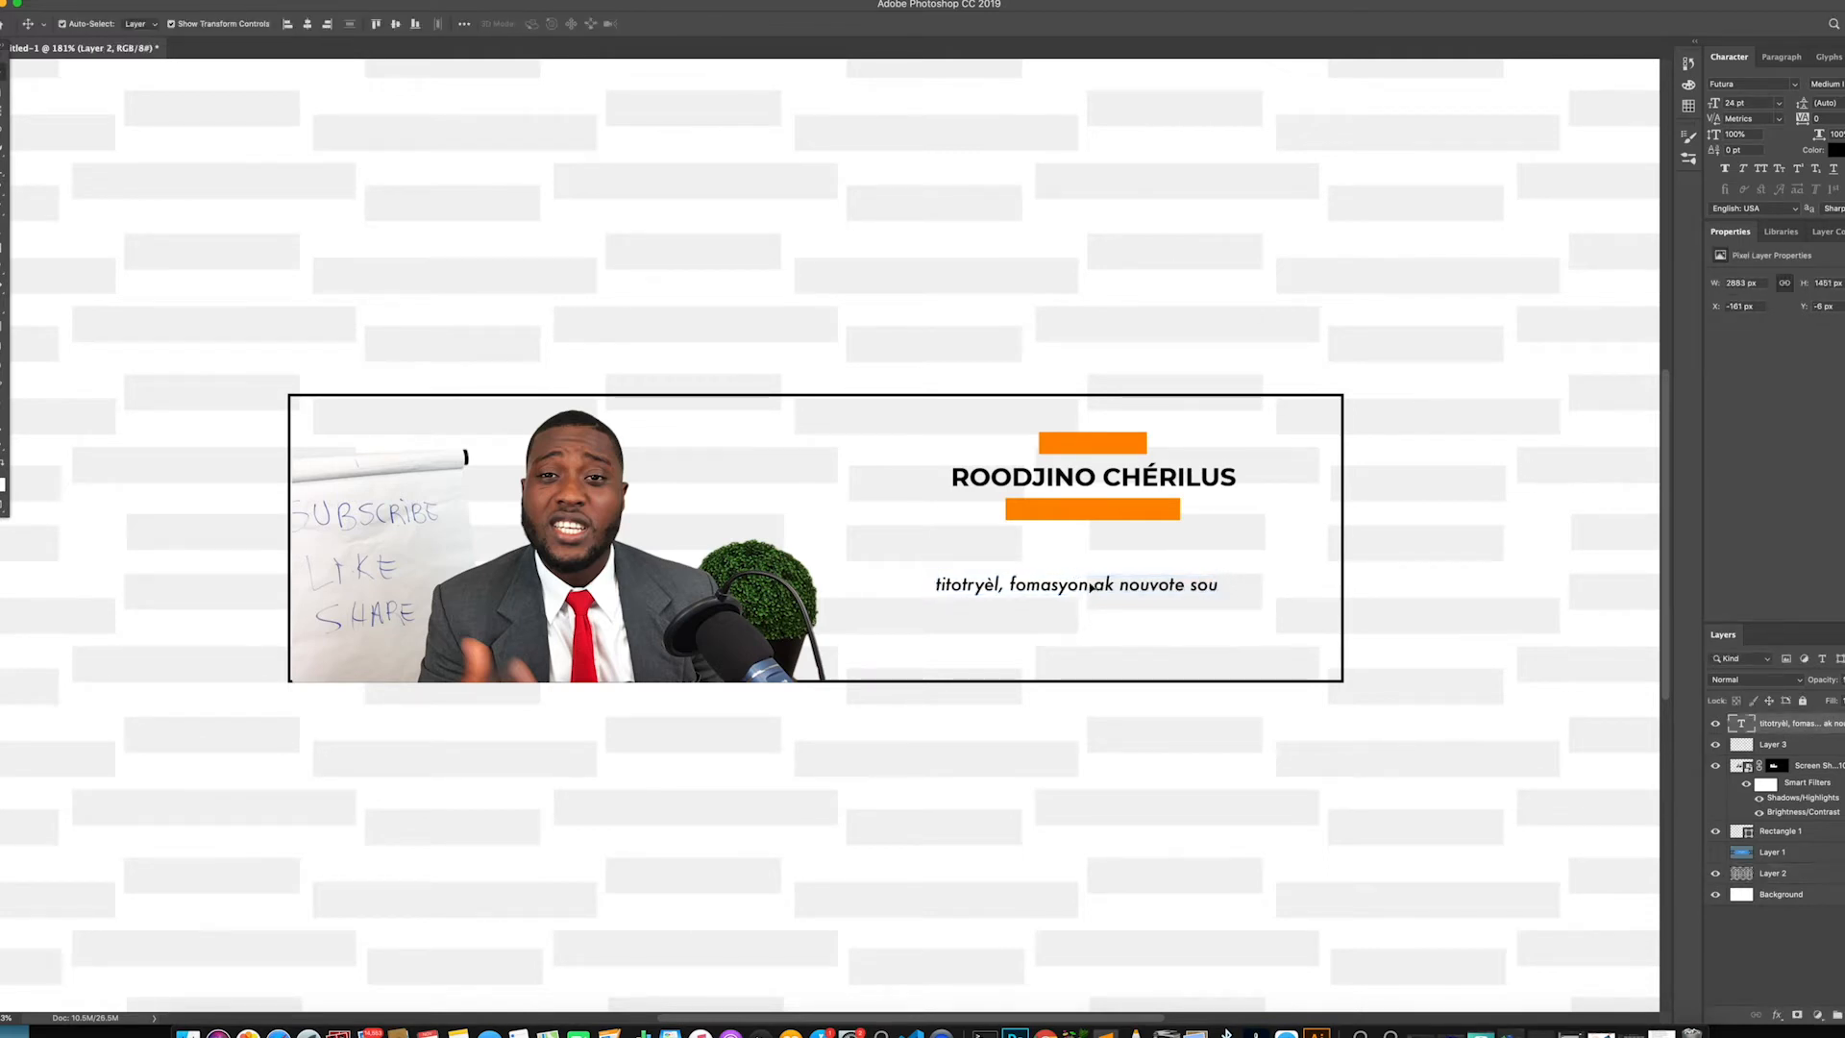
Duplicate the tagline just below itself and replace the copy's text with "Branding - Graphic Design"
left_click(1092, 588)
left_click_drag(1109, 596, 1100, 644, "alt")
double_click(1098, 632)
type("B")
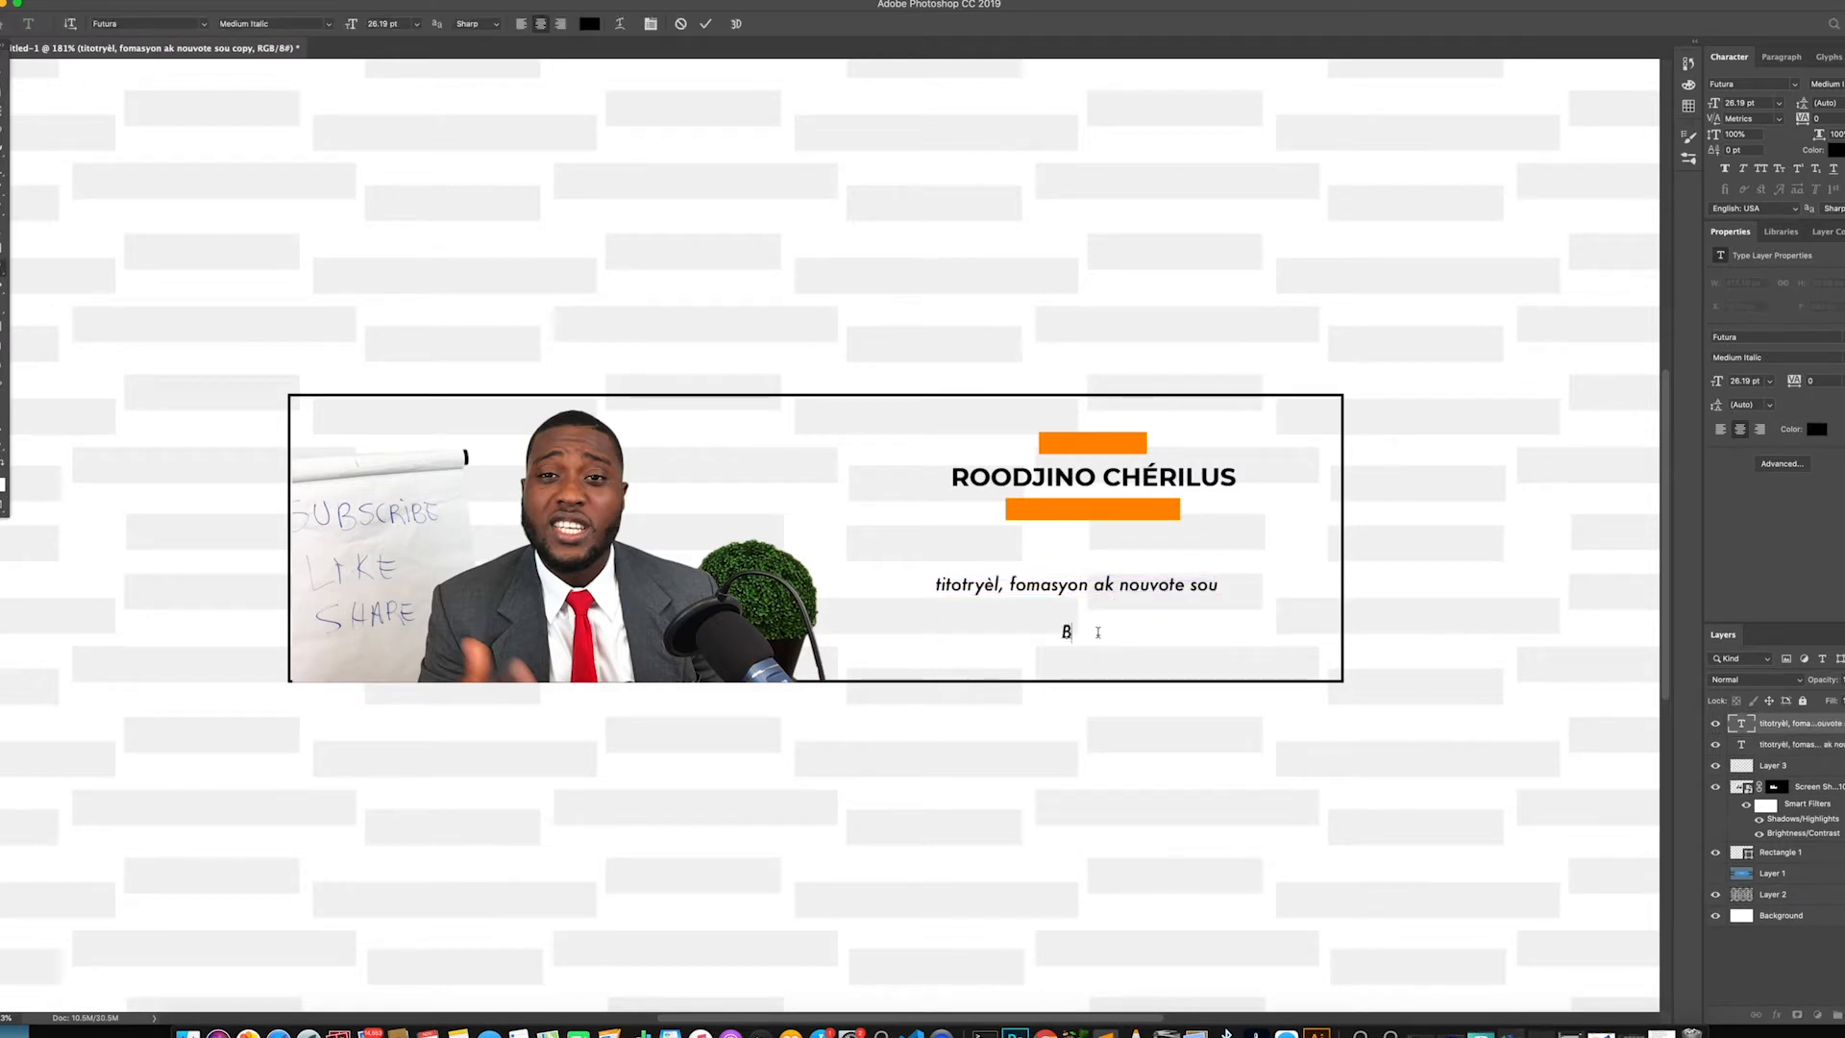
type("randing - Graphic Design")
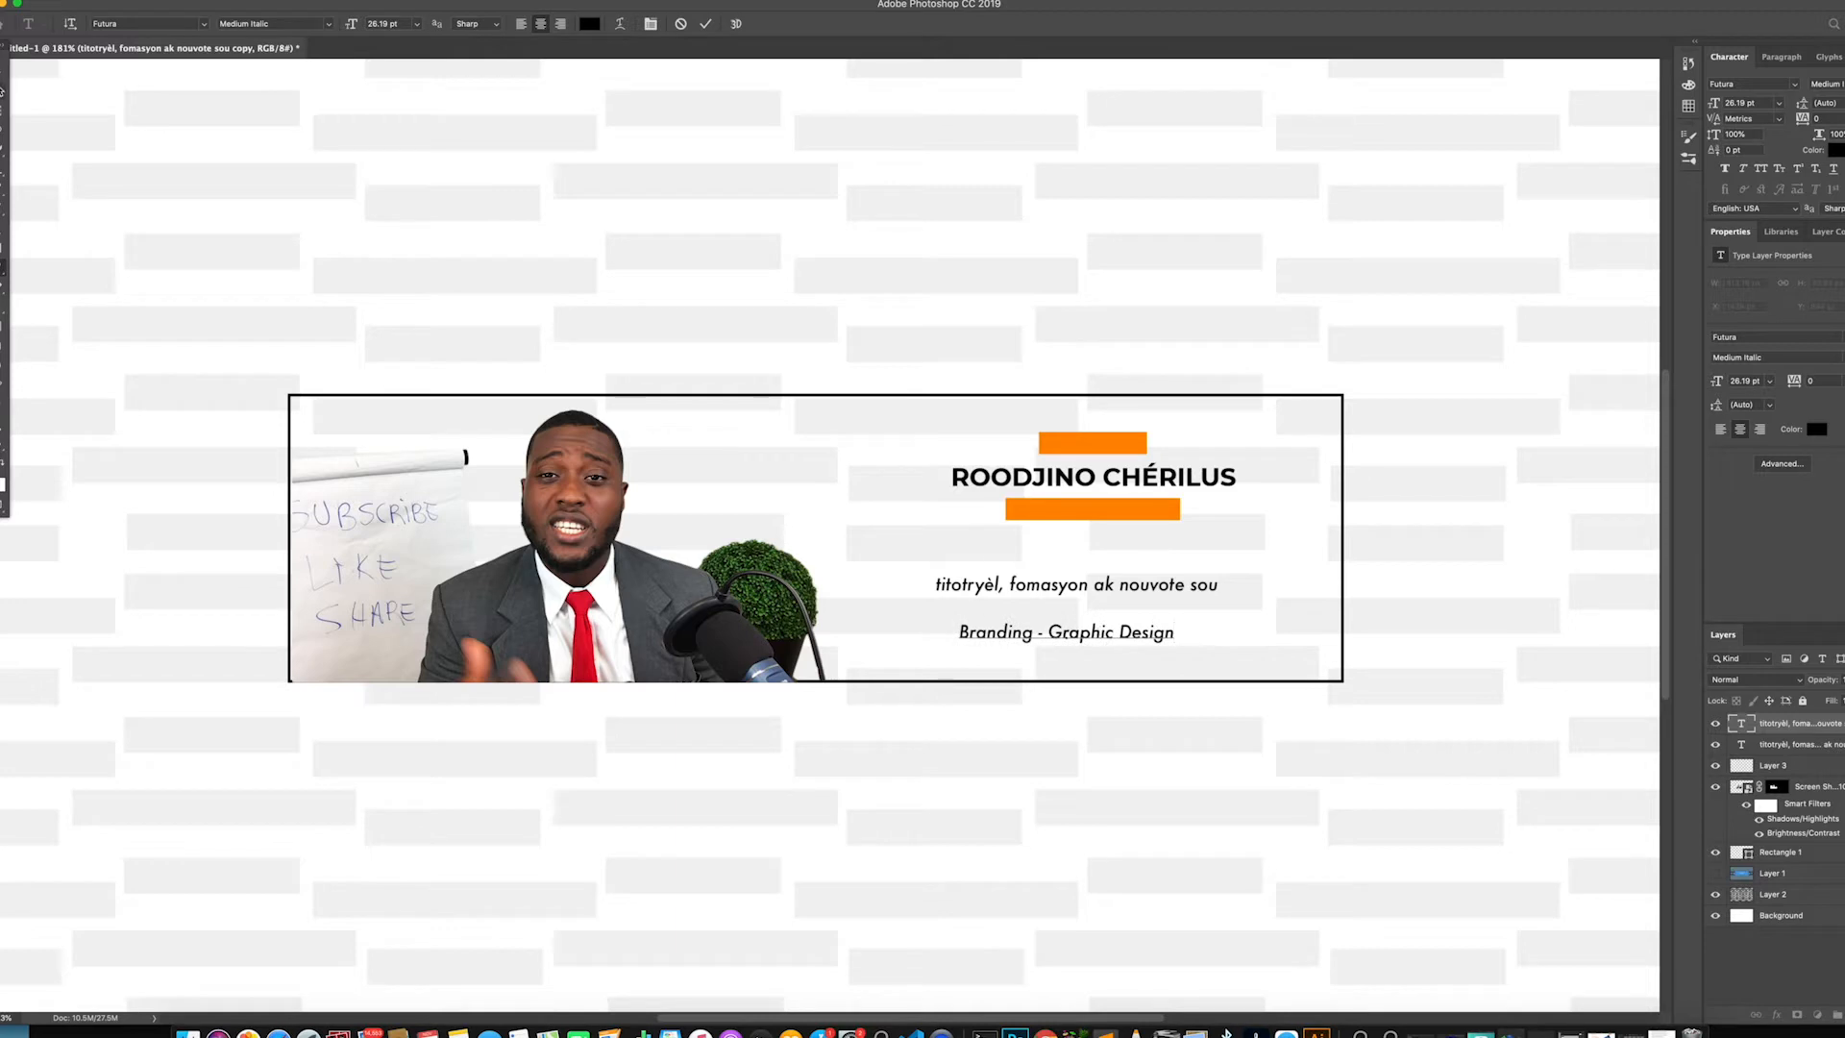
left_click(2, 87)
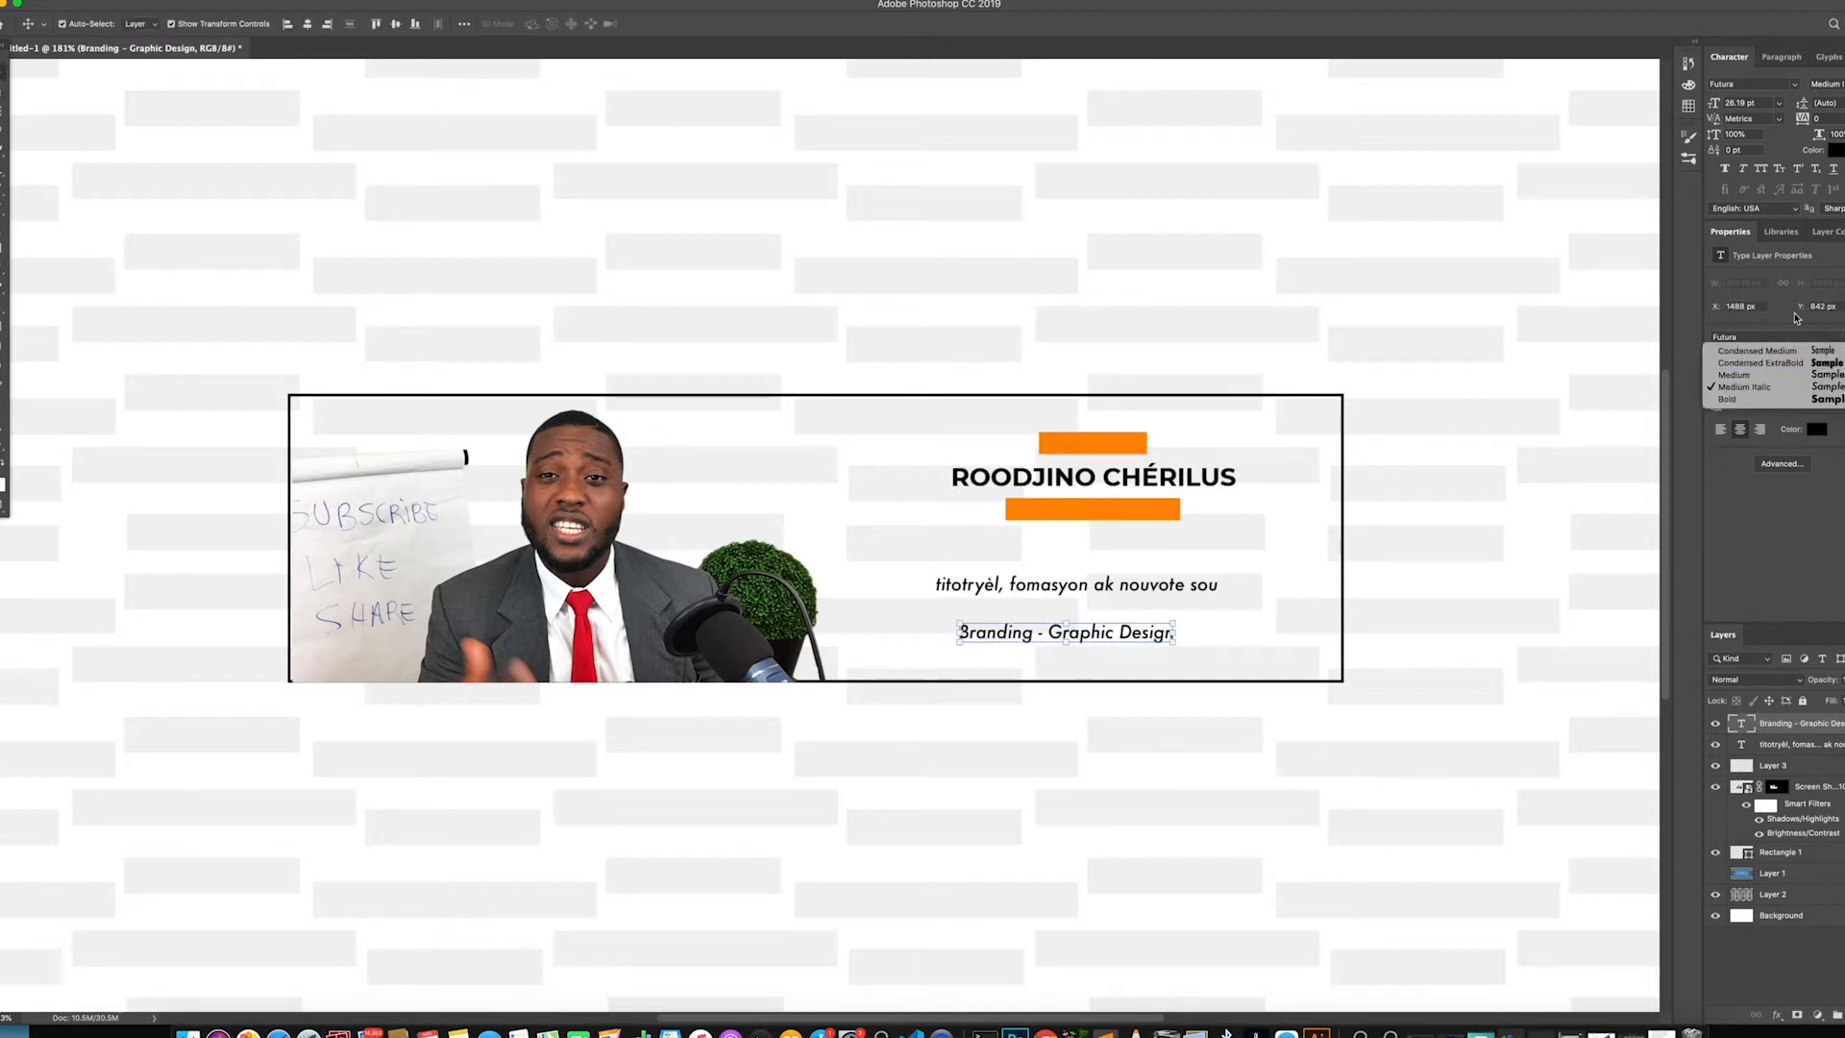
Set the services text to Futura Md BT and add a second line reading "Web Devlopment - Freelancing"
left_click(1839, 342)
left_click(1651, 397)
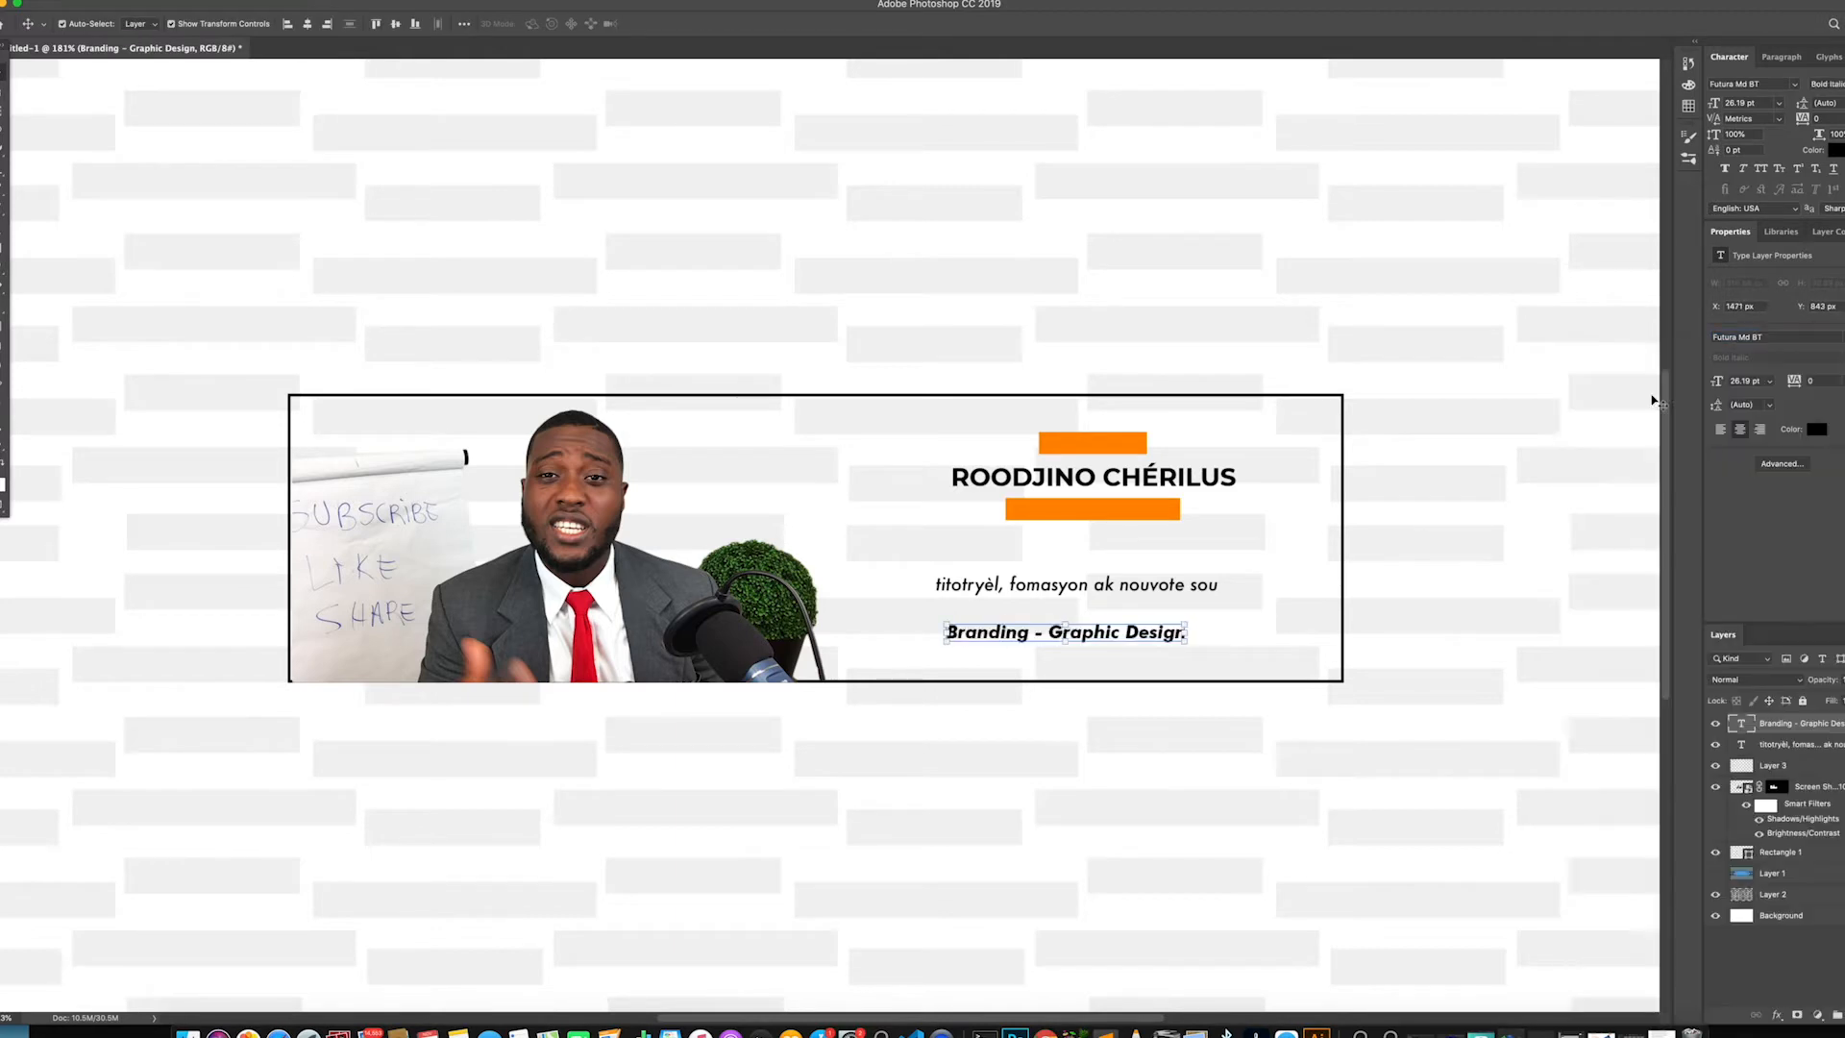
double_click(1156, 635)
left_click(1182, 634)
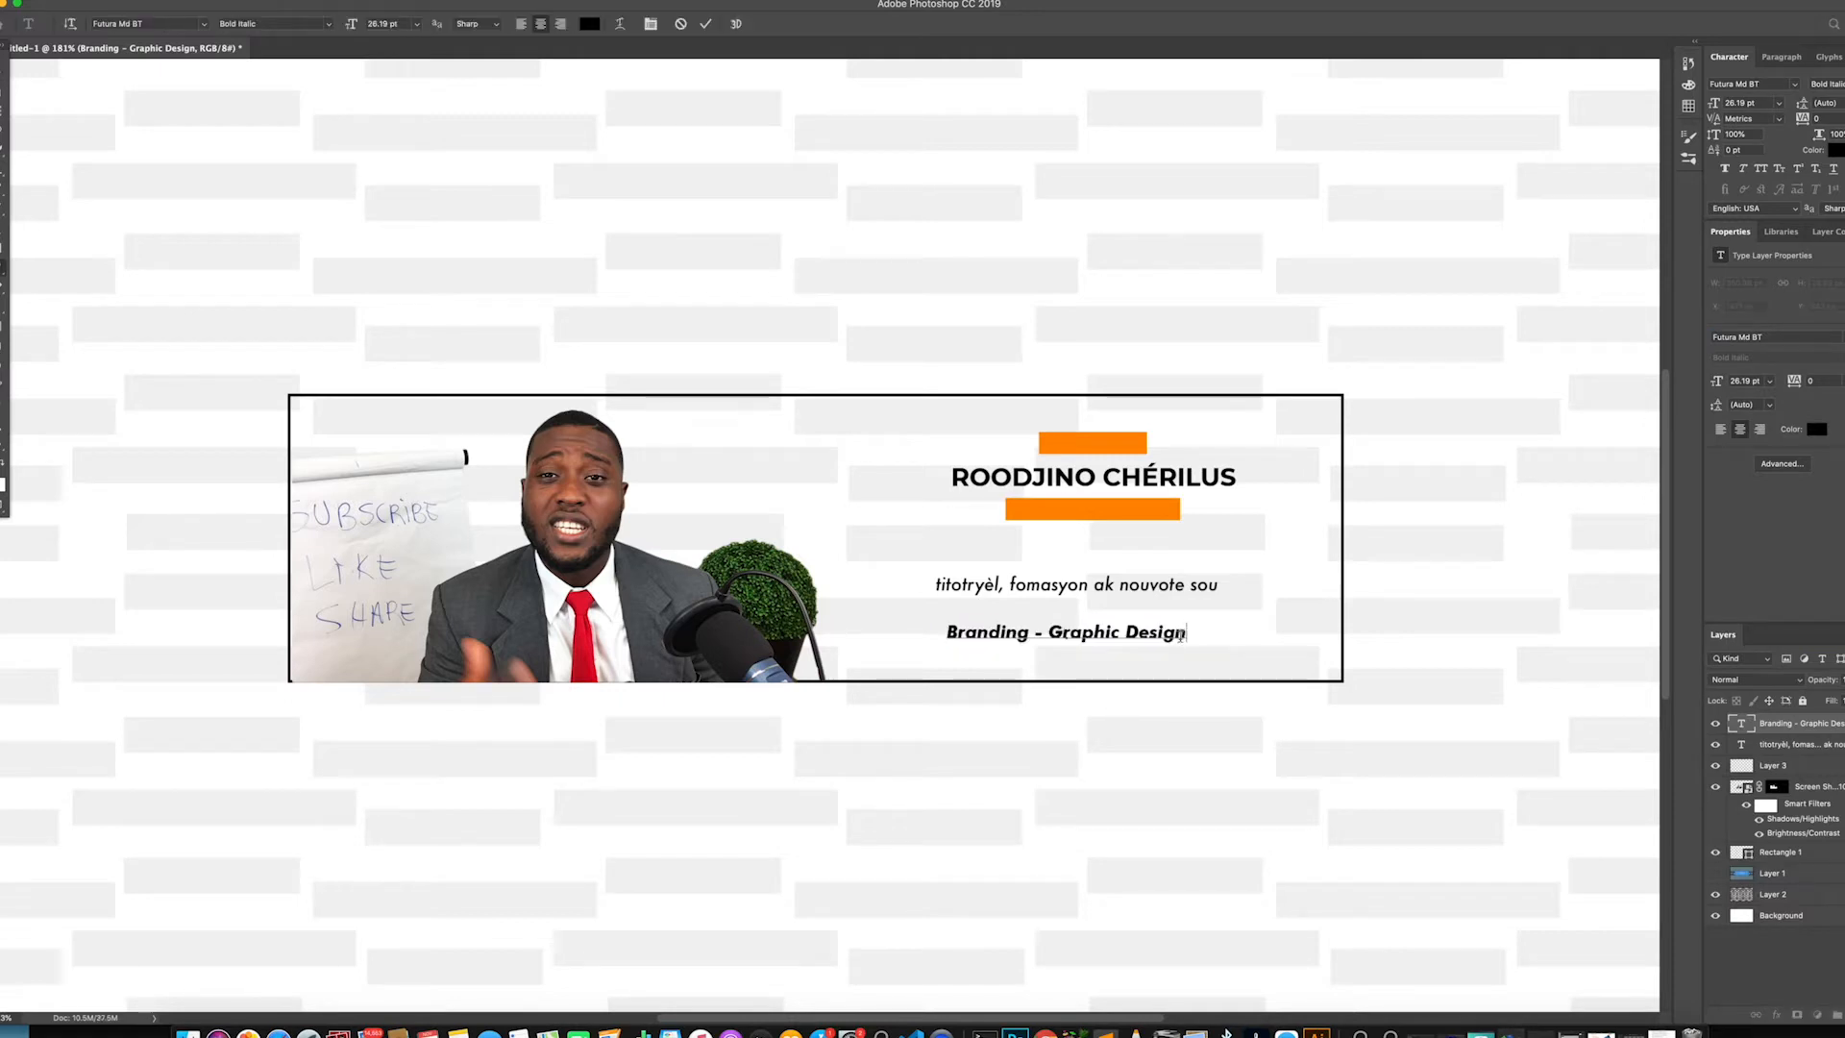
key("Return")
type("Web Devlopment -")
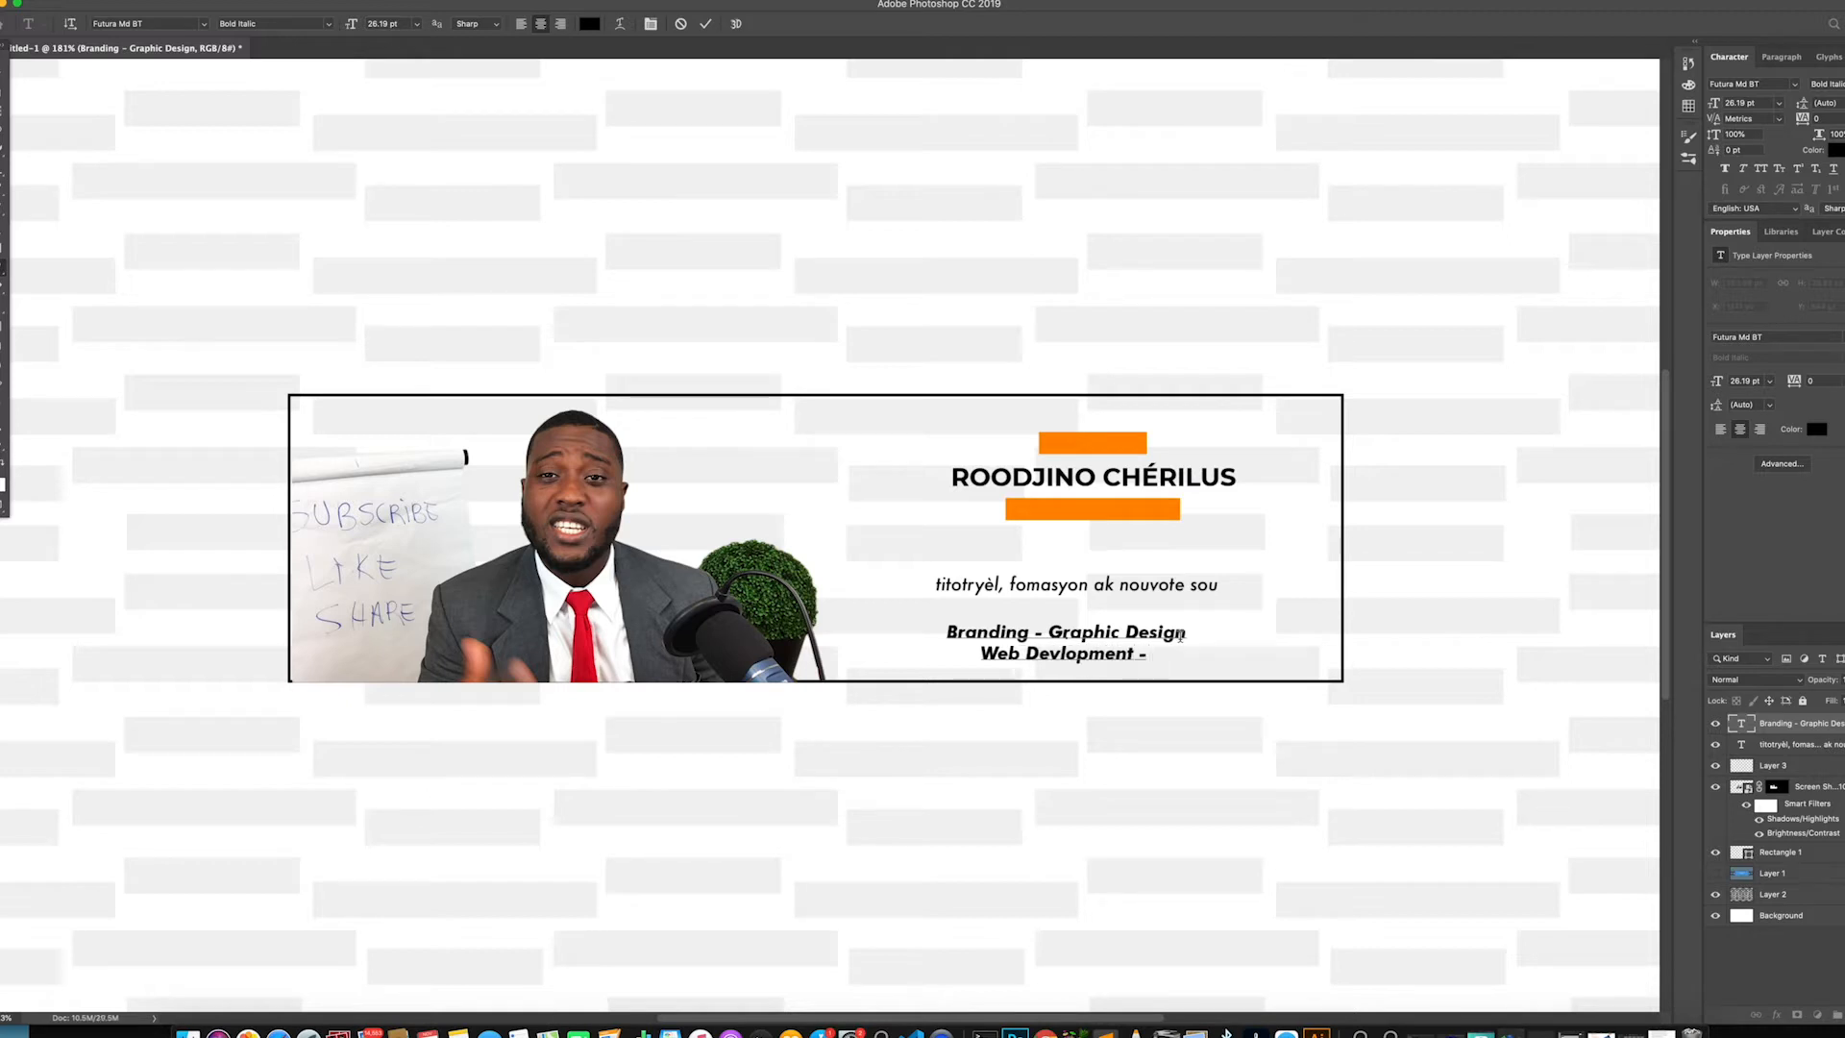
type(" Fr")
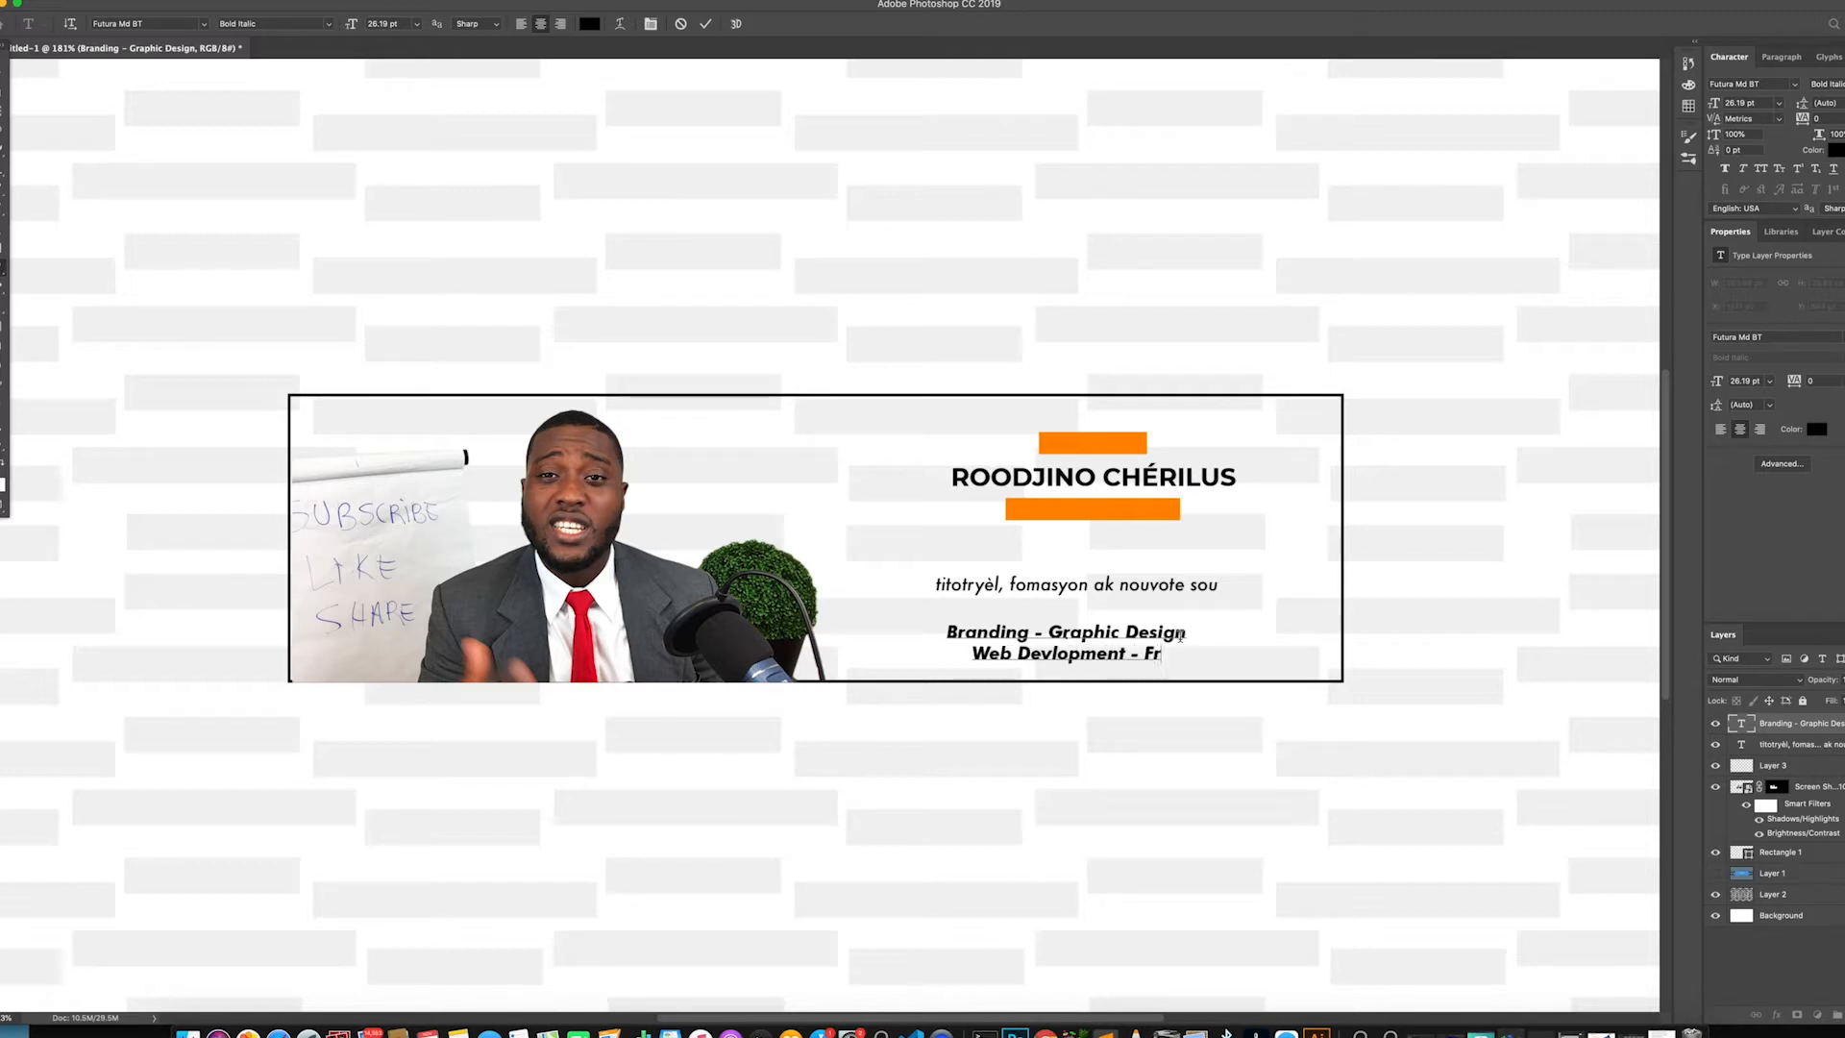
type("eelancing")
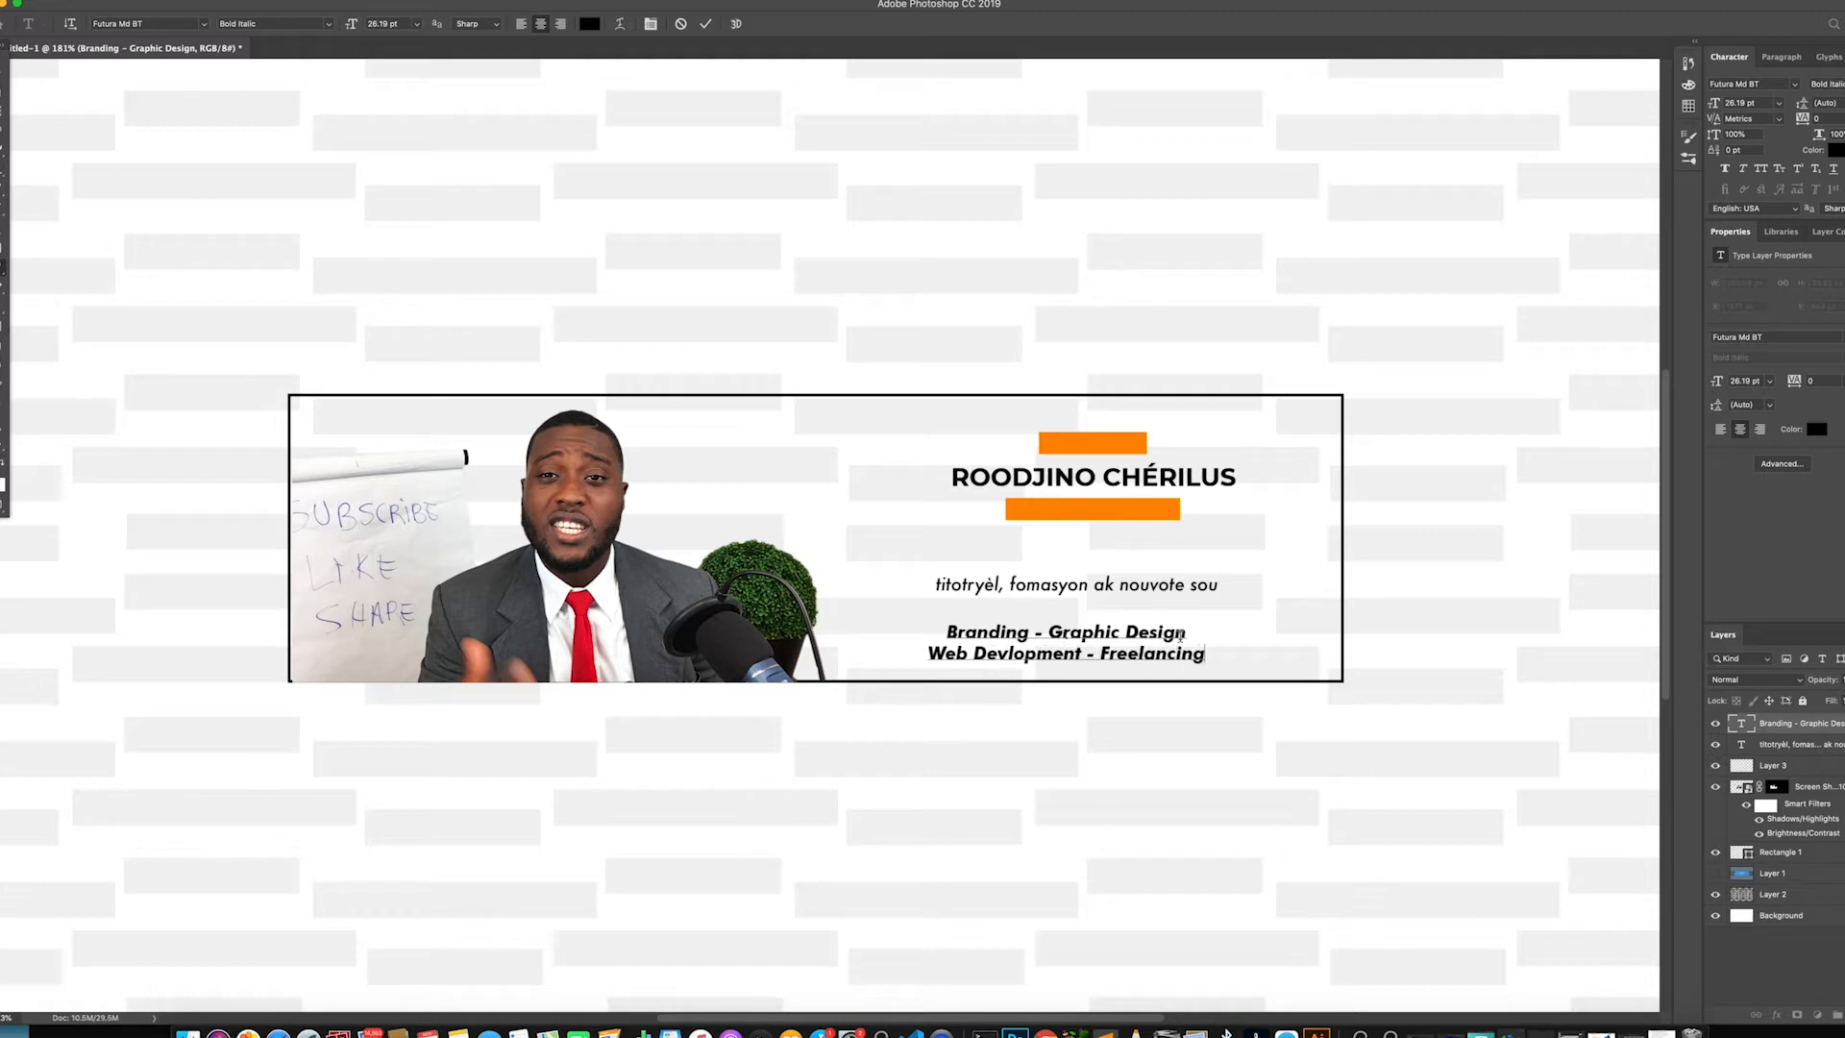
left_click(3, 75)
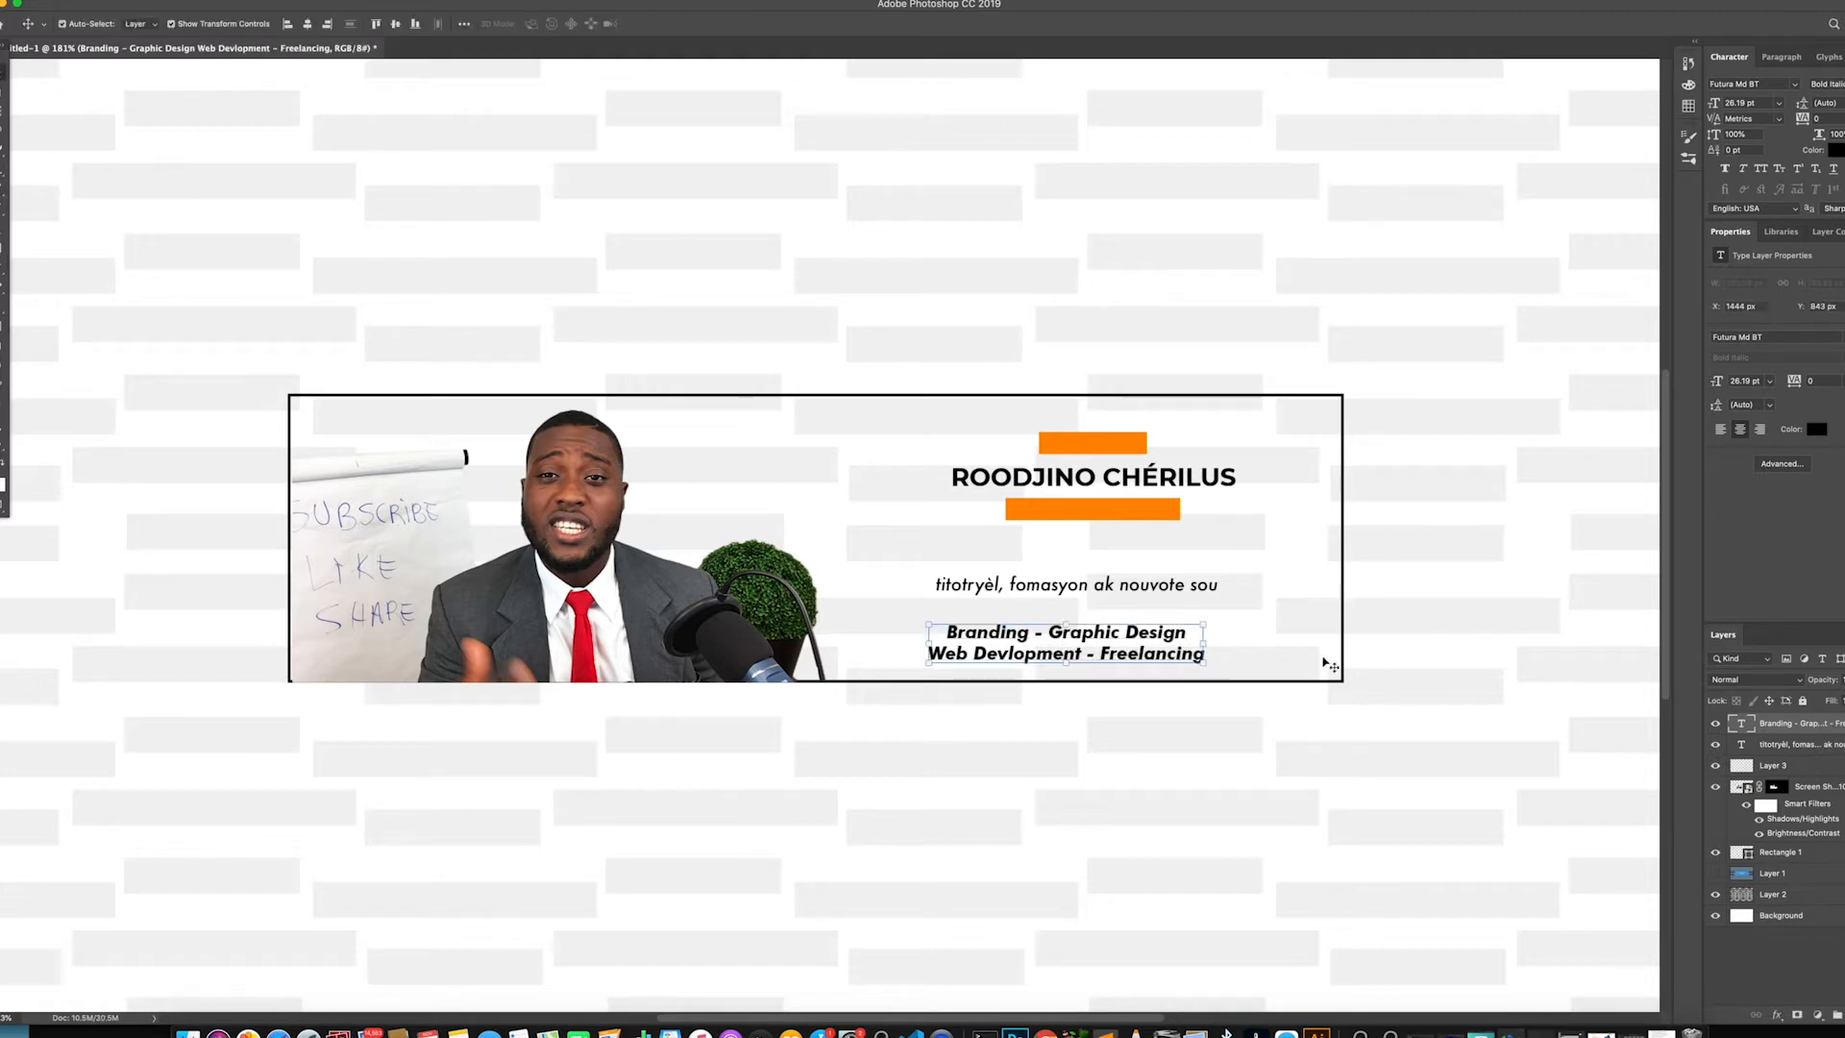
Scale the two-line services text to about 112% and align the logo, tagline and services text in one column
mouse_move(1205, 664)
left_mouse_down()
mouse_move(1221, 666)
mouse_move(1185, 653)
left_mouse_up()
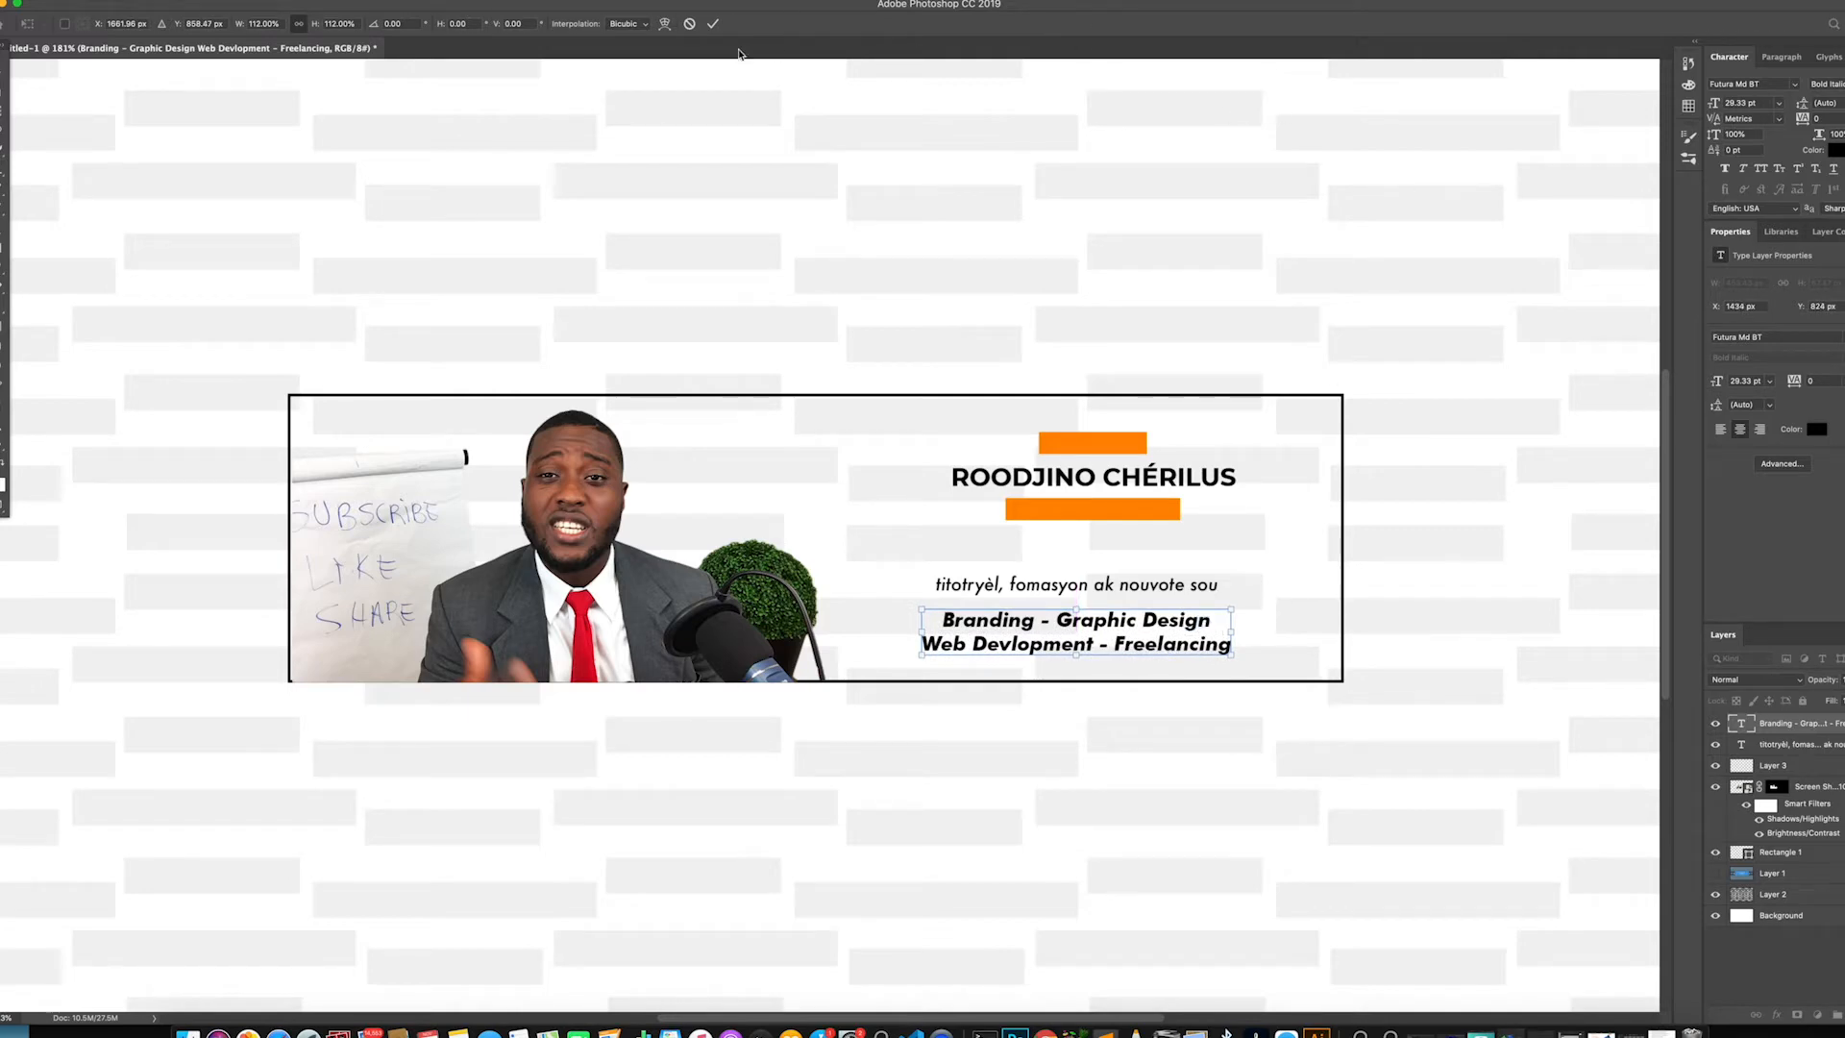
left_click(712, 23)
left_click(1090, 513)
left_click_drag(1090, 513, 1065, 513)
left_click_drag(1108, 586, 1115, 619)
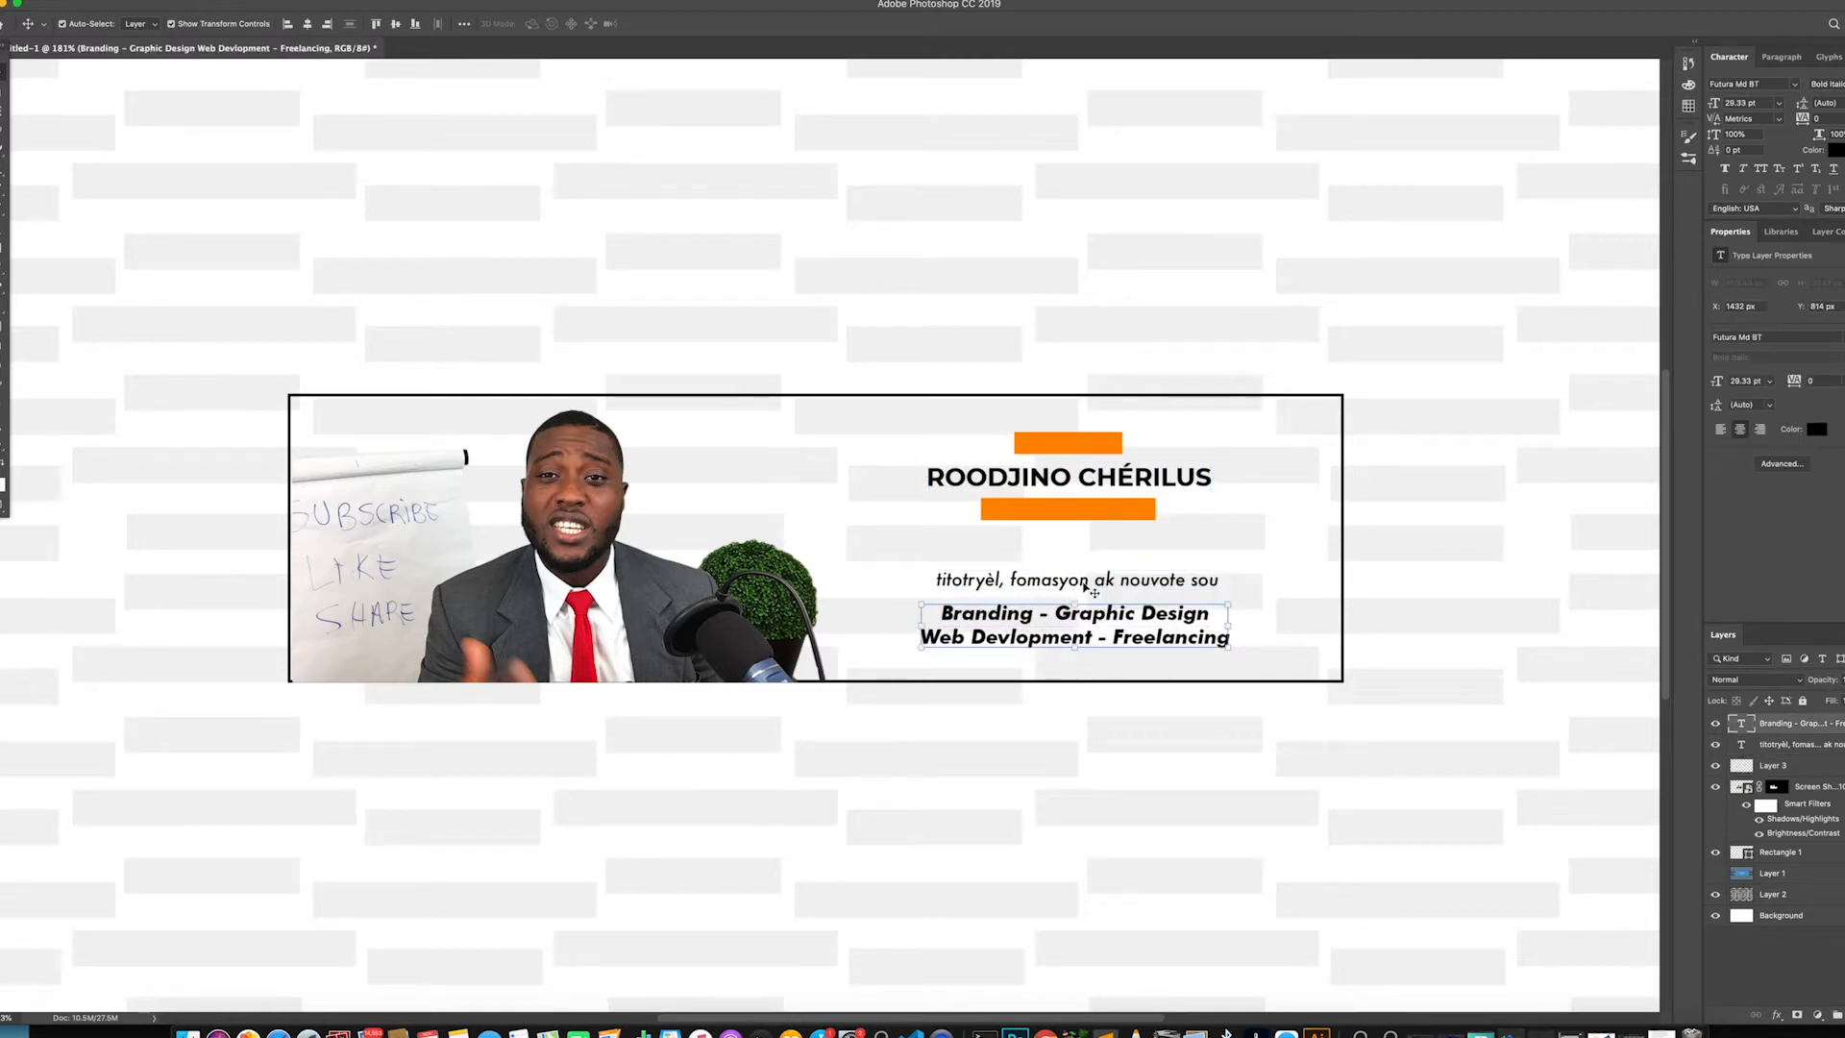
Correct the tagline to read "titoryèl, fomasyon ak nouvote sou:" with a closing colon
left_click(1106, 582)
double_click(962, 584)
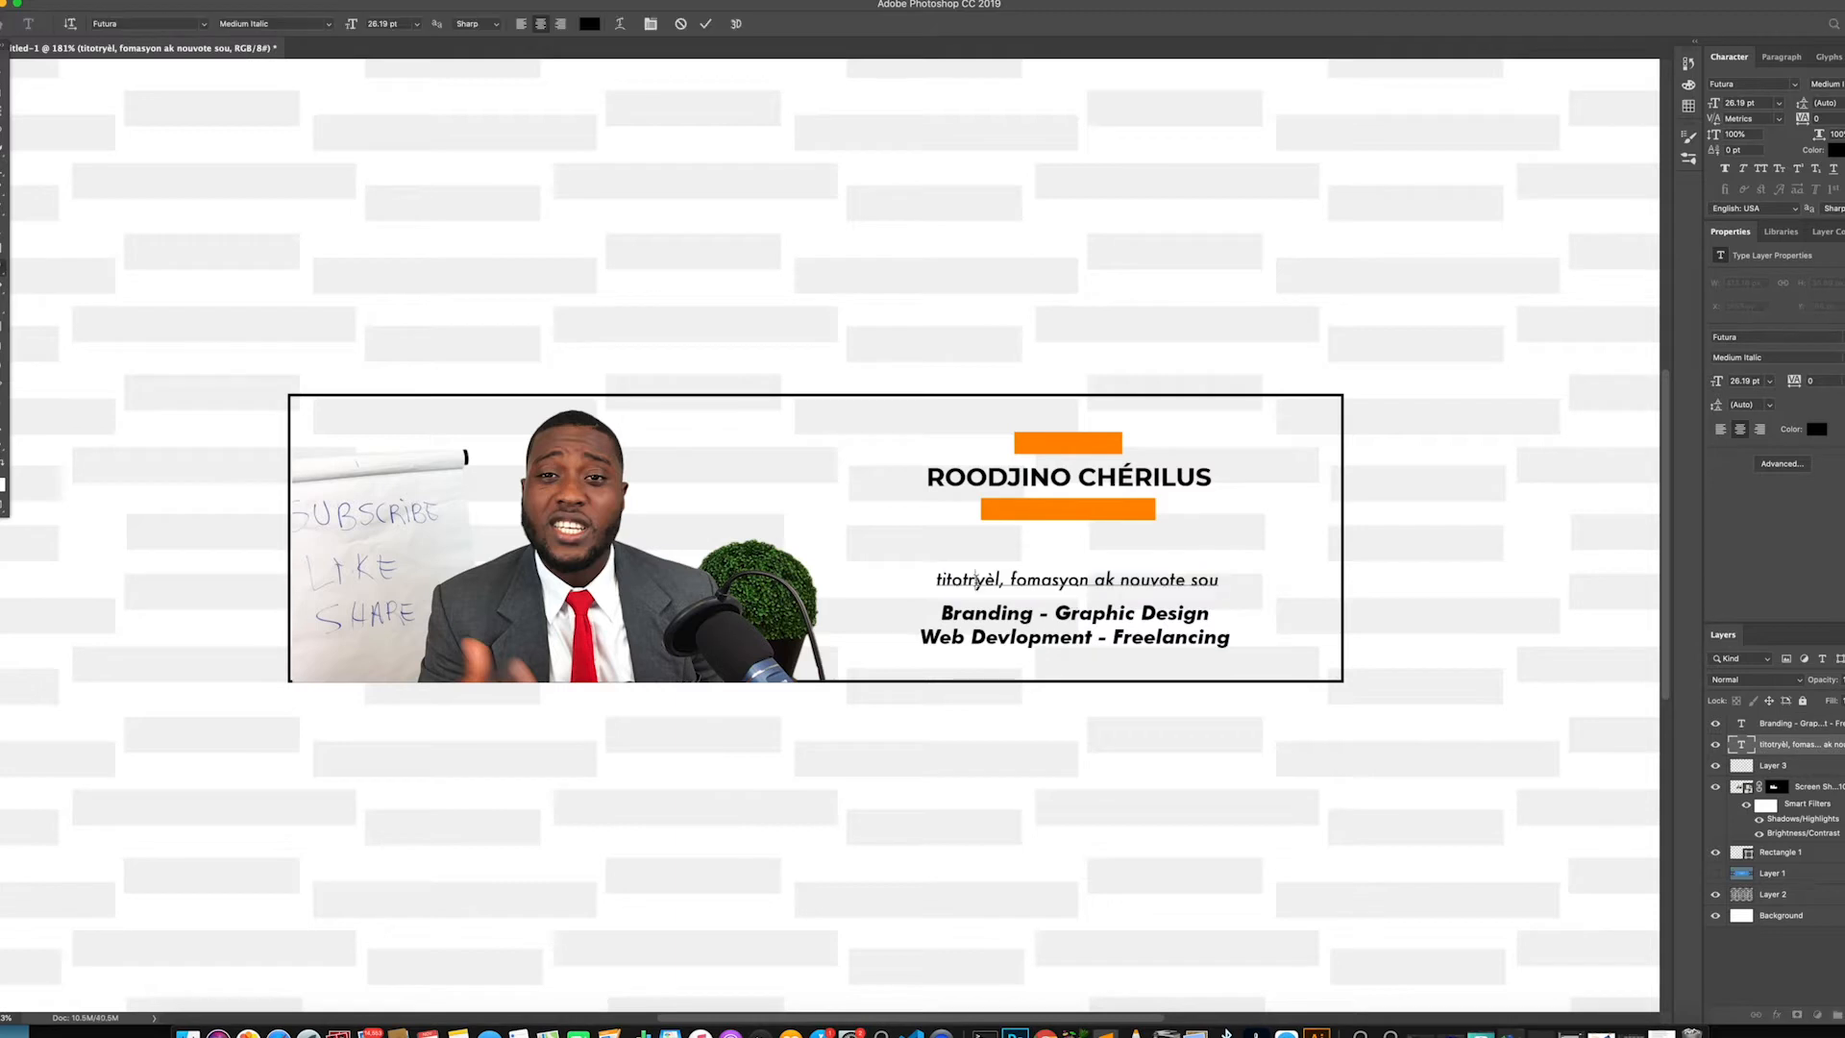
key("BackSpace")
key("BackSpace")
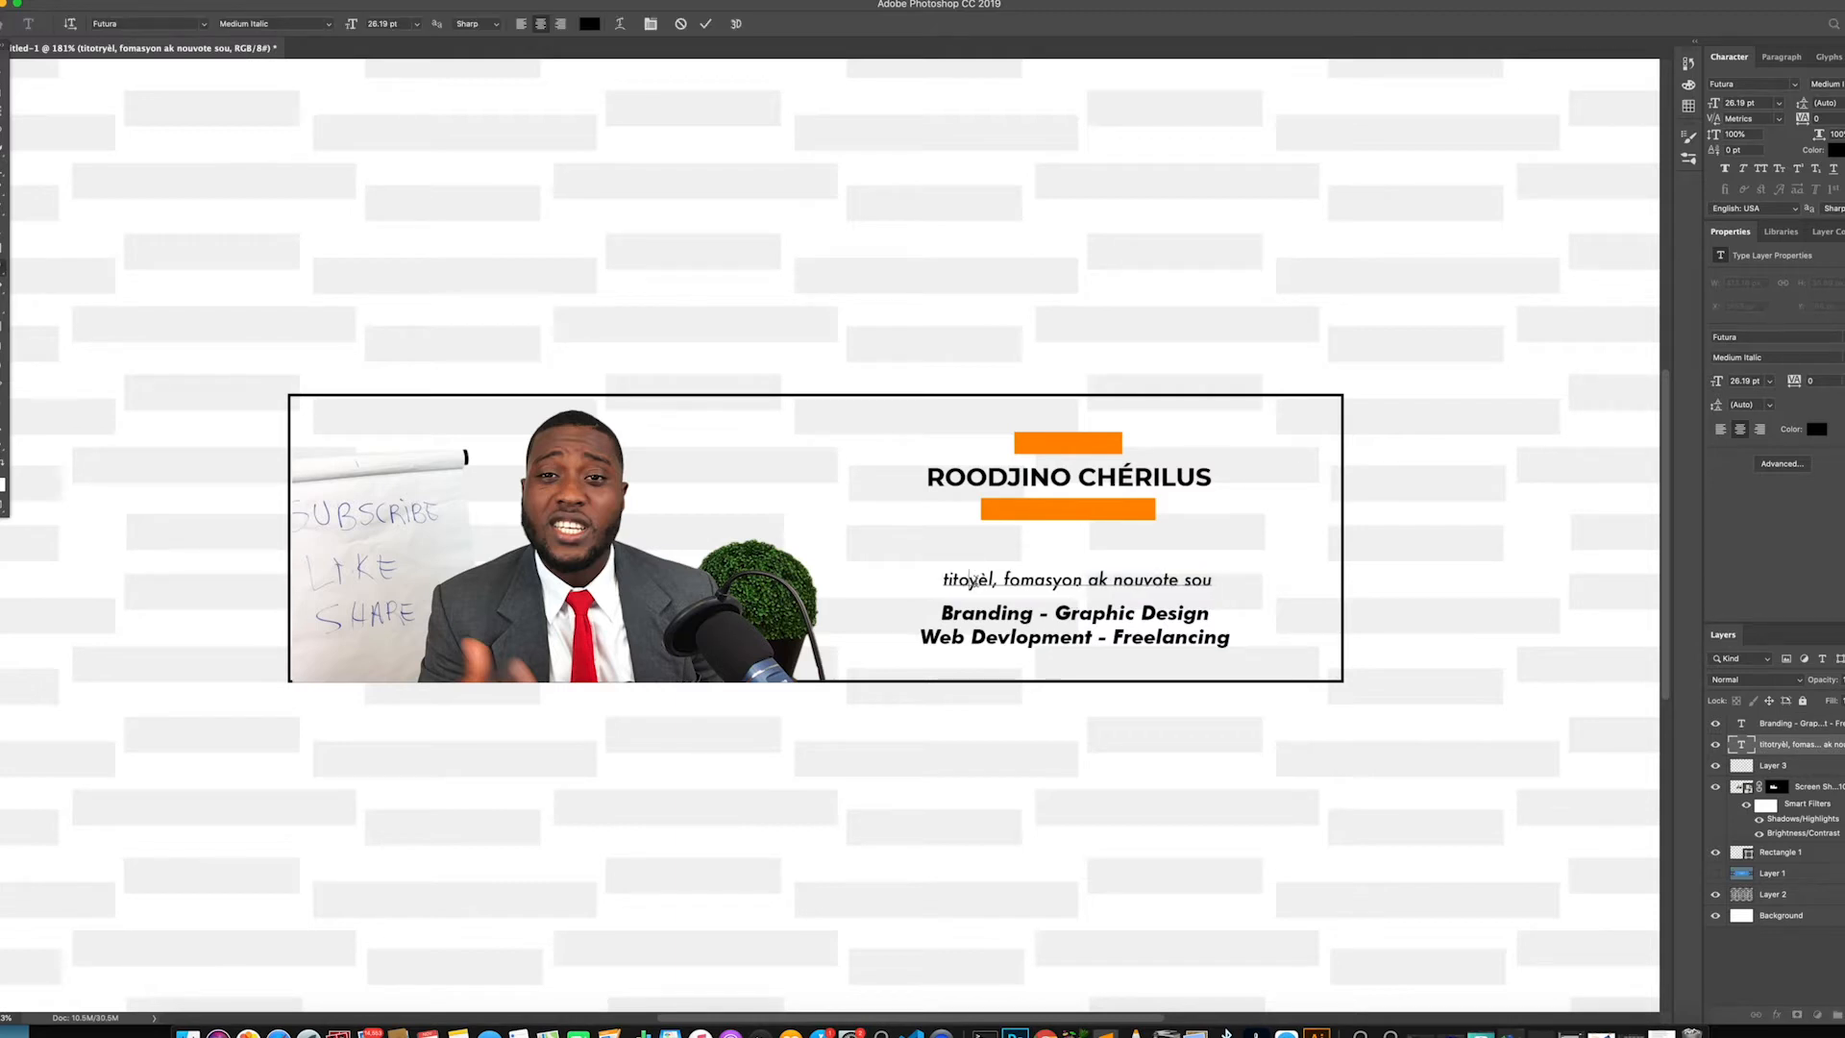
type("r")
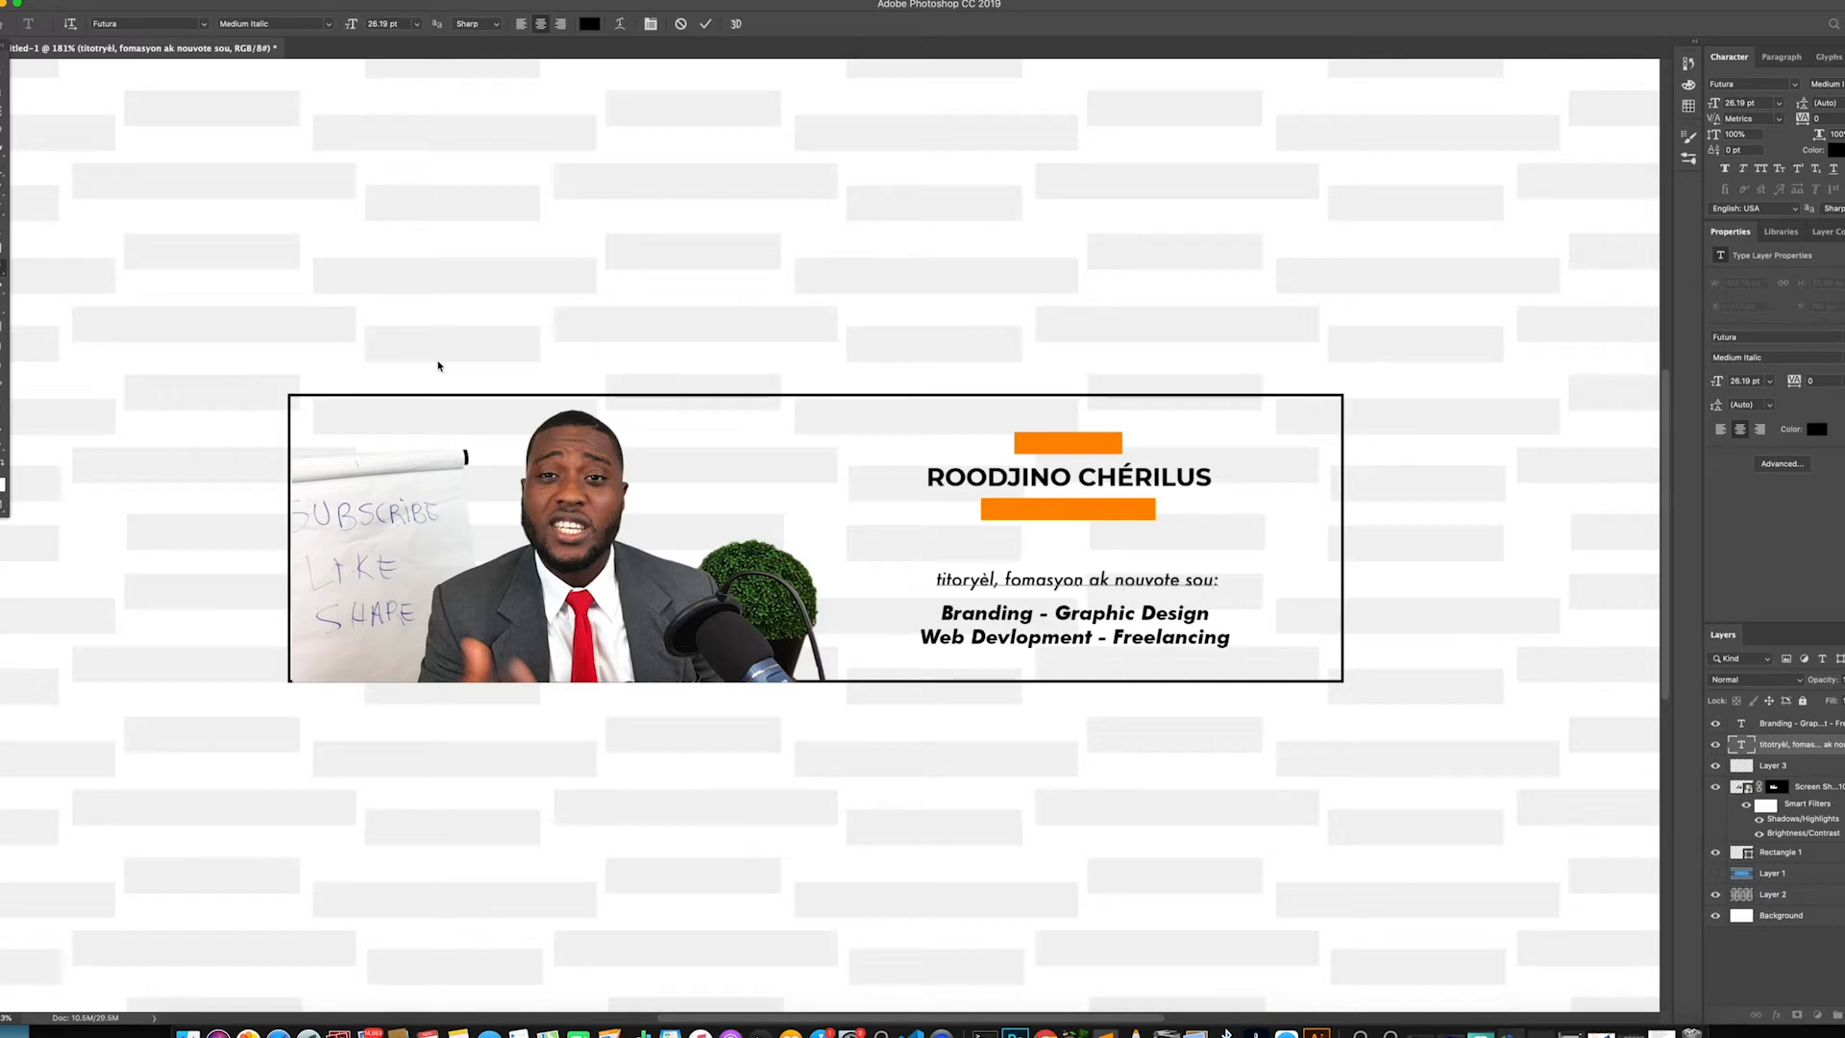
left_click(3, 72)
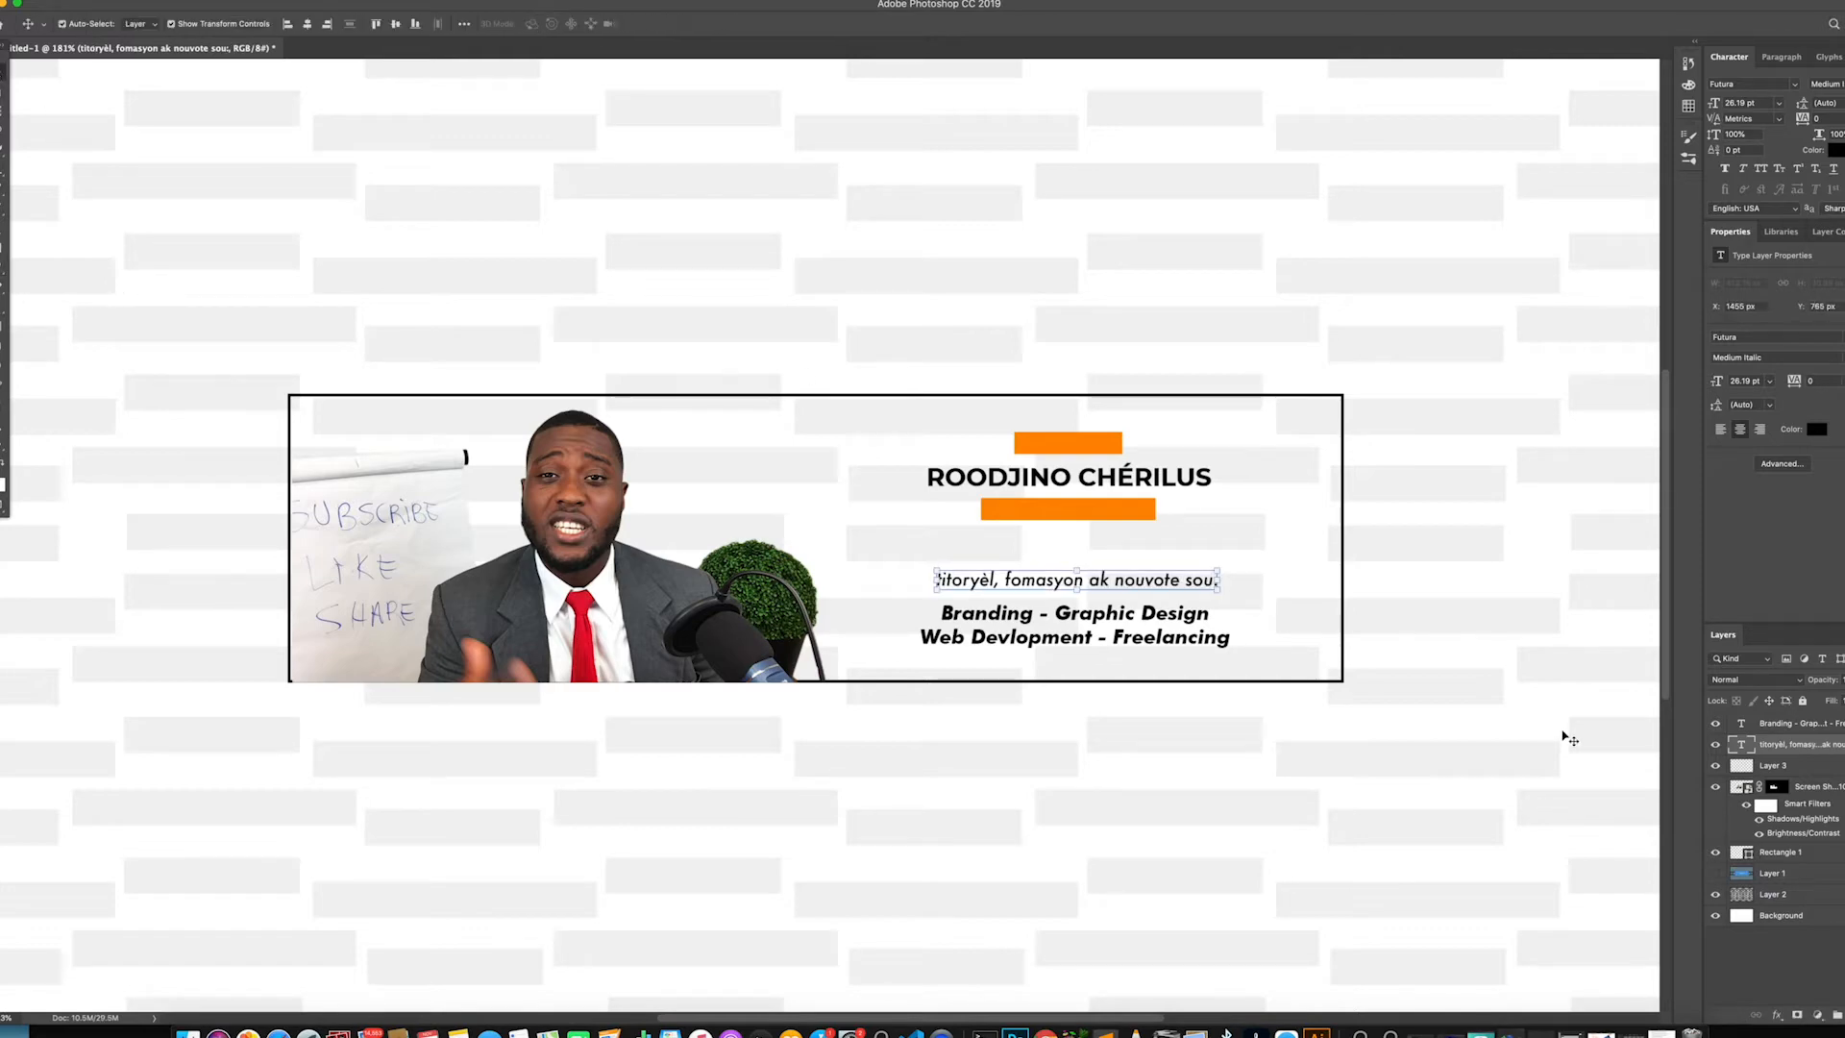
left_click(1579, 339)
Move the tagline slightly up towards the logo and enlarge the services text to about 31.08 pt
left_click(1096, 582)
left_click_drag(1095, 582, 1096, 572)
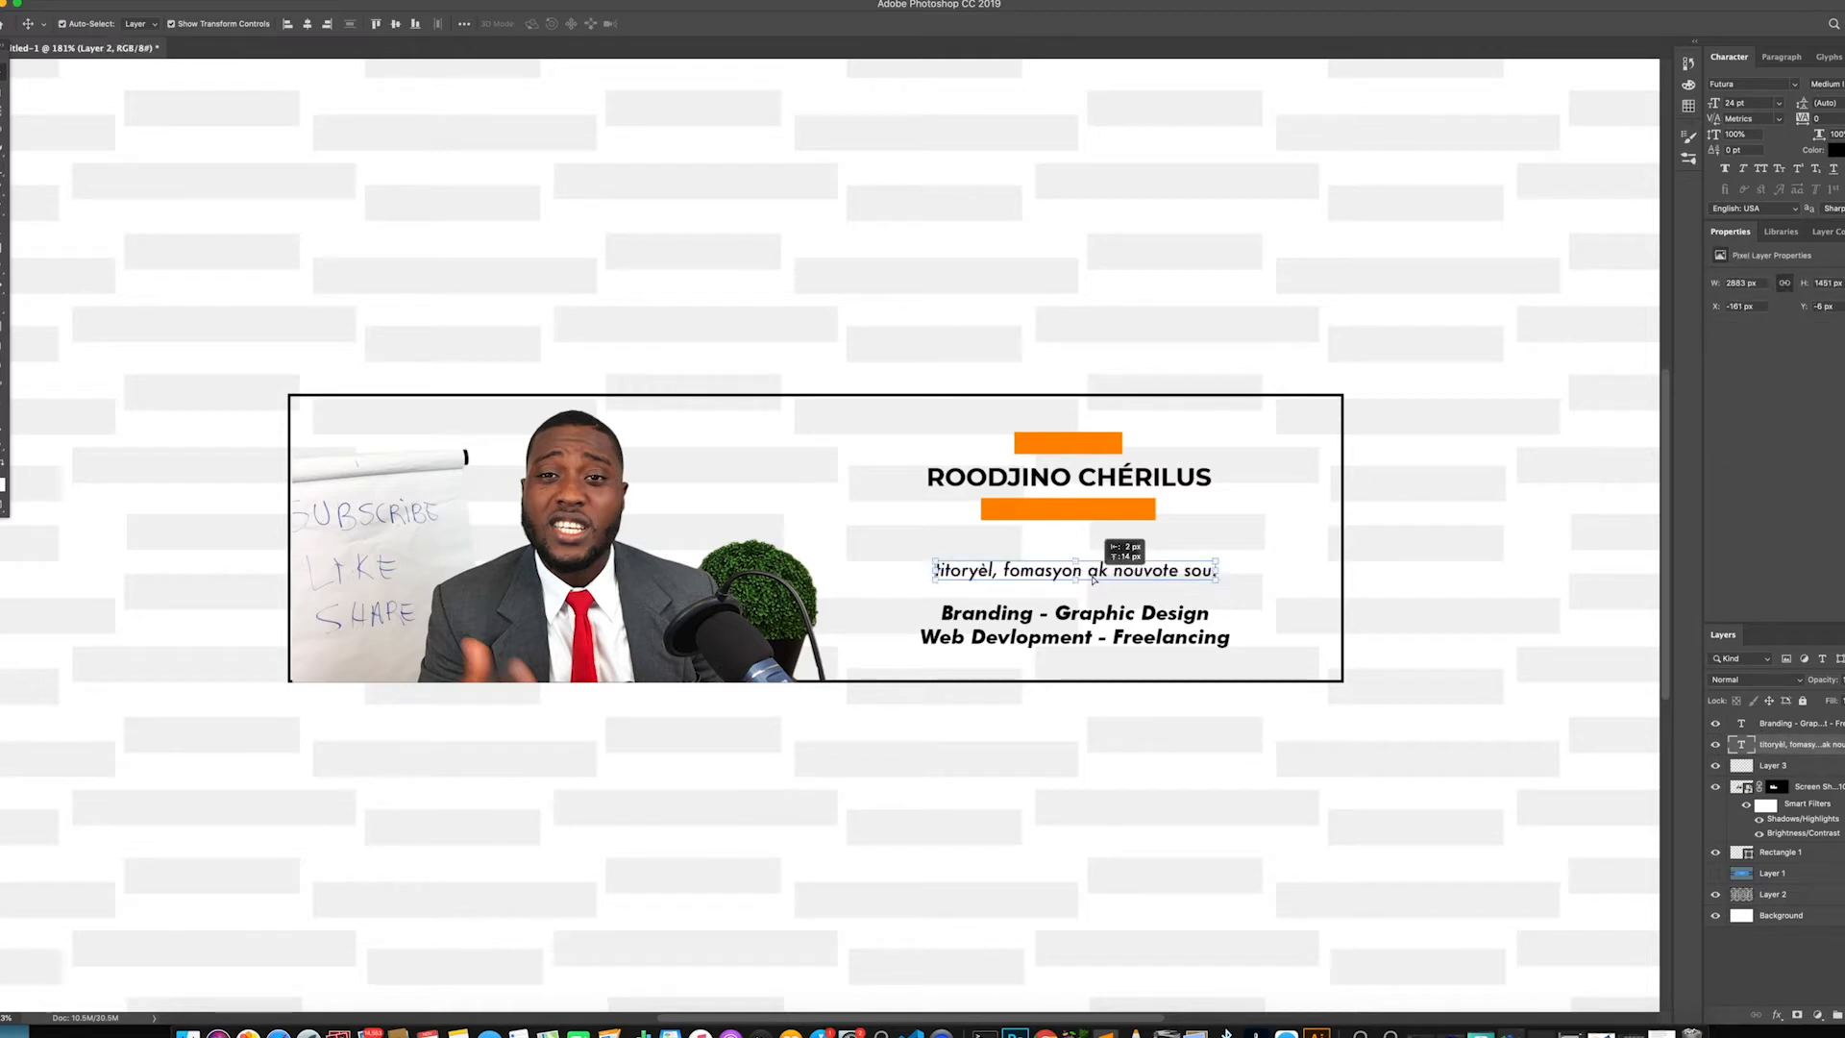
left_click(1131, 622)
left_click_drag(1232, 651, 1239, 652)
key("Return")
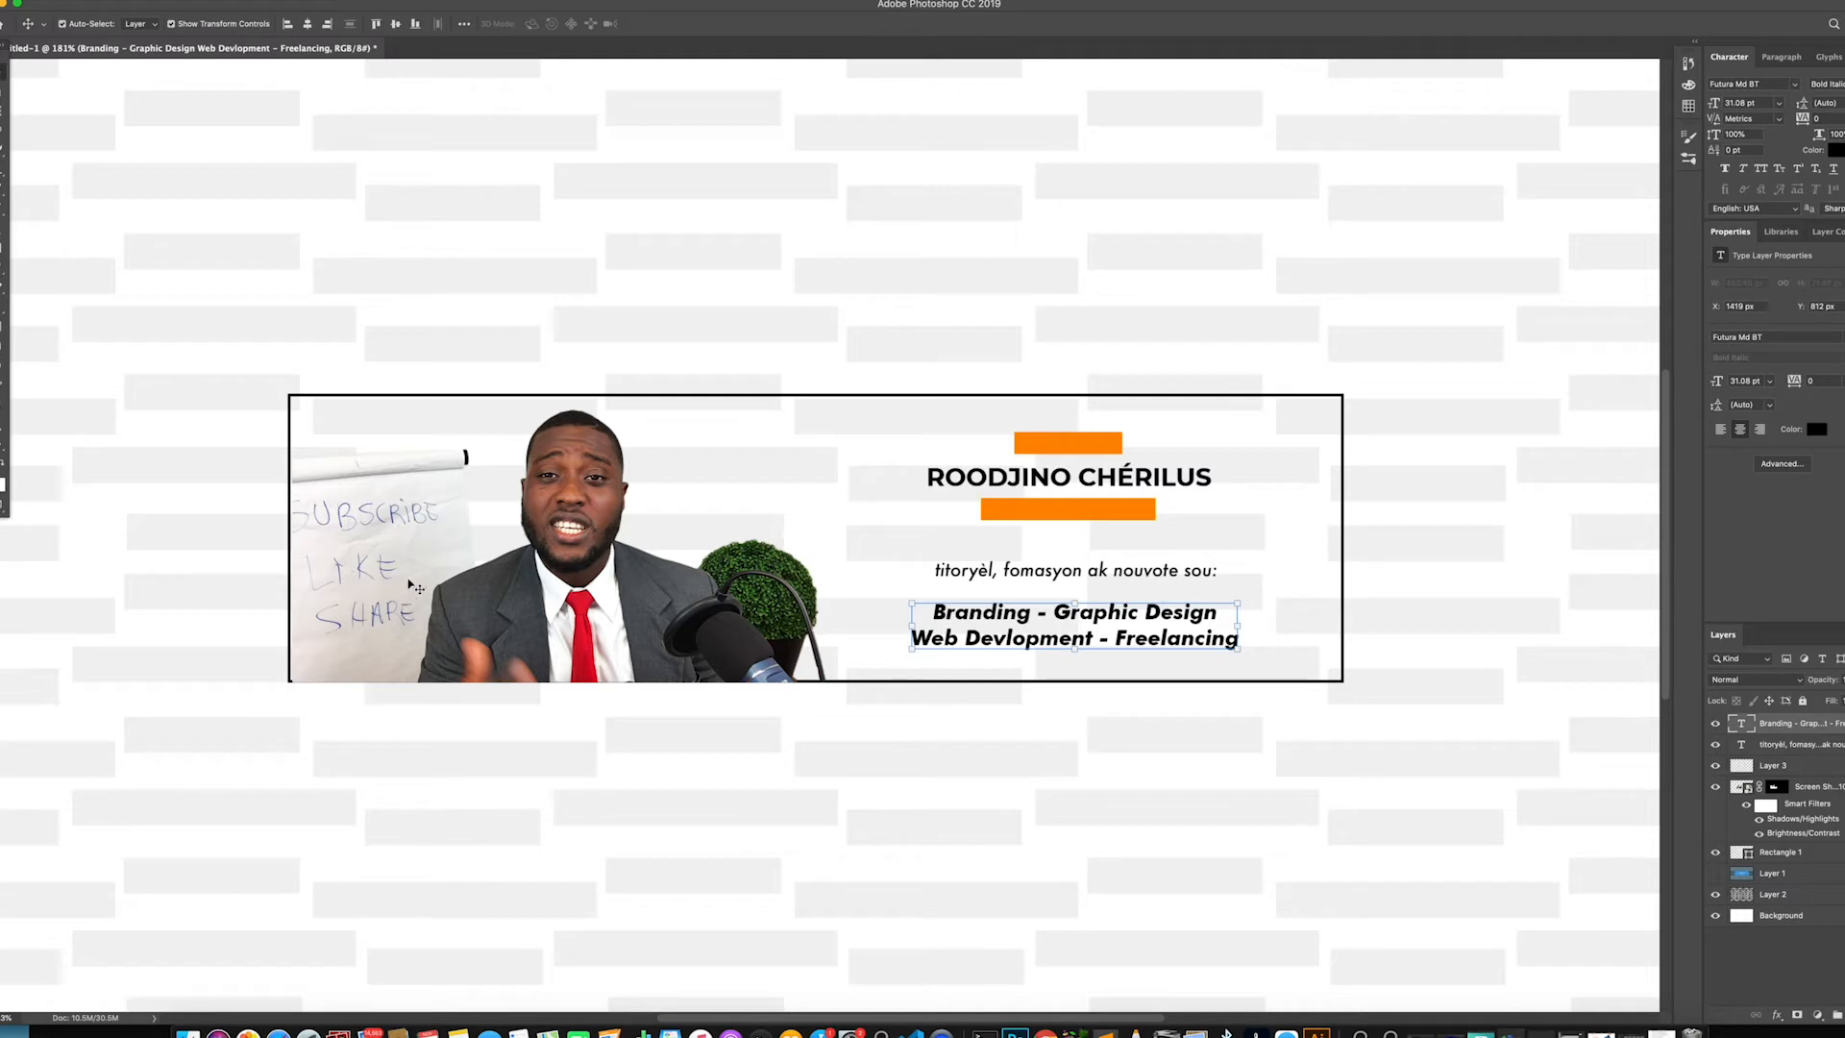
left_click(368, 555)
left_click(536, 804)
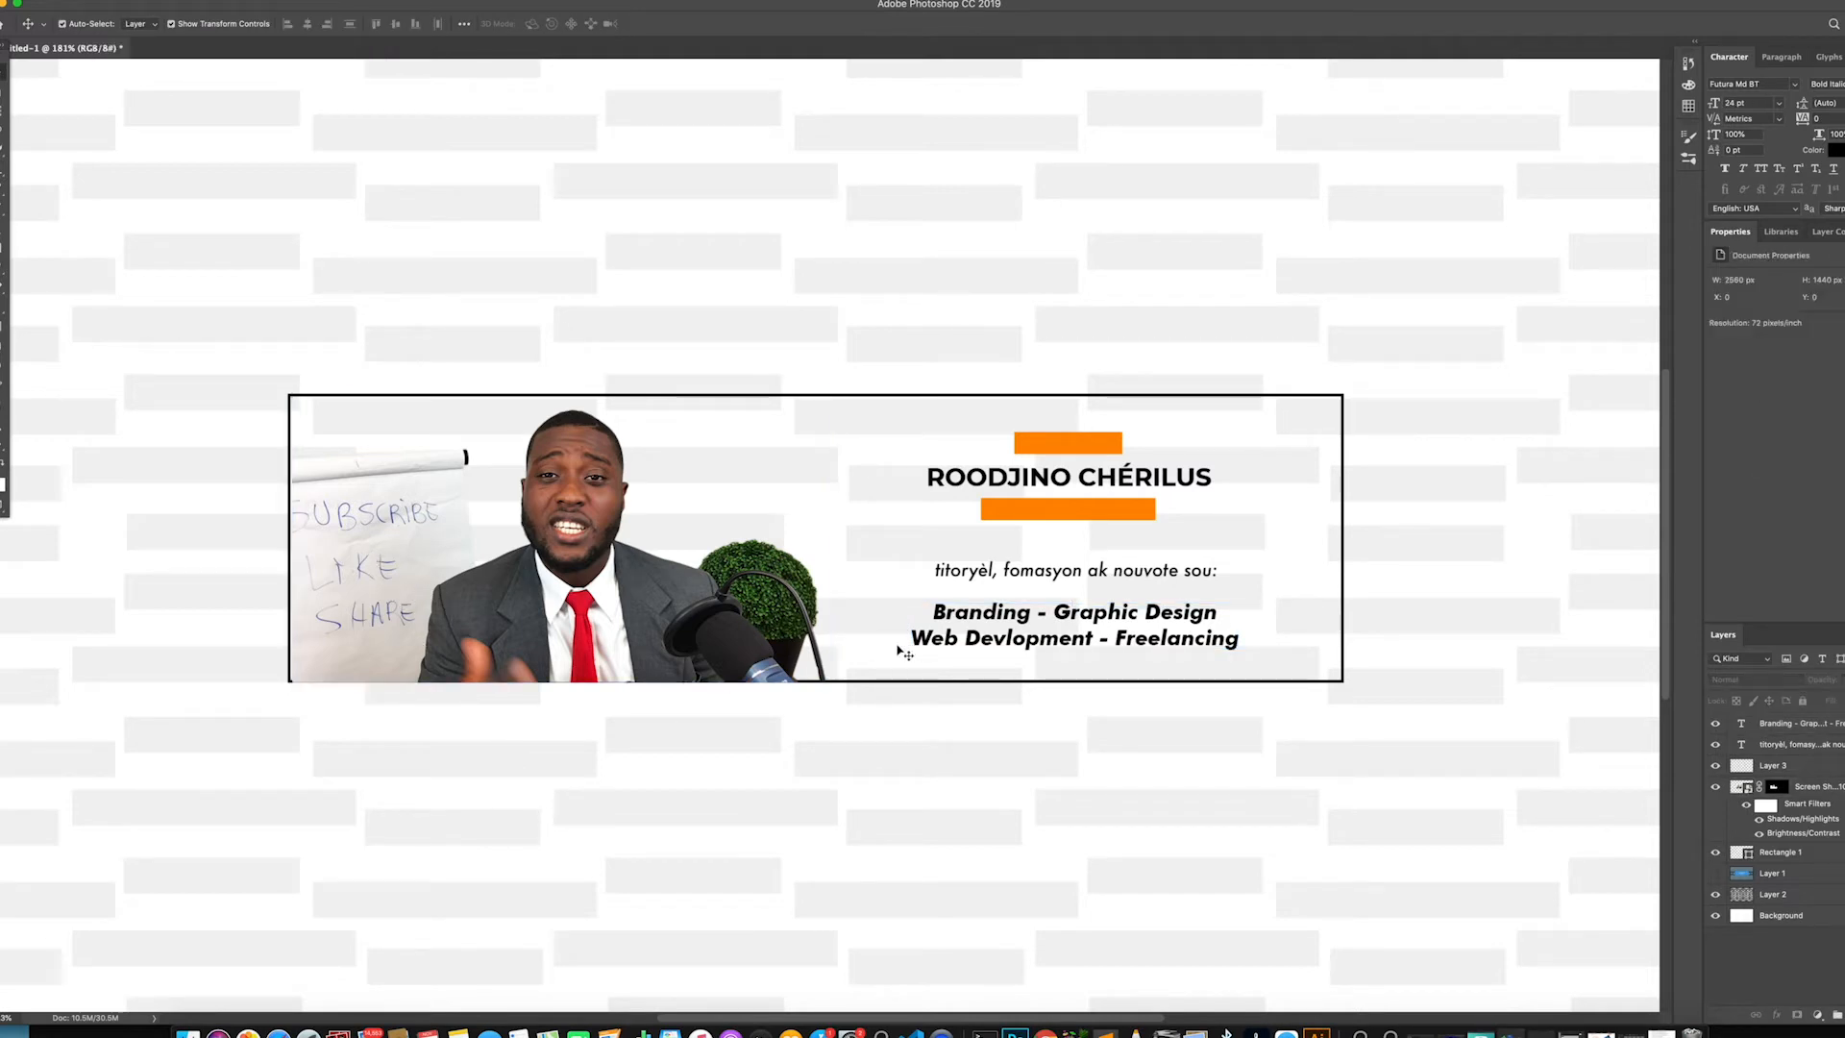
Hide the black safe-area outline layer and select the cut-out photo
left_click(849, 400)
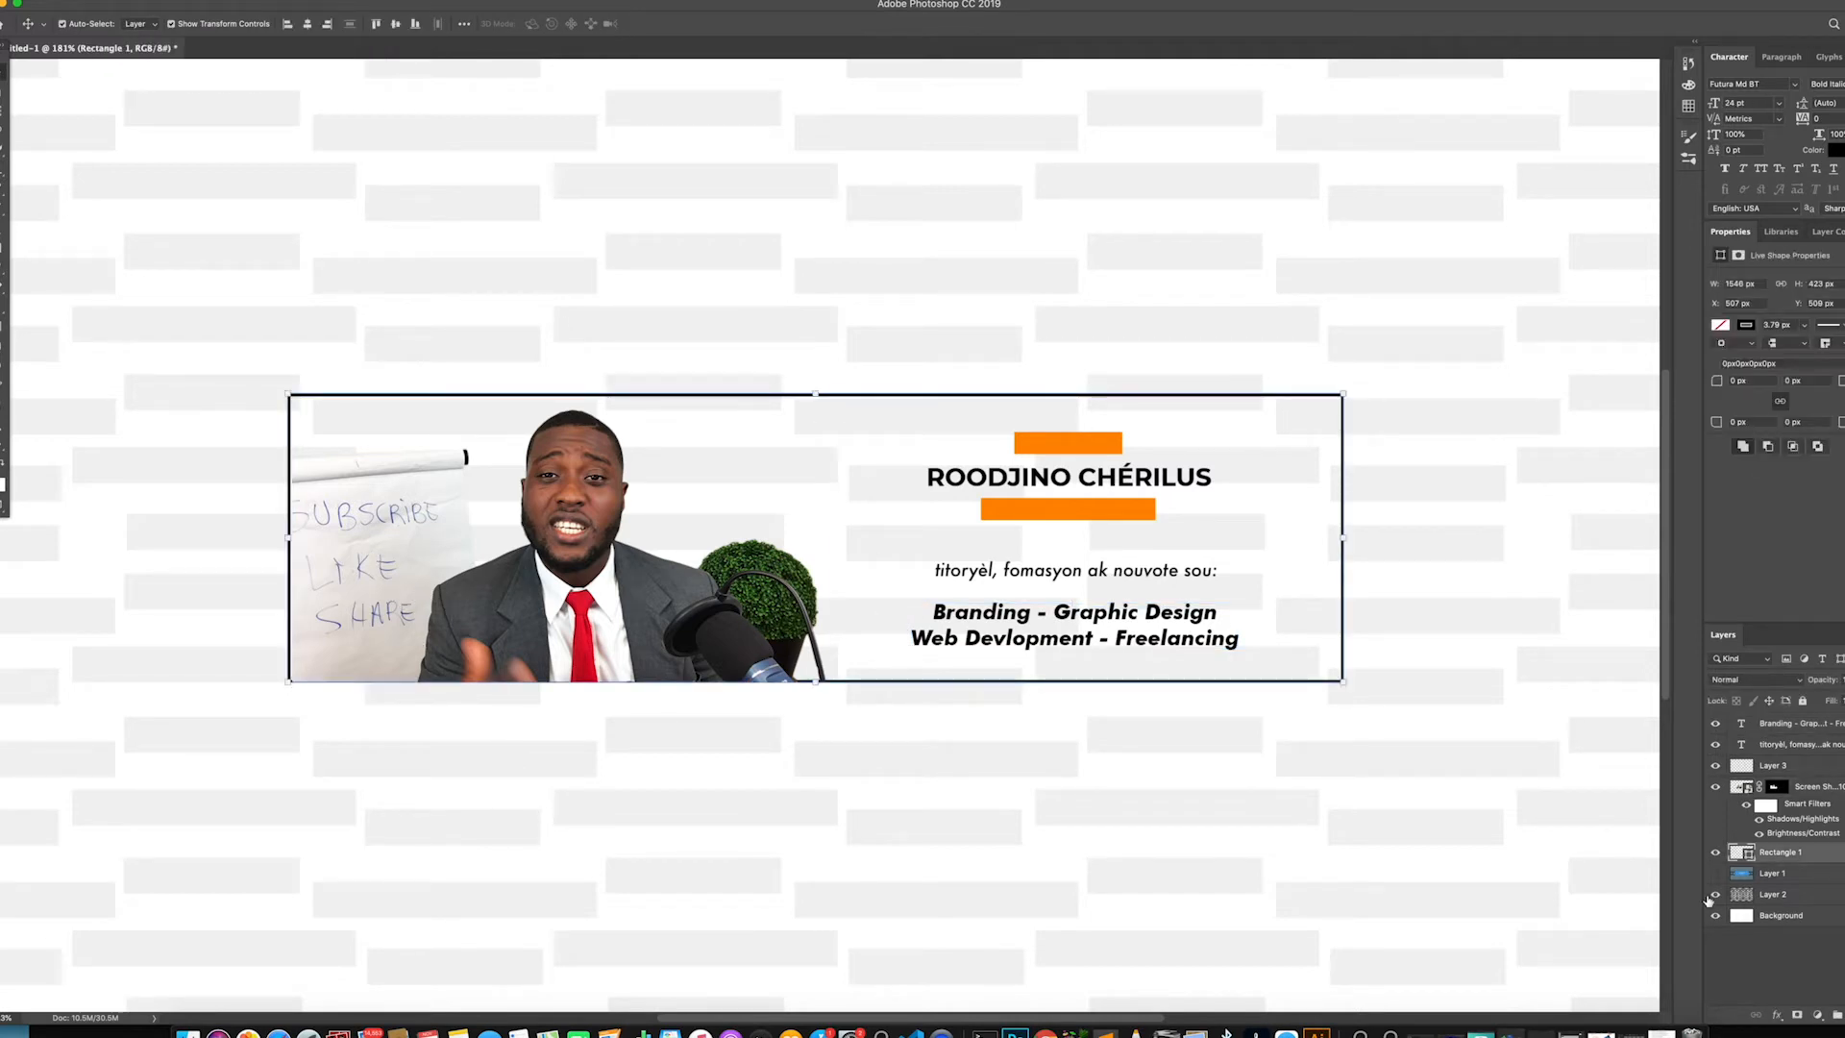
left_click(1717, 852)
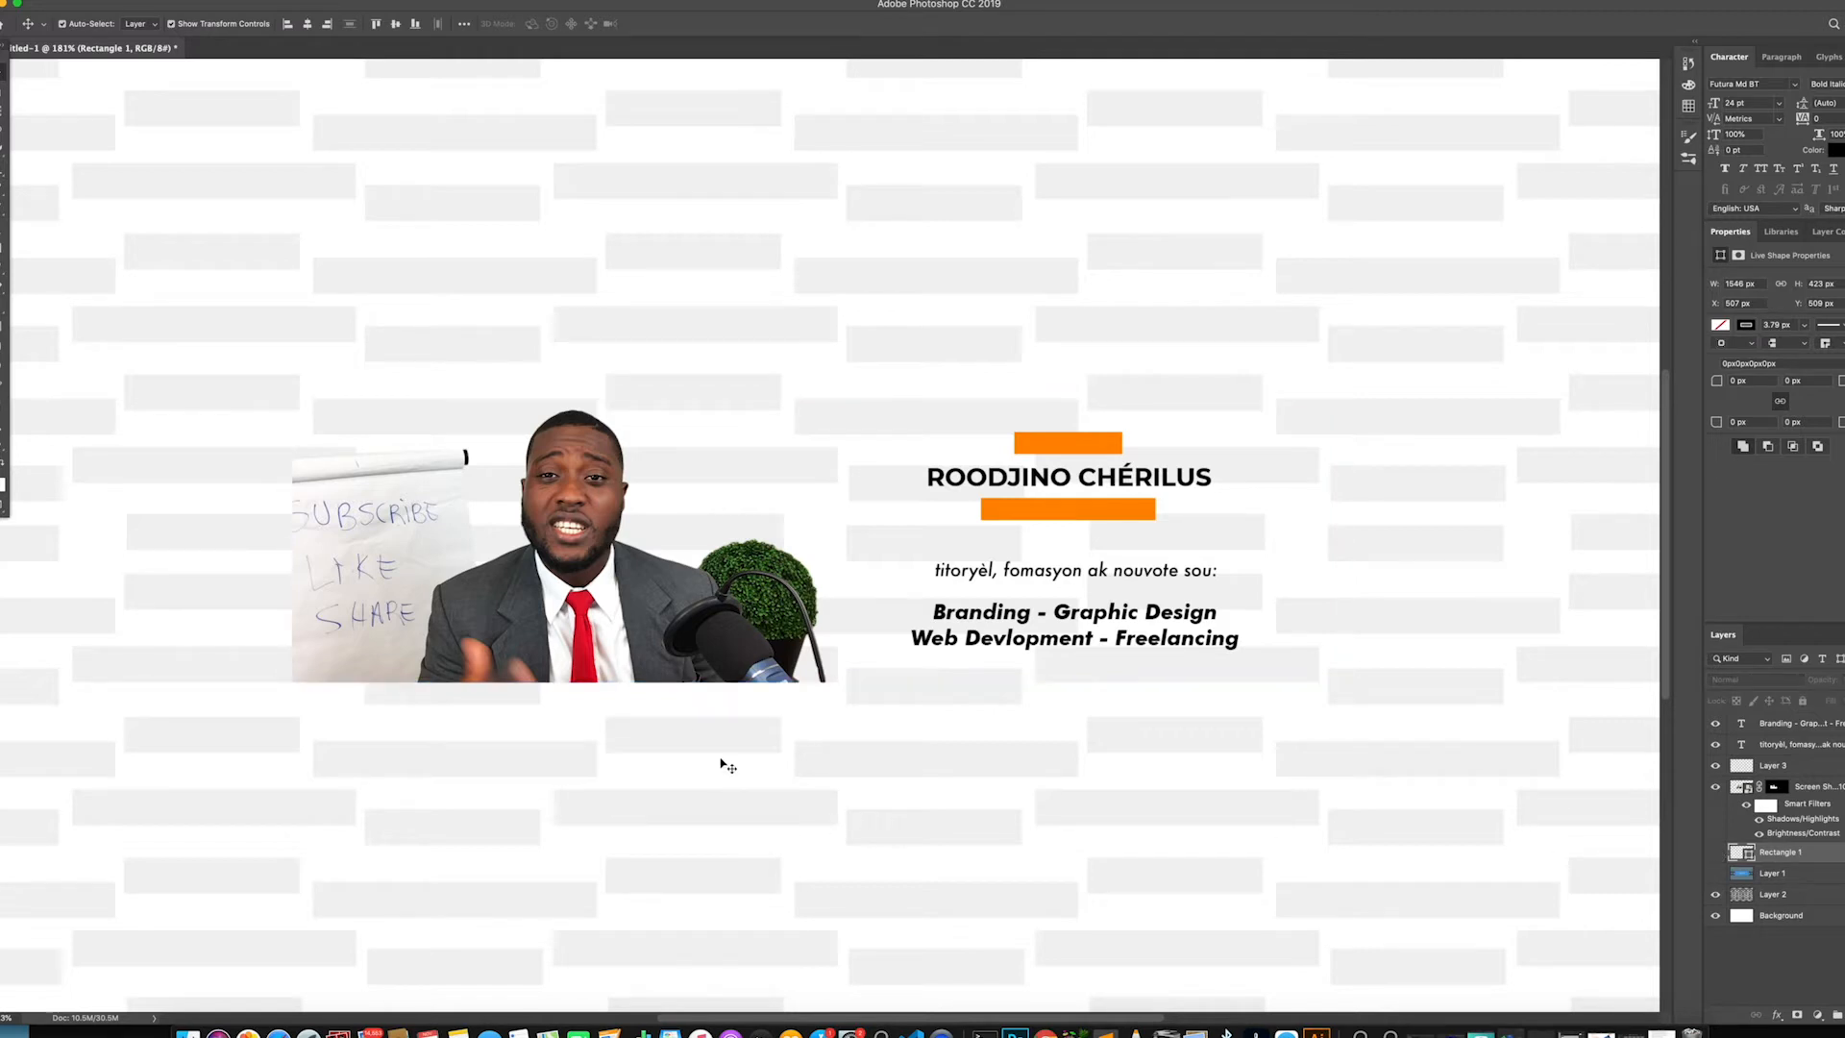
left_click(476, 581)
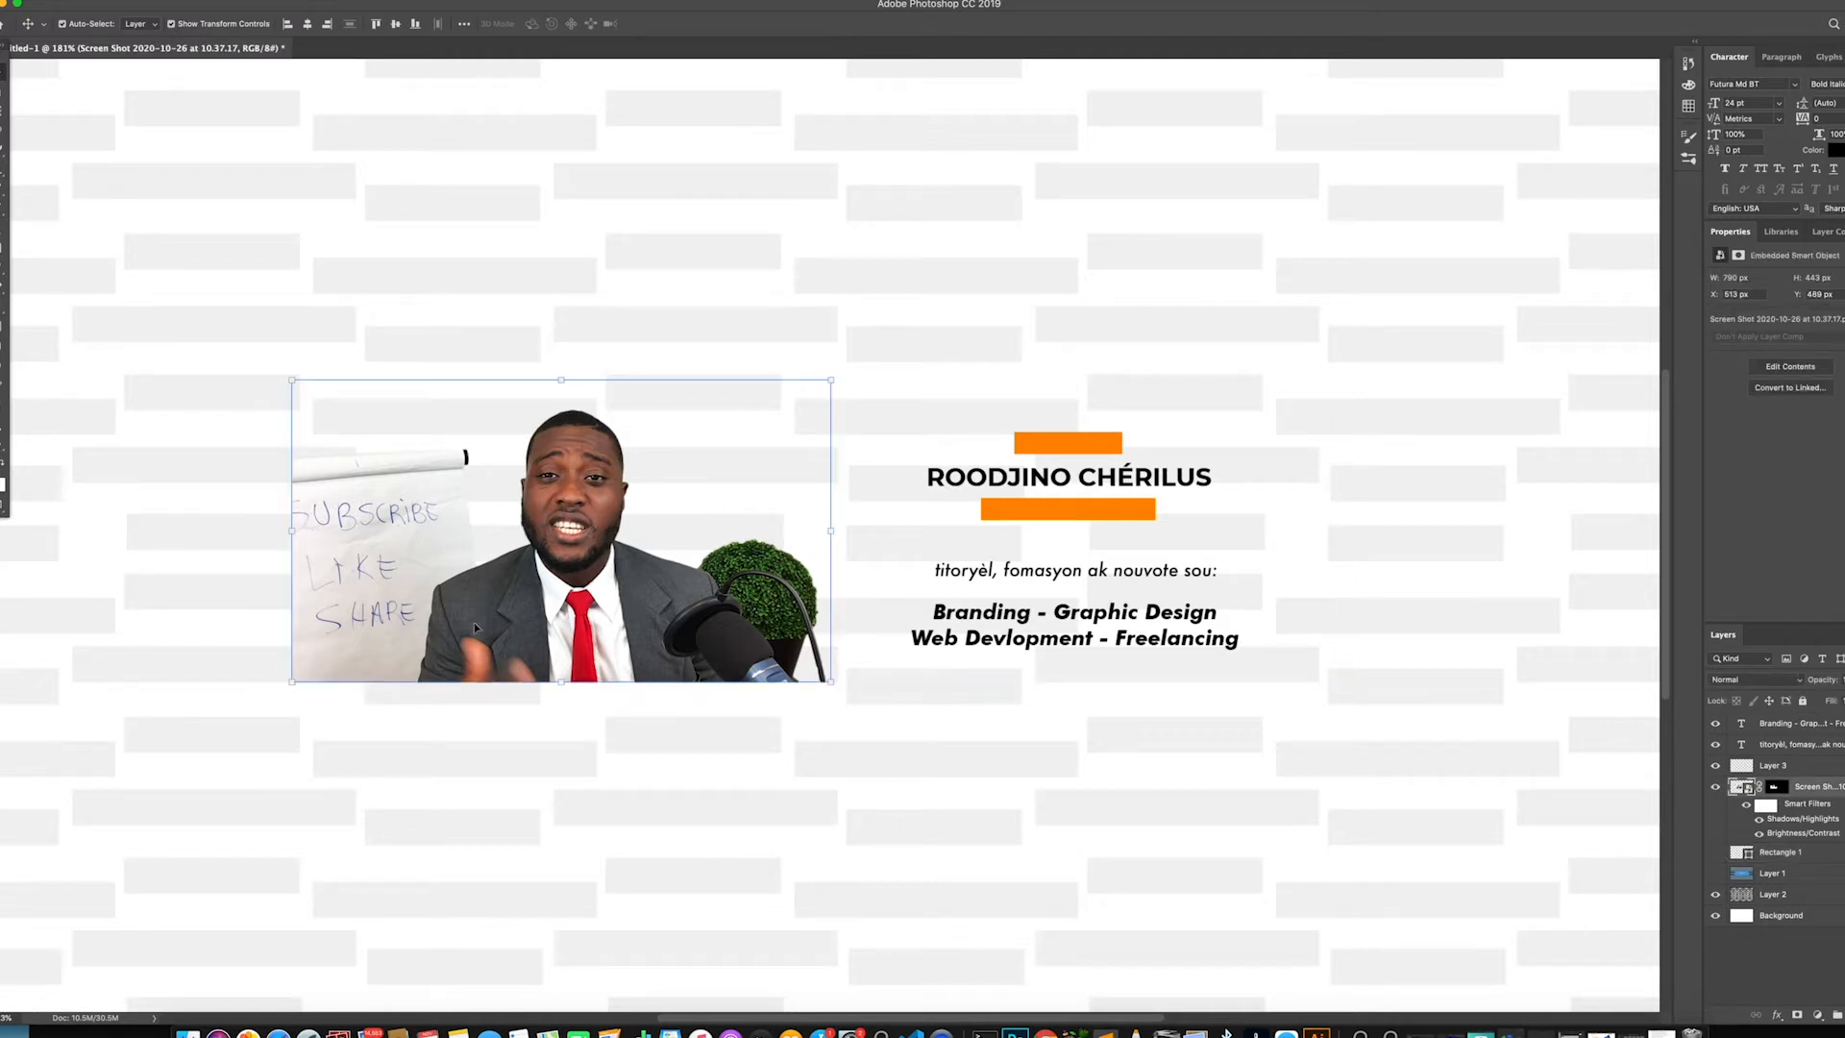
Fade the left edge of the flip chart in the cut-out photo with a black-to-white gradient on its layer mask
left_click(686, 833)
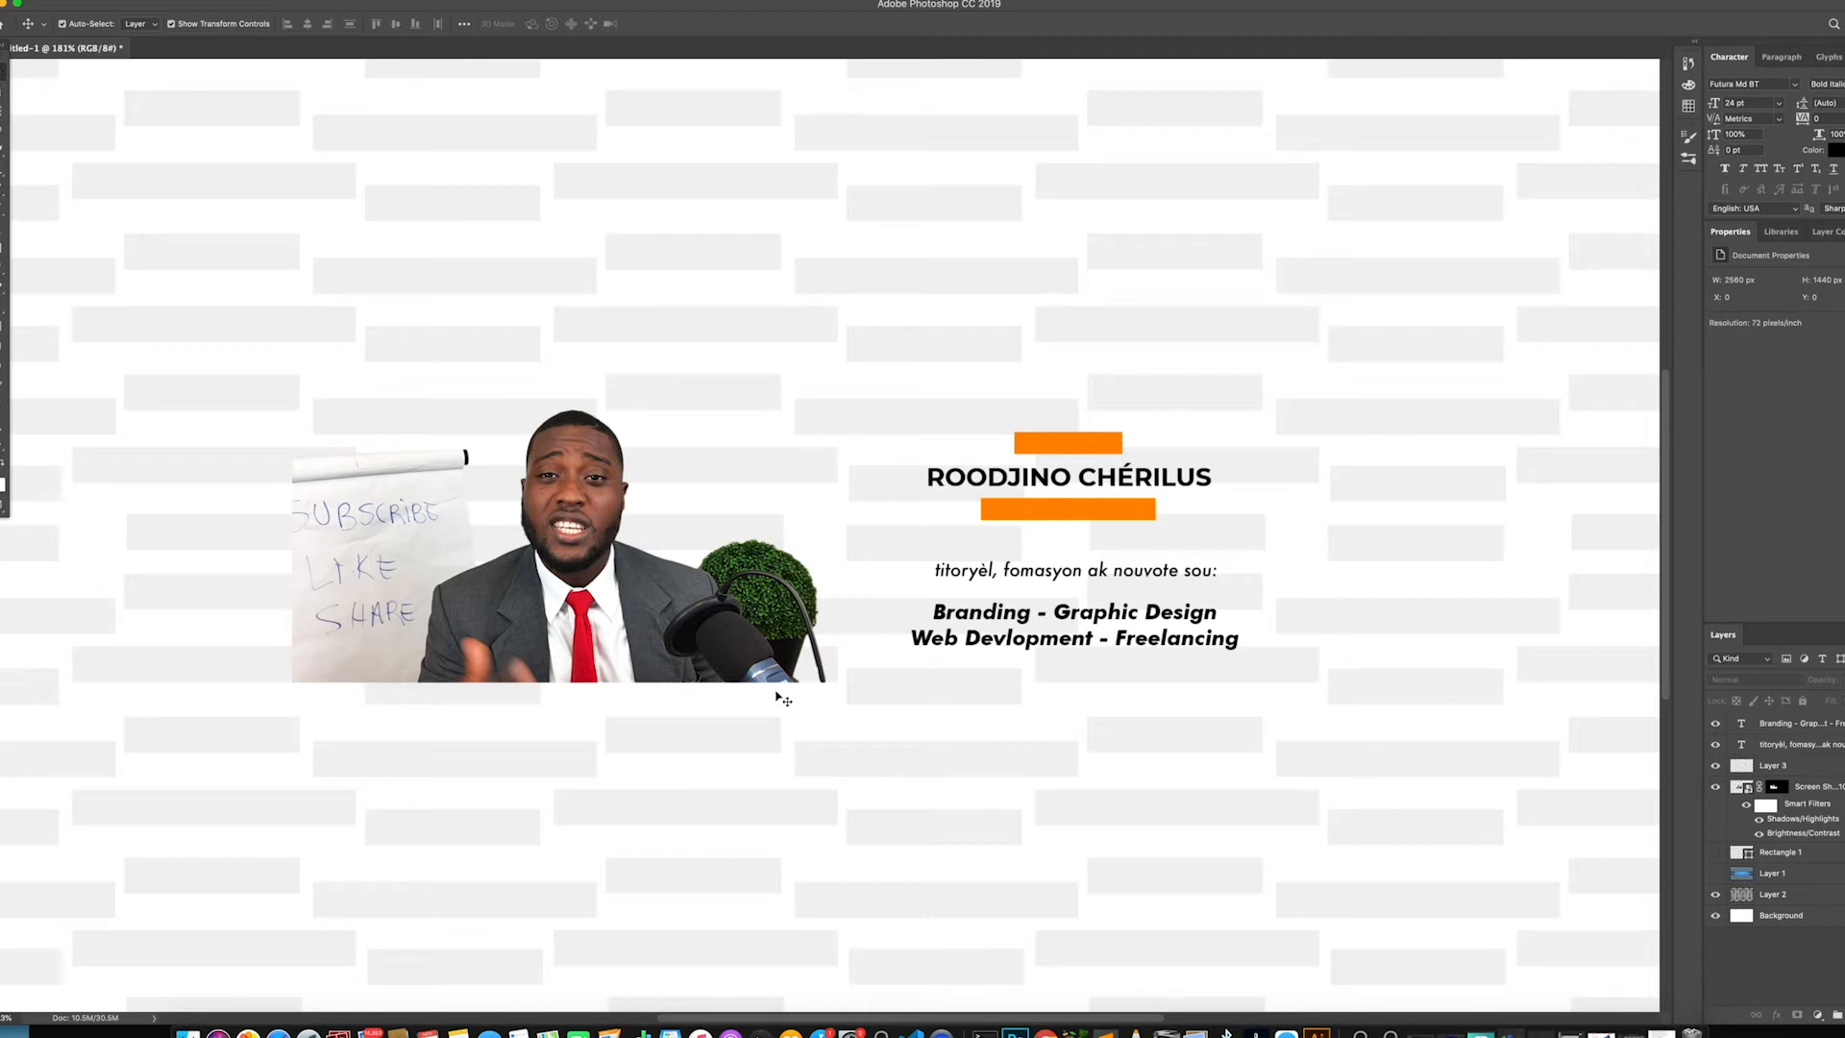
left_click(1779, 788)
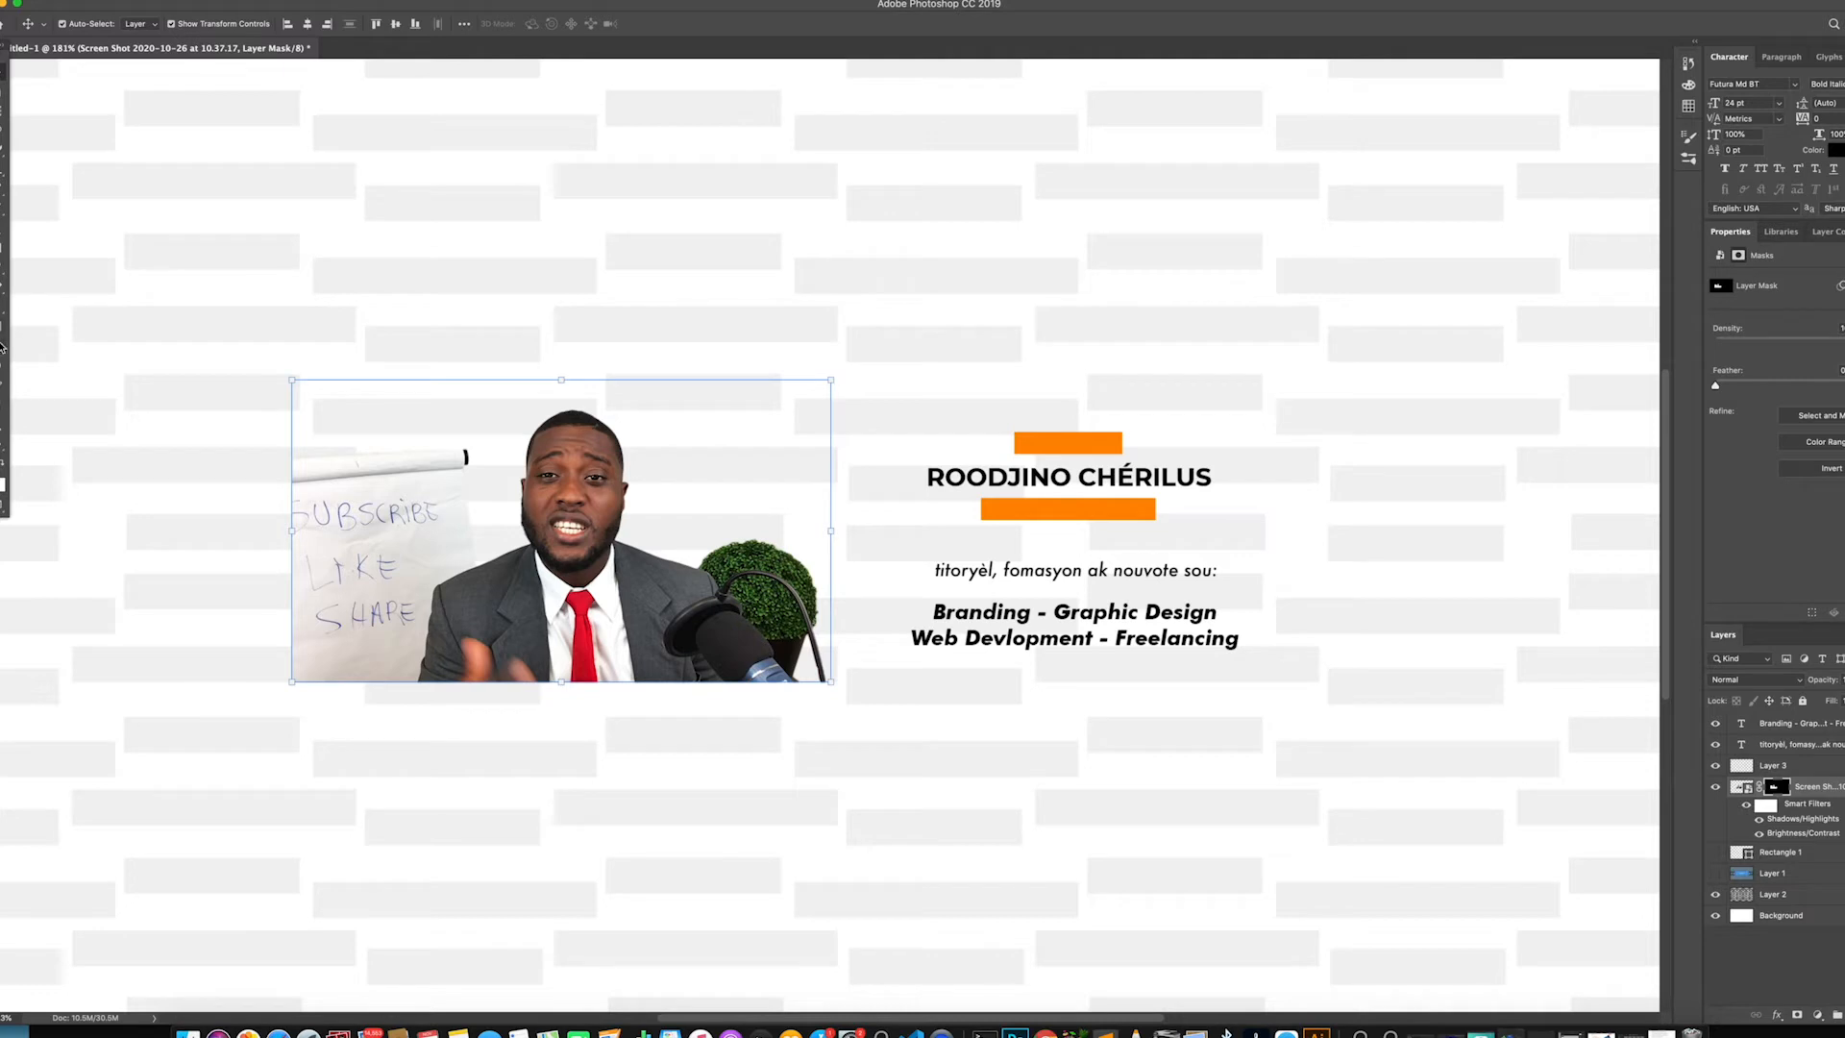
left_click(2, 252)
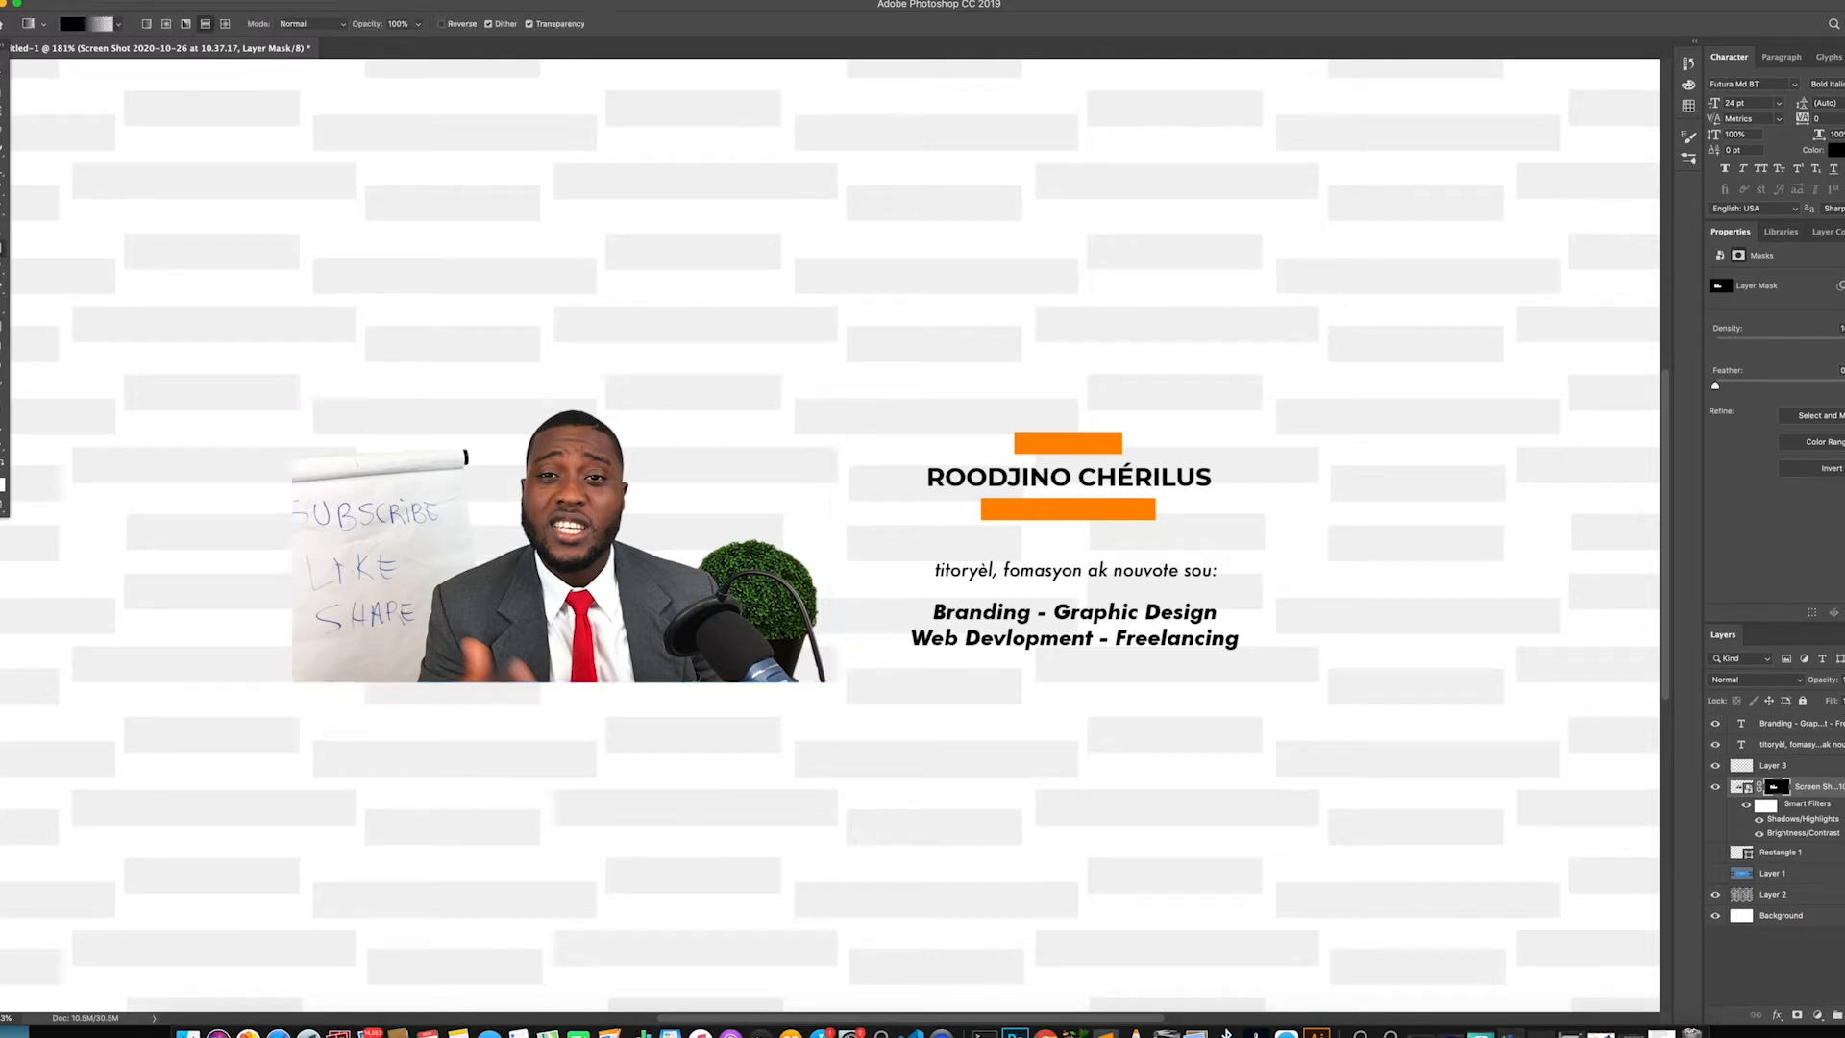
left_click(68, 26)
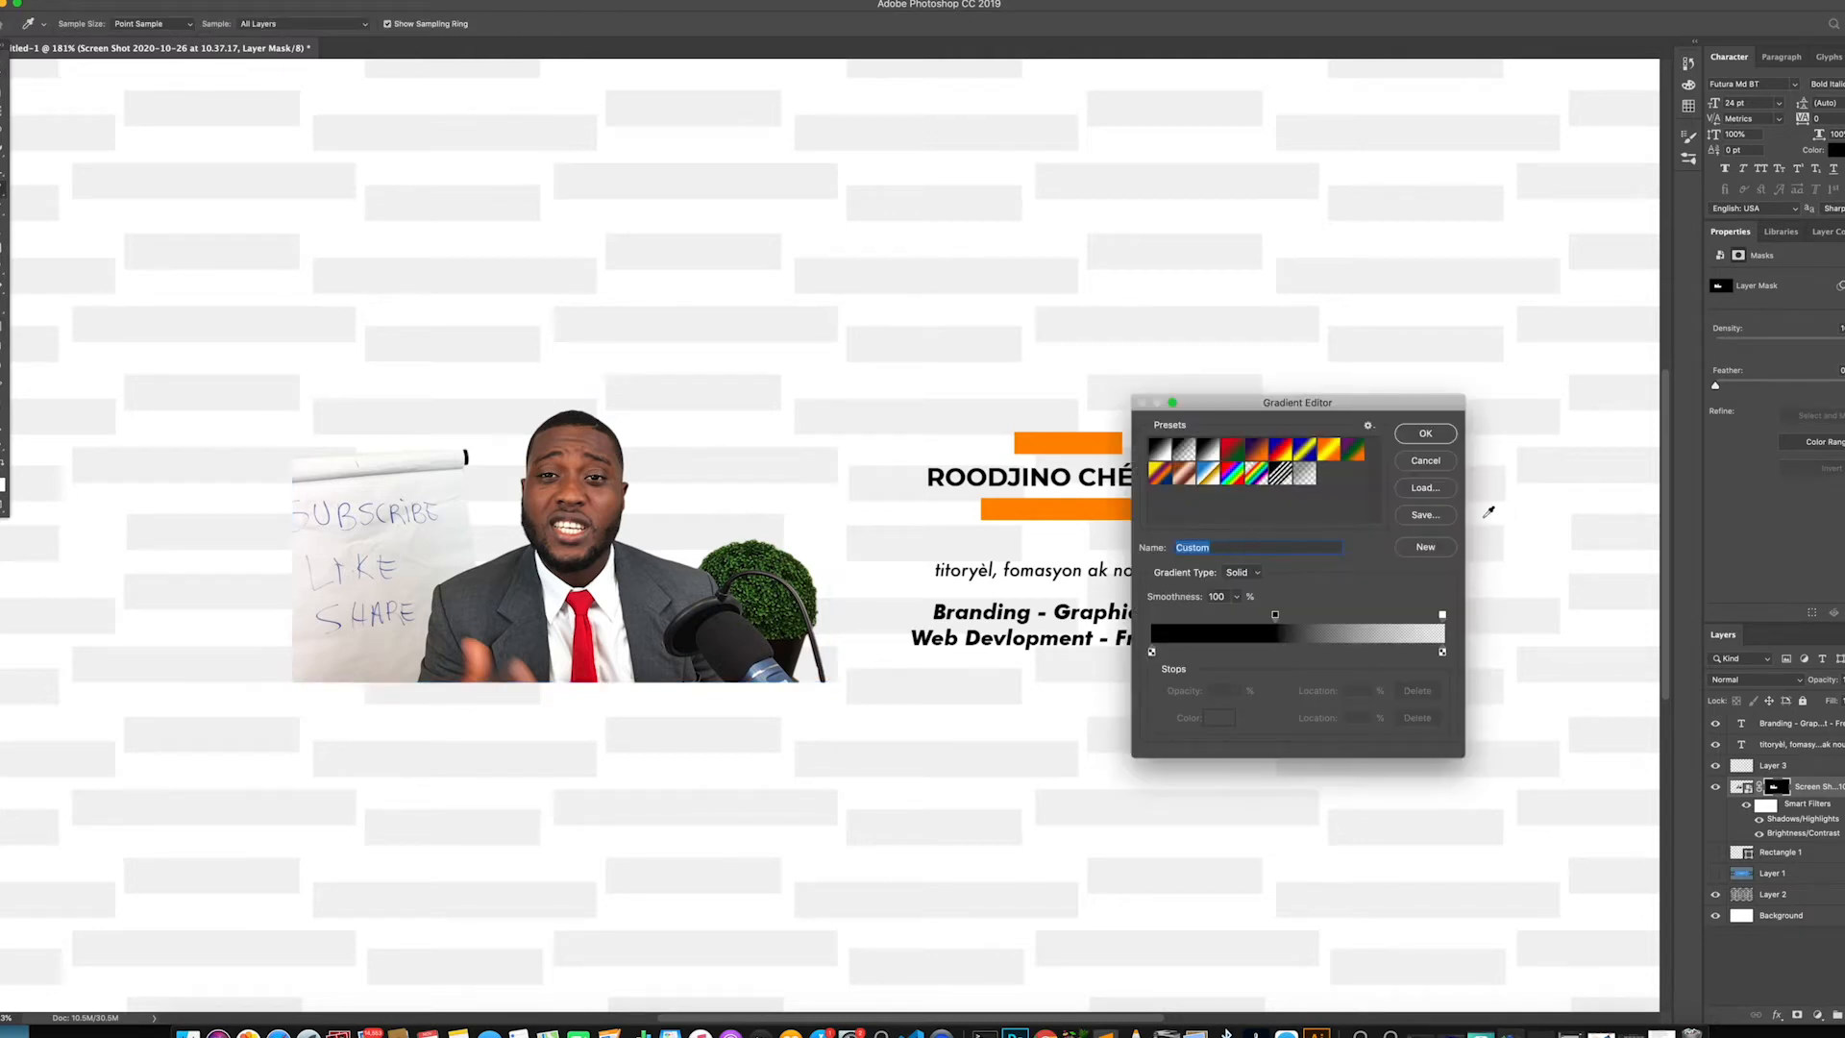
left_click(1425, 461)
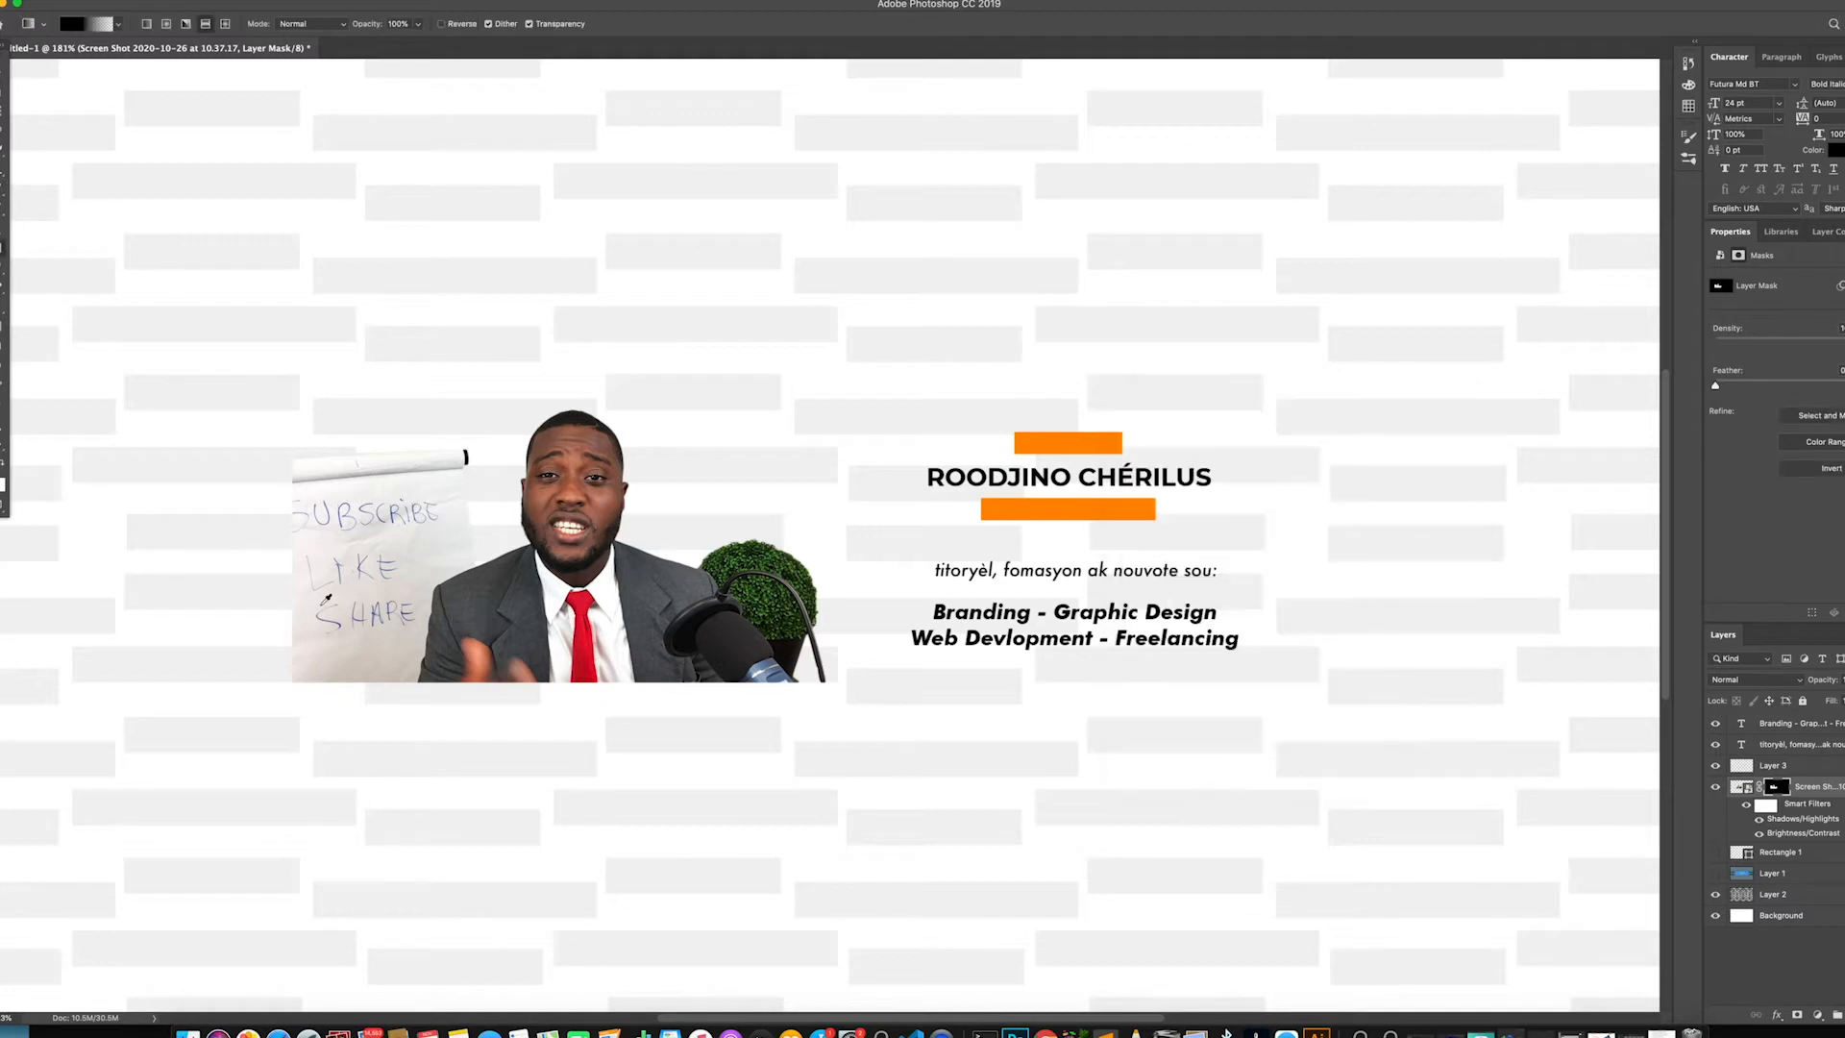
scroll(322, 601, "up", 5)
mouse_move(320, 567)
left_mouse_down()
mouse_move(363, 564)
mouse_move(348, 561)
left_mouse_up()
key("super+z")
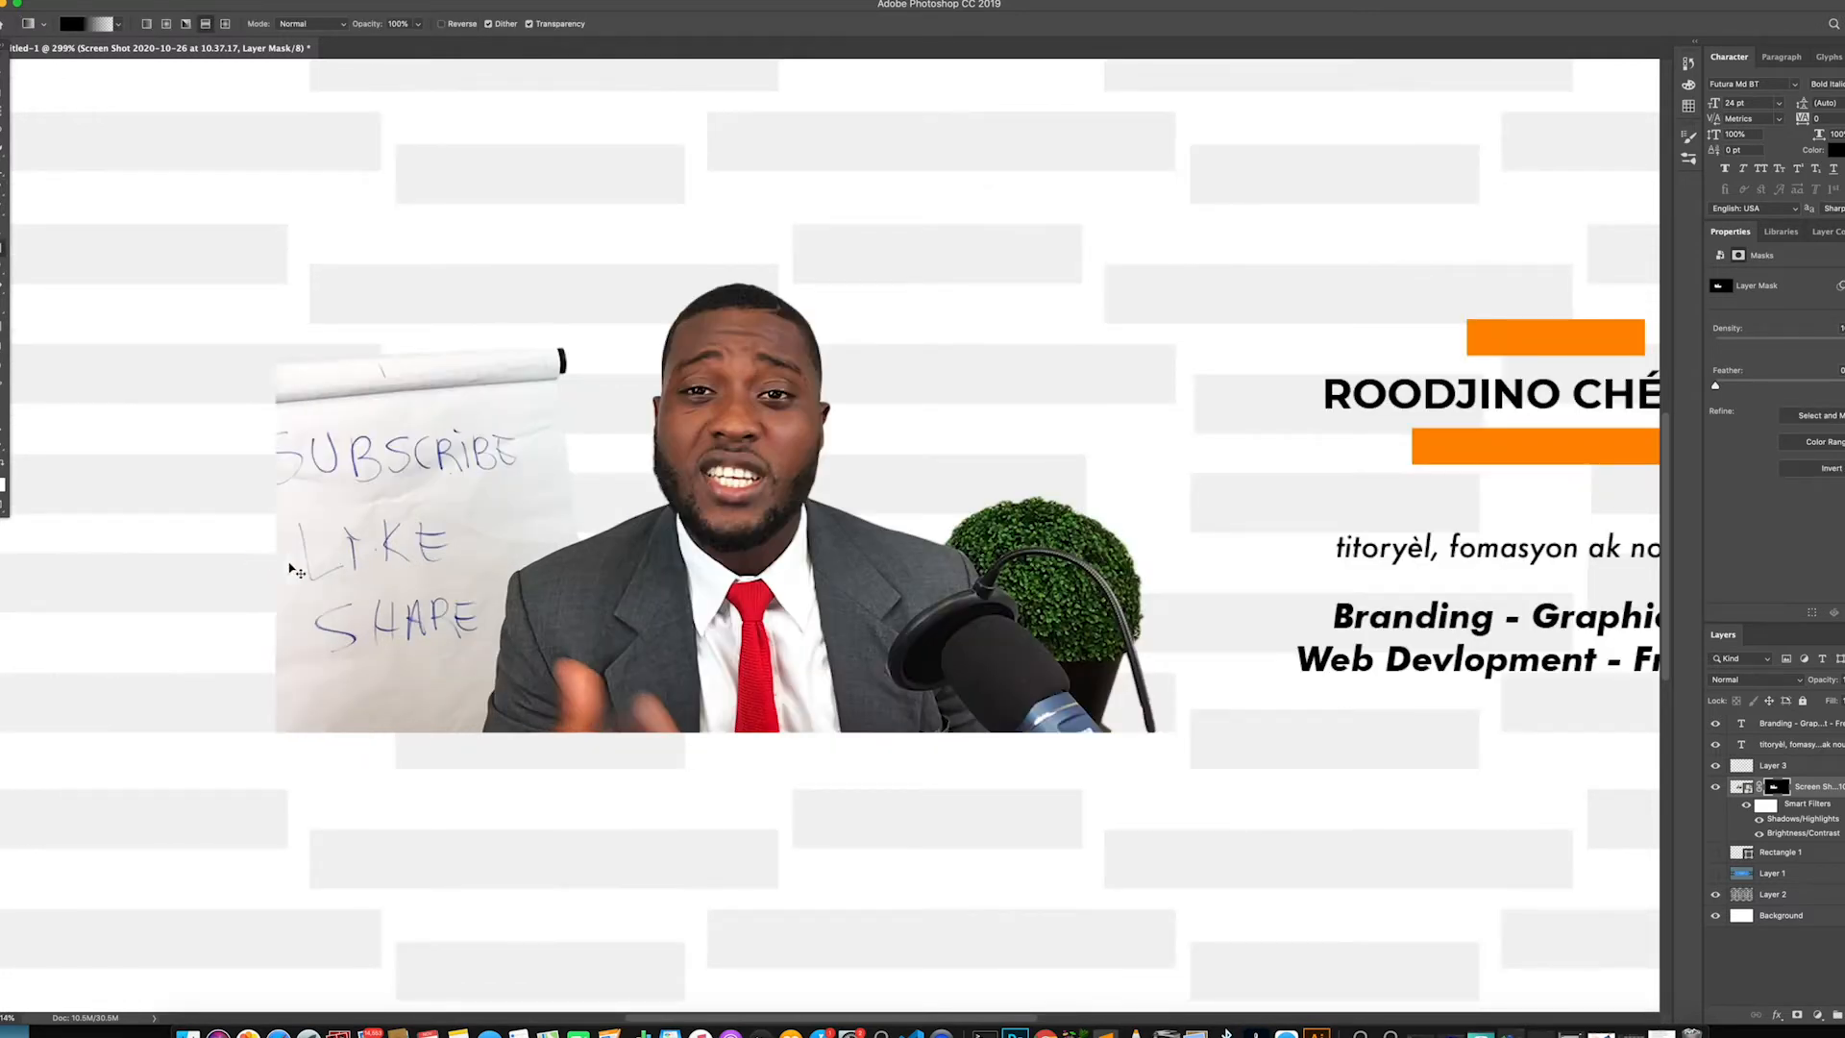
left_click_drag(239, 554, 348, 565)
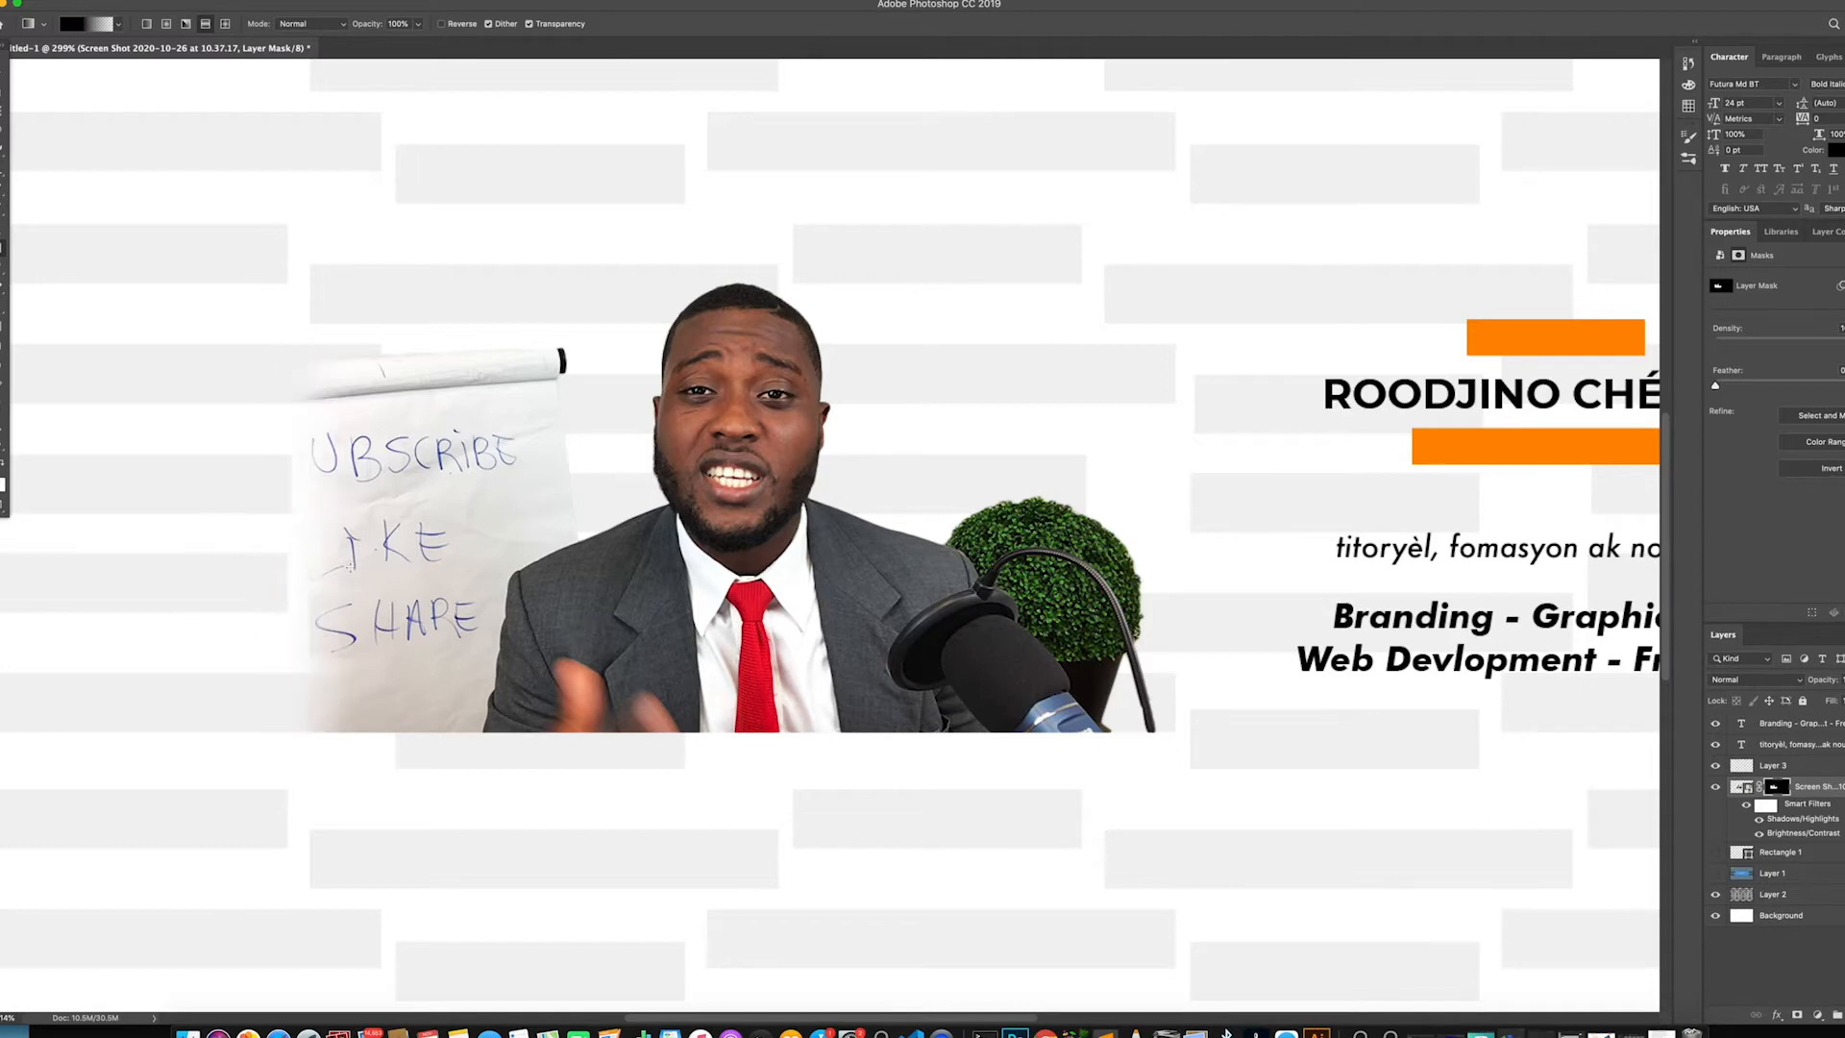
scroll(397, 631, "down", 5)
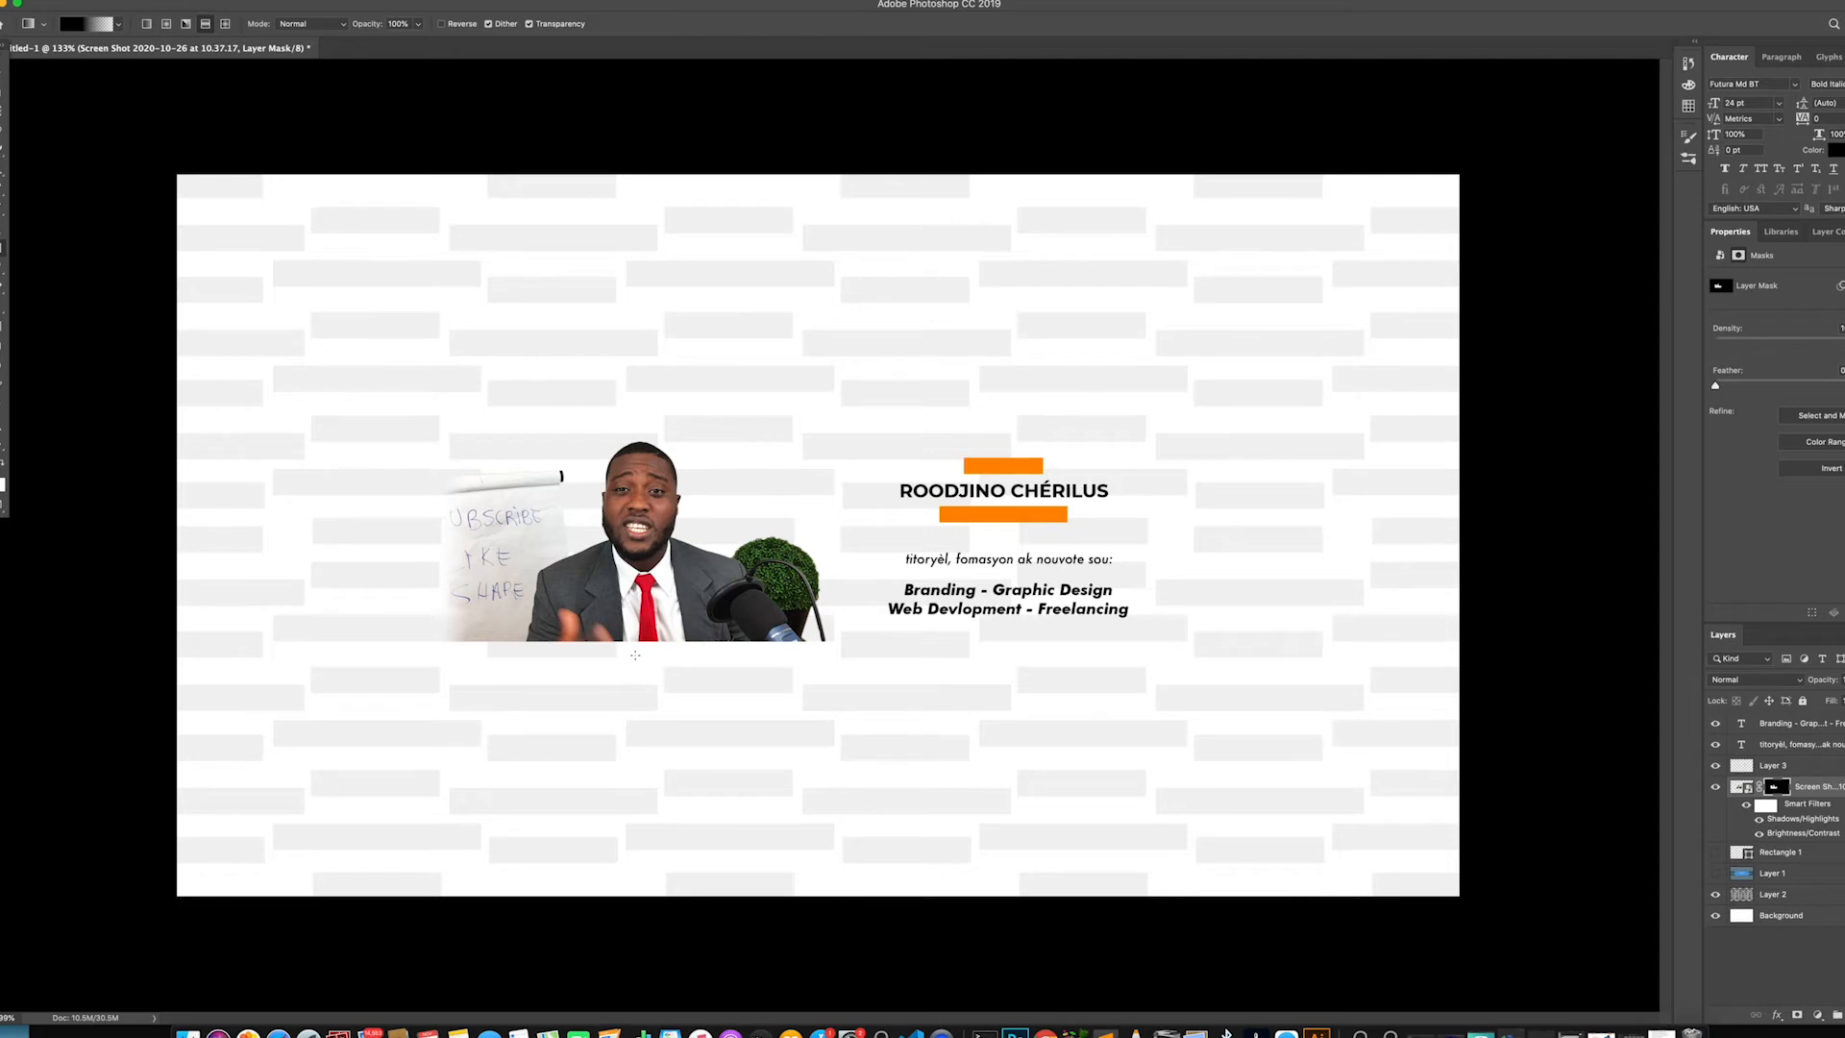
left_click_drag(631, 612, 631, 611)
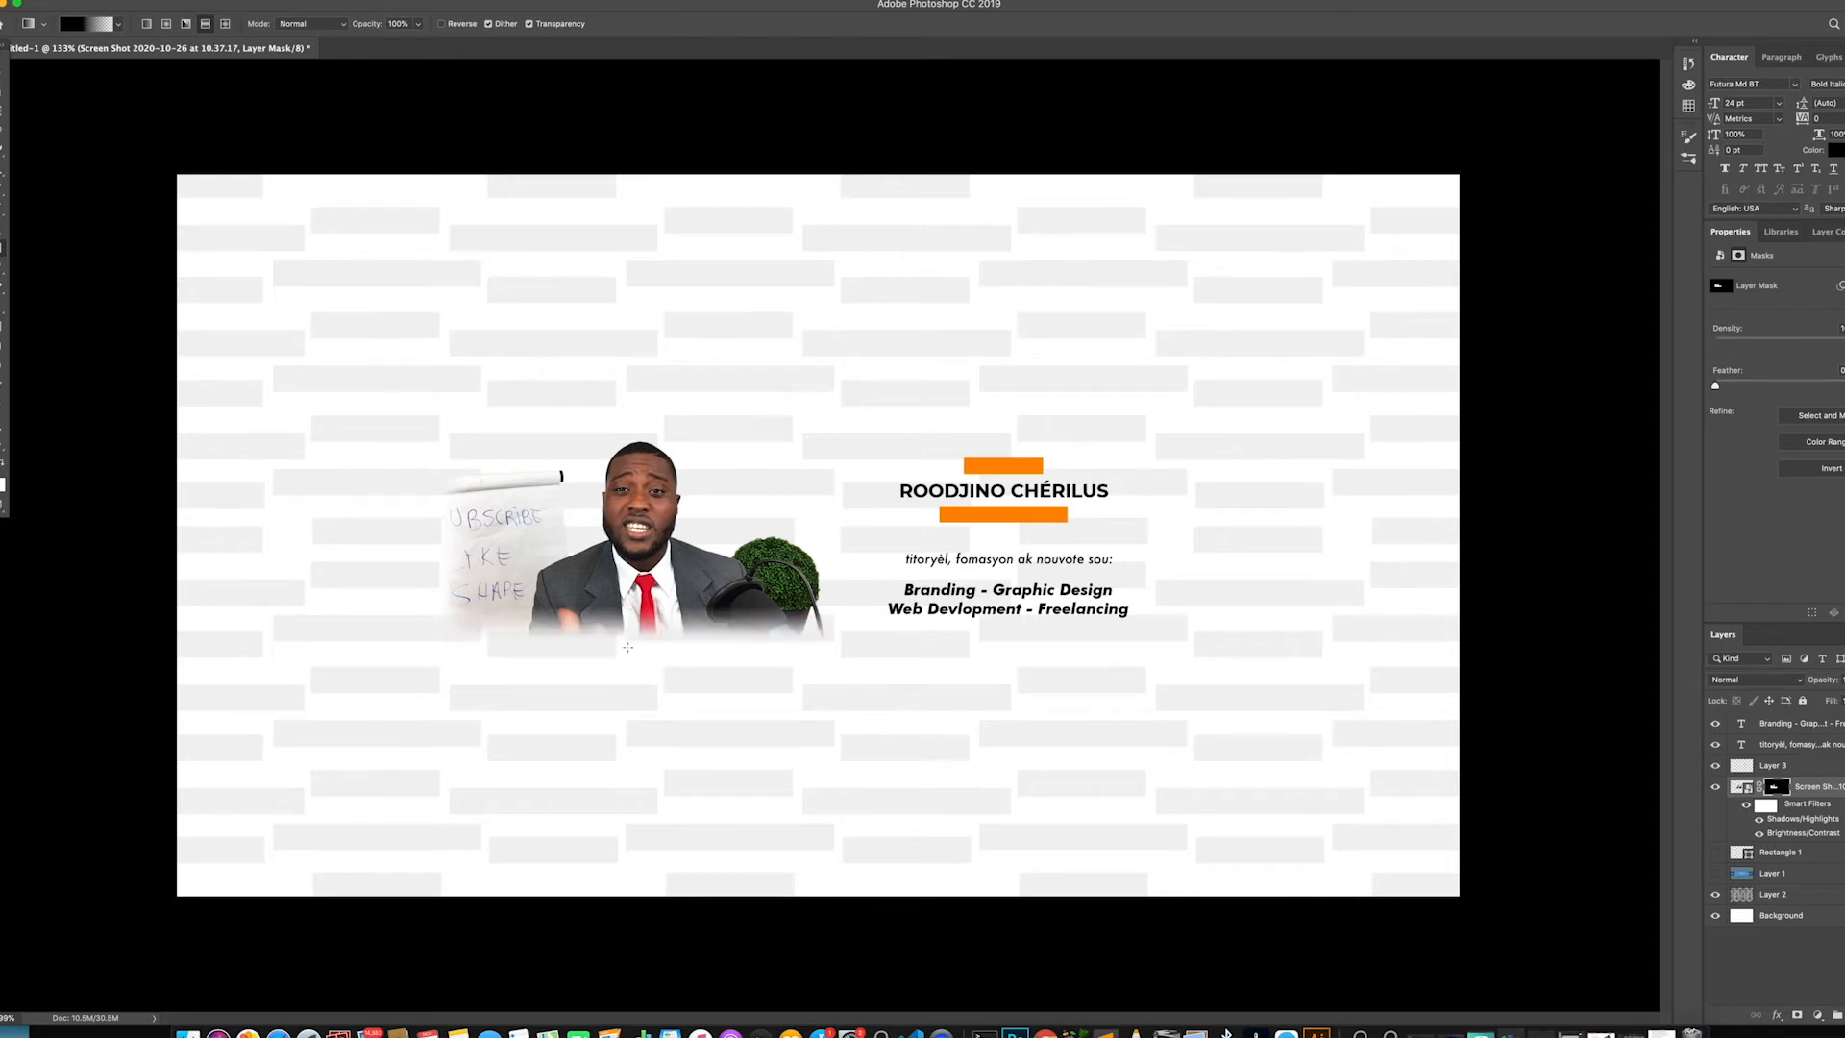
key("ctrl+z")
left_click_drag(635, 658, 636, 658)
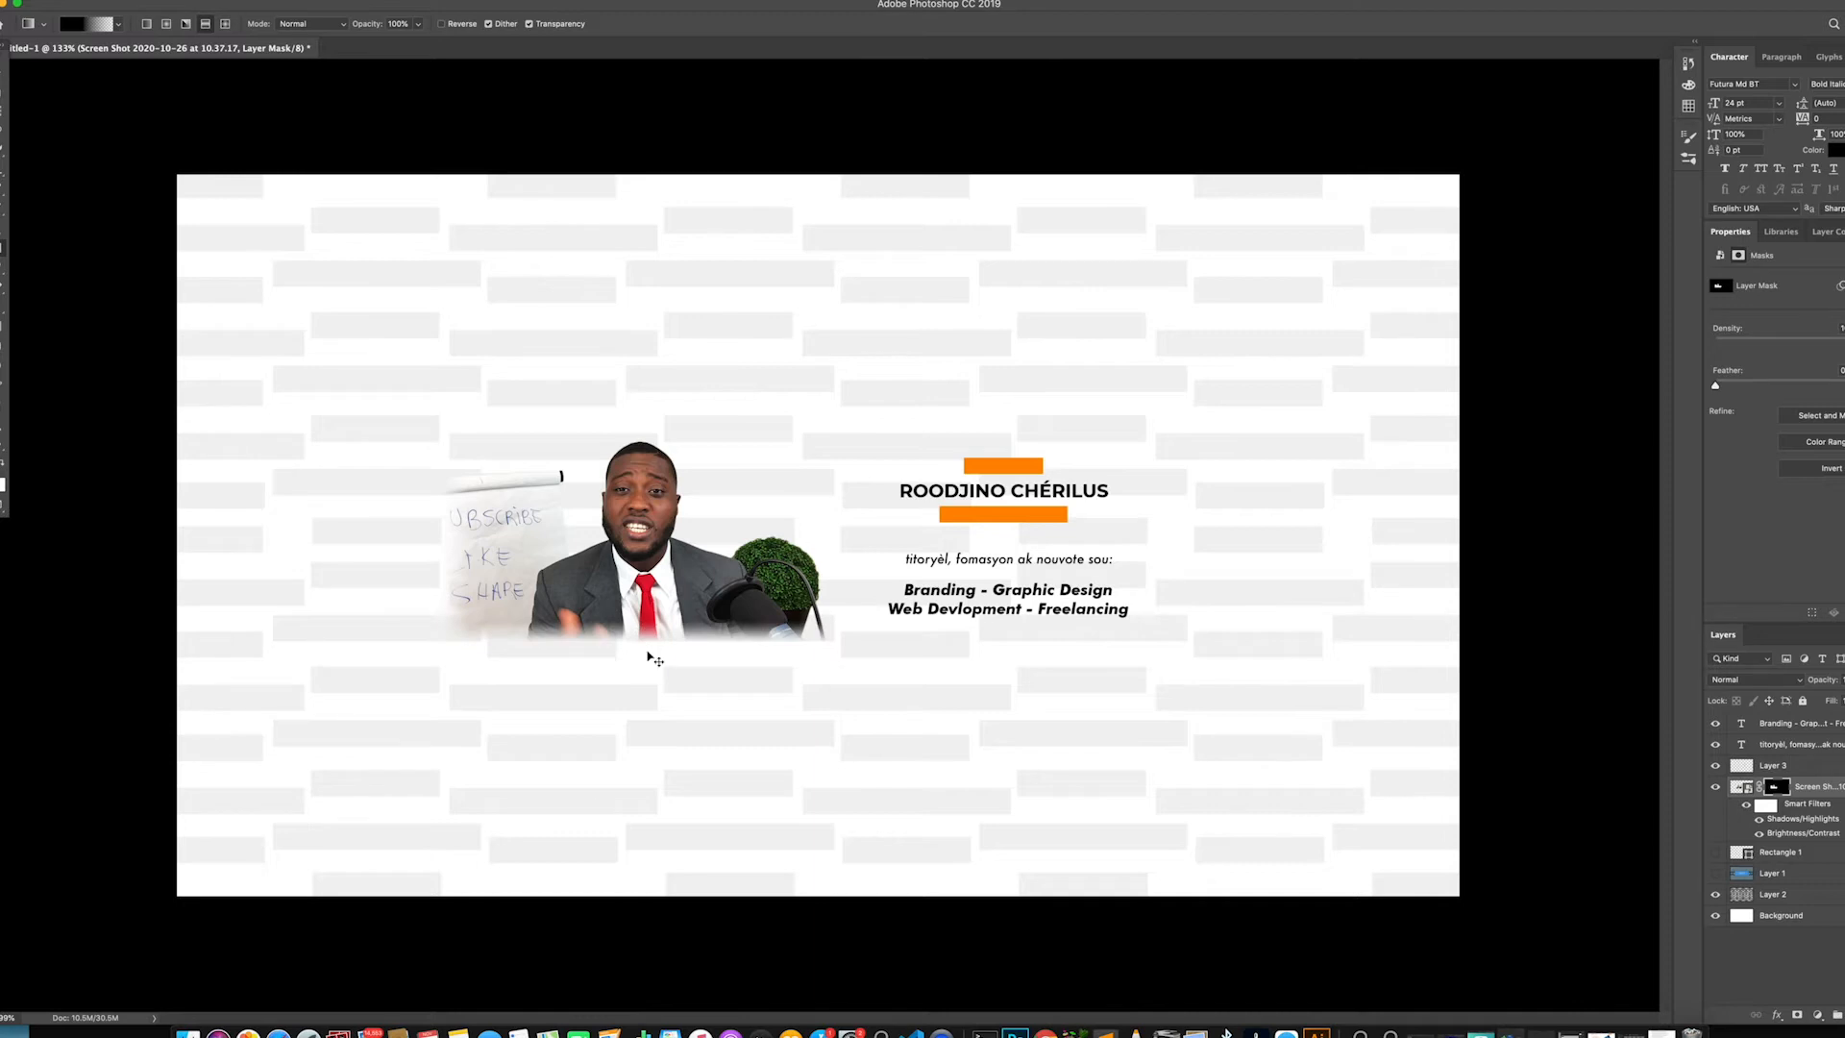
key("ctrl+z")
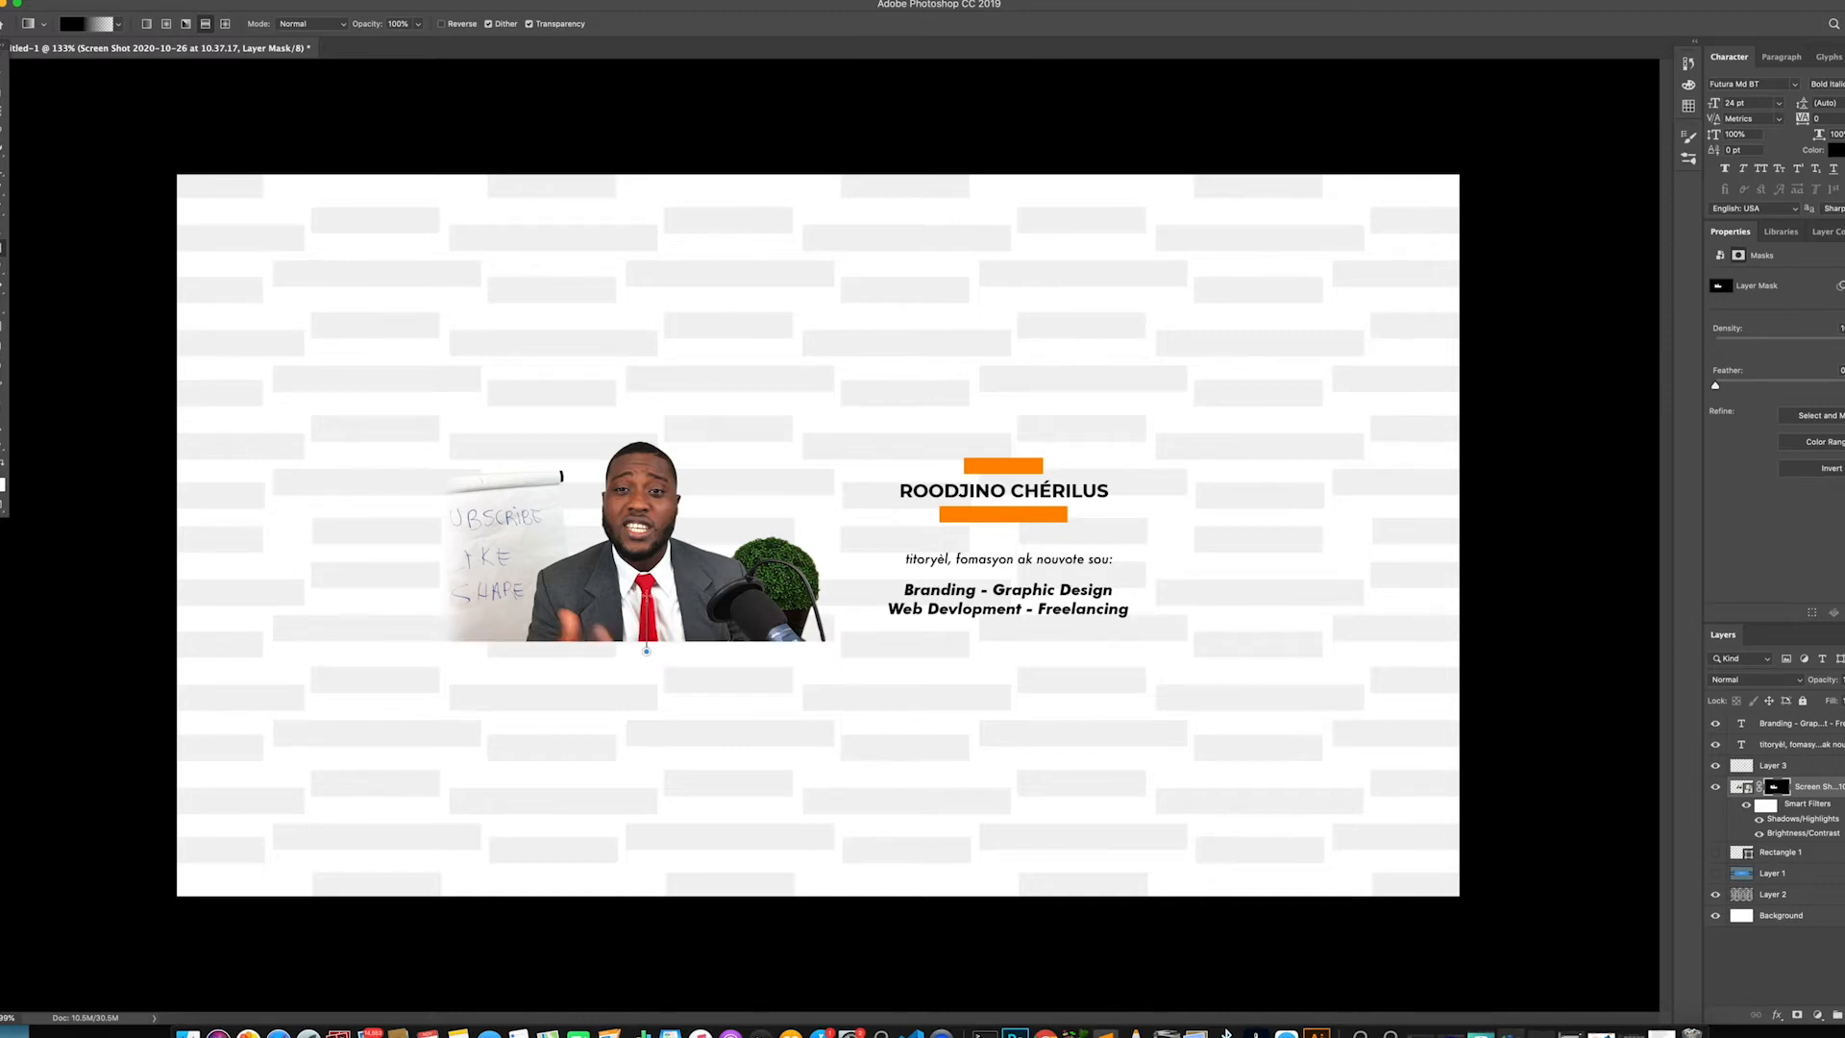
left_click_drag(646, 650, 646, 653)
key("ctrl+z")
left_click_drag(645, 651, 646, 613)
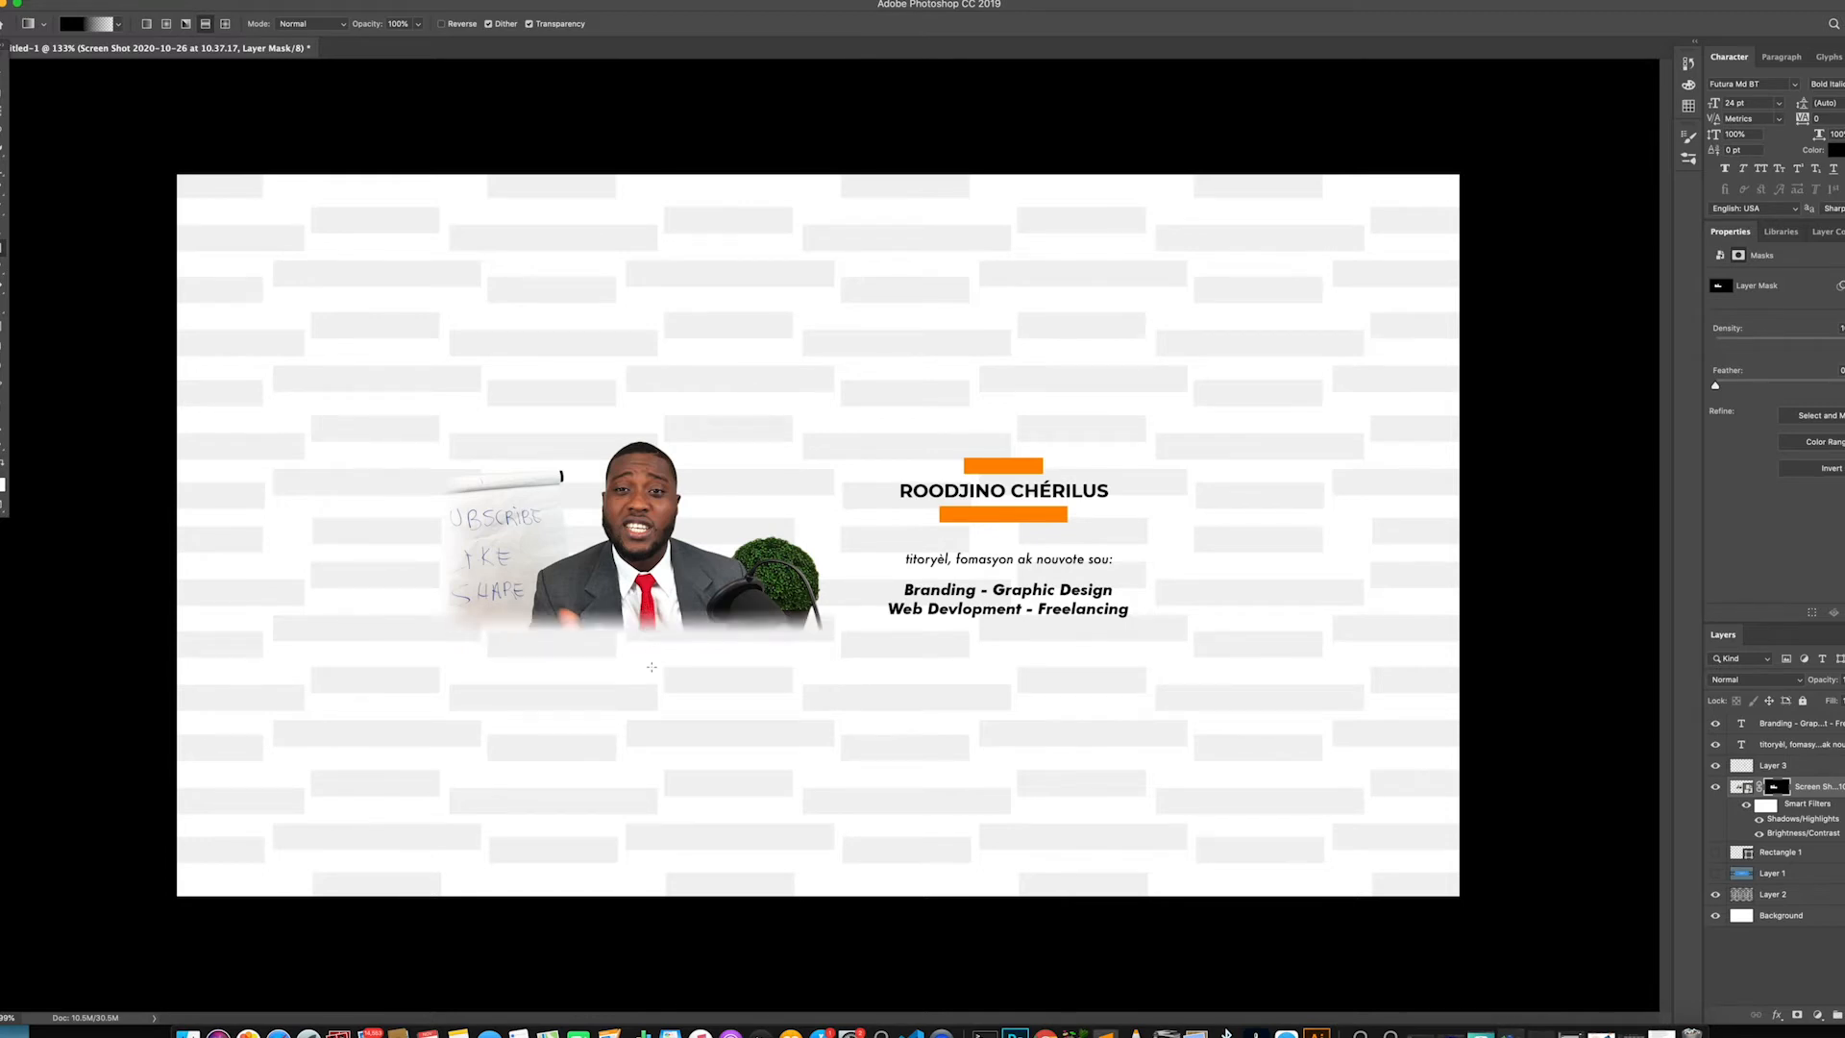
scroll(648, 663, "down", 5)
scroll(729, 581, "up", 10)
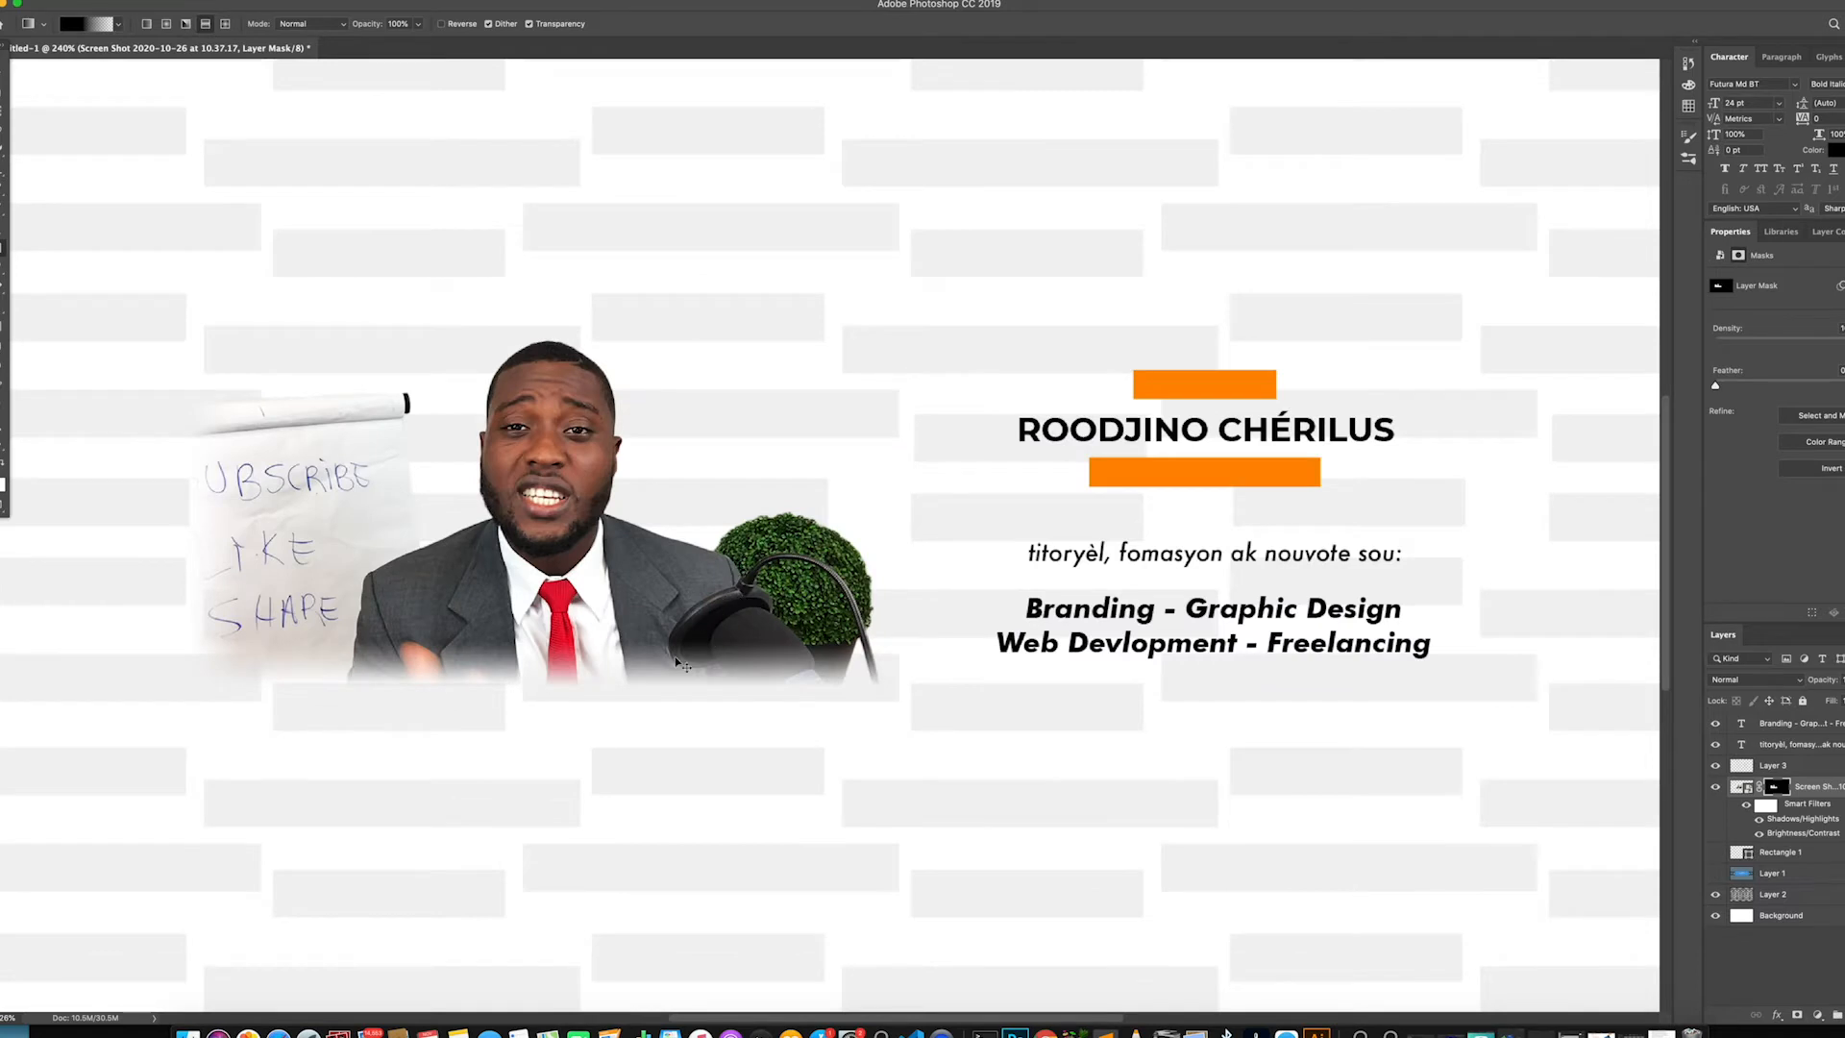
key("ctrl+z")
left_click_drag(556, 701, 568, 657)
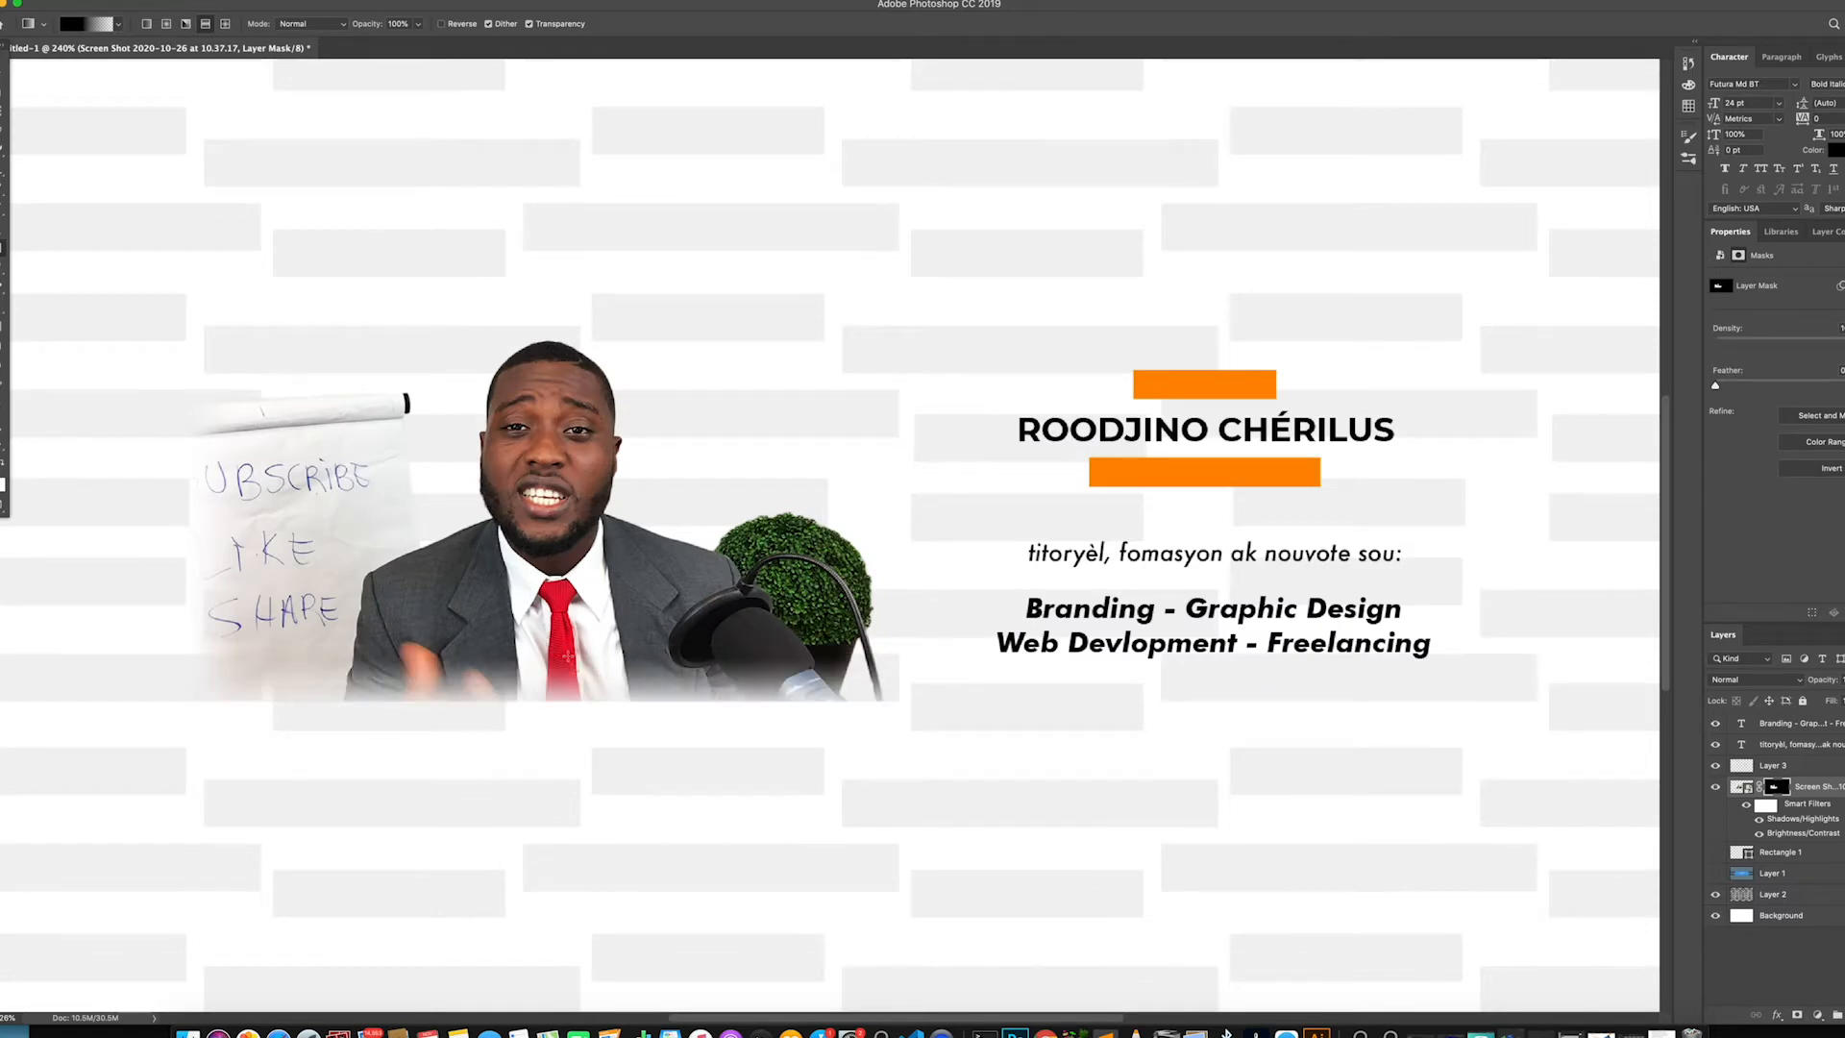
key("ctrl+z")
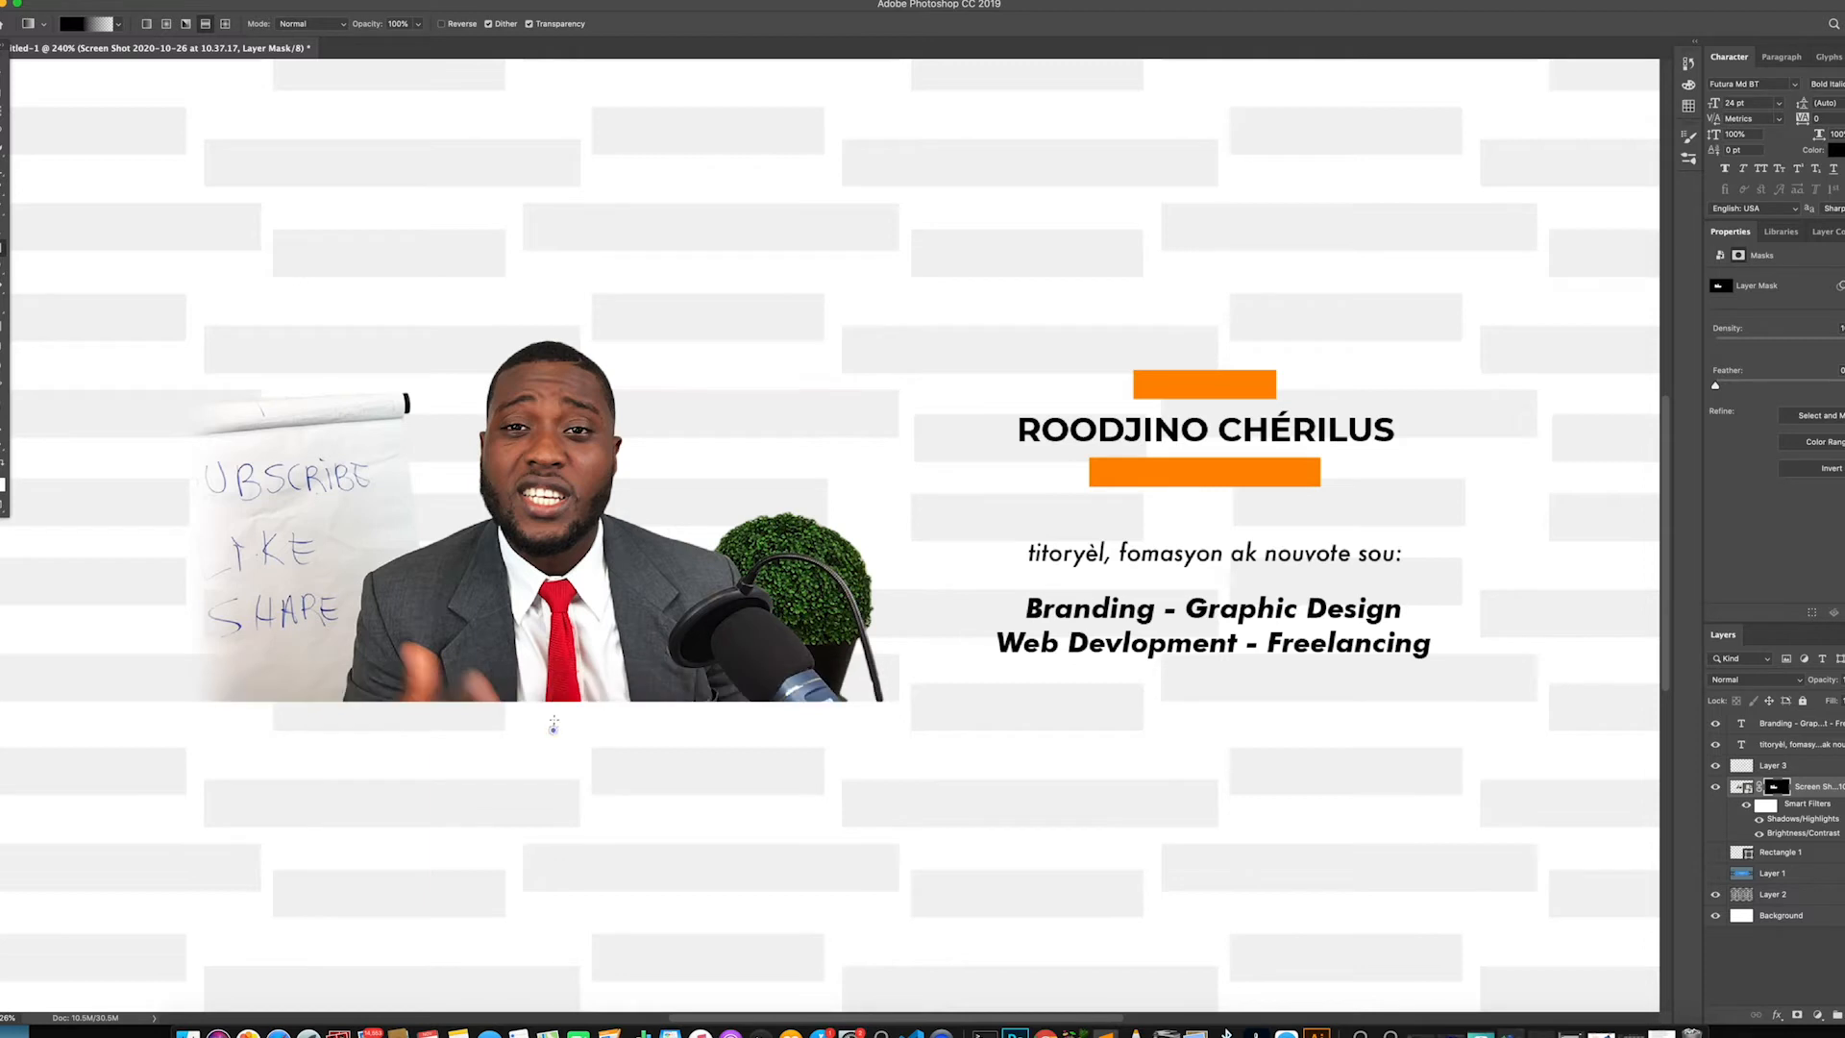
Fade the bottom edge of the cut-out photo with a short upward black-to-white gradient on its layer mask
left_click_drag(555, 661, 556, 661)
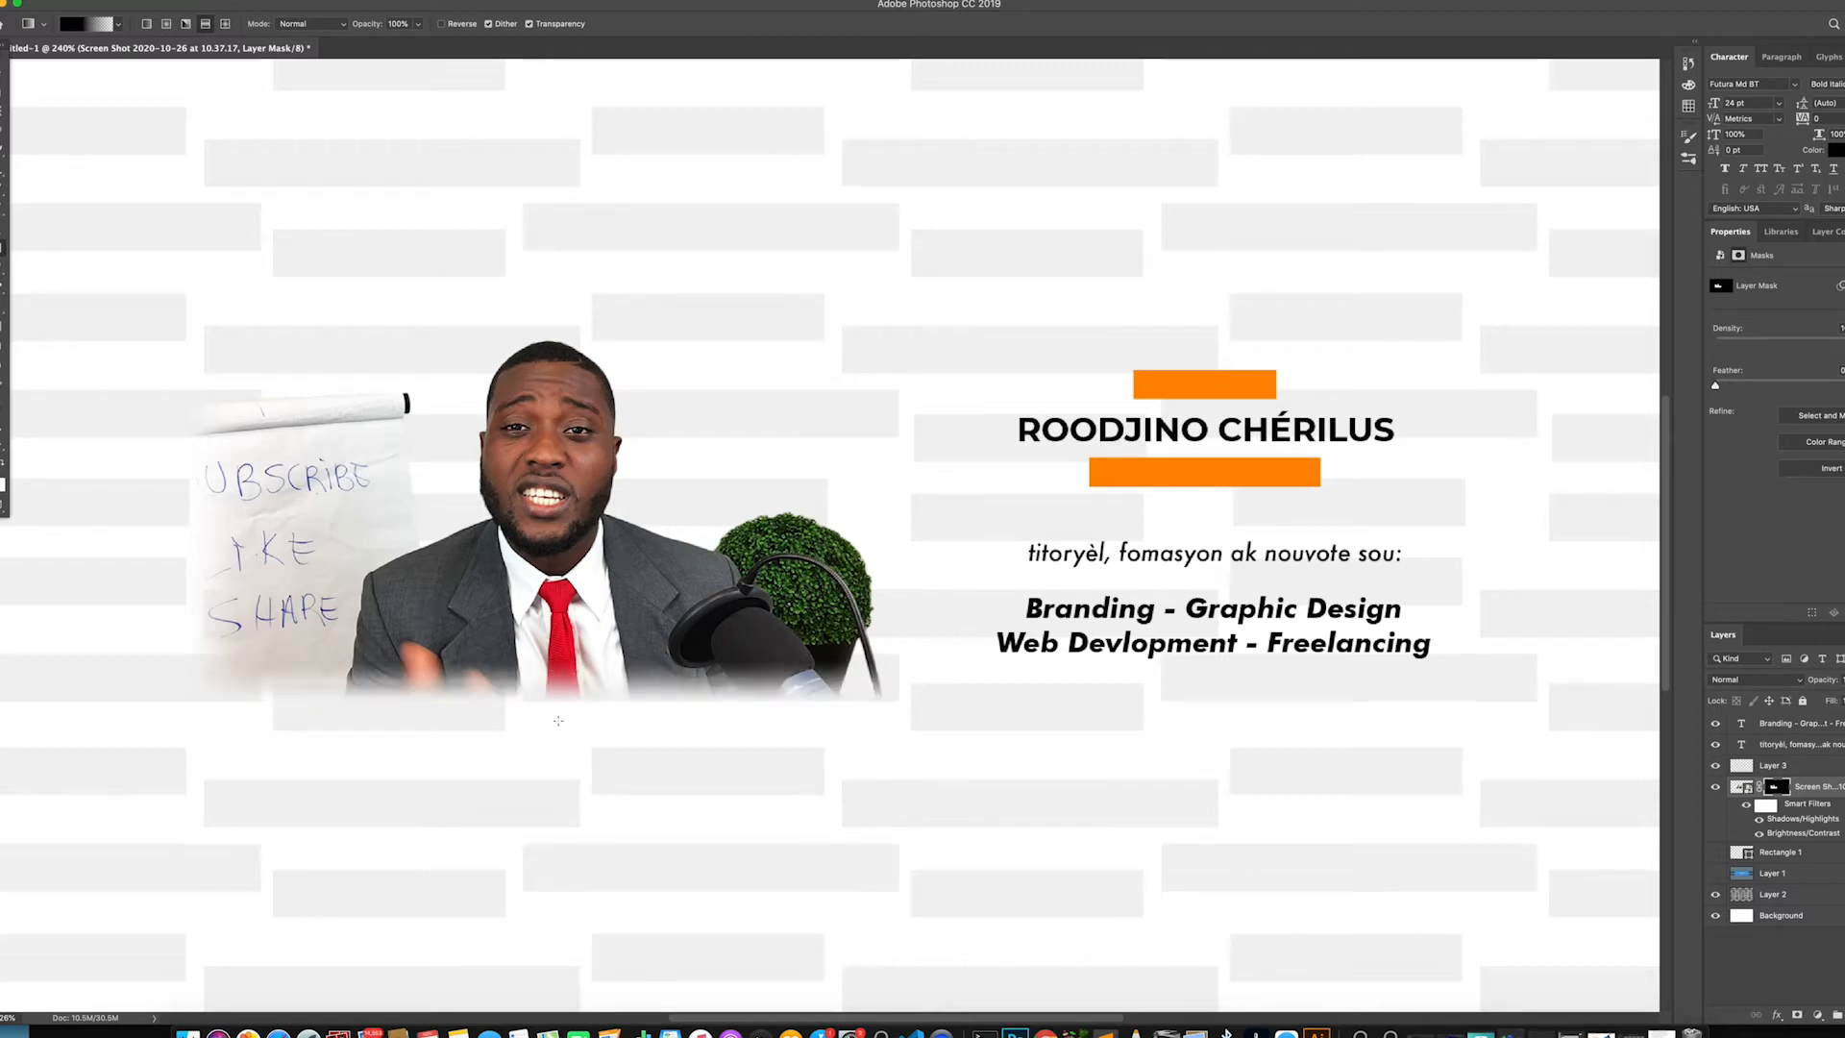
key("ctrl+0")
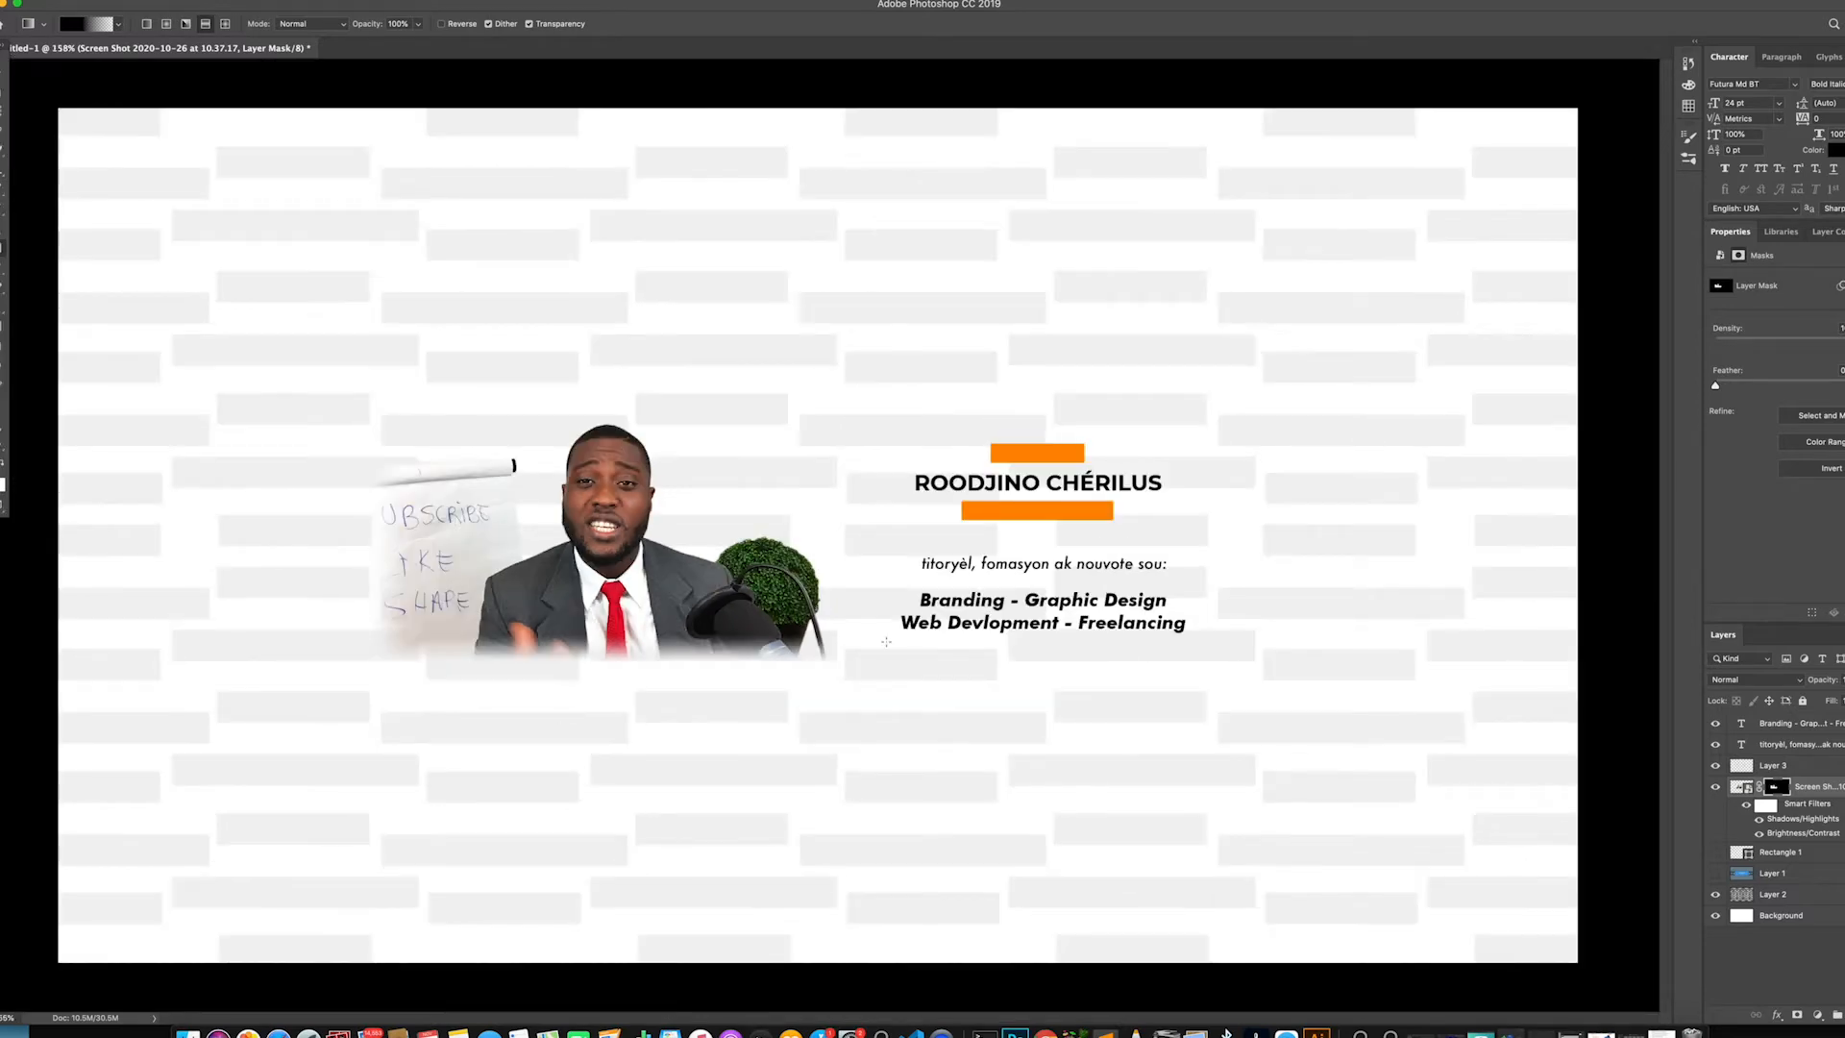
key("v")
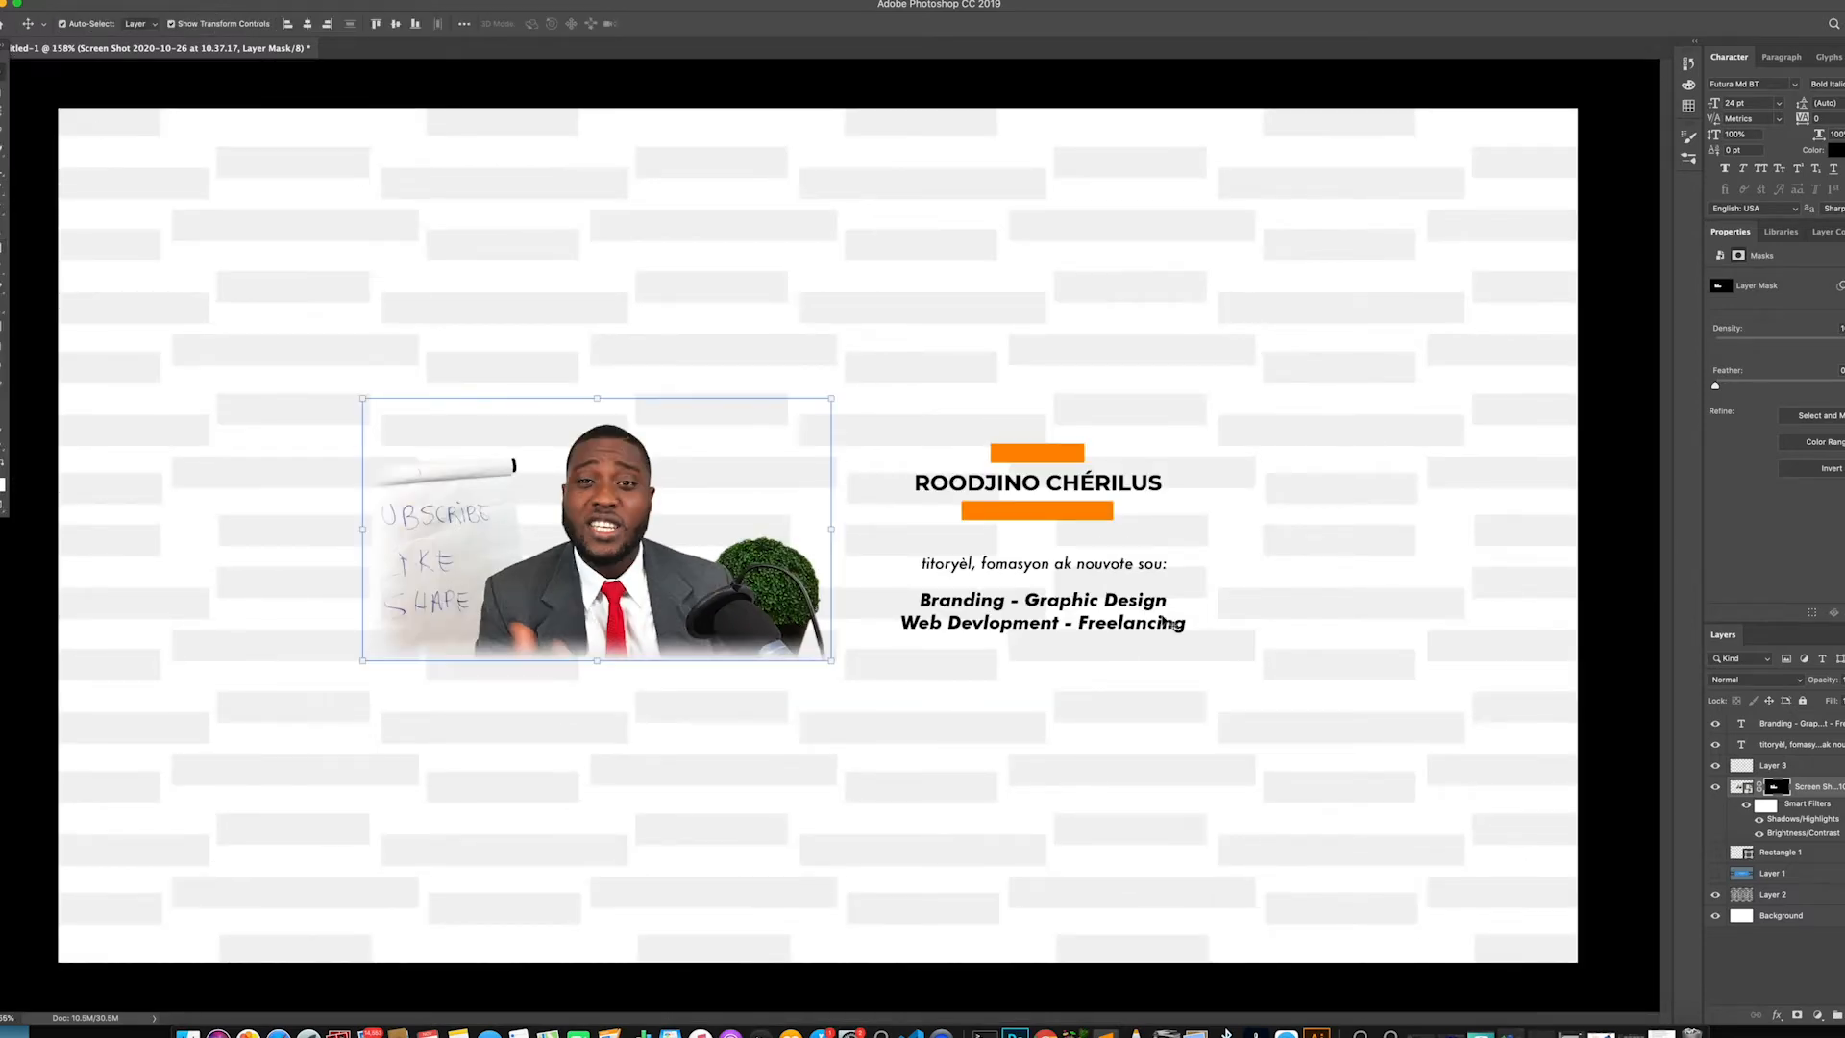
Deselect the photo and review the whole banner, examining the faded photo edges, logo, tagline and services text
scroll(1166, 622, "down", 5)
scroll(941, 575, "up", 5)
scroll(940, 575, "down", 3)
left_click(1384, 486)
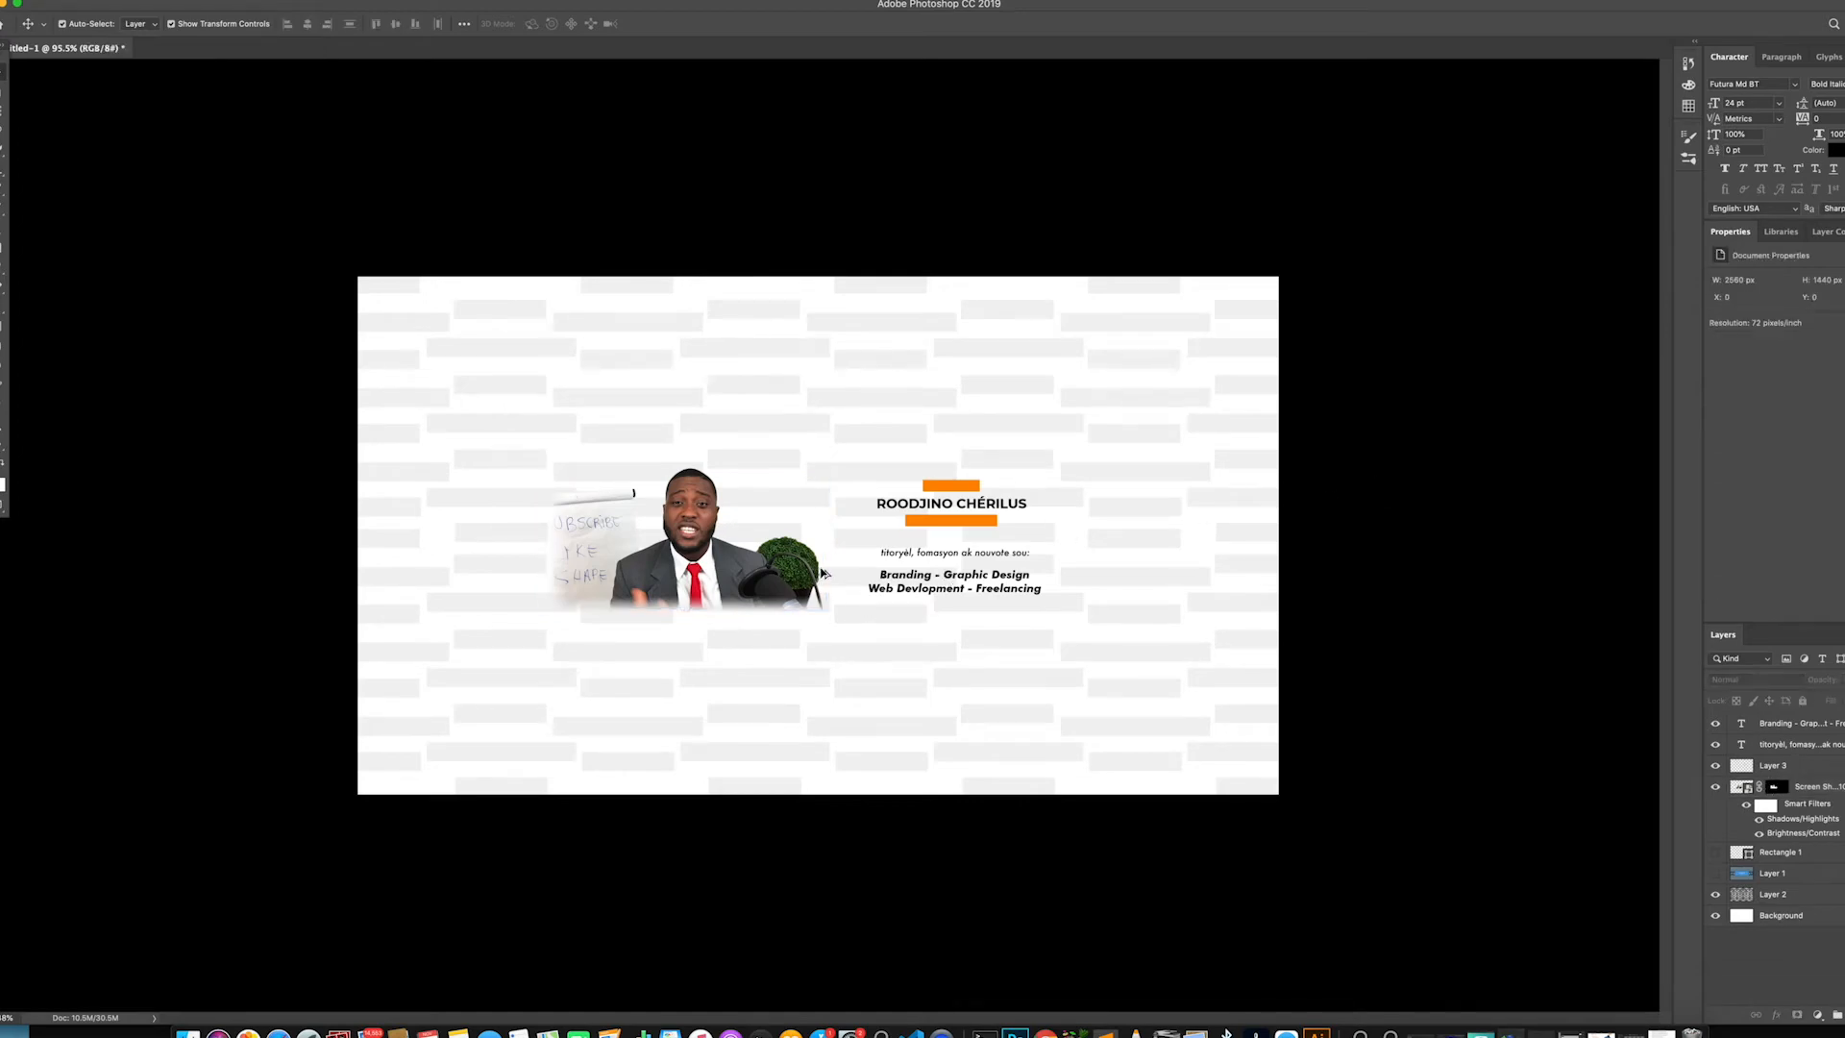
scroll(822, 569, "up", 4)
scroll(821, 570, "down", 6)
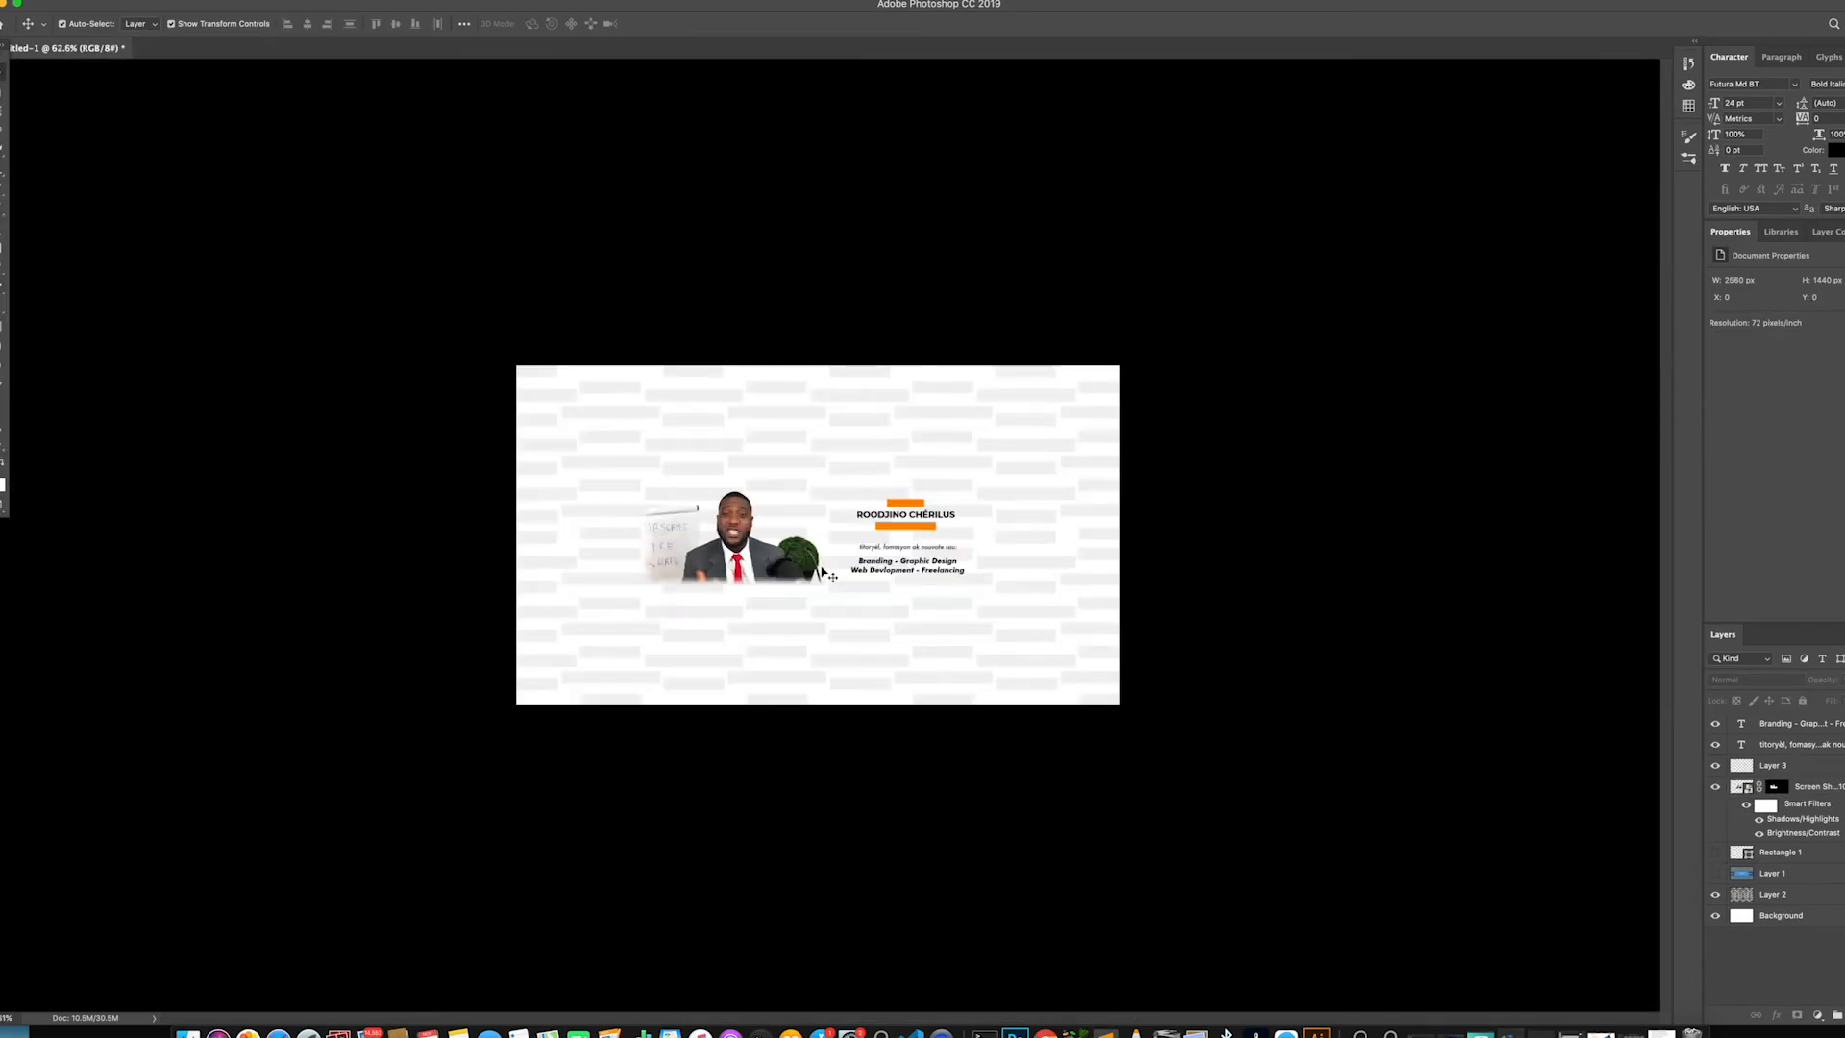
scroll(821, 571, "up", 3)
scroll(822, 571, "down", 3)
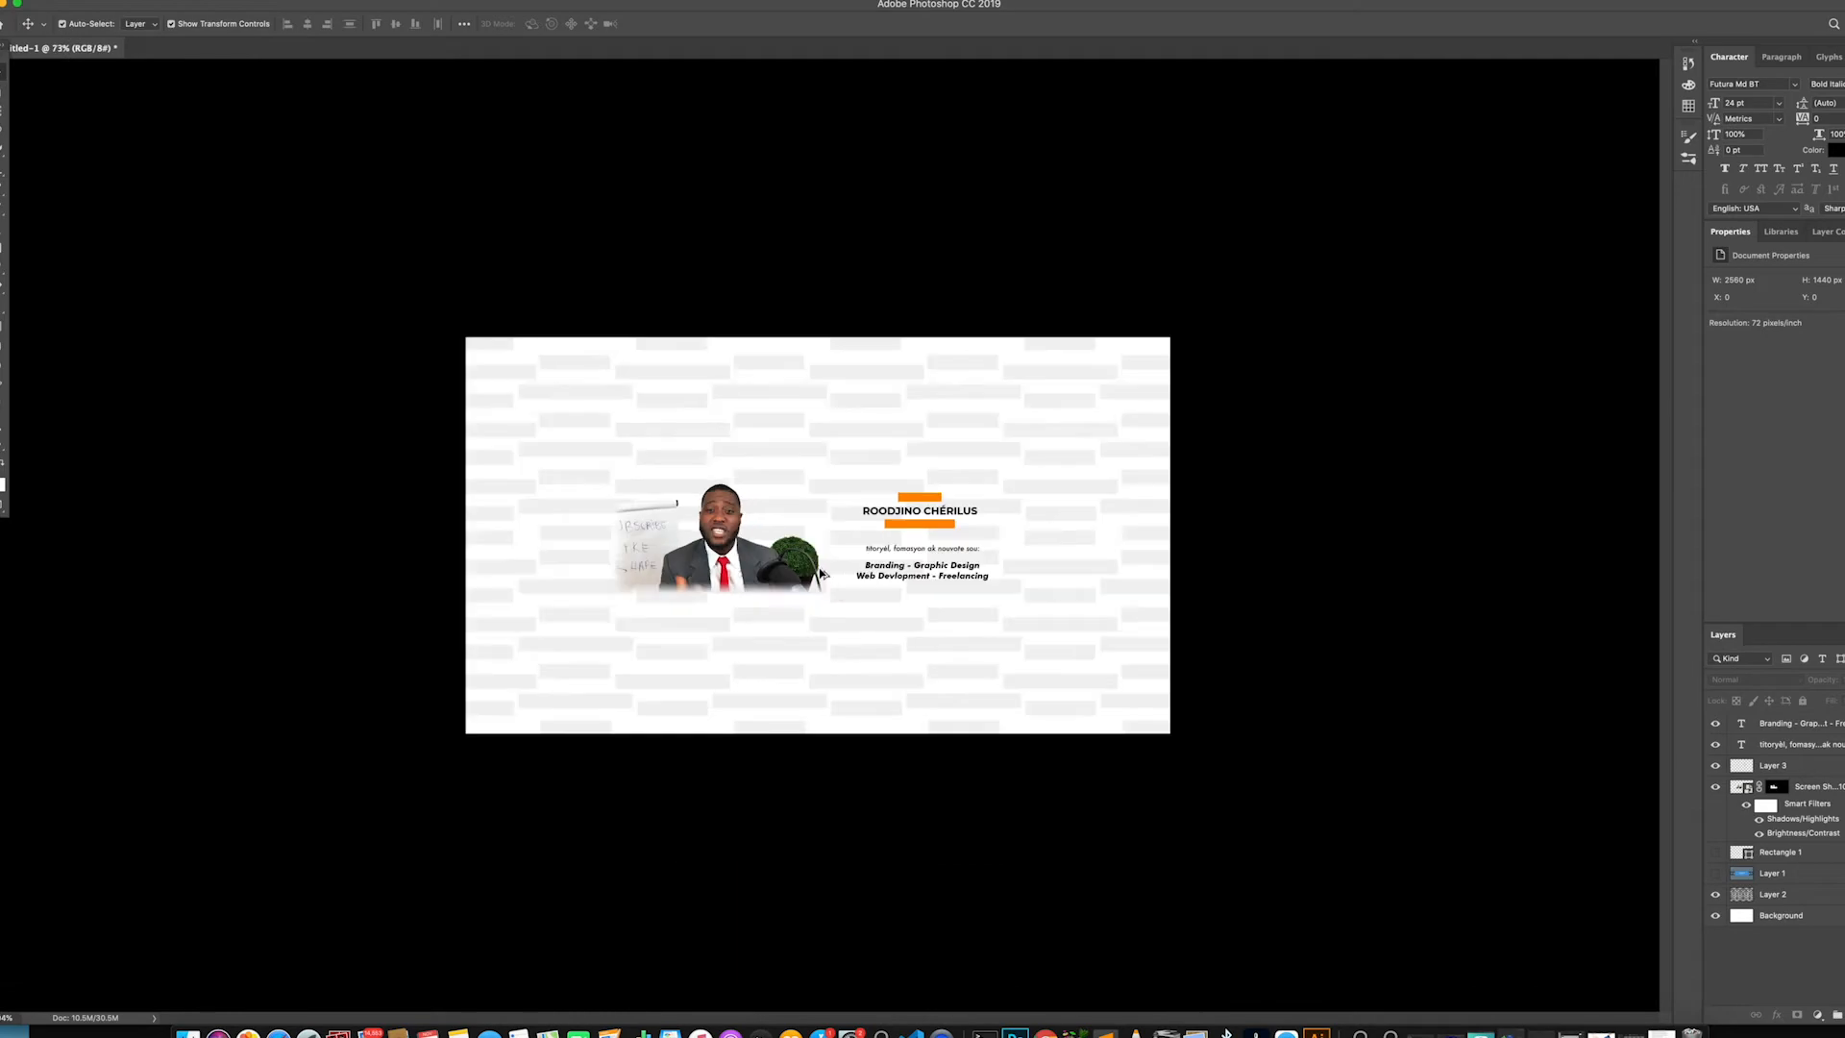
scroll(822, 574, "up", 2)
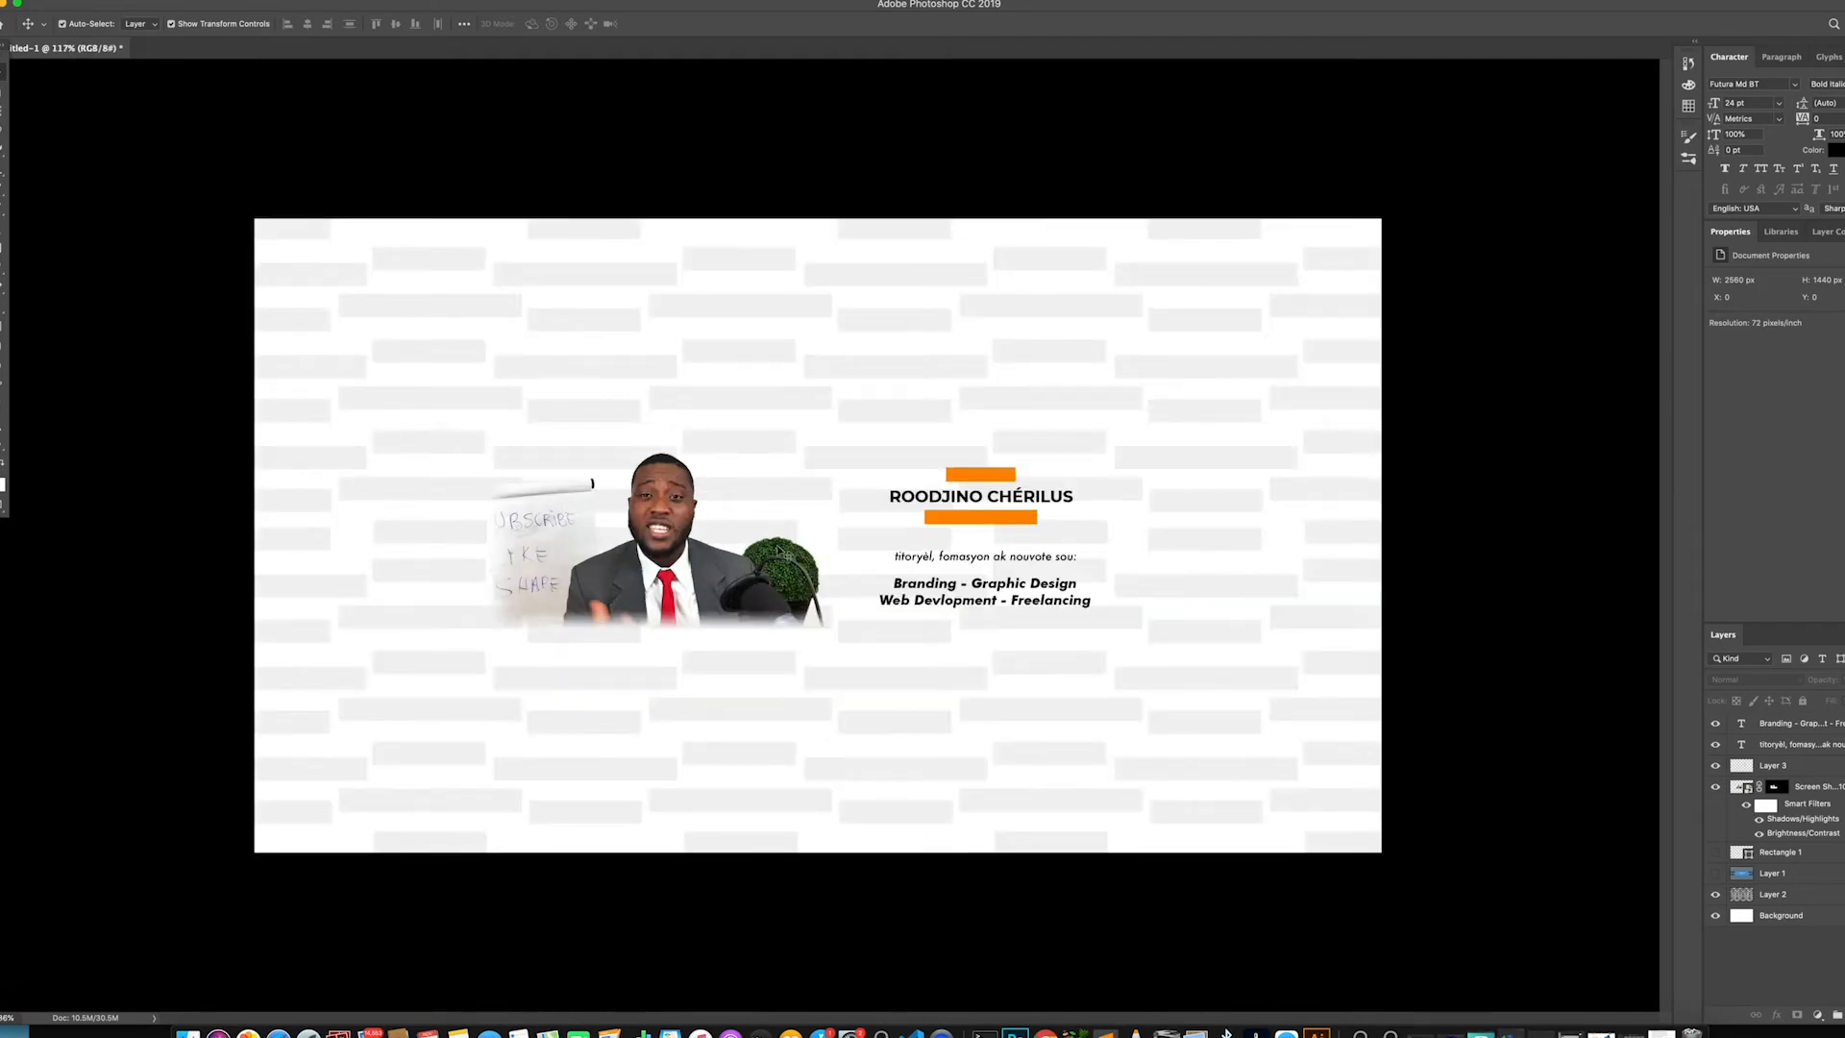
scroll(1042, 632, "up", 3)
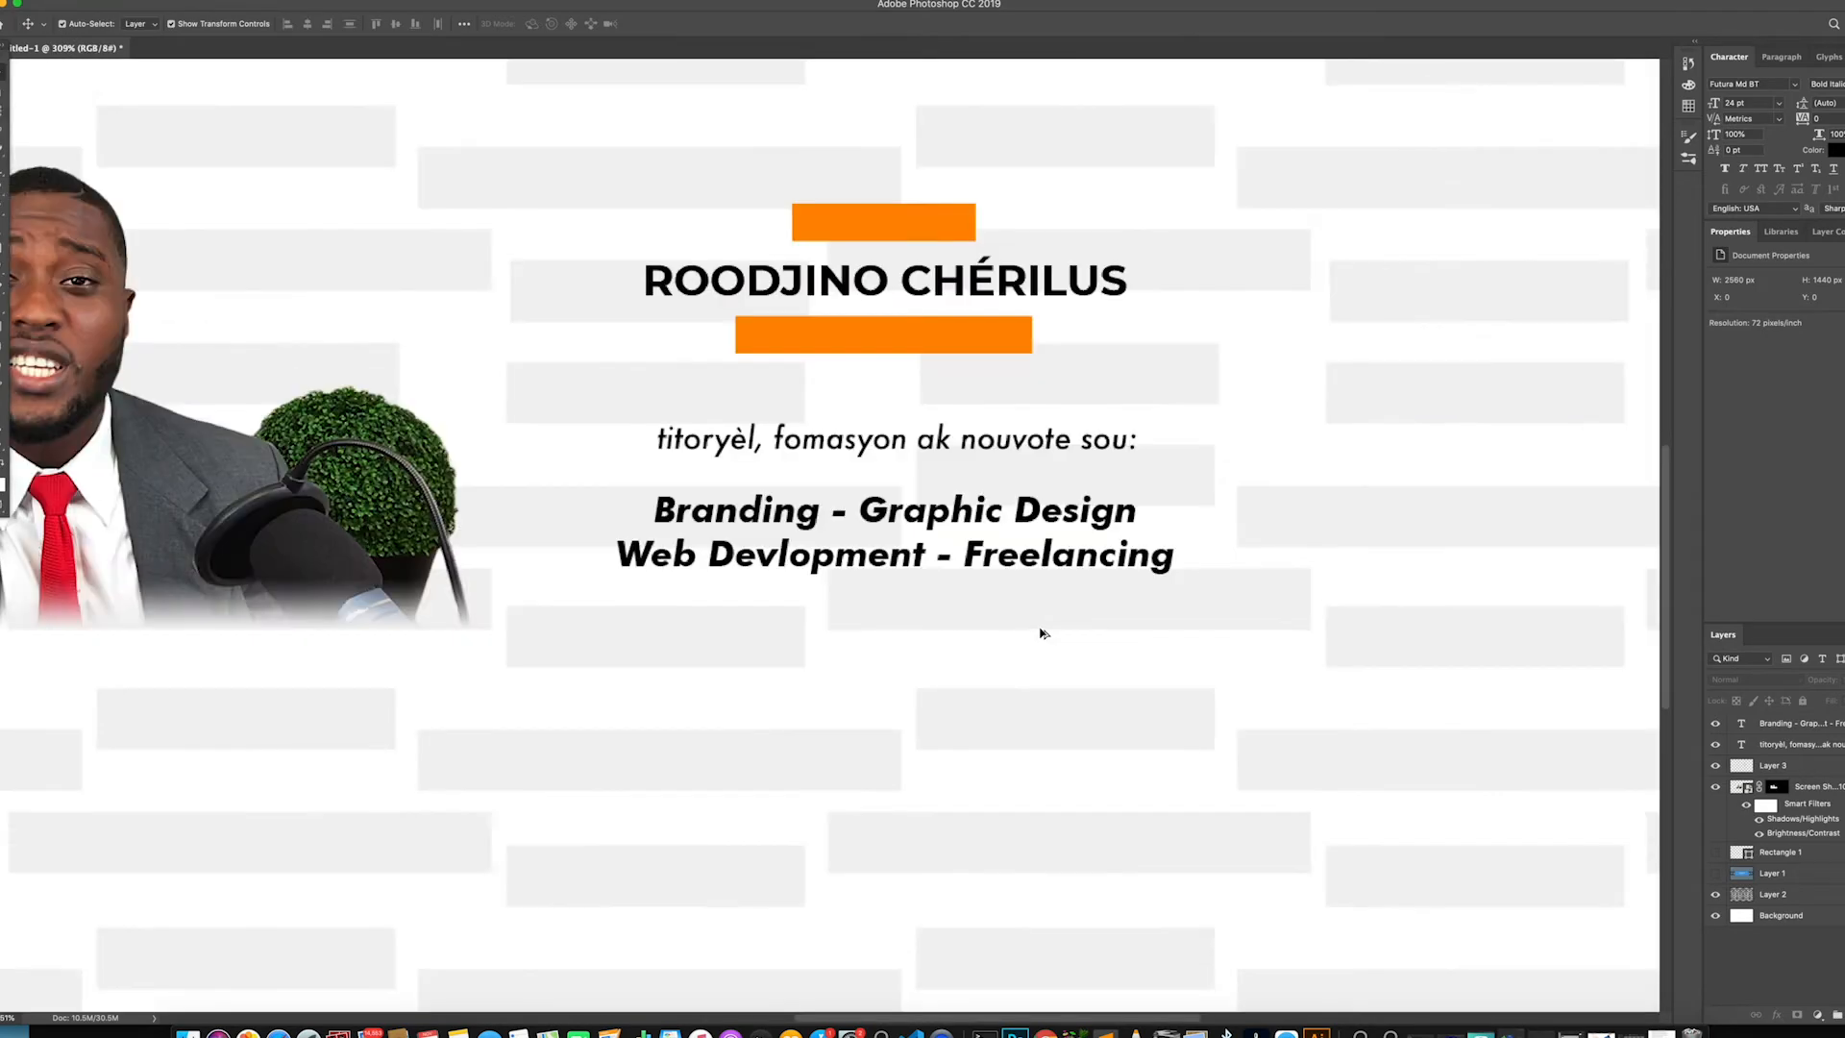
scroll(1037, 630, "down", 4)
scroll(953, 554, "up", 4)
scroll(952, 554, "down", 3)
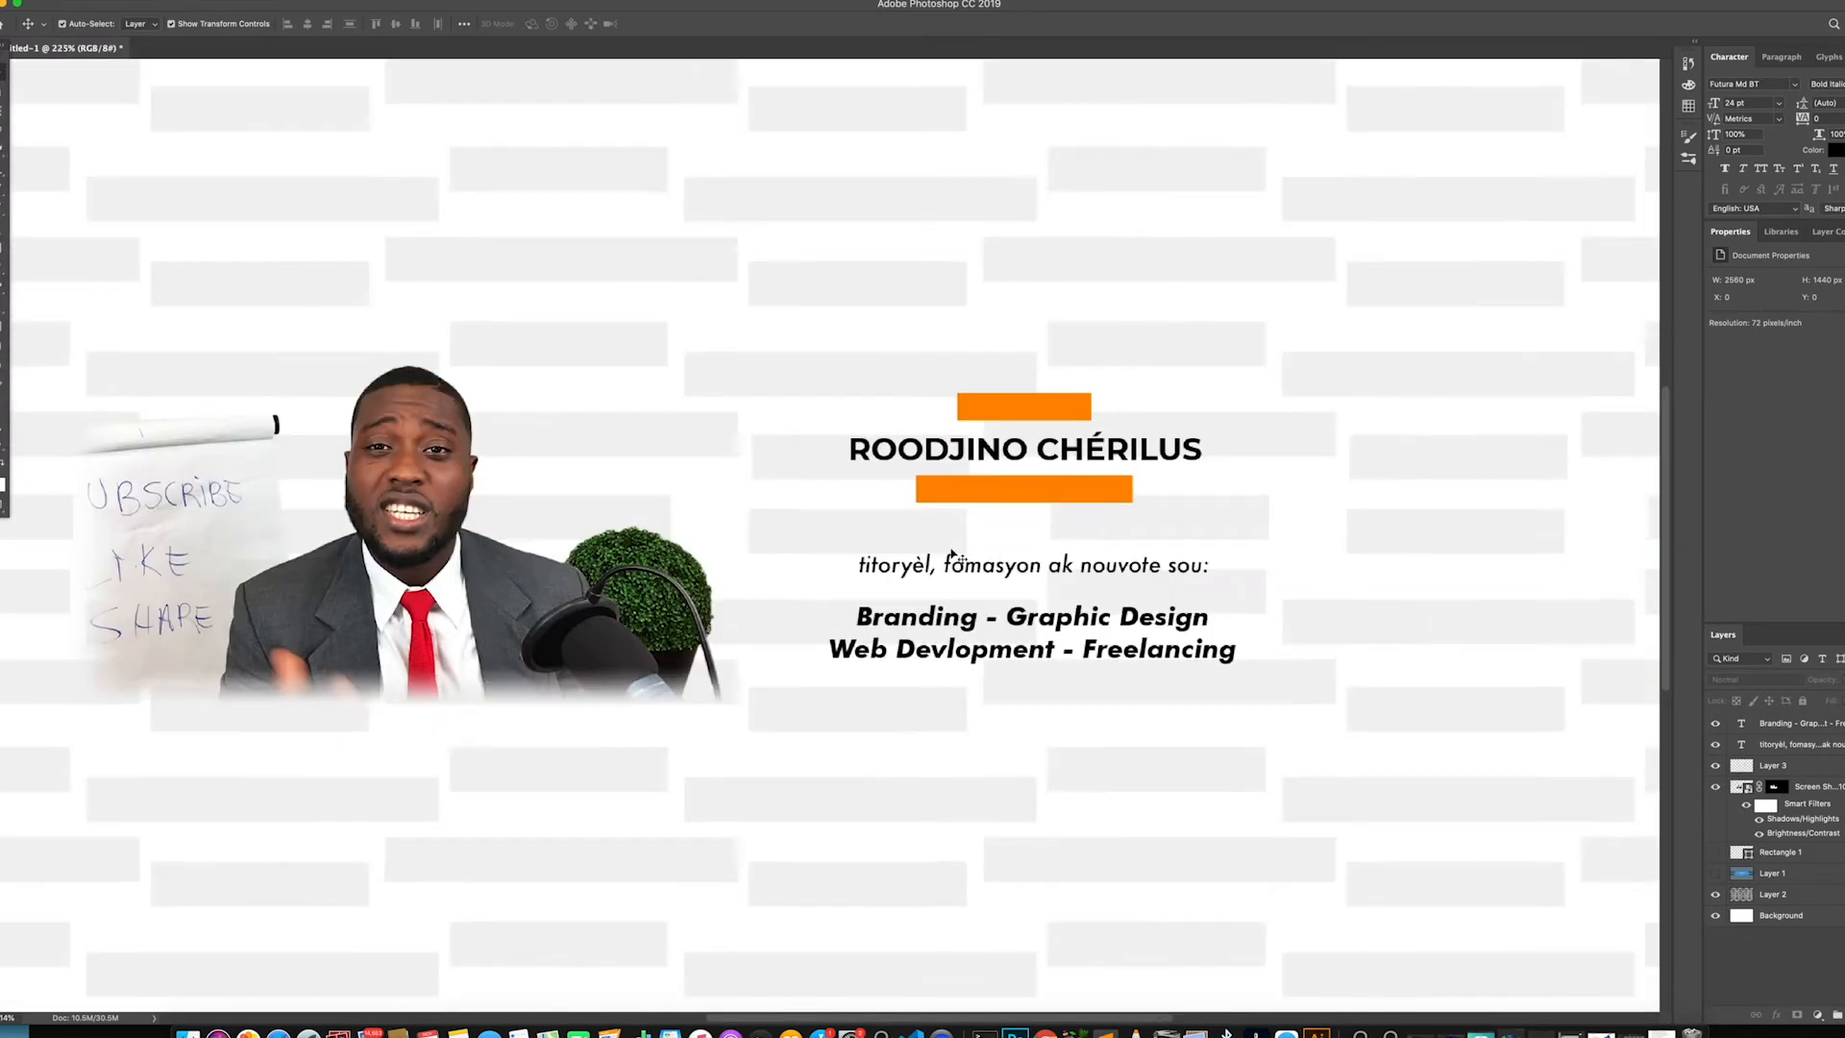
scroll(954, 555, "up", 3)
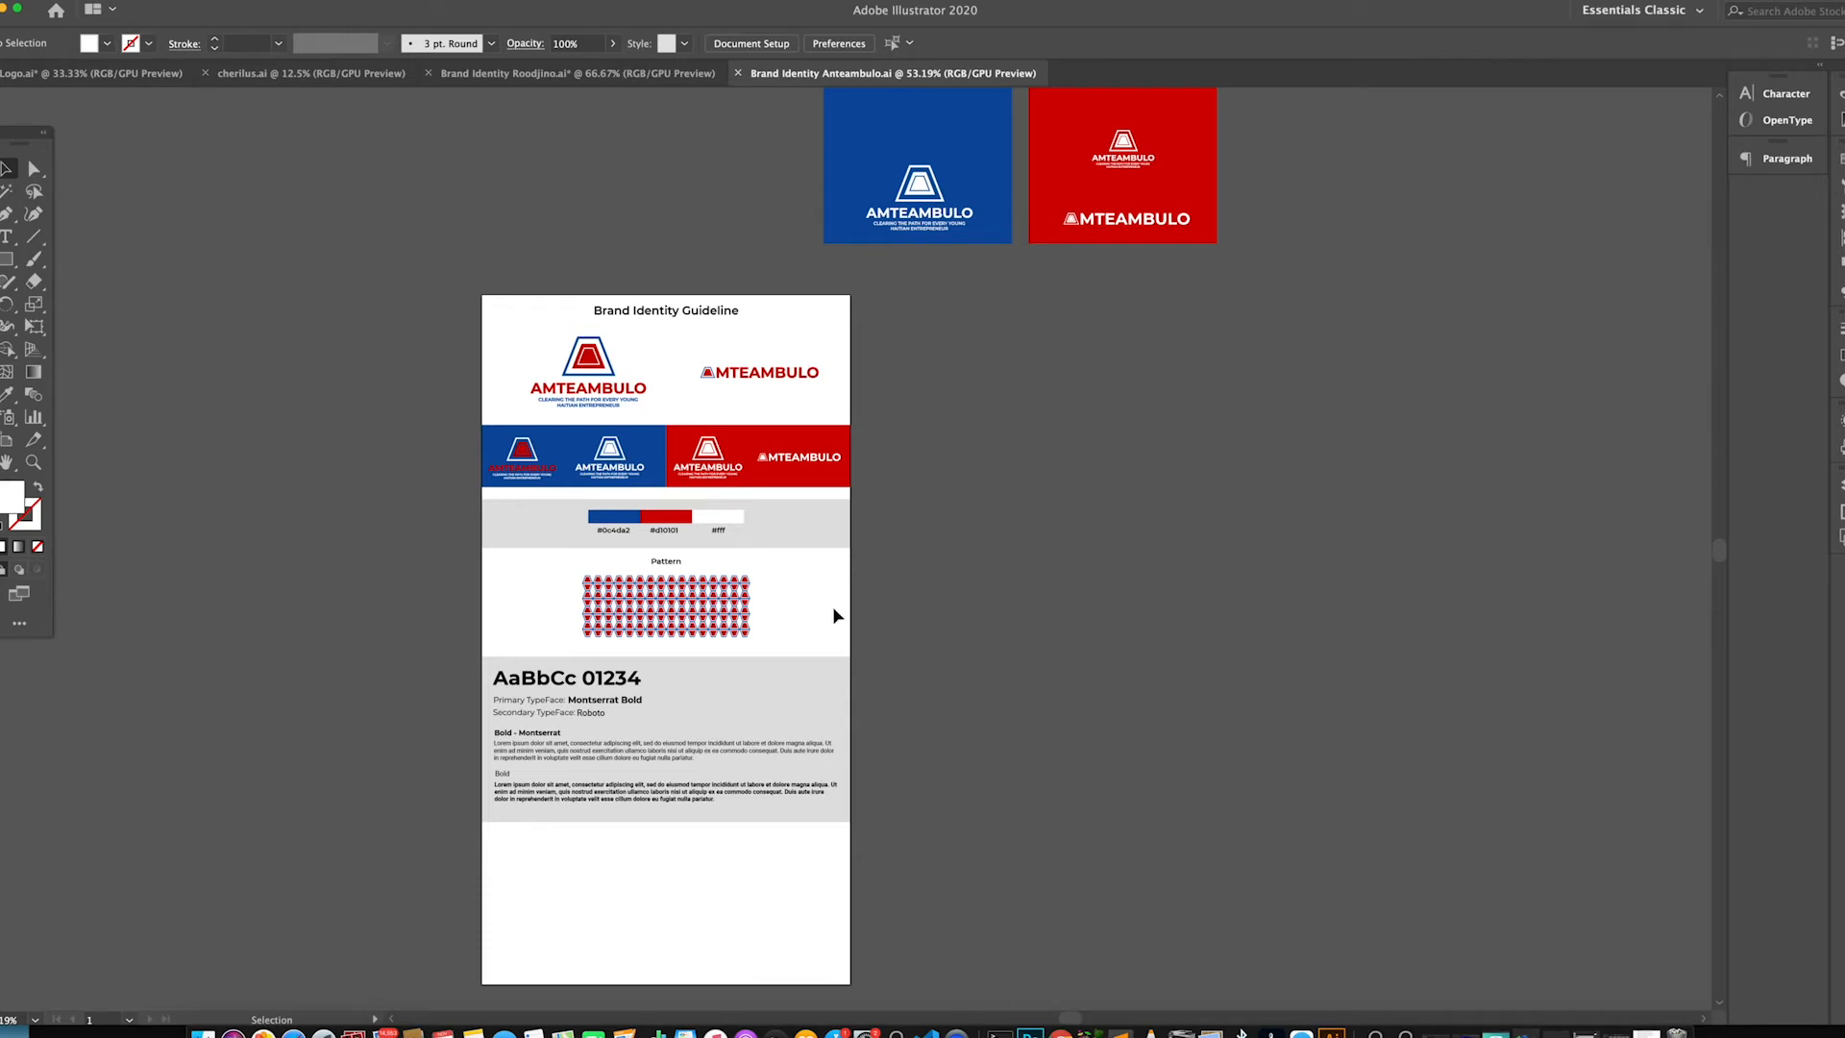
Examine the colours and pattern in the Amteambulo brand identity guideline in Illustrator
scroll(842, 583, "up", 1)
scroll(836, 585, "down", 3)
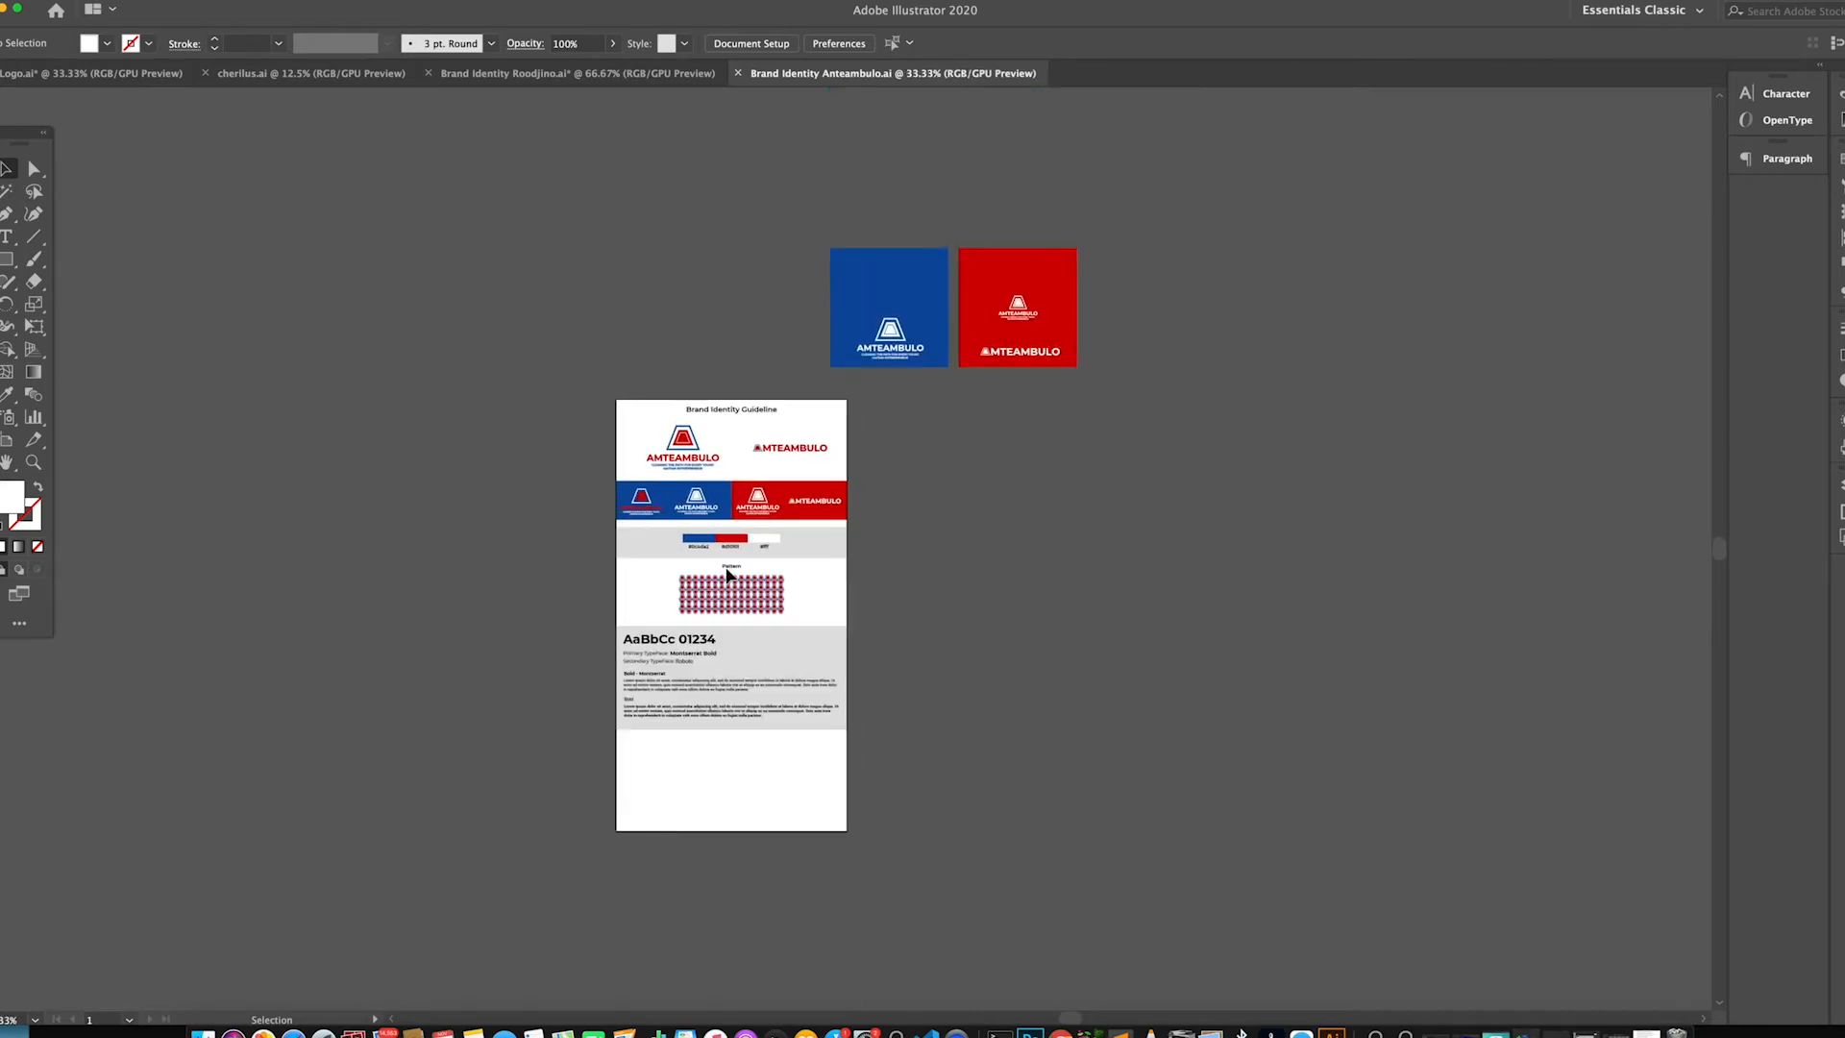
scroll(805, 644, "up", 5)
scroll(806, 644, "up", 1)
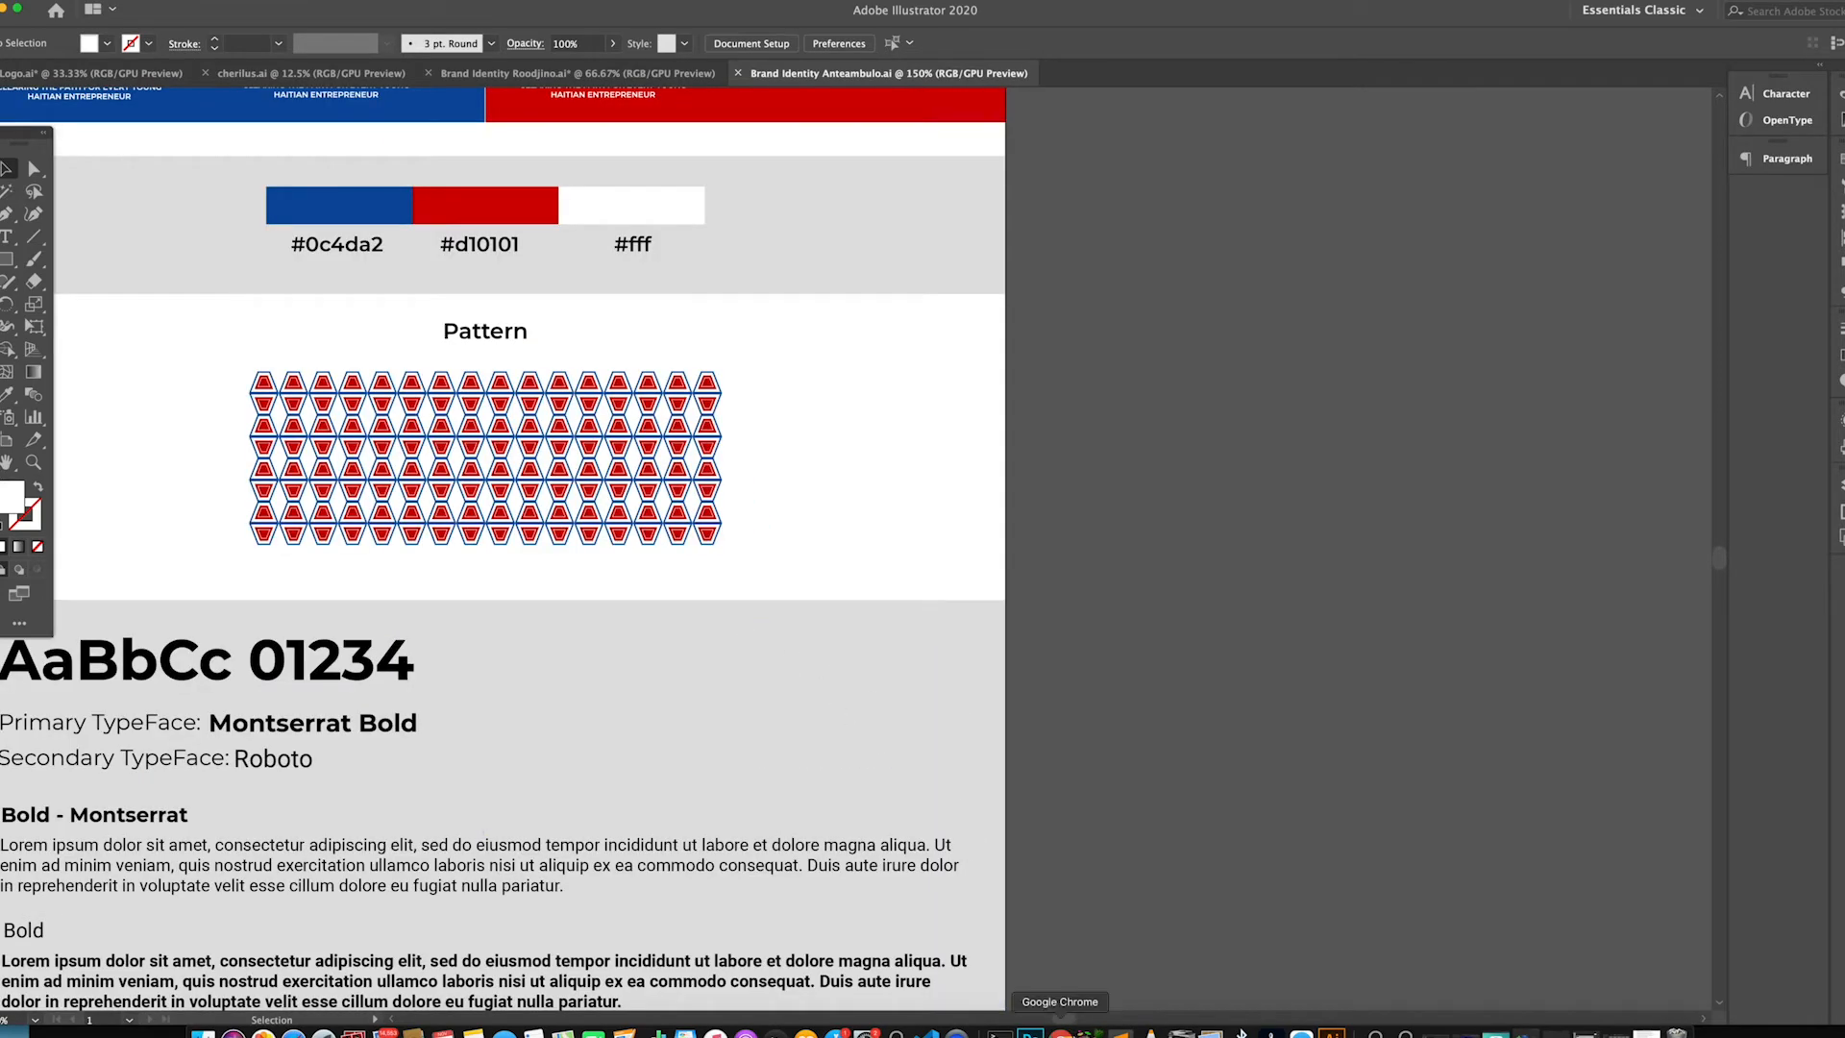
Switch to Photoshop, open the width for editing in the new document settings, and open a new Safari window
left_click(1021, 988)
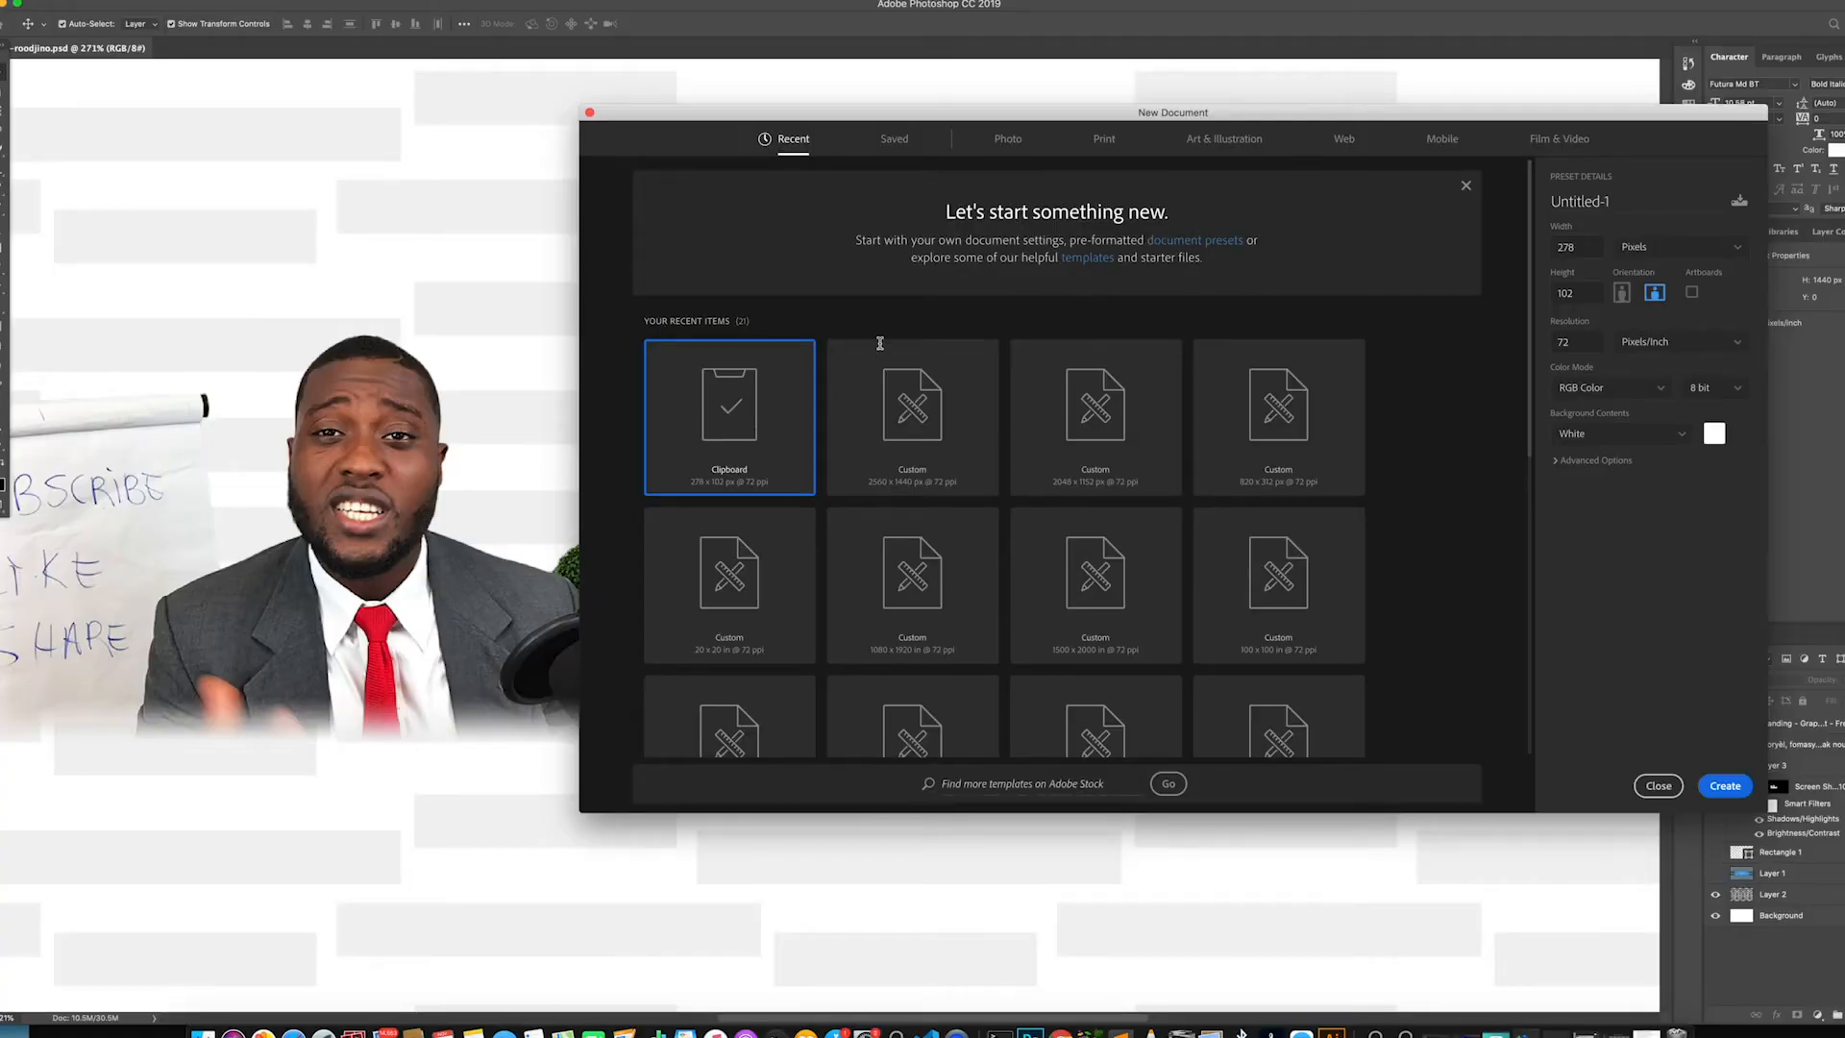
left_click(1583, 248)
right_click(293, 1028)
left_click(343, 923)
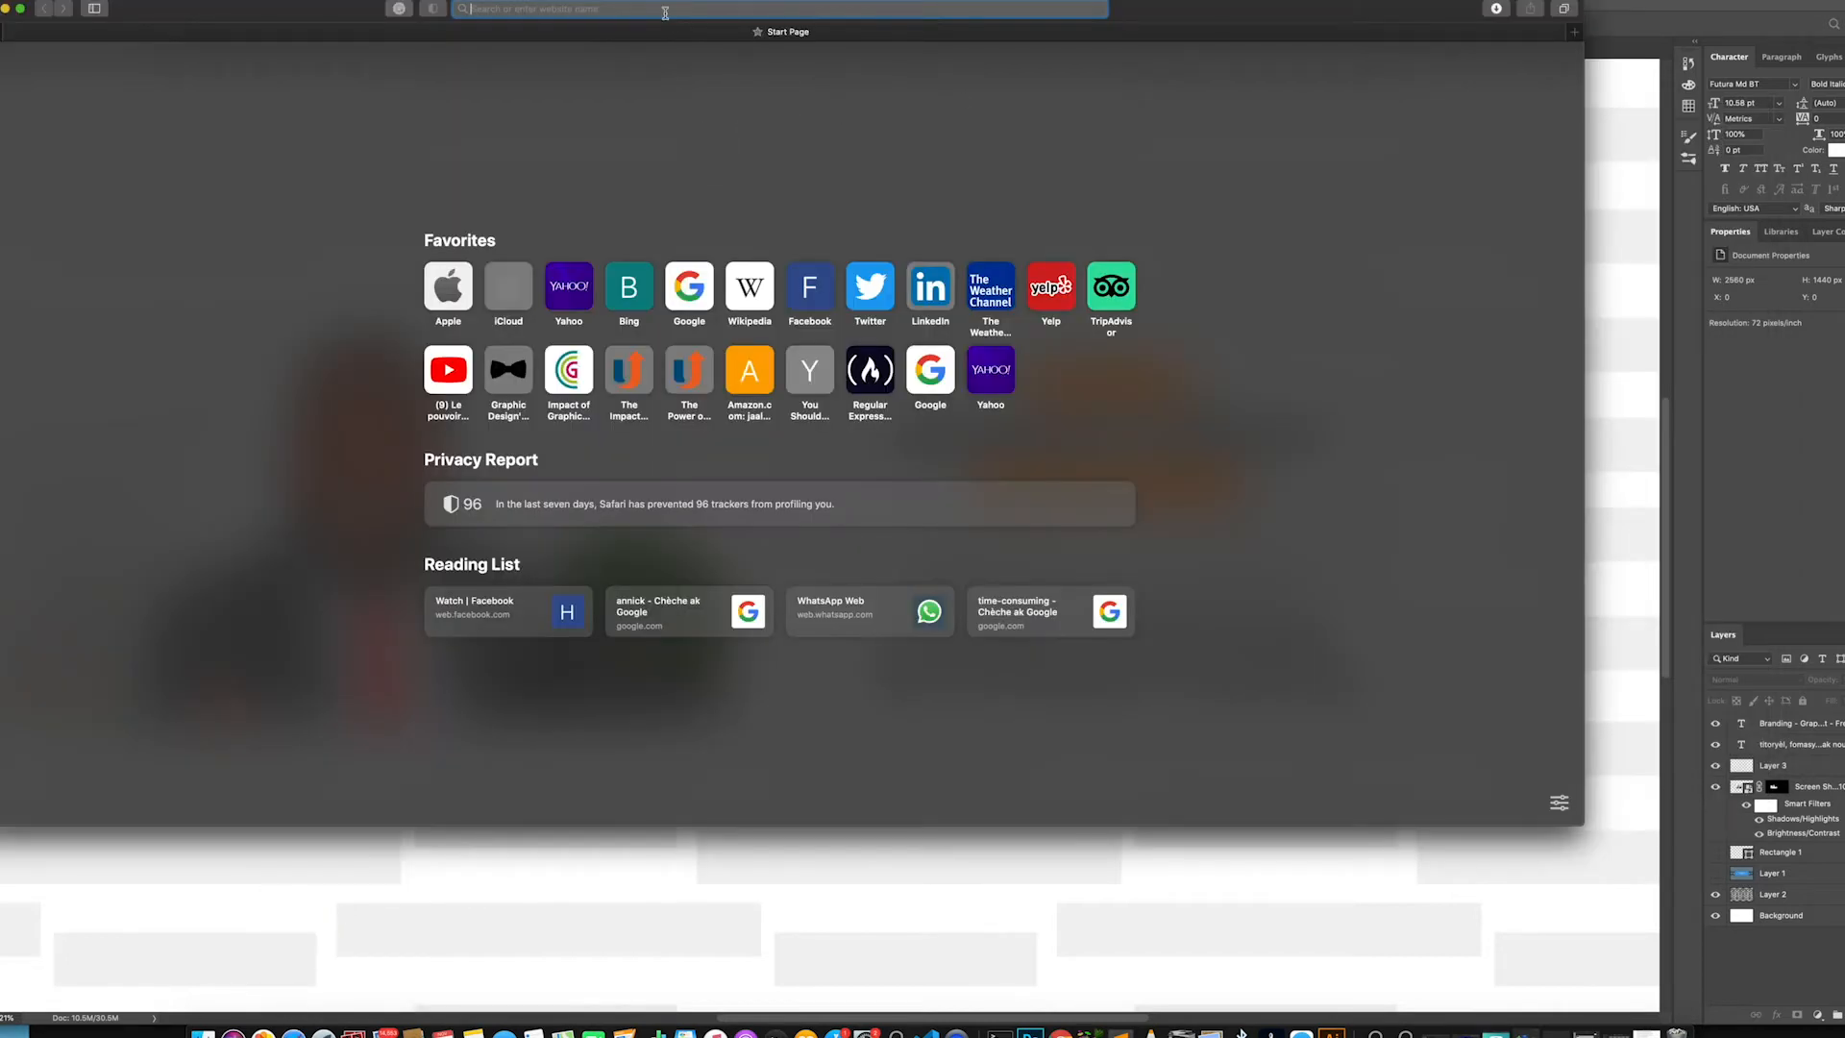
Search Google for "facebook cover size" and show the image results
type("face")
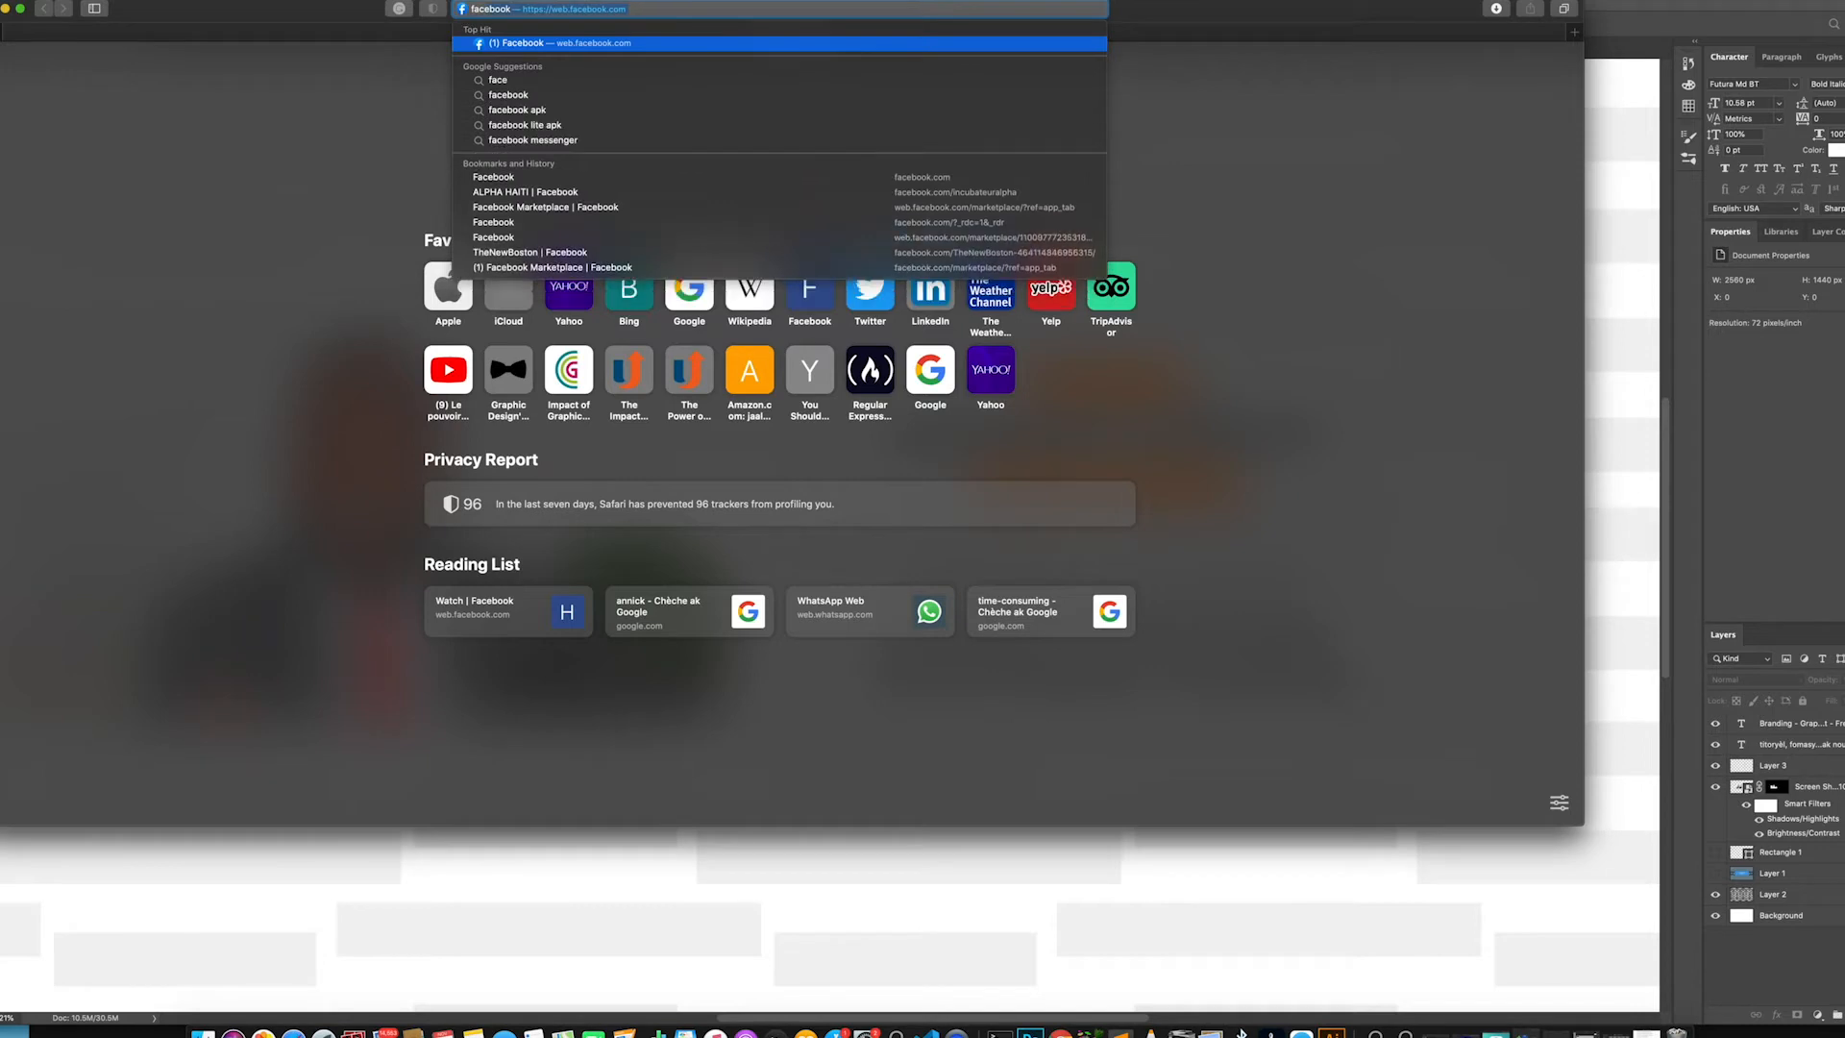
type("book co")
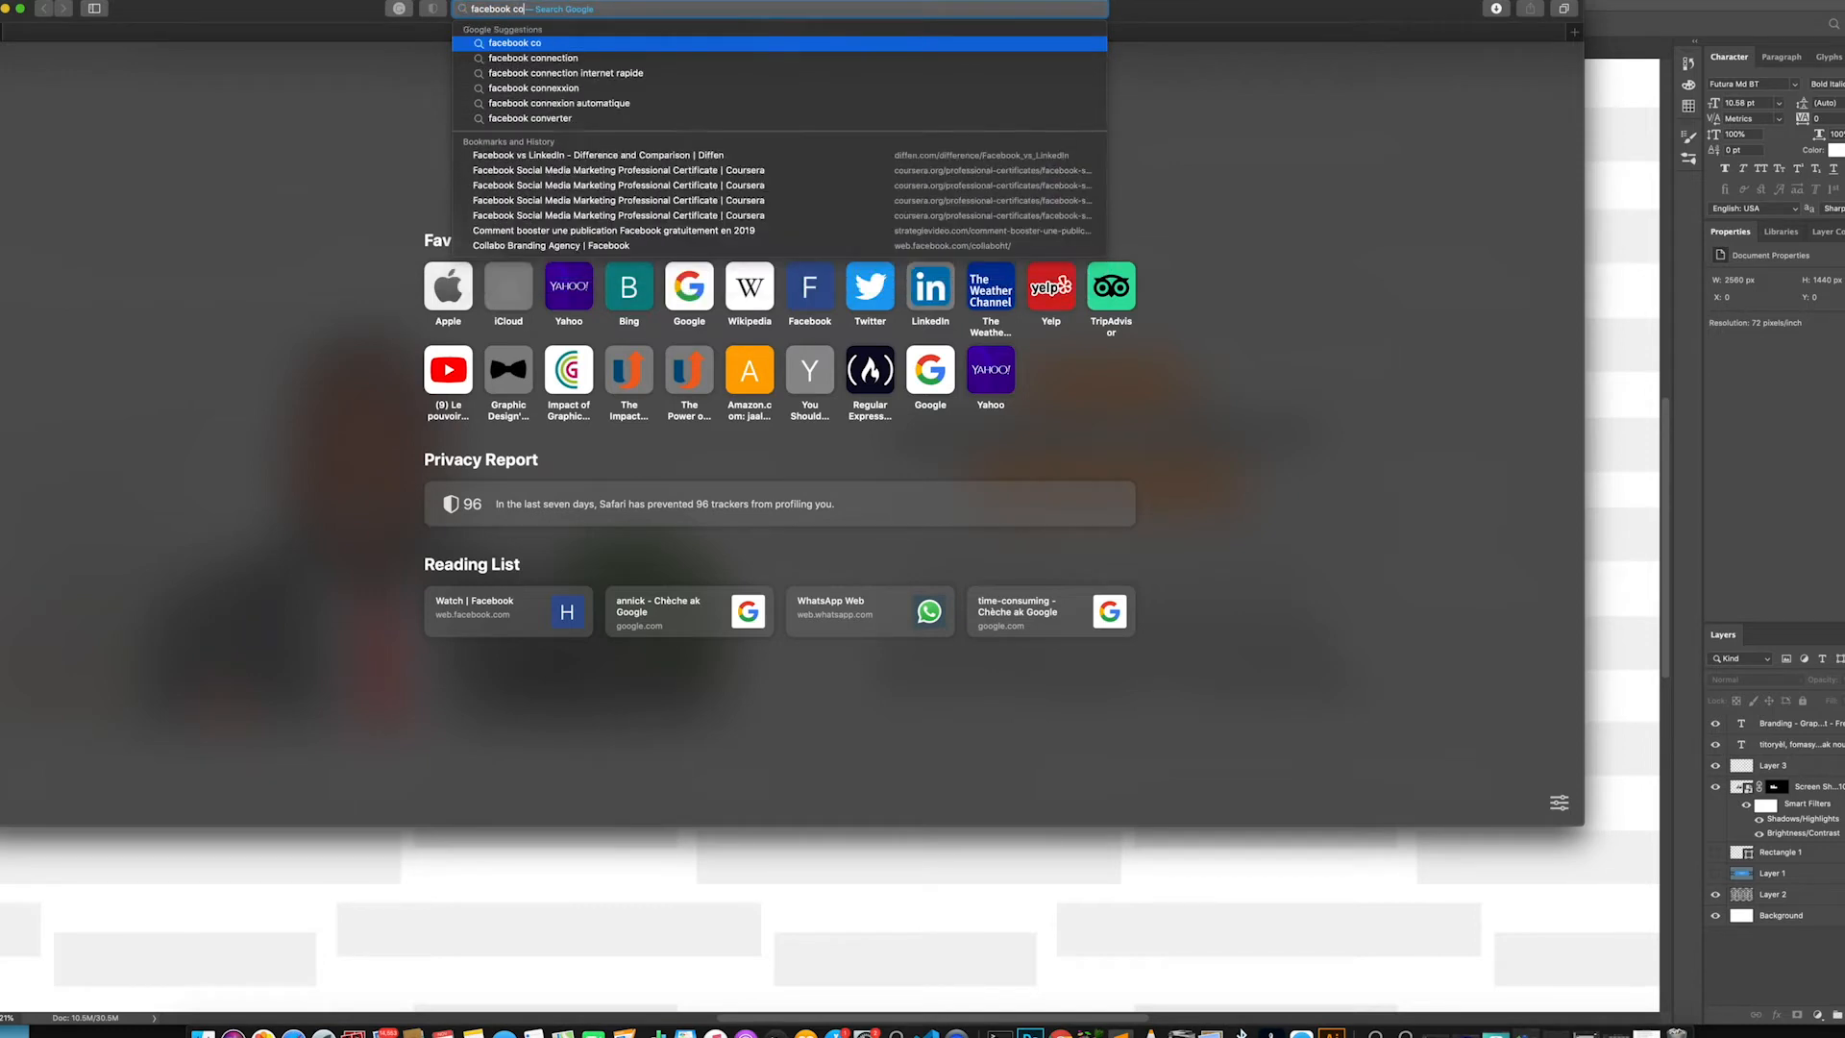
type("ver size")
key("Return")
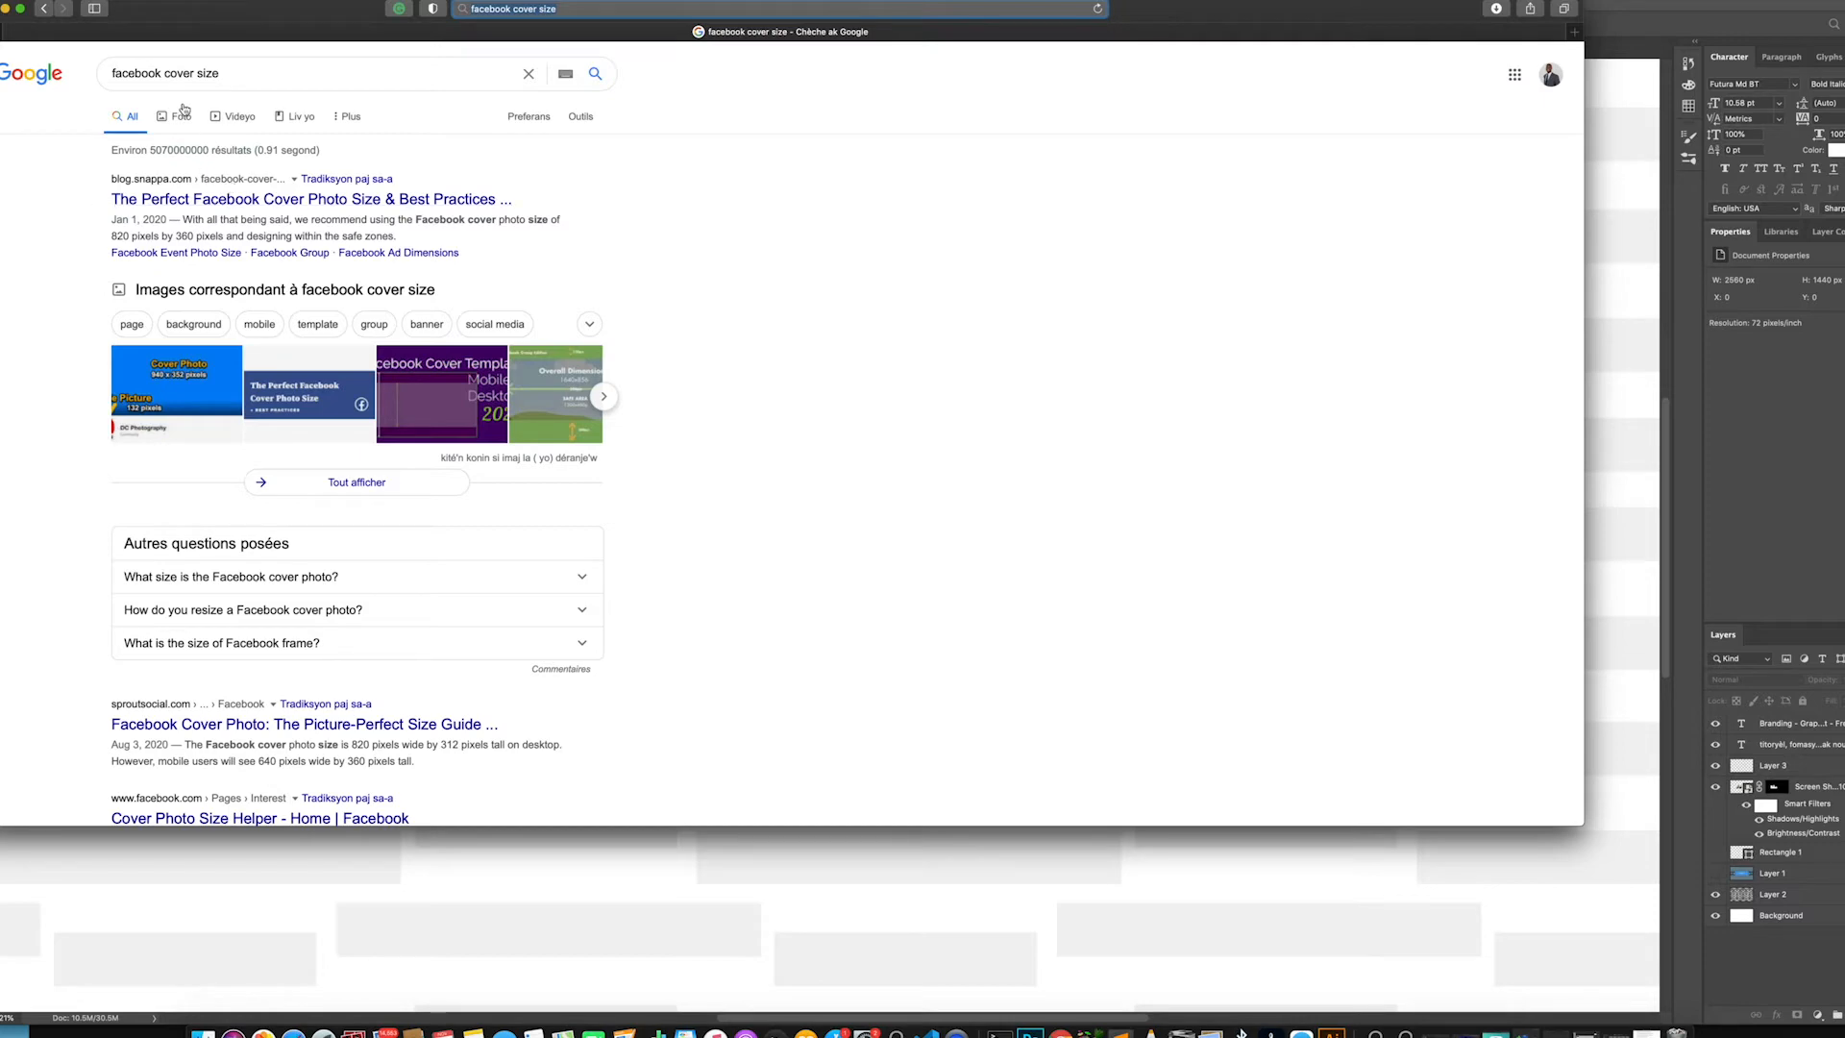
left_click(181, 117)
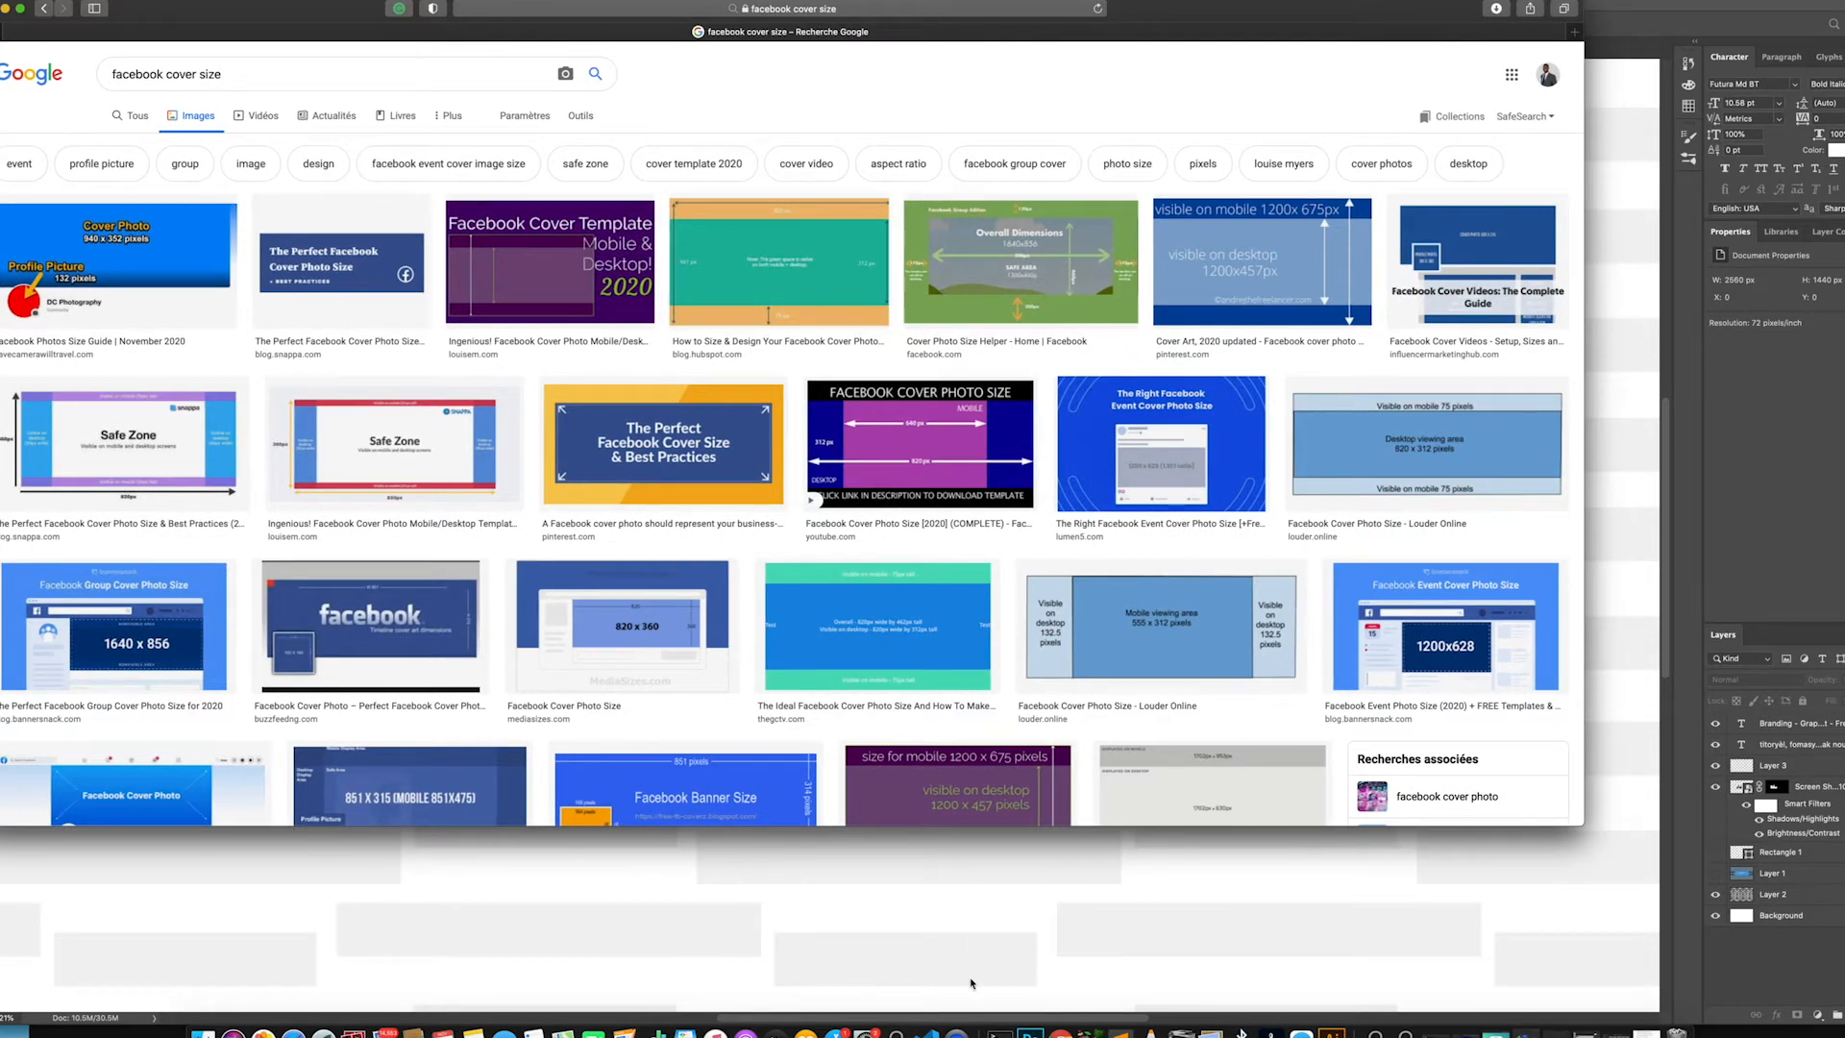
Return to Photoshop and create a new document 820 pixels wide and 312 pixels high
left_click(1029, 1030)
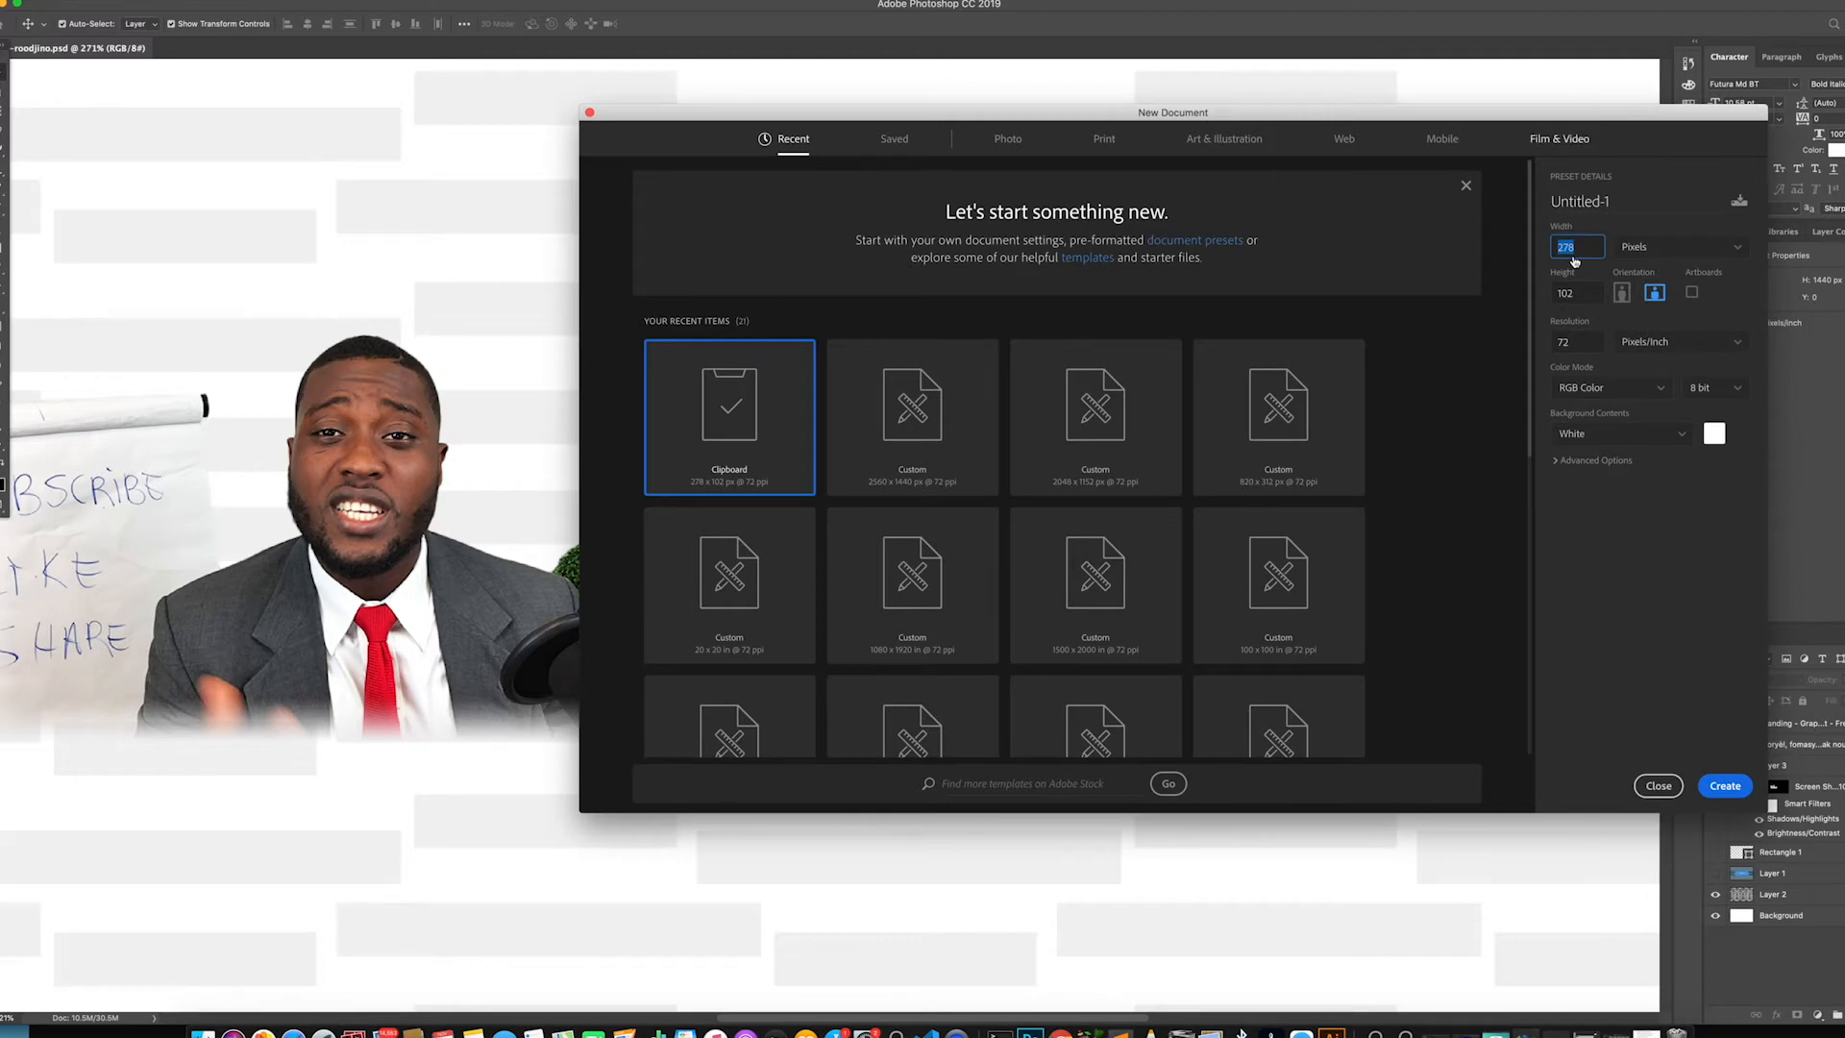
type("82")
key("Tab")
type("312")
left_click(1730, 790)
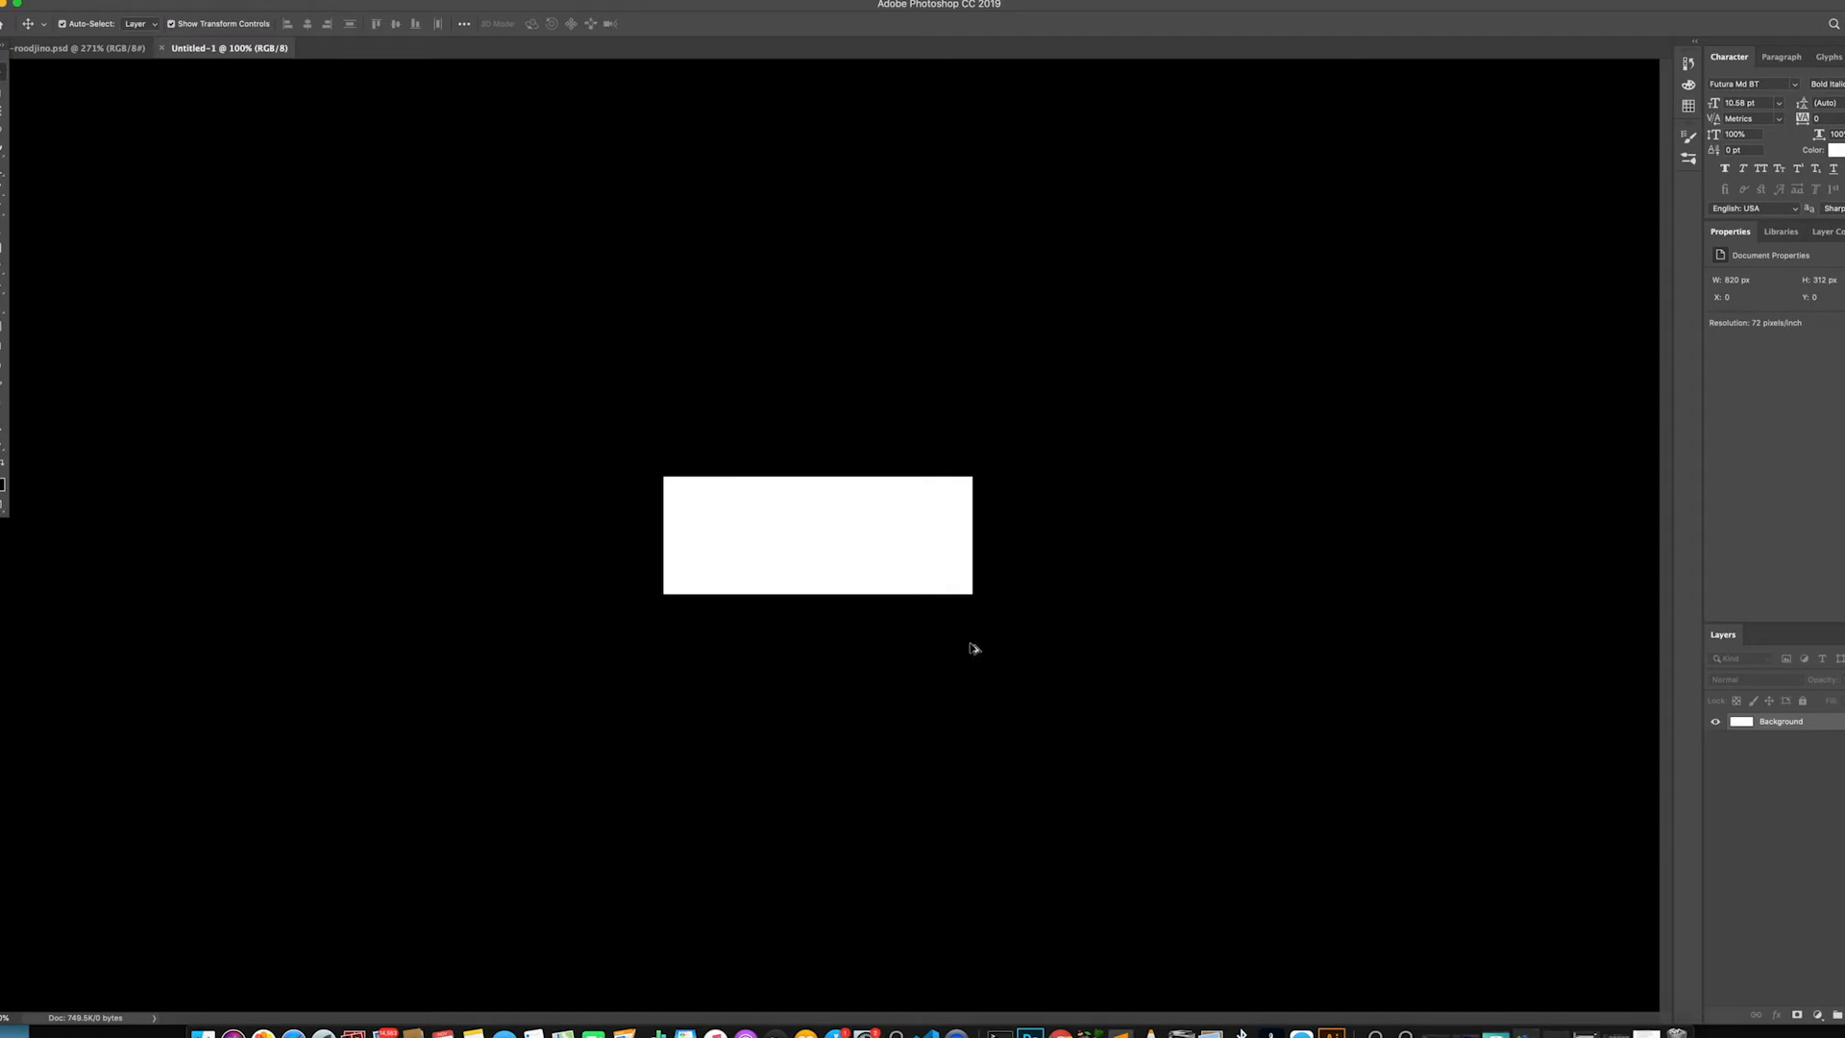
Copy the Unsplash photo of the man standing on a road in Safari and paste it into the new Photoshop document
key("super+0")
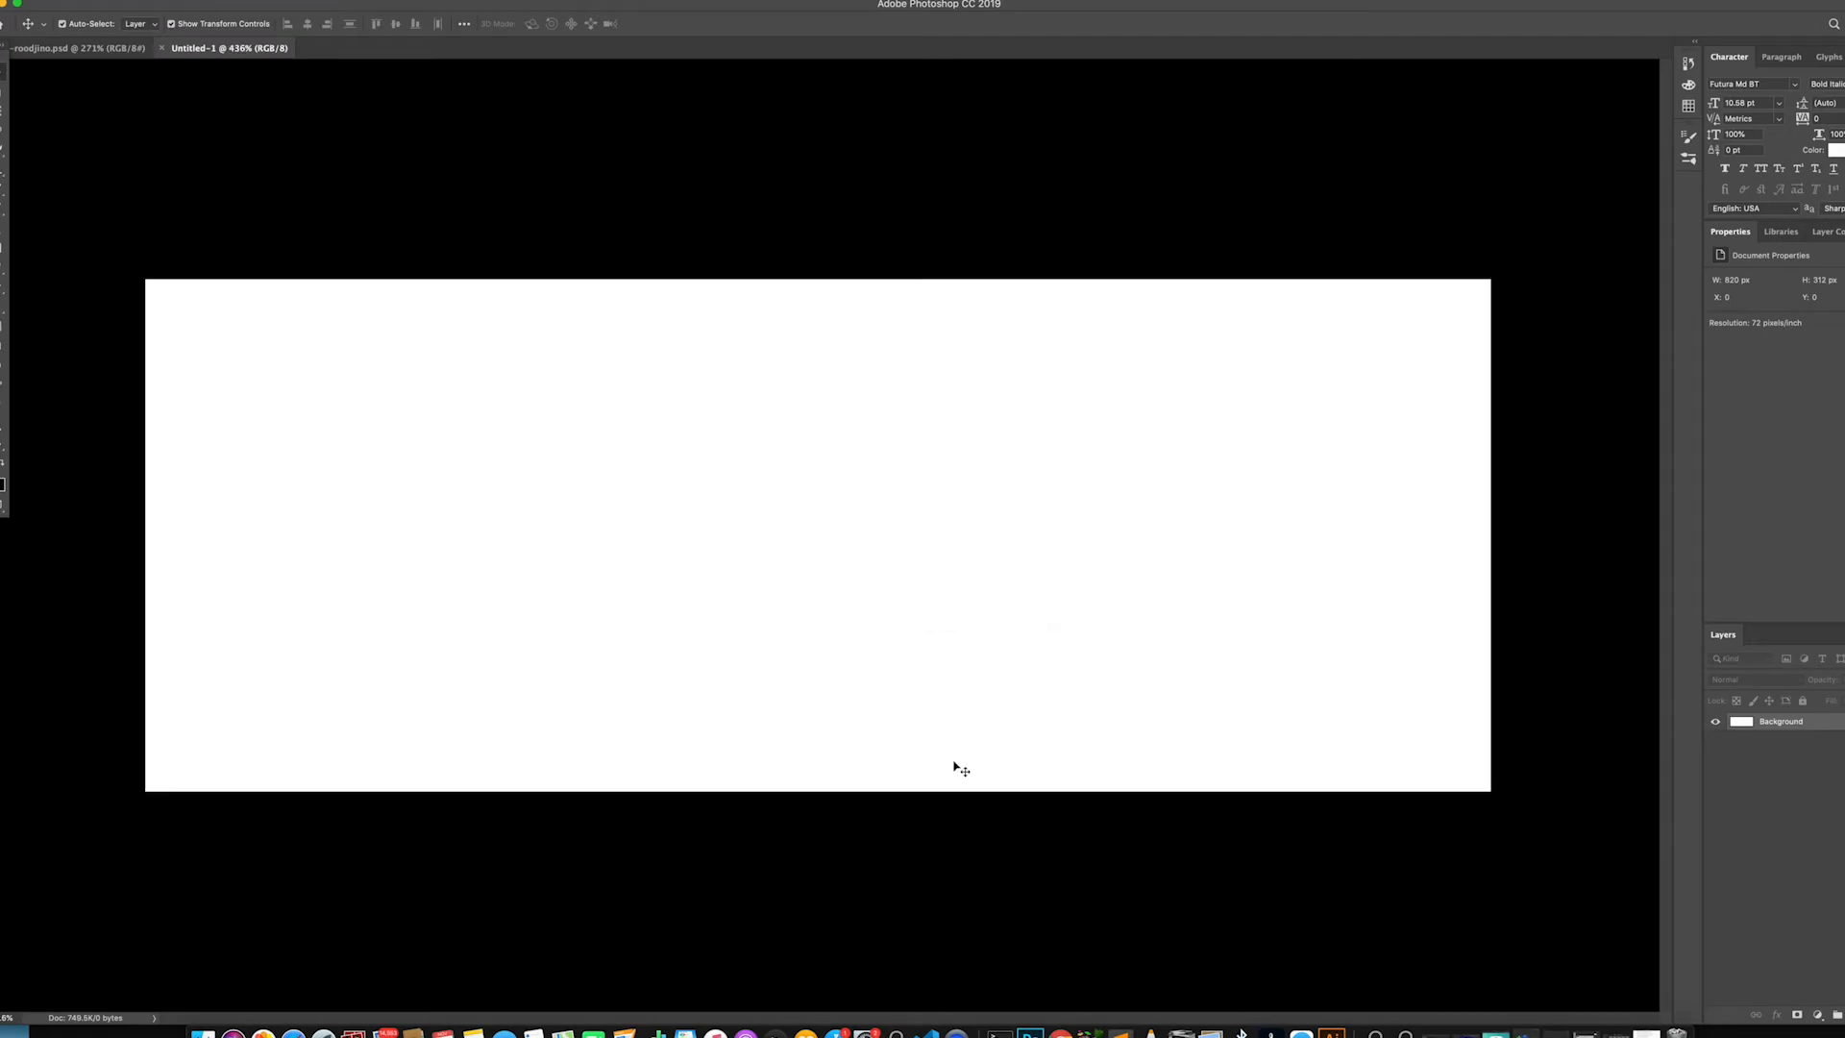
left_click(293, 1033)
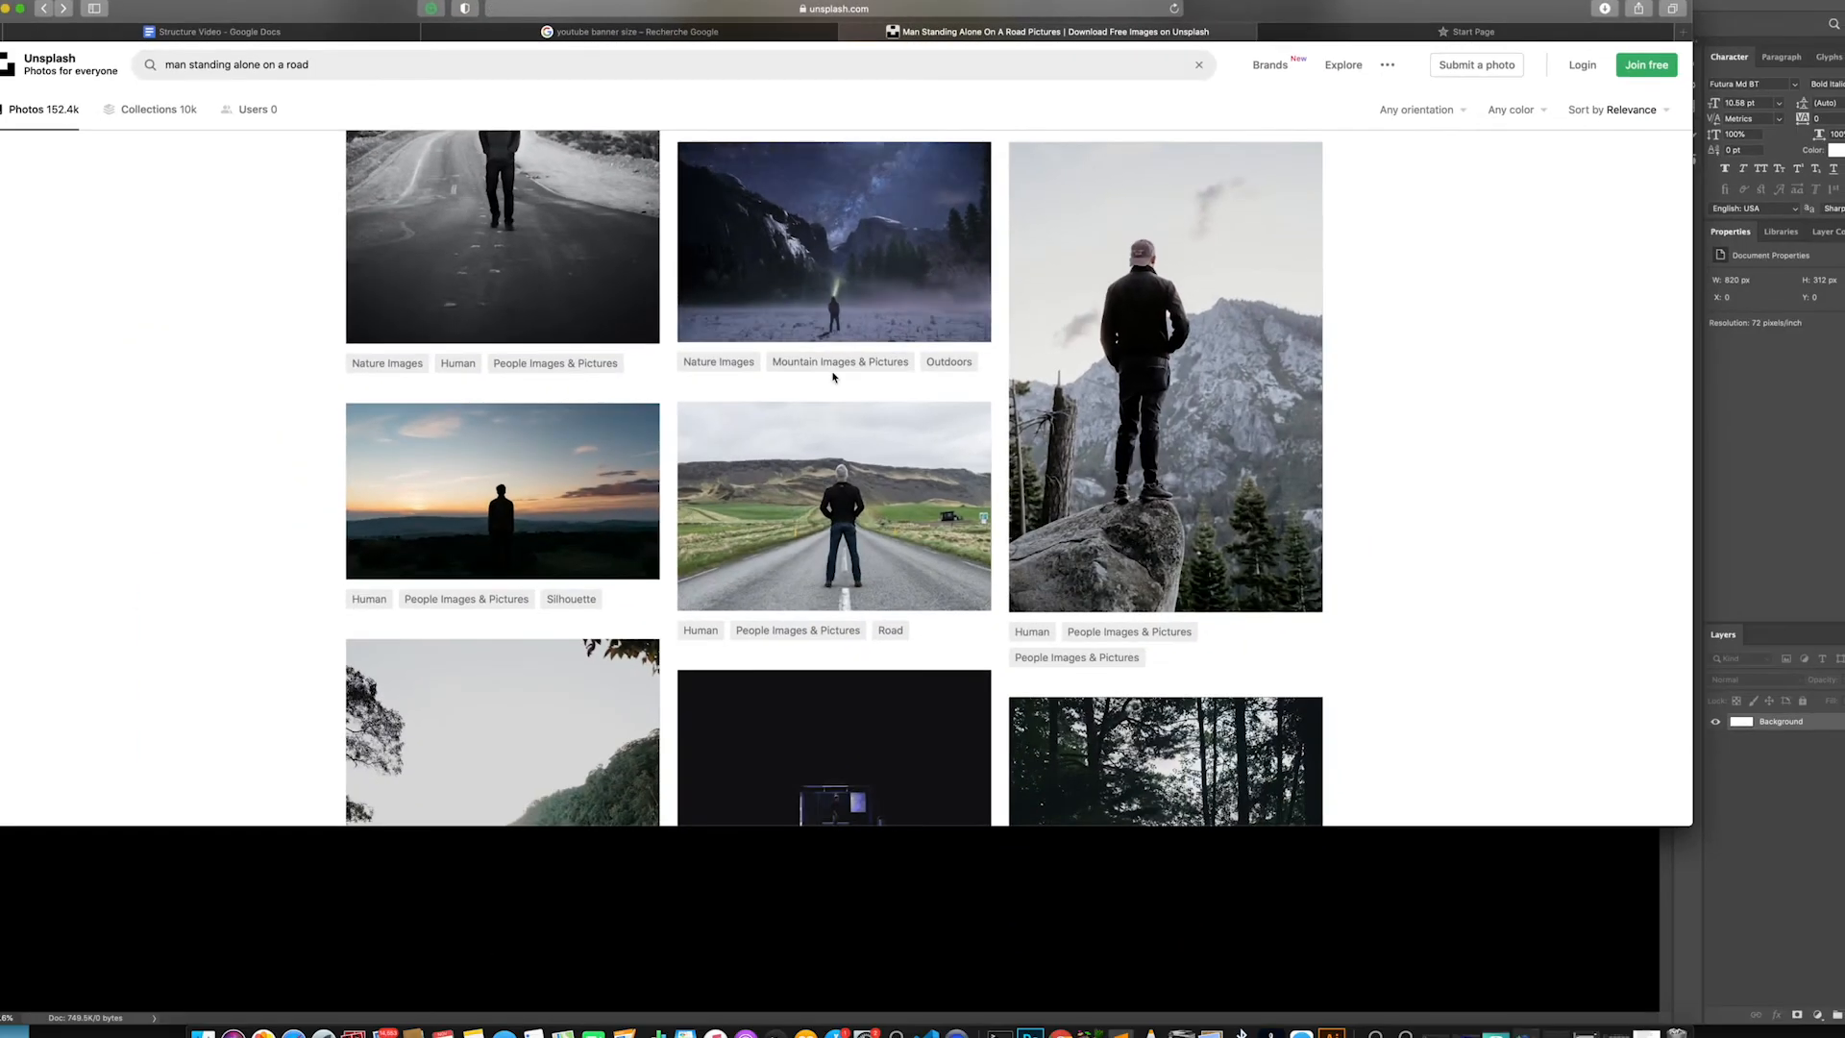
left_click(918, 729)
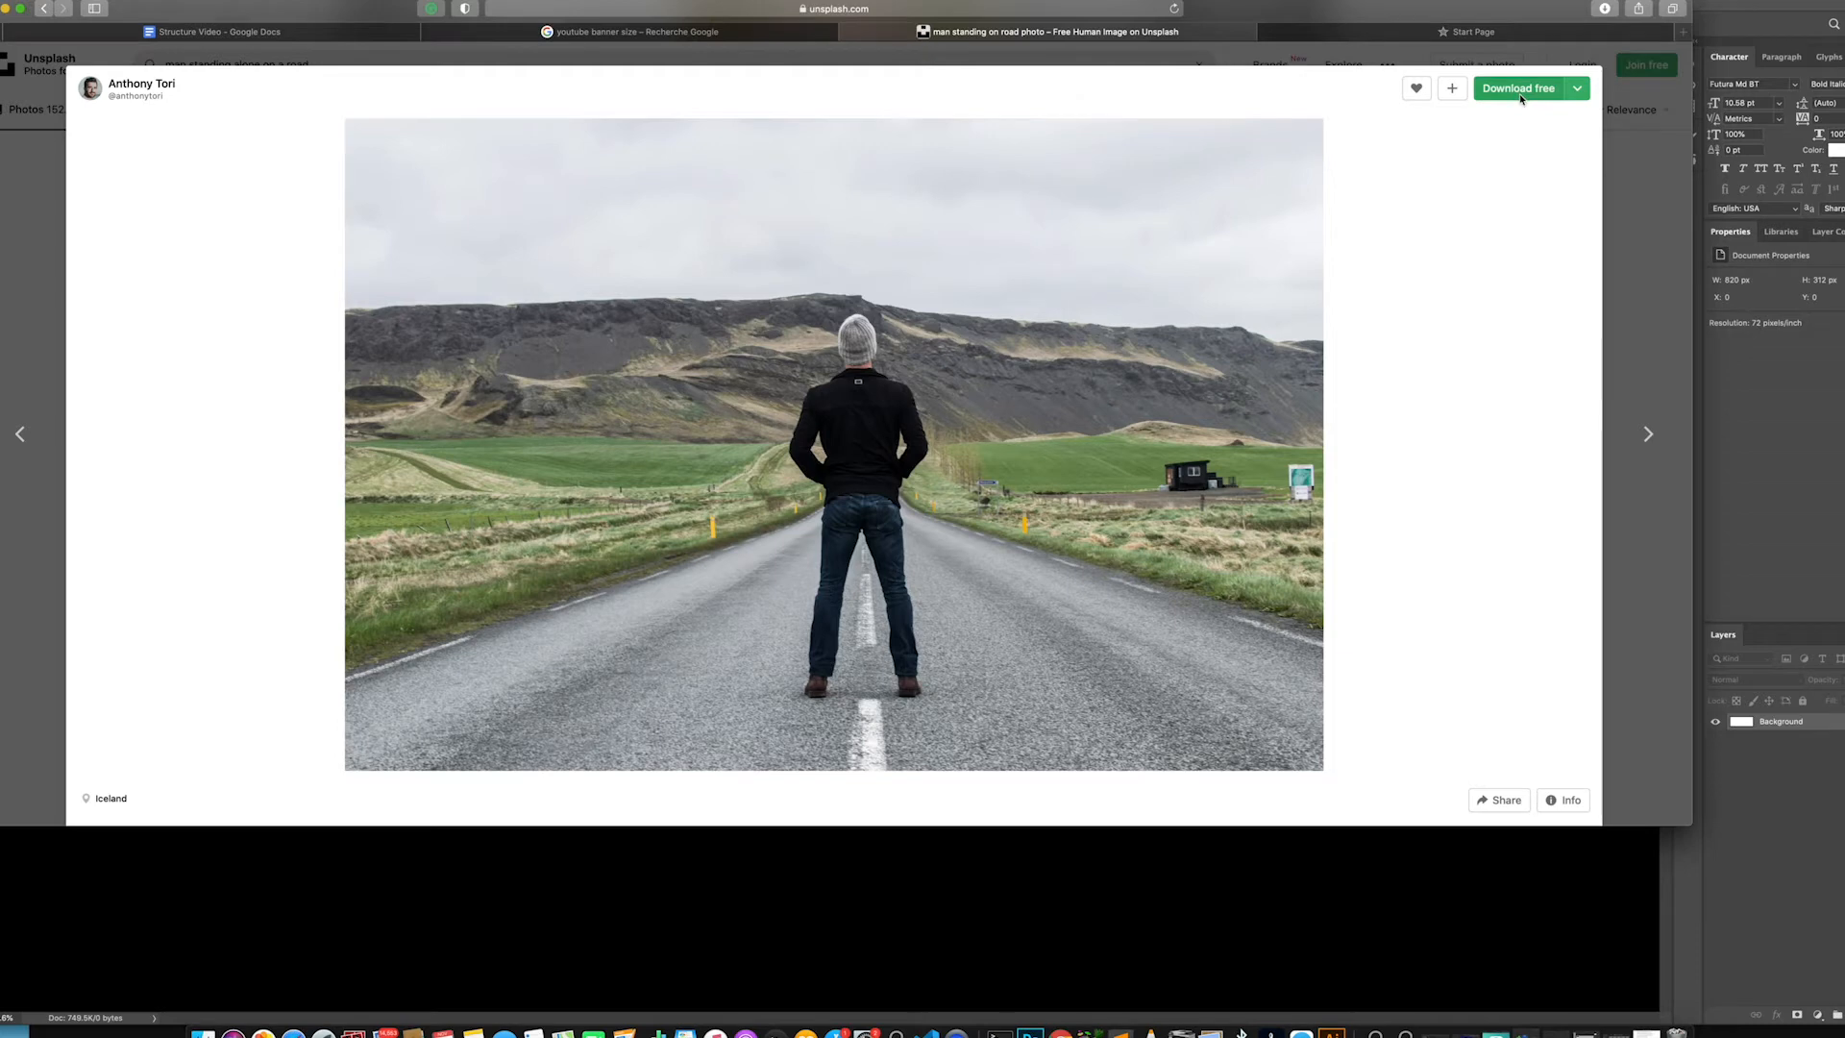
right_click(1032, 391)
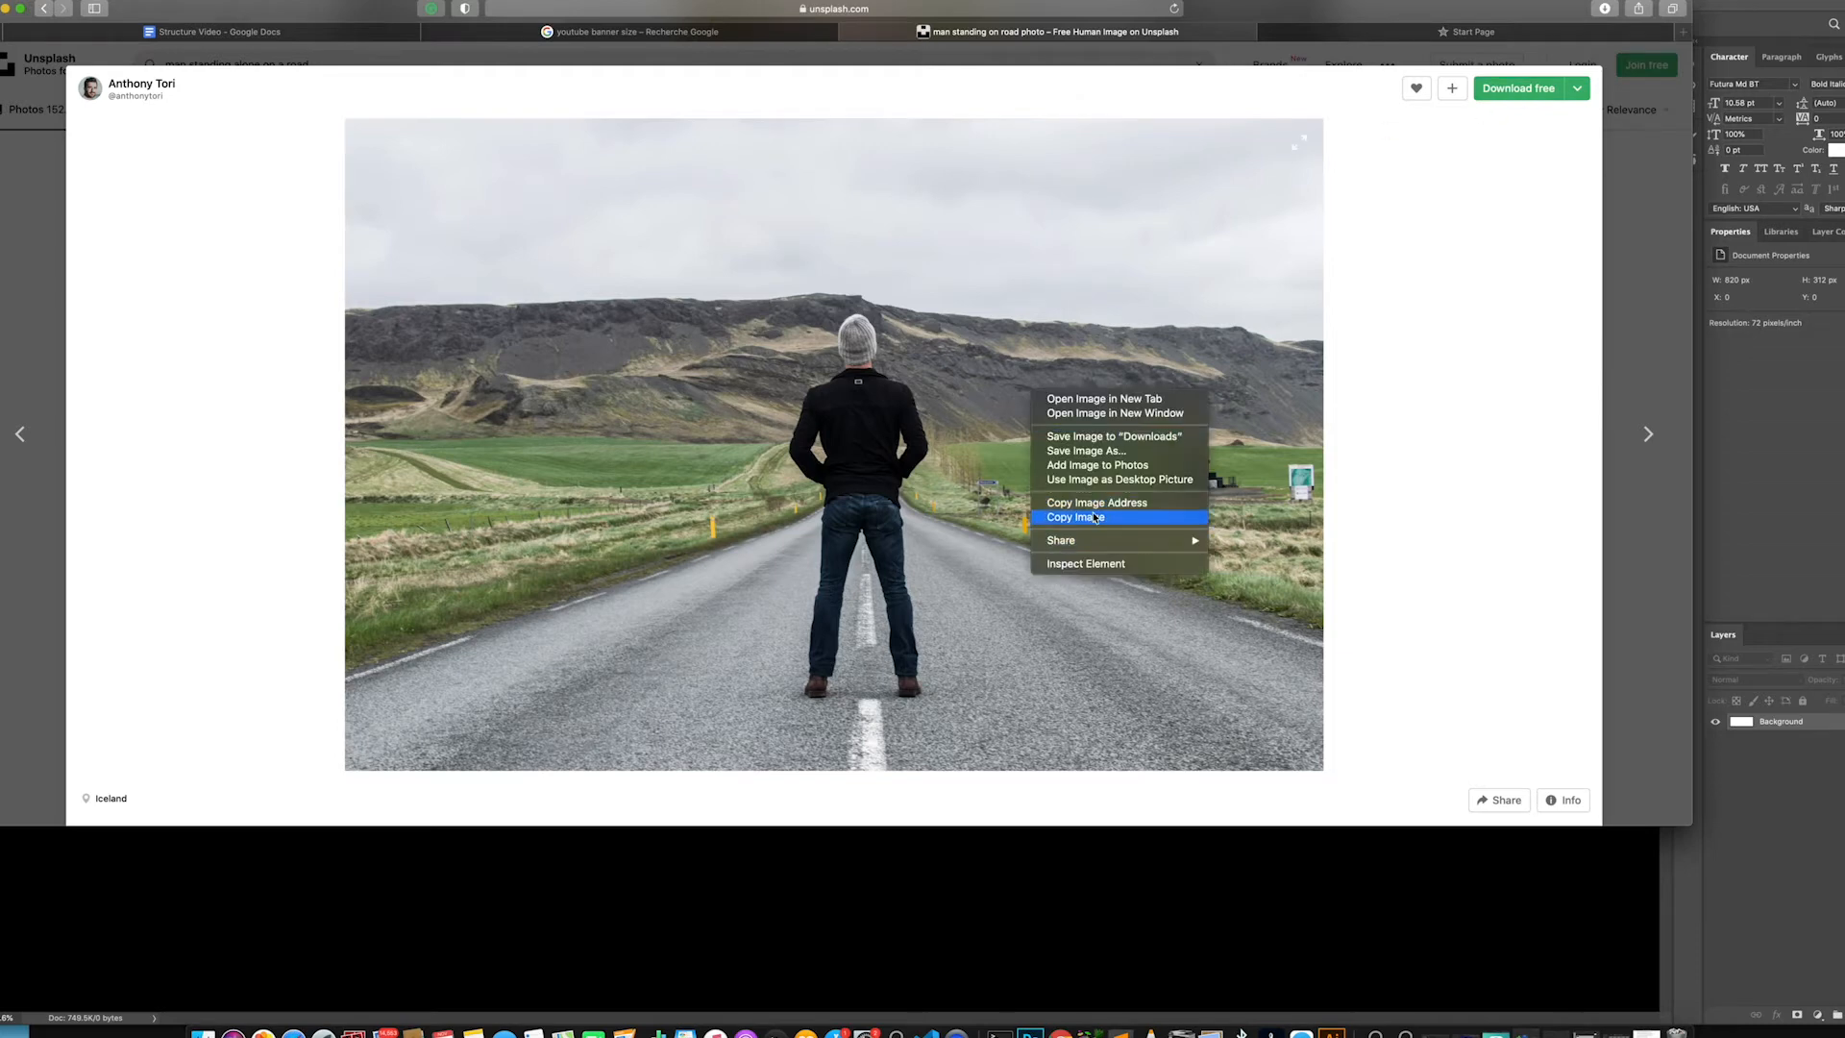
left_click(1099, 519)
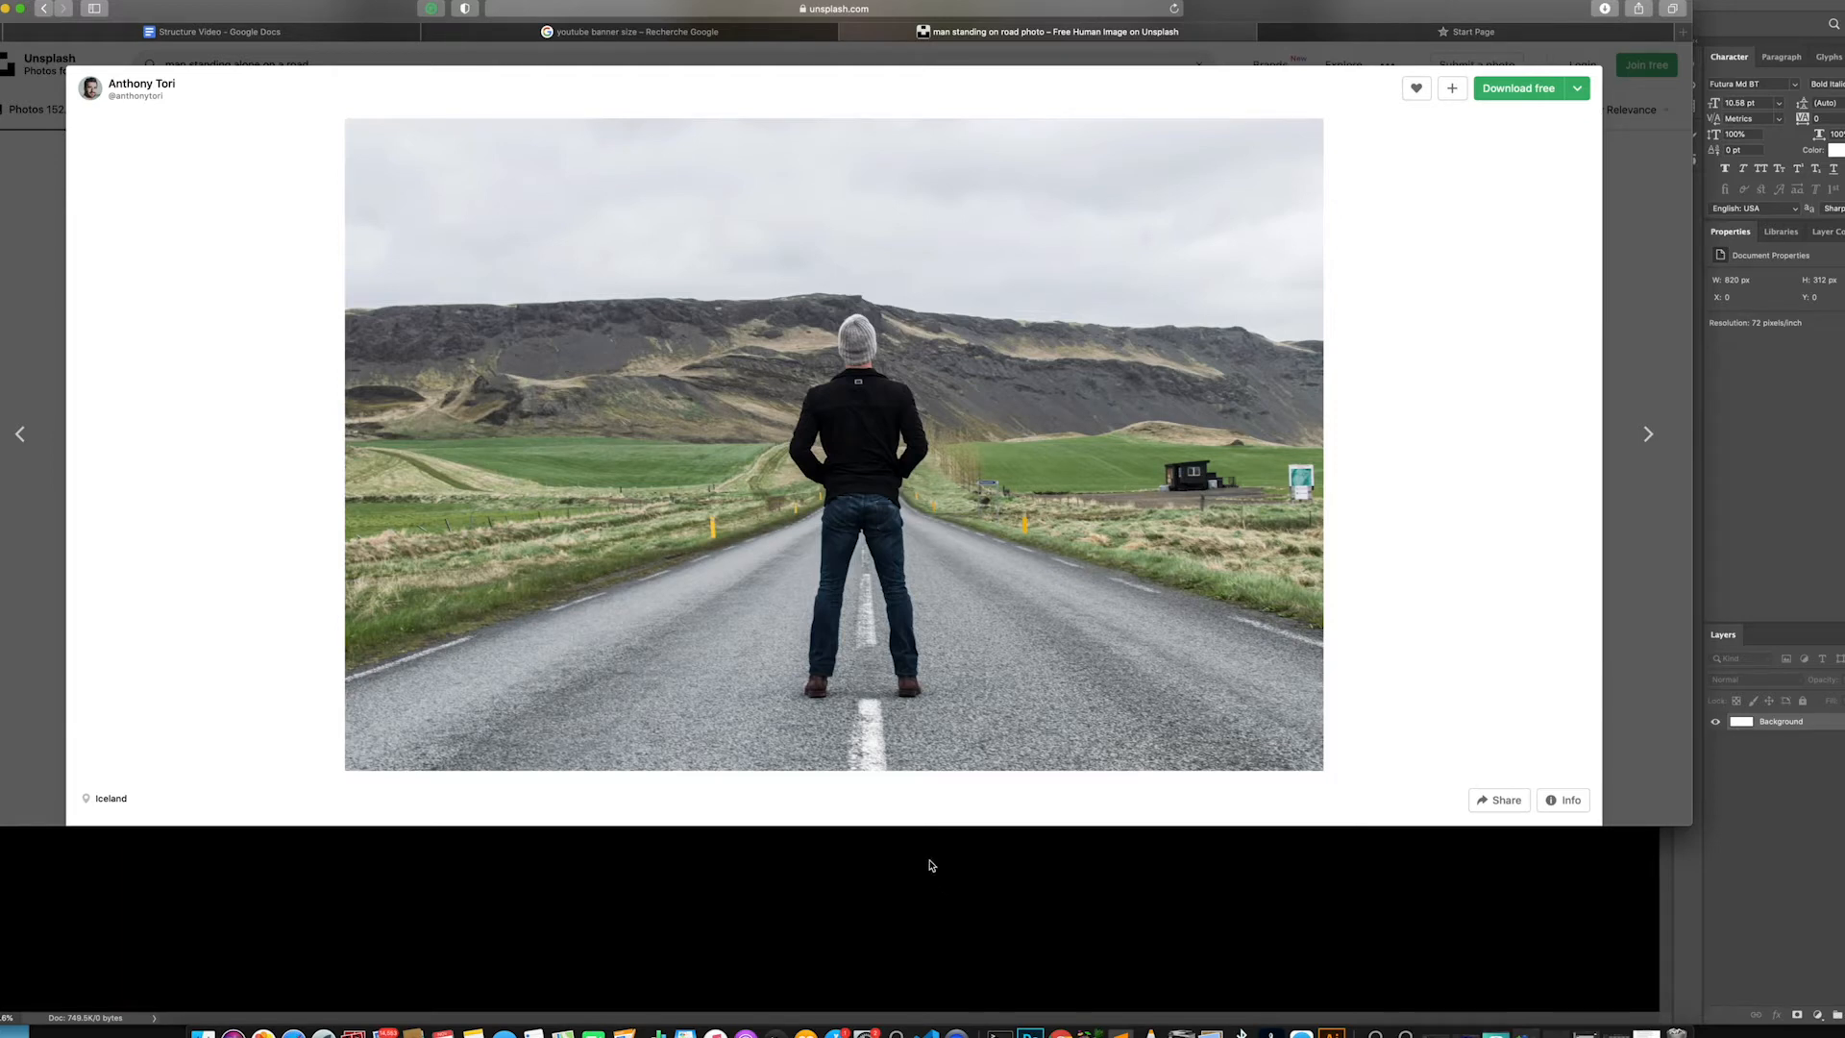
left_click(1031, 1033)
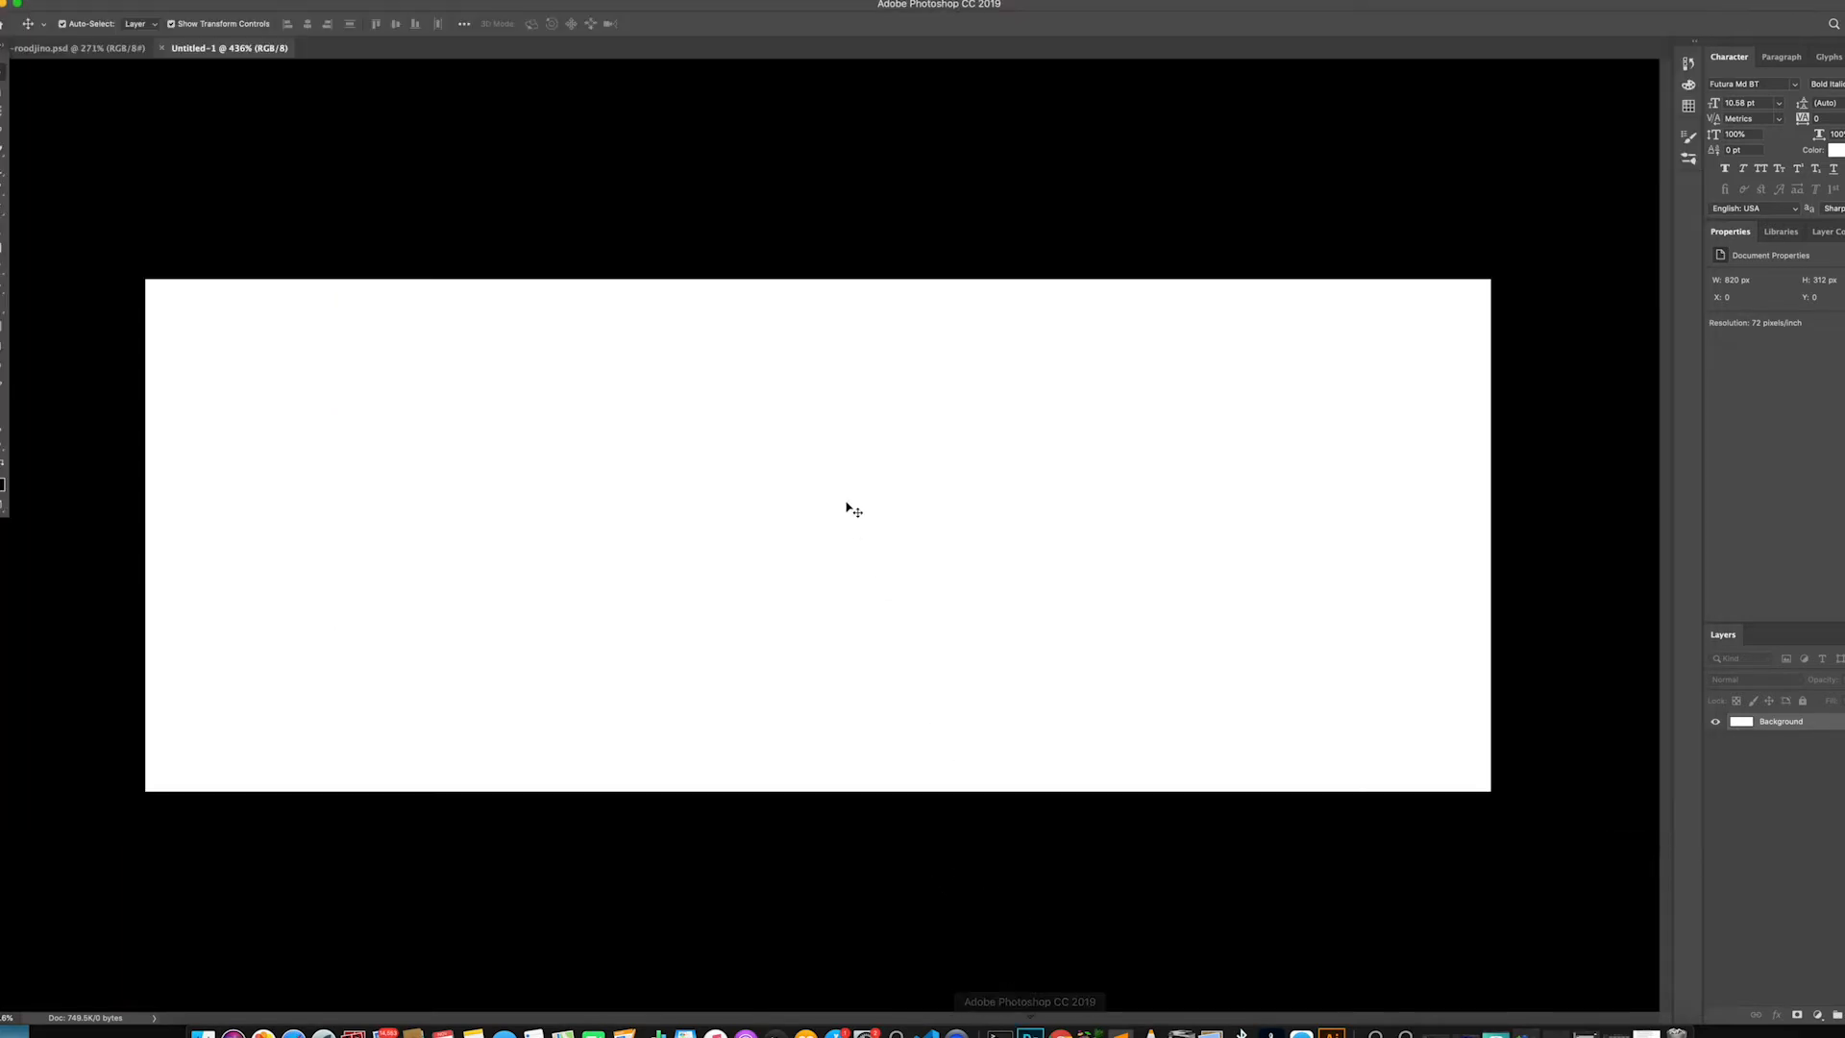
key("super+v")
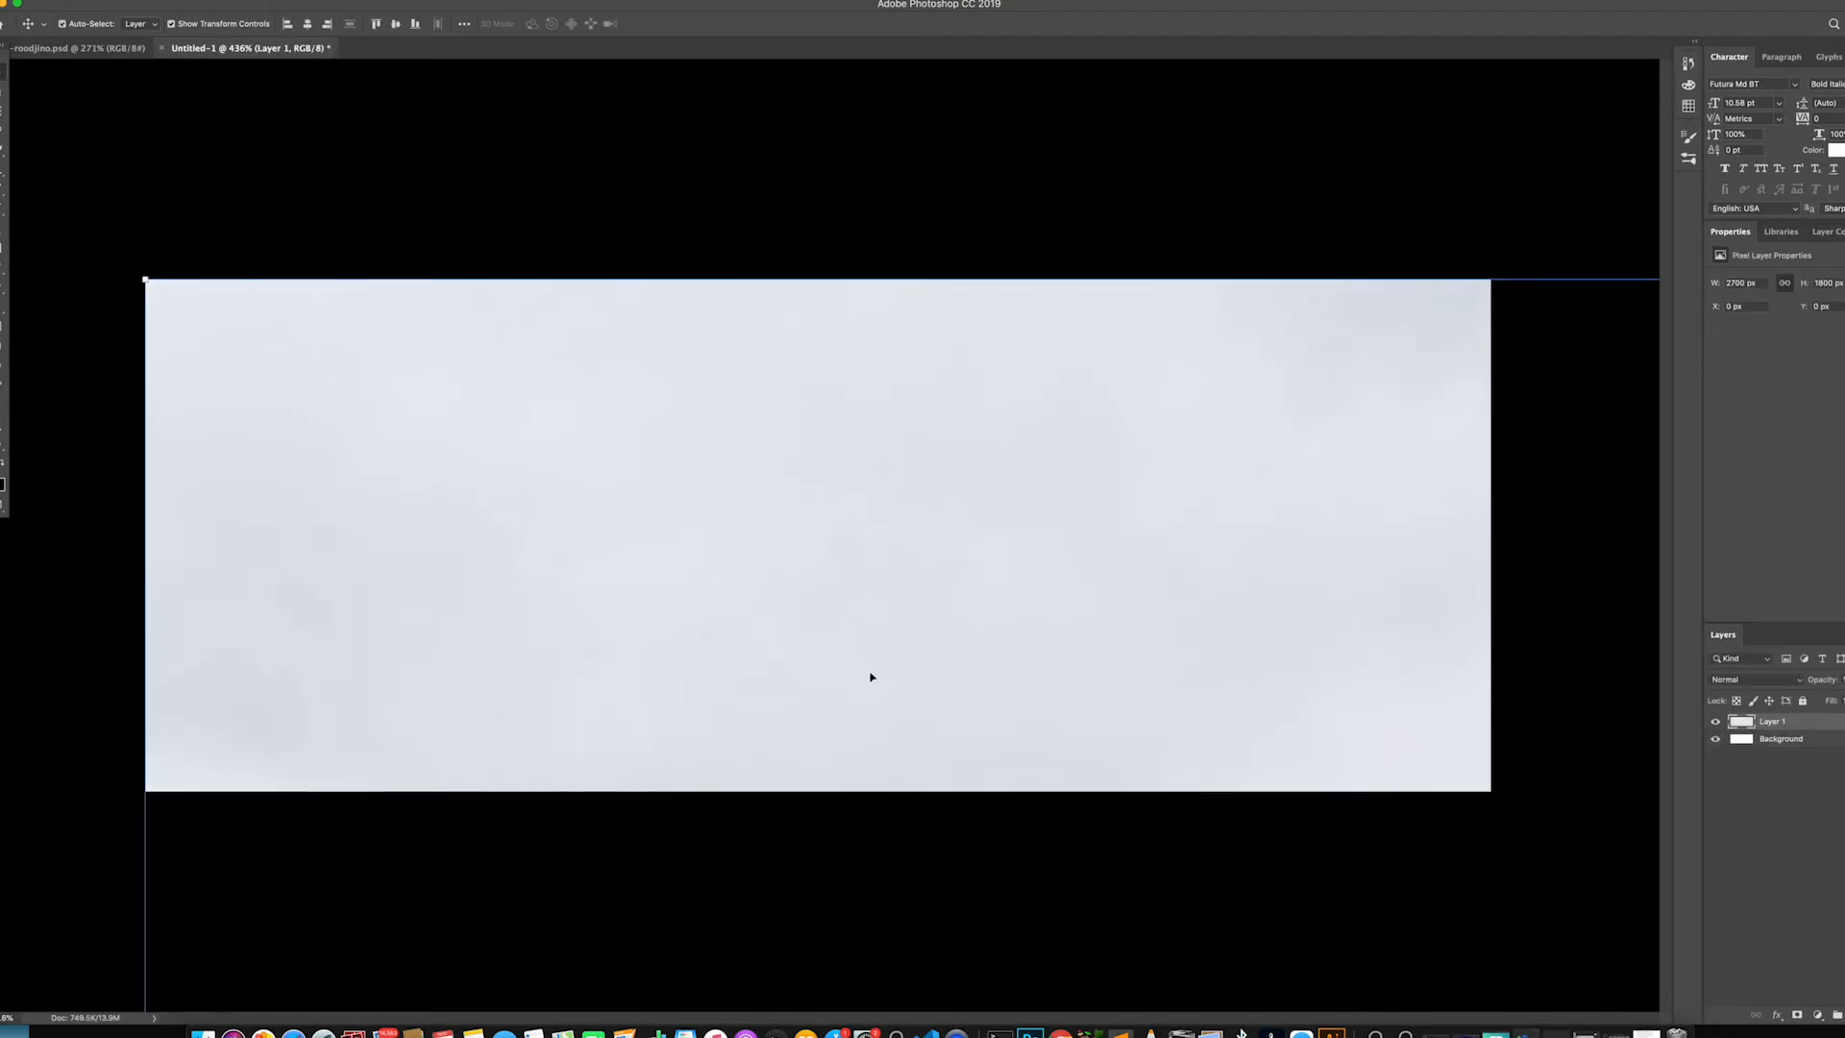
Scale the pasted road photo down to about 500 x 333 px and place it at the canvas's vertical centre
scroll(872, 678, "down", 8)
scroll(894, 605, "up", 6)
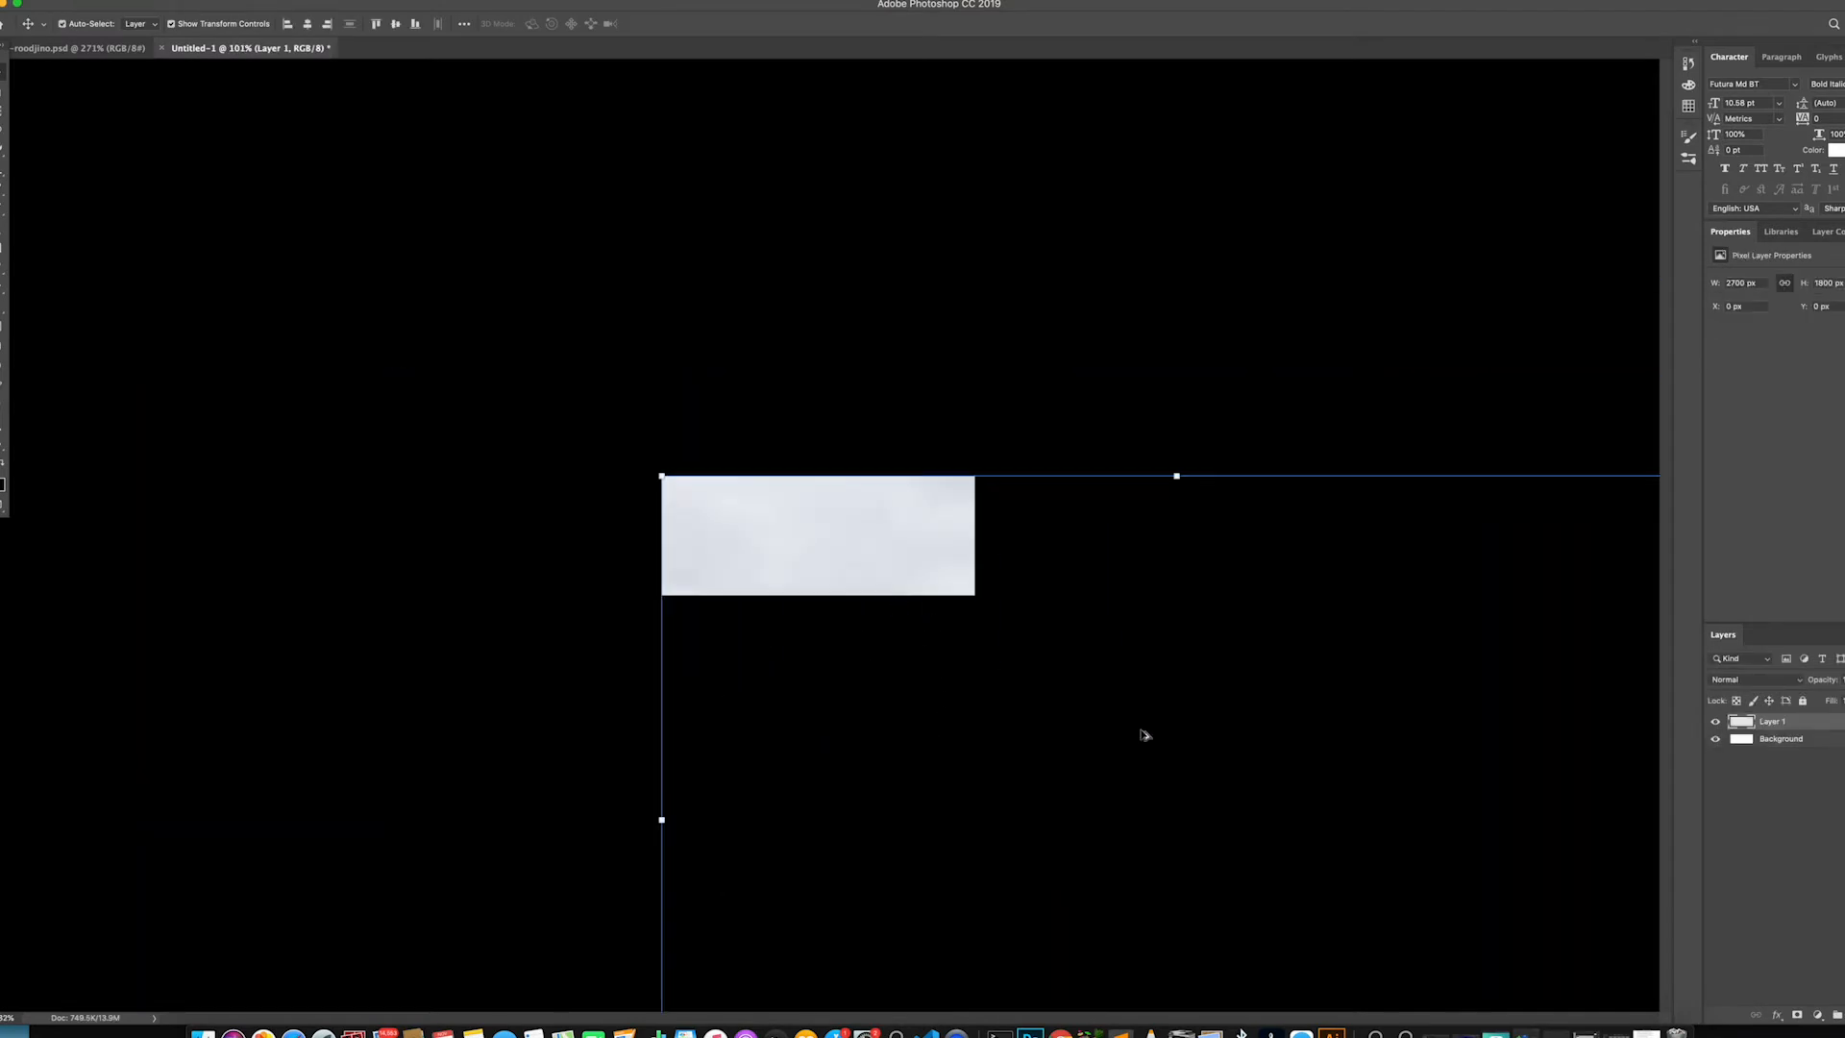
scroll(1138, 745, "down", 2)
left_click_drag(1368, 926, 877, 589)
scroll(876, 593, "up", 4)
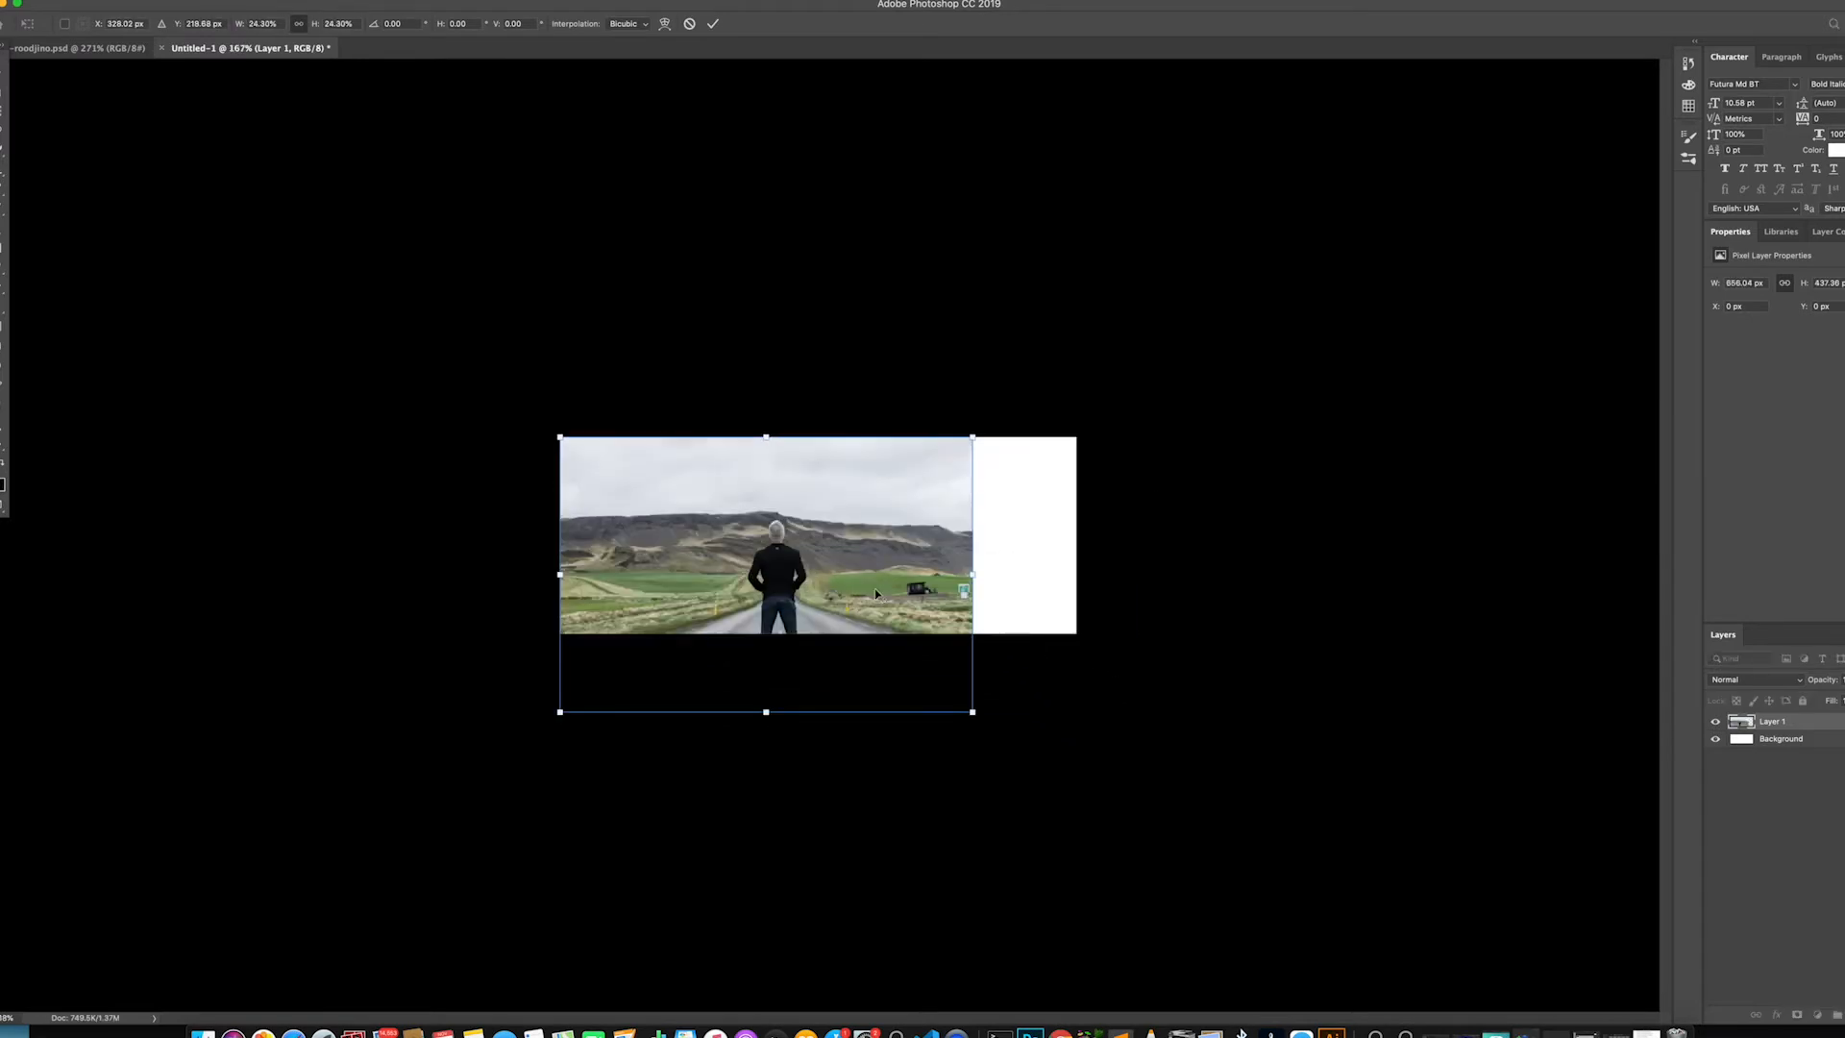
left_click_drag(973, 714, 1055, 629)
scroll(874, 629, "up", 5)
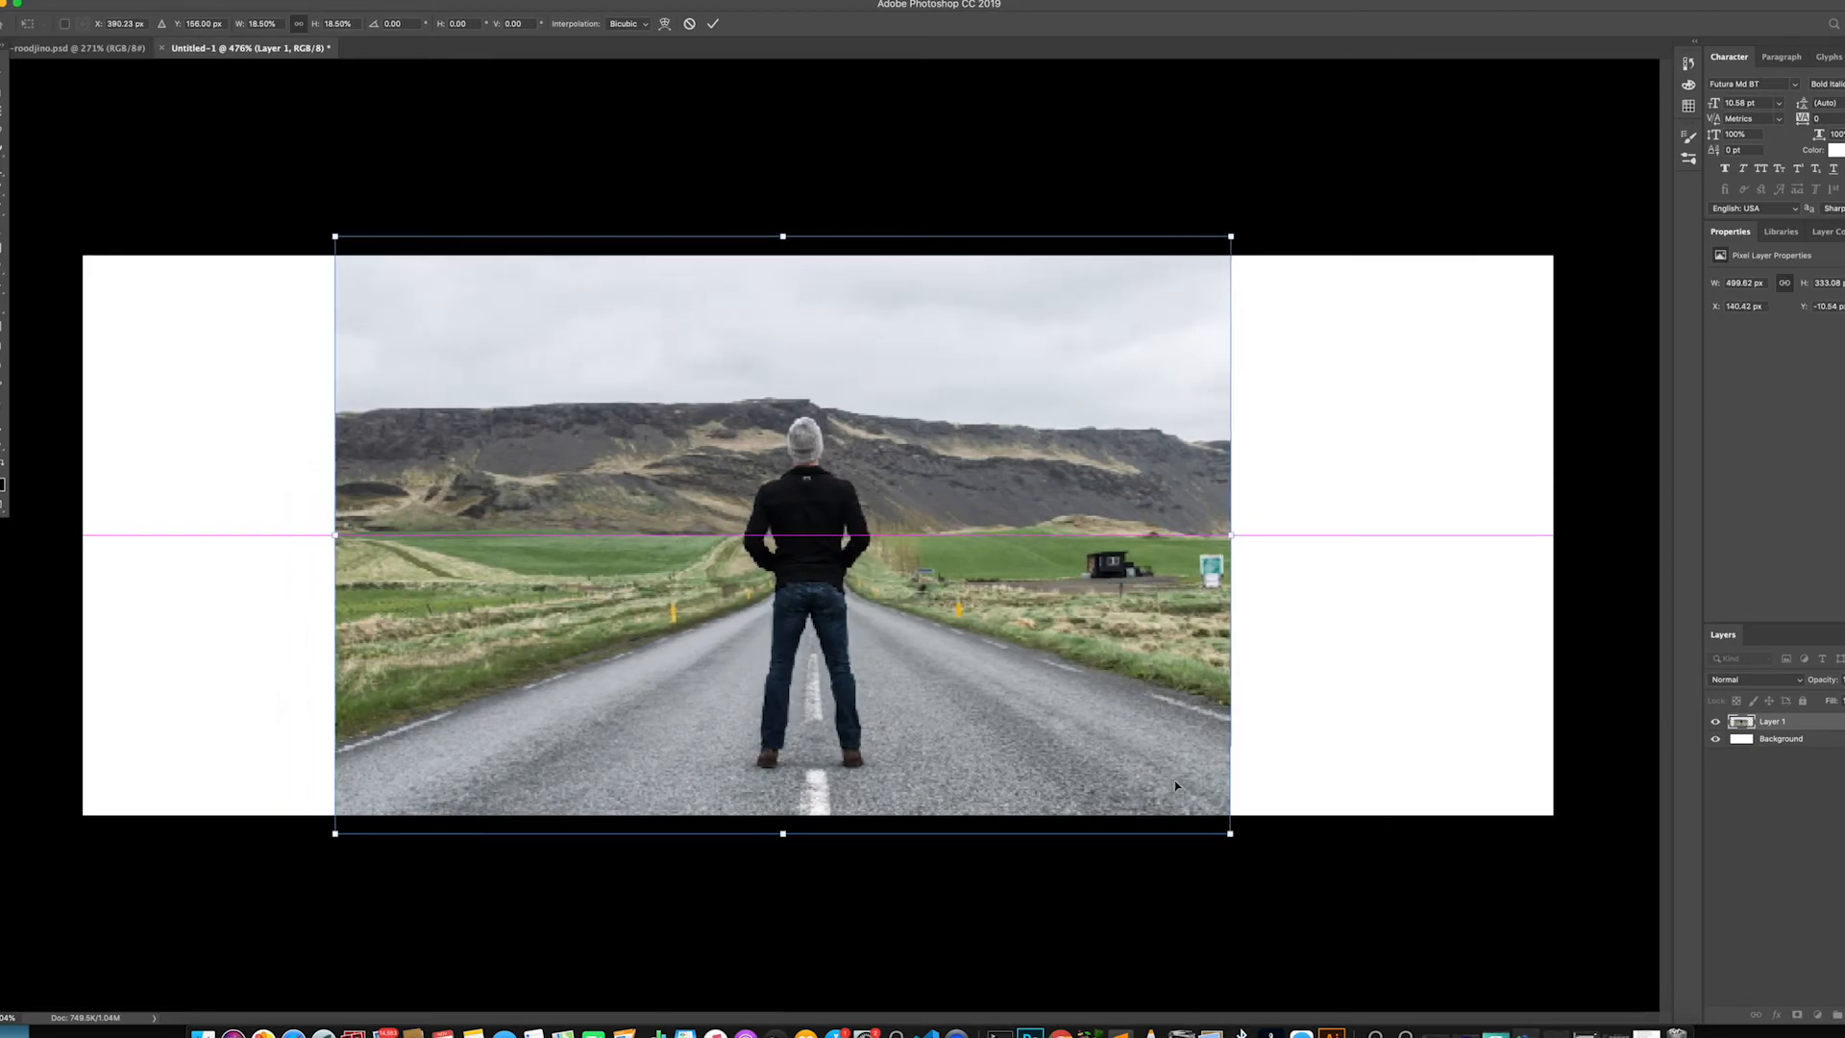
Enlarge the road photo to about 655 x 437 px and position it so the man stands near the canvas's middle, feet included
left_click_drag(1174, 790, 1196, 751)
left_click_drag(1239, 824, 1378, 868)
left_click_drag(1174, 749, 1190, 731)
left_click_drag(1367, 875, 1338, 858)
left_click_drag(1265, 770, 1272, 766)
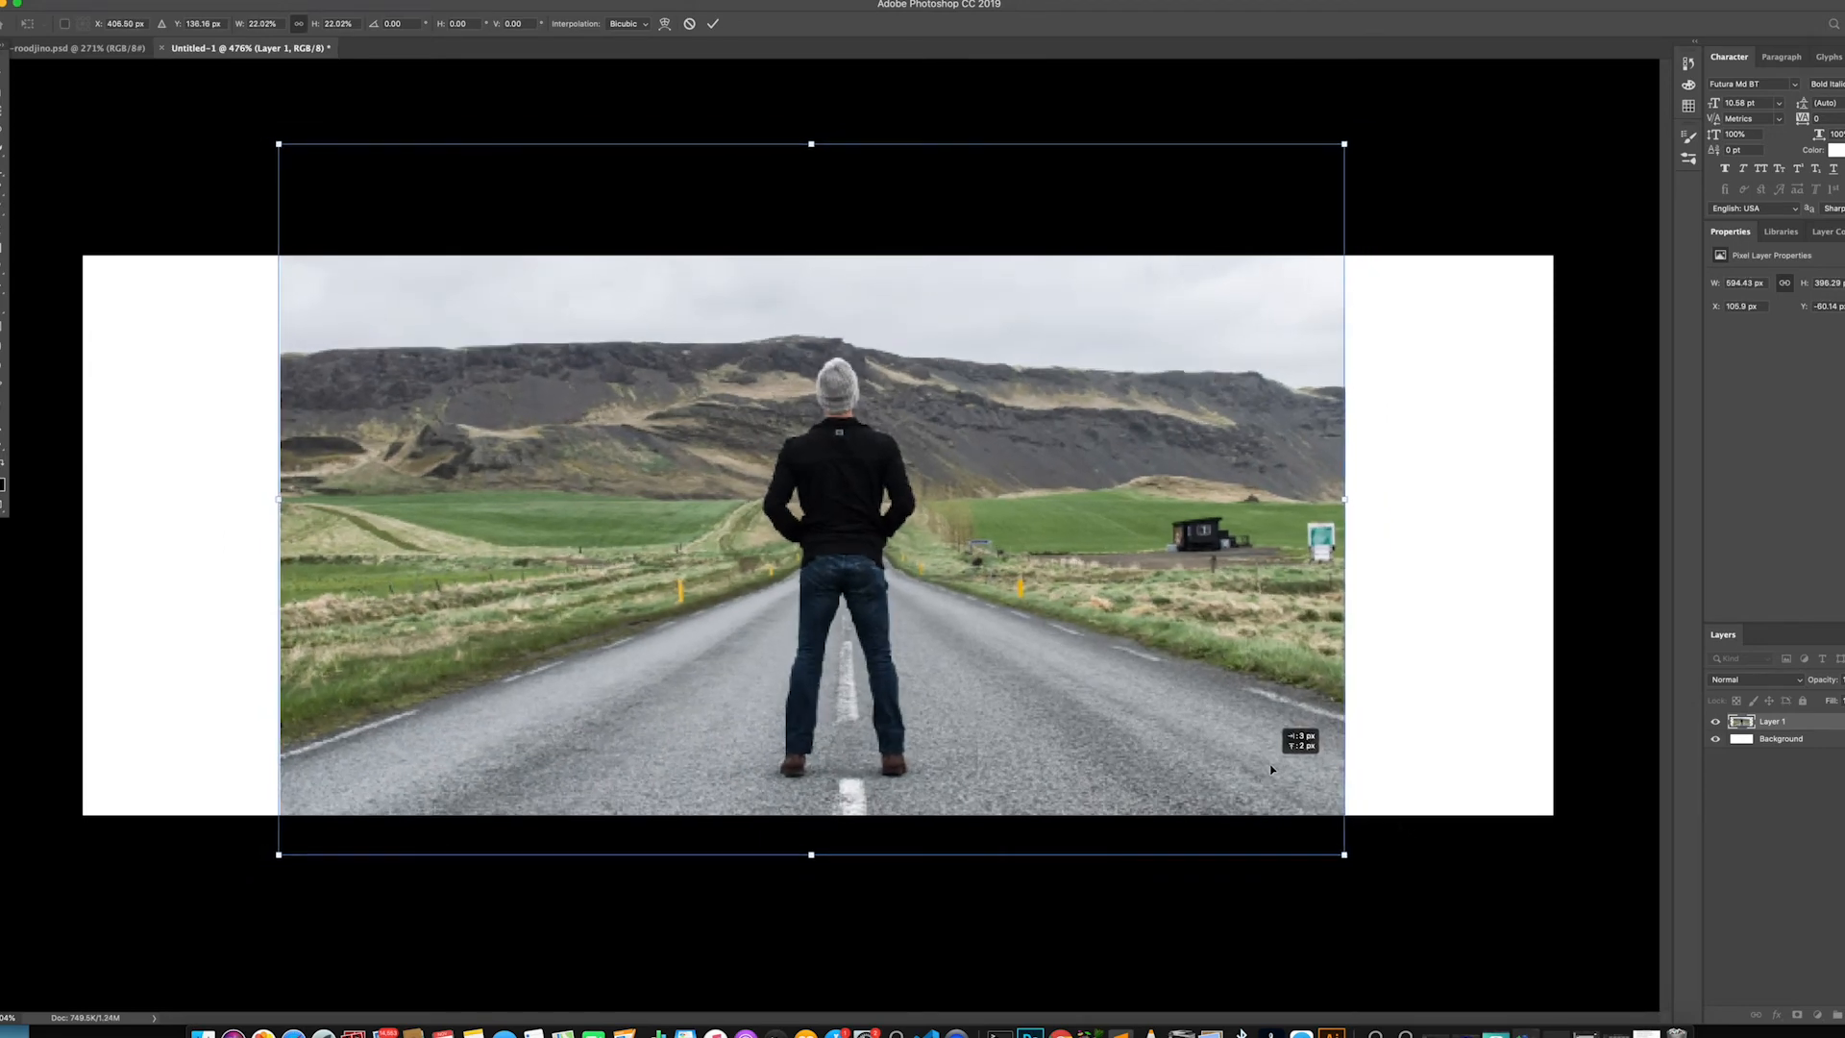
left_click_drag(1339, 858, 1376, 875)
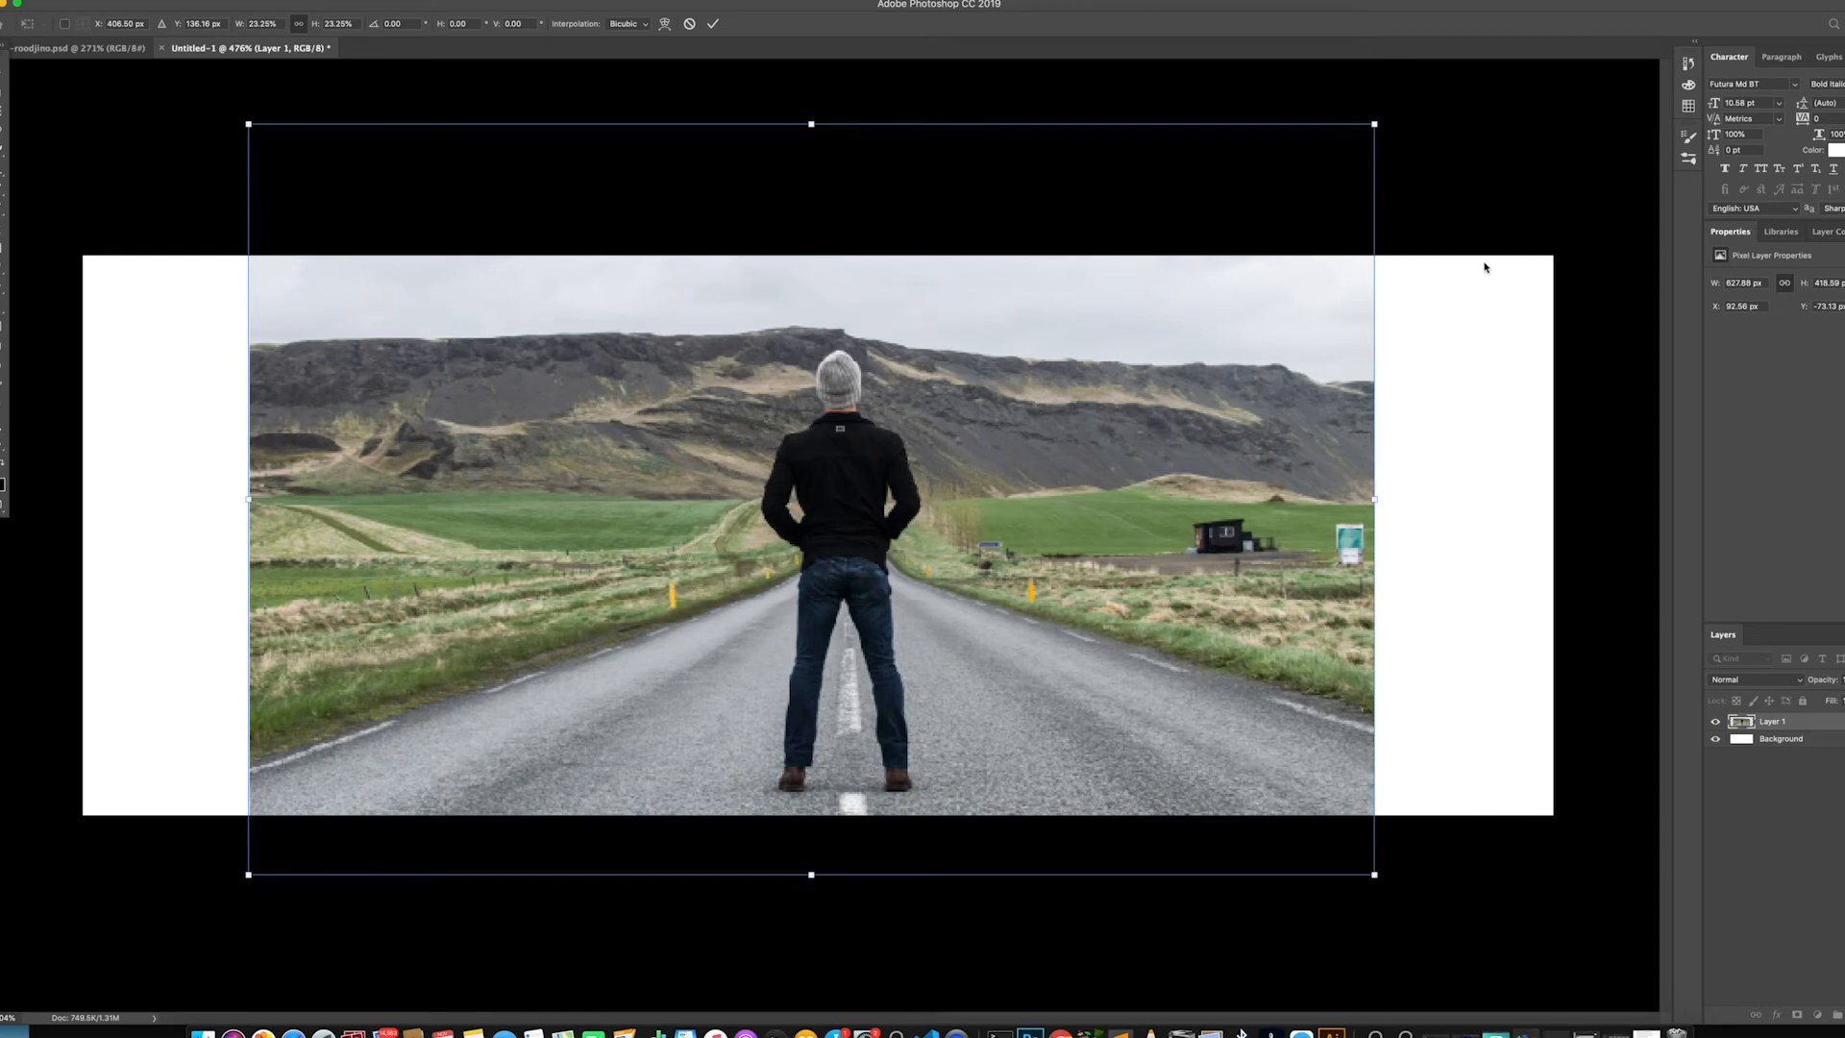
left_click_drag(1247, 781, 1243, 761)
left_click_drag(1374, 857, 1398, 872)
left_click_drag(1287, 791, 1287, 785)
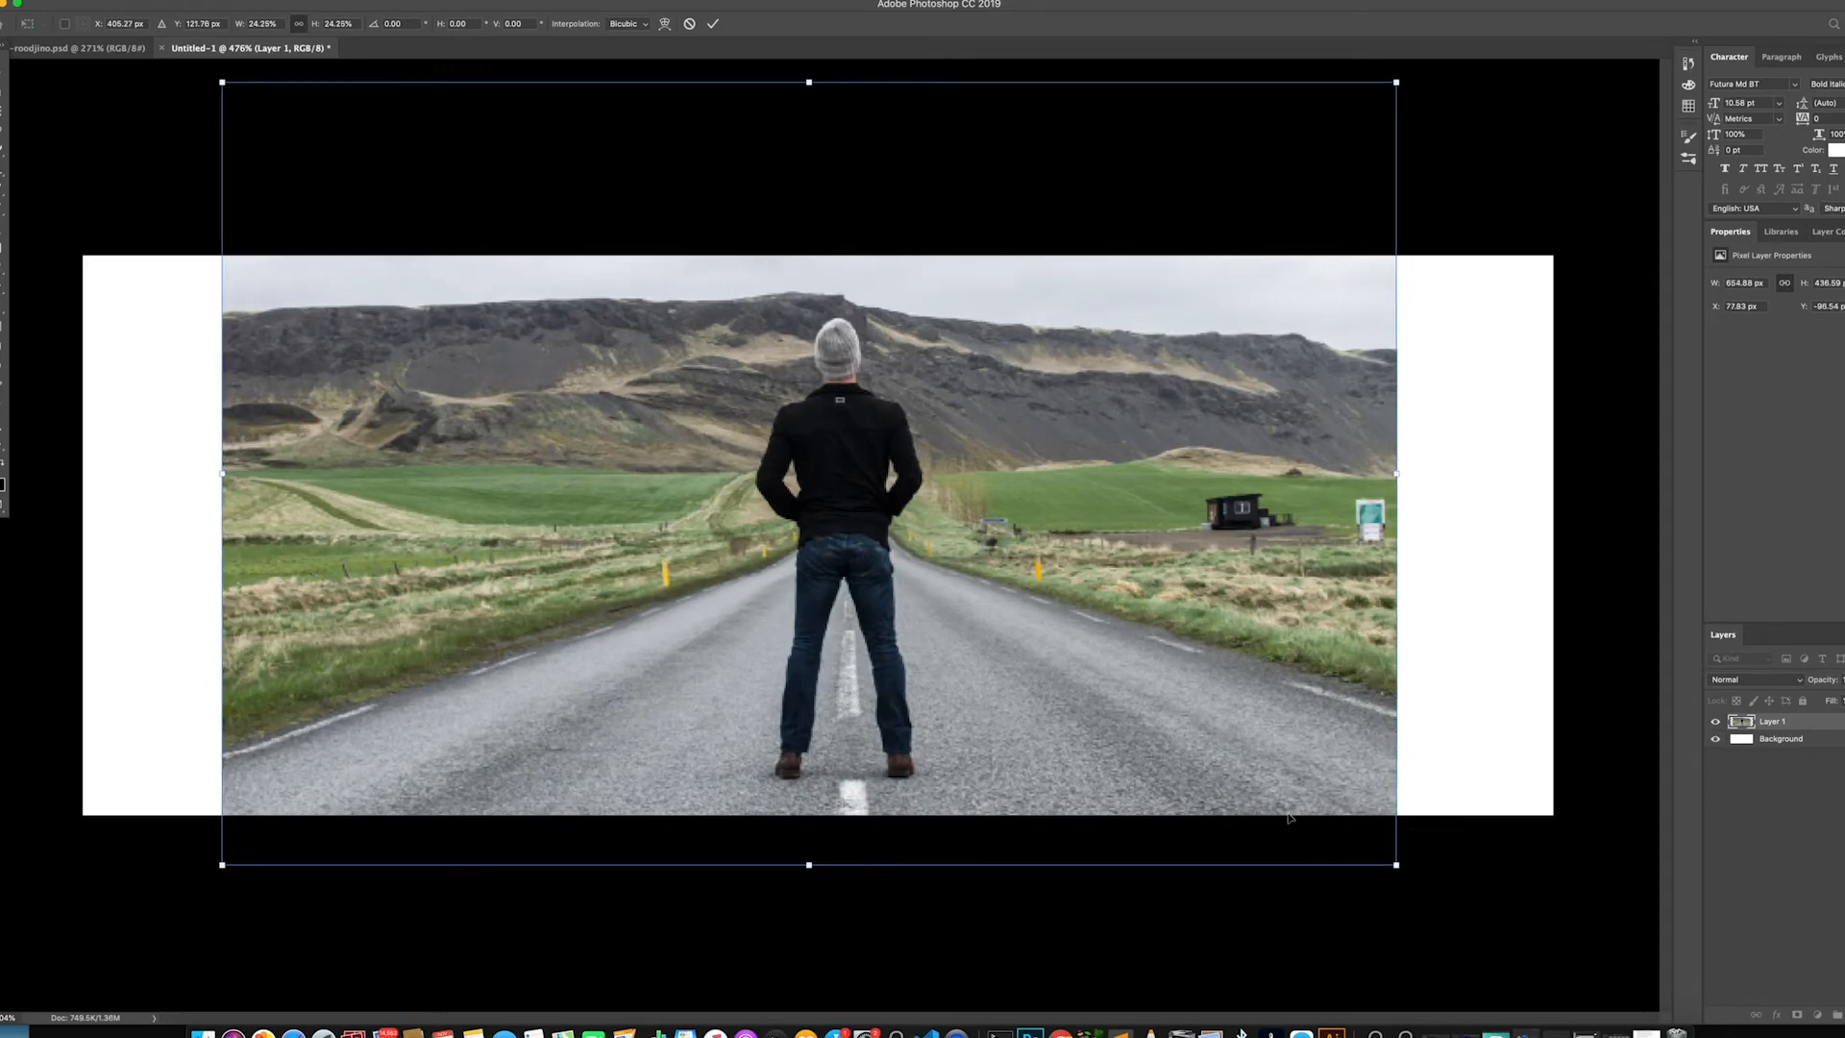
key("Return")
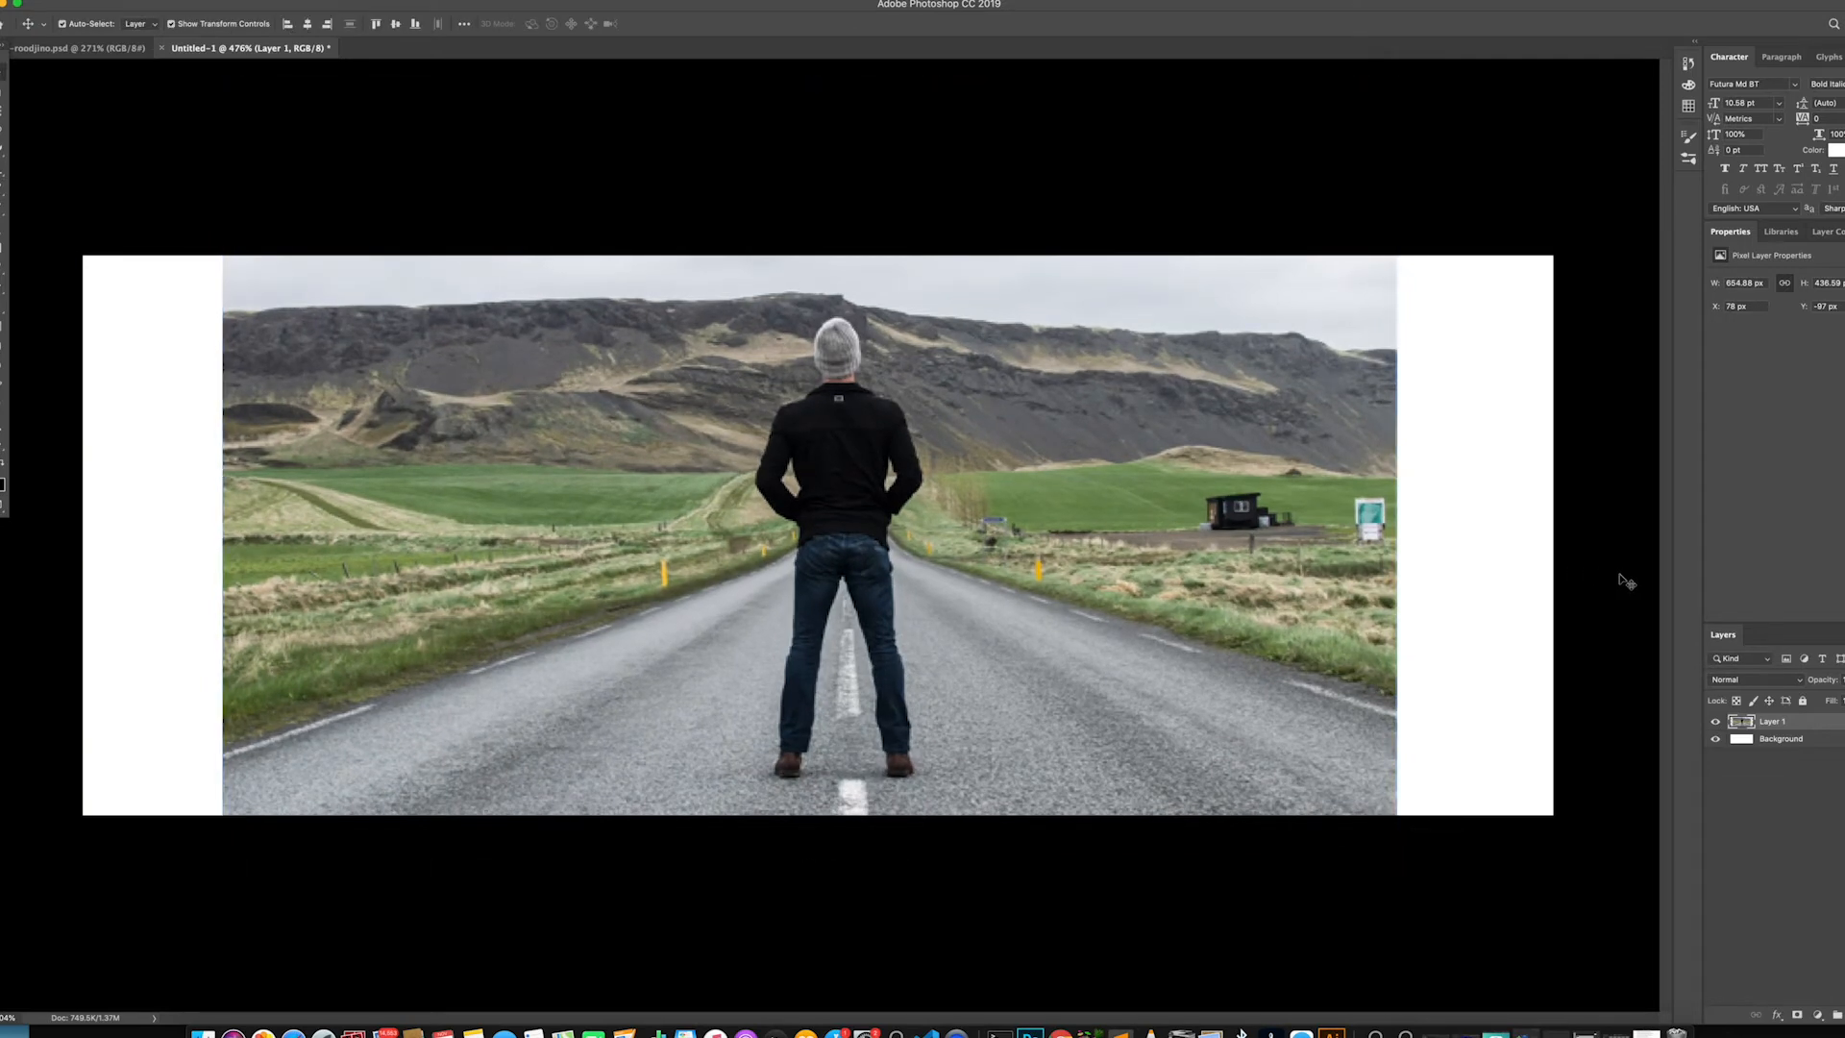
Brighten the road photo and strengthen its contrast with a Brightness/Contrast adjustment
scroll(897, 561, "down", 3)
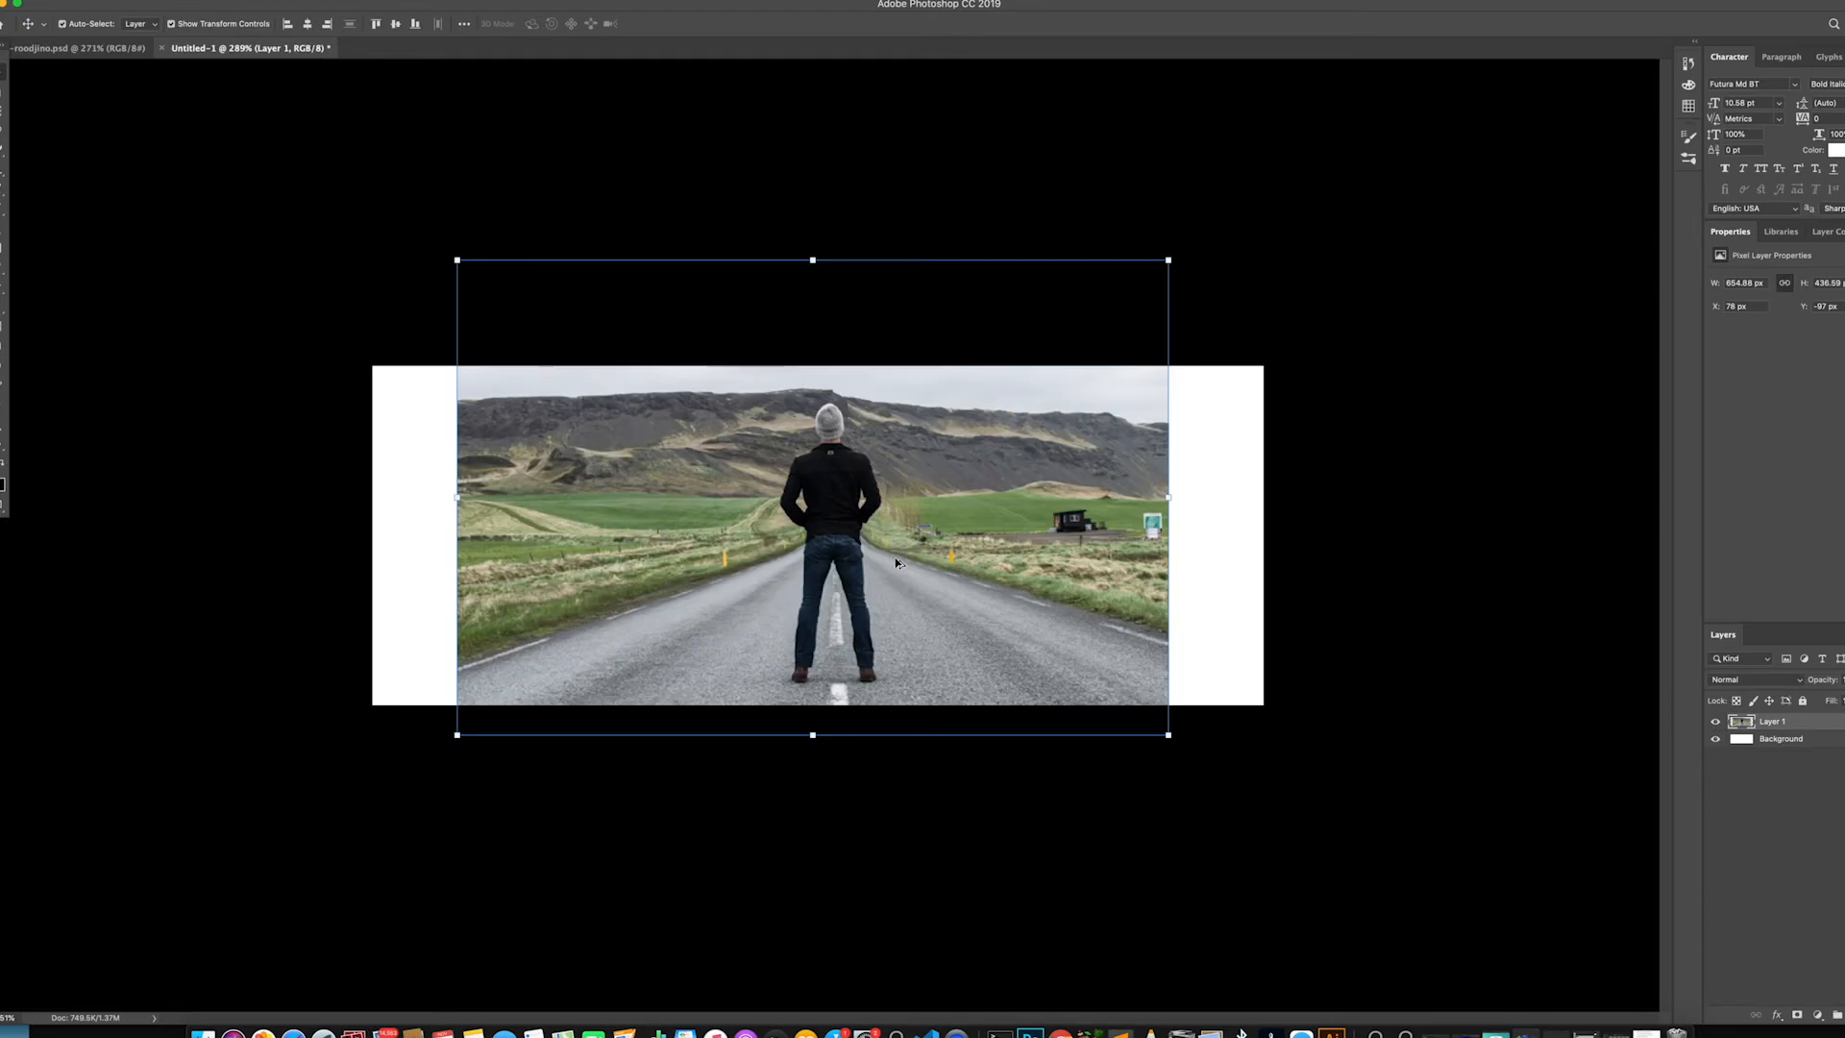
left_click(181, 1)
mouse_move(216, 27)
left_click(413, 27)
left_click_drag(1123, 436, 1158, 471)
left_click(1222, 422)
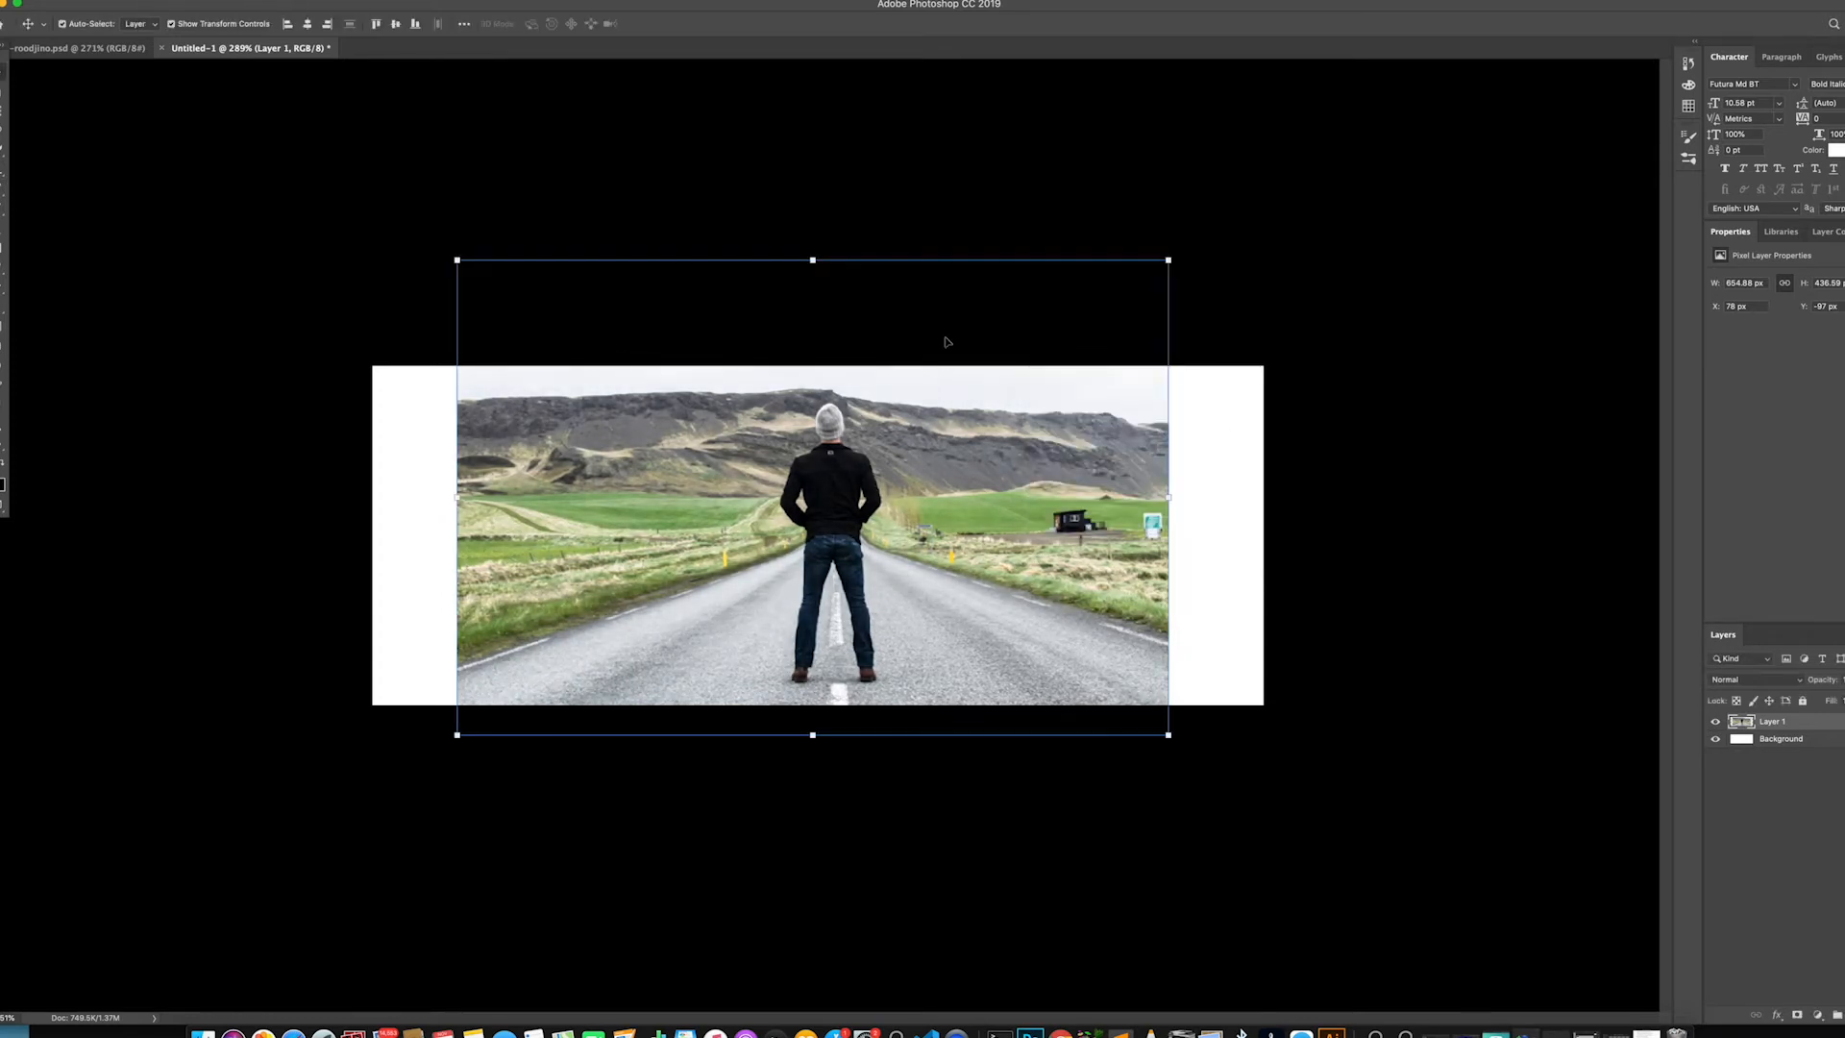
Turn the road photo black and white by setting its saturation to -100 with Hue/Saturation
left_click(190, 1)
mouse_move(270, 30)
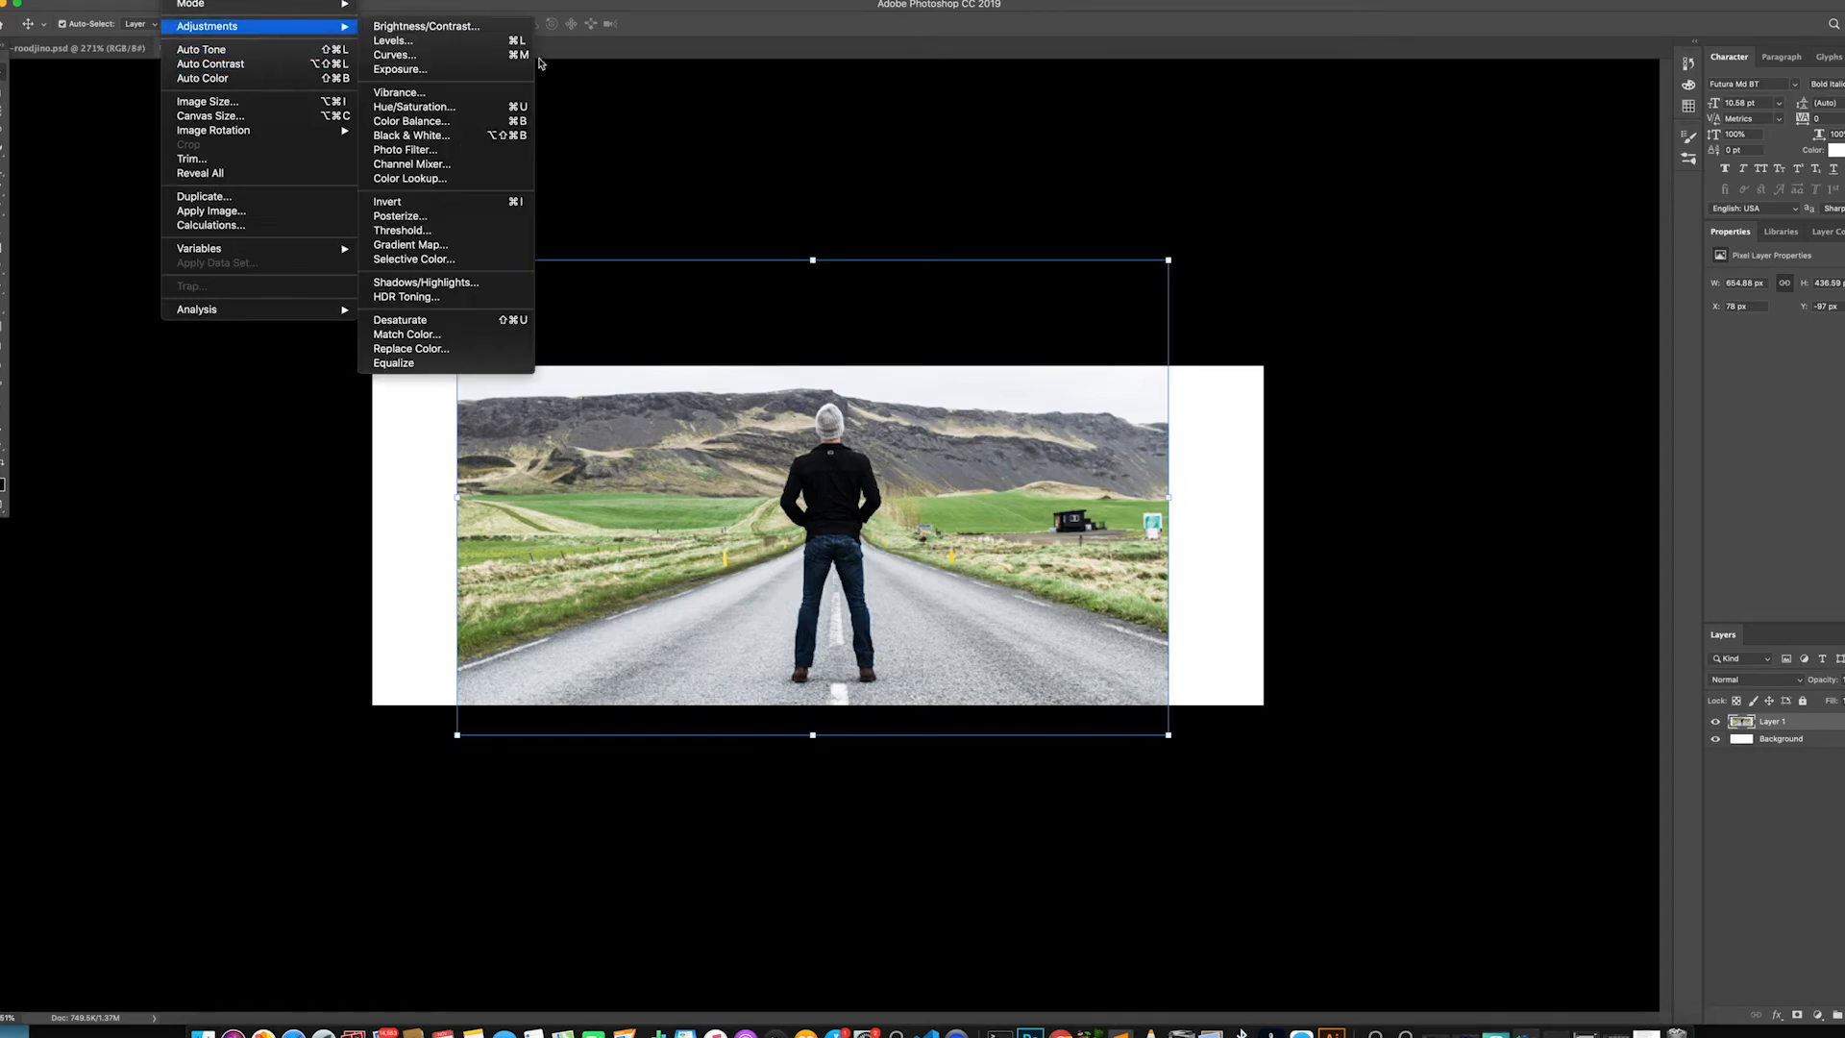
left_click(440, 108)
left_click_drag(1337, 585, 1084, 572)
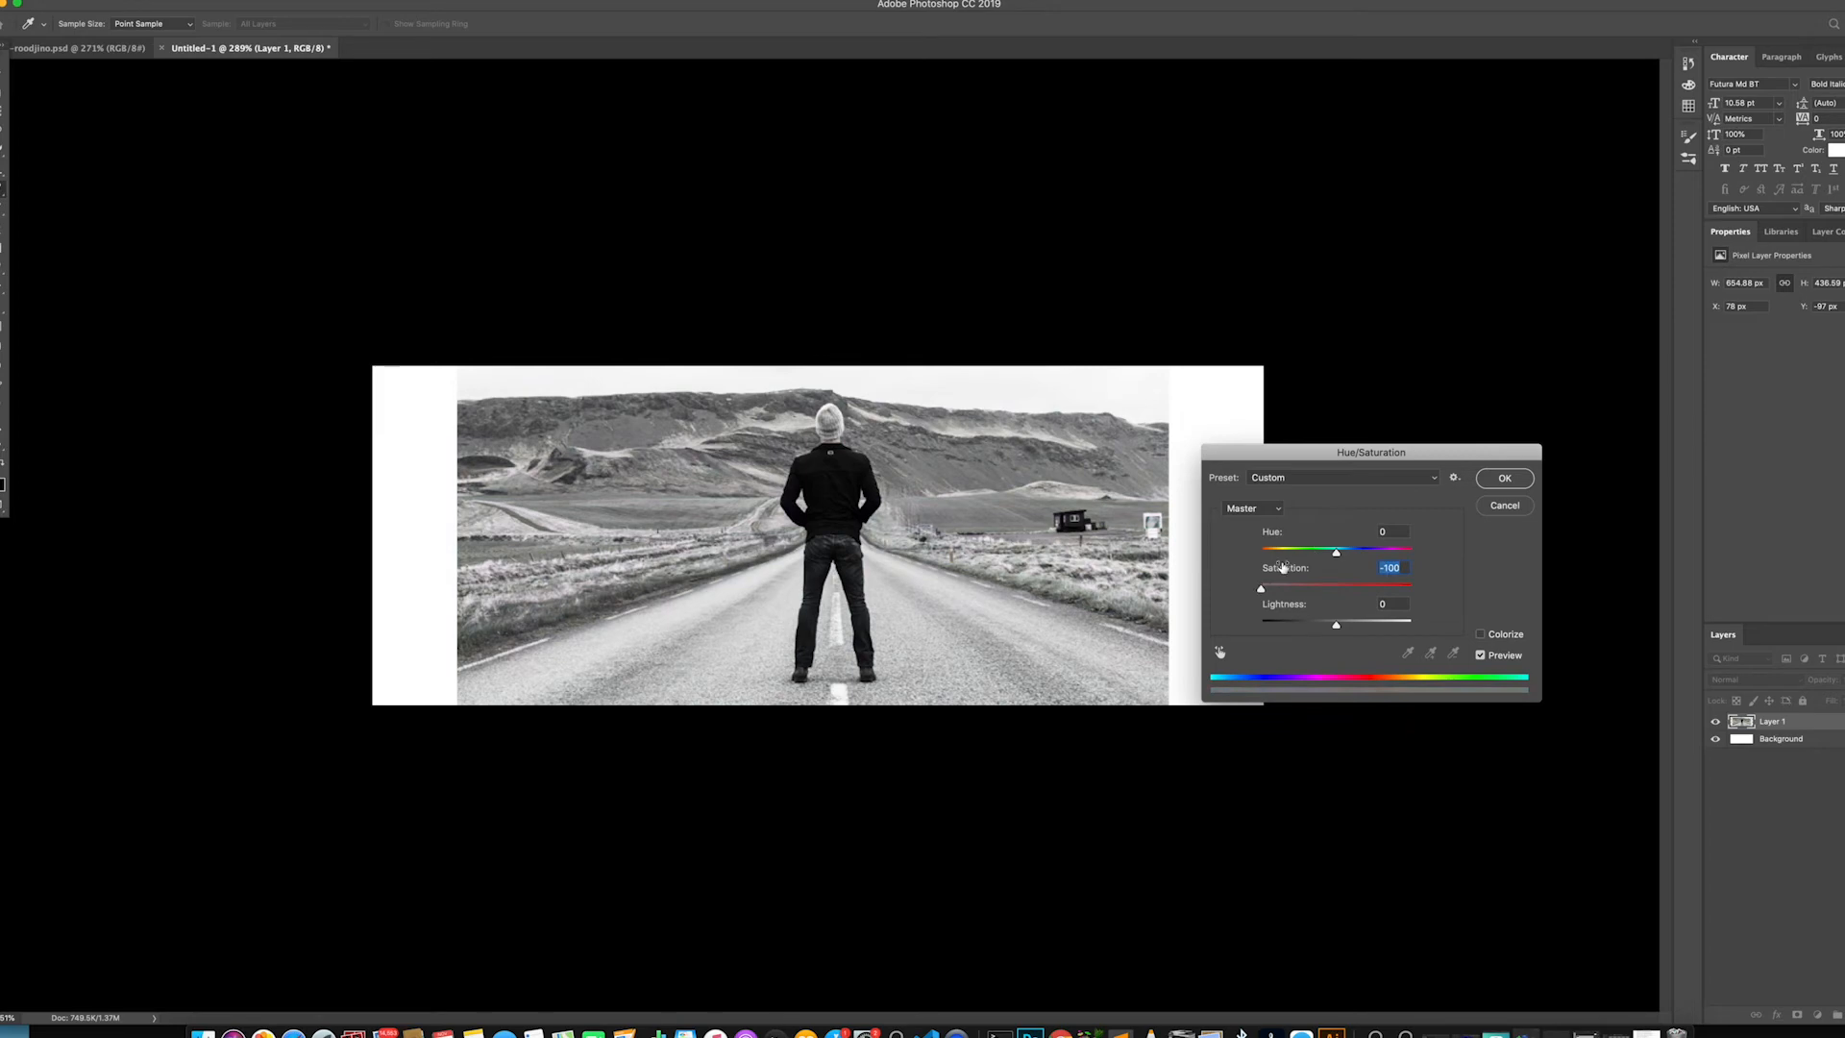
left_click(1502, 478)
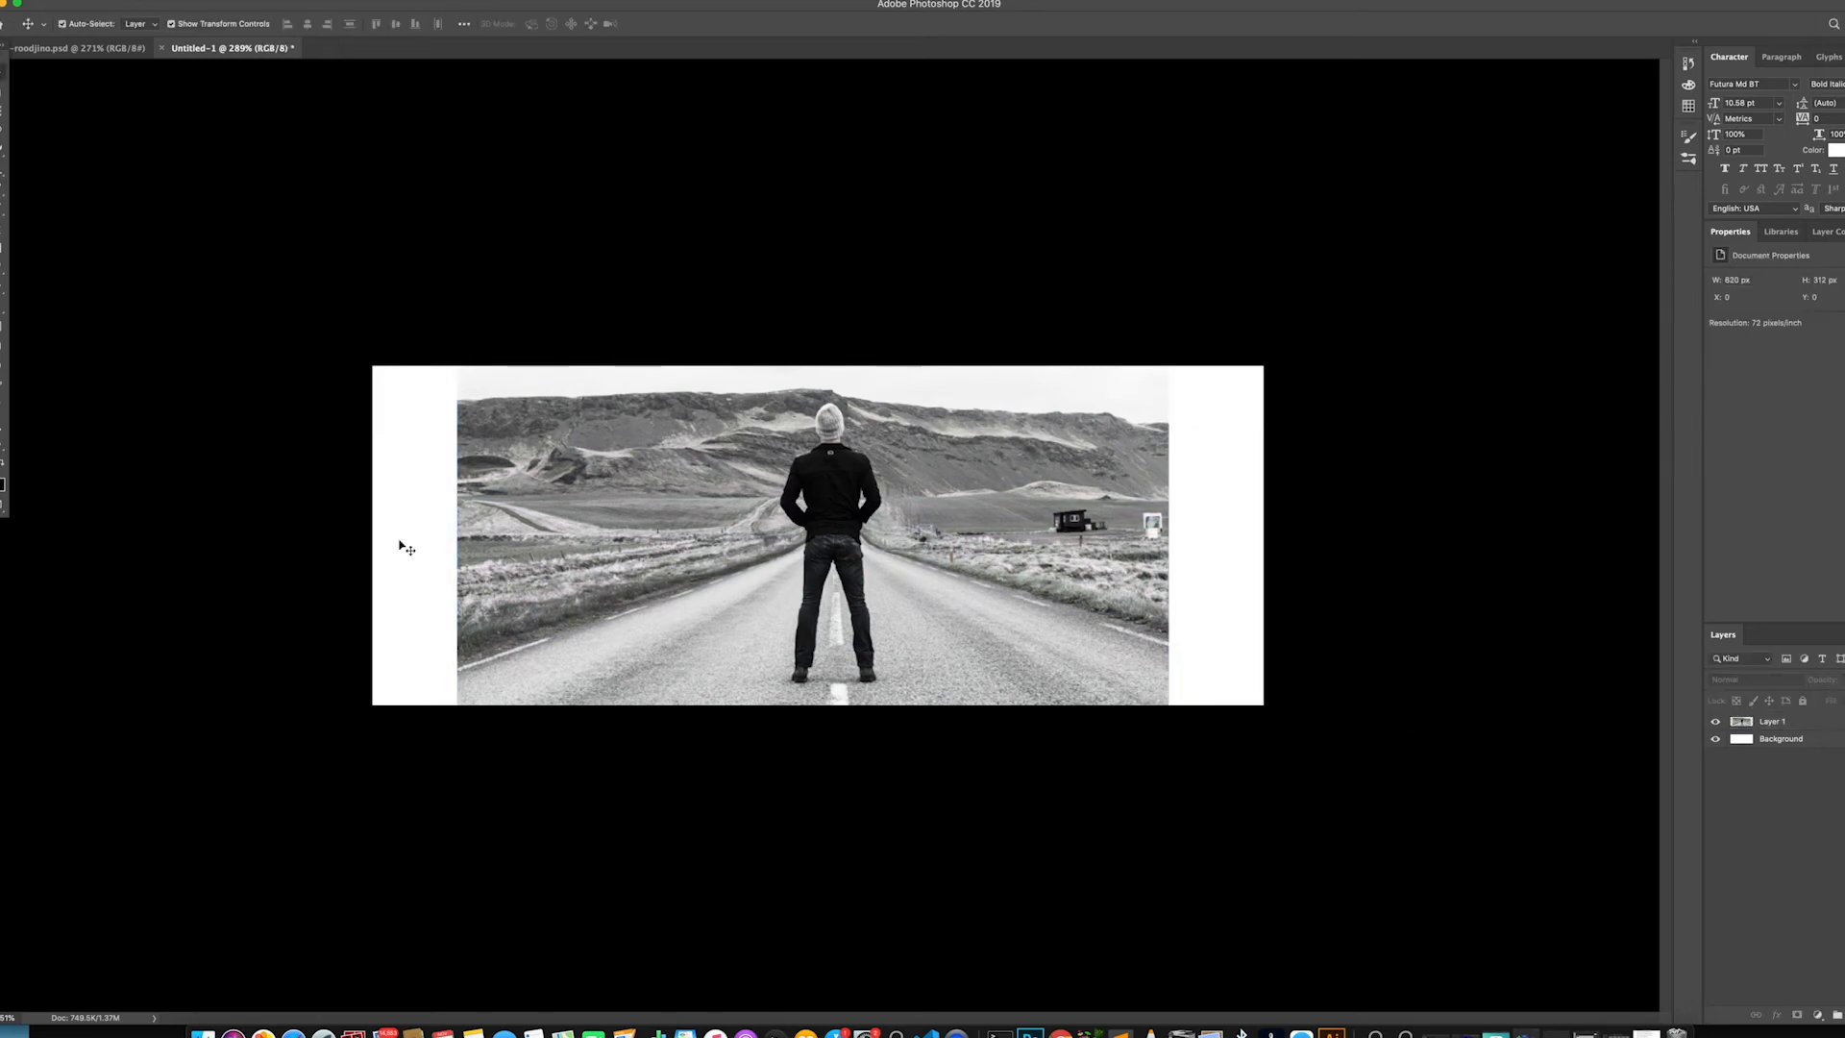
Draw a black rectangle about 78 x 313 px over the blank strip at the canvas's left edge
key("u")
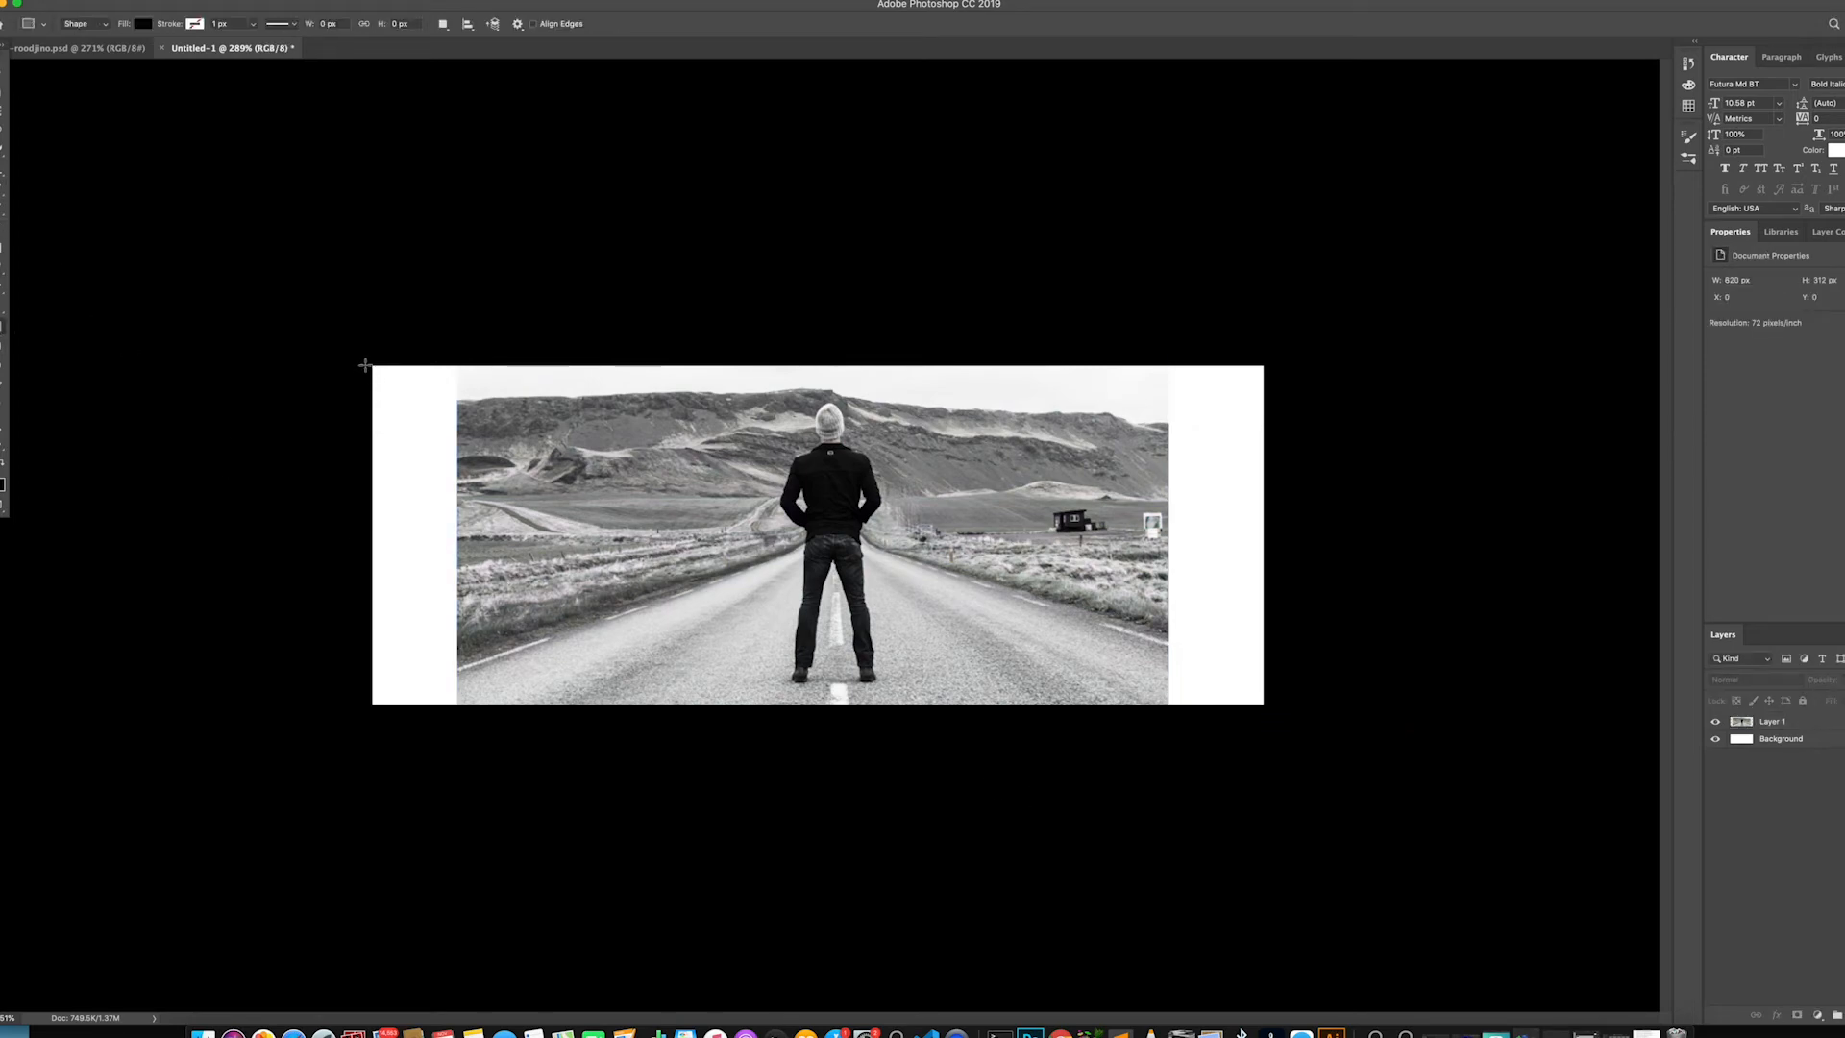
left_click_drag(373, 363, 457, 706)
key("v")
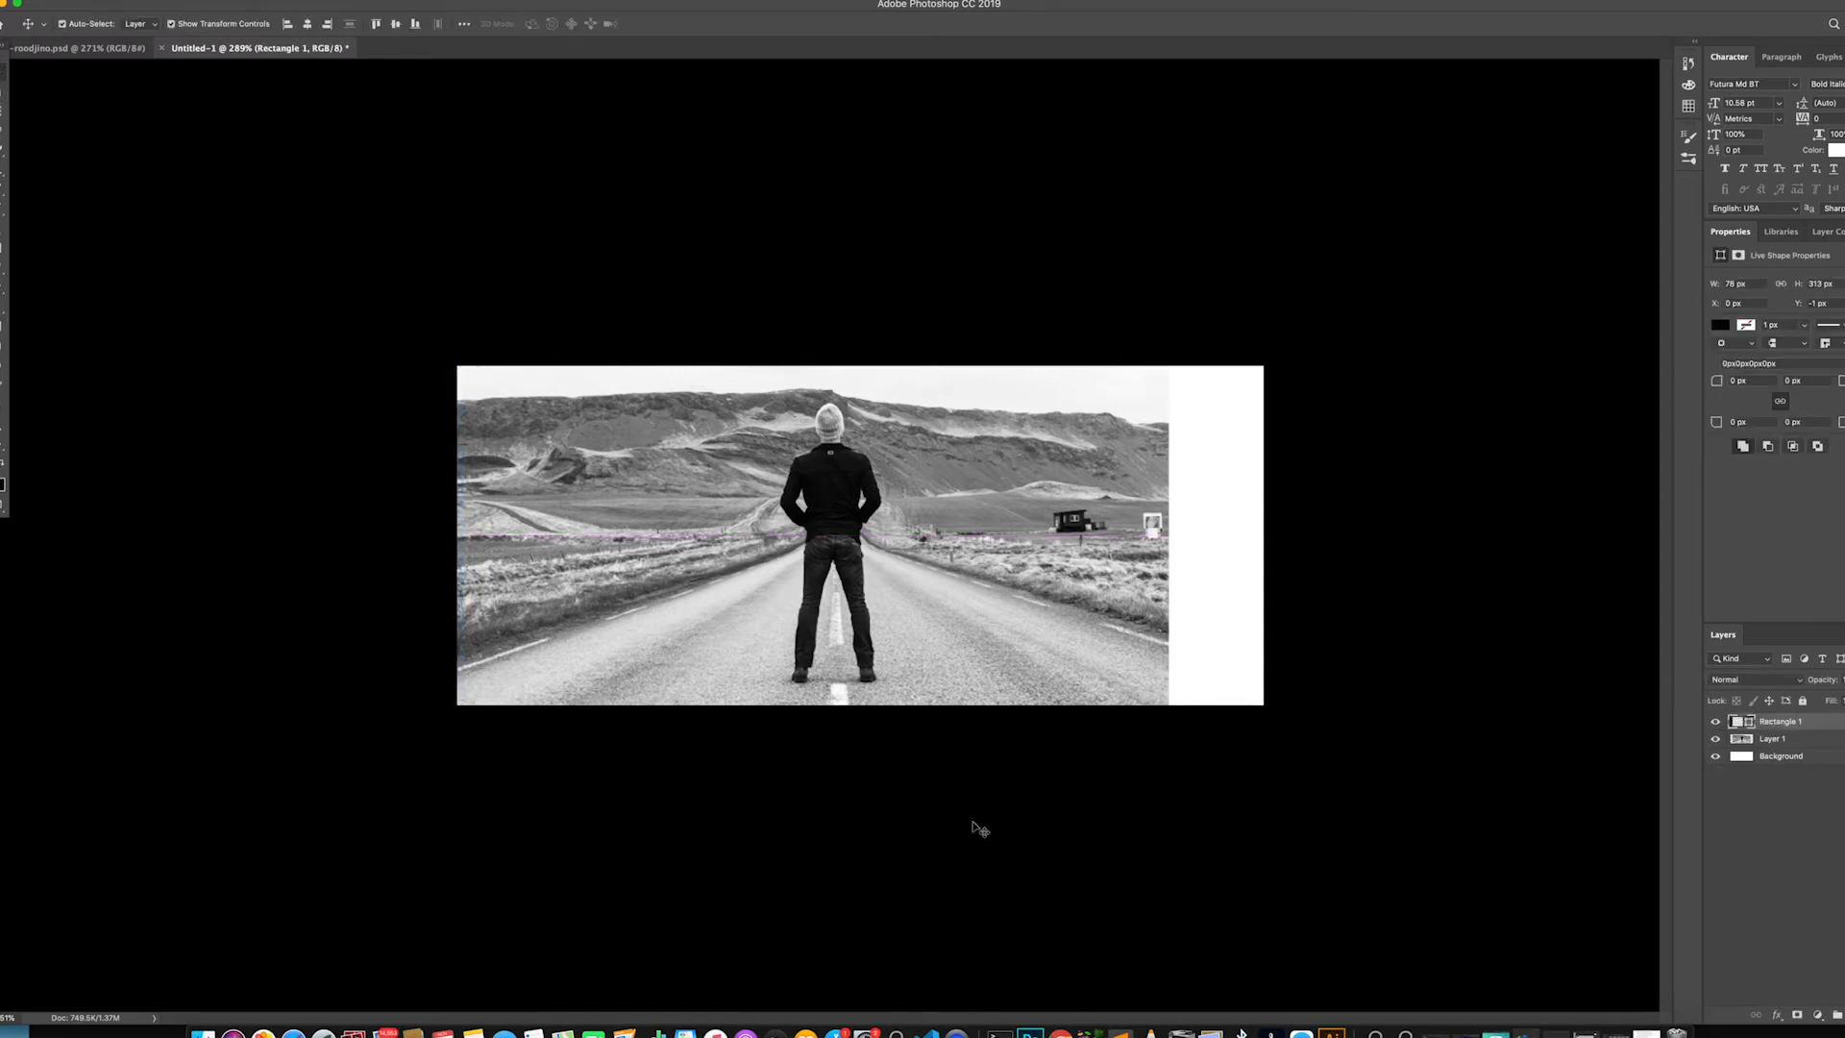
left_click(971, 828)
Centre the road photo horizontally on the canvas and widen the left rectangle to 83 px to meet the photo's edge
left_click(656, 545)
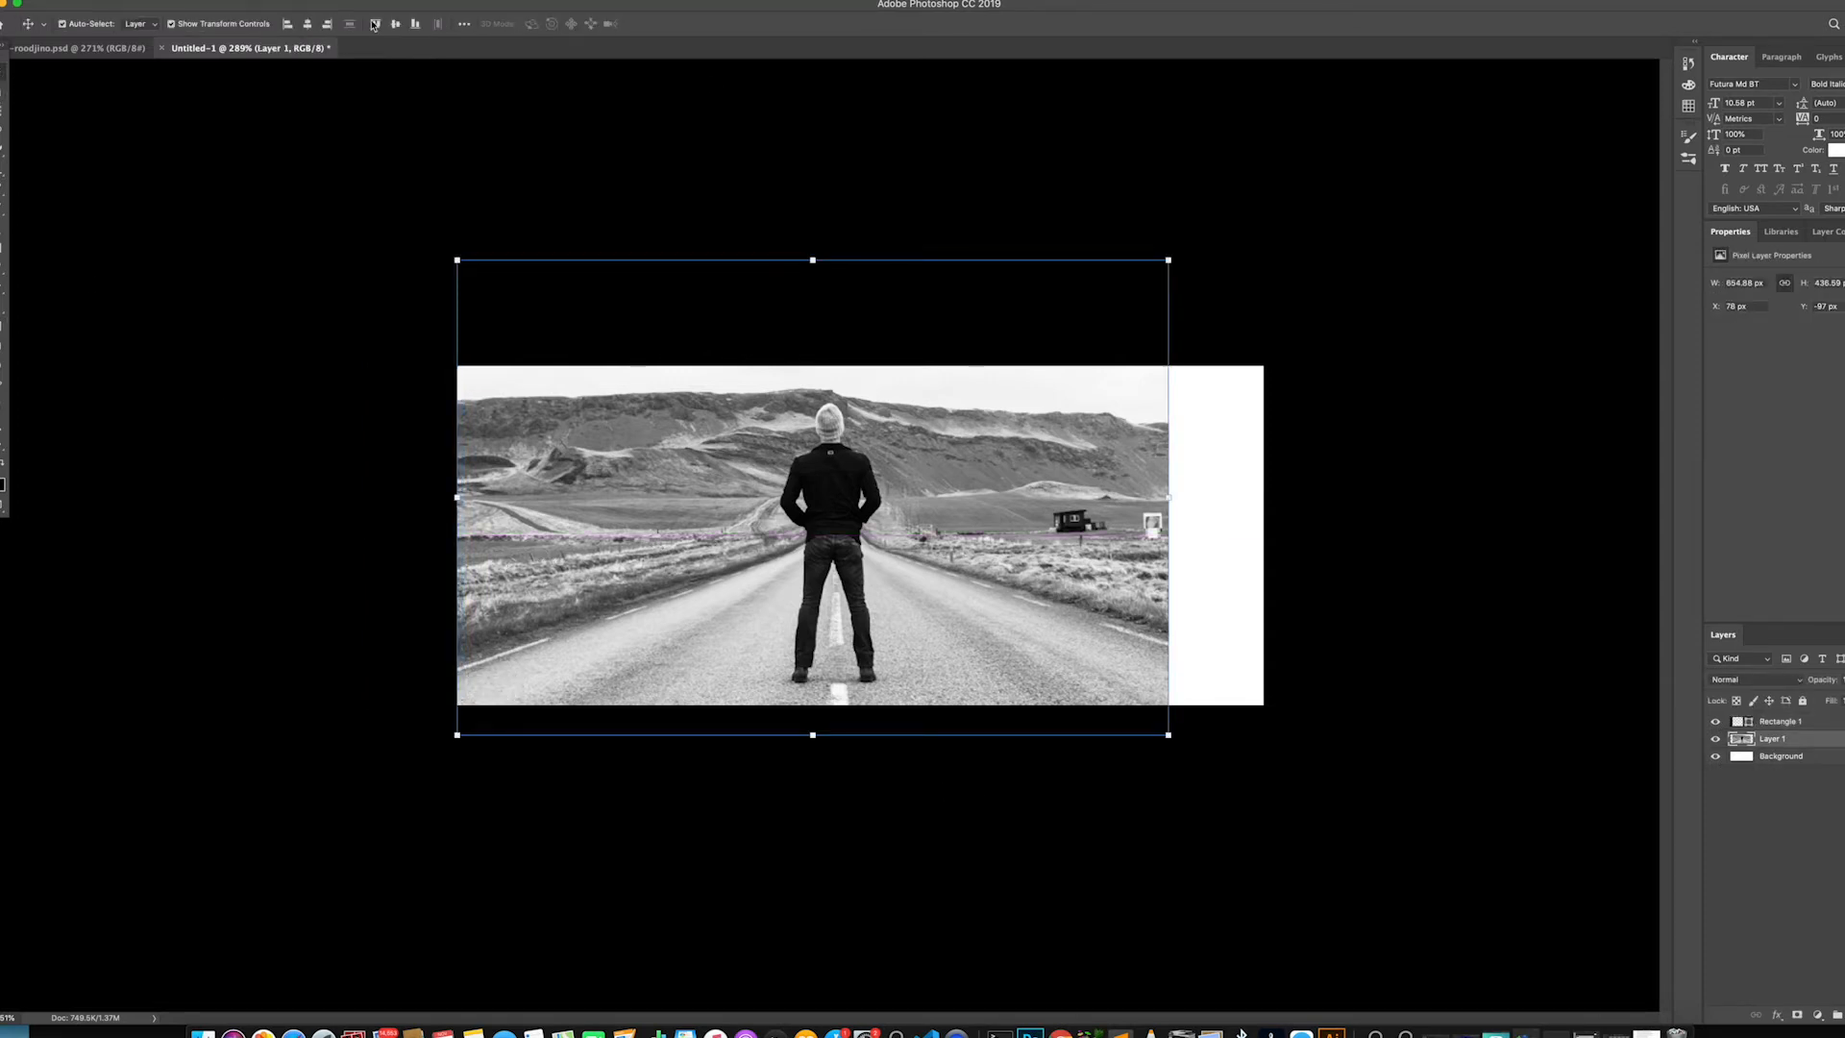
left_click(309, 23)
left_click(508, 934)
left_click(394, 516)
left_click_drag(456, 536, 463, 536)
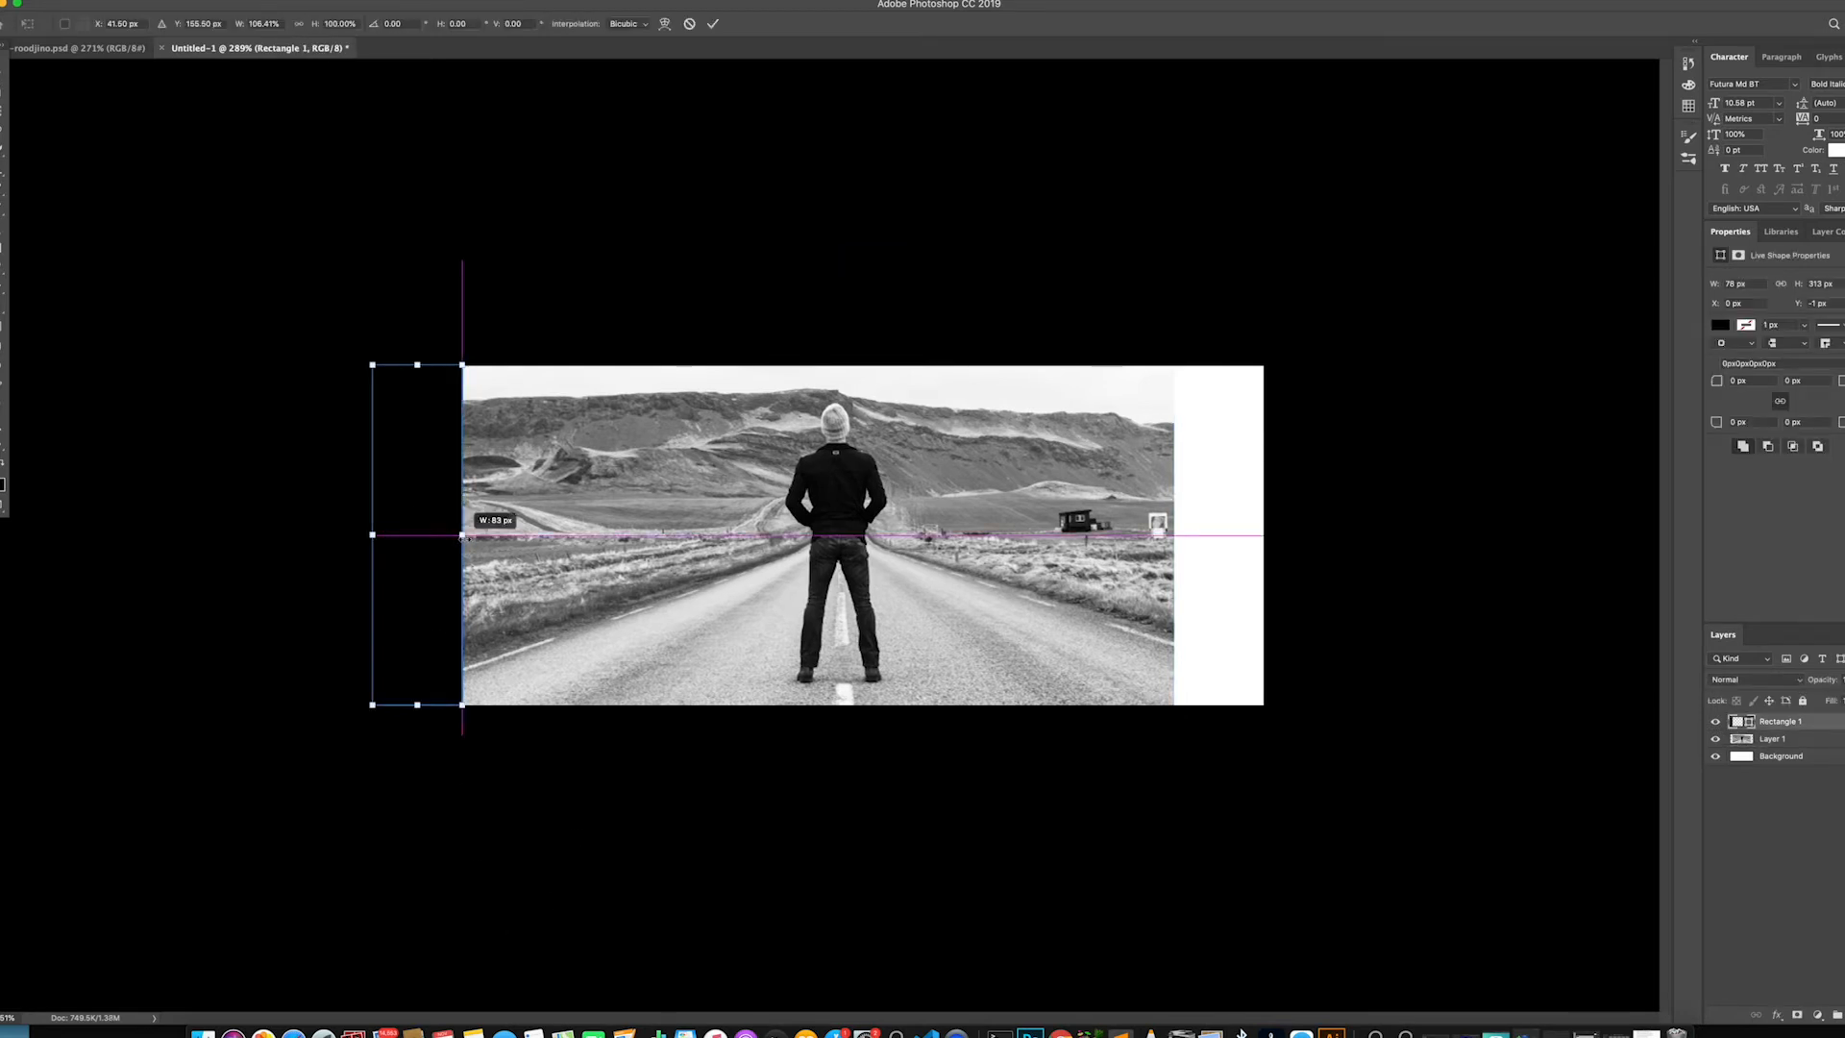
left_click(719, 114)
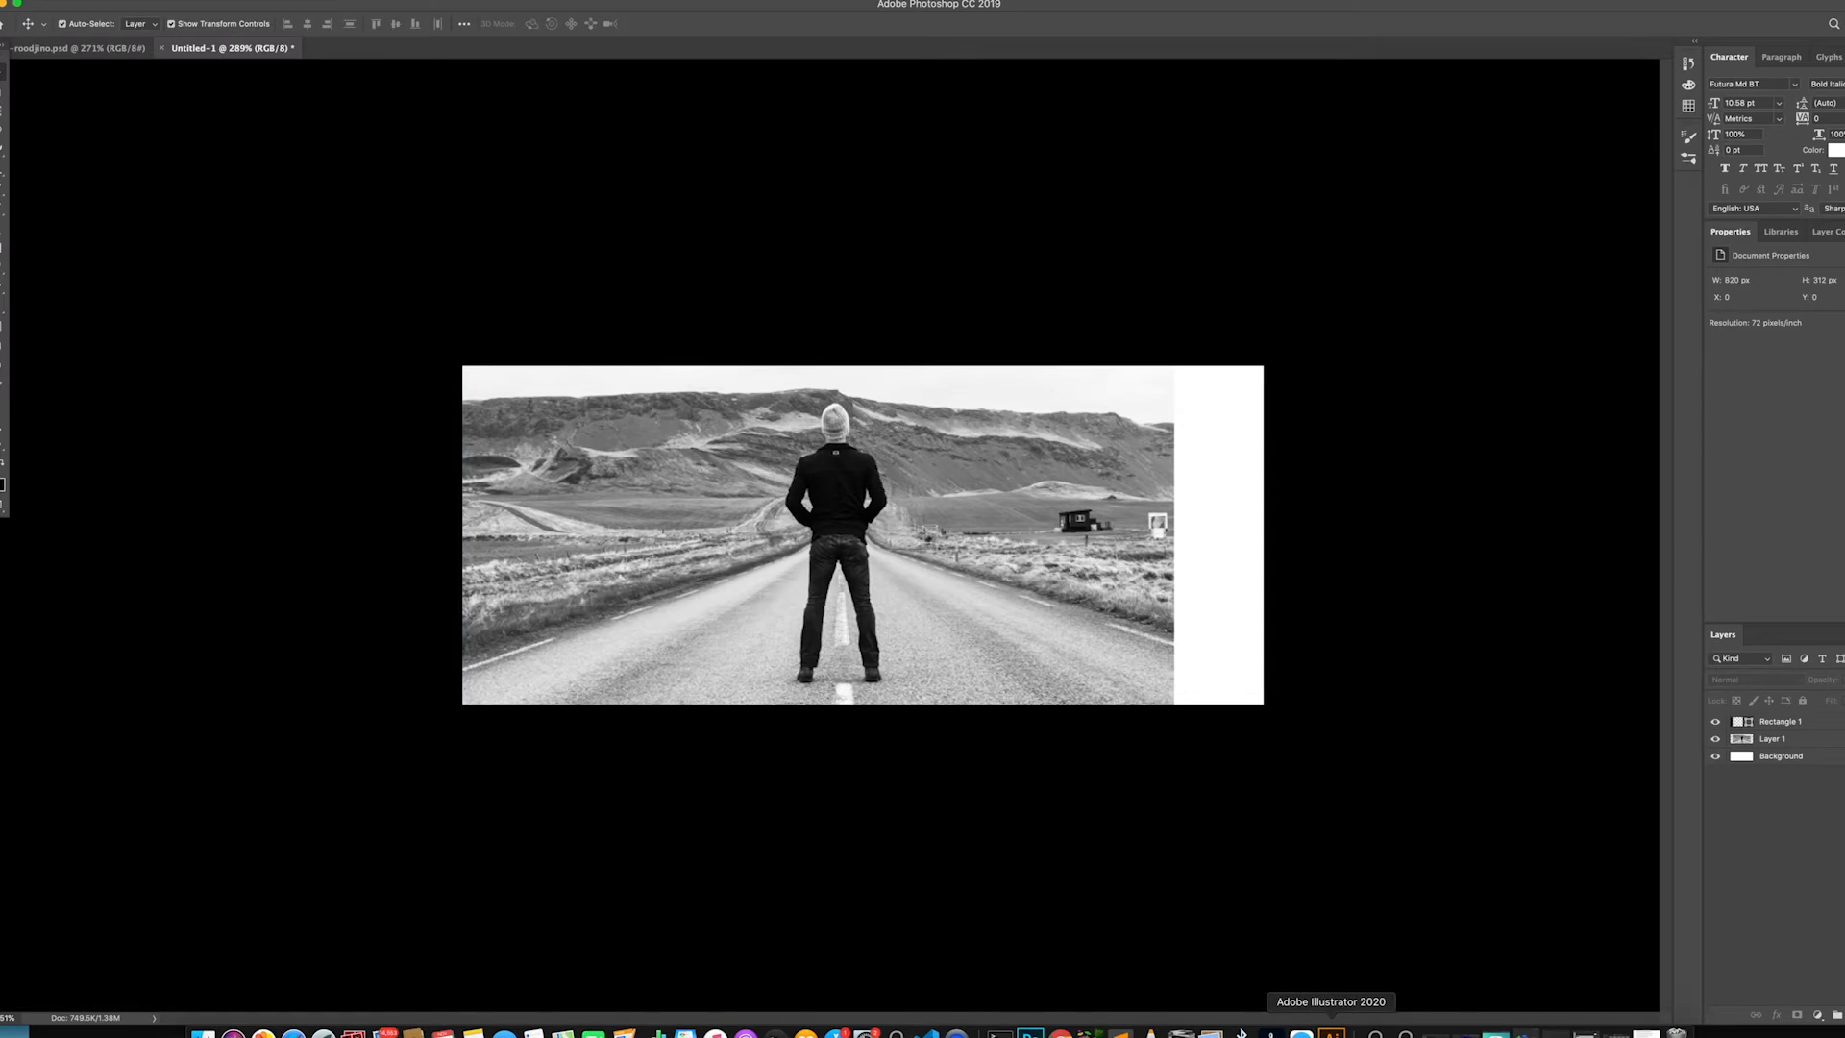
Copy the blue, red and white brand swatches from the Illustrator guideline and paste them into the Photoshop cover as pixels
left_click(1331, 1034)
left_click(495, 210)
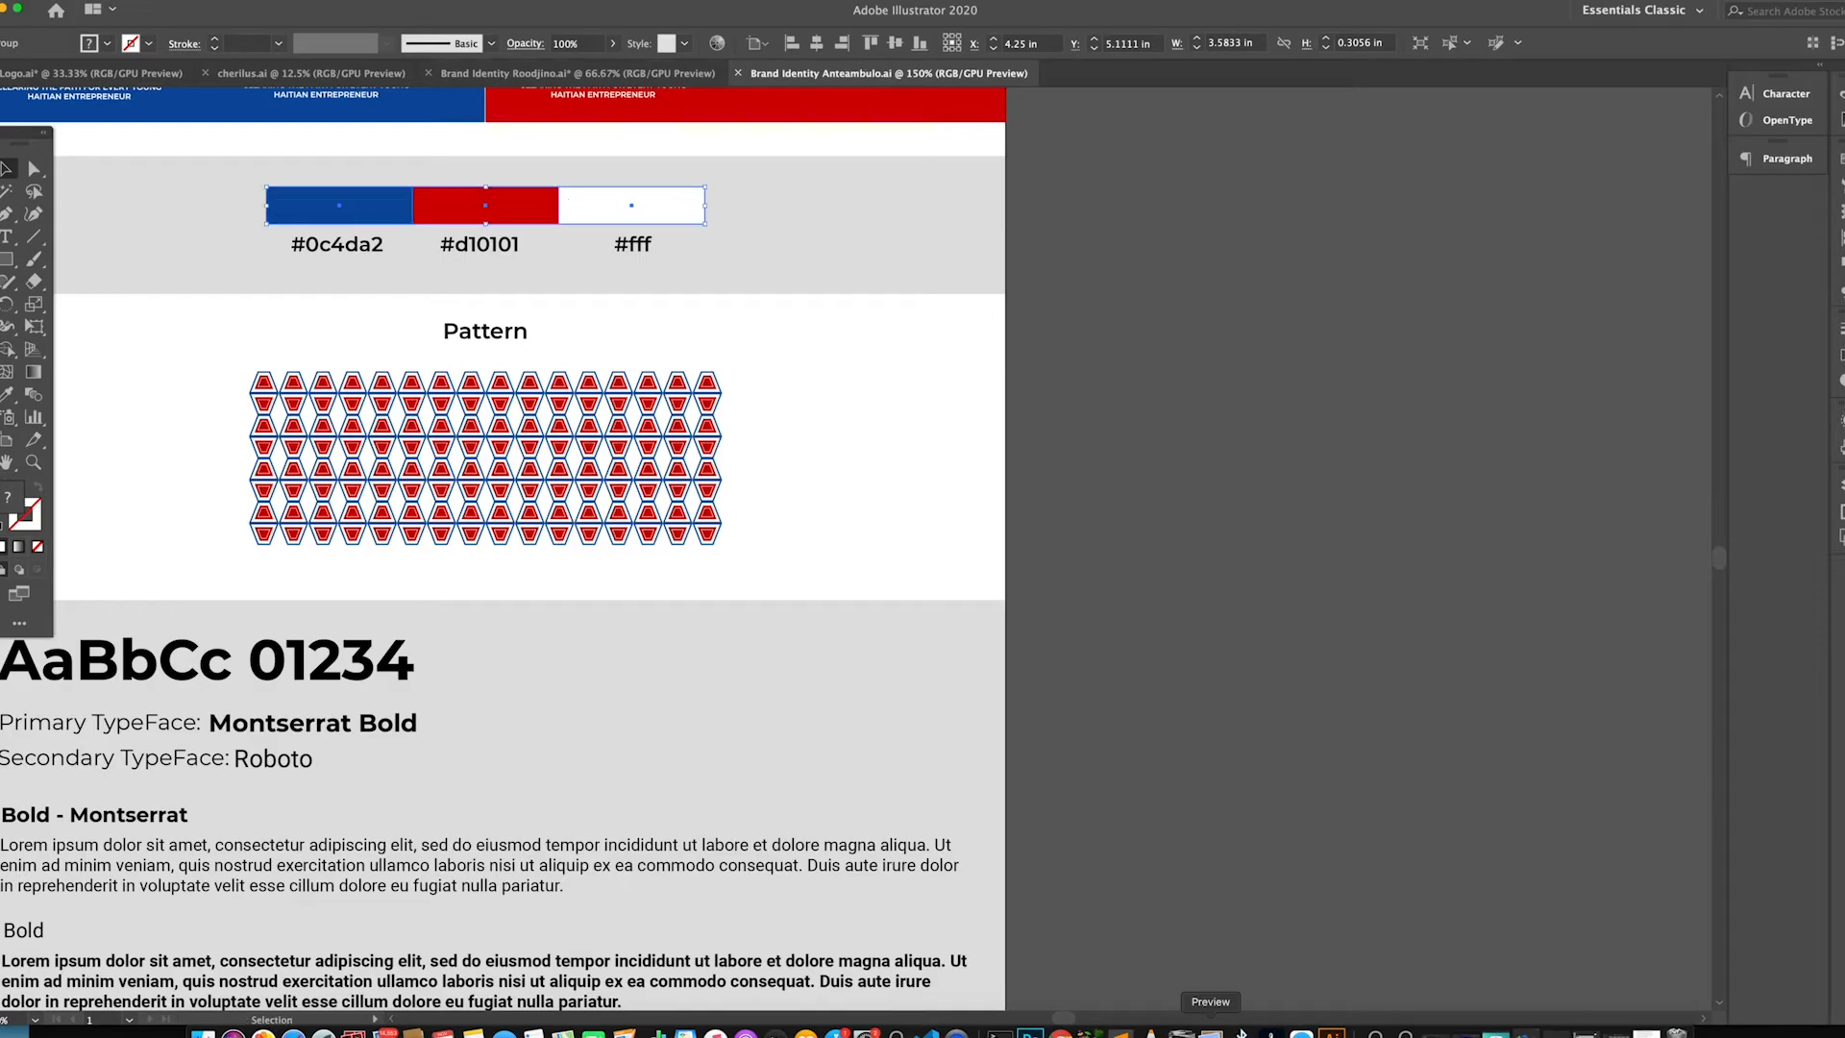
left_click(1030, 1032)
key("super+v")
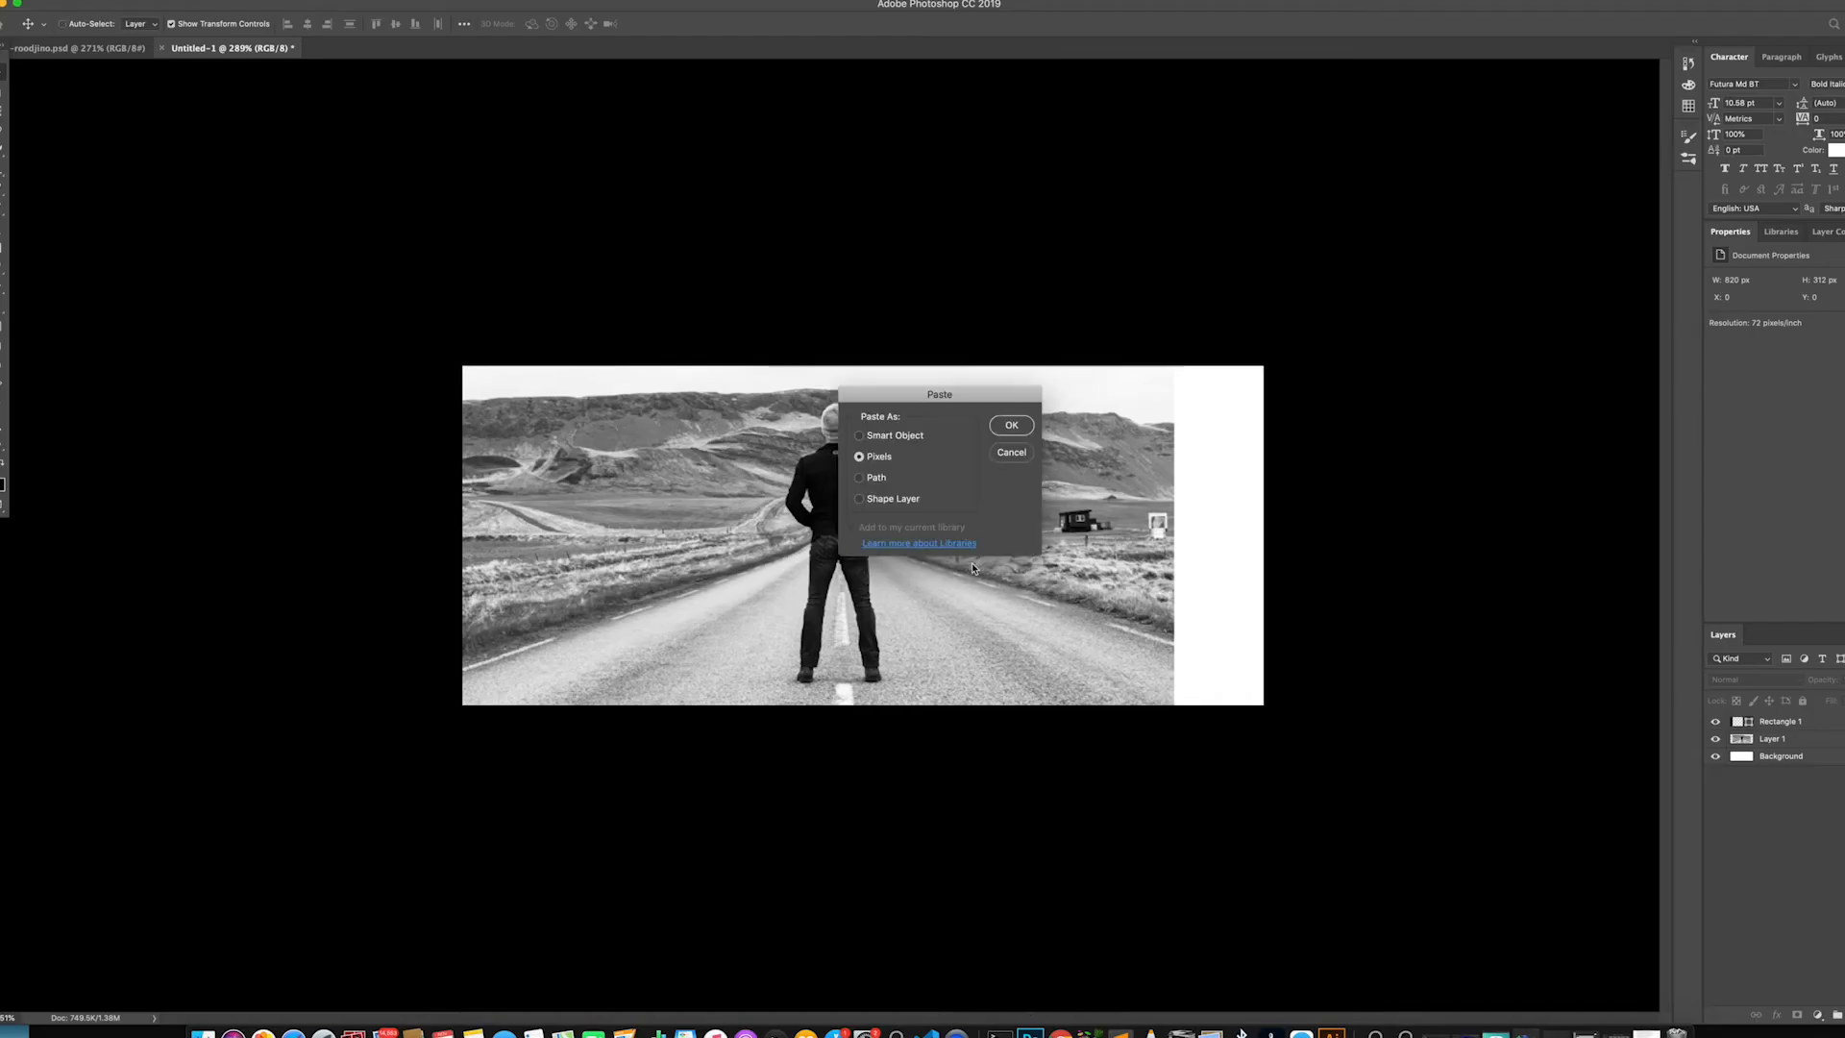
left_click(1009, 426)
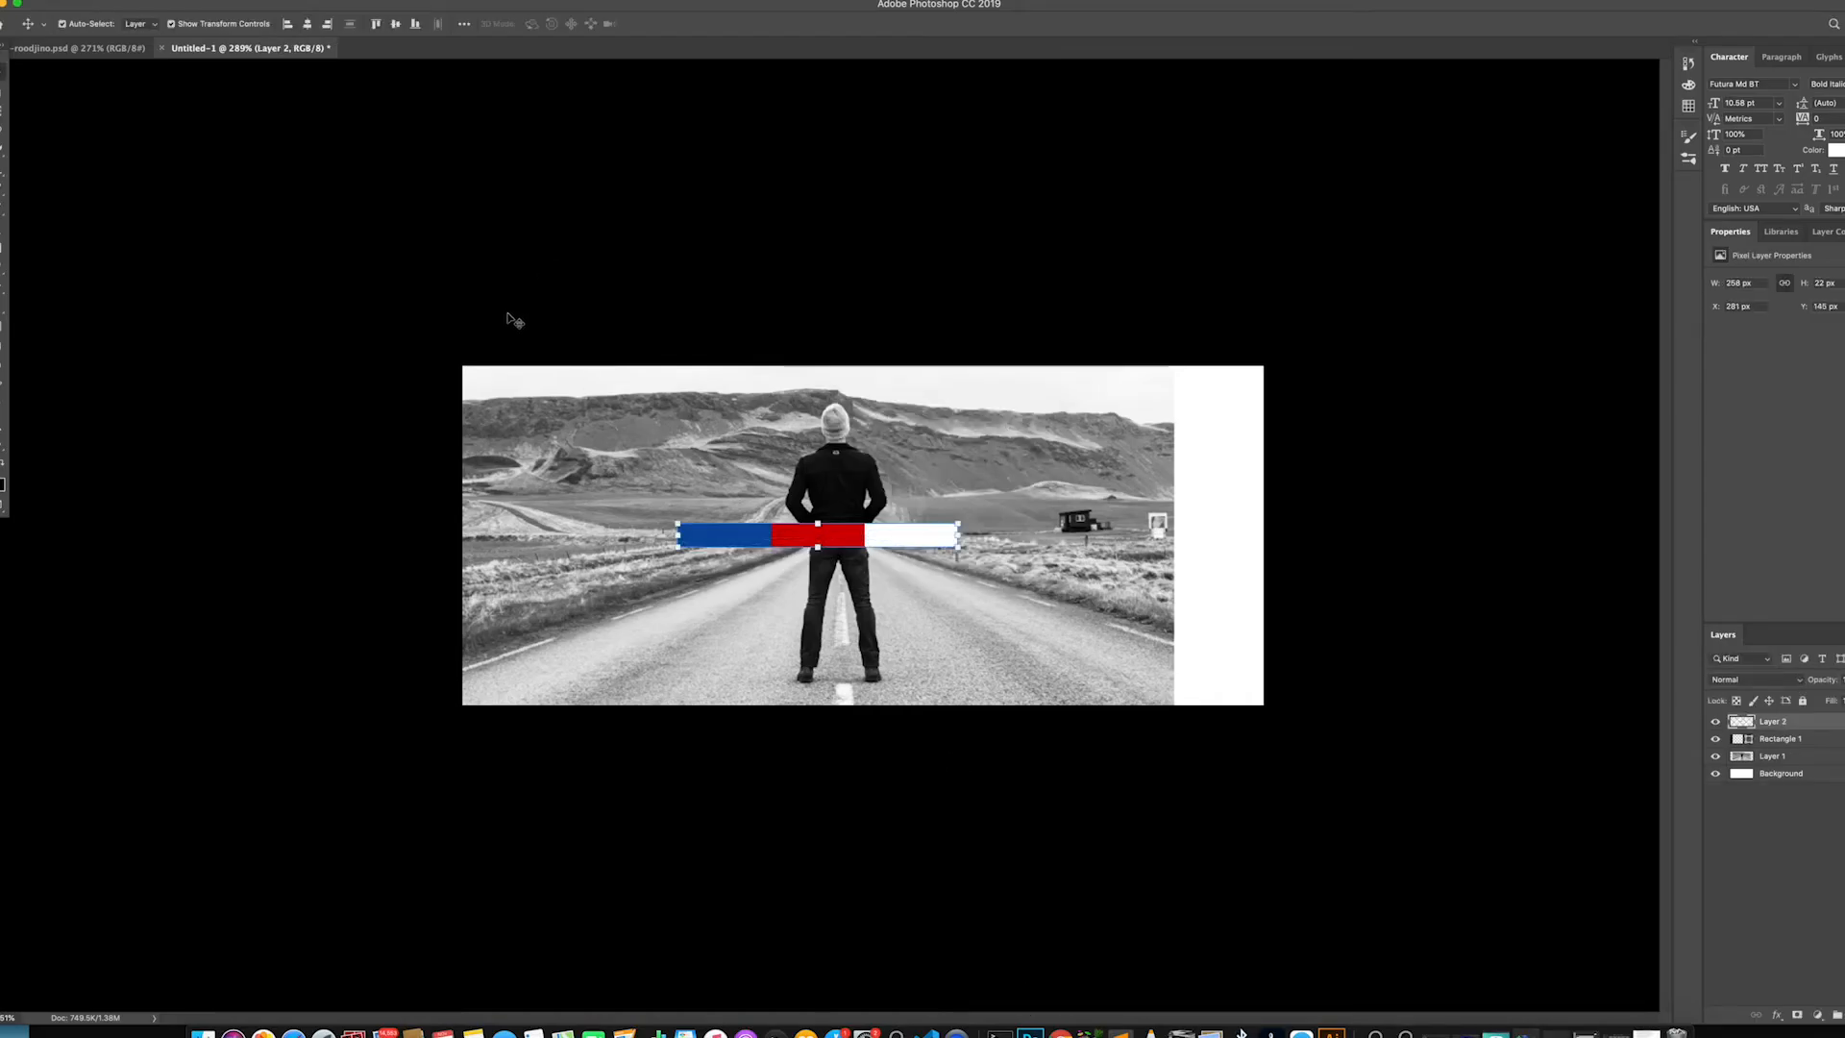
Fill the rectangle at the canvas's left edge with the blue sampled from the pasted brand swatches
left_click(430, 442)
key("u")
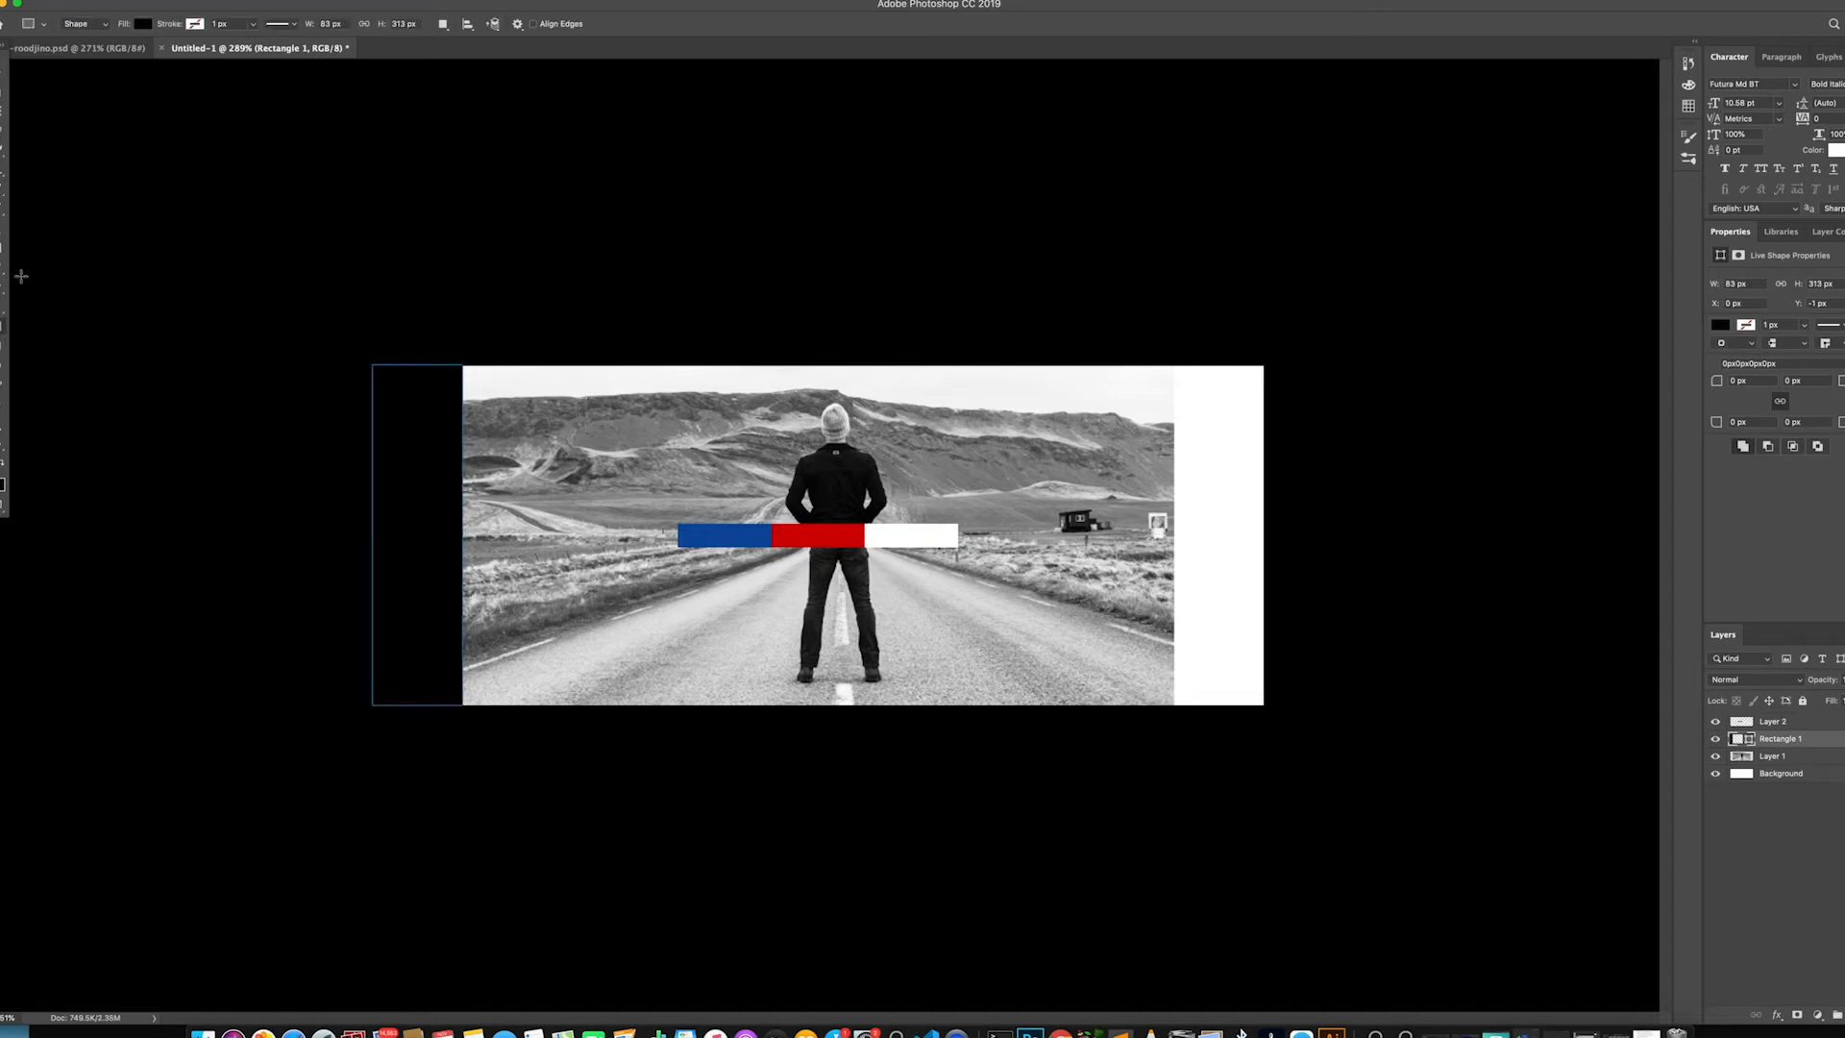
left_click(145, 23)
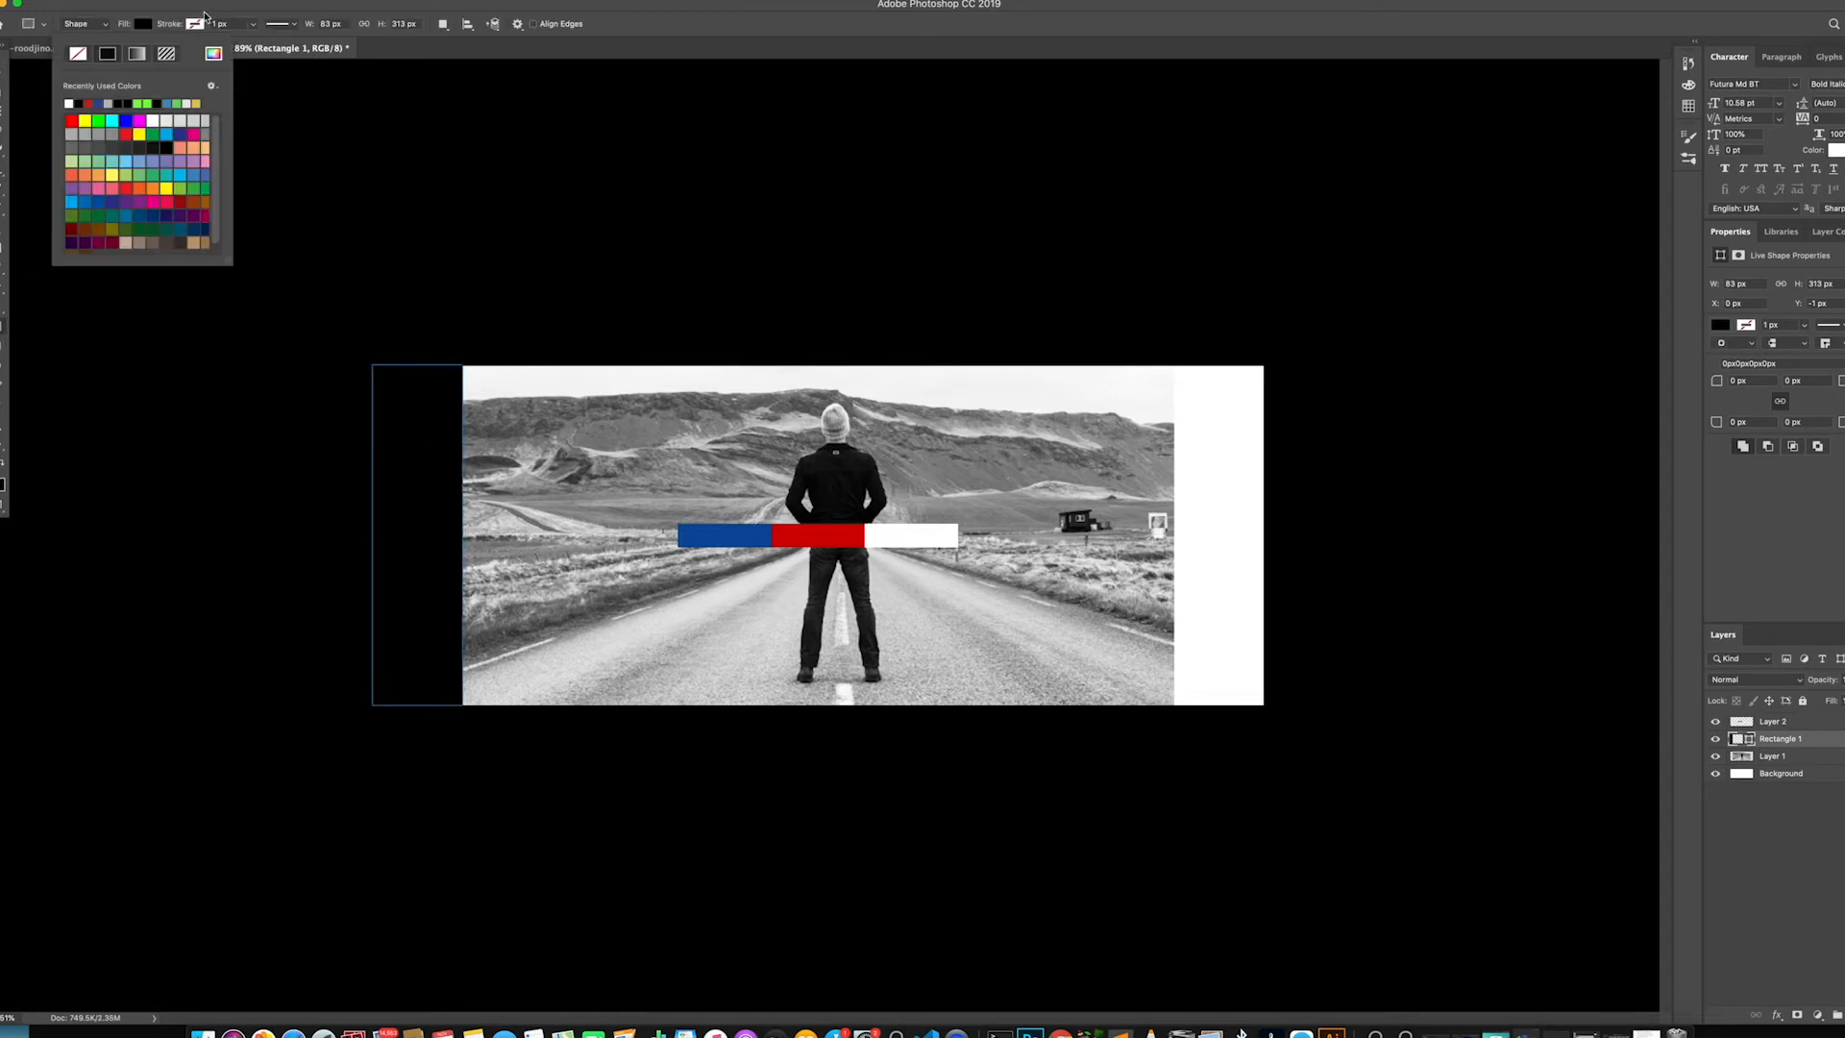
left_click(215, 55)
left_click(728, 535)
left_click(1826, 677)
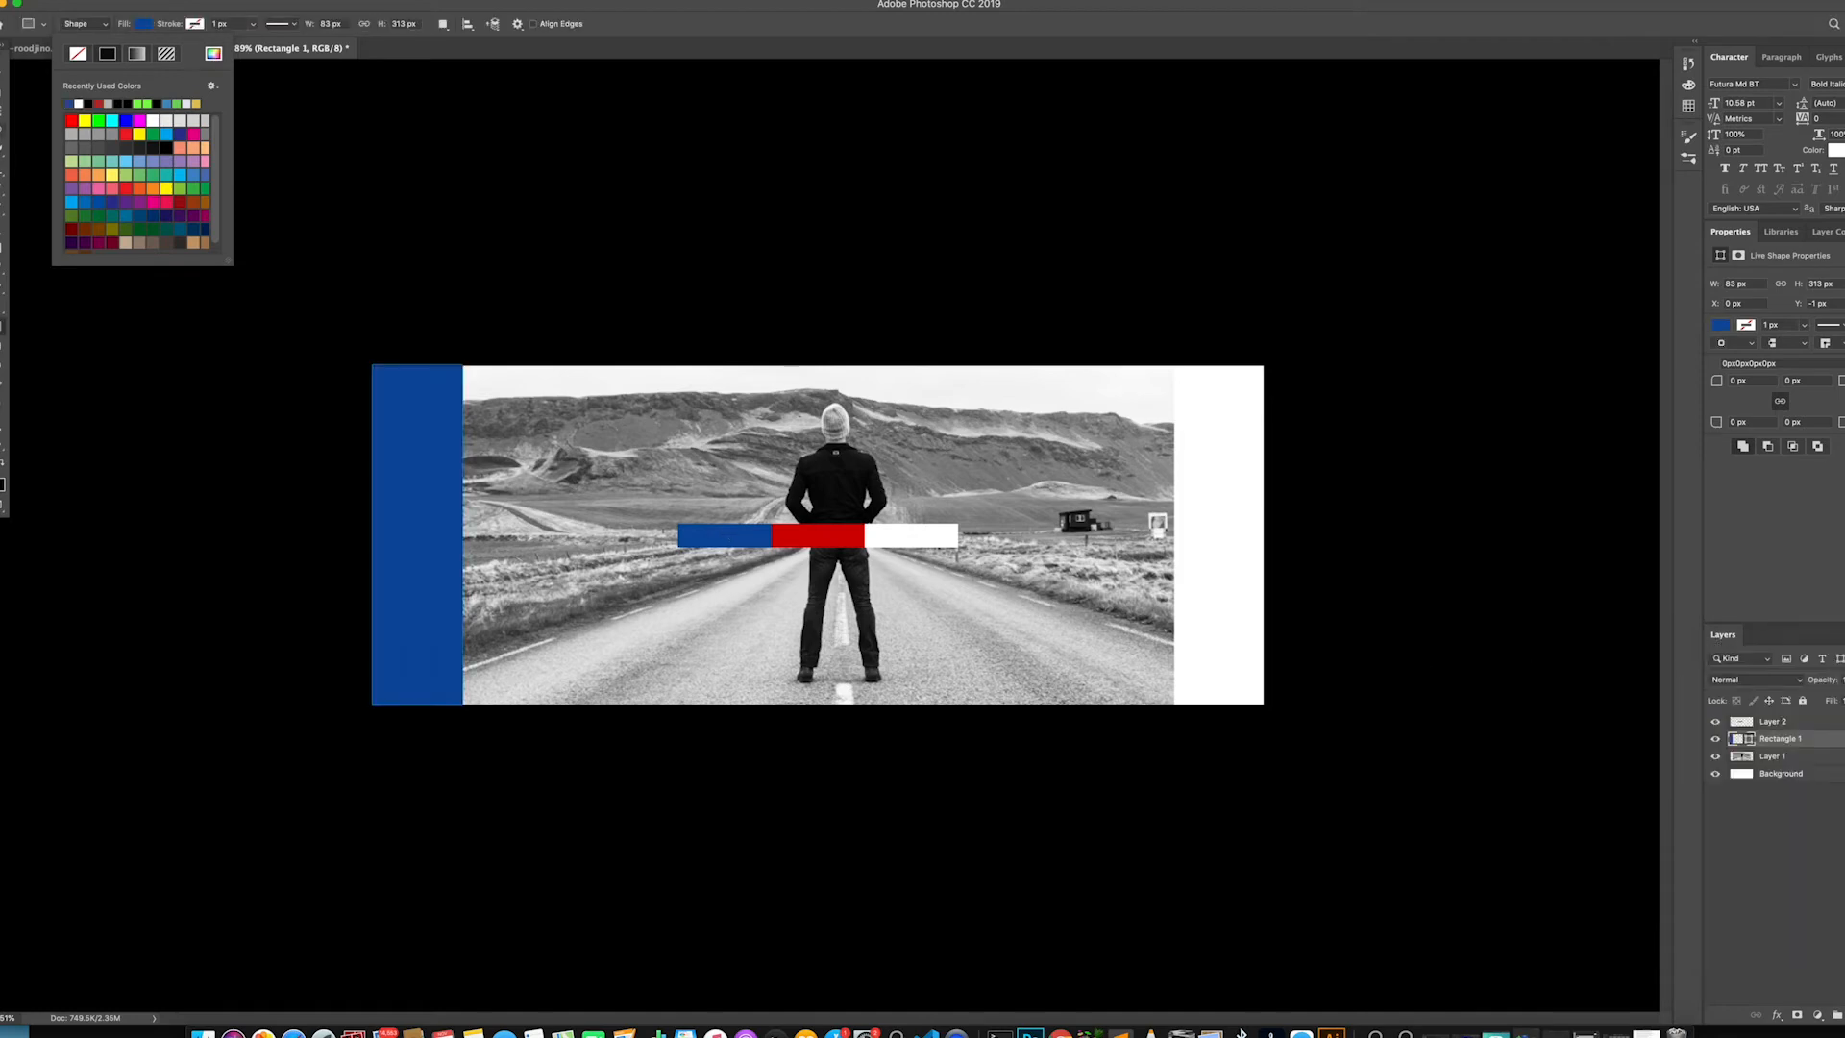
key("v")
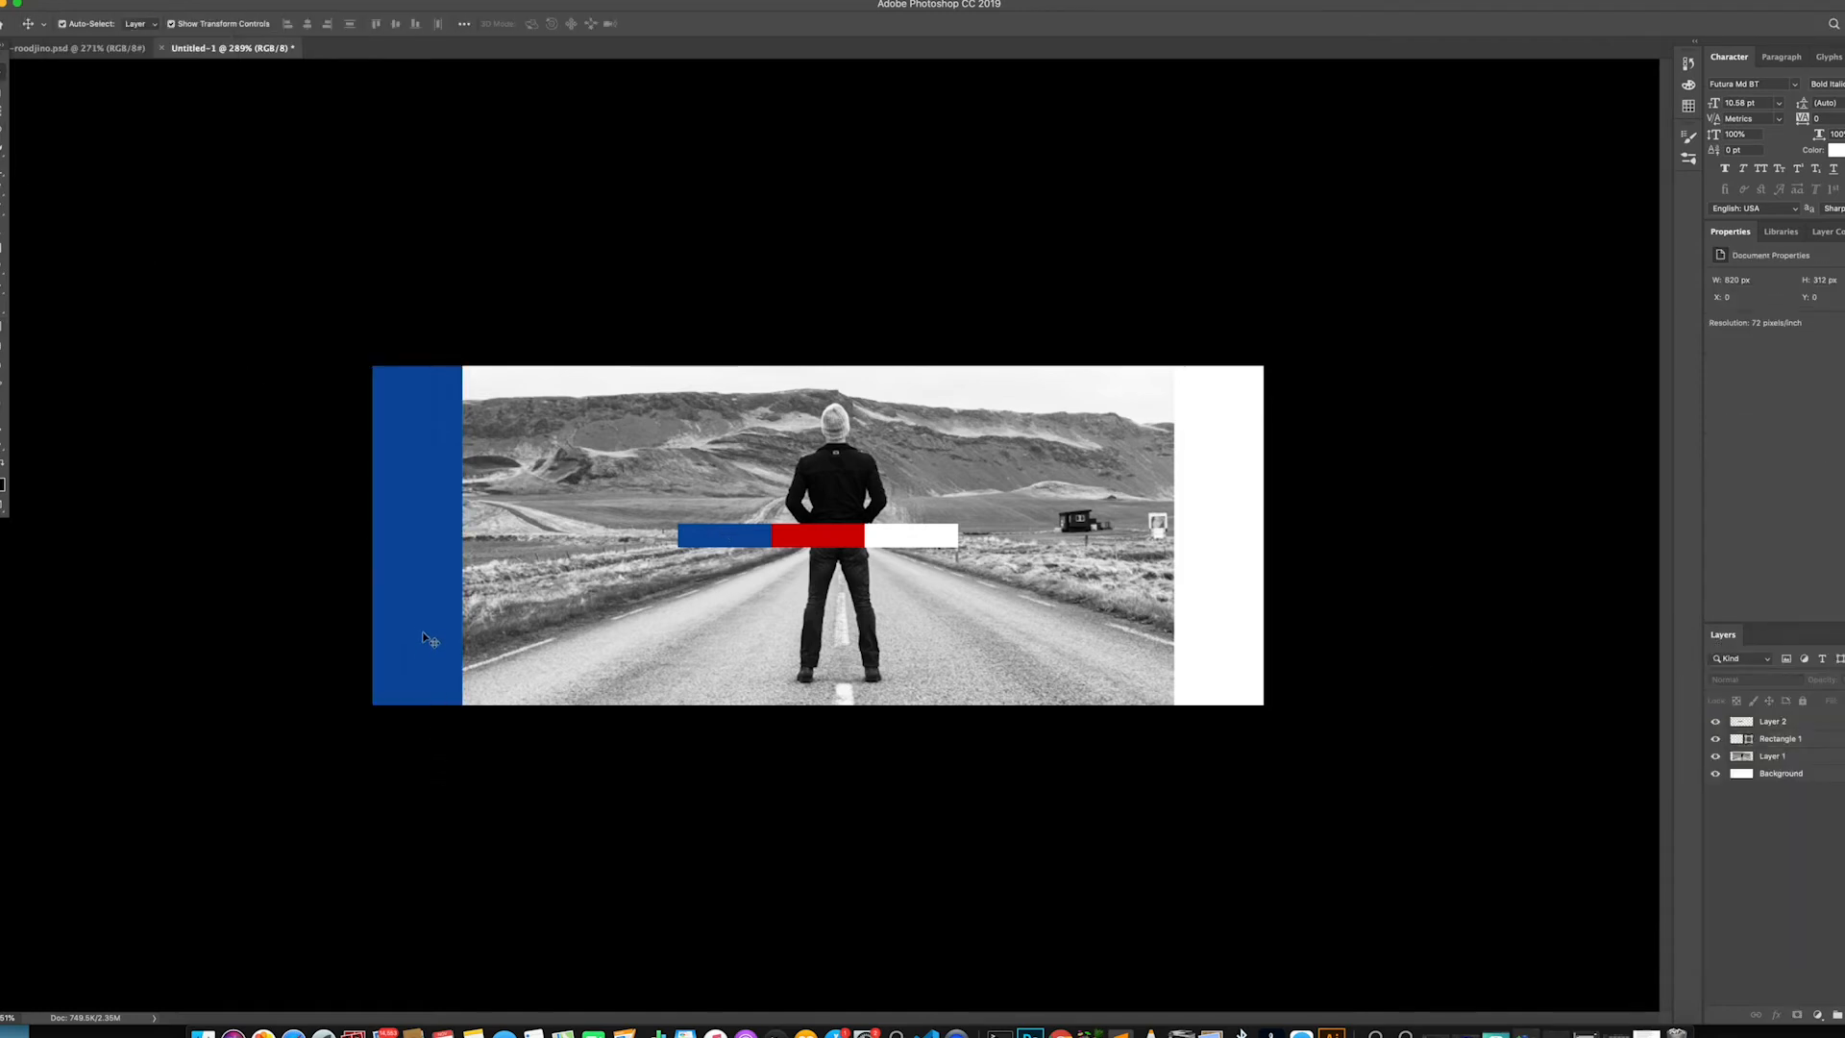
left_click(418, 625)
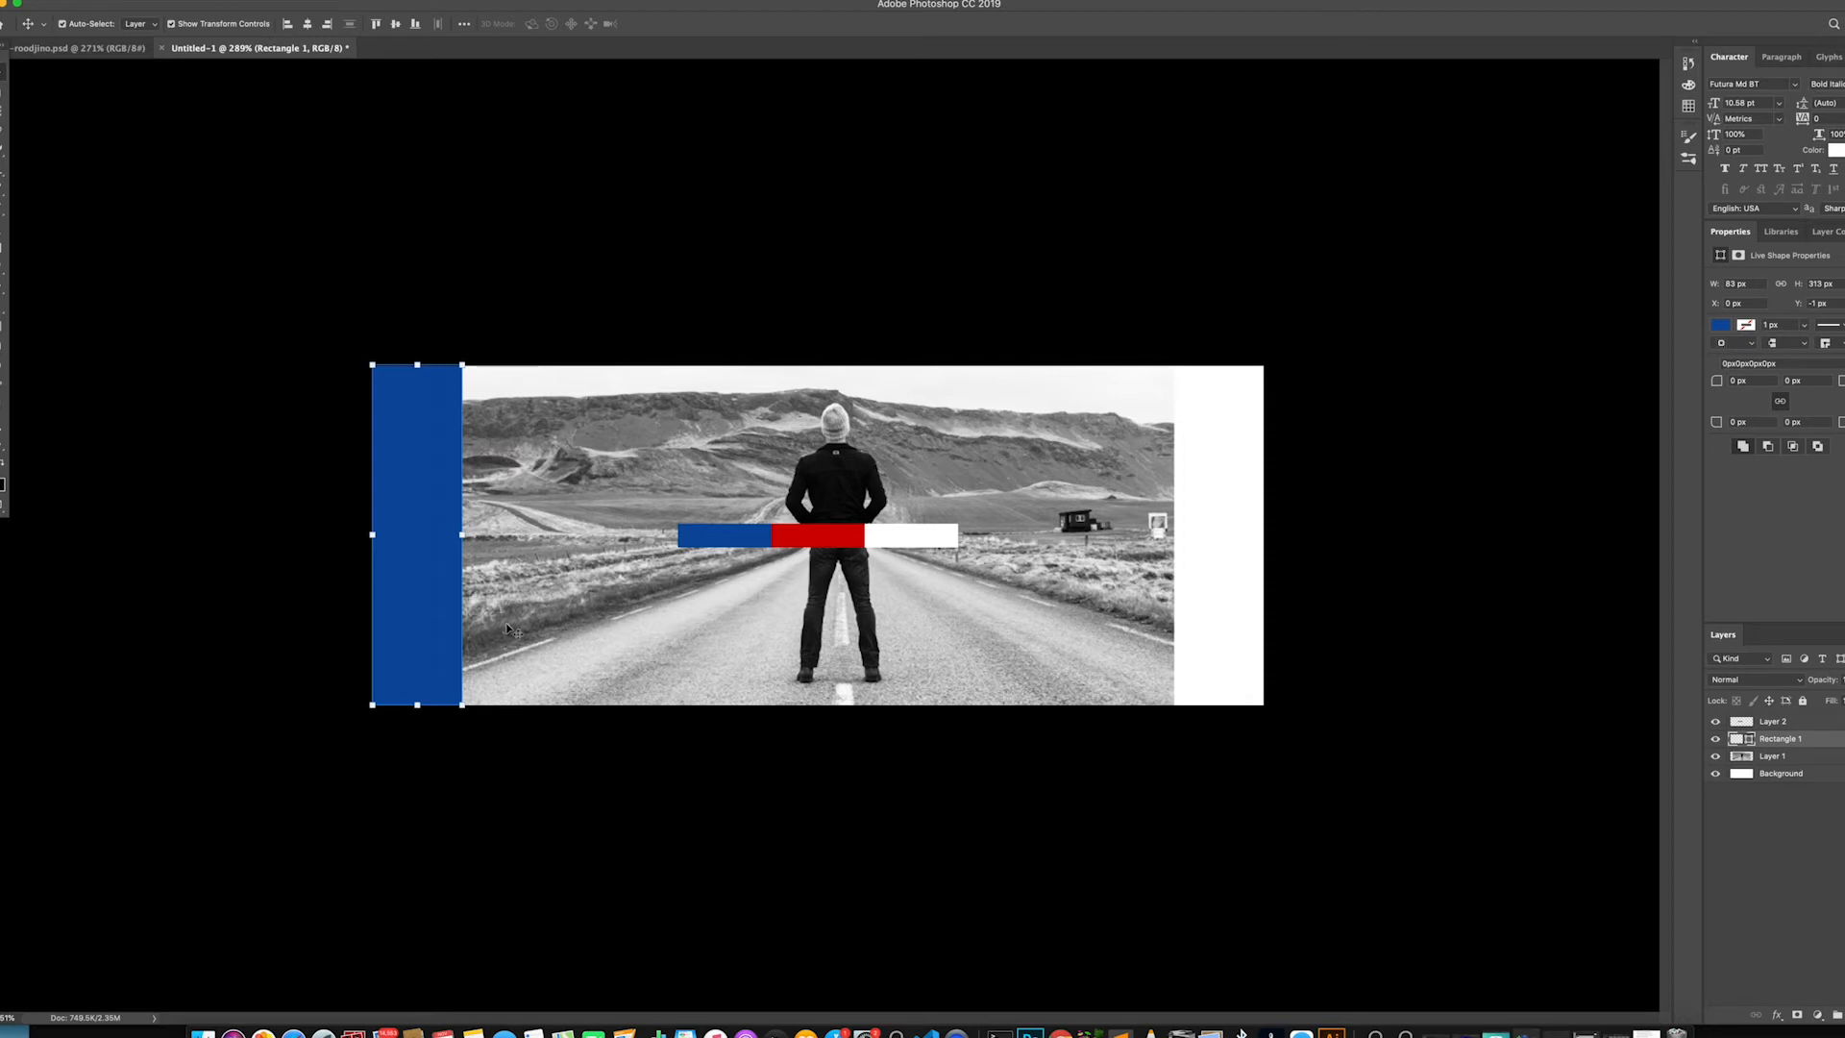
left_click(317, 601)
left_click(411, 597)
left_click(355, 560)
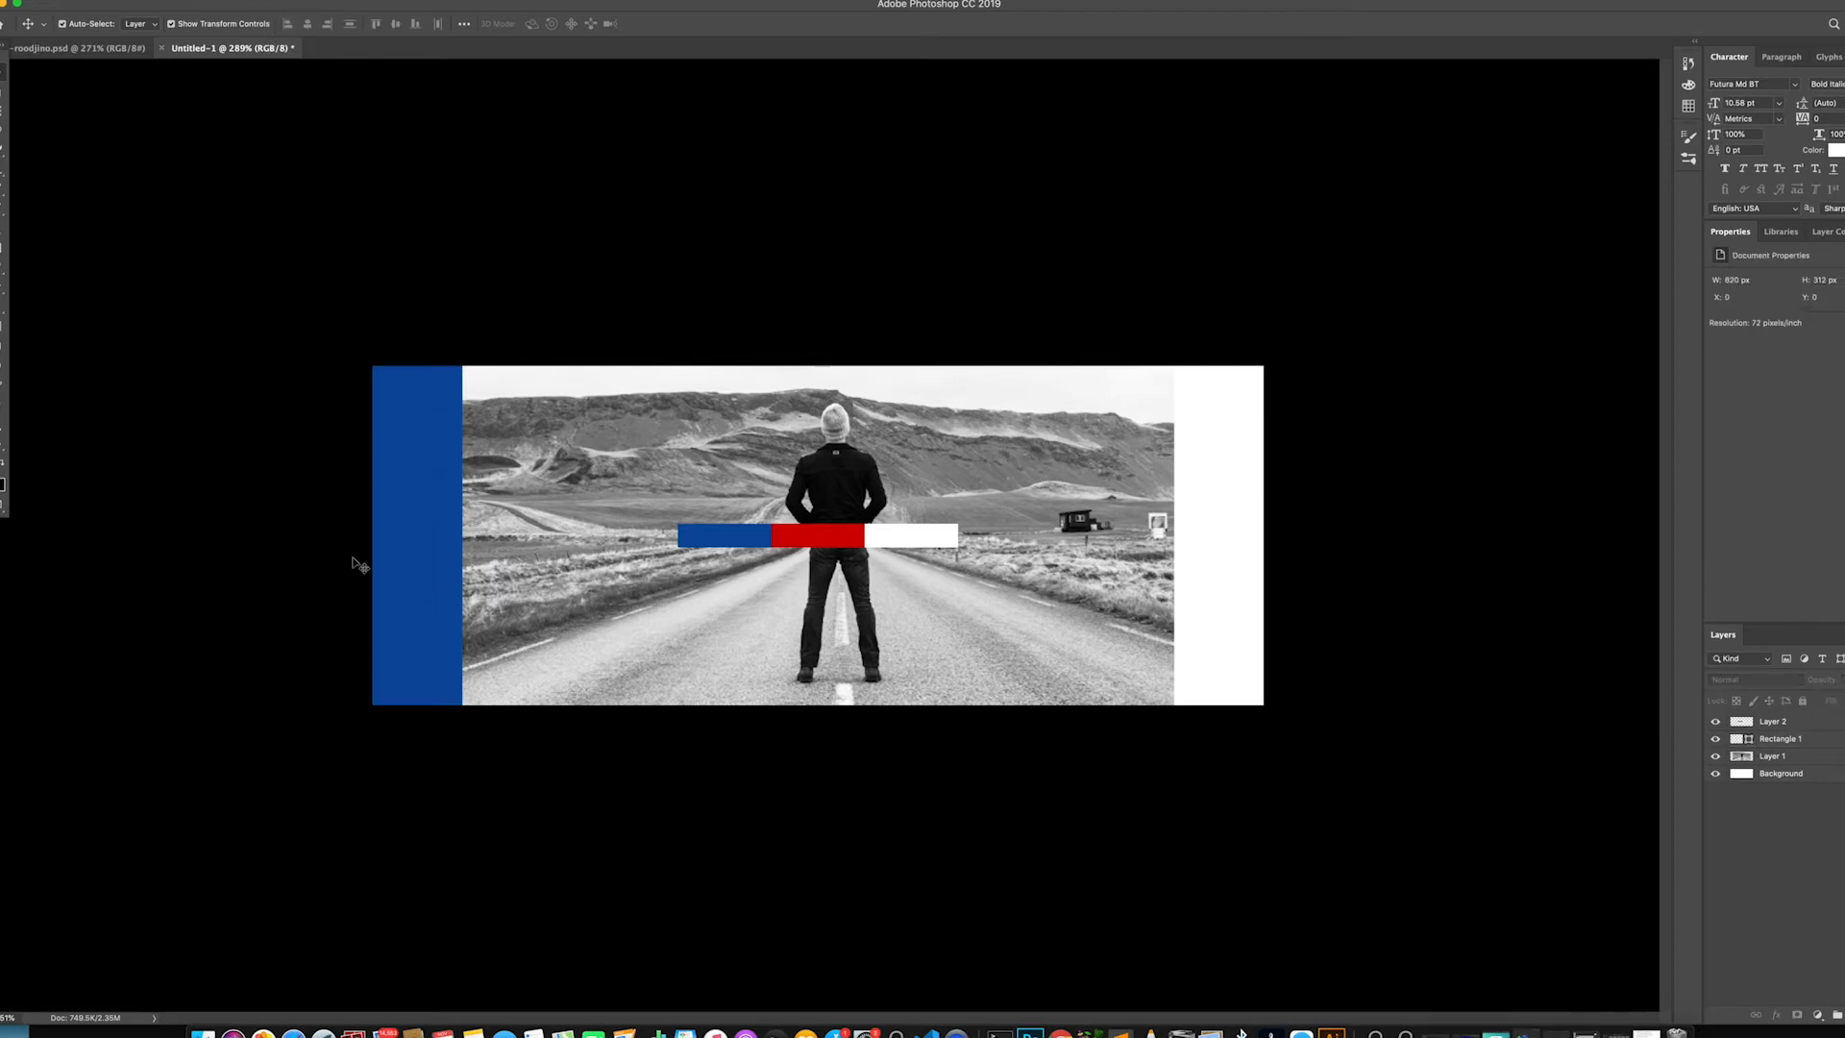
Draw a vertical rectangle about 30 x 169 px straddling the edge between the blue strip and the road photo
left_click(433, 545)
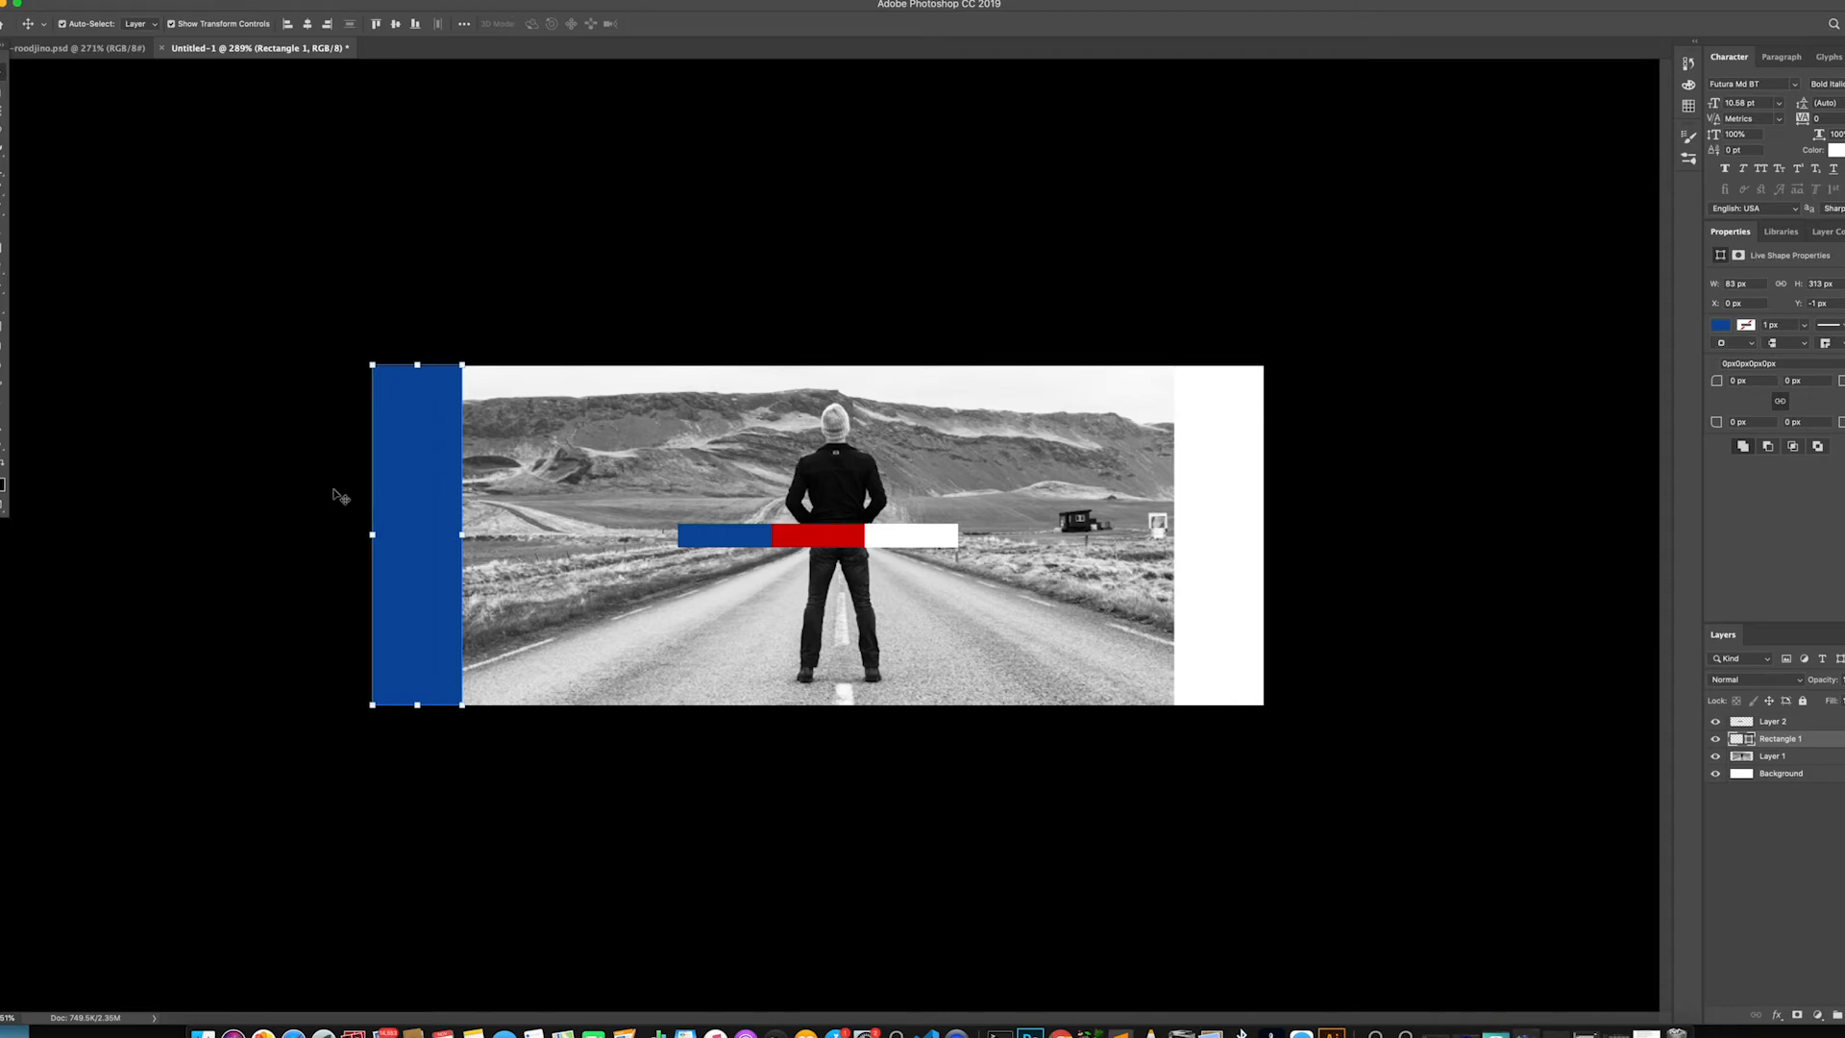
left_click(3, 338)
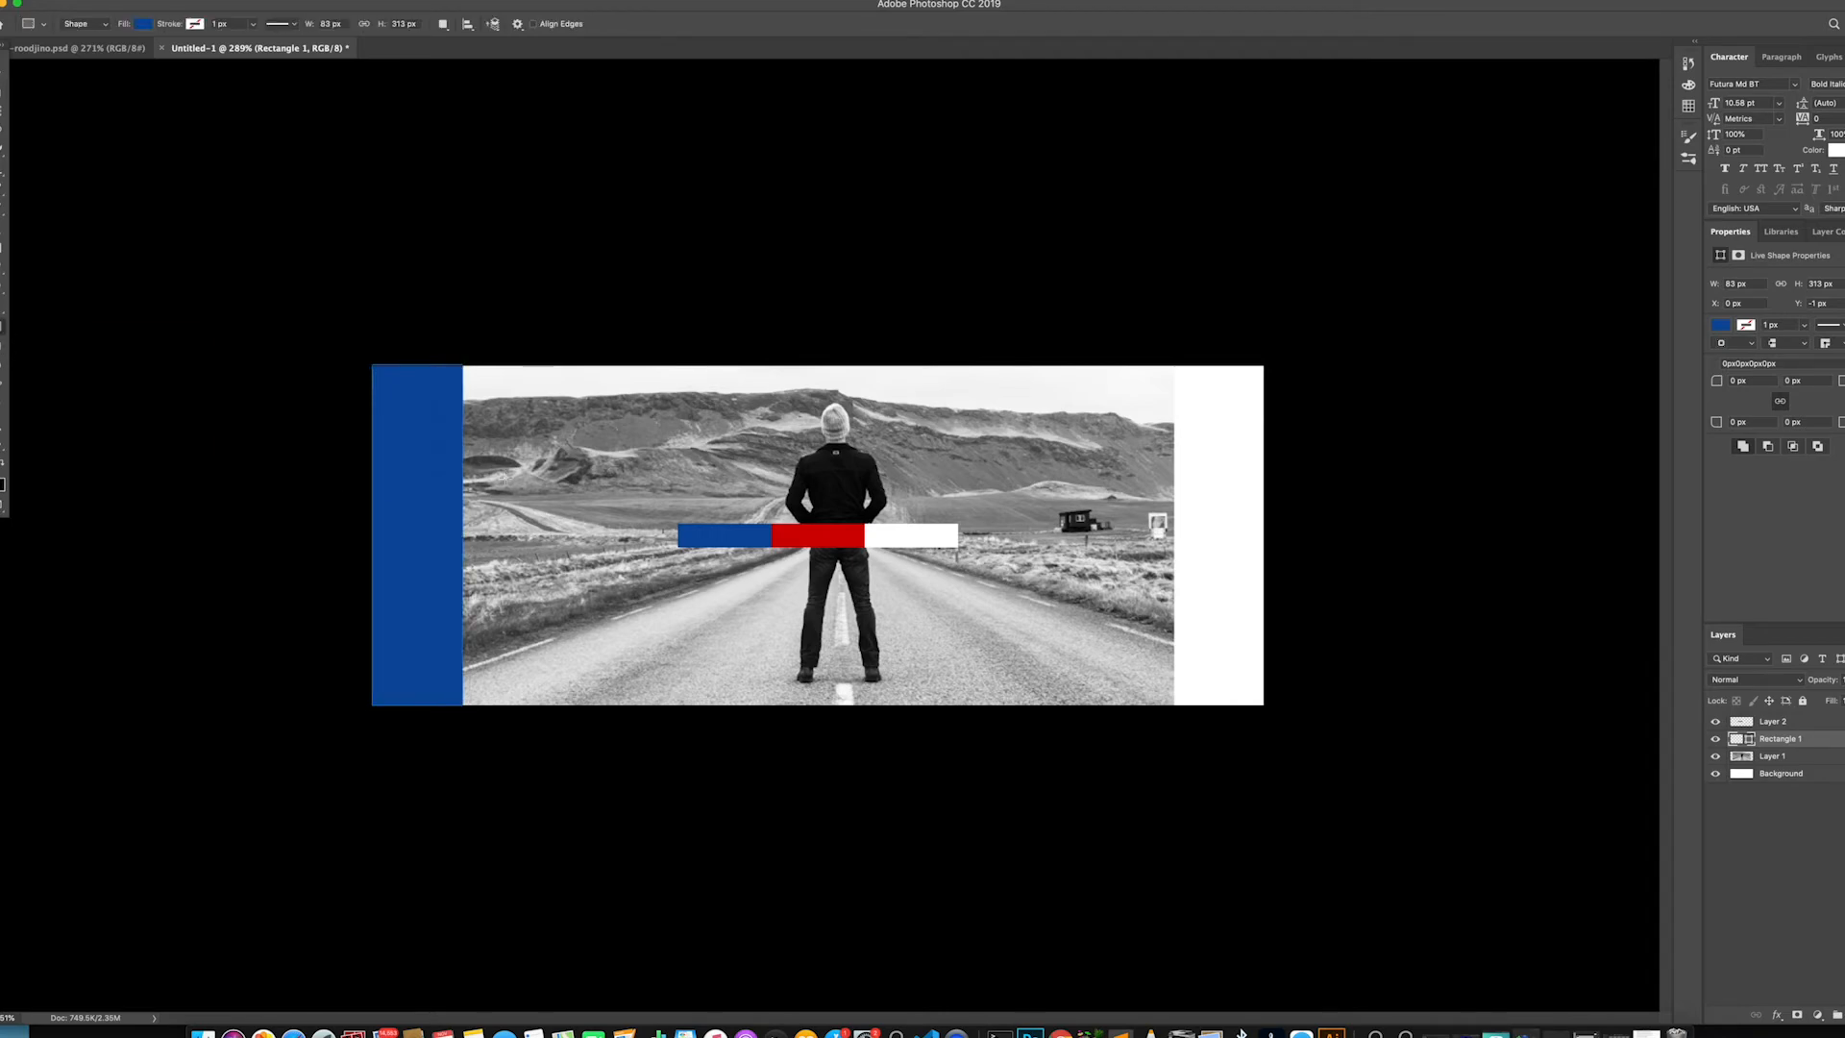
left_click_drag(448, 458, 478, 635)
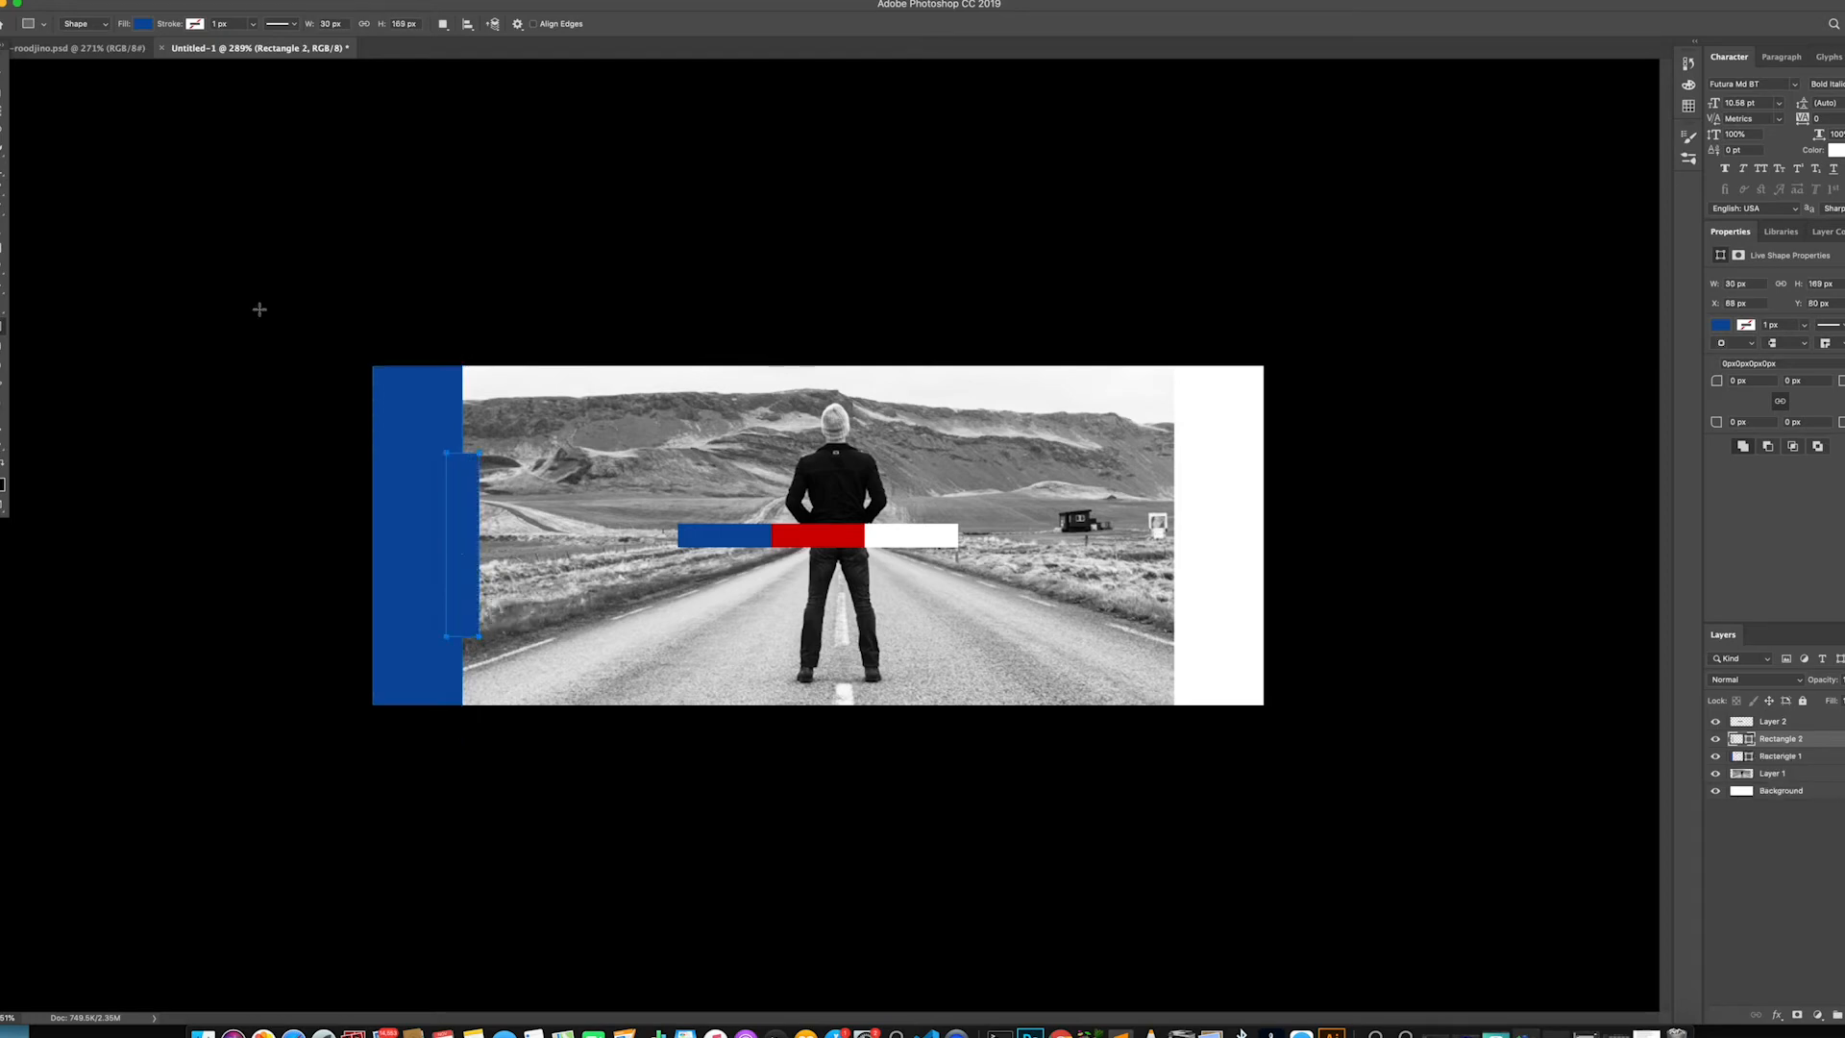
Fill the small vertical rectangle with the red (#d10101) sampled from the pasted brand swatches
left_click(3, 79)
key("u")
left_click(143, 23)
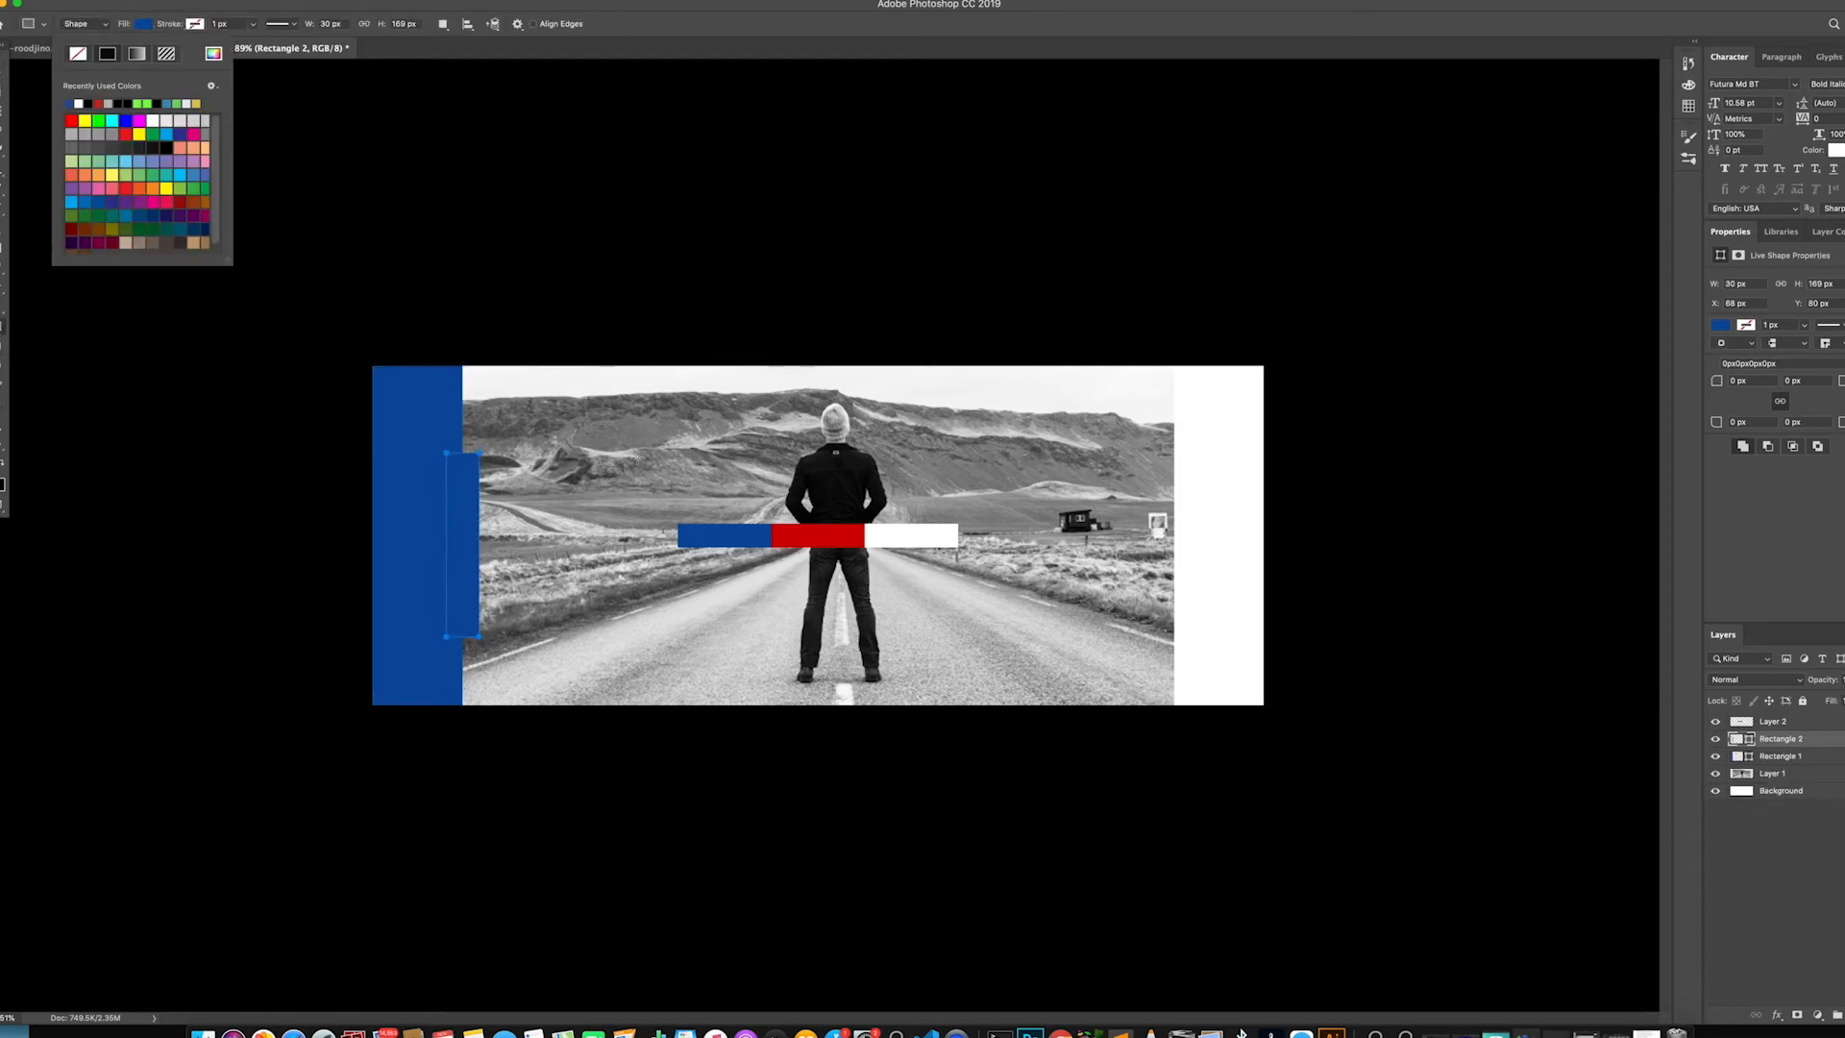
left_click(212, 53)
left_click(821, 536)
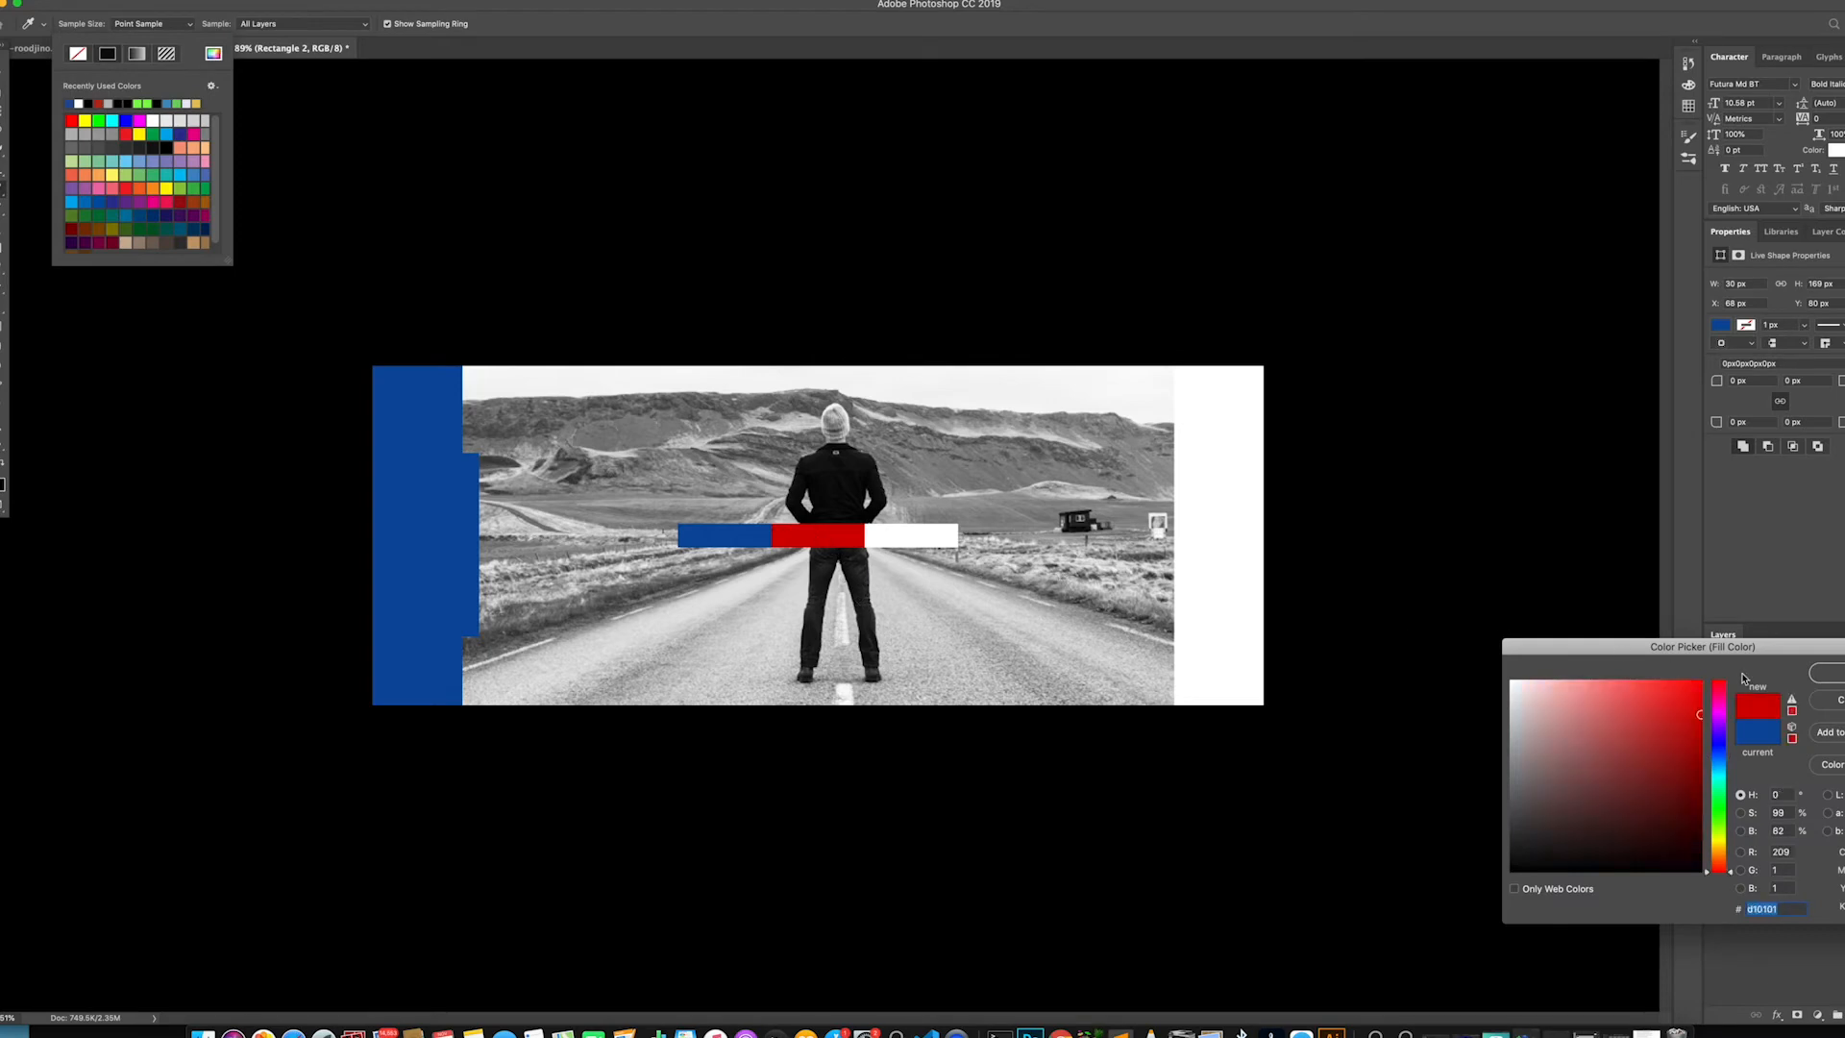
left_click(1821, 671)
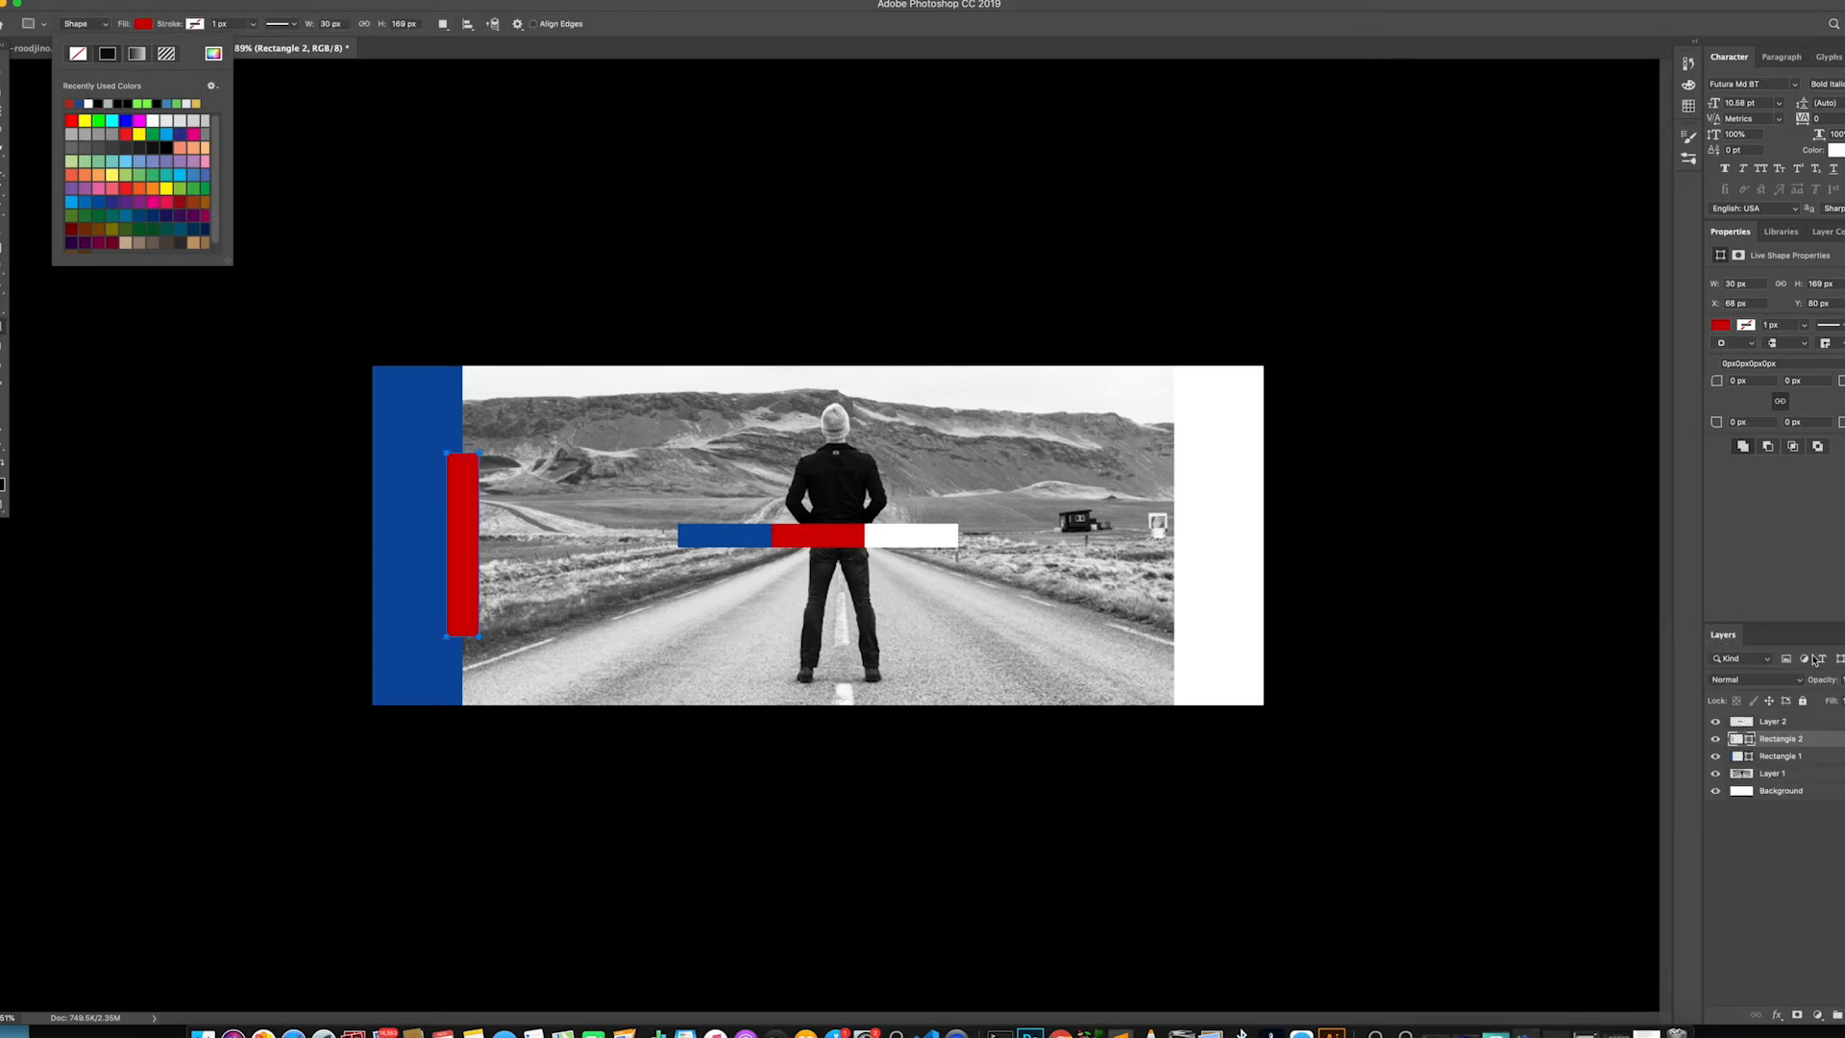
left_click(3, 103)
left_click(268, 400)
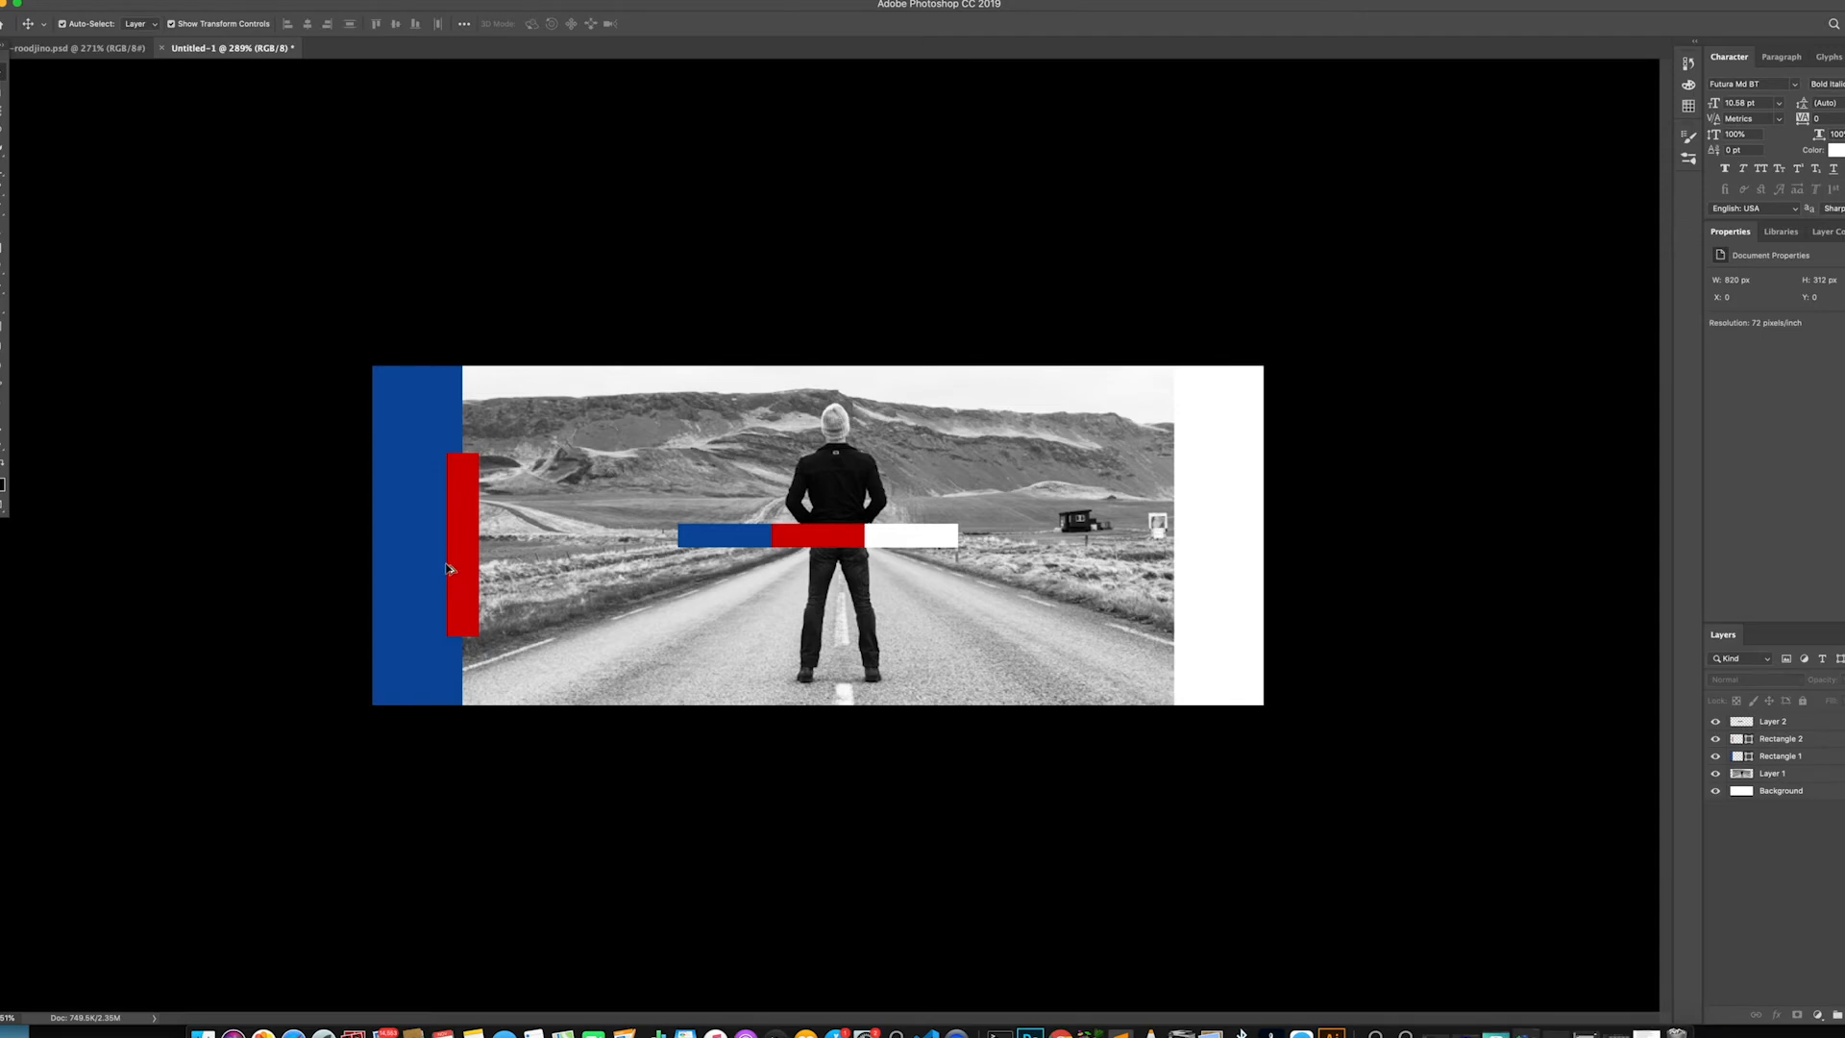
In the Illustrator brand guideline, duplicate the pattern beside the artboard and recolour the copy white by sampling the page background
scroll(447, 569, "up", 5)
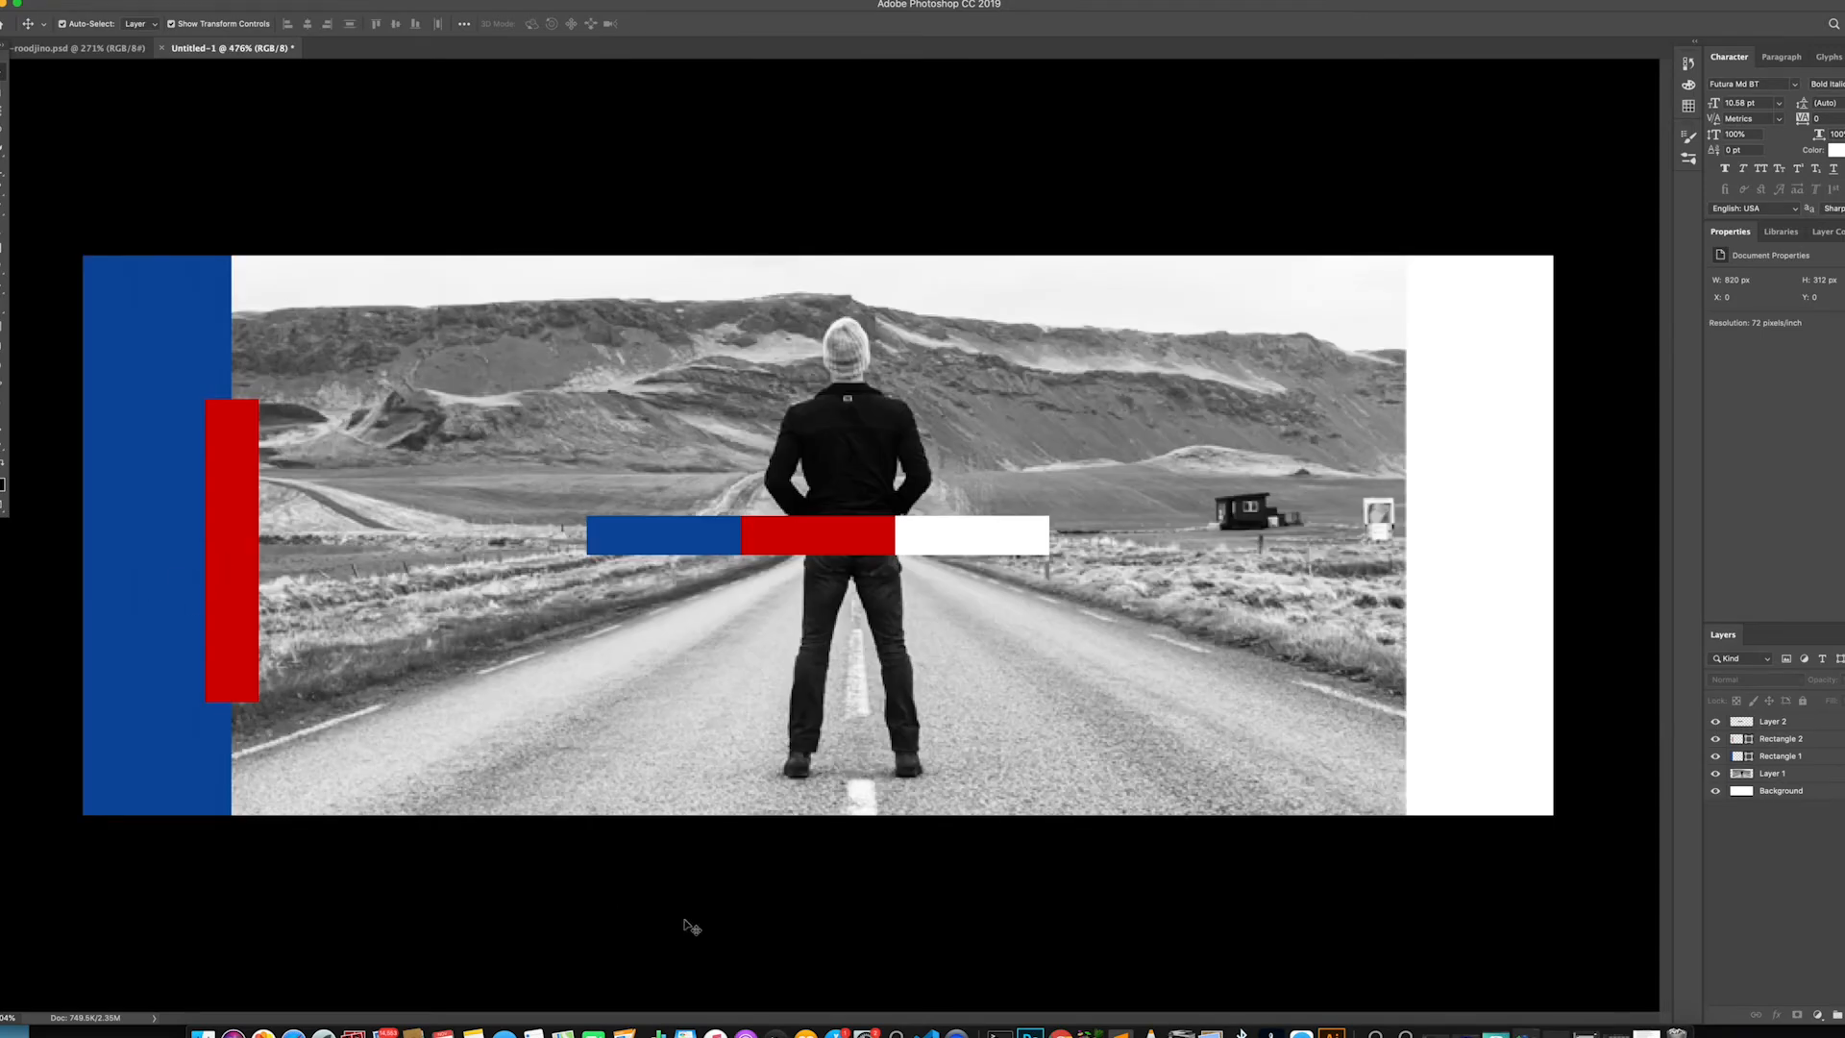
left_click(1331, 1034)
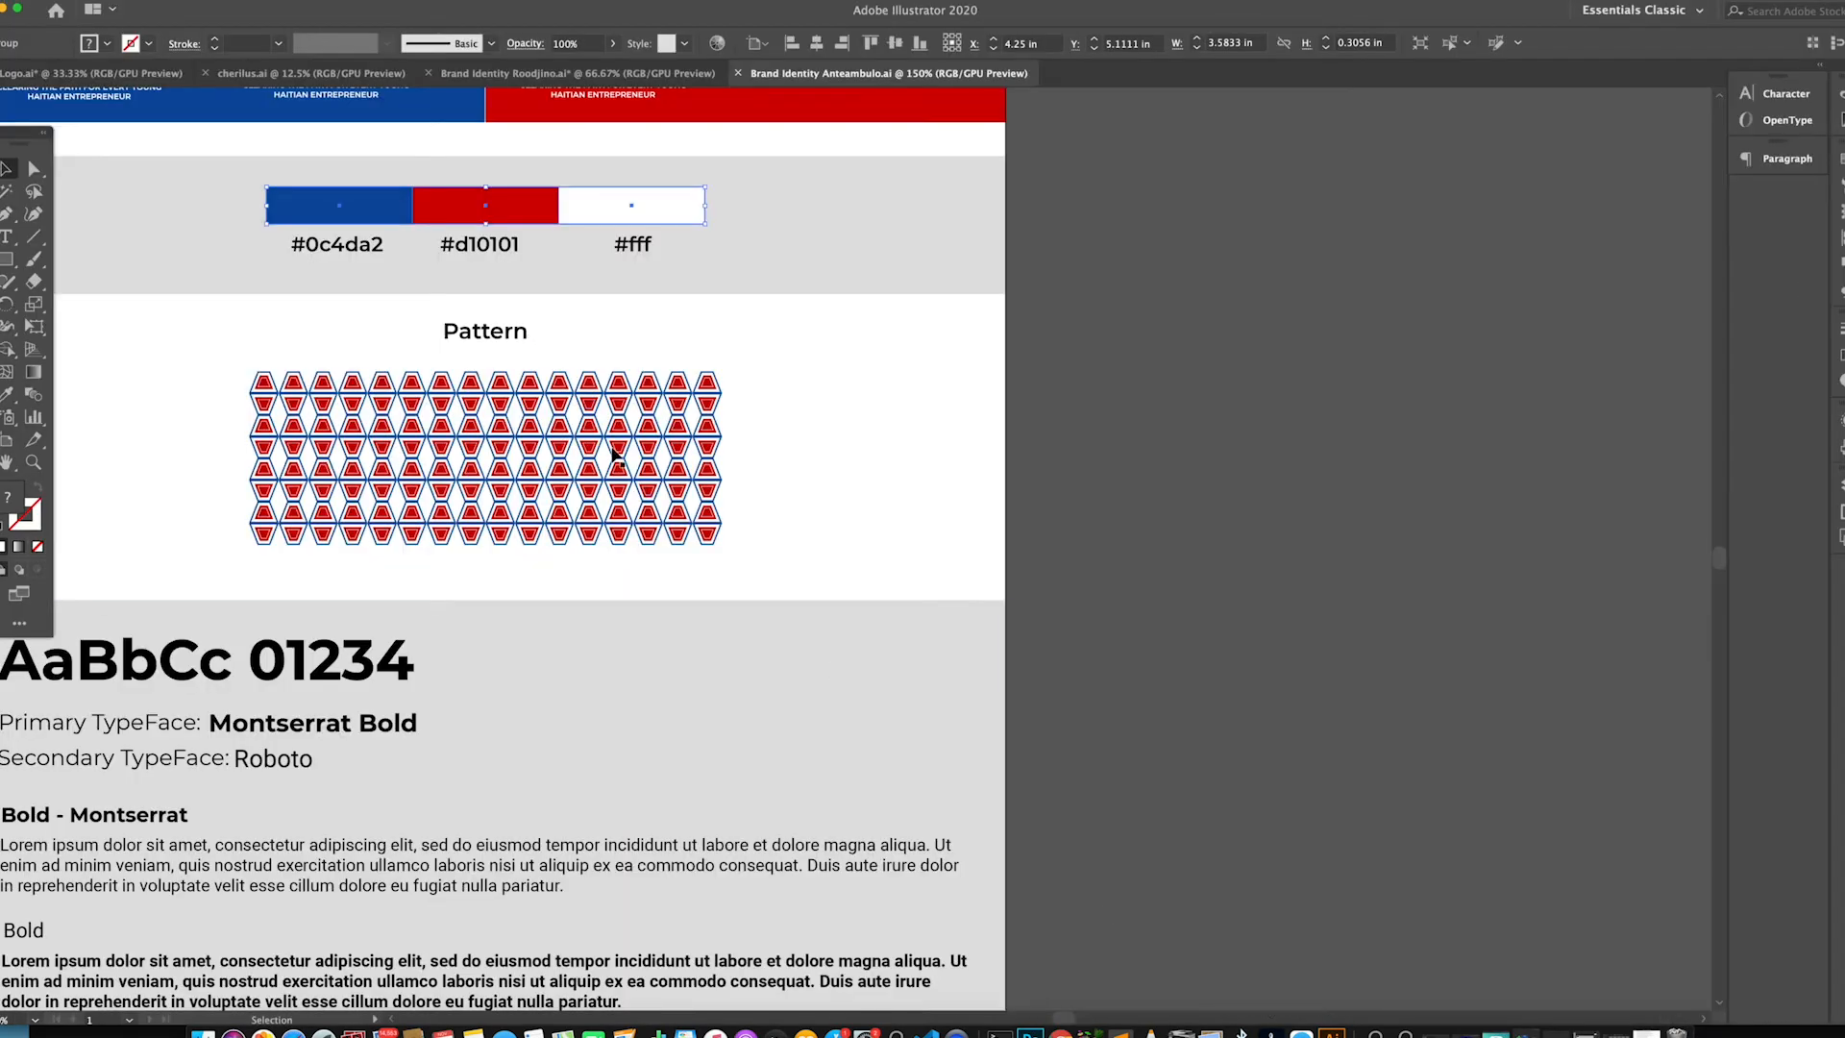
left_click_drag(819, 573, 206, 375)
left_click_drag(412, 482, 1108, 459)
key("i")
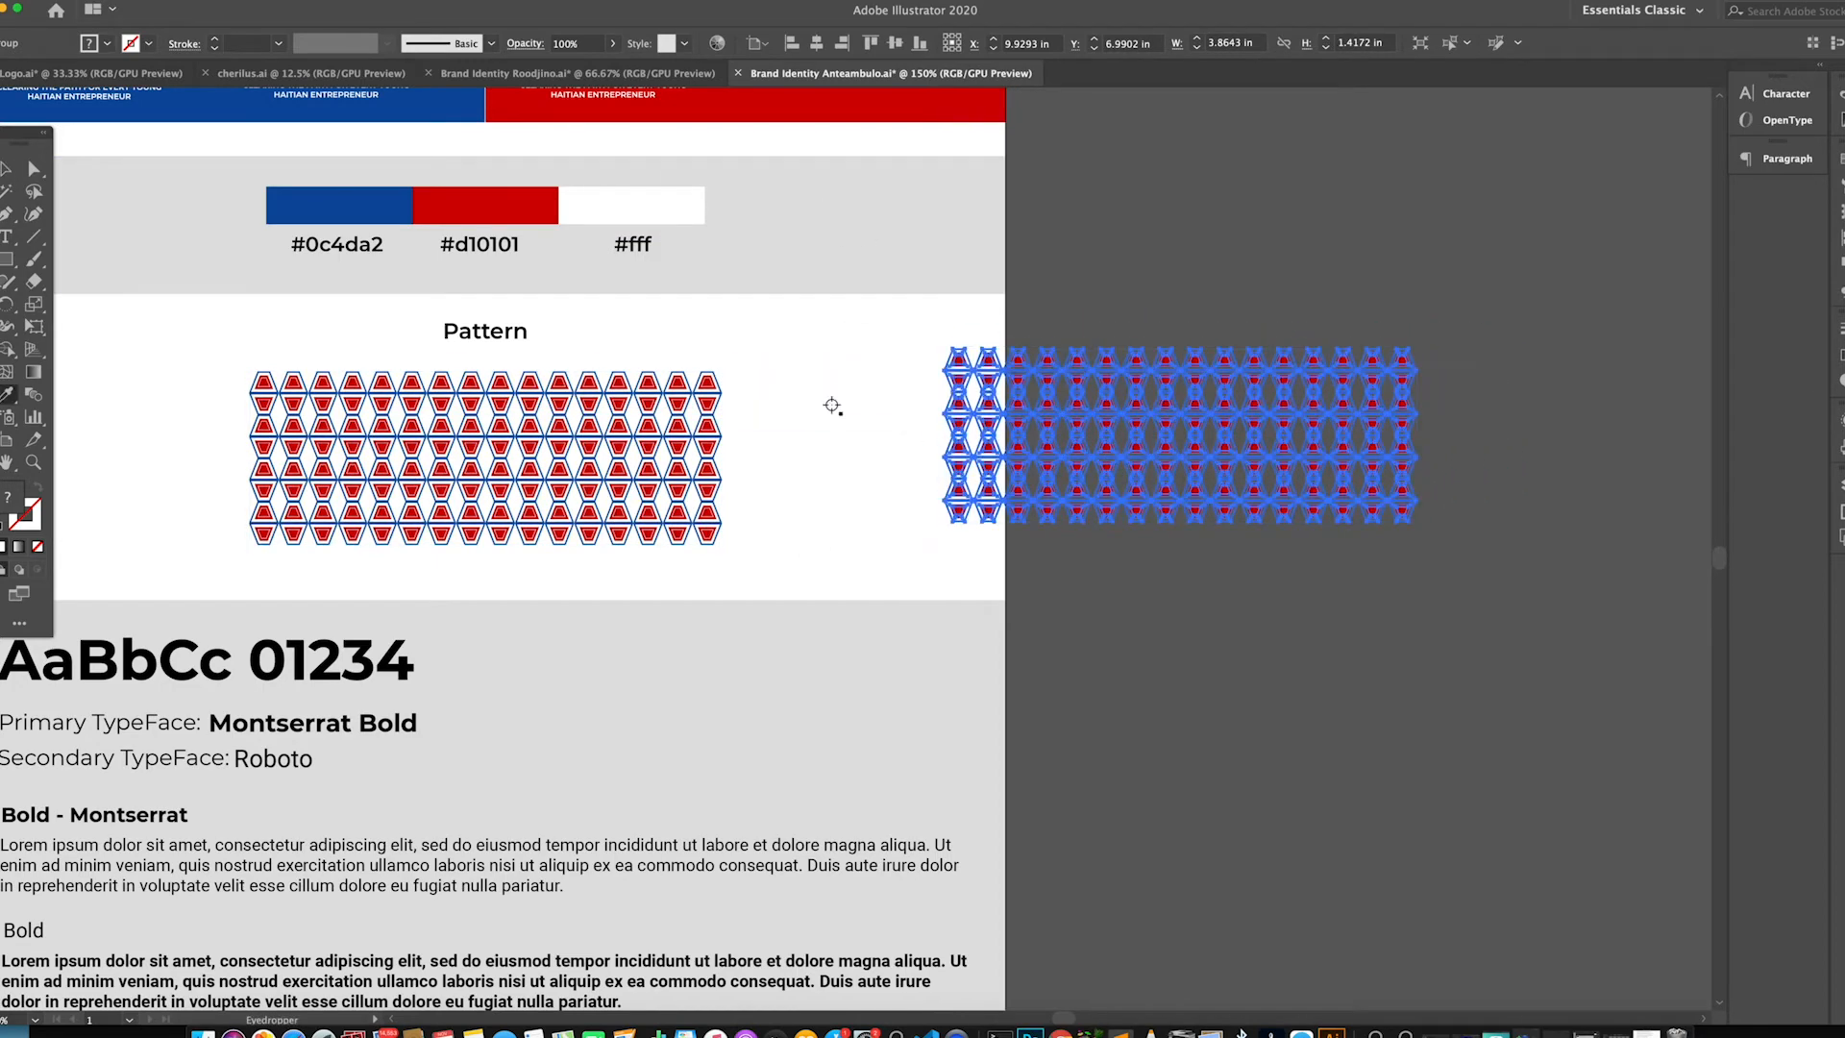
left_click(829, 411)
key("v")
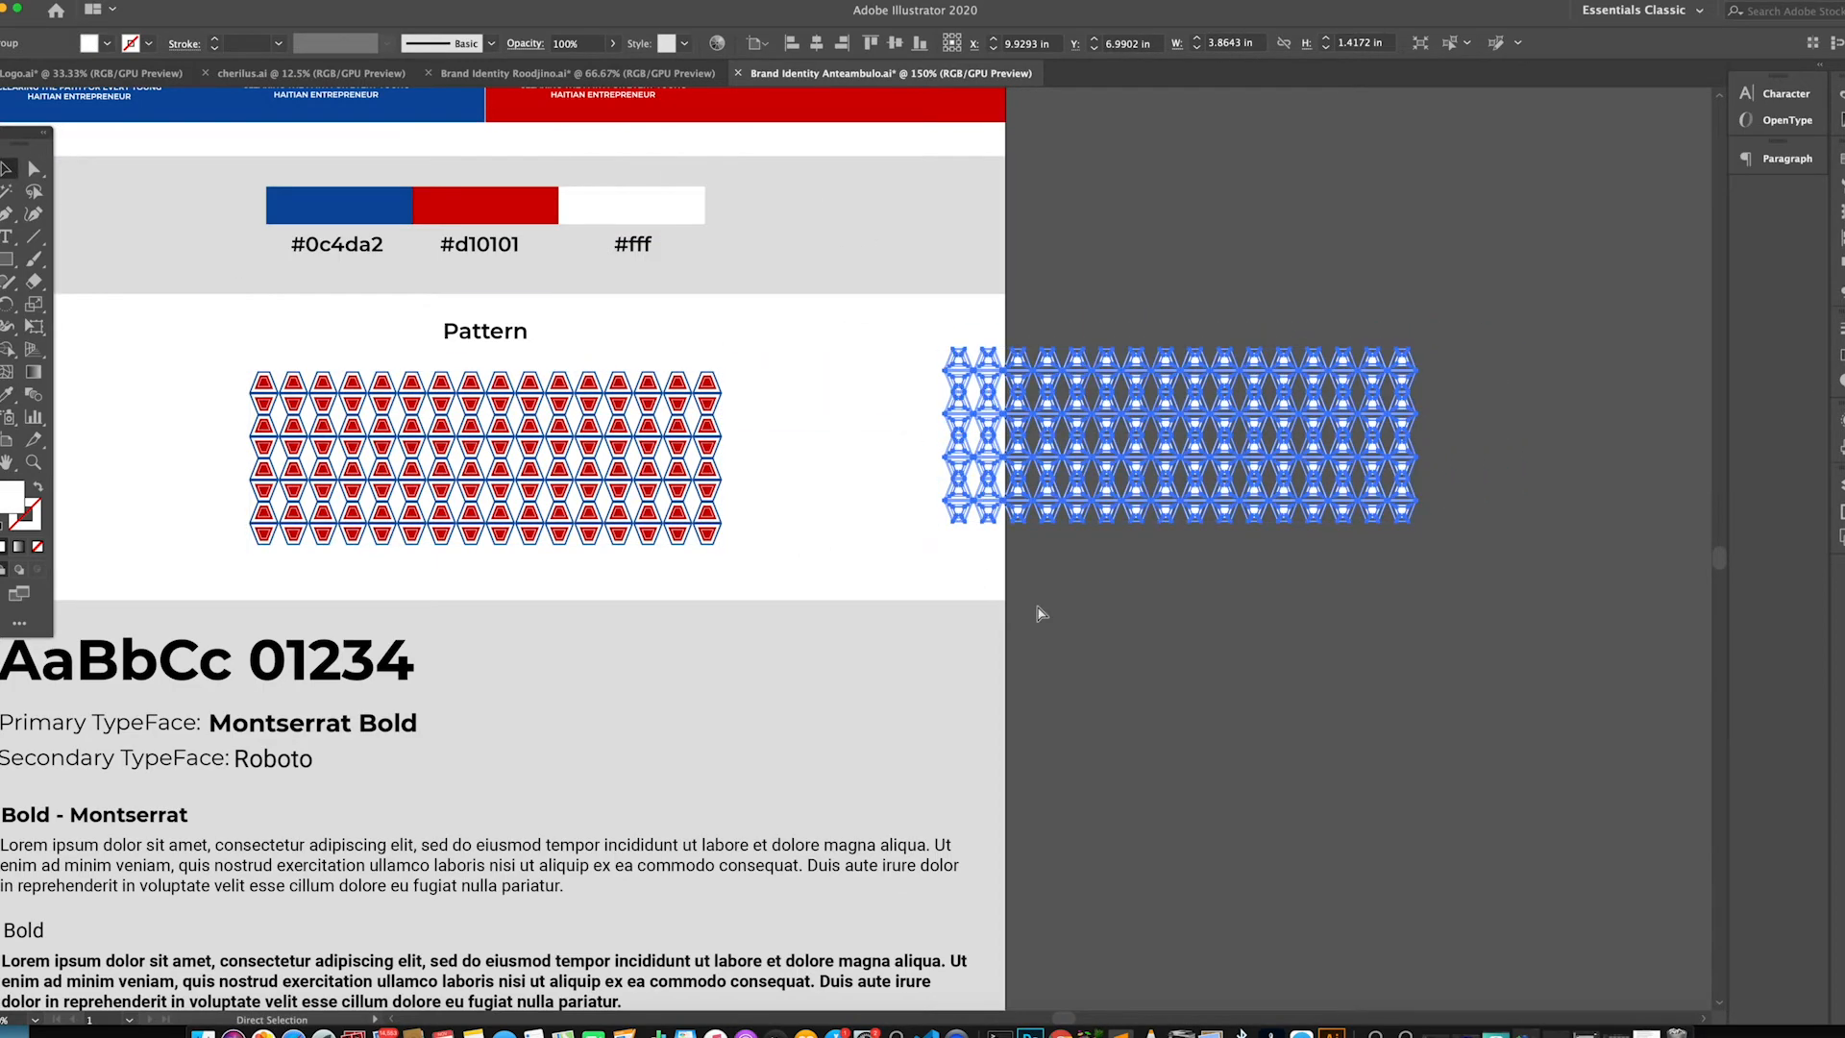
Bring the white pattern copy into the Photoshop cover, pasting it as pixels
left_click(1029, 1033)
key("cmd+v")
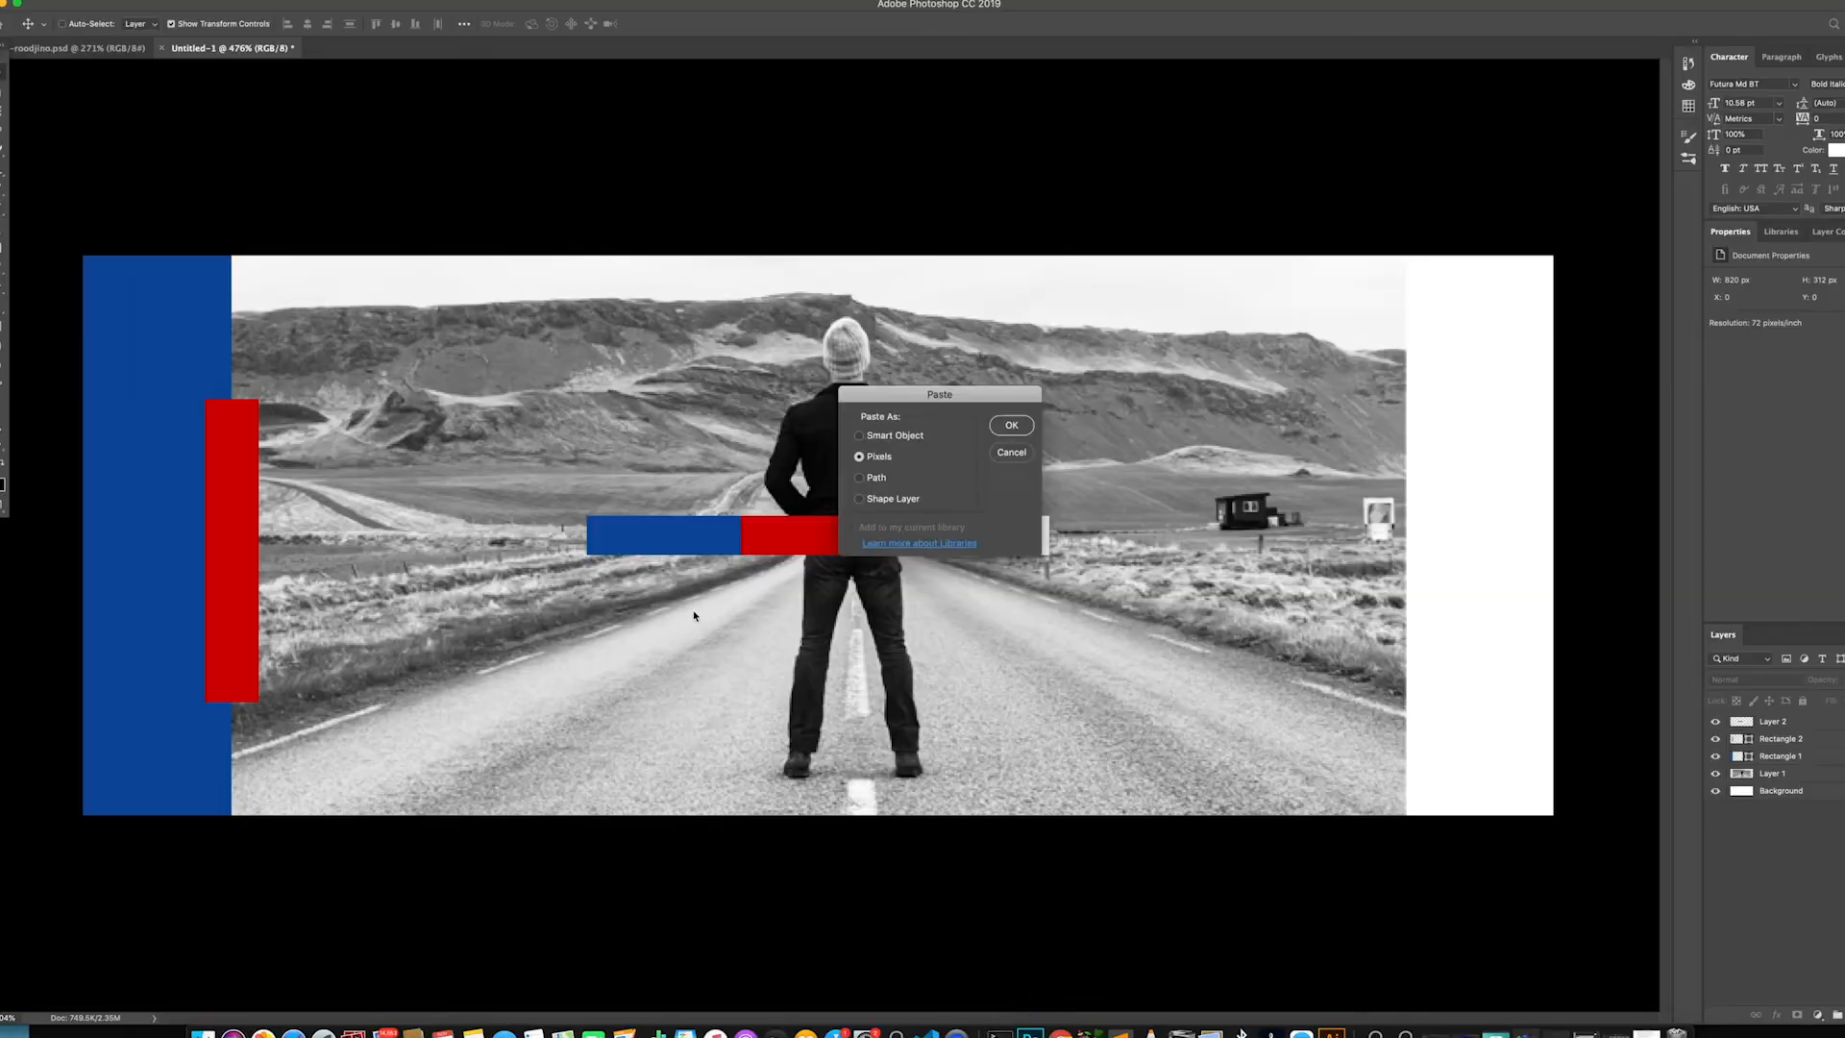
left_click(1011, 425)
Turn the pasted pattern upright and scale it to about 117 x 317 px so it covers the blue strip
left_click_drag(1084, 646, 927, 380)
key("Left")
key("Left")
key("Left")
key("Left")
left_click_drag(659, 444, 154, 416)
left_click_drag(251, 757, 298, 820)
left_click(570, 23)
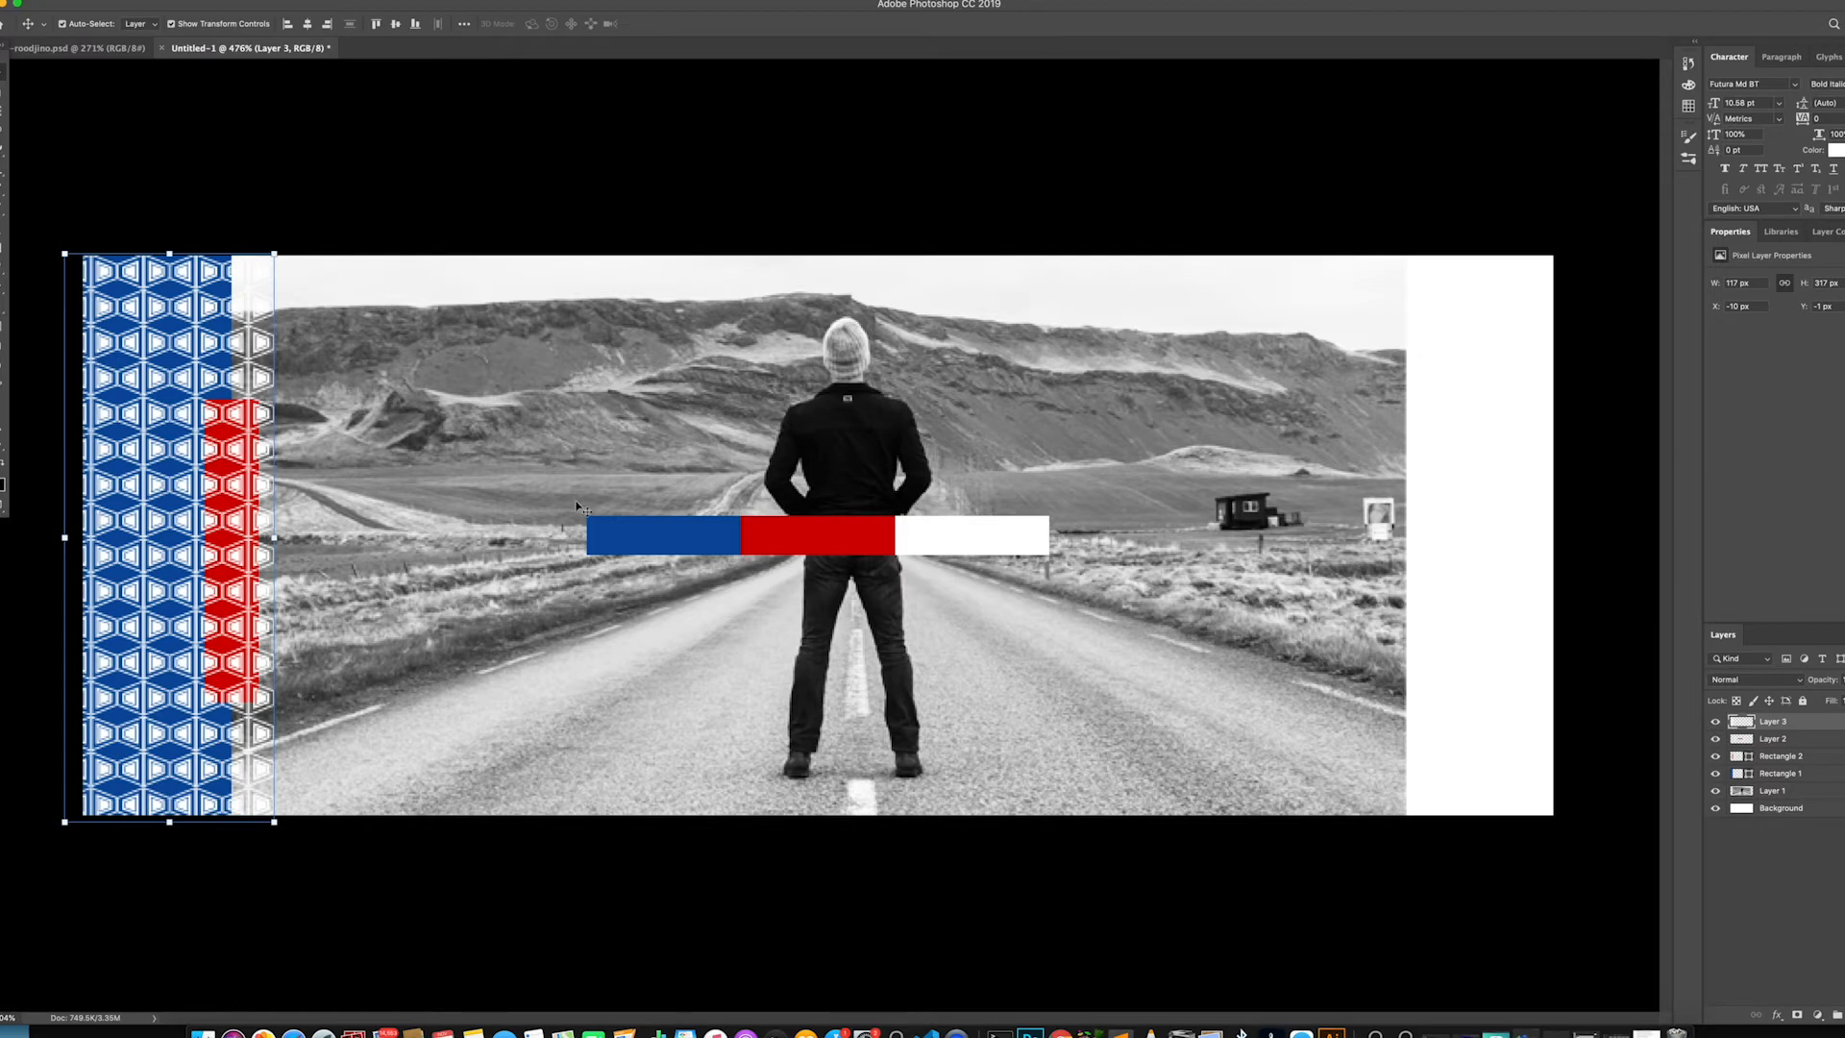
Clip the pattern layer to the blue rectangle beneath the red bar and lower its opacity to a faint texture
left_click_drag(1771, 725, 1773, 761)
right_click(1773, 761)
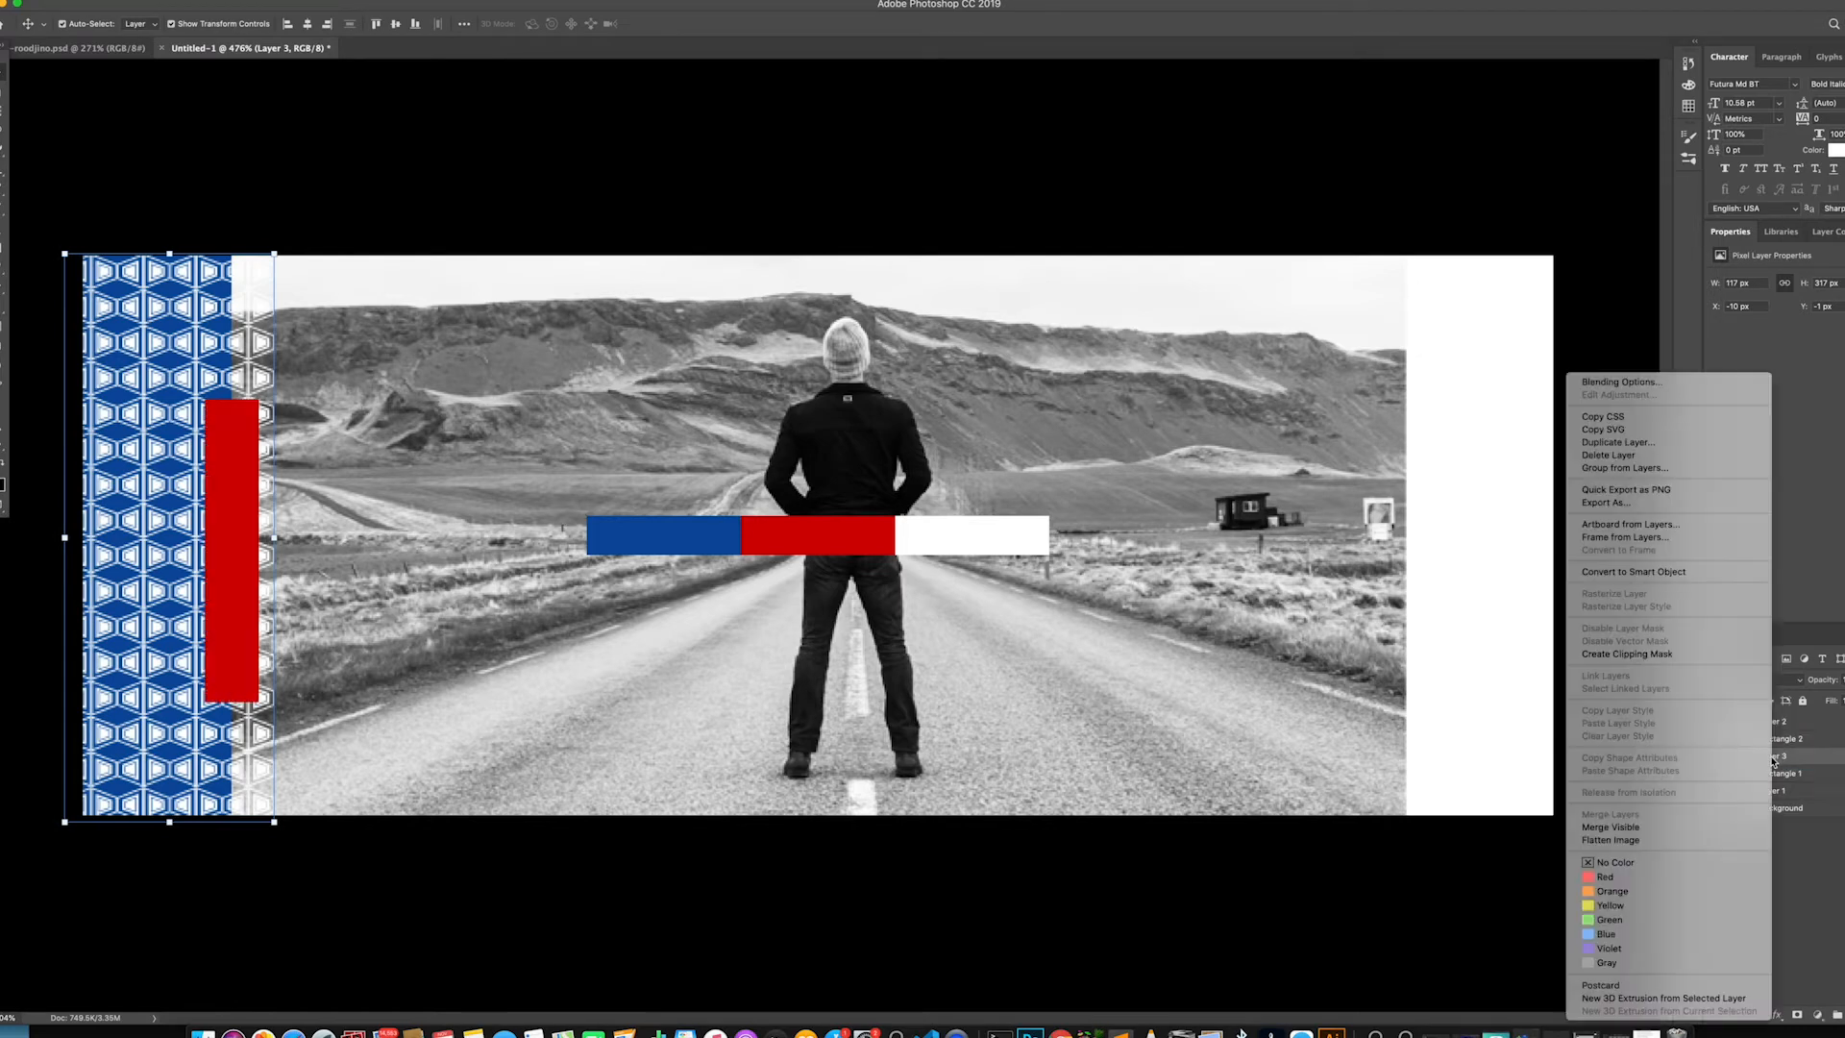
left_click(1634, 653)
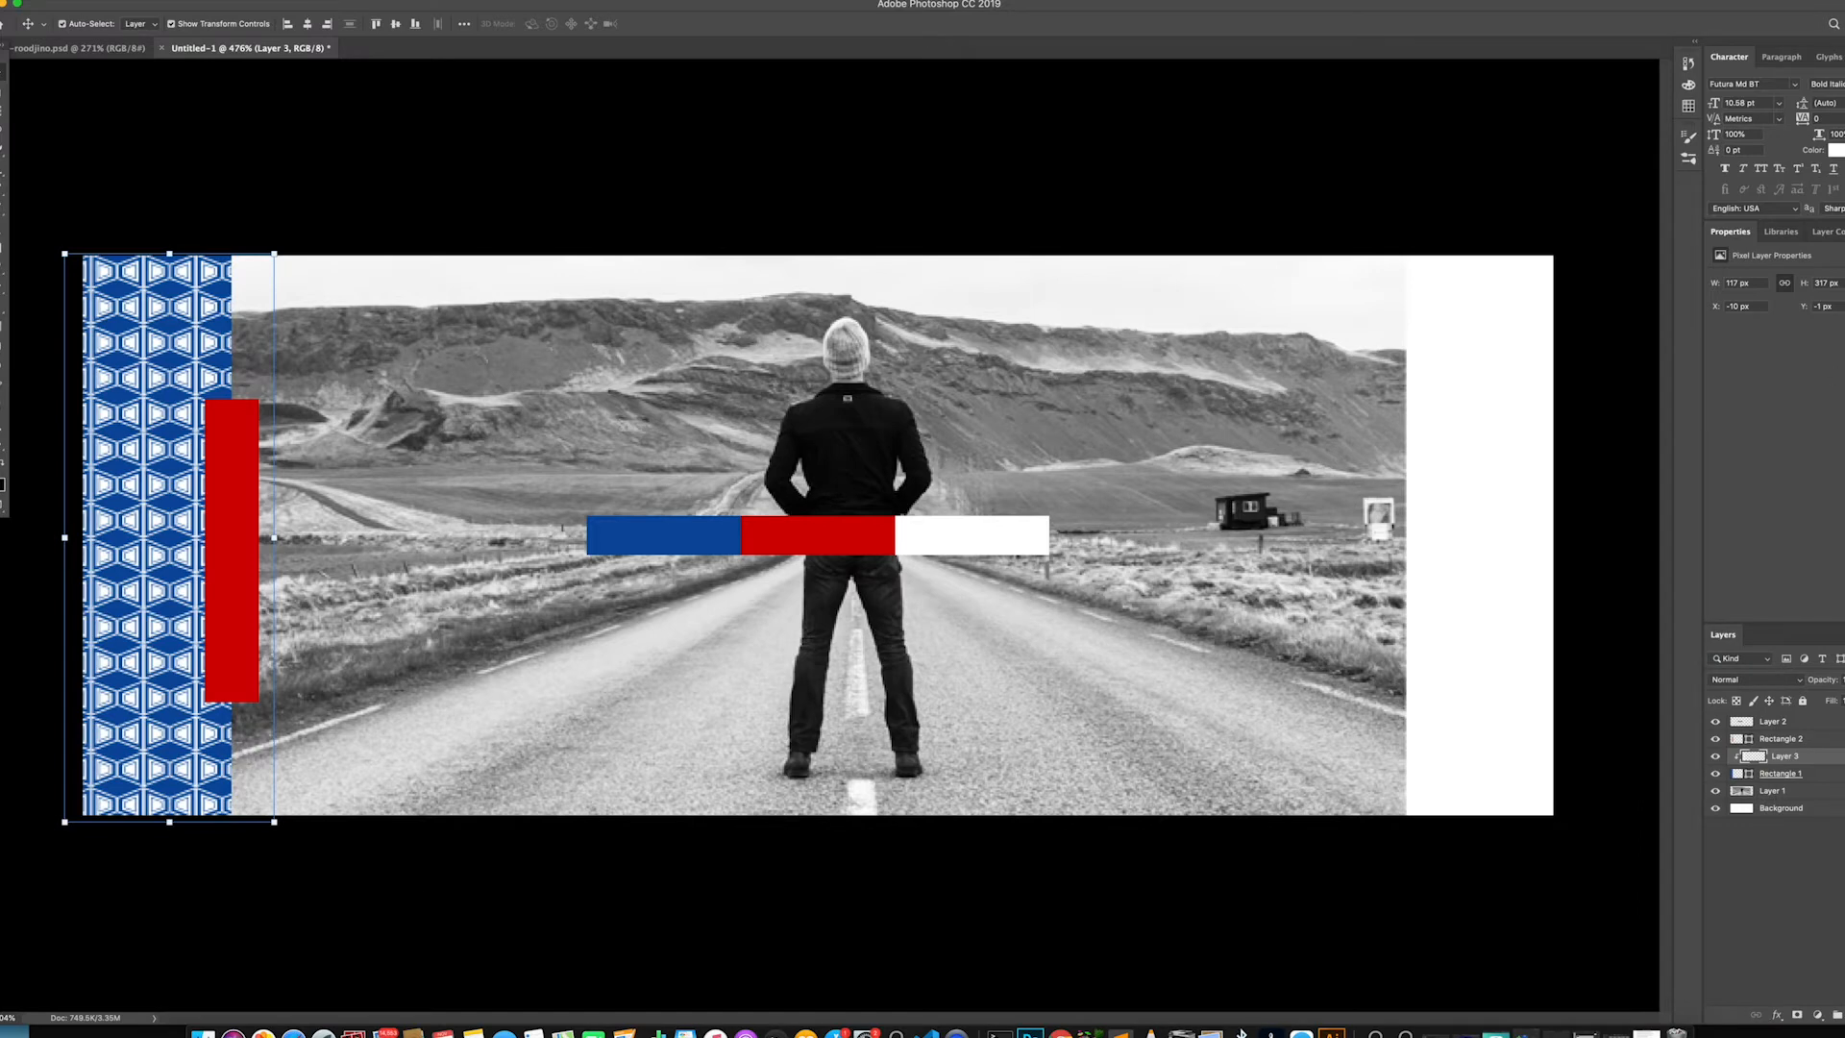
left_click(1807, 702)
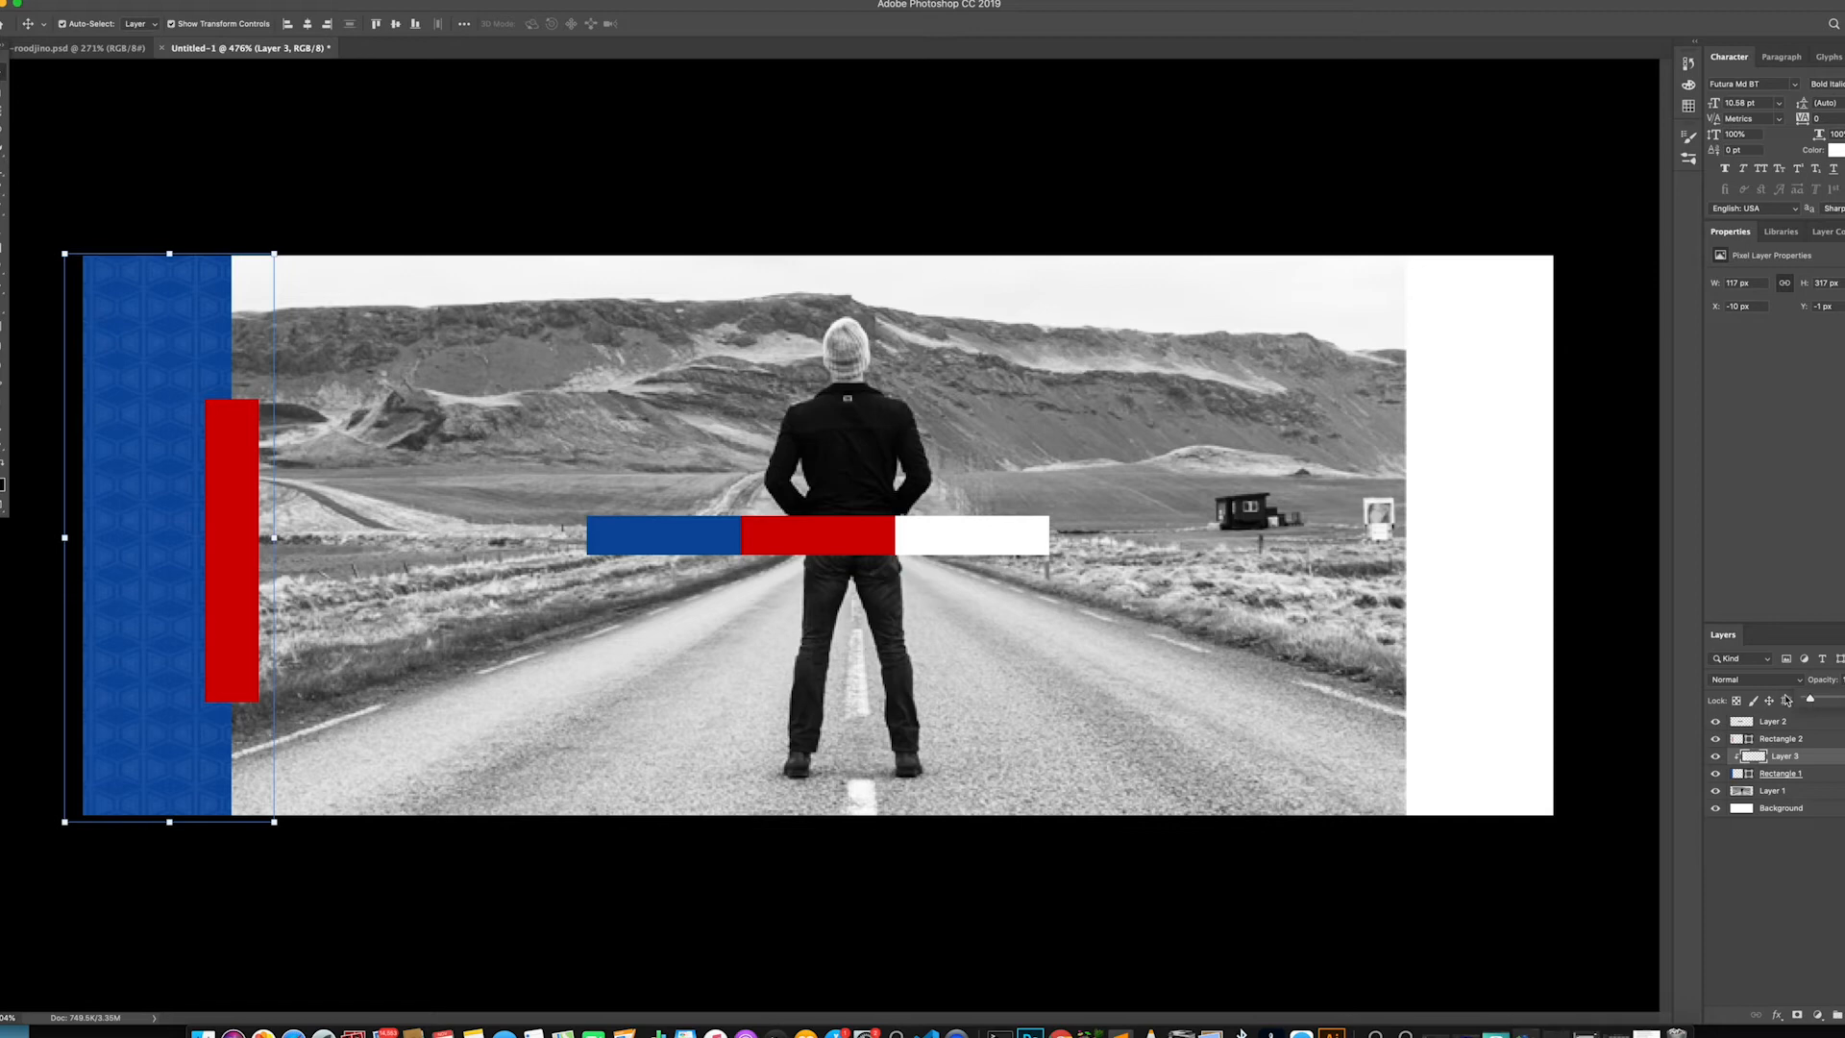
left_click(416, 118)
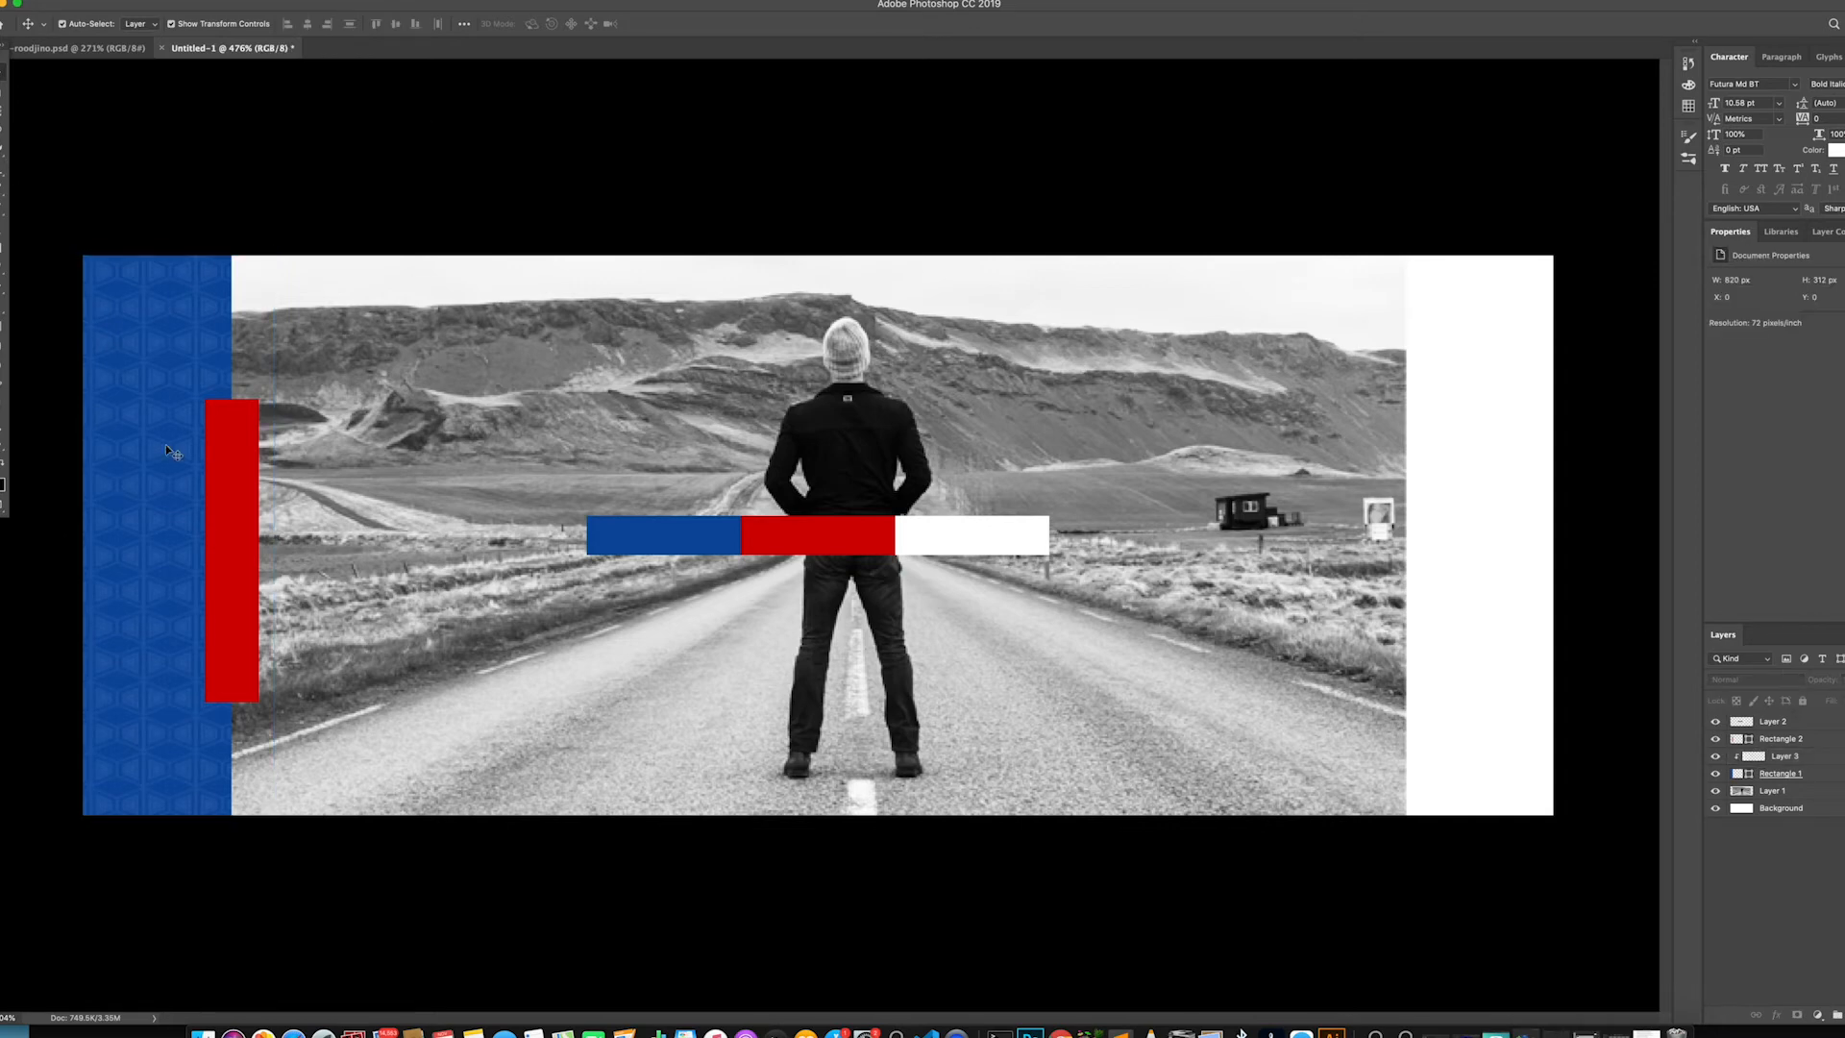
Draw an open three-sided bracket shape about 16 x 175 px with the Pen tool around the red bar's outer half
key("p")
scroll(236, 432, "up", 2)
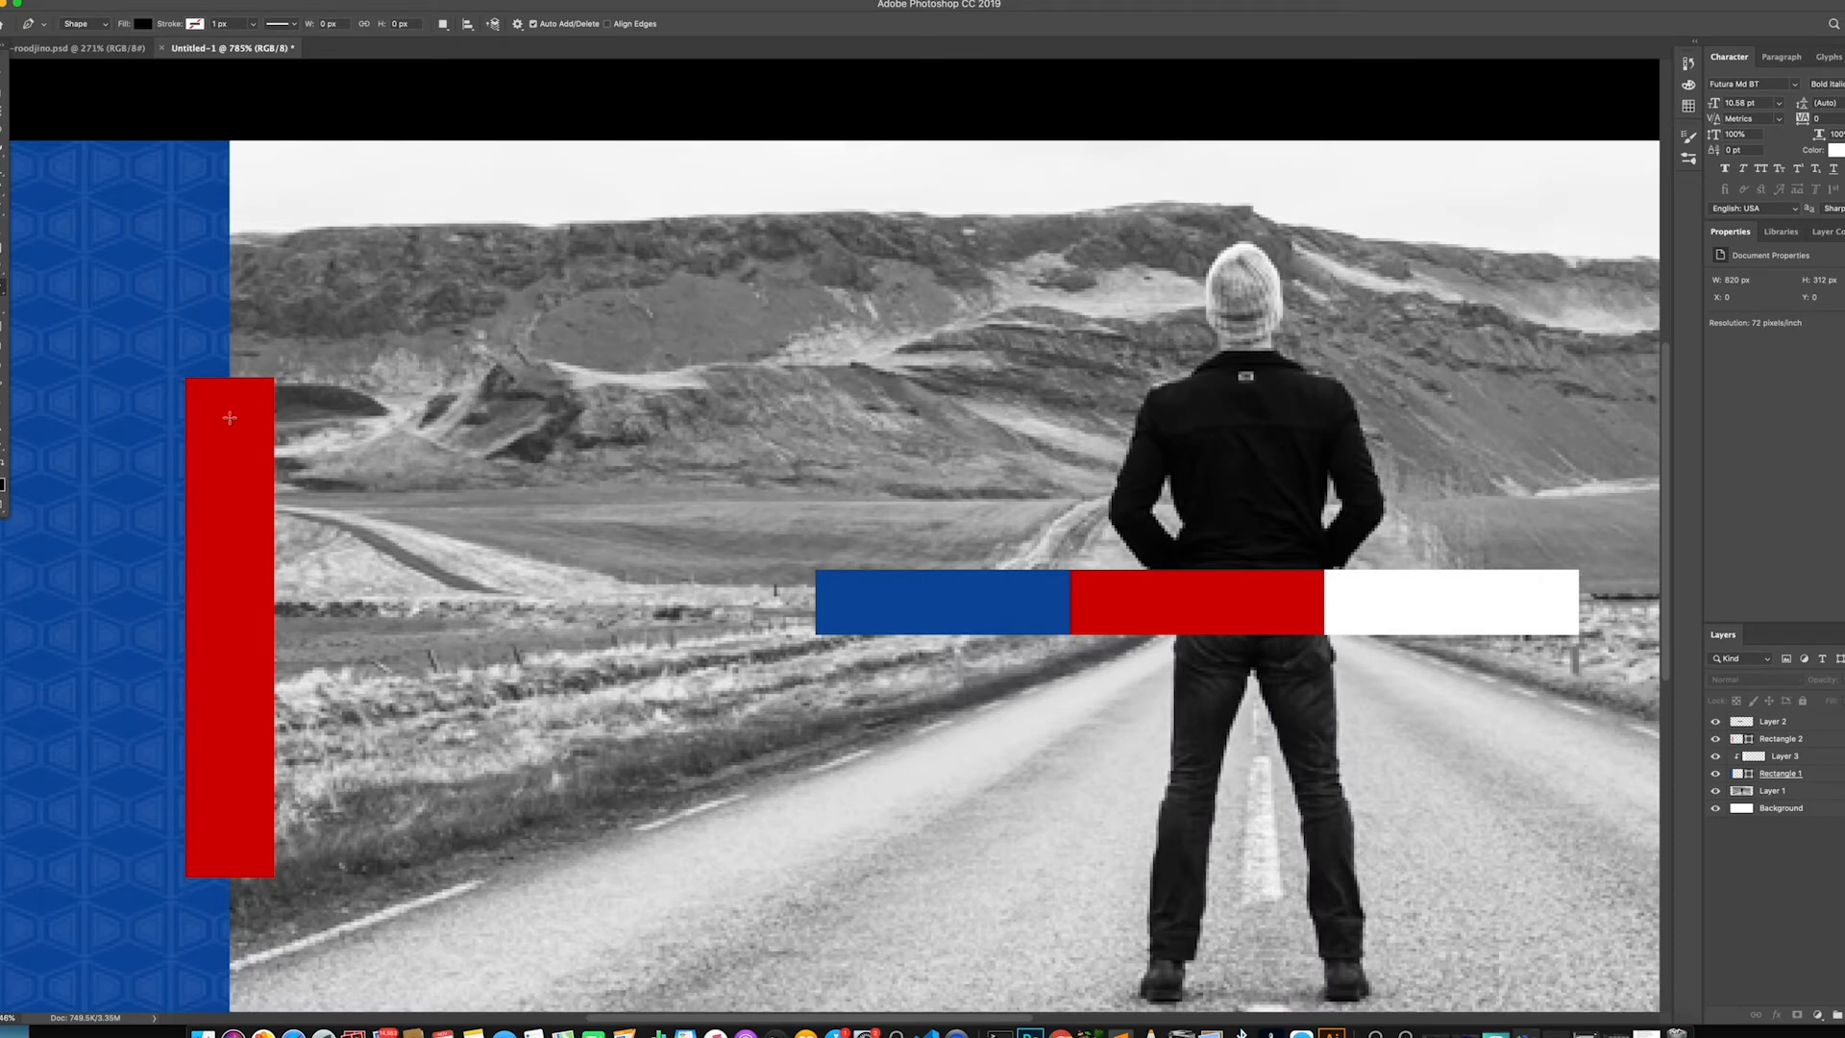
left_click(223, 369)
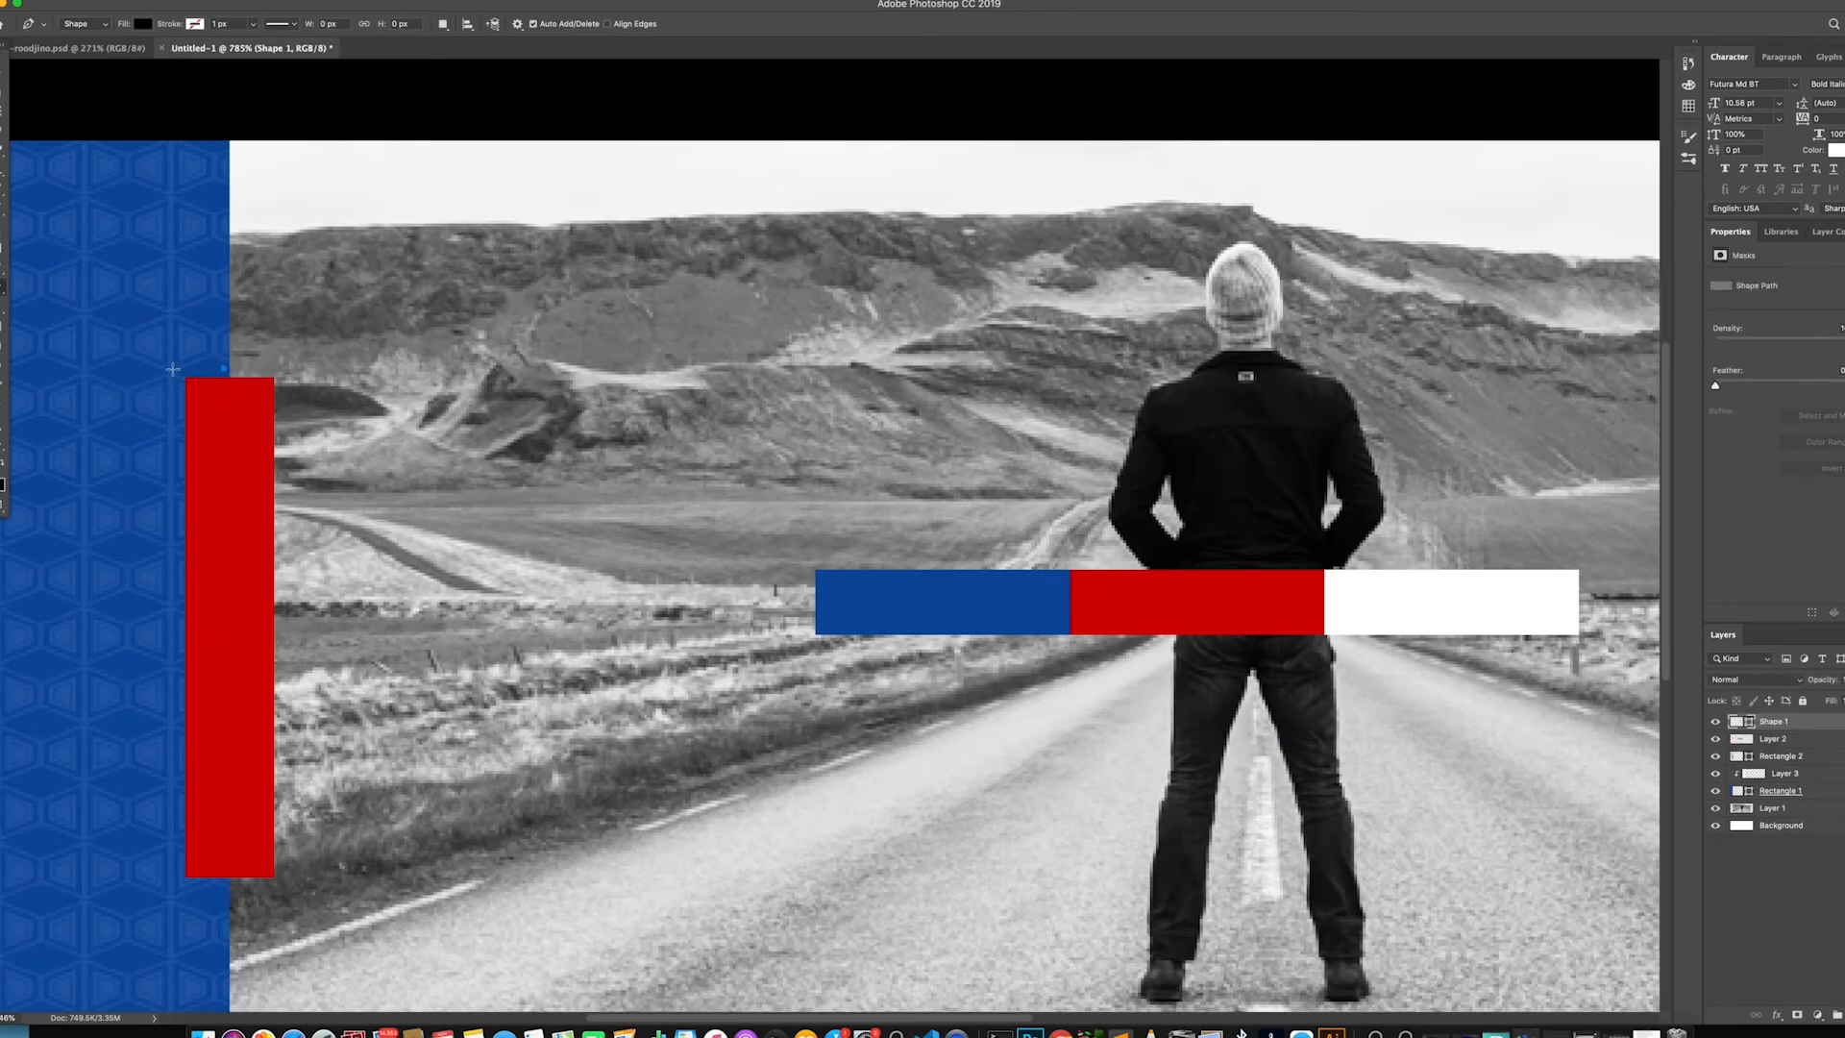
left_click(176, 369)
left_click(177, 886)
left_click(222, 886)
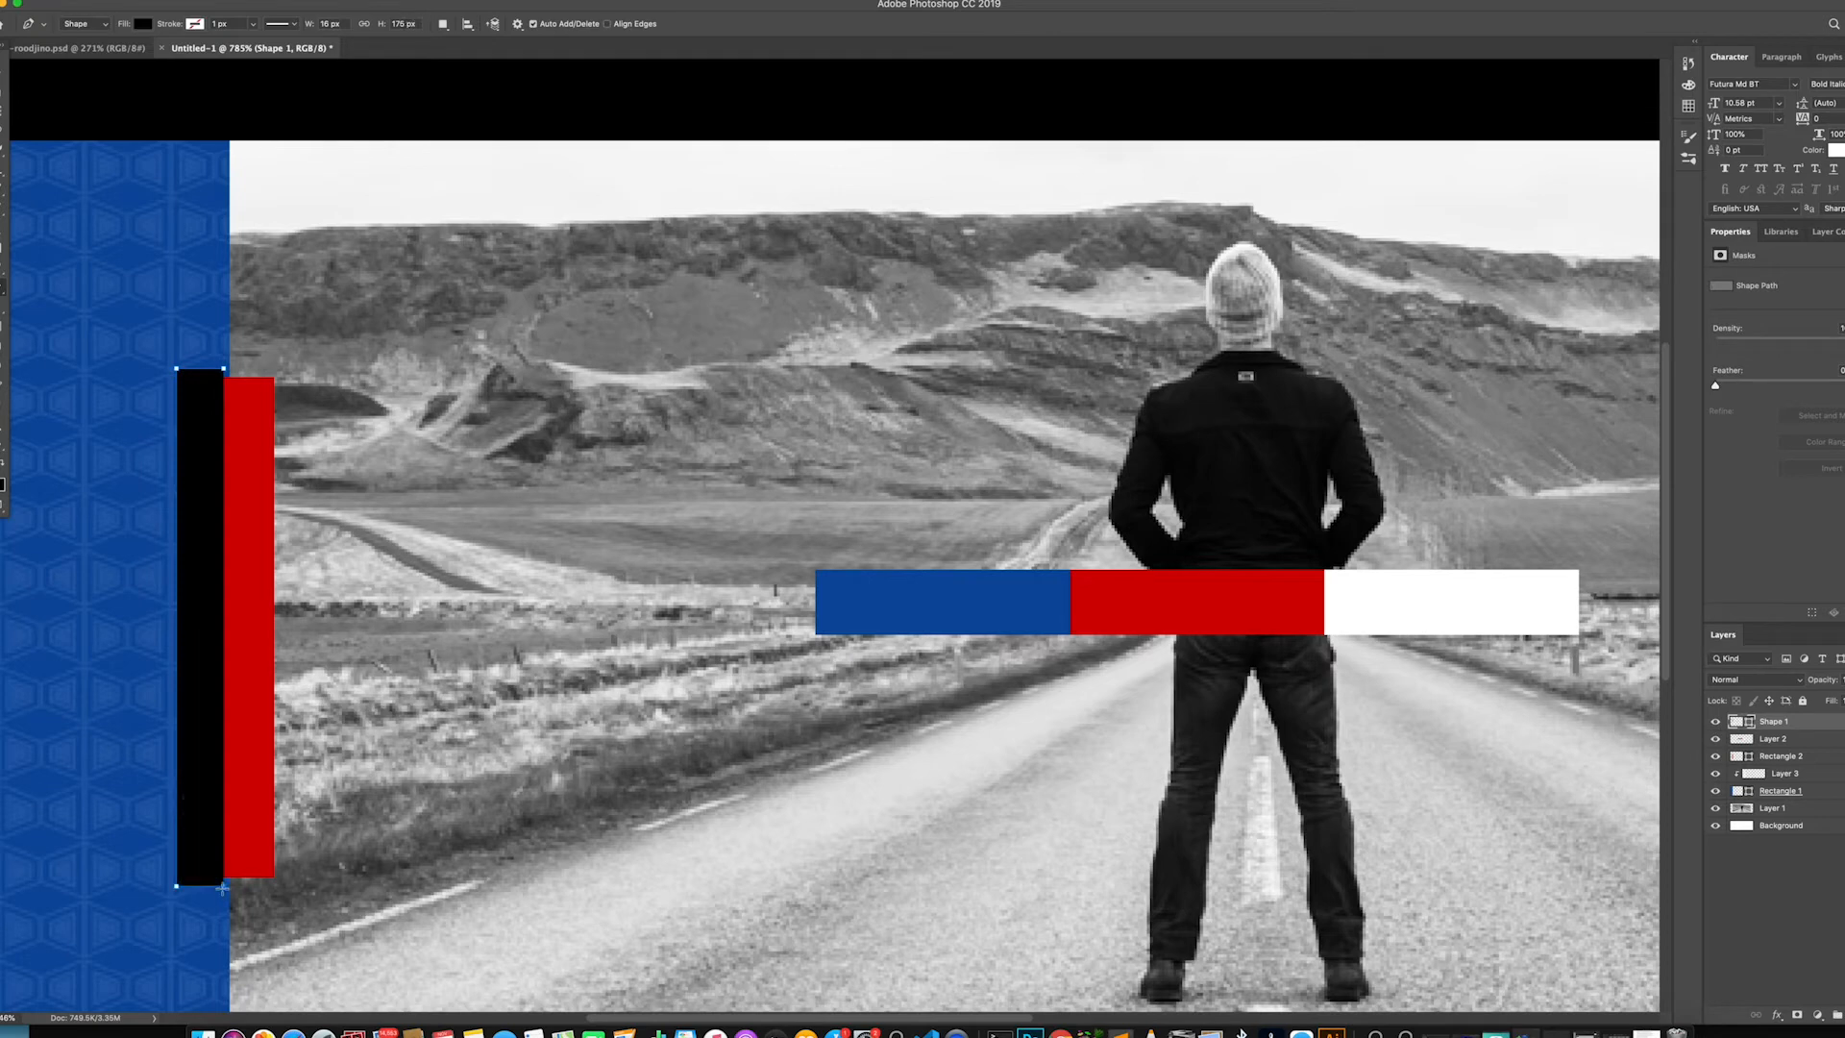
Remove the bracket shape's fill and give it a white stroke
left_click(5, 75)
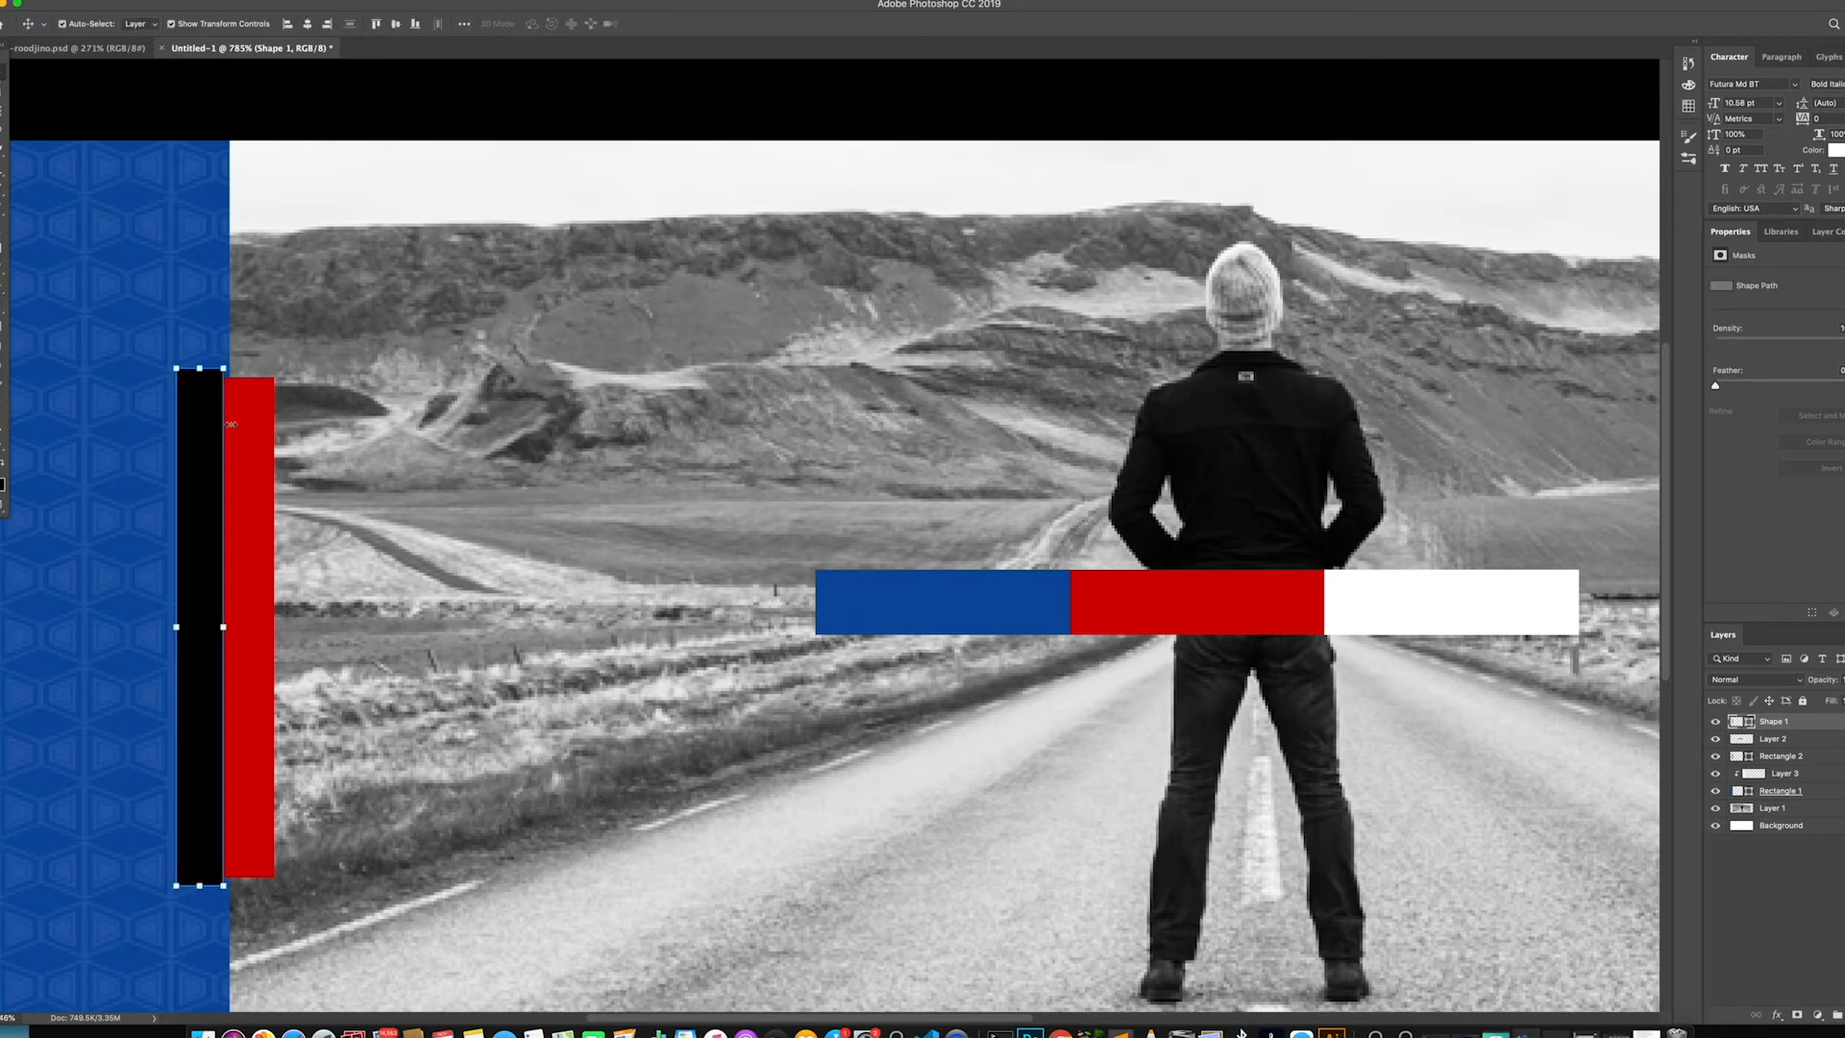
left_click(8, 339)
left_click(142, 24)
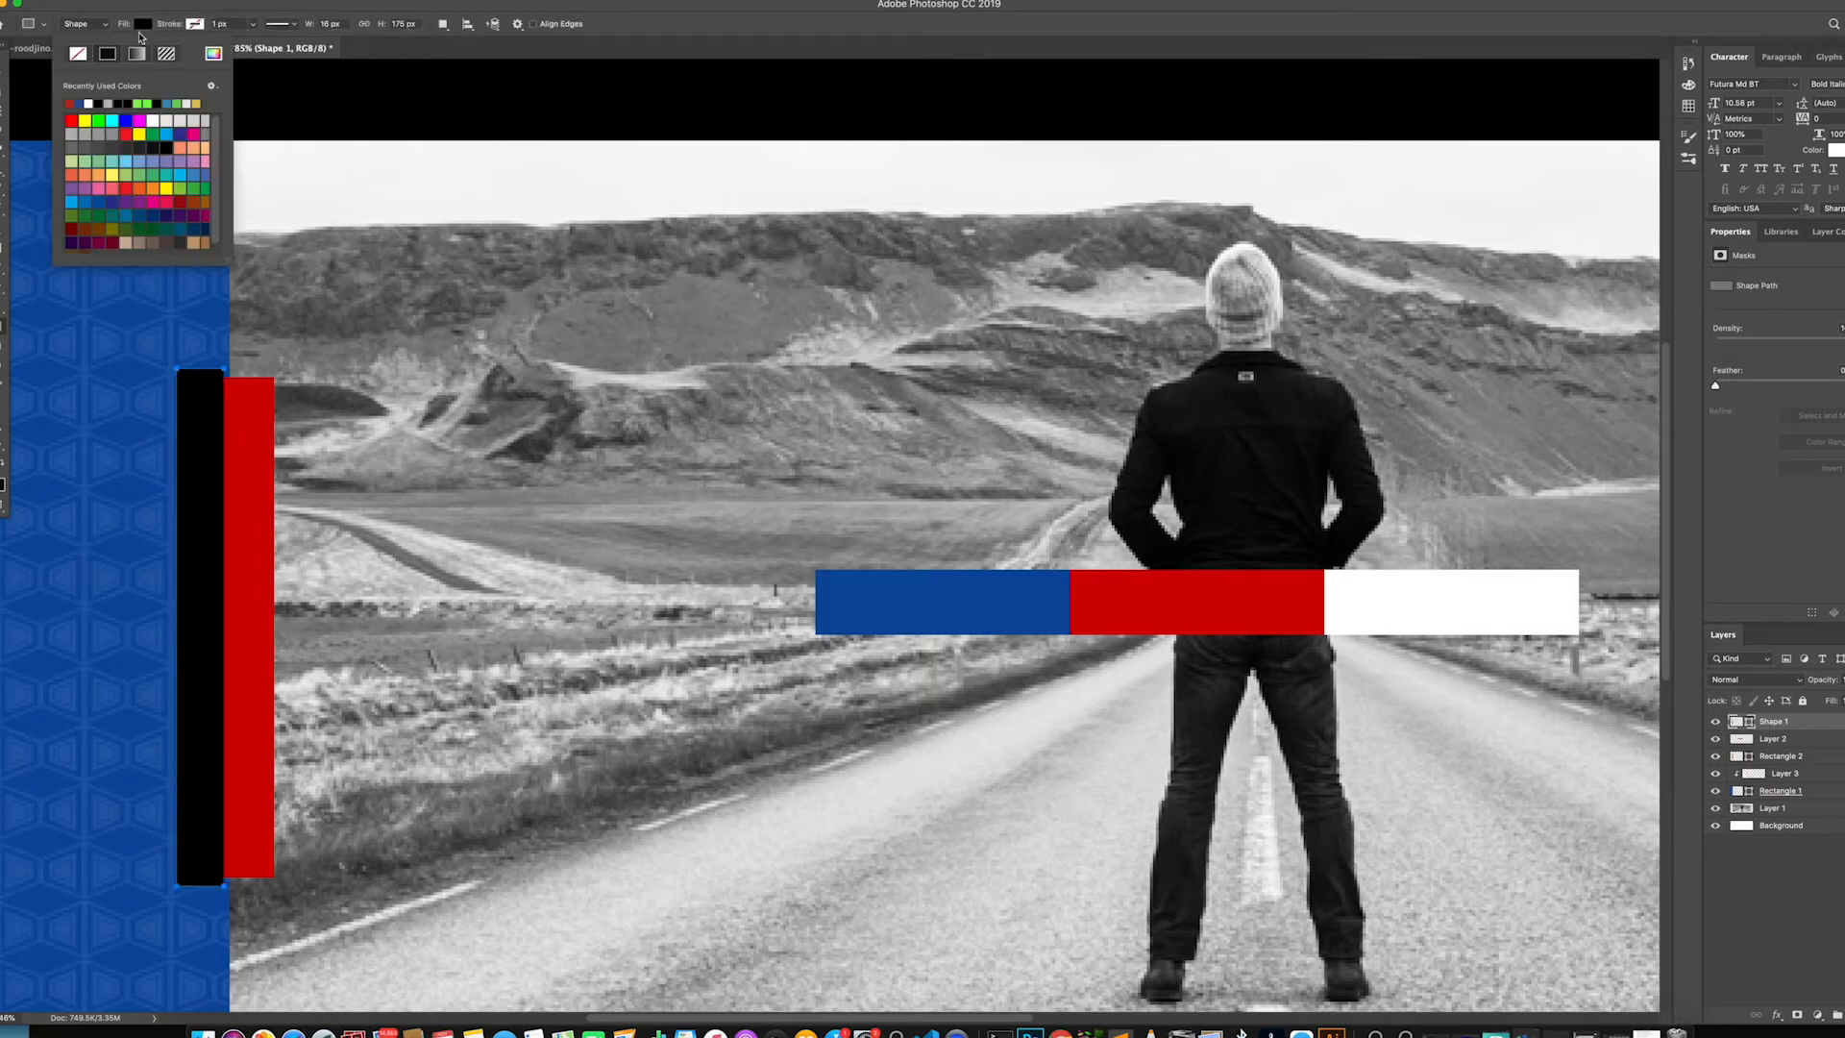
left_click(76, 56)
left_click(195, 24)
left_click(141, 103)
Set the white bracket's stroke width to 2 px and deselect the shape
left_click(292, 27)
left_click(229, 24)
left_click(255, 27)
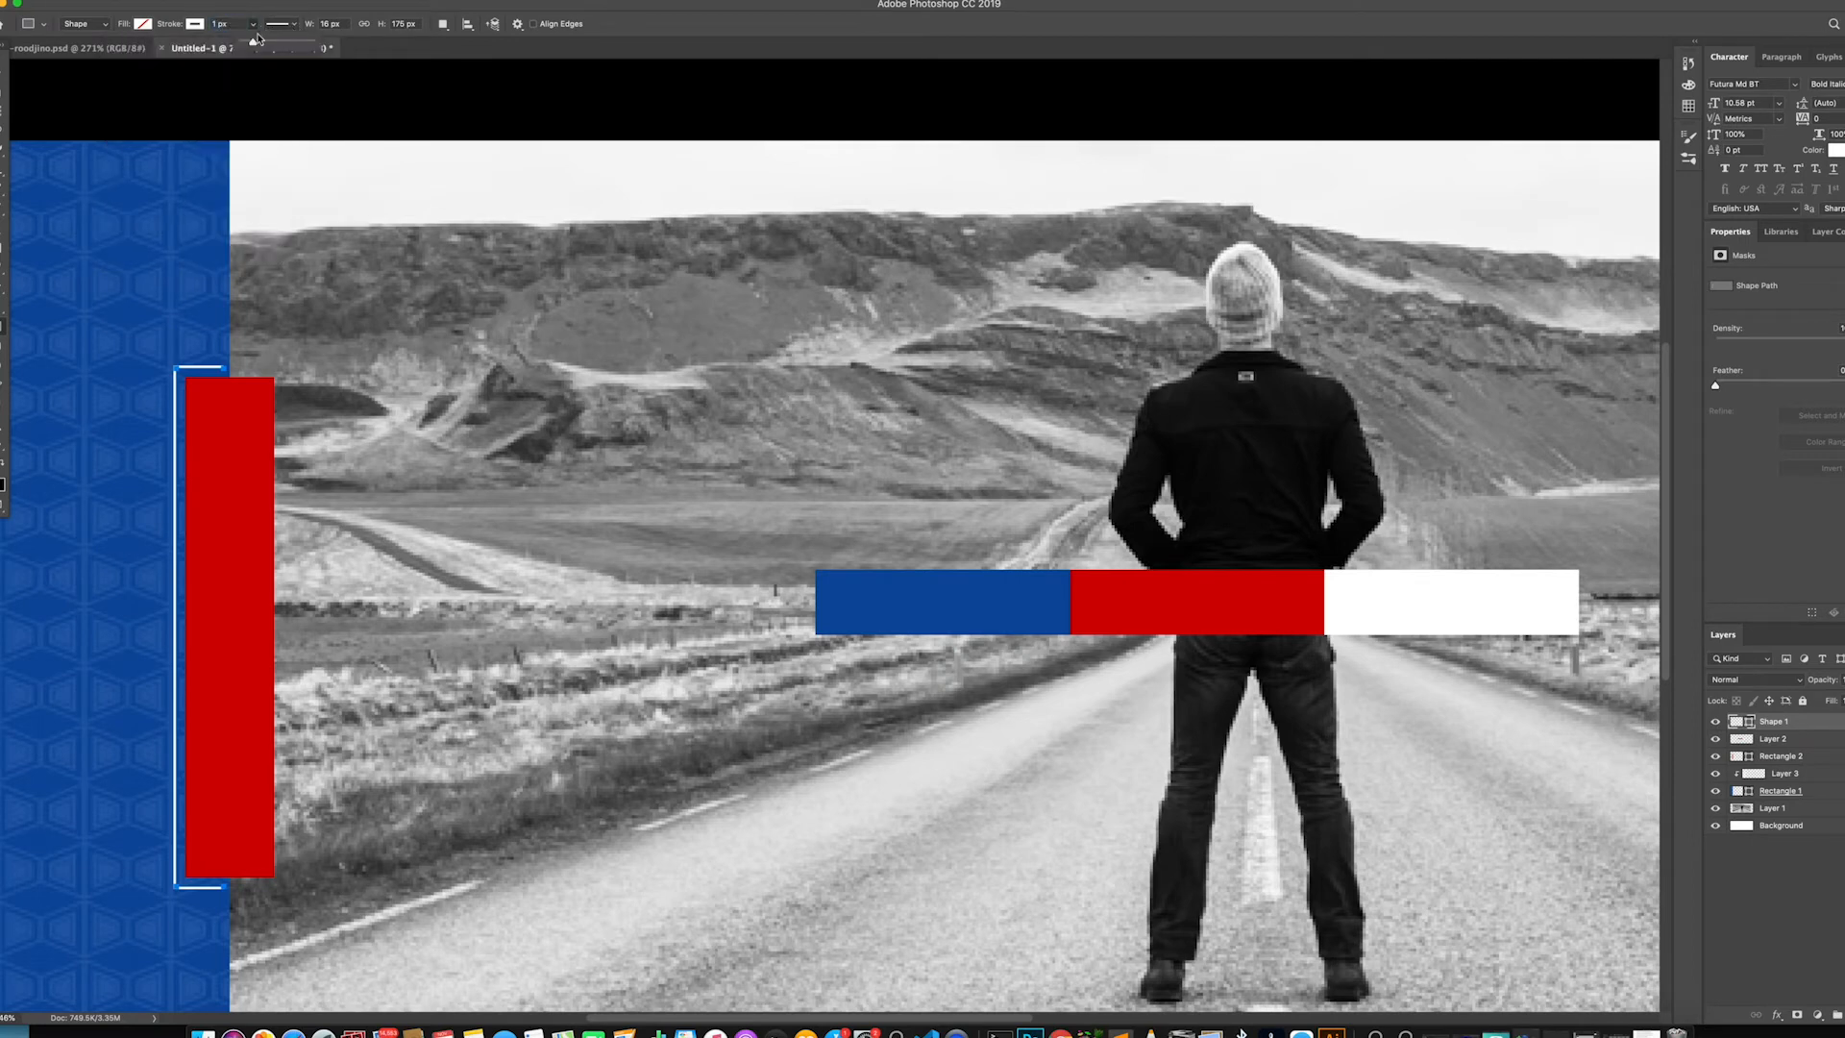
mouse_move(255, 45)
left_mouse_down()
mouse_move(235, 23)
mouse_move(167, 17)
left_mouse_up()
type("2")
key("Return")
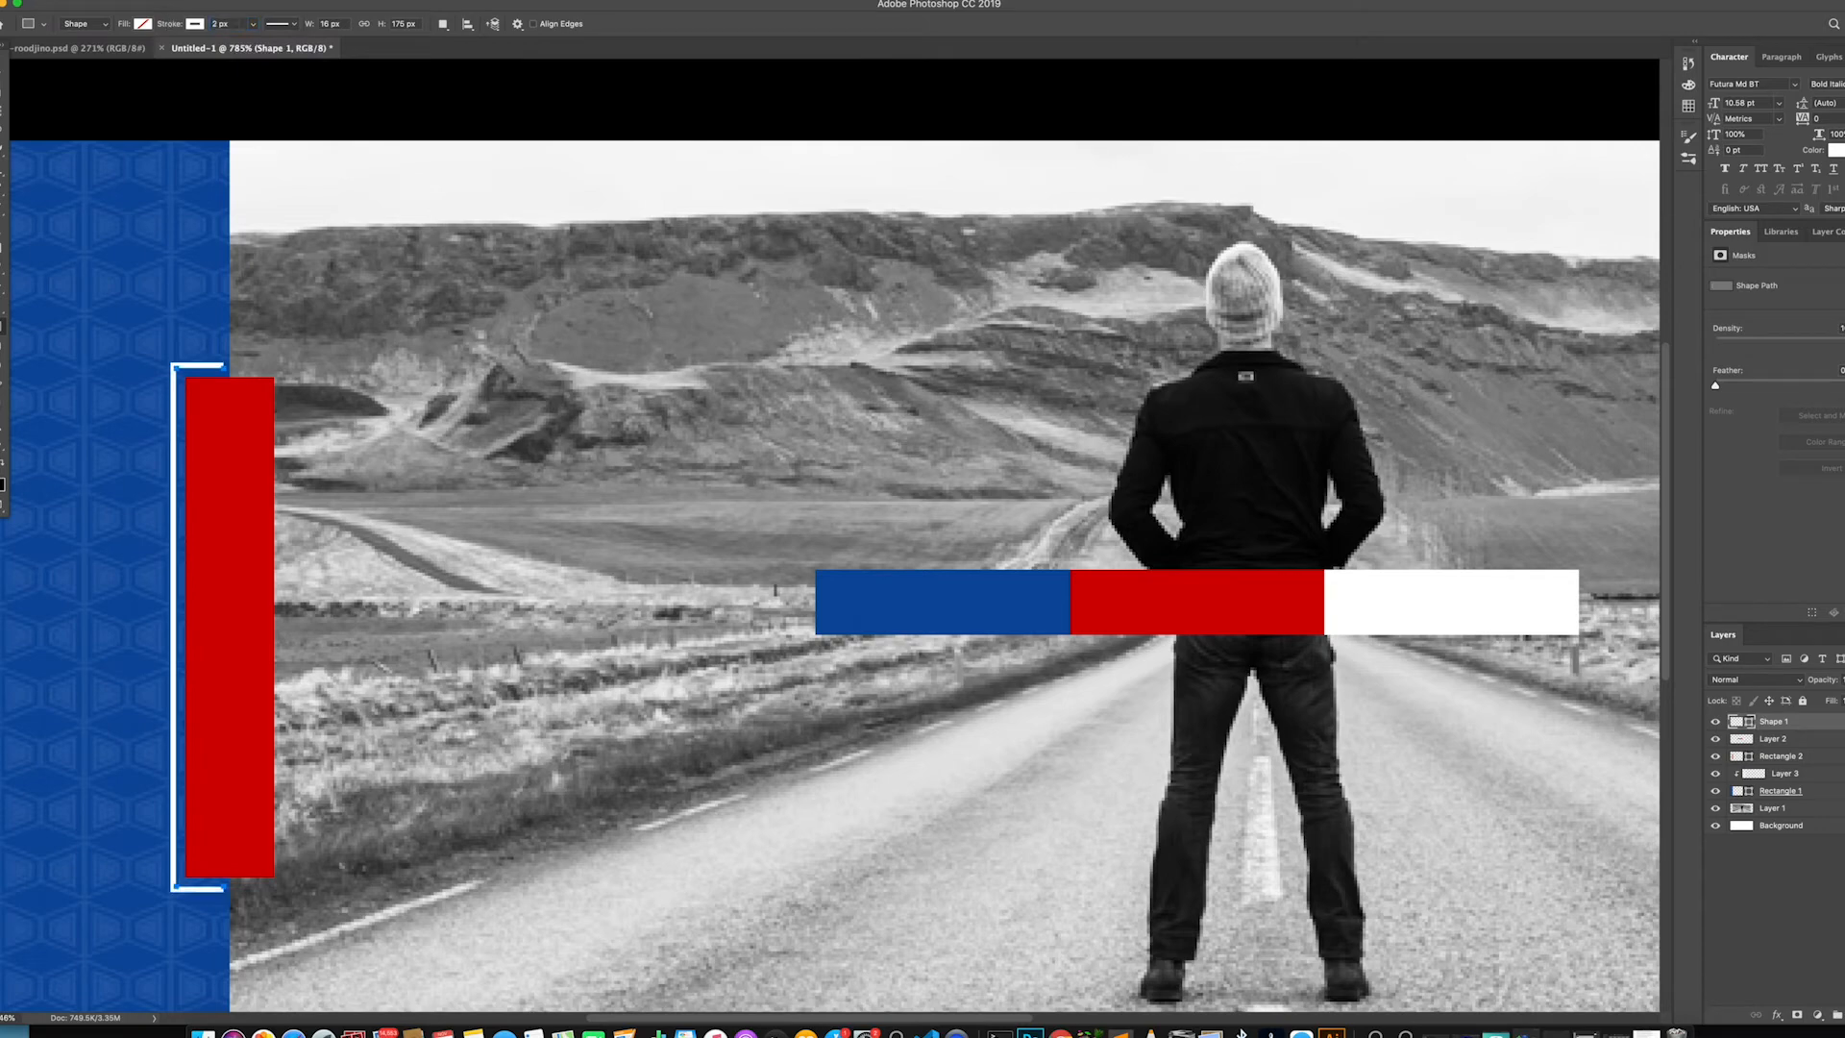
left_click(2, 73)
left_click(276, 133)
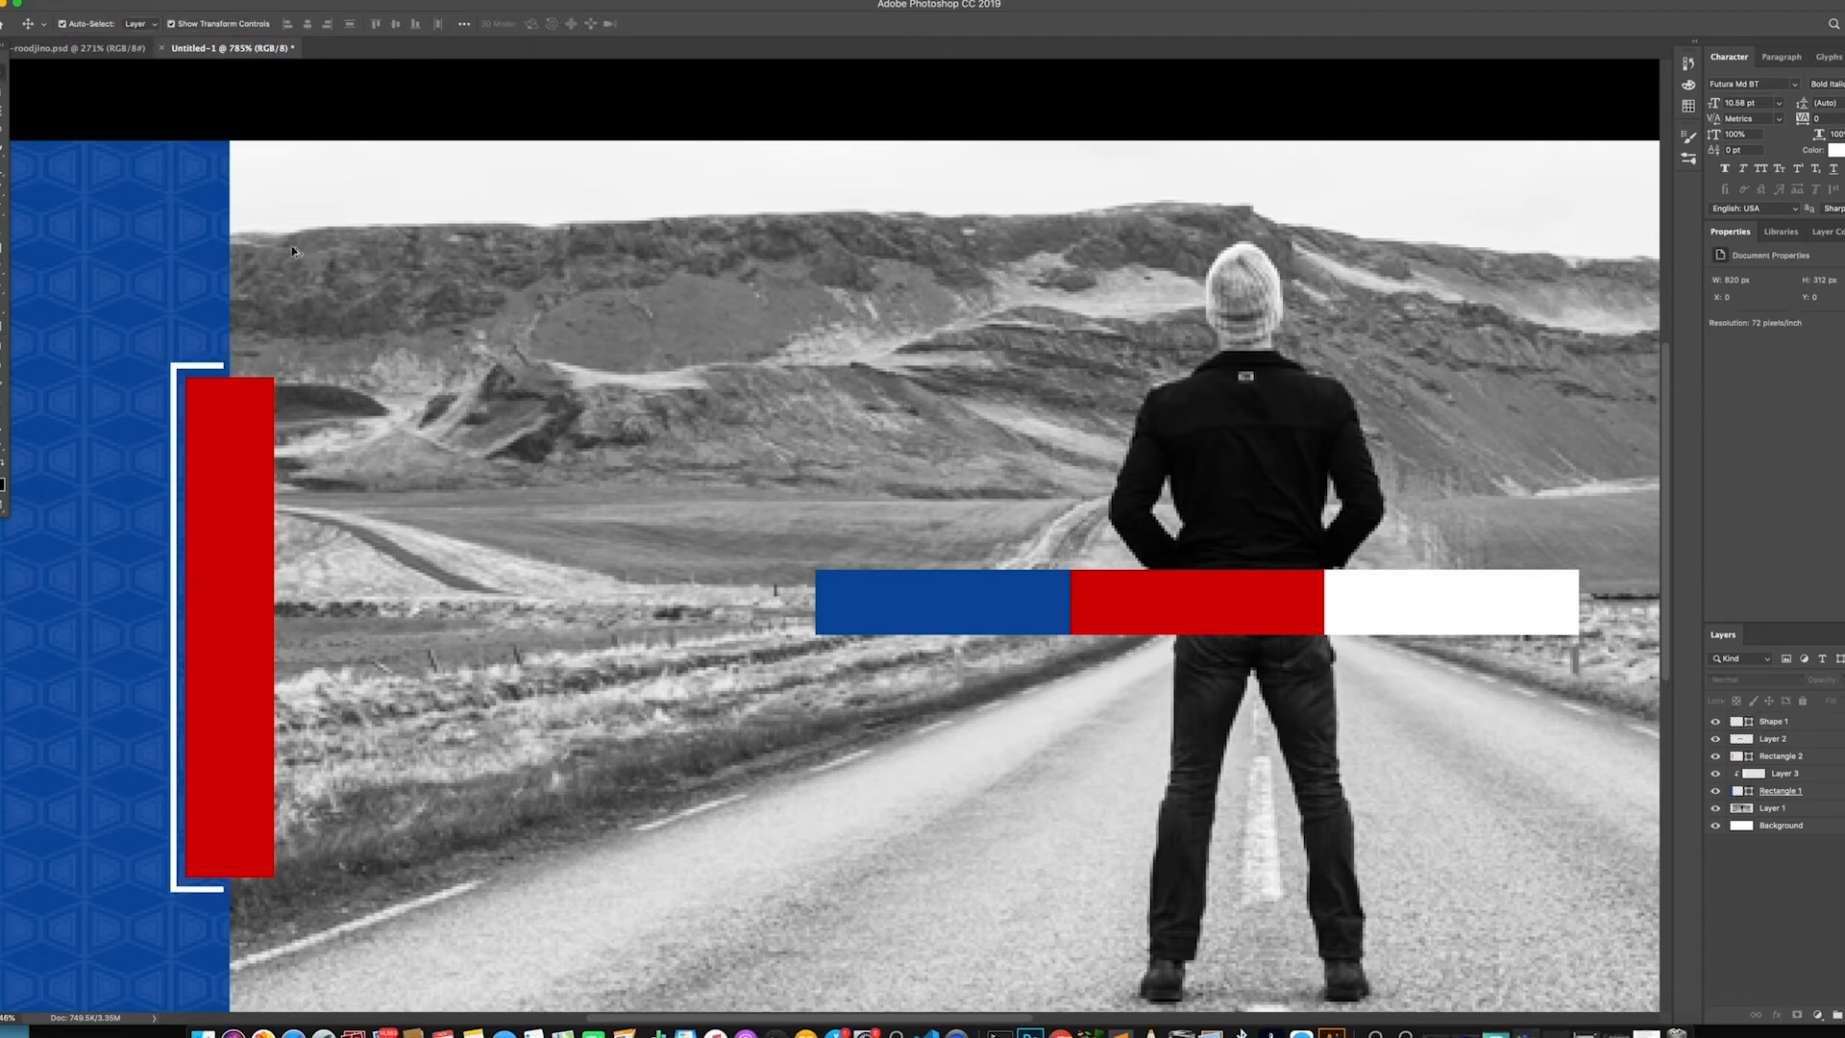
scroll(288, 247, "down", 10)
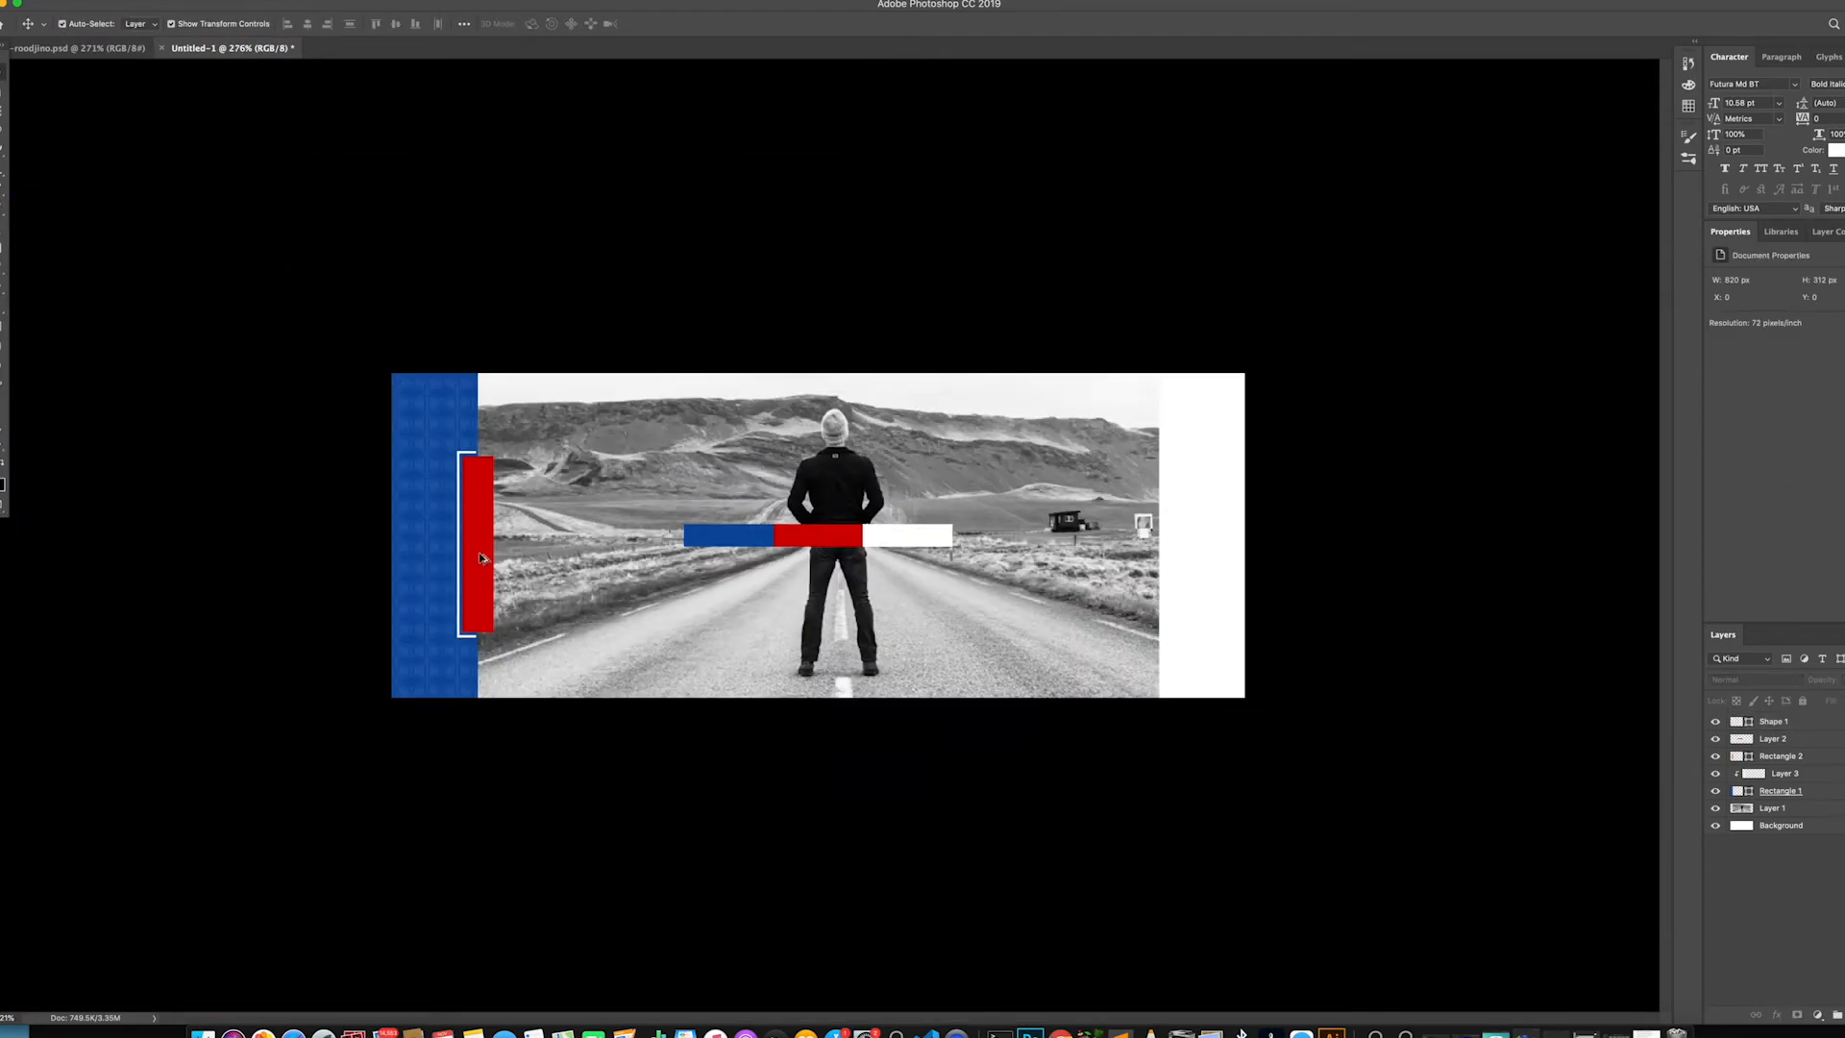
scroll(460, 565, "up", 4)
left_click(257, 579)
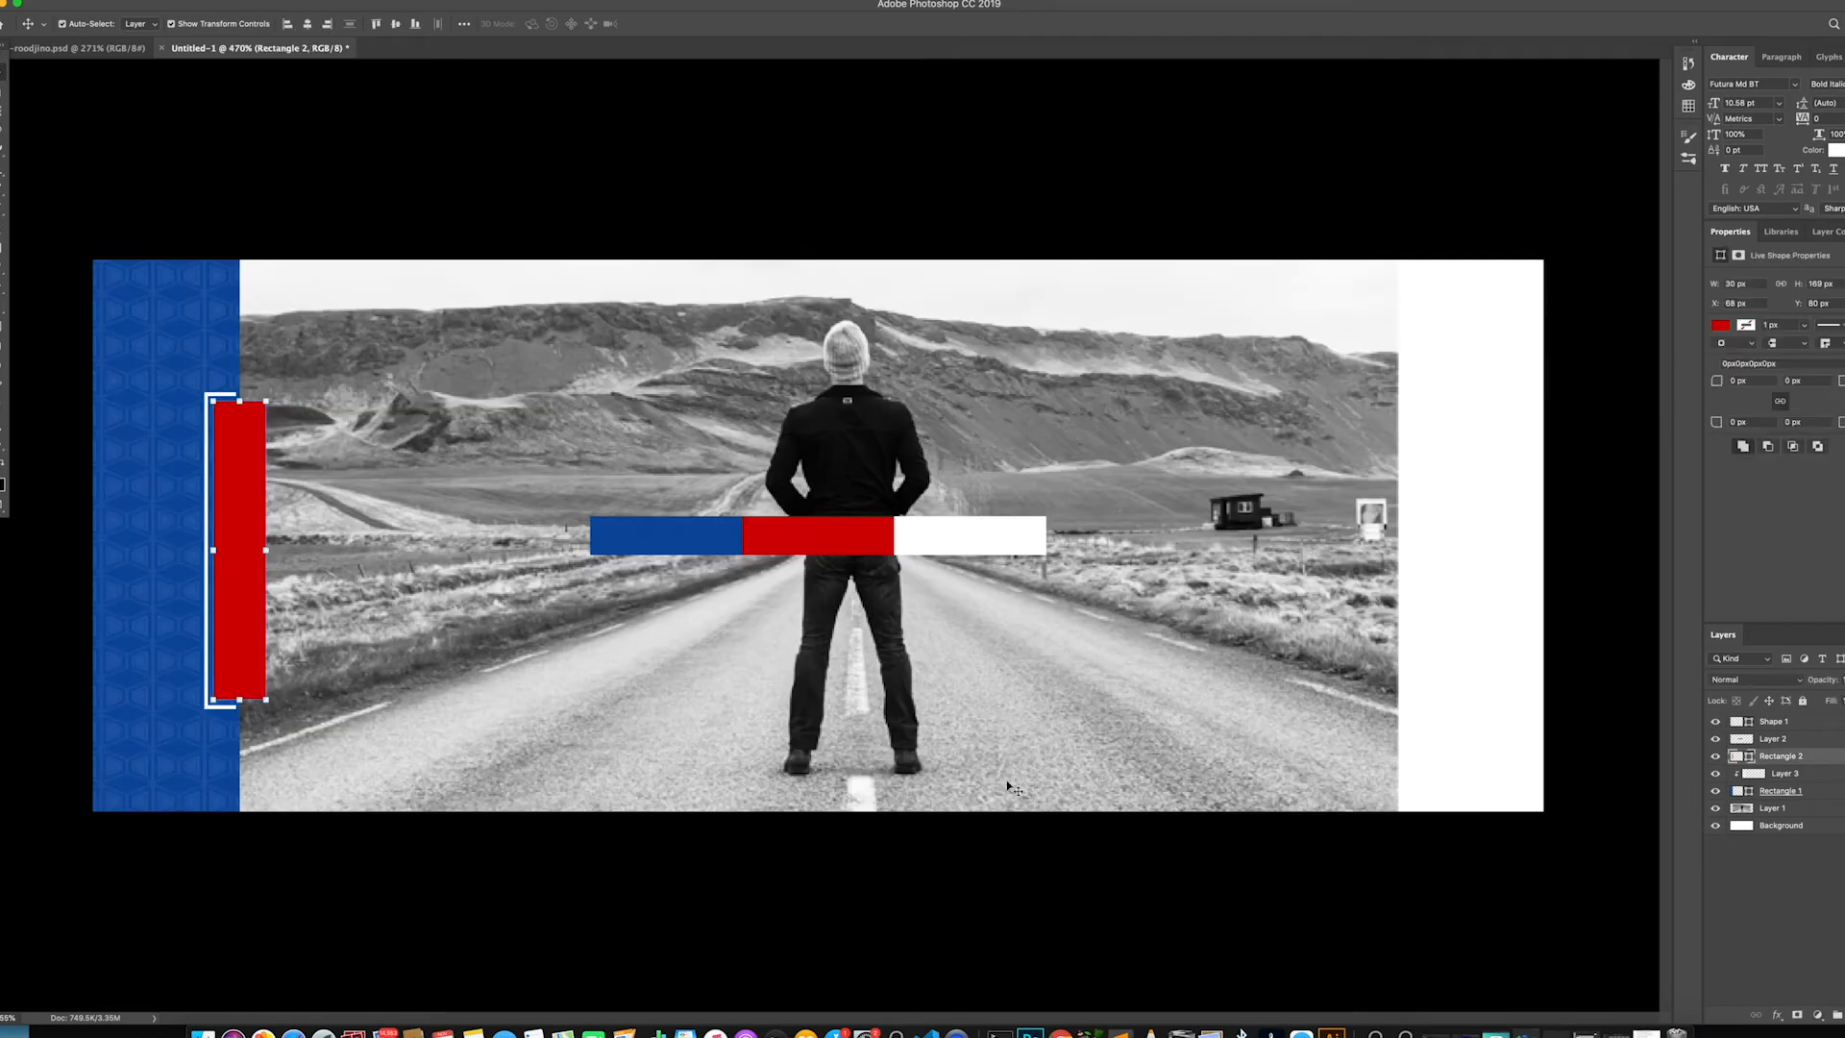
left_click(1811, 796)
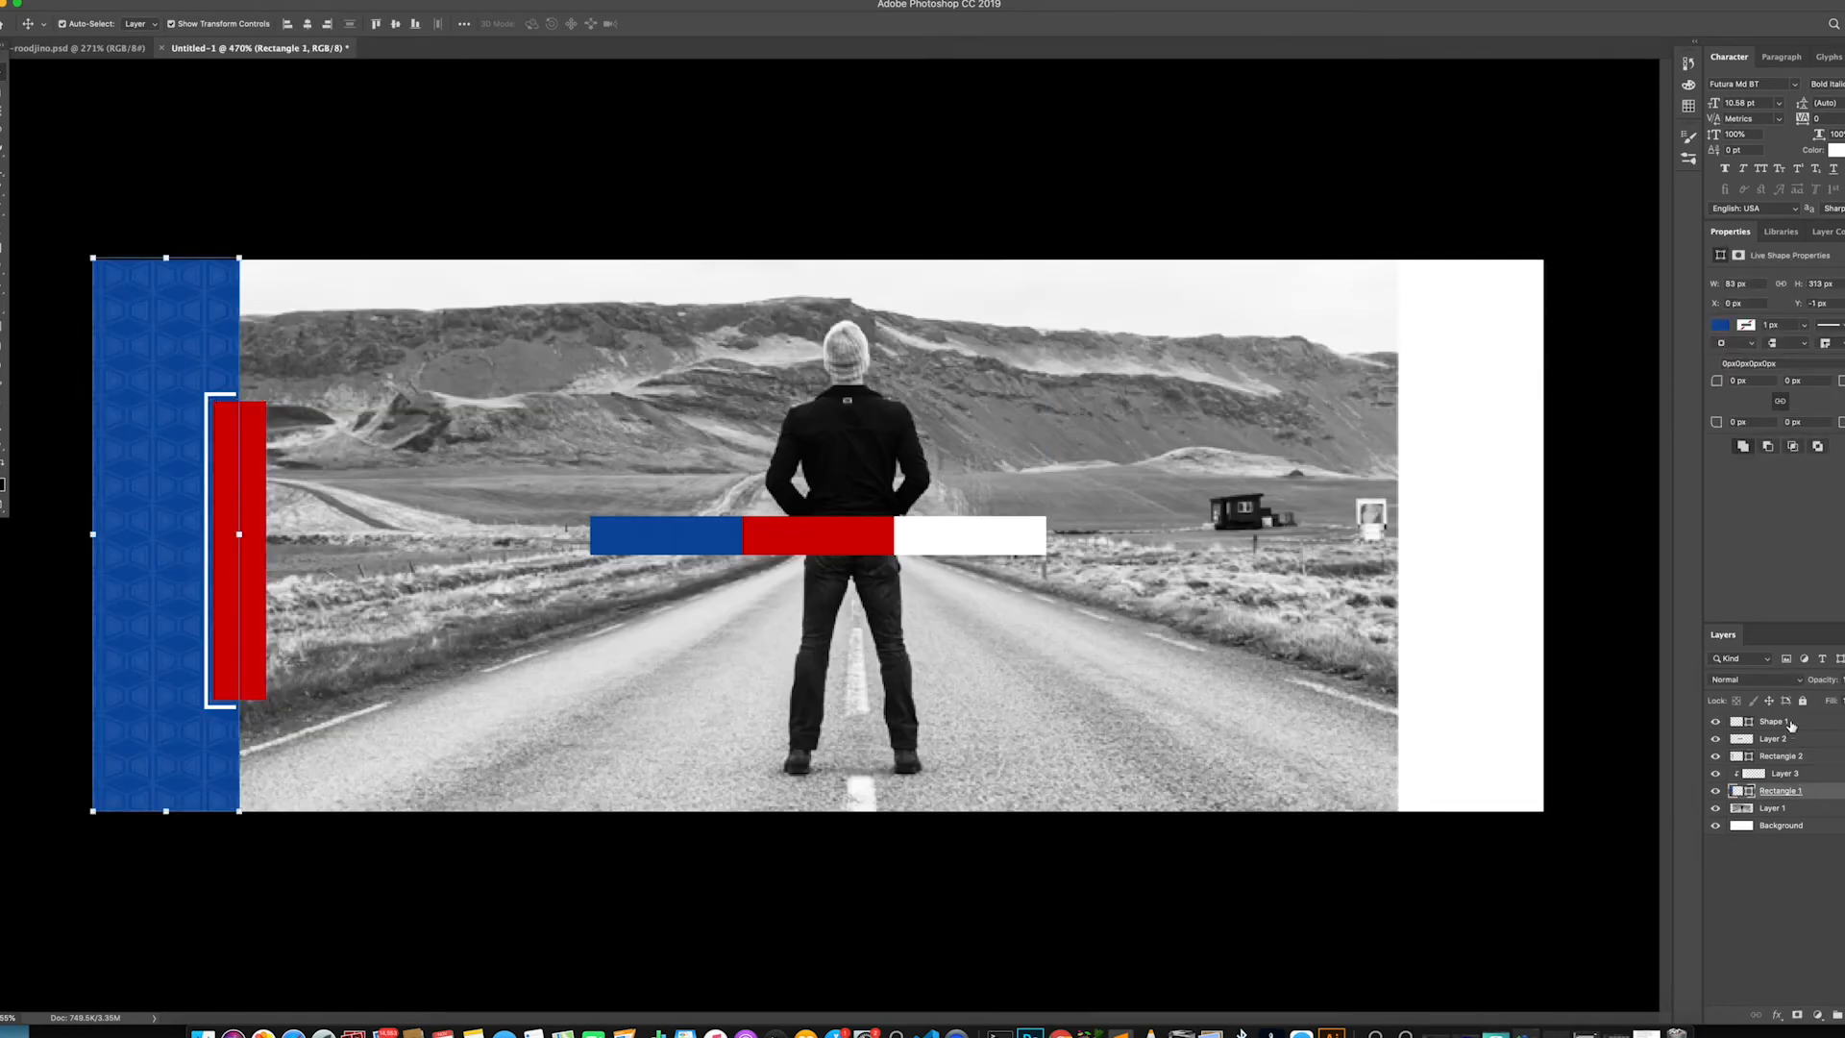
left_click(1787, 722, "shift")
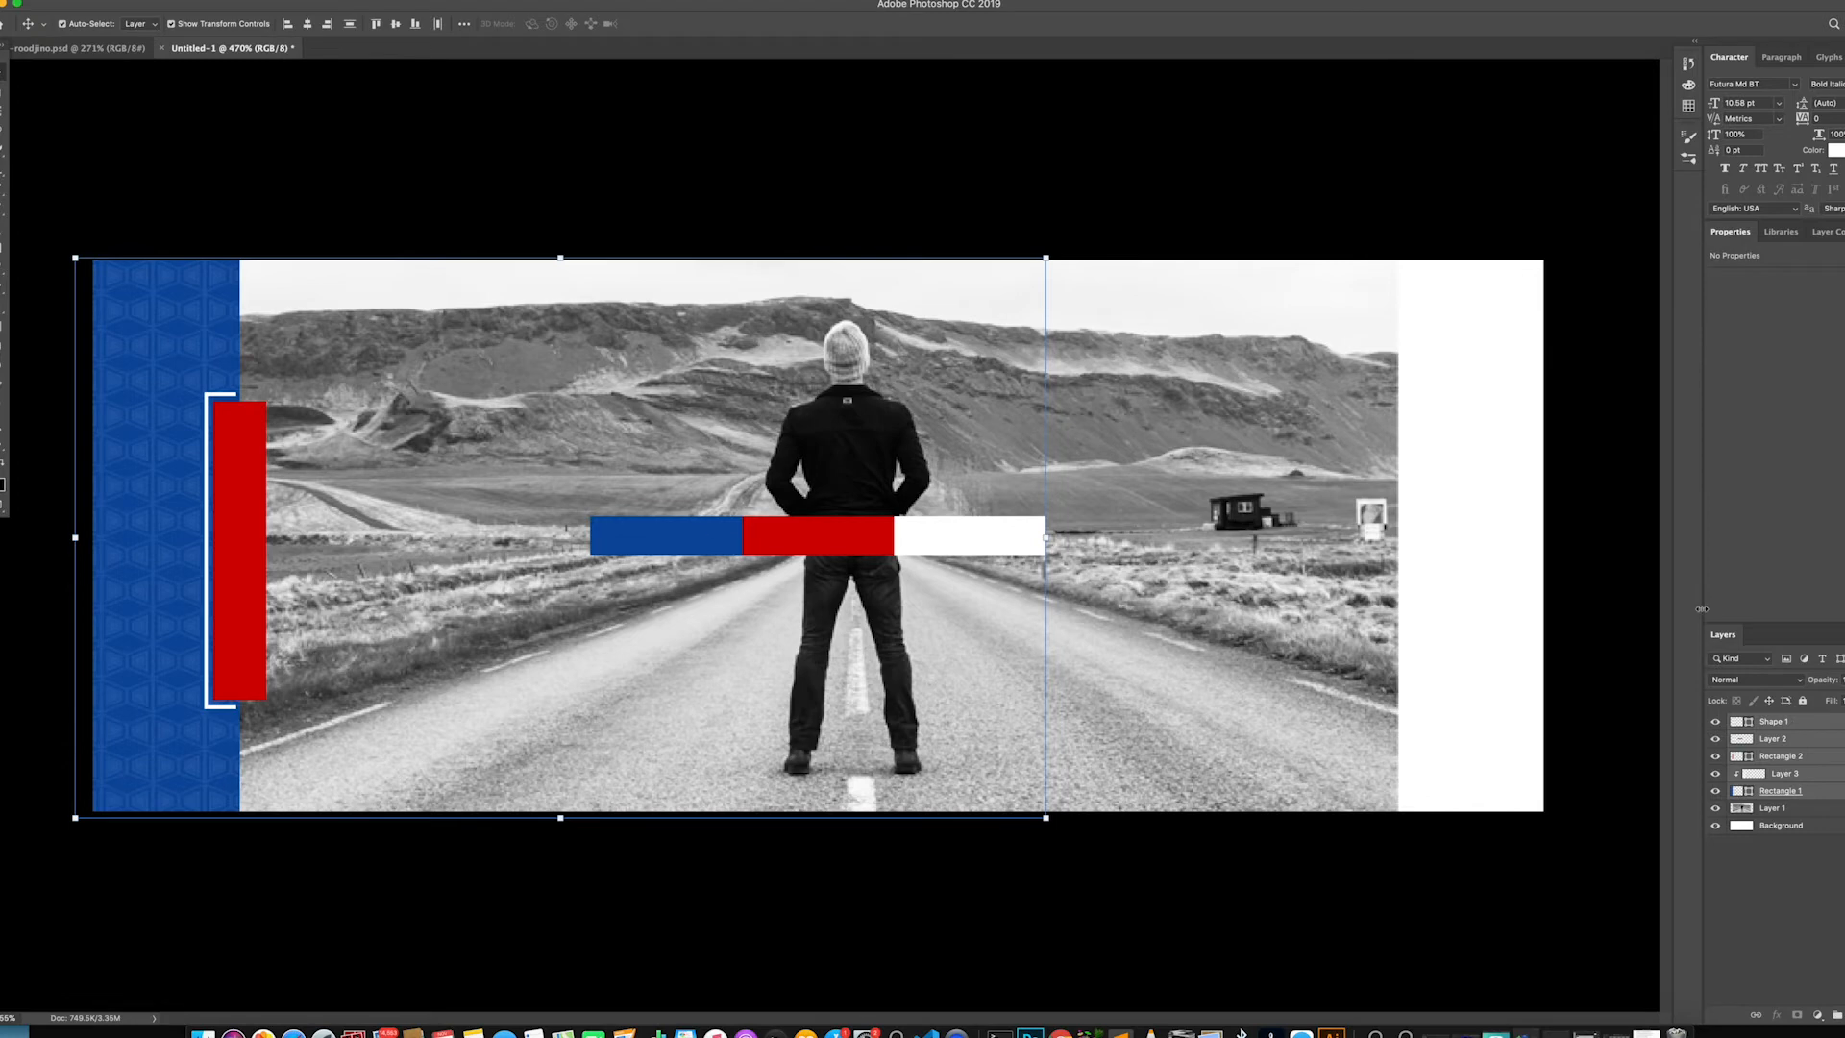
left_click(1811, 778)
left_click(1808, 792)
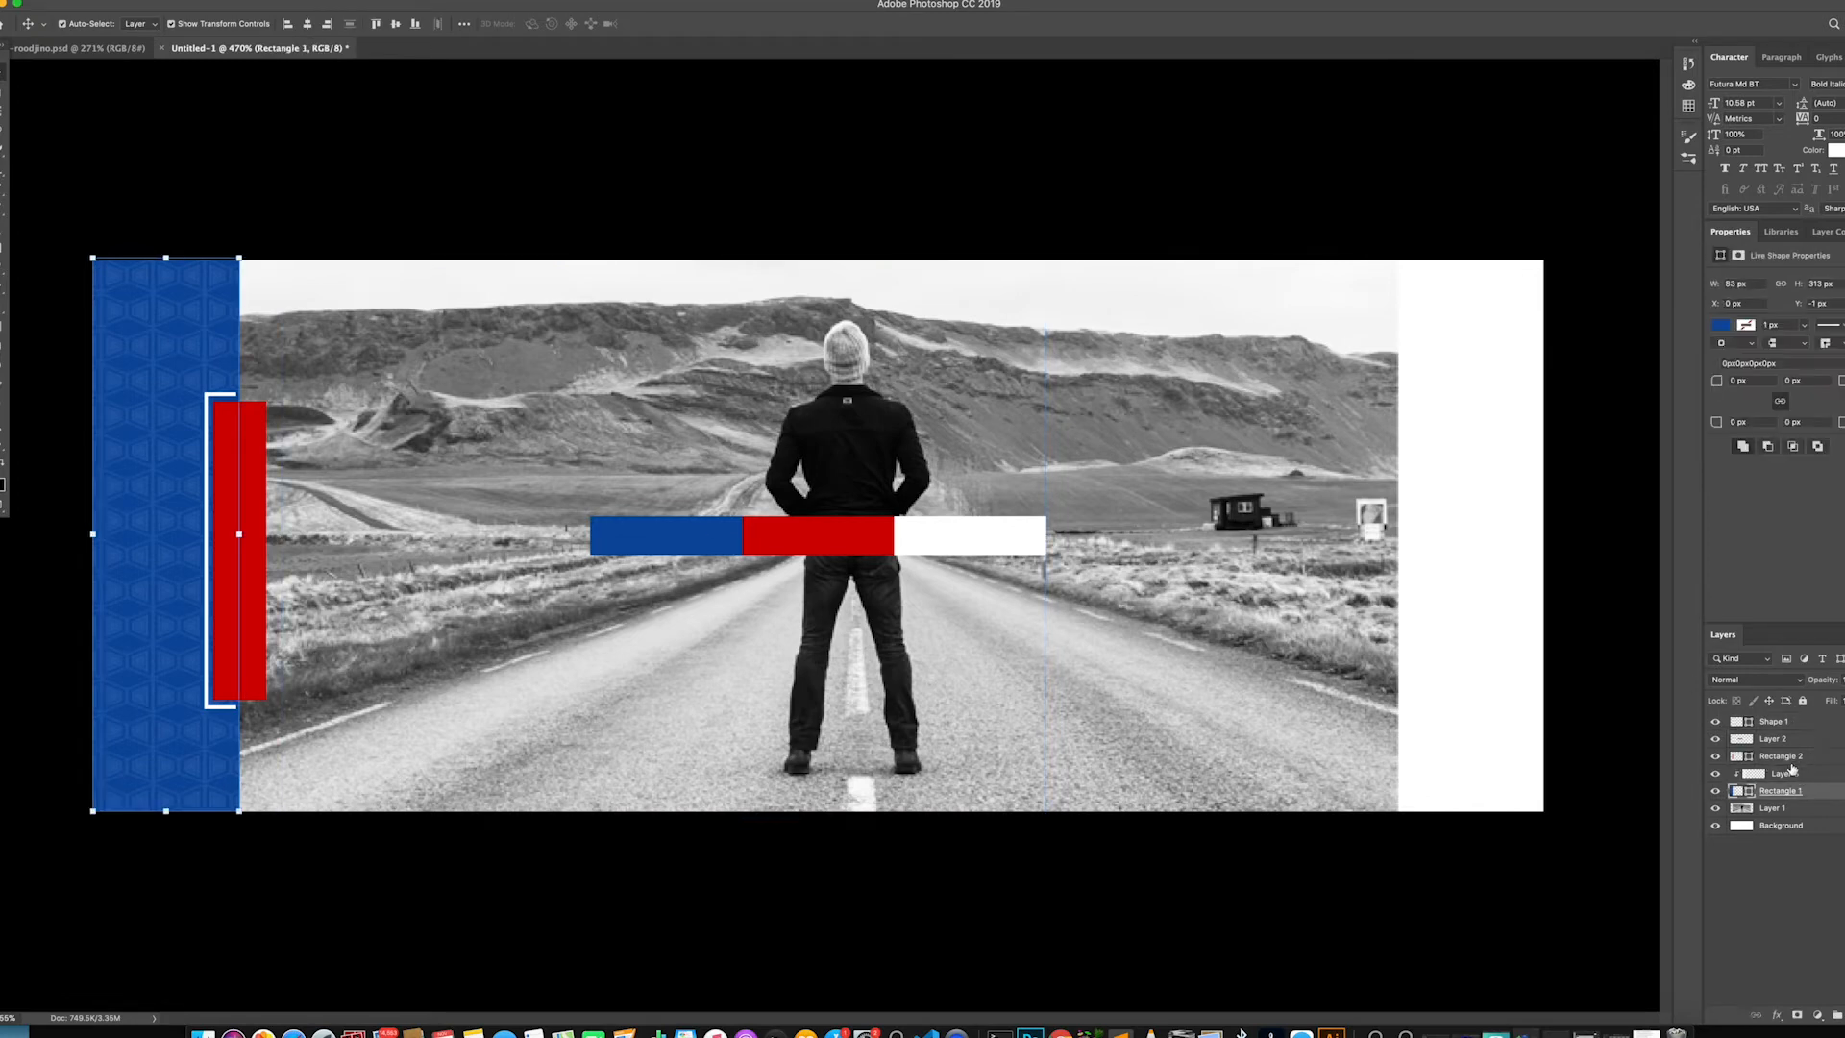
left_click(1787, 725, "shift")
left_click(1814, 776)
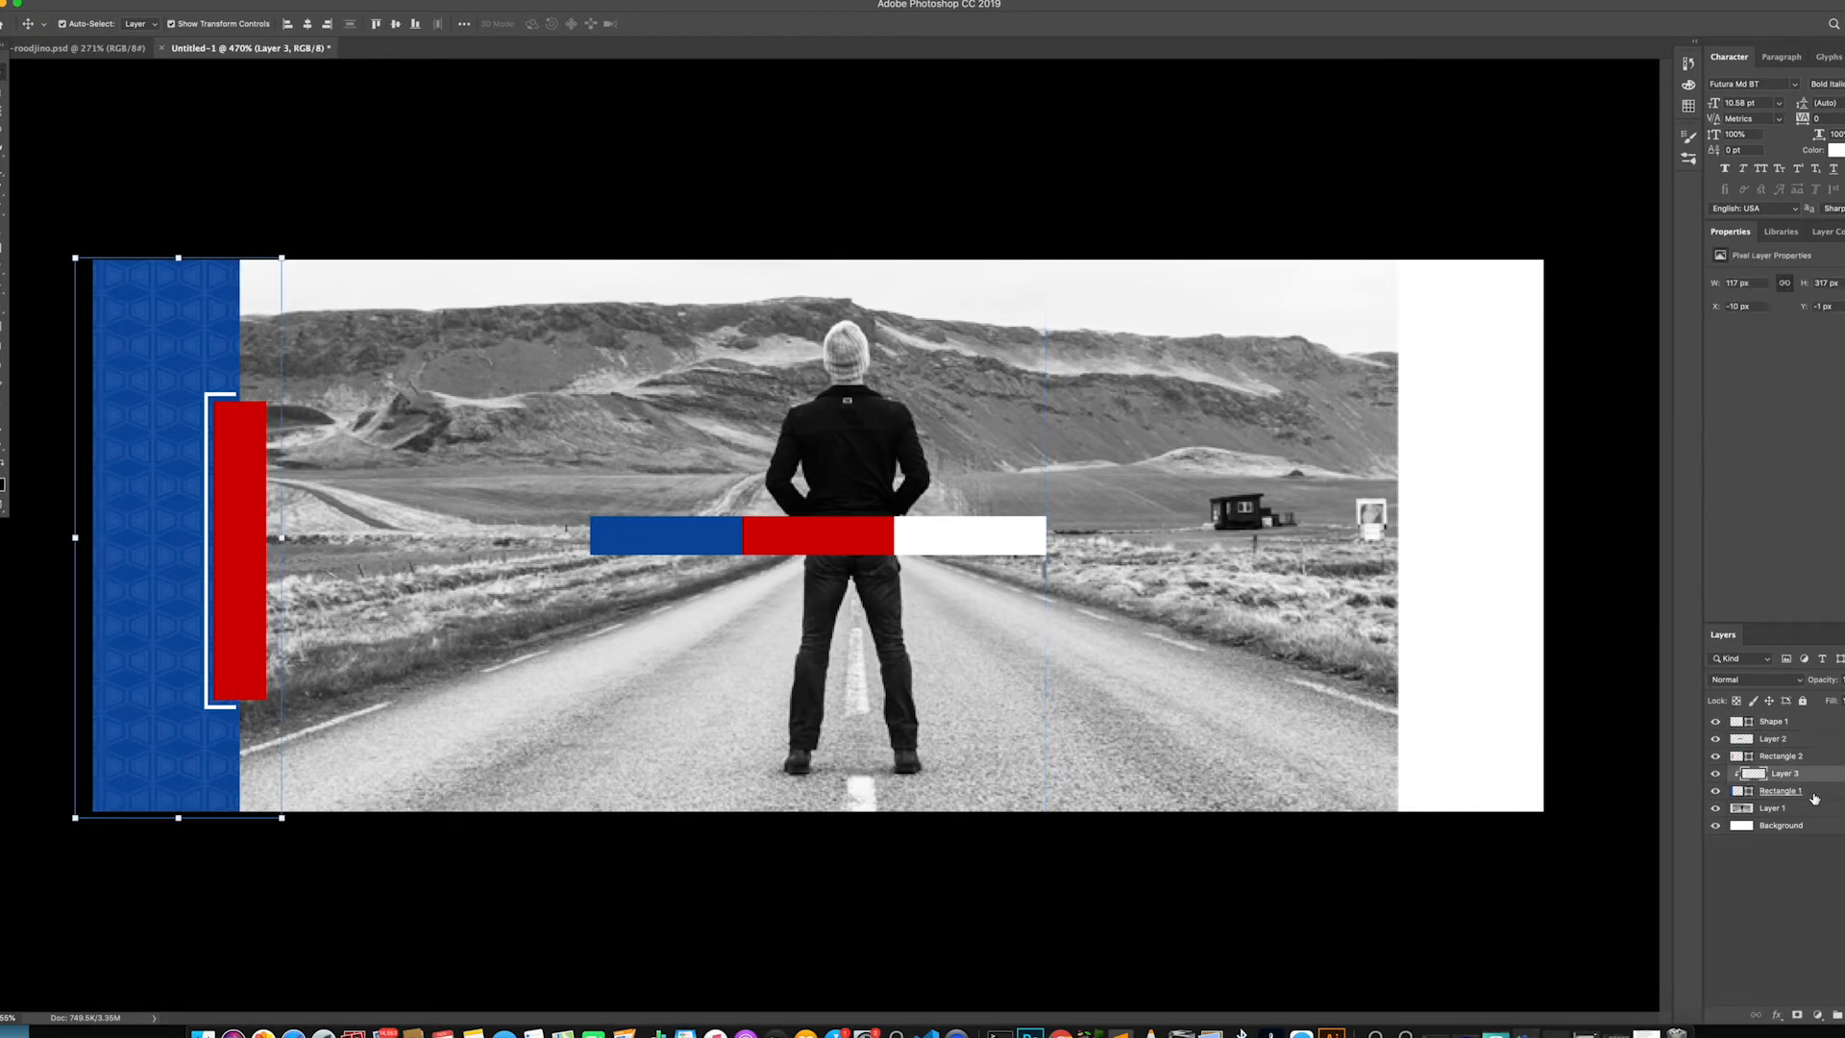
left_click(1813, 794)
left_click(1773, 741, "shift")
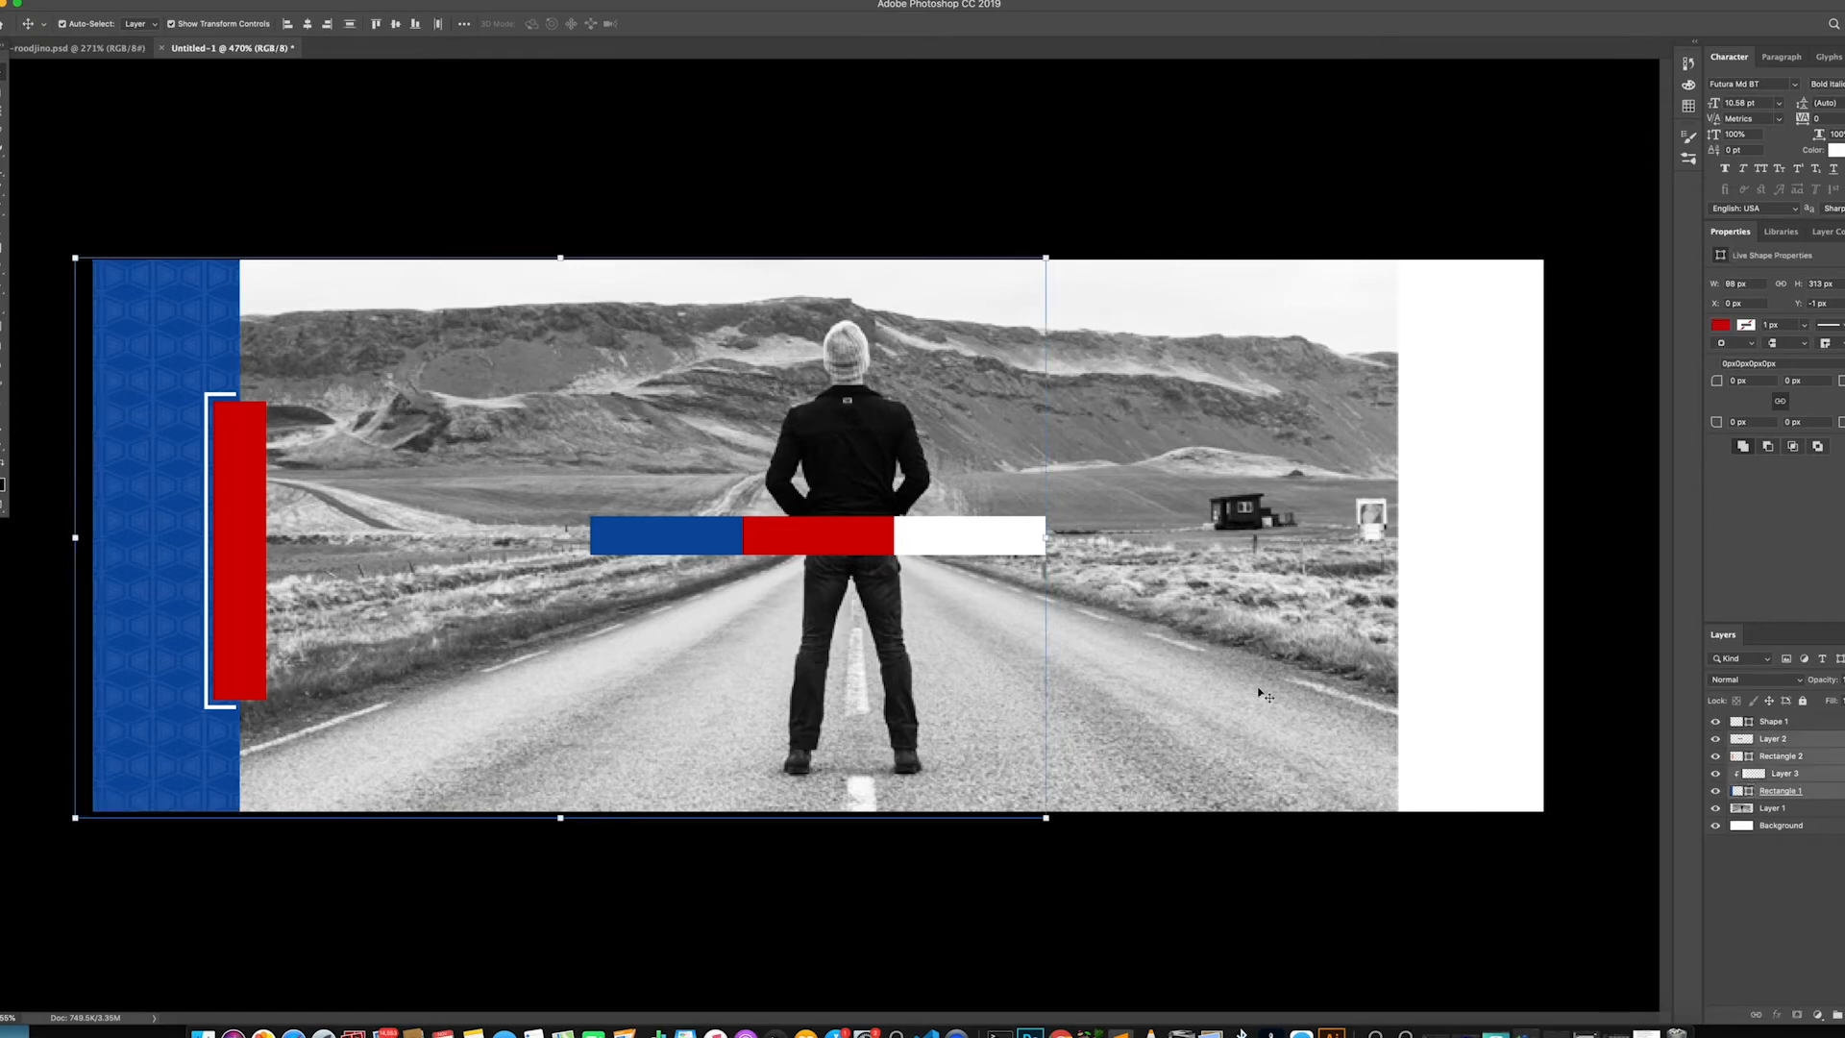
left_click(1744, 854)
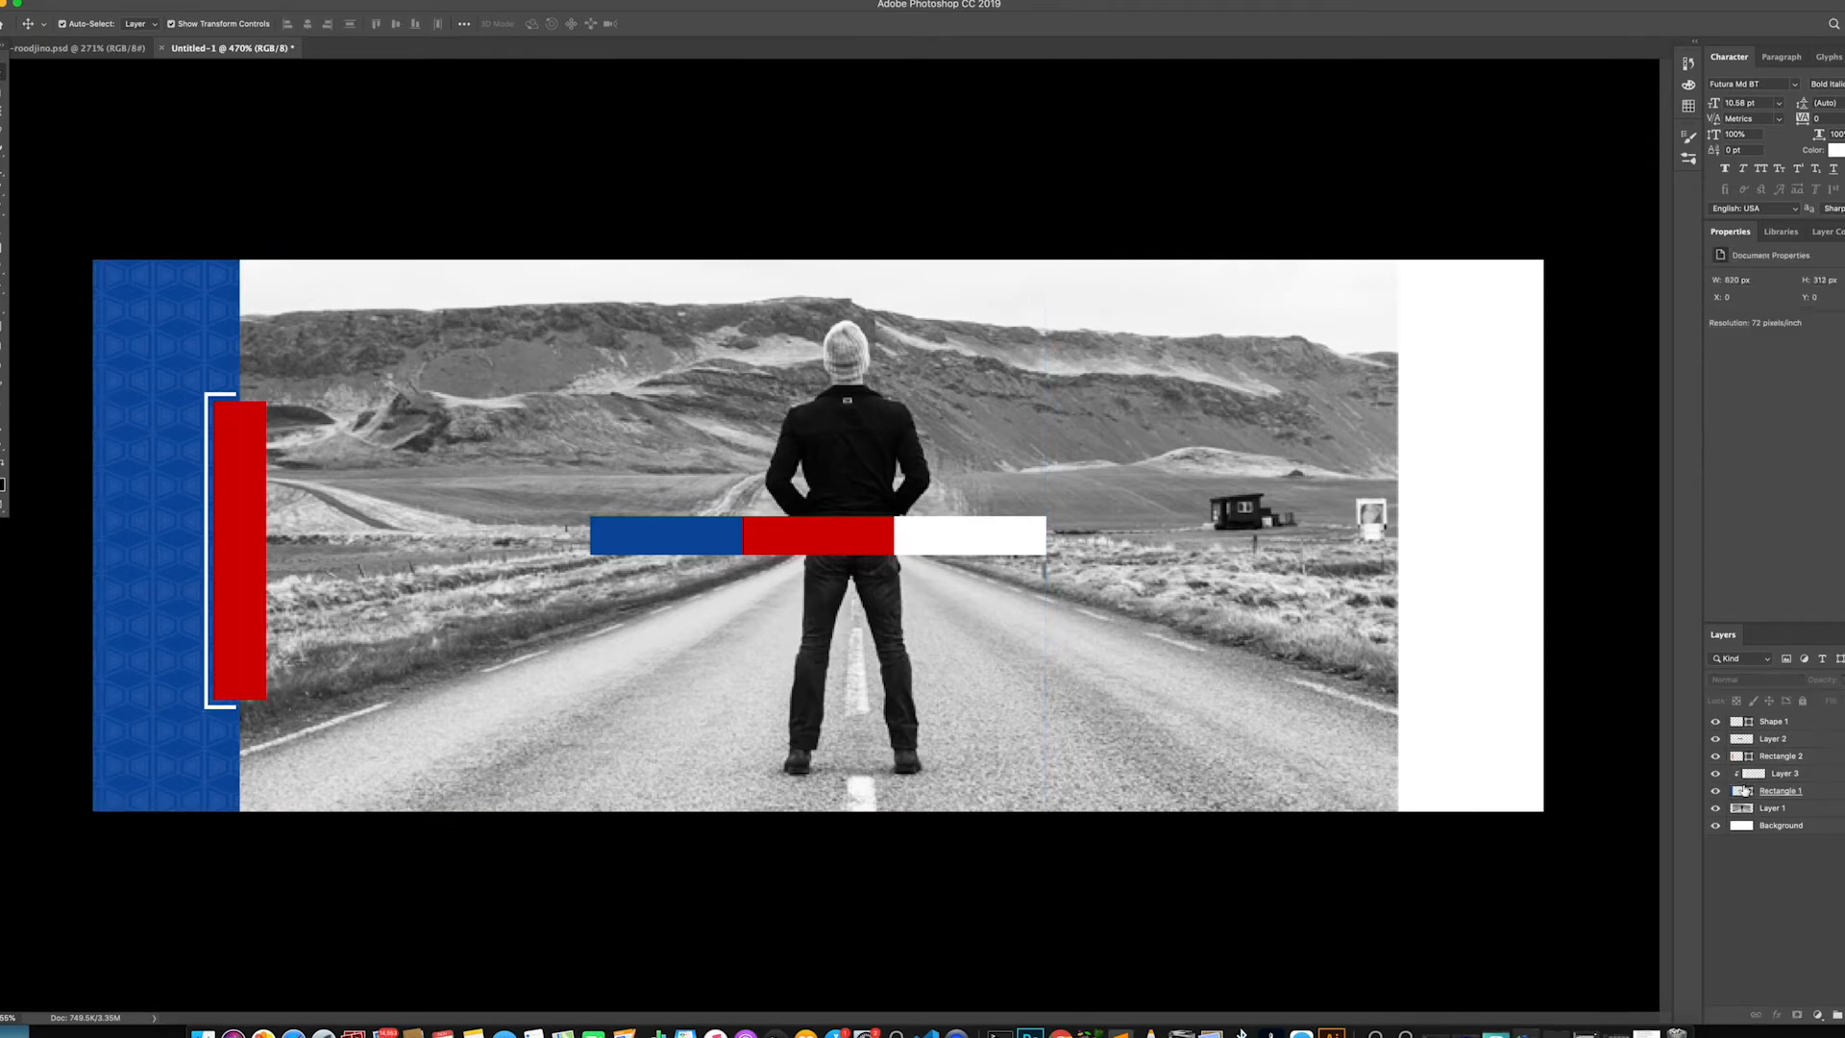
Place the bracket layer beneath the colour-swatch strip and duplicate the whole blue side-strip group onto the cover's opposite edge
left_click_drag(1786, 745, 1782, 724)
left_click(1795, 801)
left_click(1775, 740, "shift")
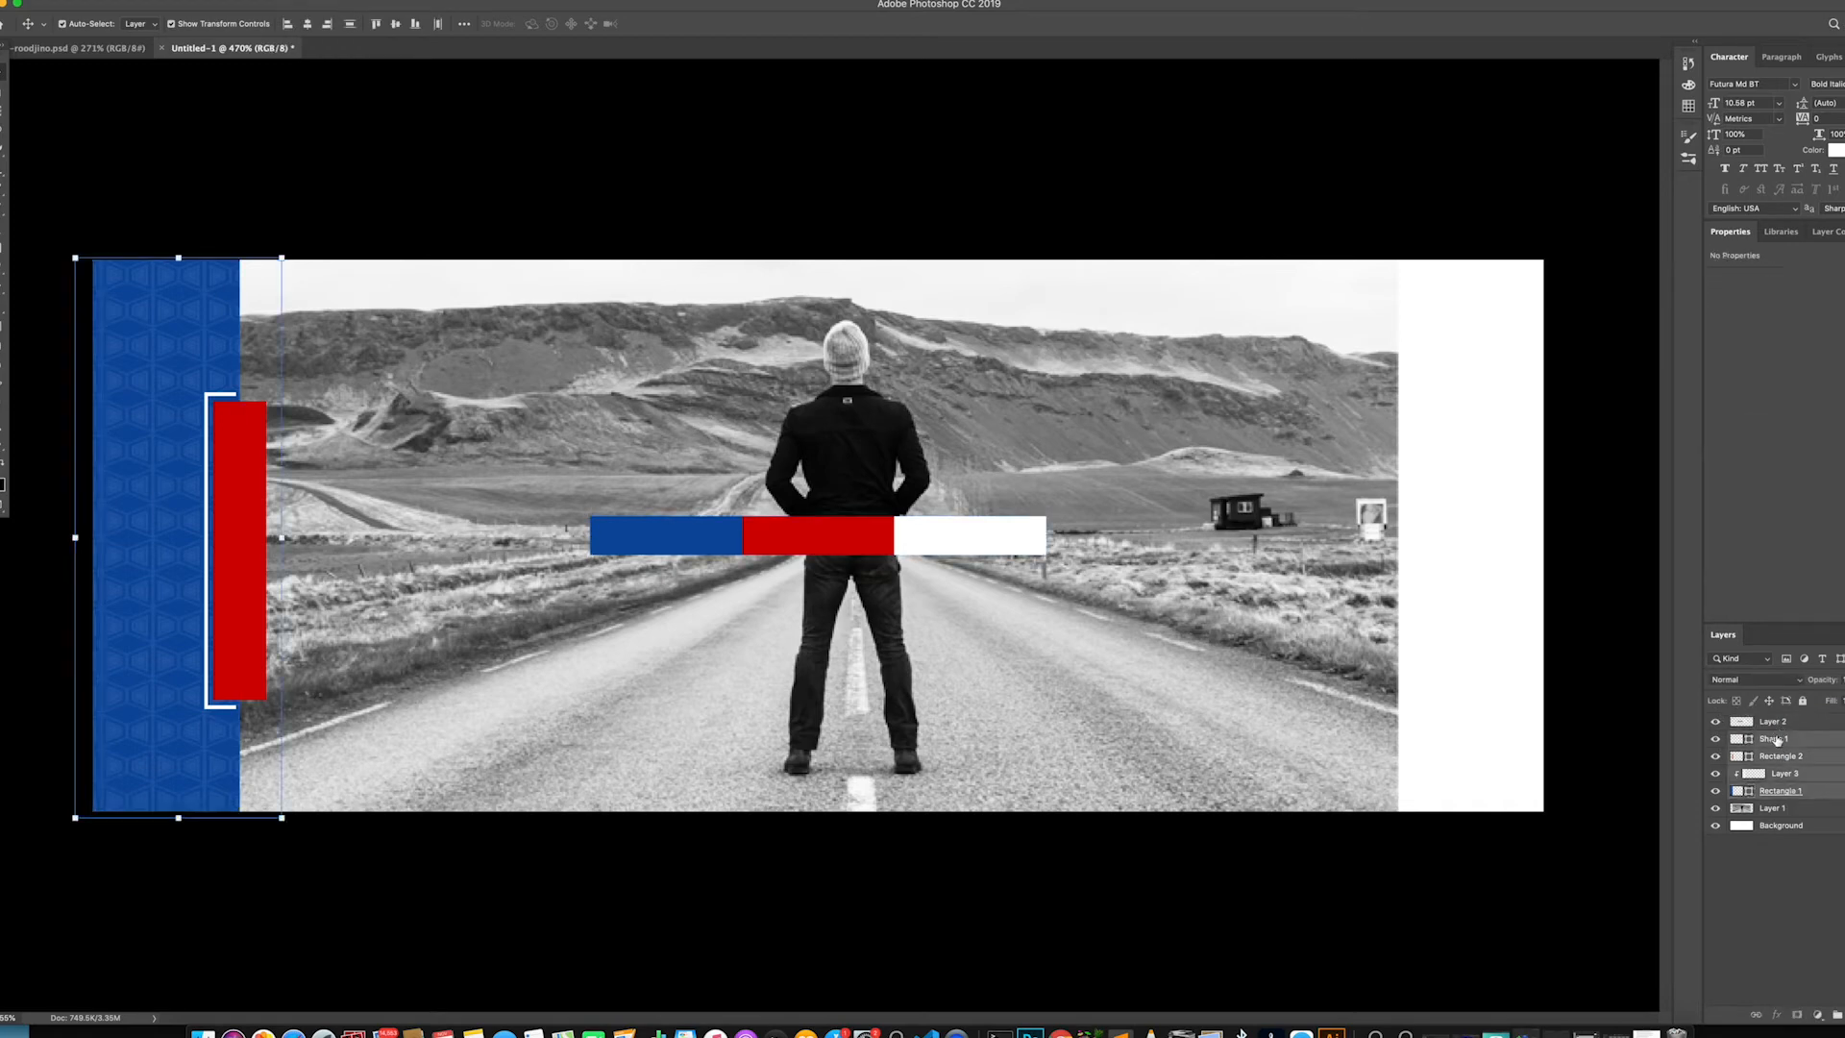
left_click_drag(177, 538, 1476, 590)
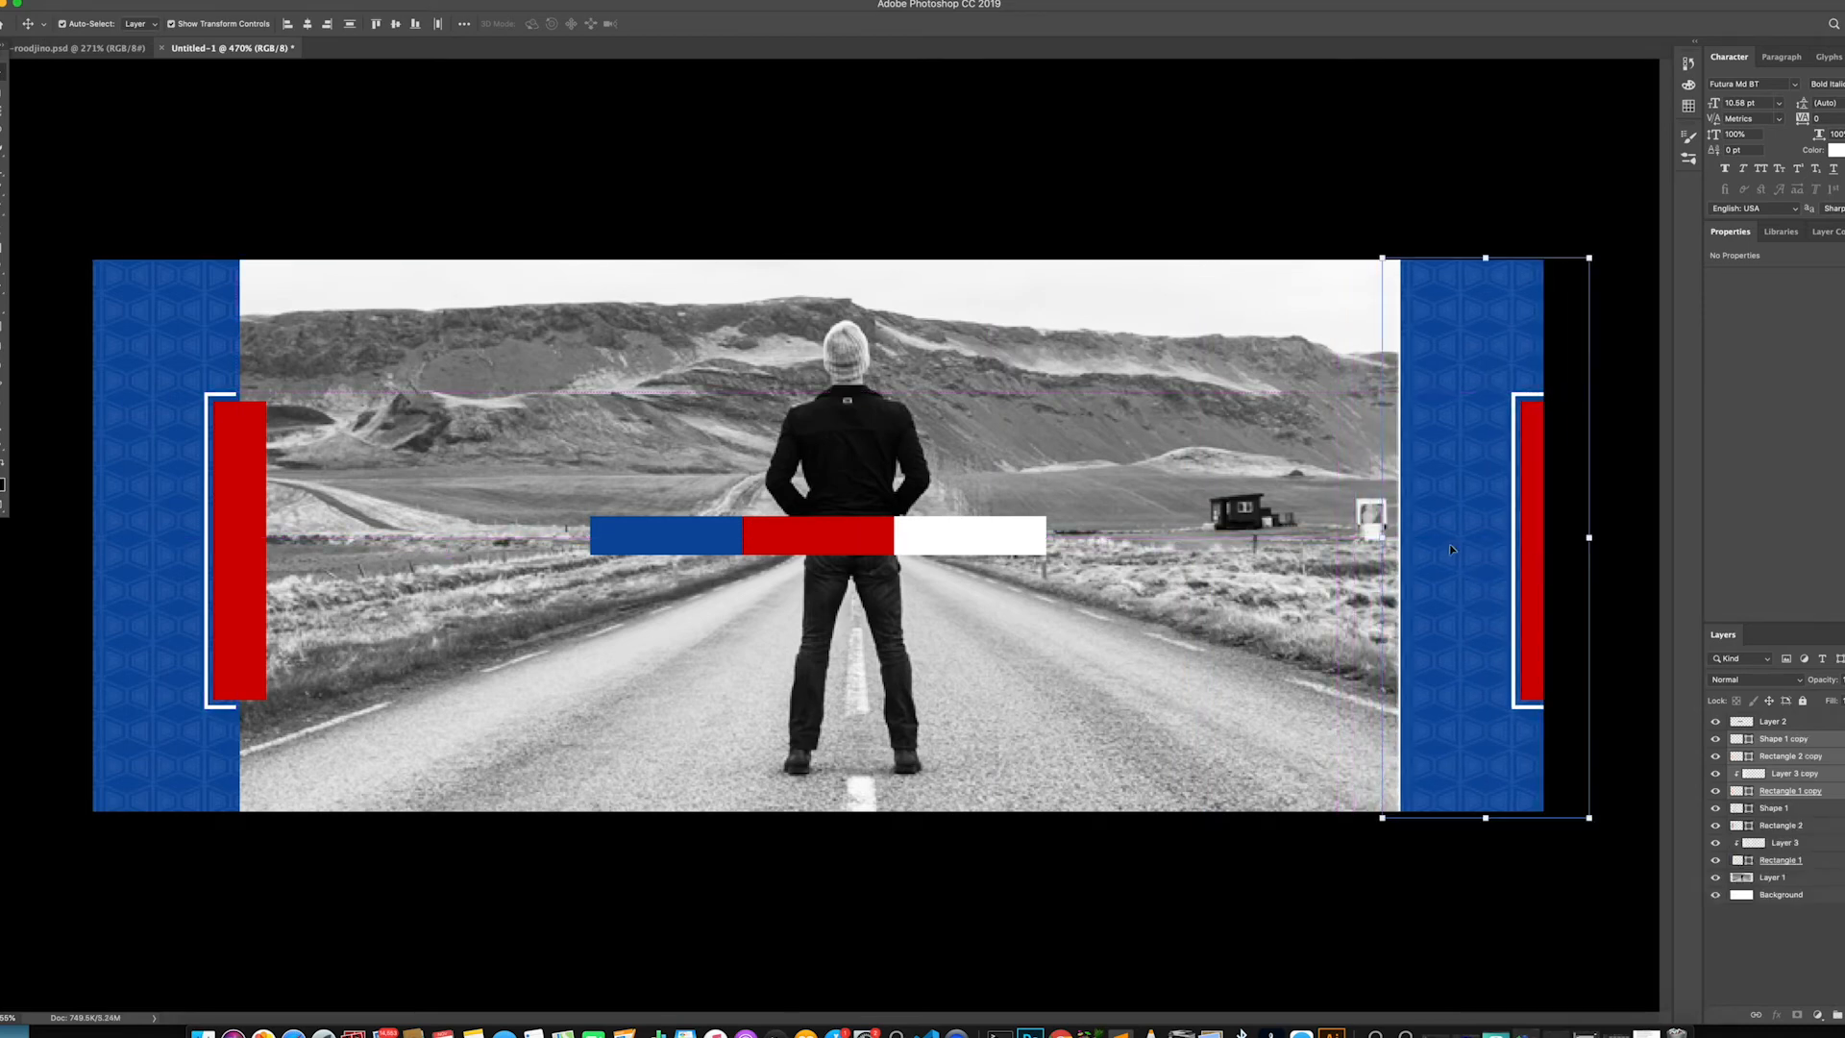
key("Left")
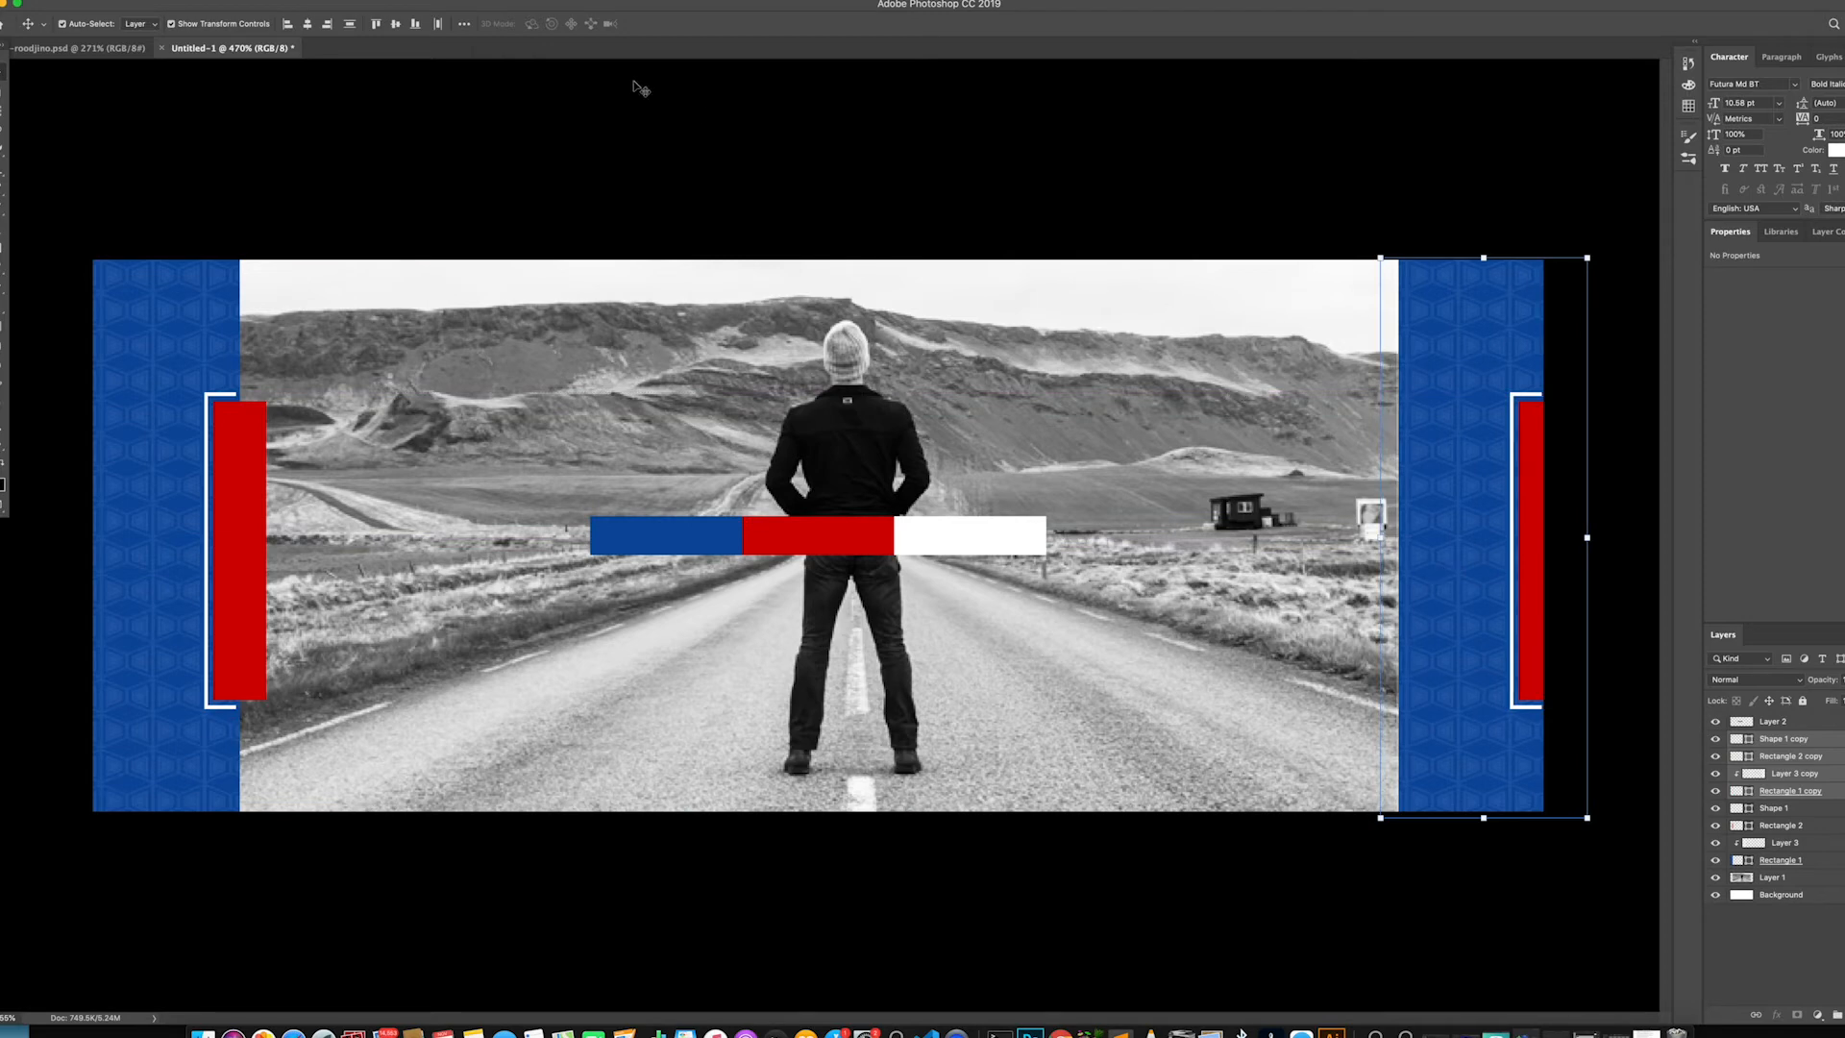
Flip the duplicated side strip horizontally and align its wide rectangle flush with the cover's outer edge
left_click(193, 3)
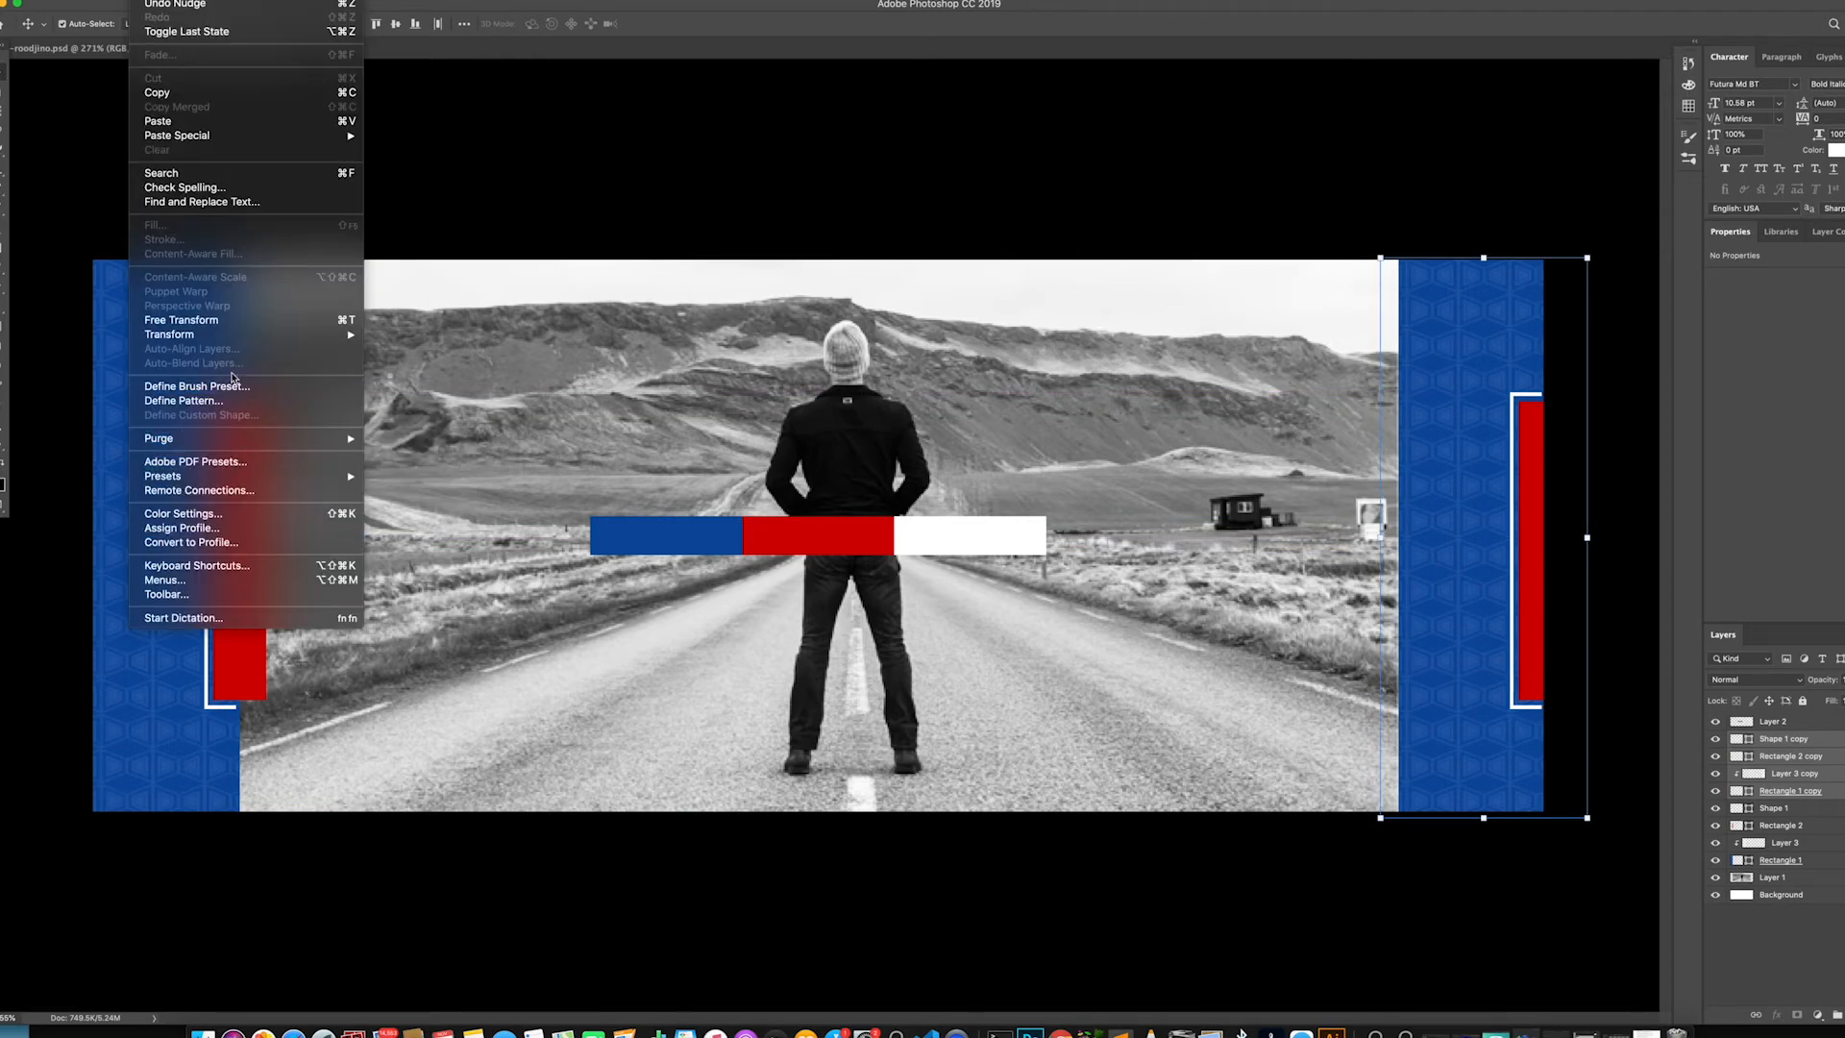
mouse_move(235, 335)
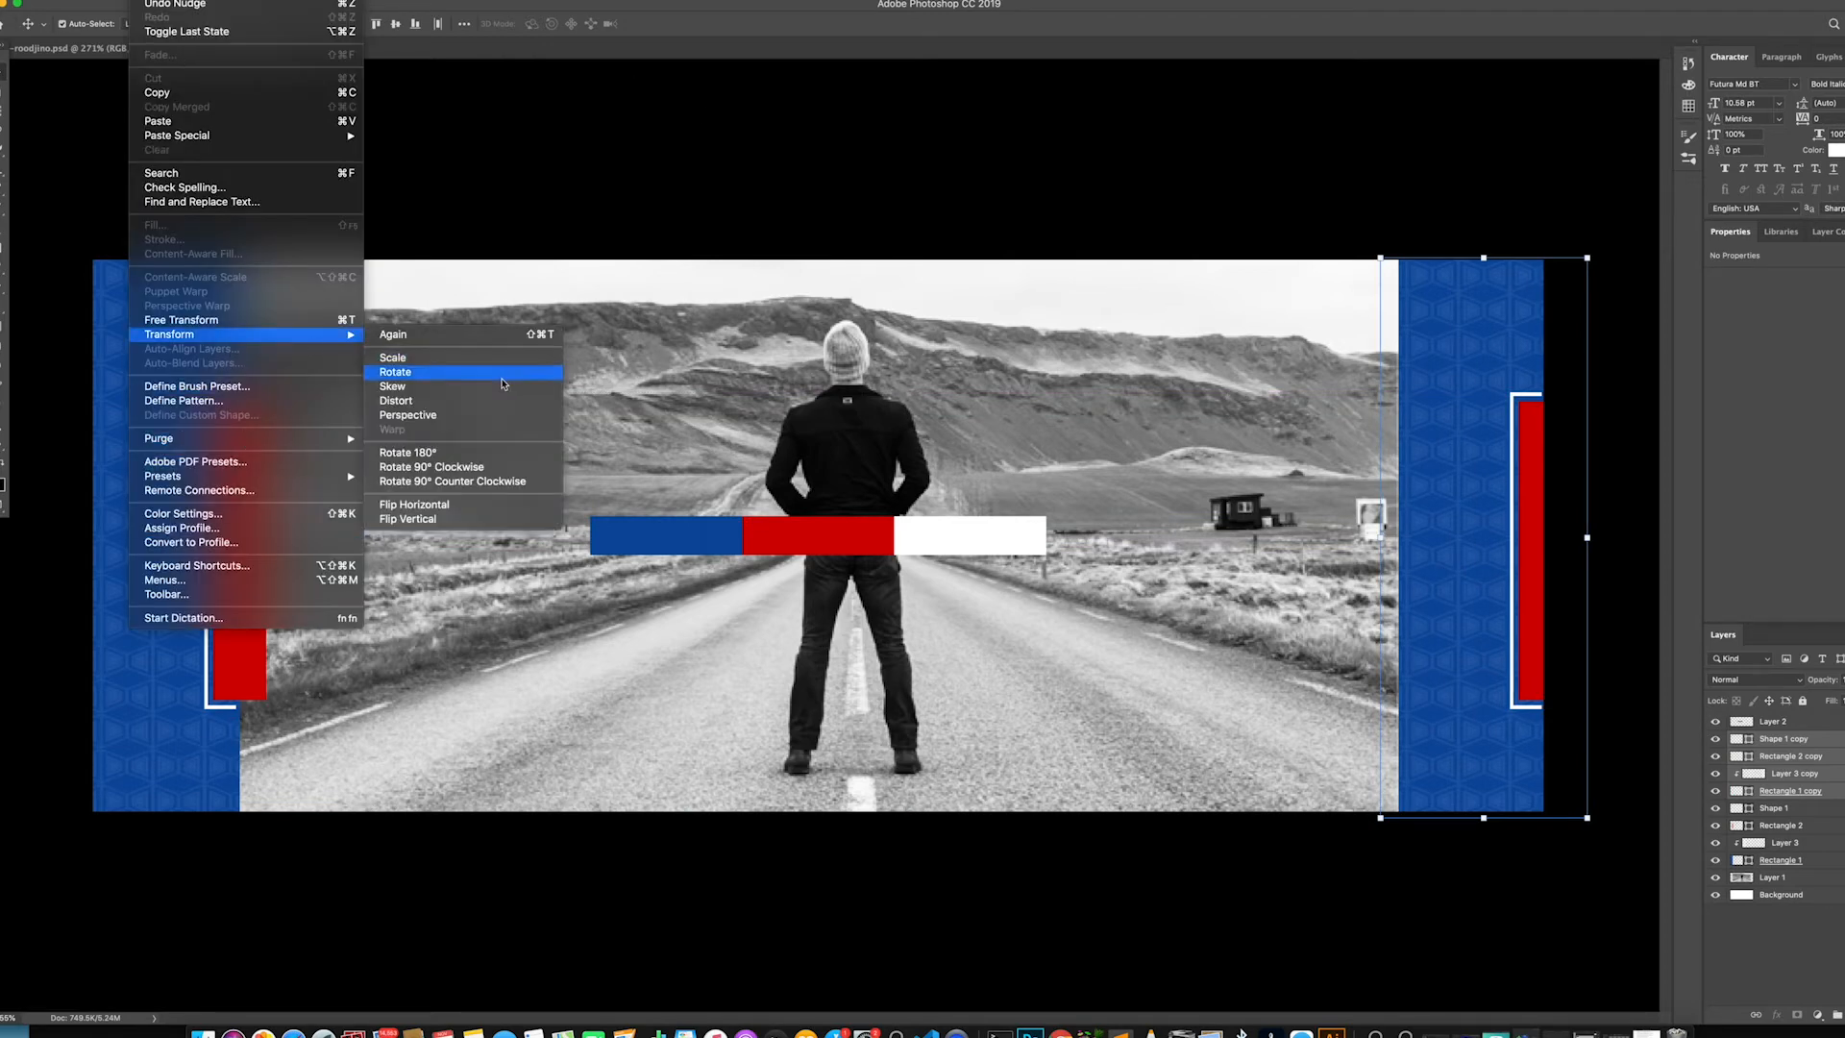
left_click(441, 511)
left_click_drag(1501, 492, 1477, 496)
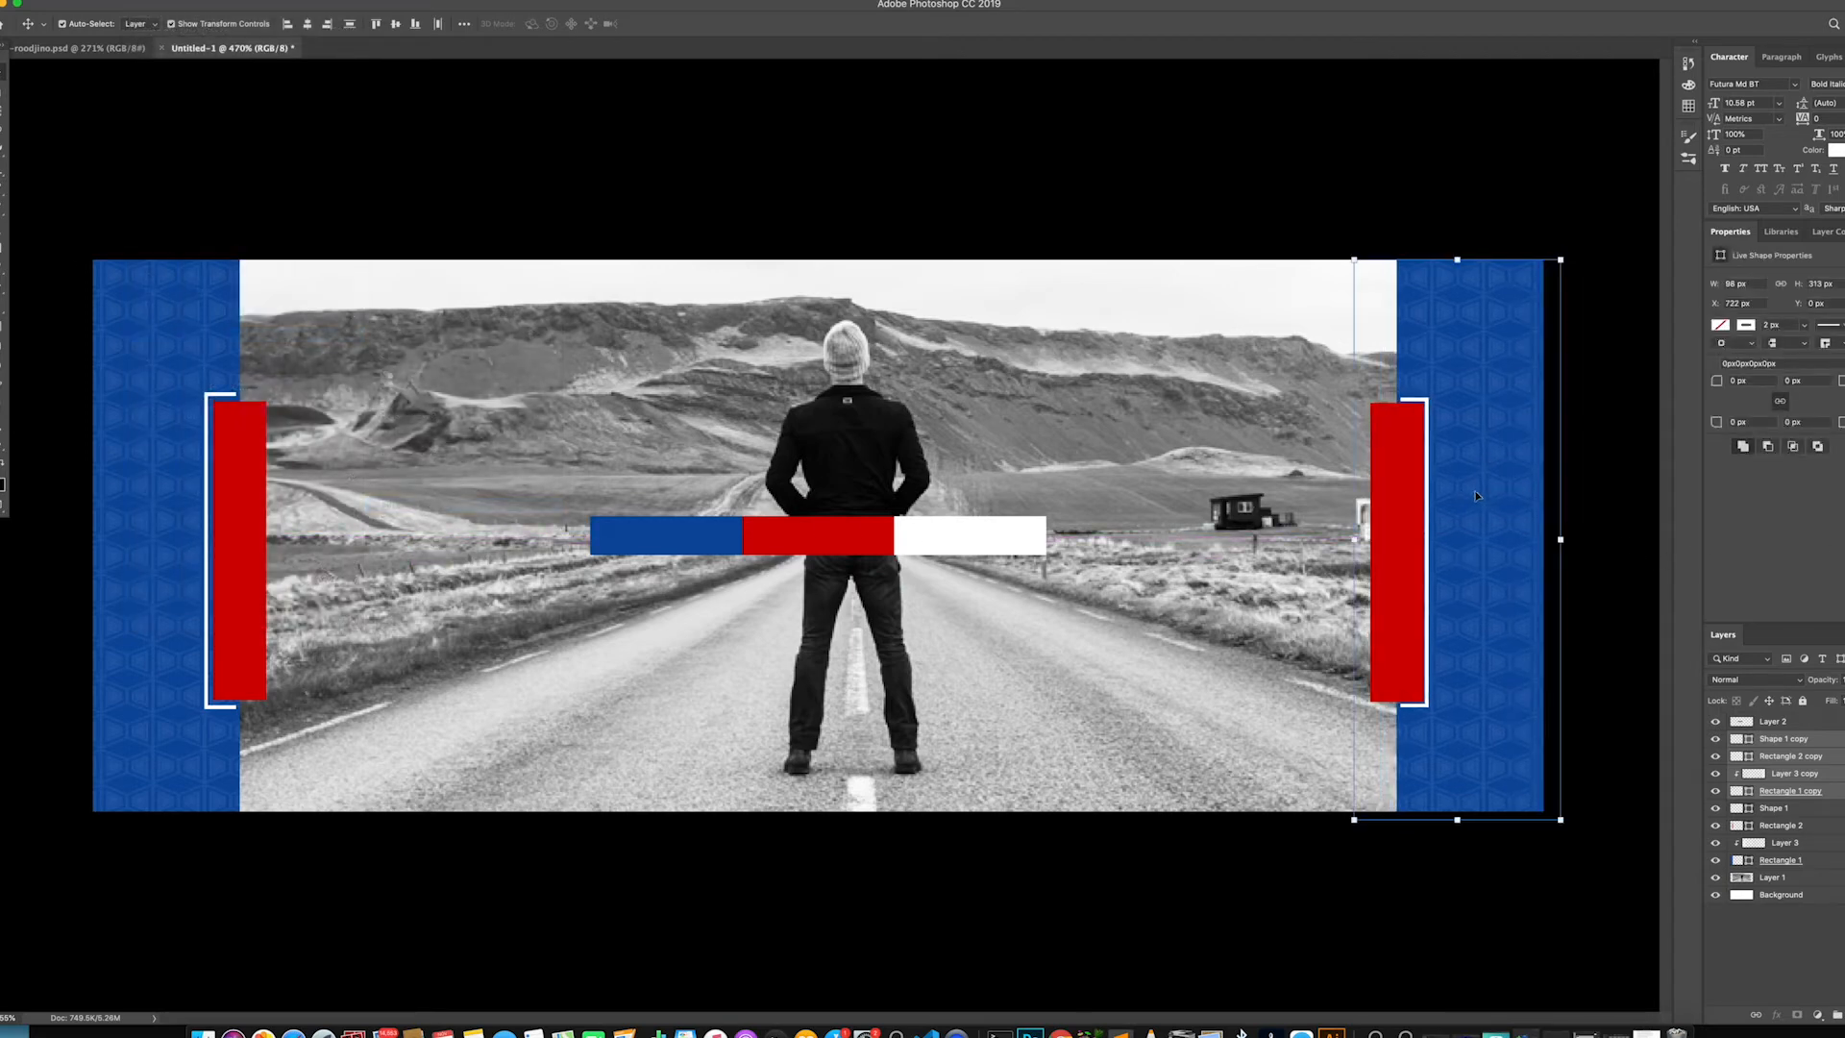
left_click(562, 162)
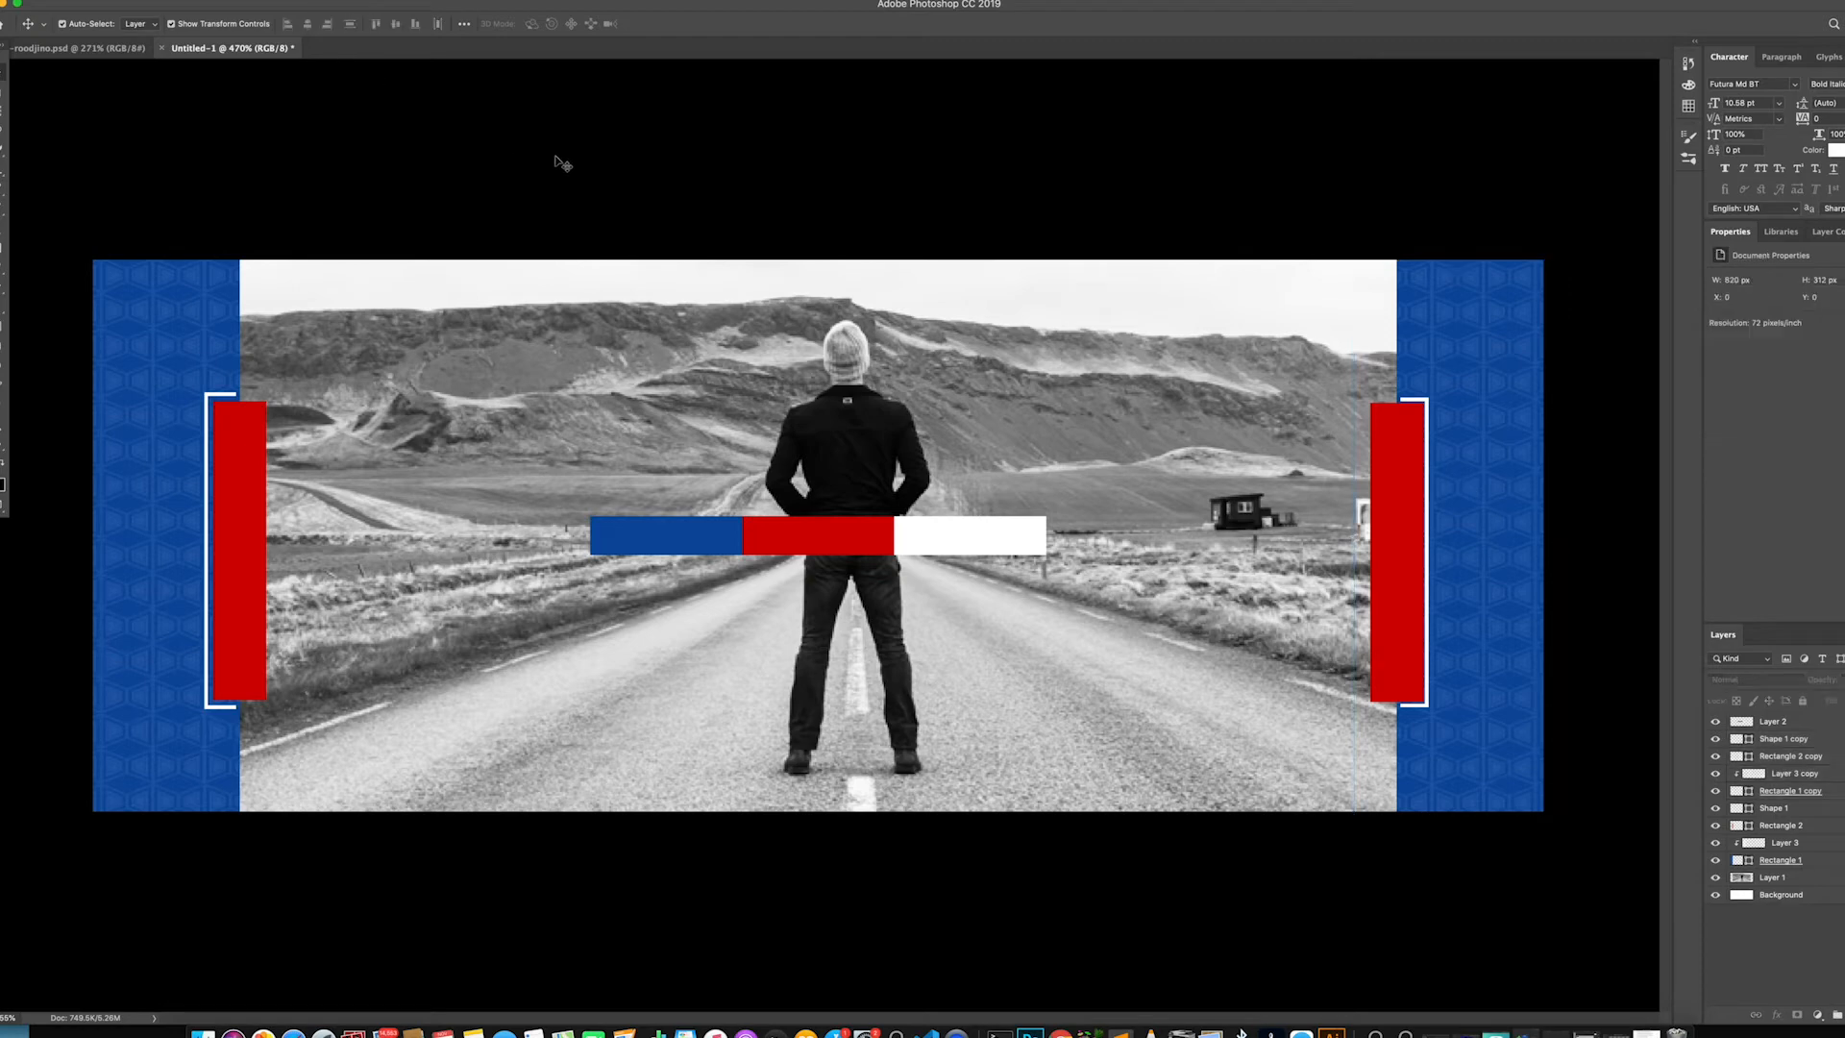
Swap the colours of the duplicated side strip: fill its wide rectangle with brand red and its small bar with brand blue
left_click(1459, 649)
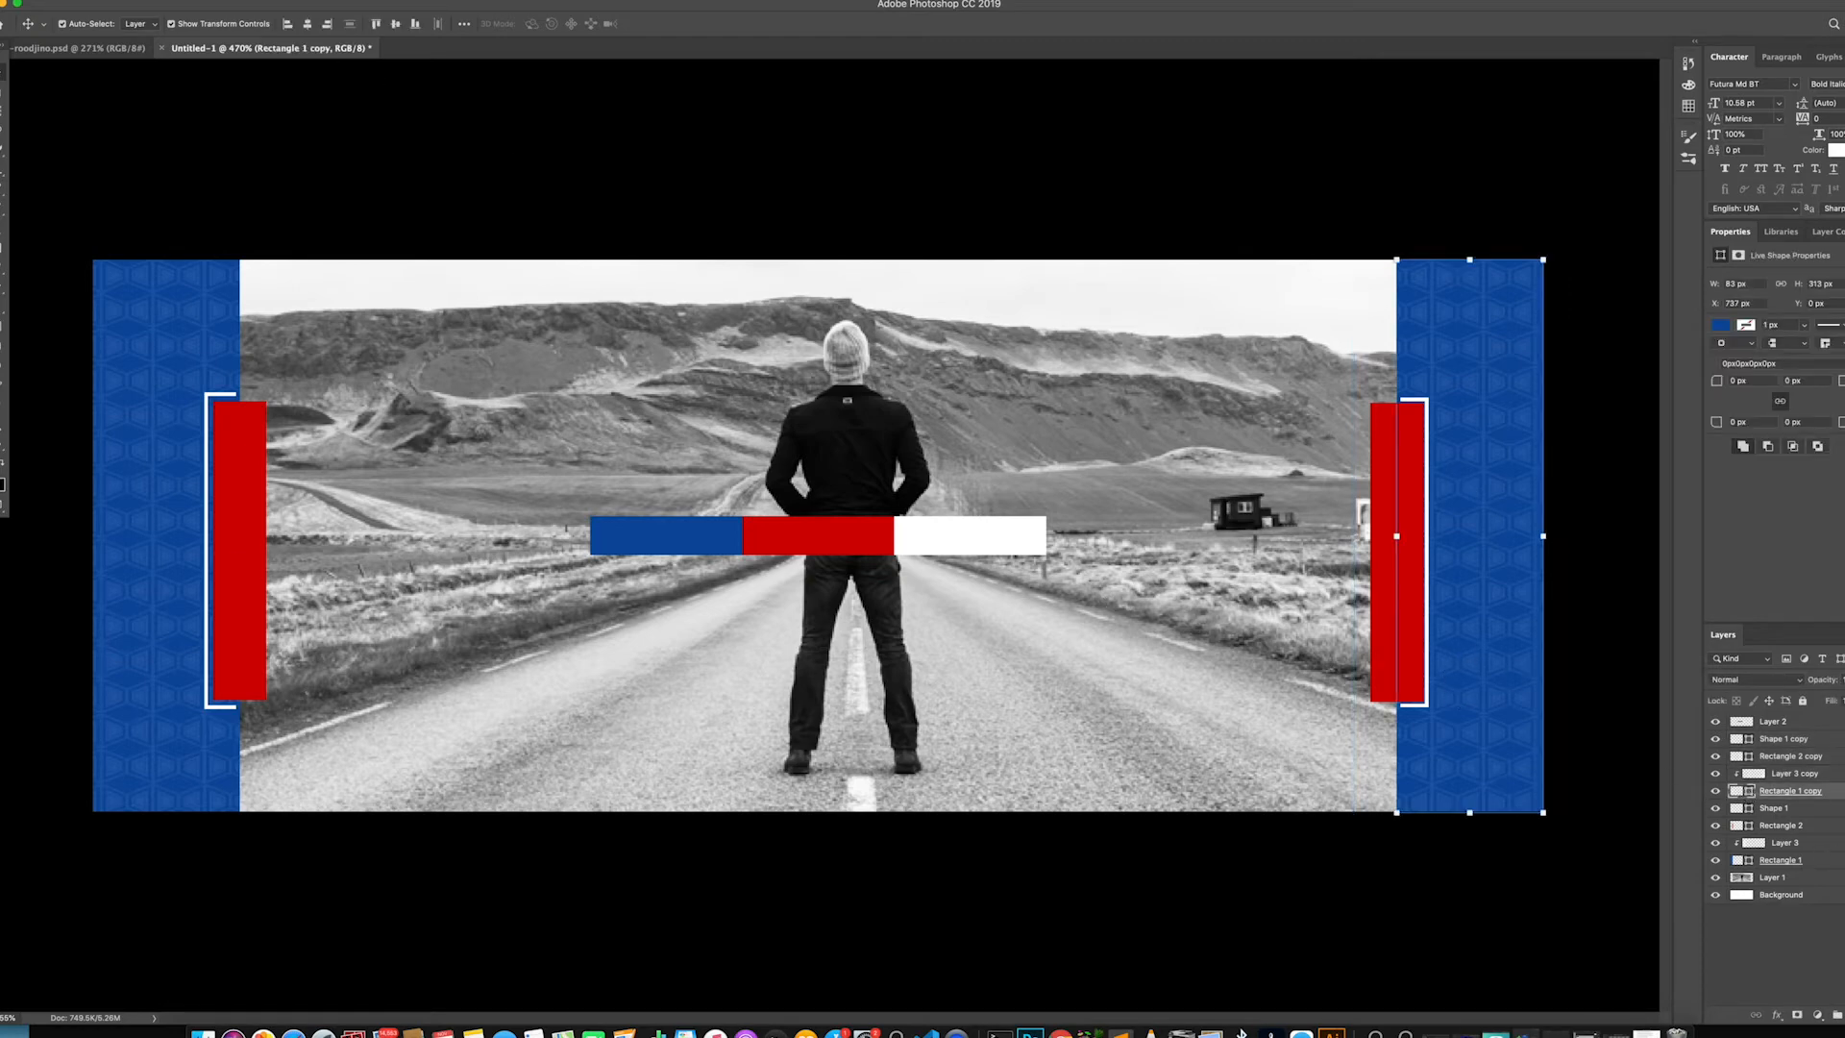
left_click(5, 343)
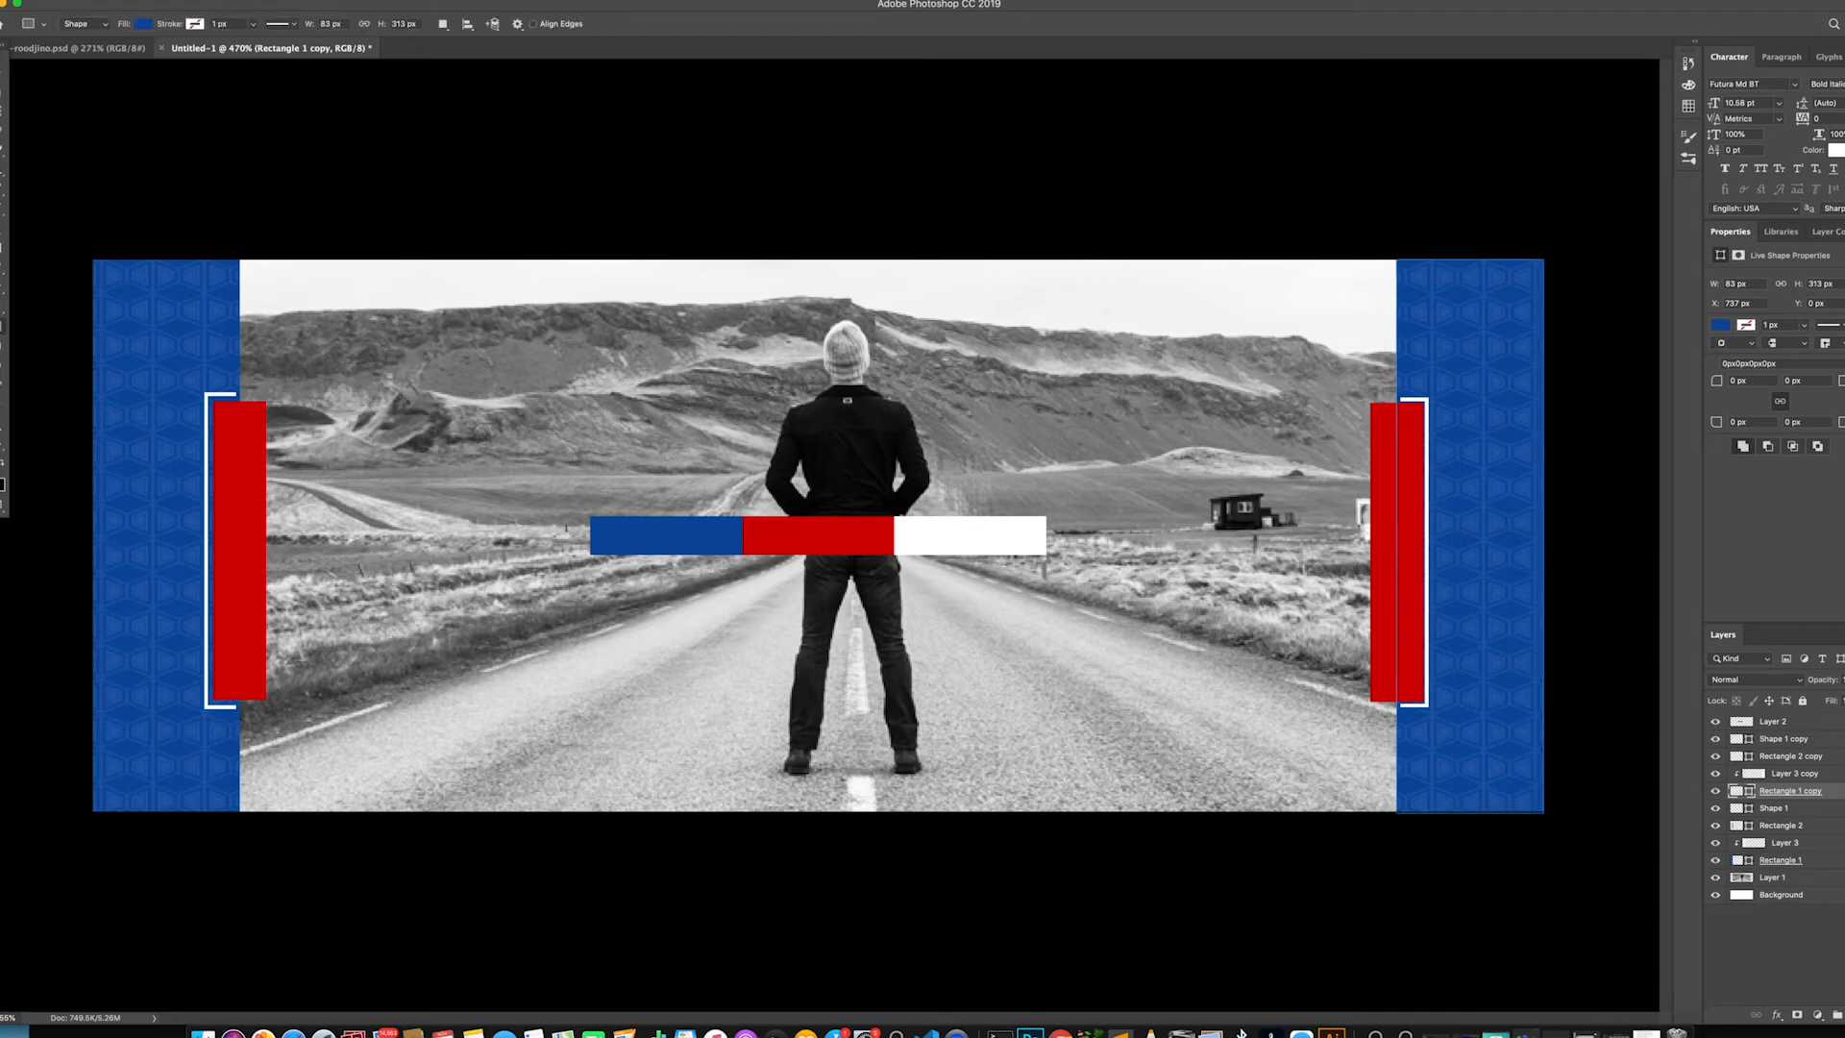
left_click(143, 24)
left_click(80, 103)
left_click(5, 74)
left_click(1413, 466)
key("u")
left_click(143, 24)
left_click(89, 103)
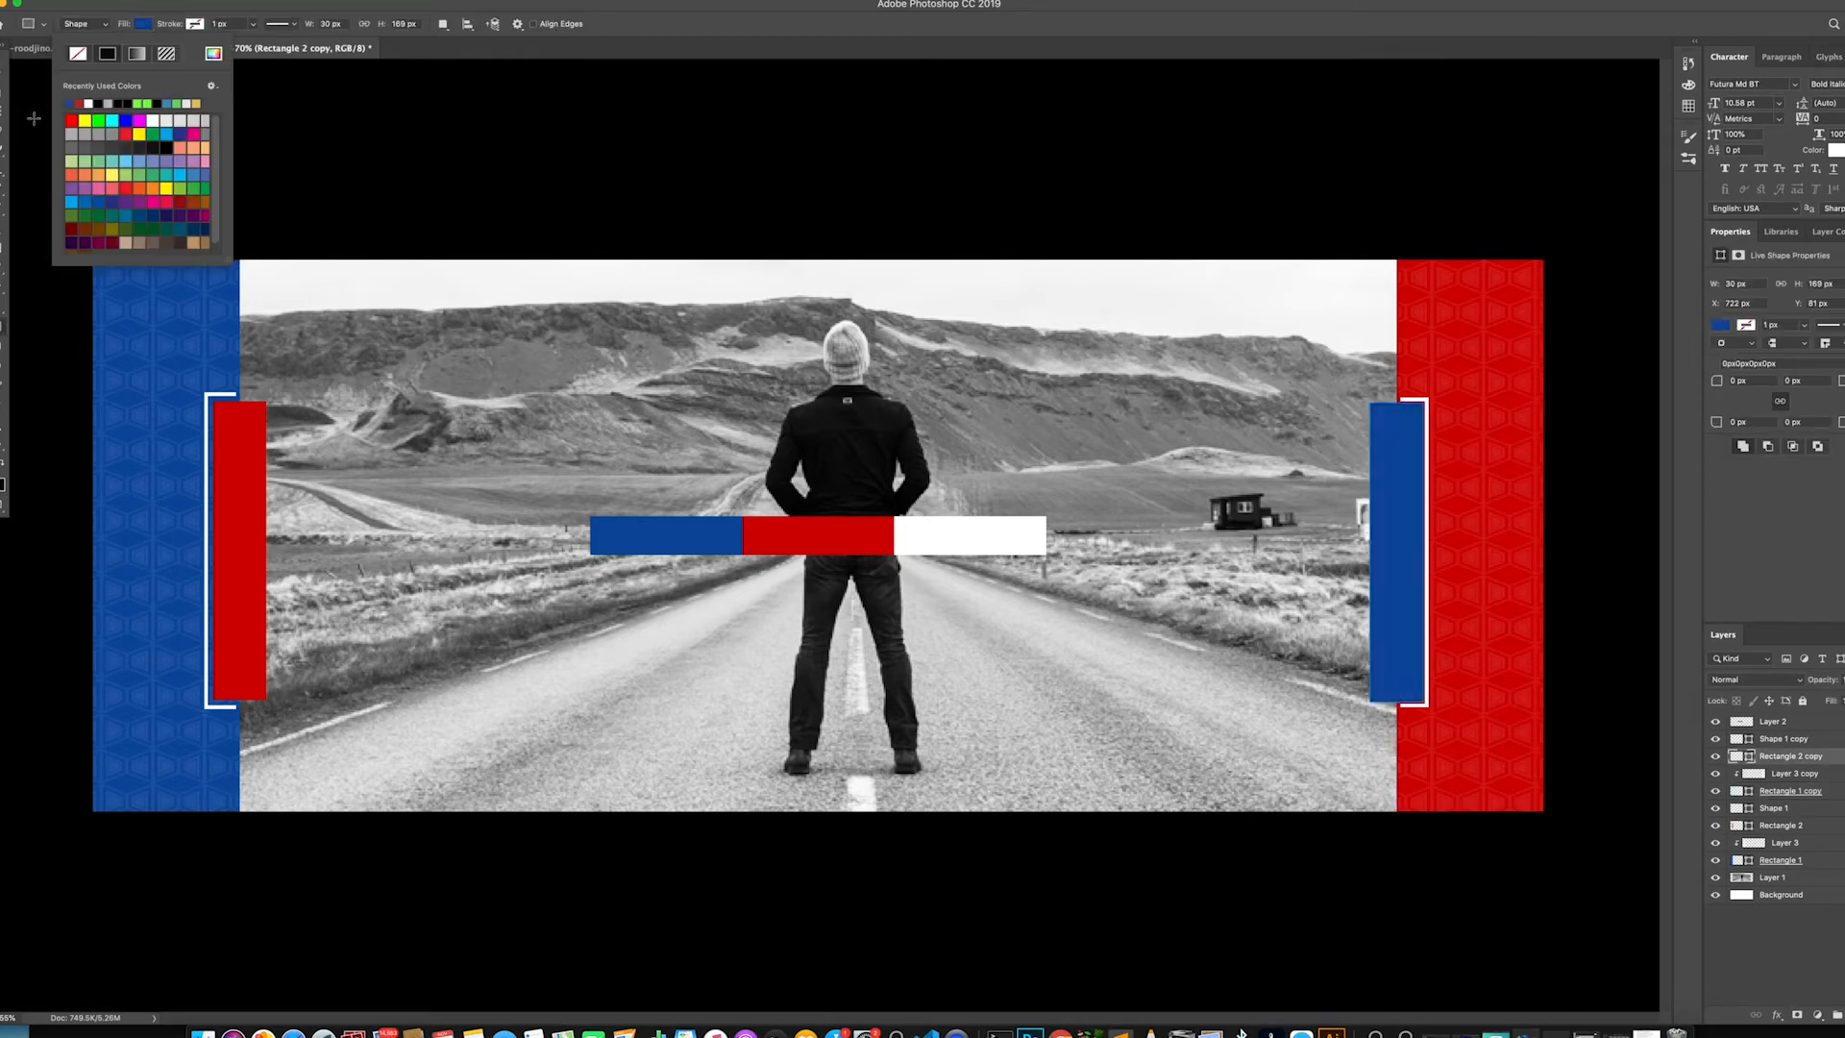
key("v")
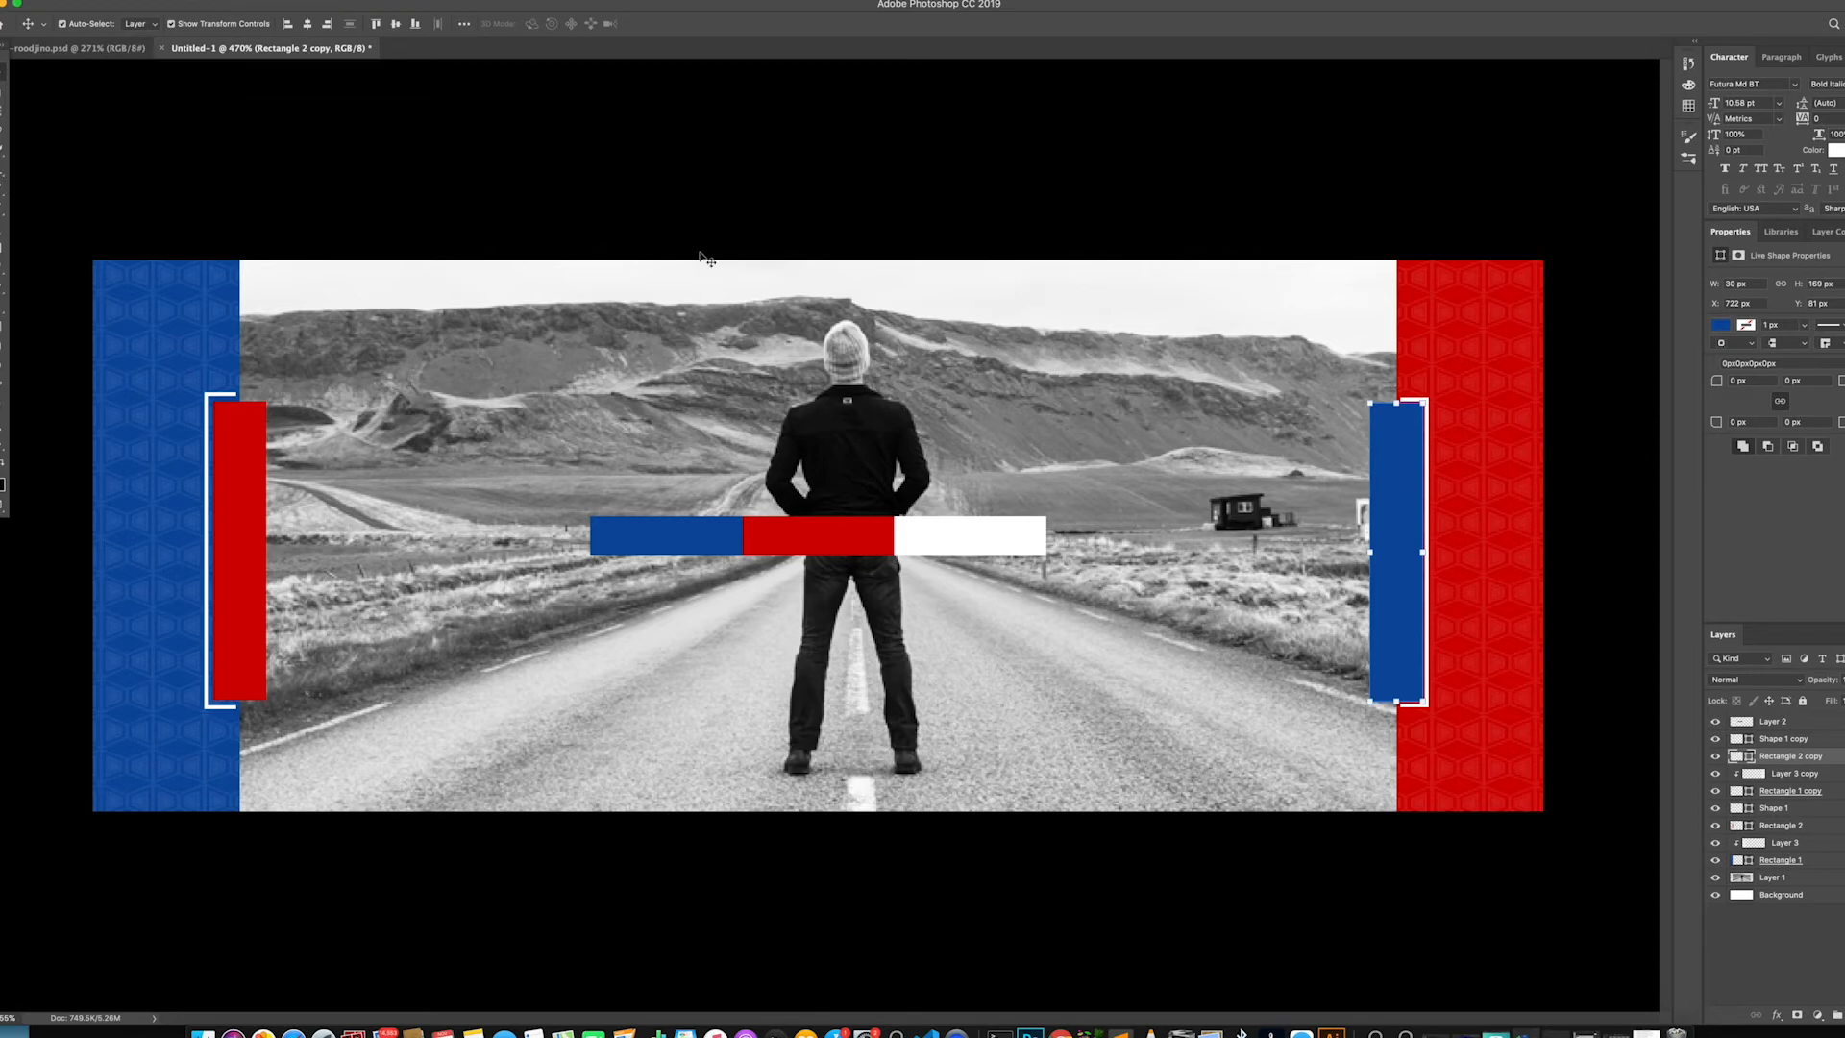
left_click(899, 191)
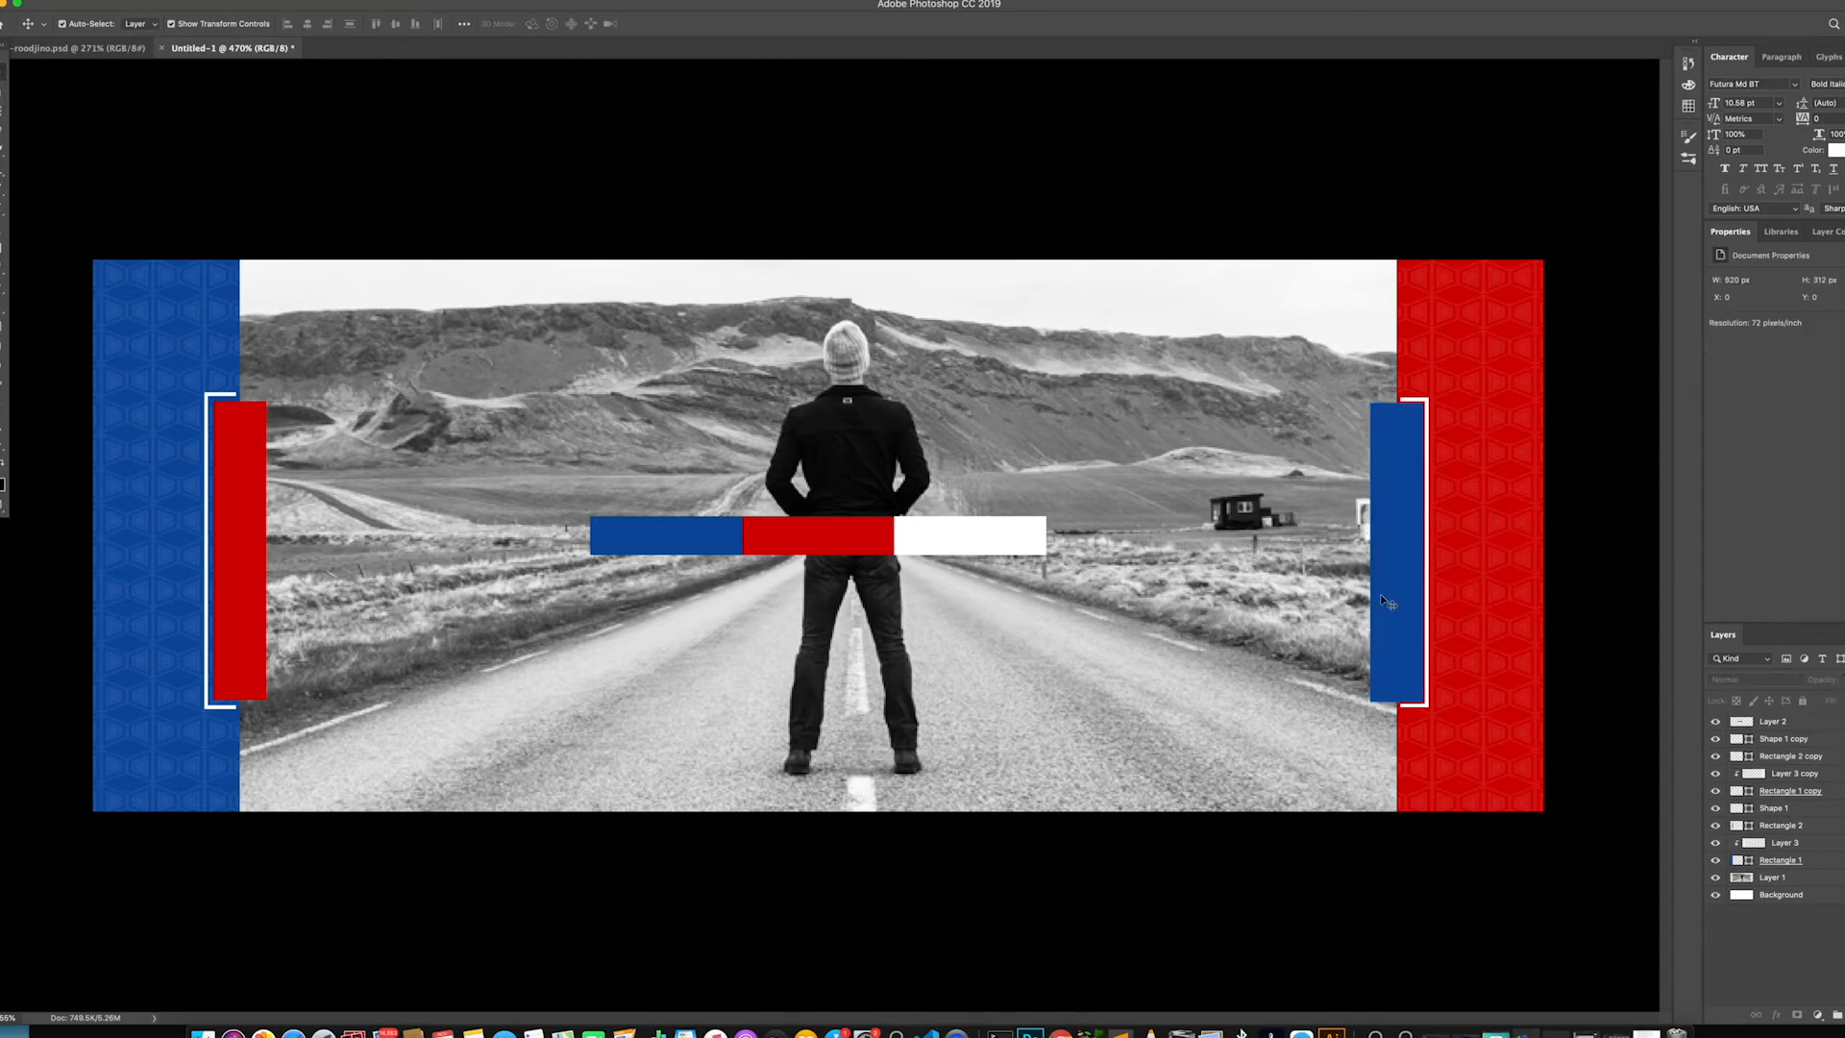
Nudge the white bracket beside the blue bar slightly outward to widen the gap between them
scroll(1432, 557, "up", 5)
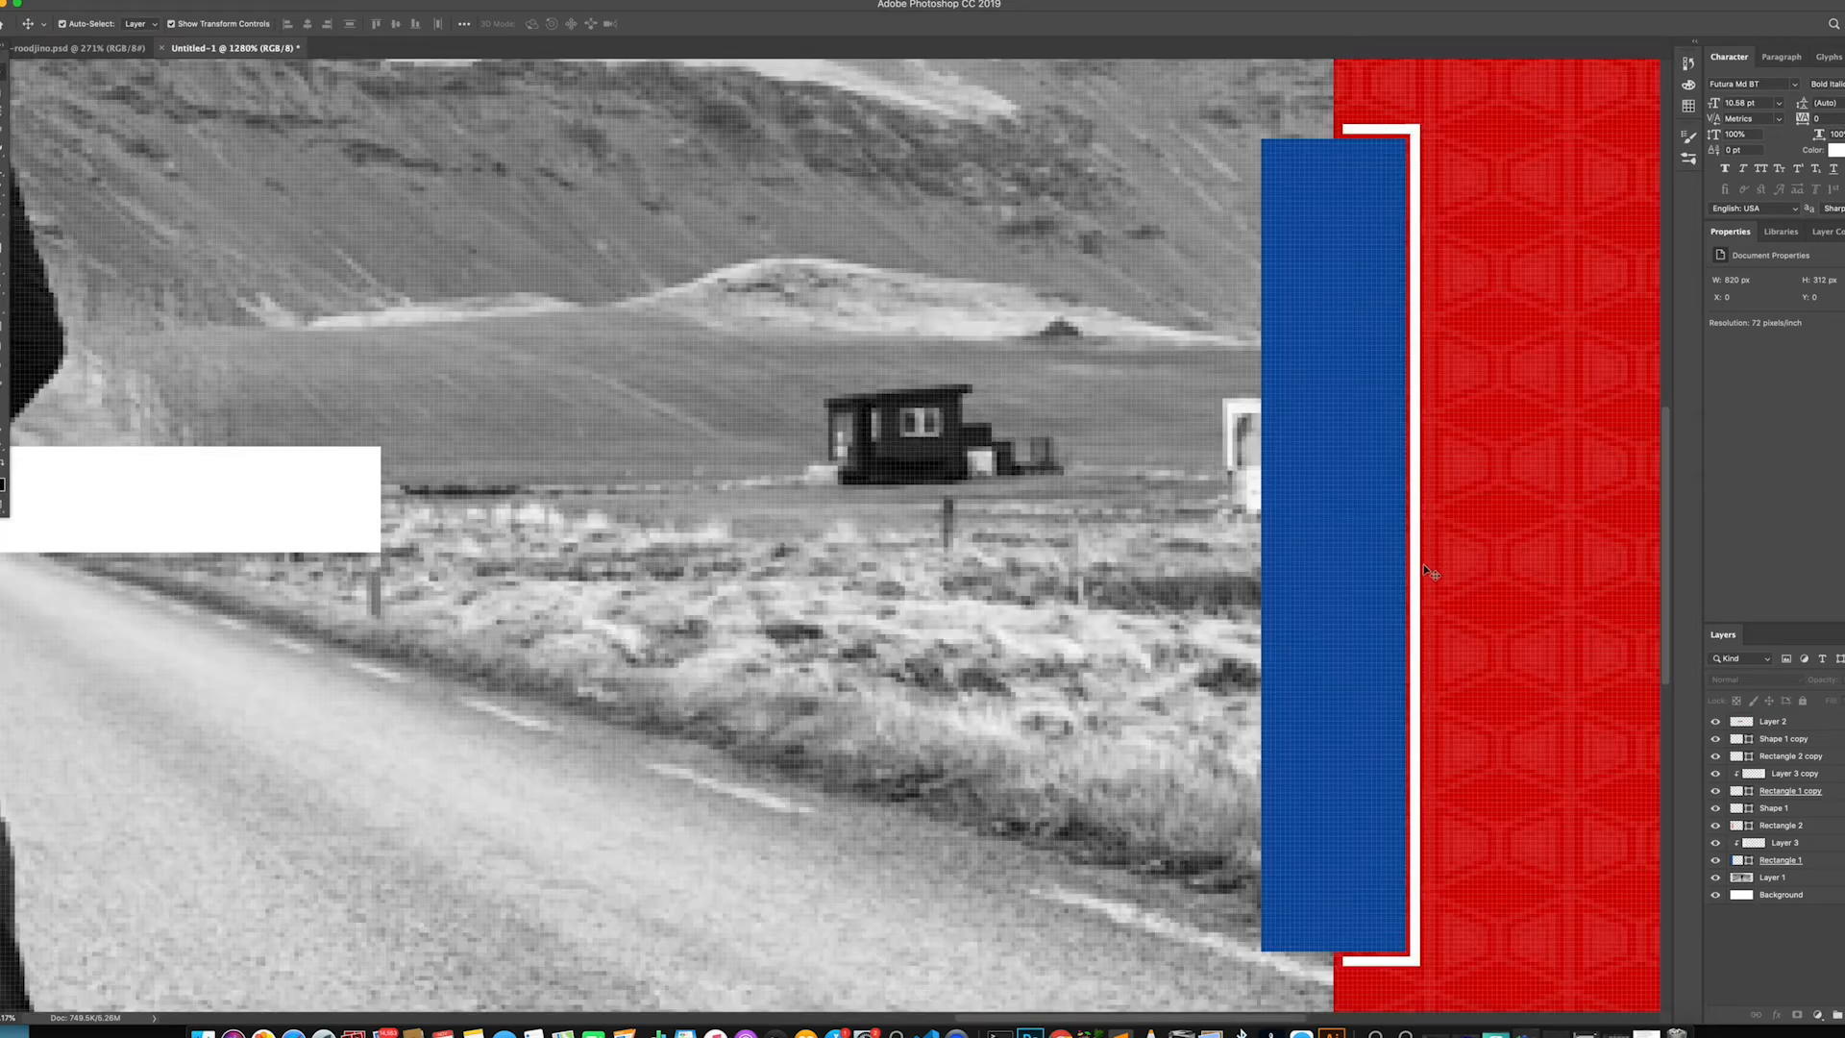
left_click(1419, 571)
key("Right")
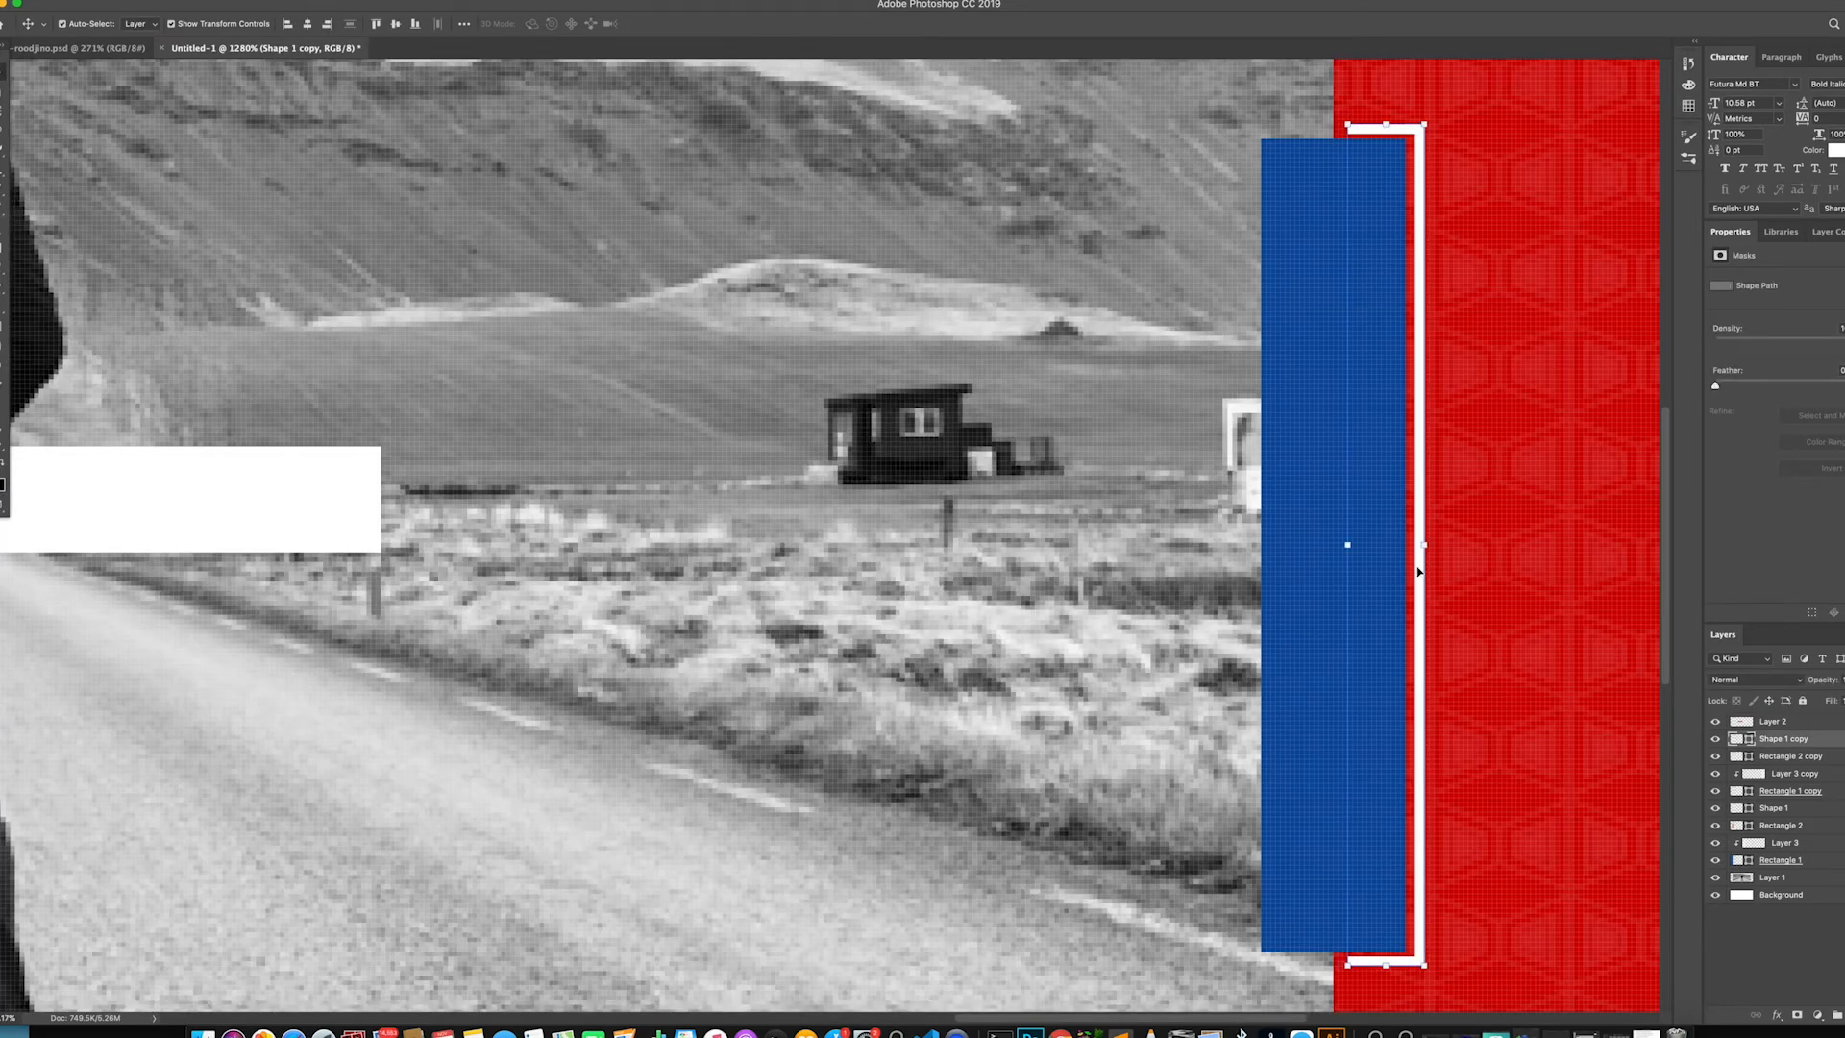
scroll(1419, 571, "down", 10)
left_click(906, 770)
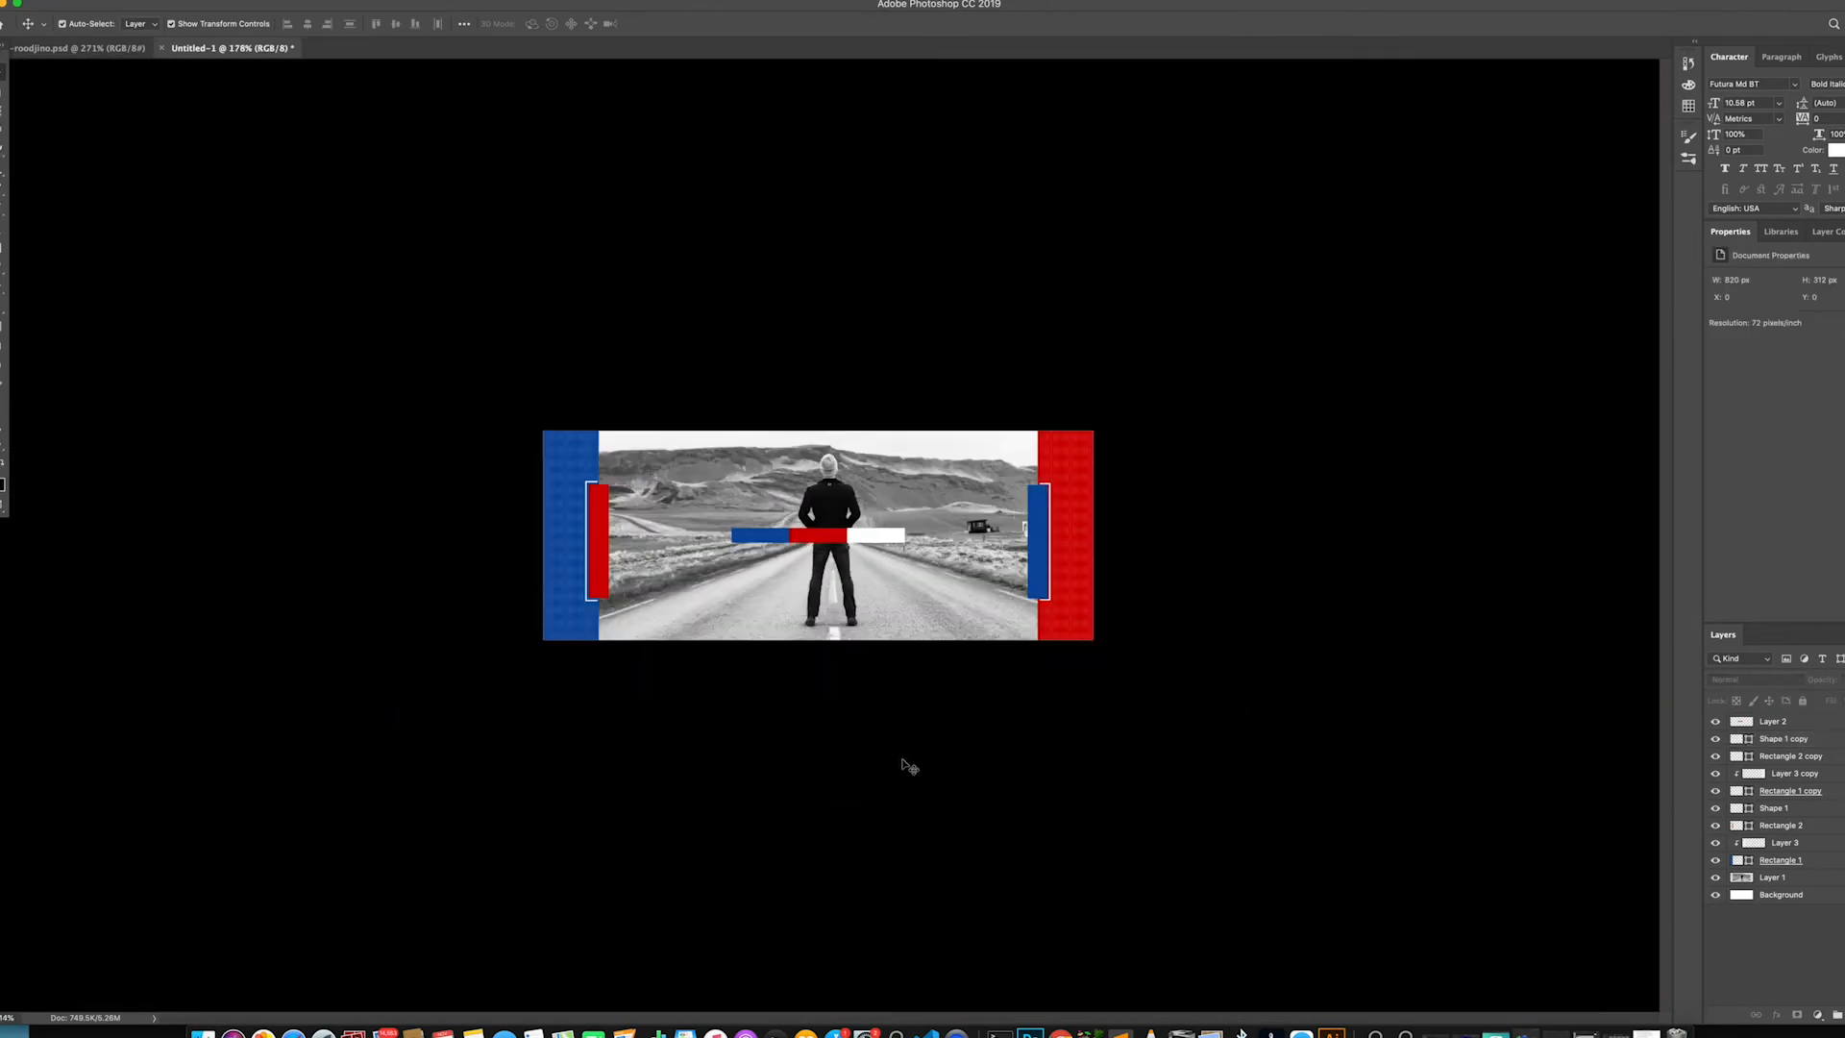
Delete the blue, red and white colour-swatch strip from the middle of the cover
scroll(797, 563, "up", 3)
left_click(893, 536)
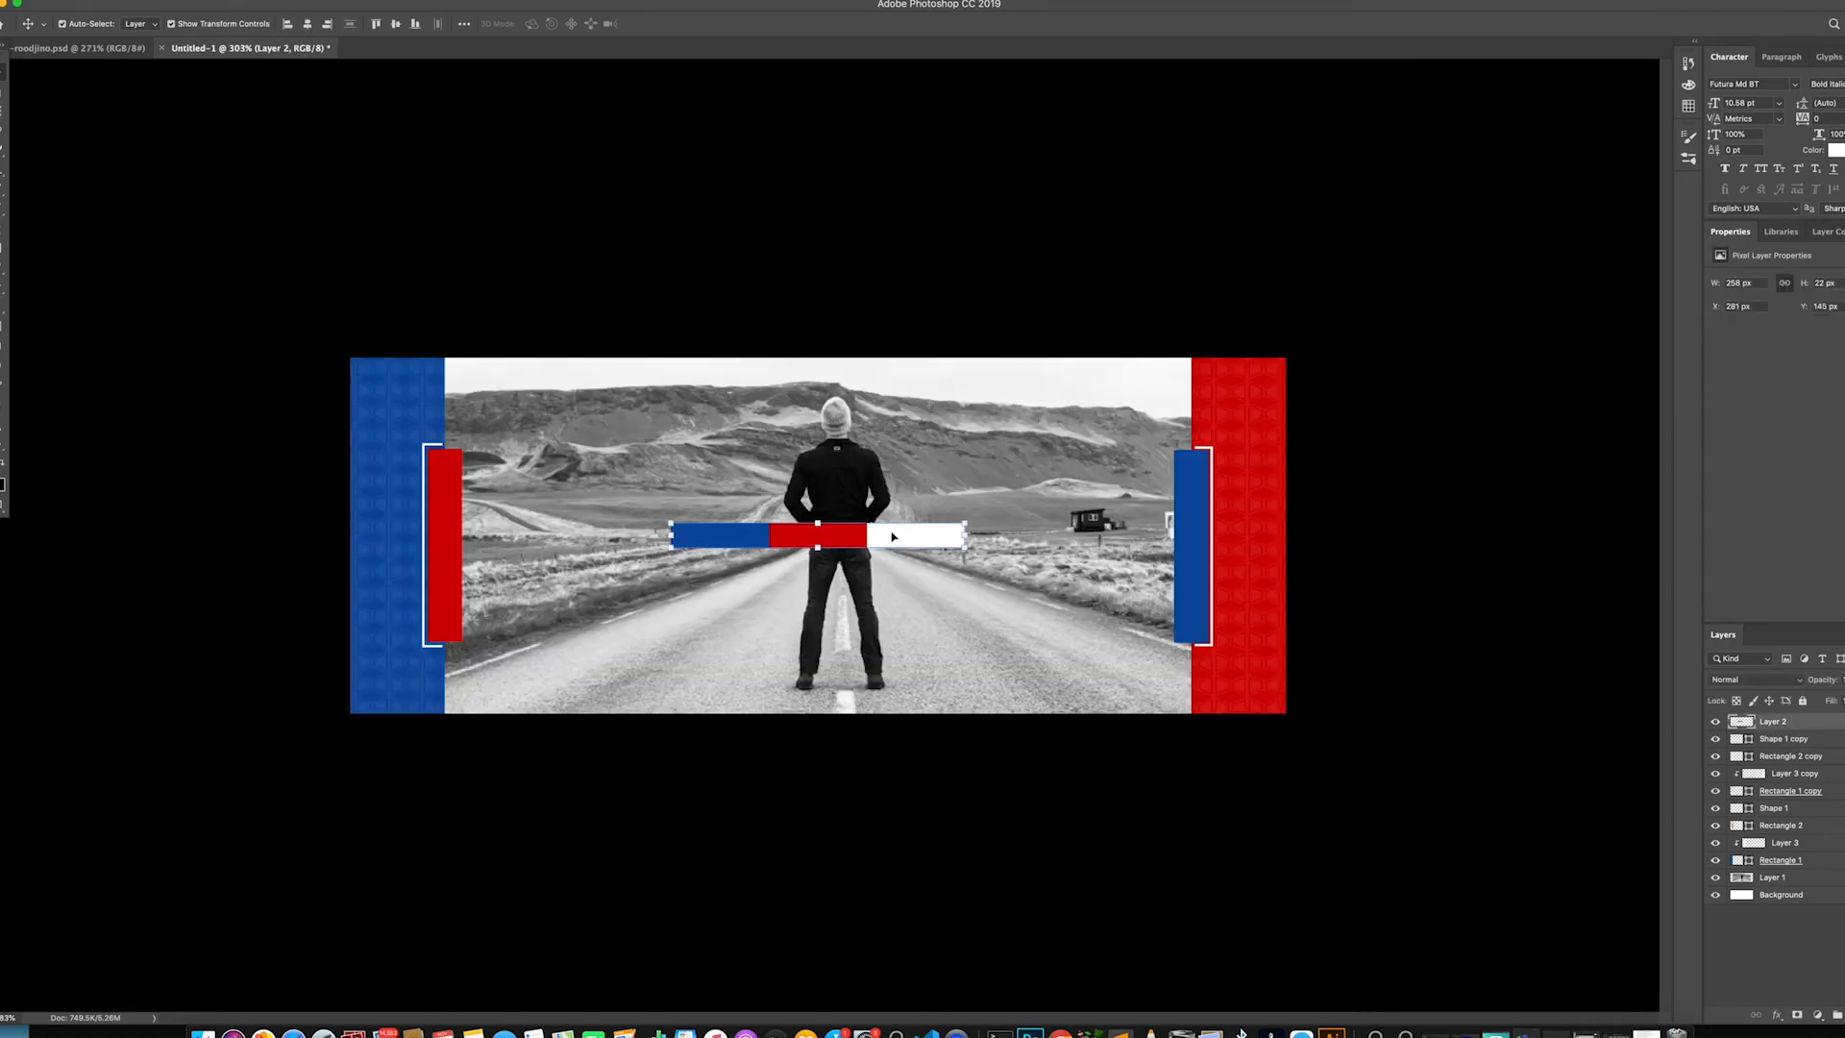
key("Delete")
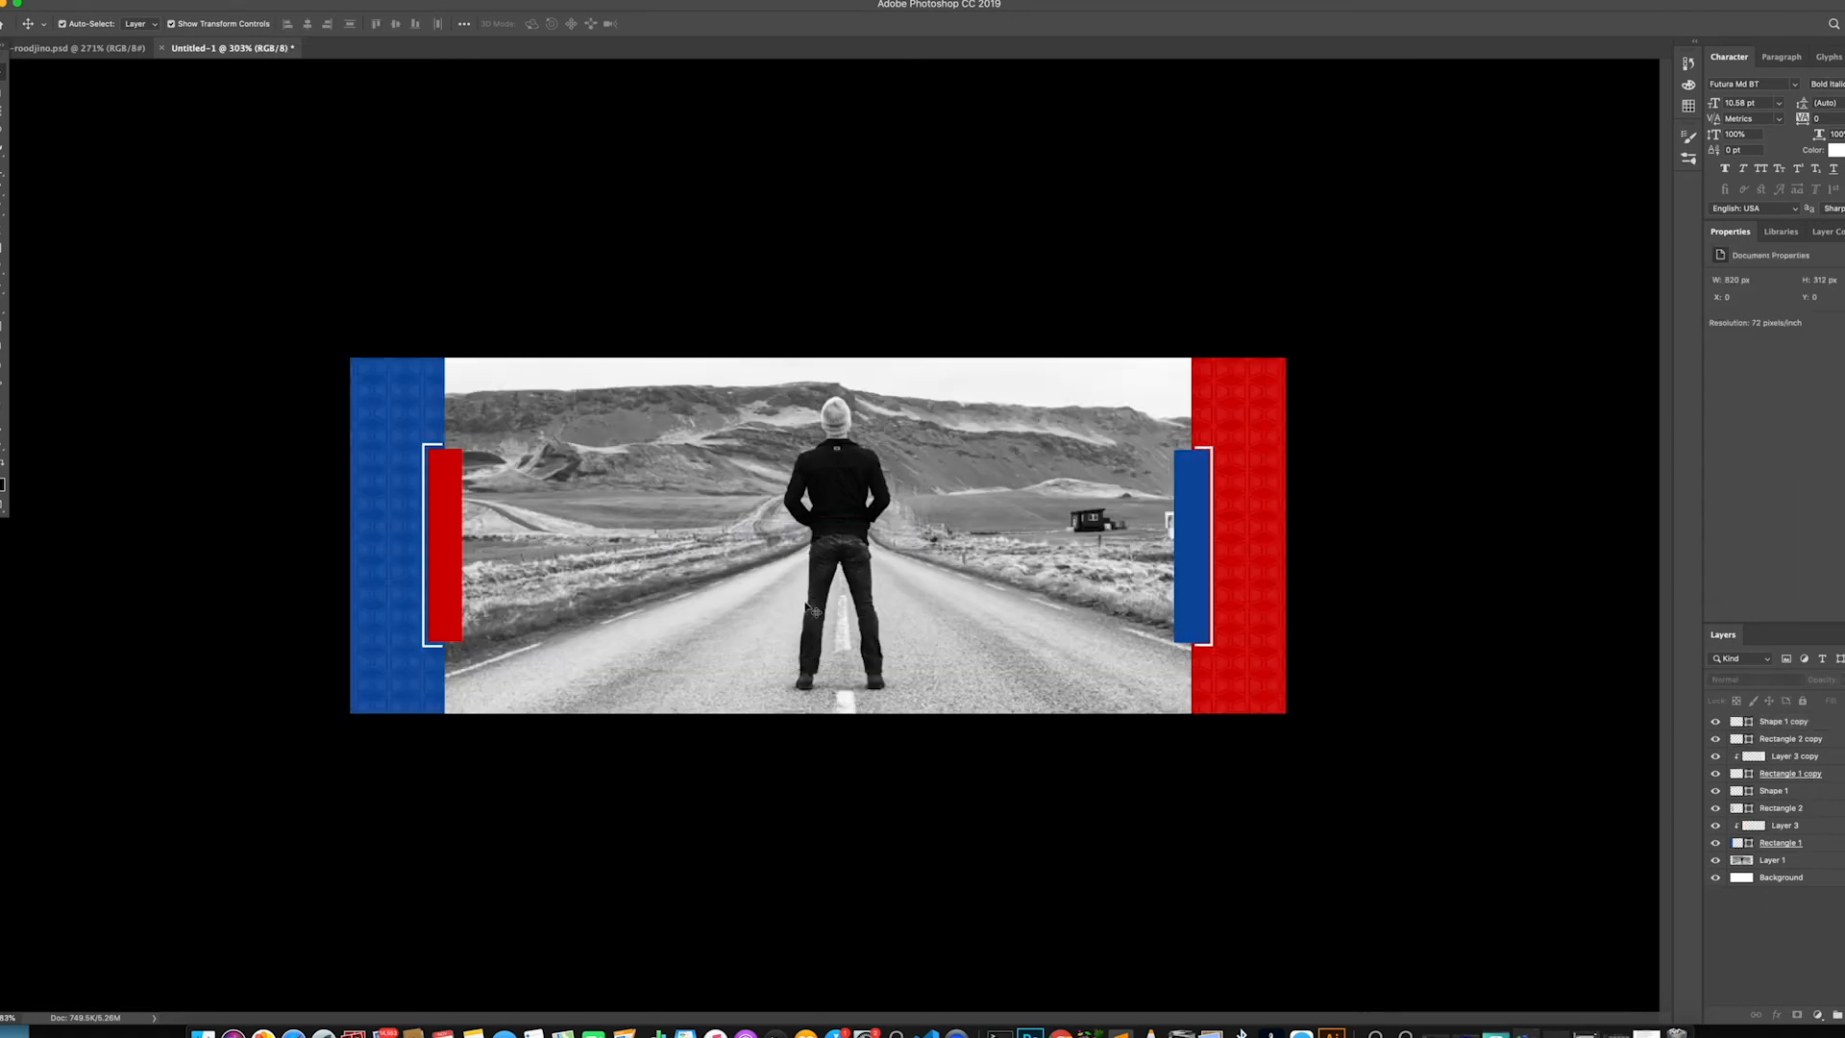
Move the road photo up by about 25 px and deselect it
left_click(1112, 376)
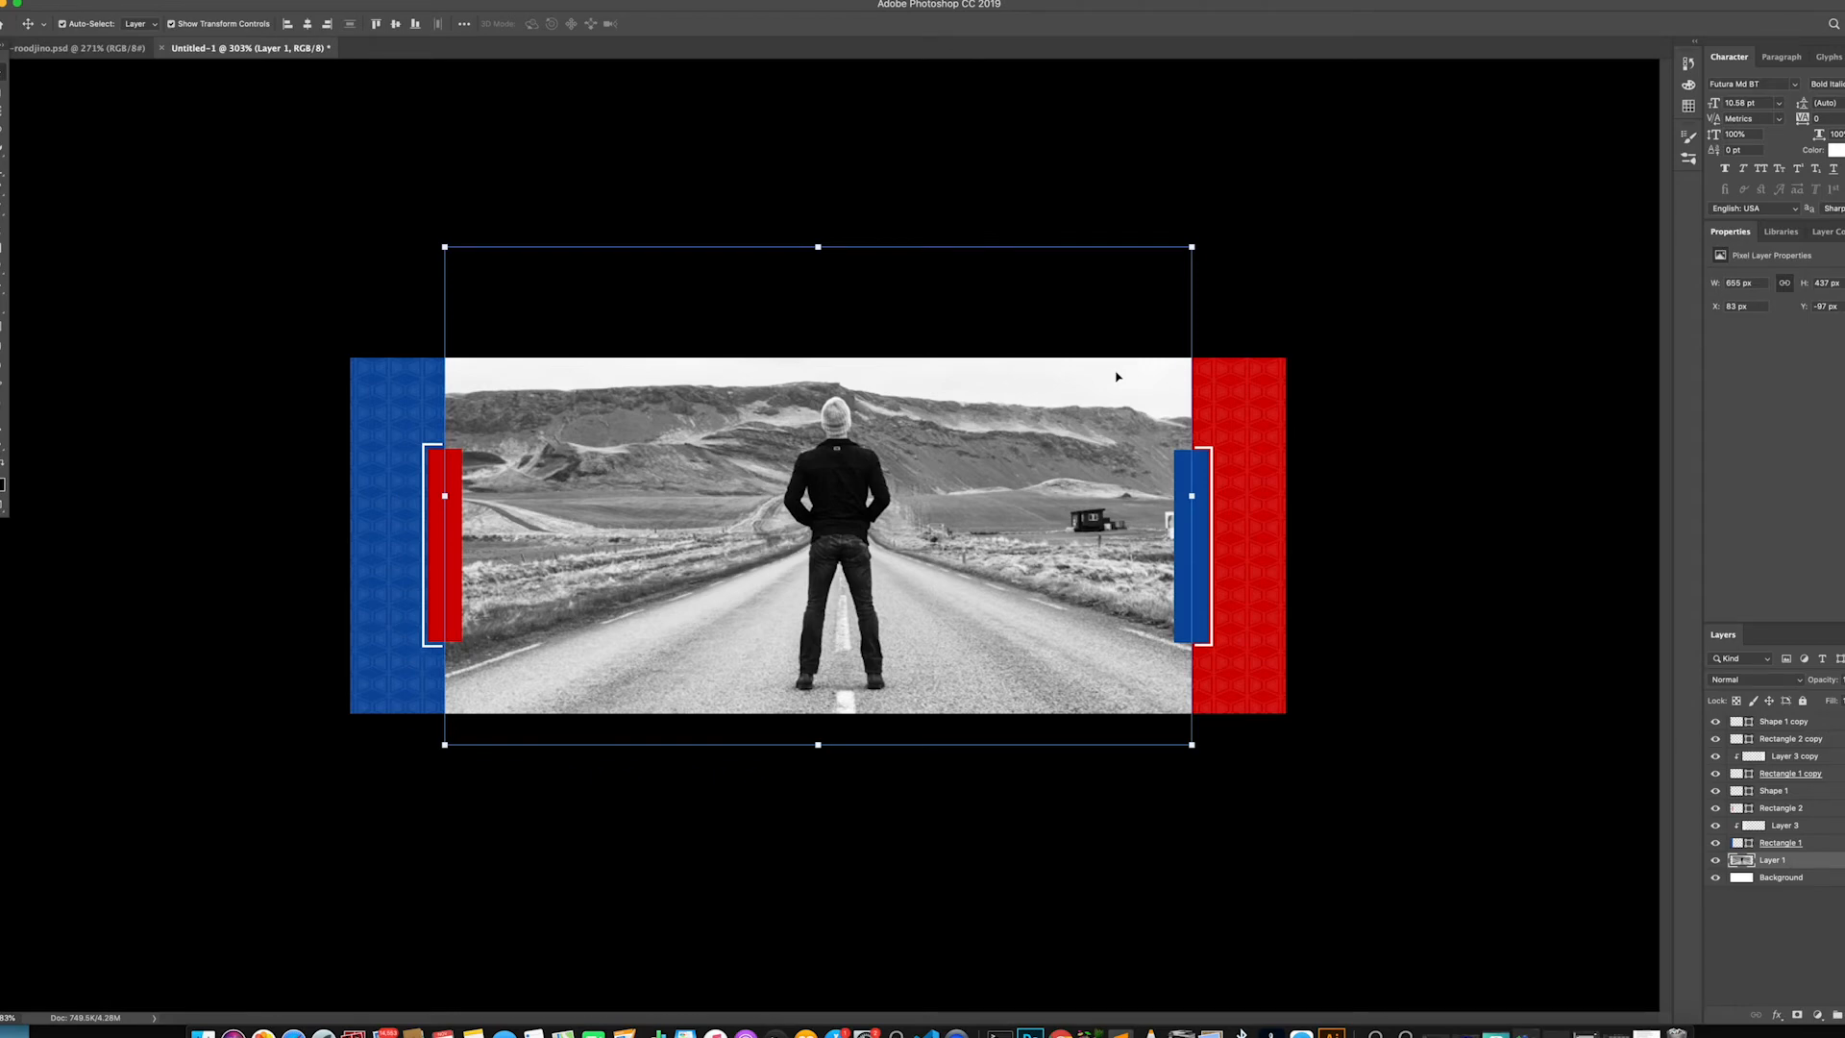
left_click_drag(924, 545, 925, 536)
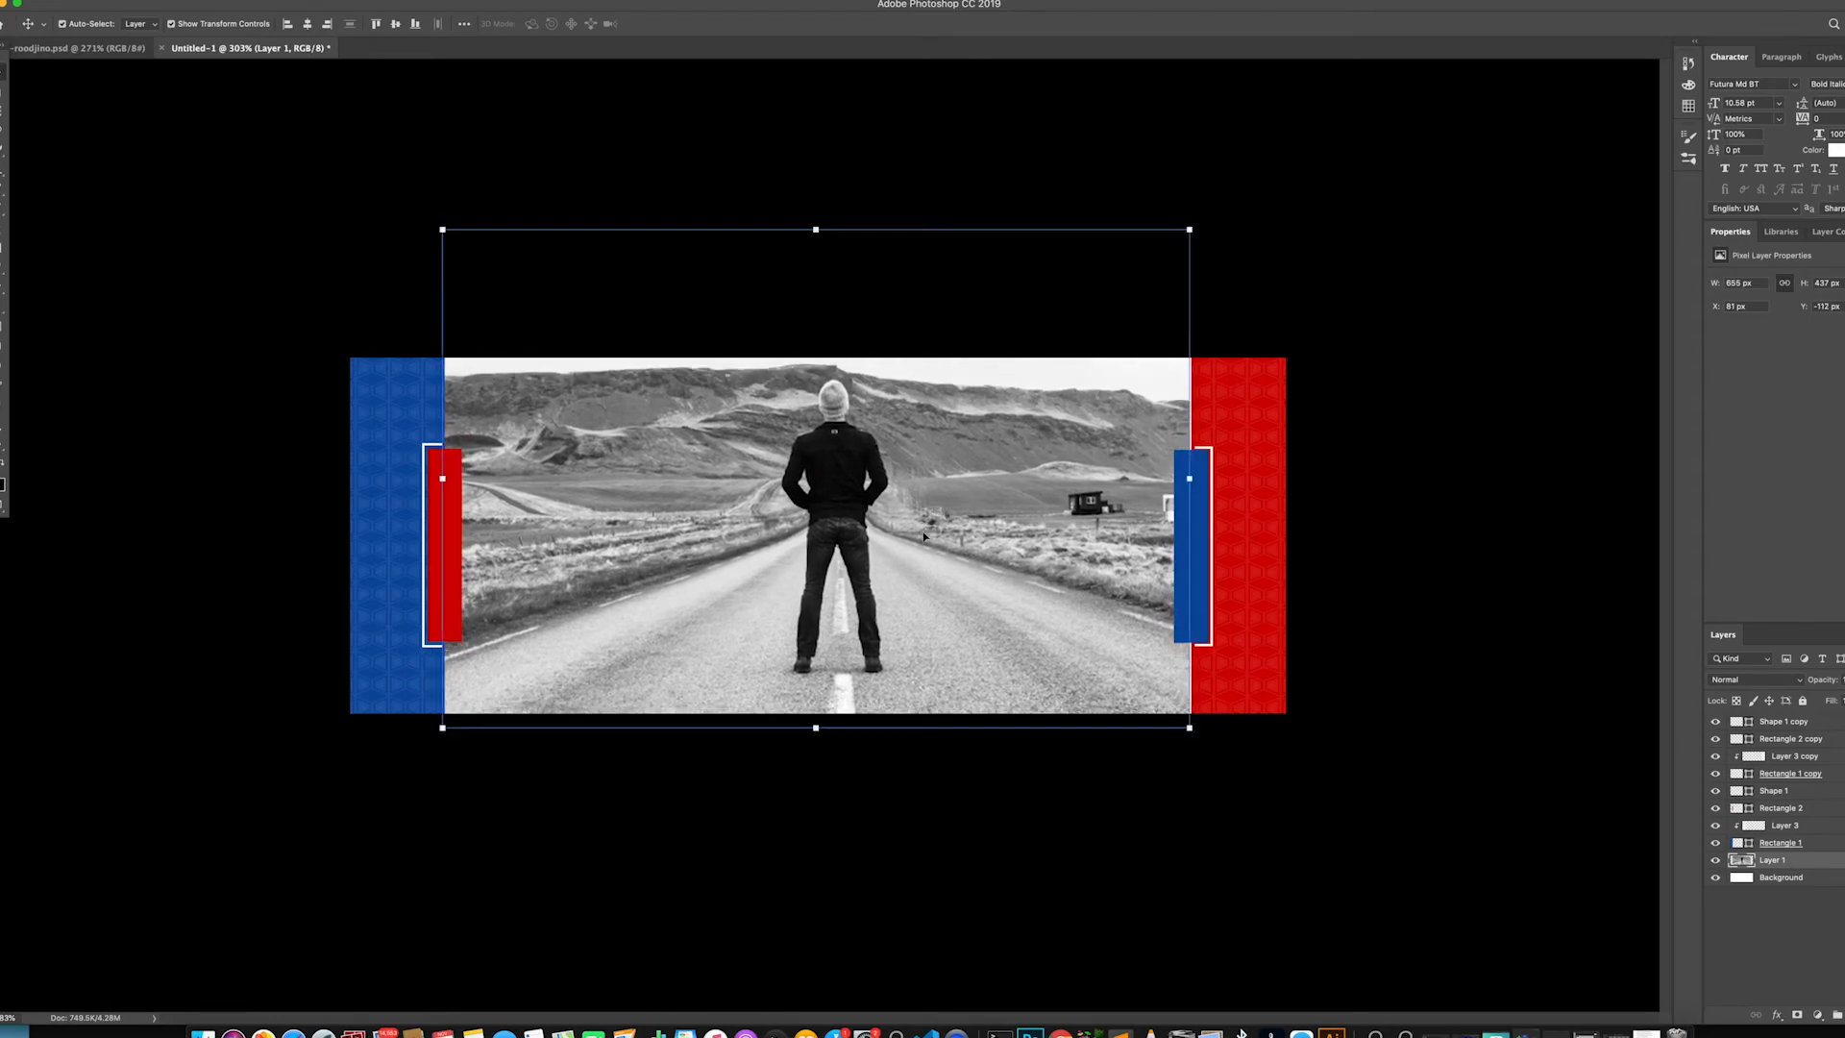
left_click(904, 846)
Switch to the brand guideline in Illustrator and copy the full-colour Amteambulo logo with its tagline
left_click(1331, 1034)
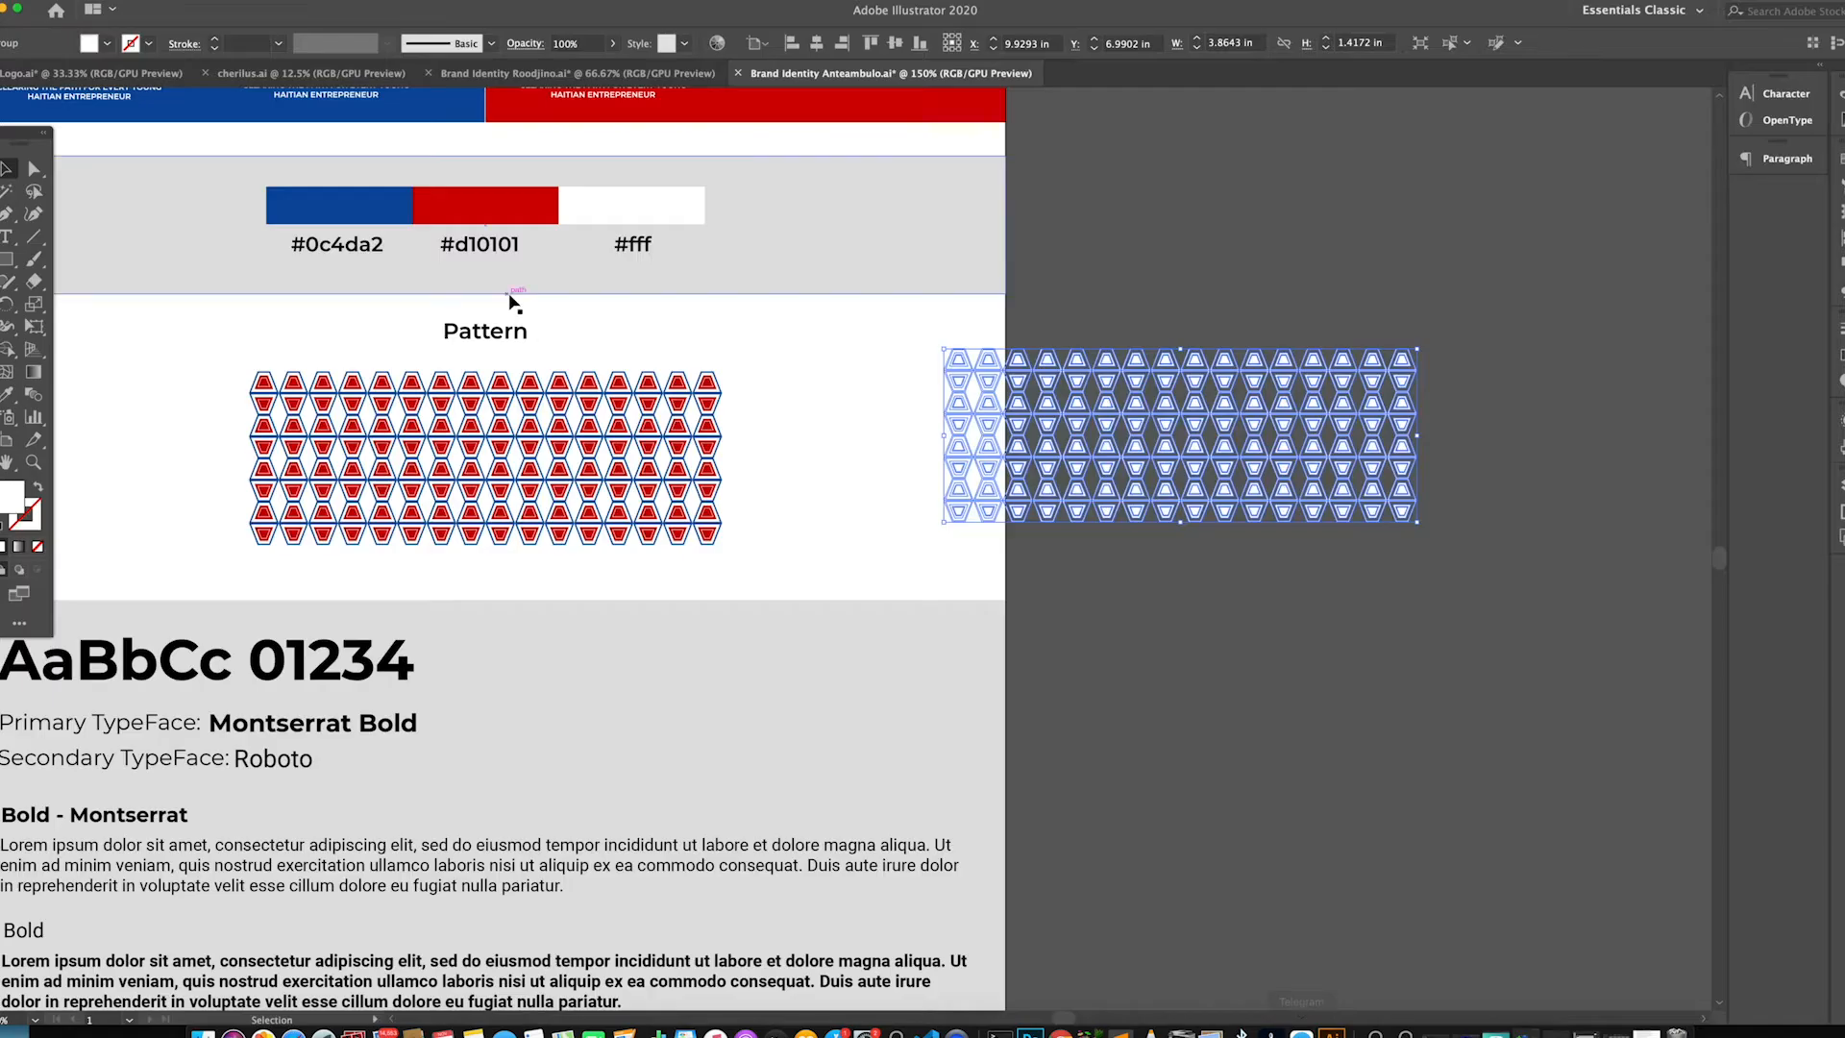
scroll(414, 276, "down", 3)
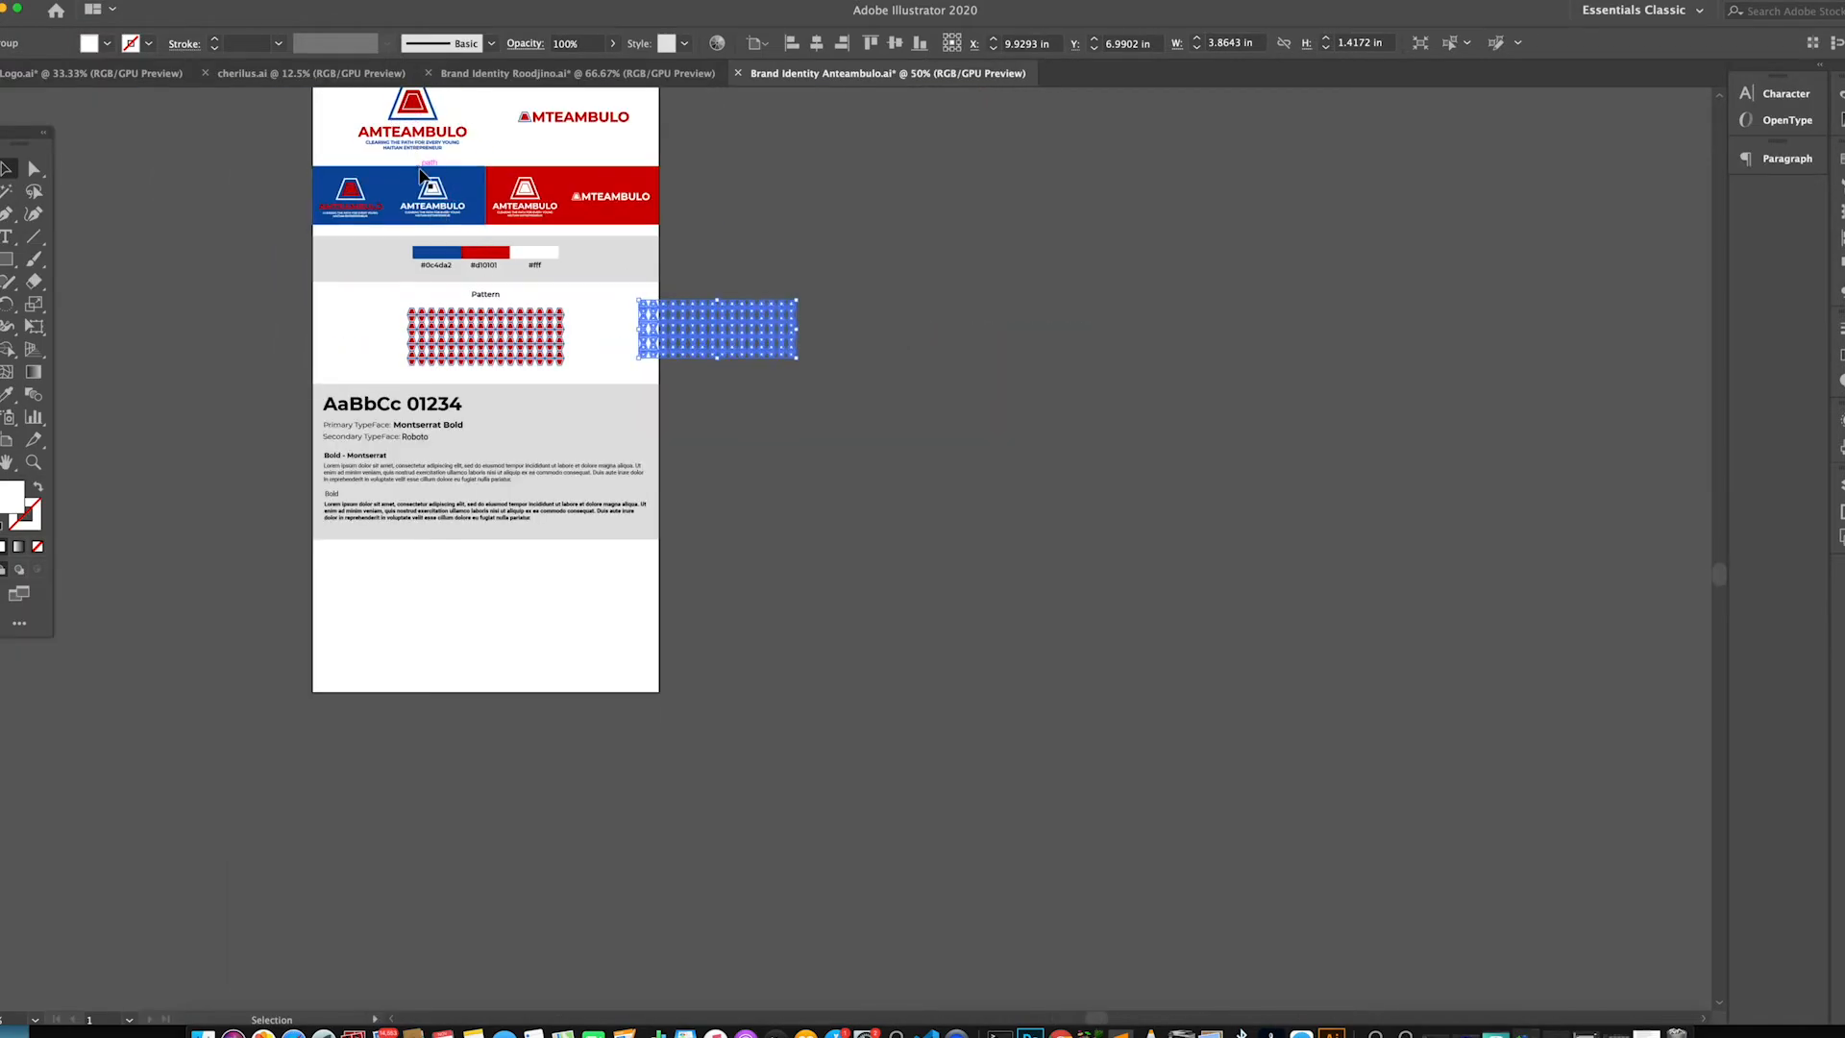
scroll(391, 117, "up", 3)
left_click(537, 271)
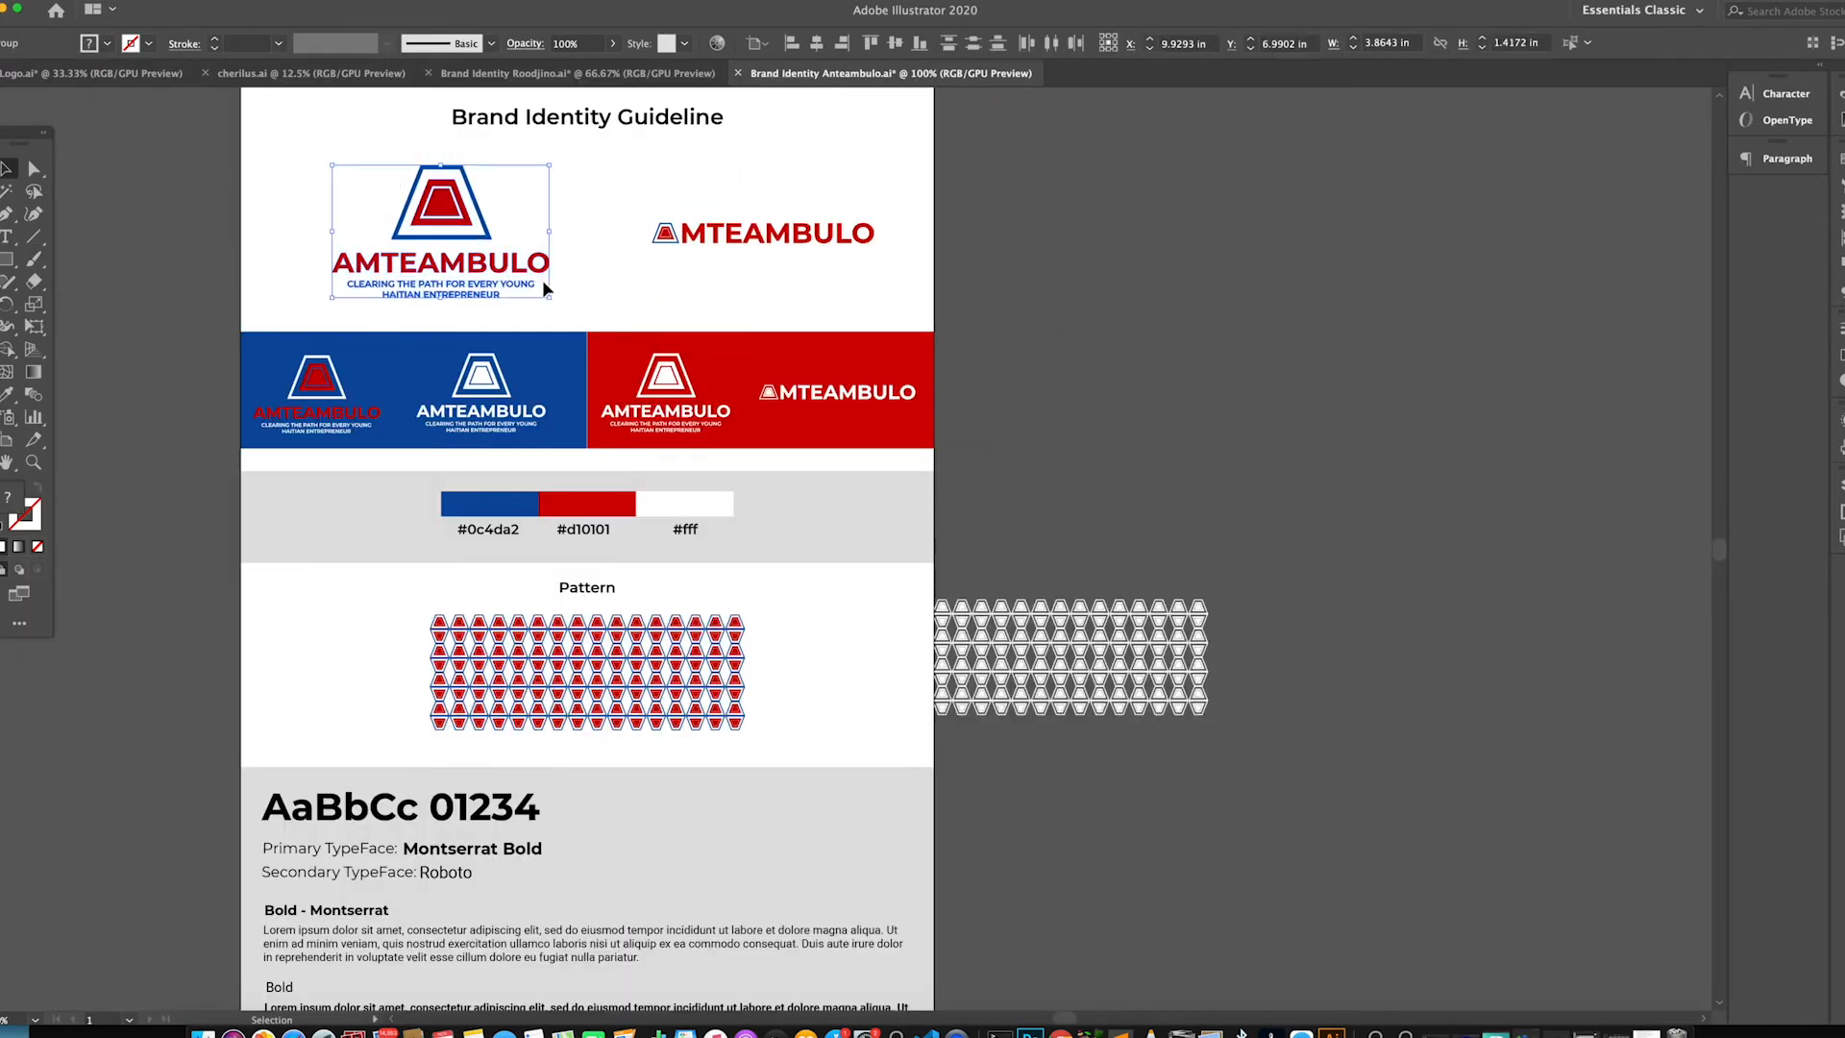
Switch to Photoshop, paste the logo as pixels, and scale and place it over the man in the cover's centre
left_click(1030, 1034)
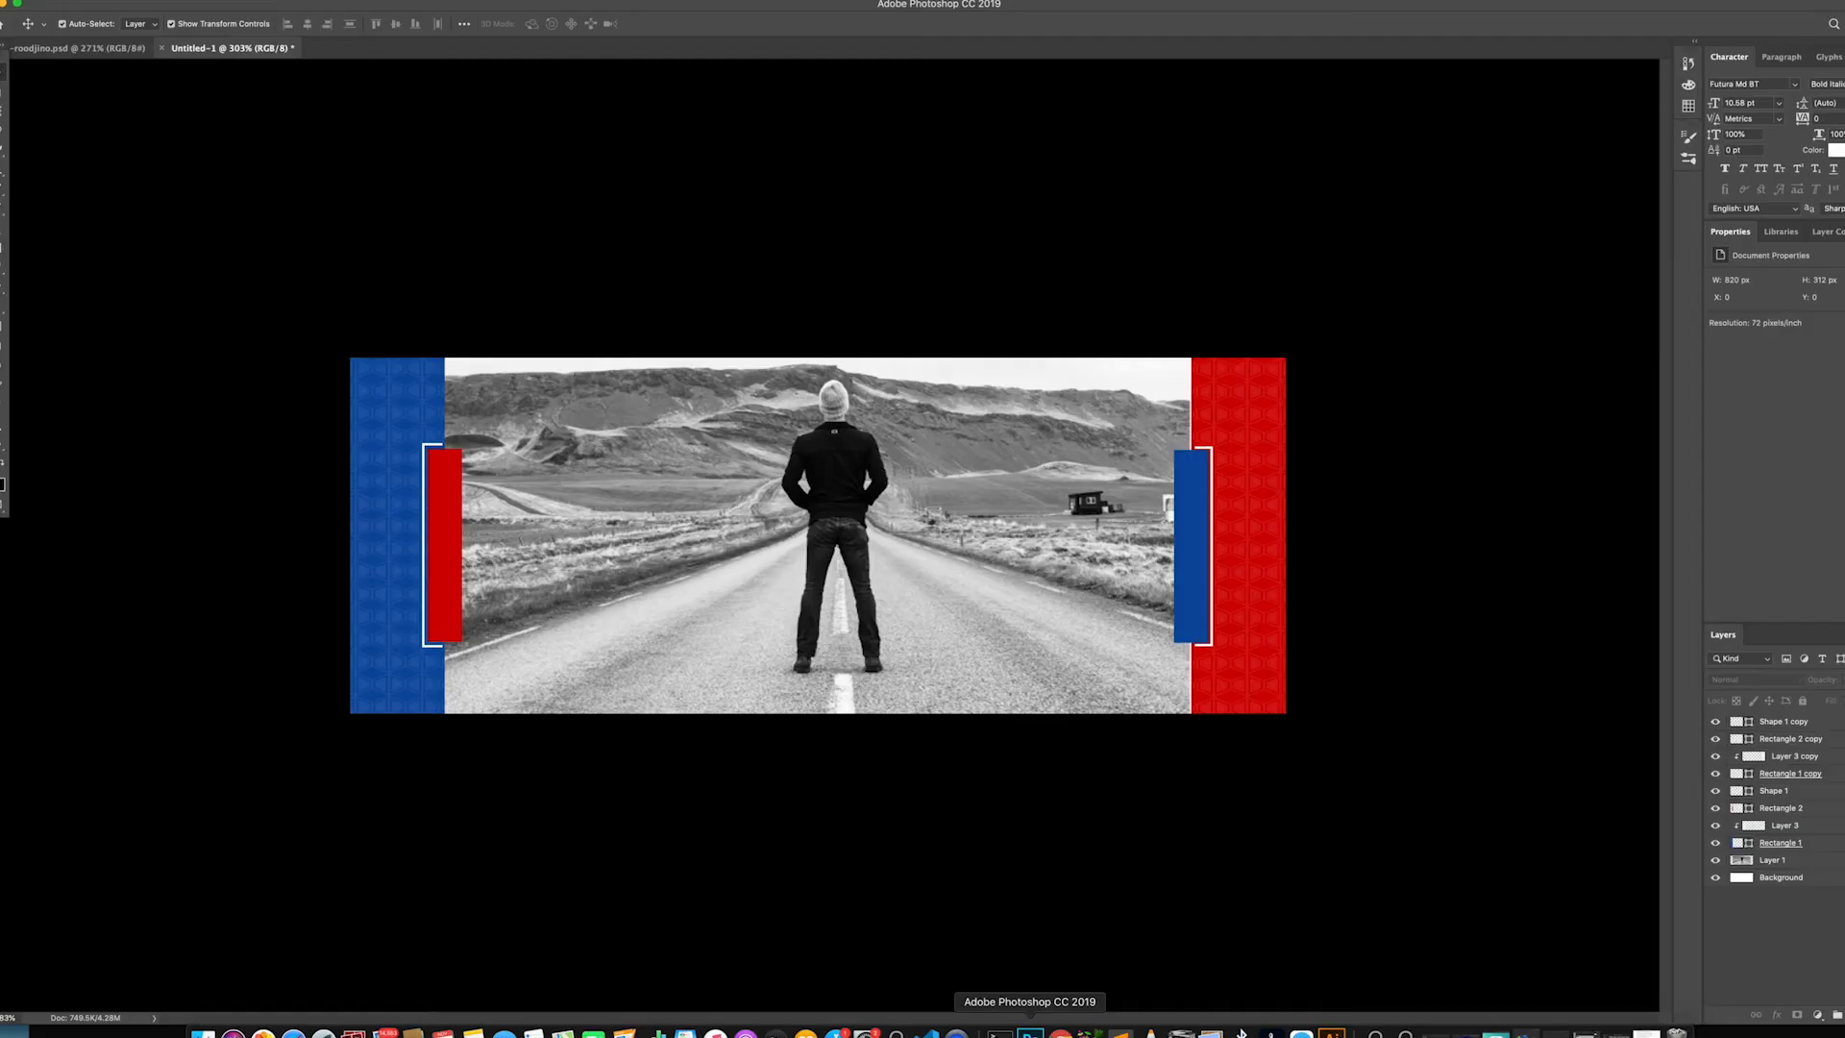
key("super+v")
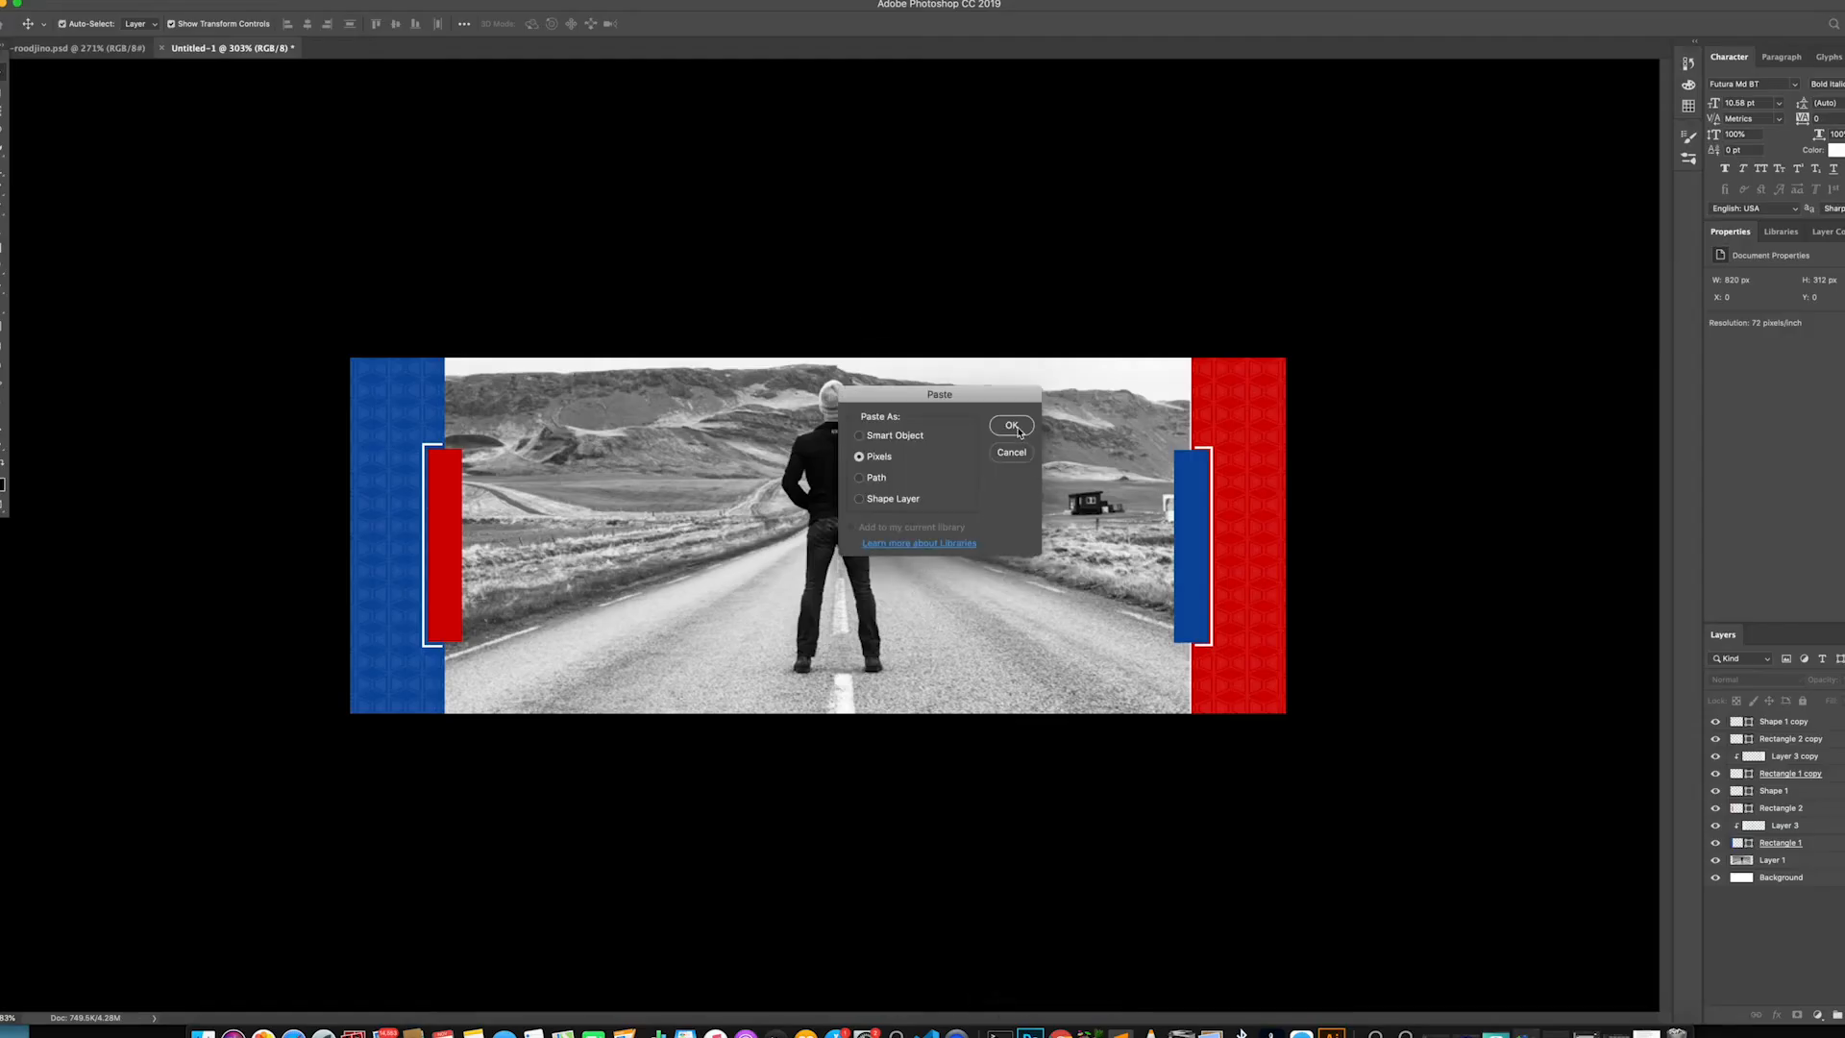
left_click(1018, 432)
left_click_drag(932, 613, 993, 642)
left_click_drag(816, 495, 862, 510)
left_click(570, 24)
left_click(1186, 297)
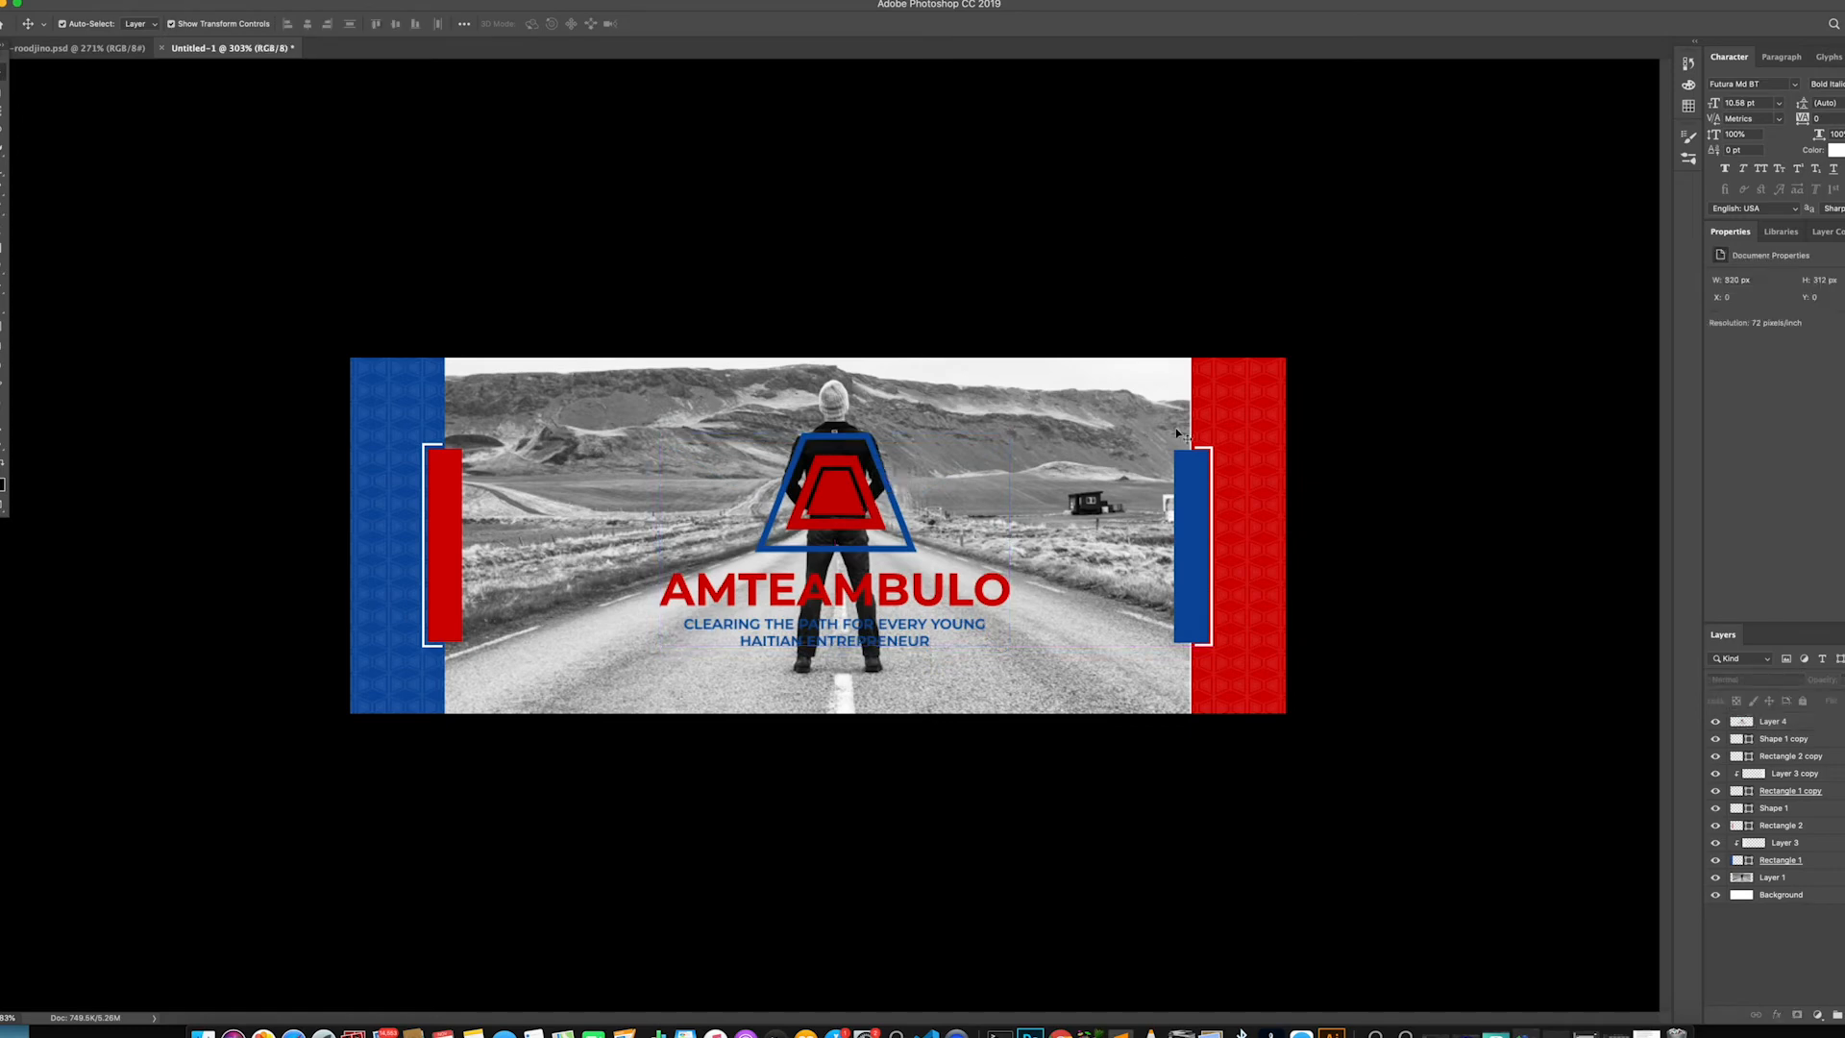
Fade the lower part of the road photo to white with an upward gradient behind the logo's name and tagline
left_click(1793, 878)
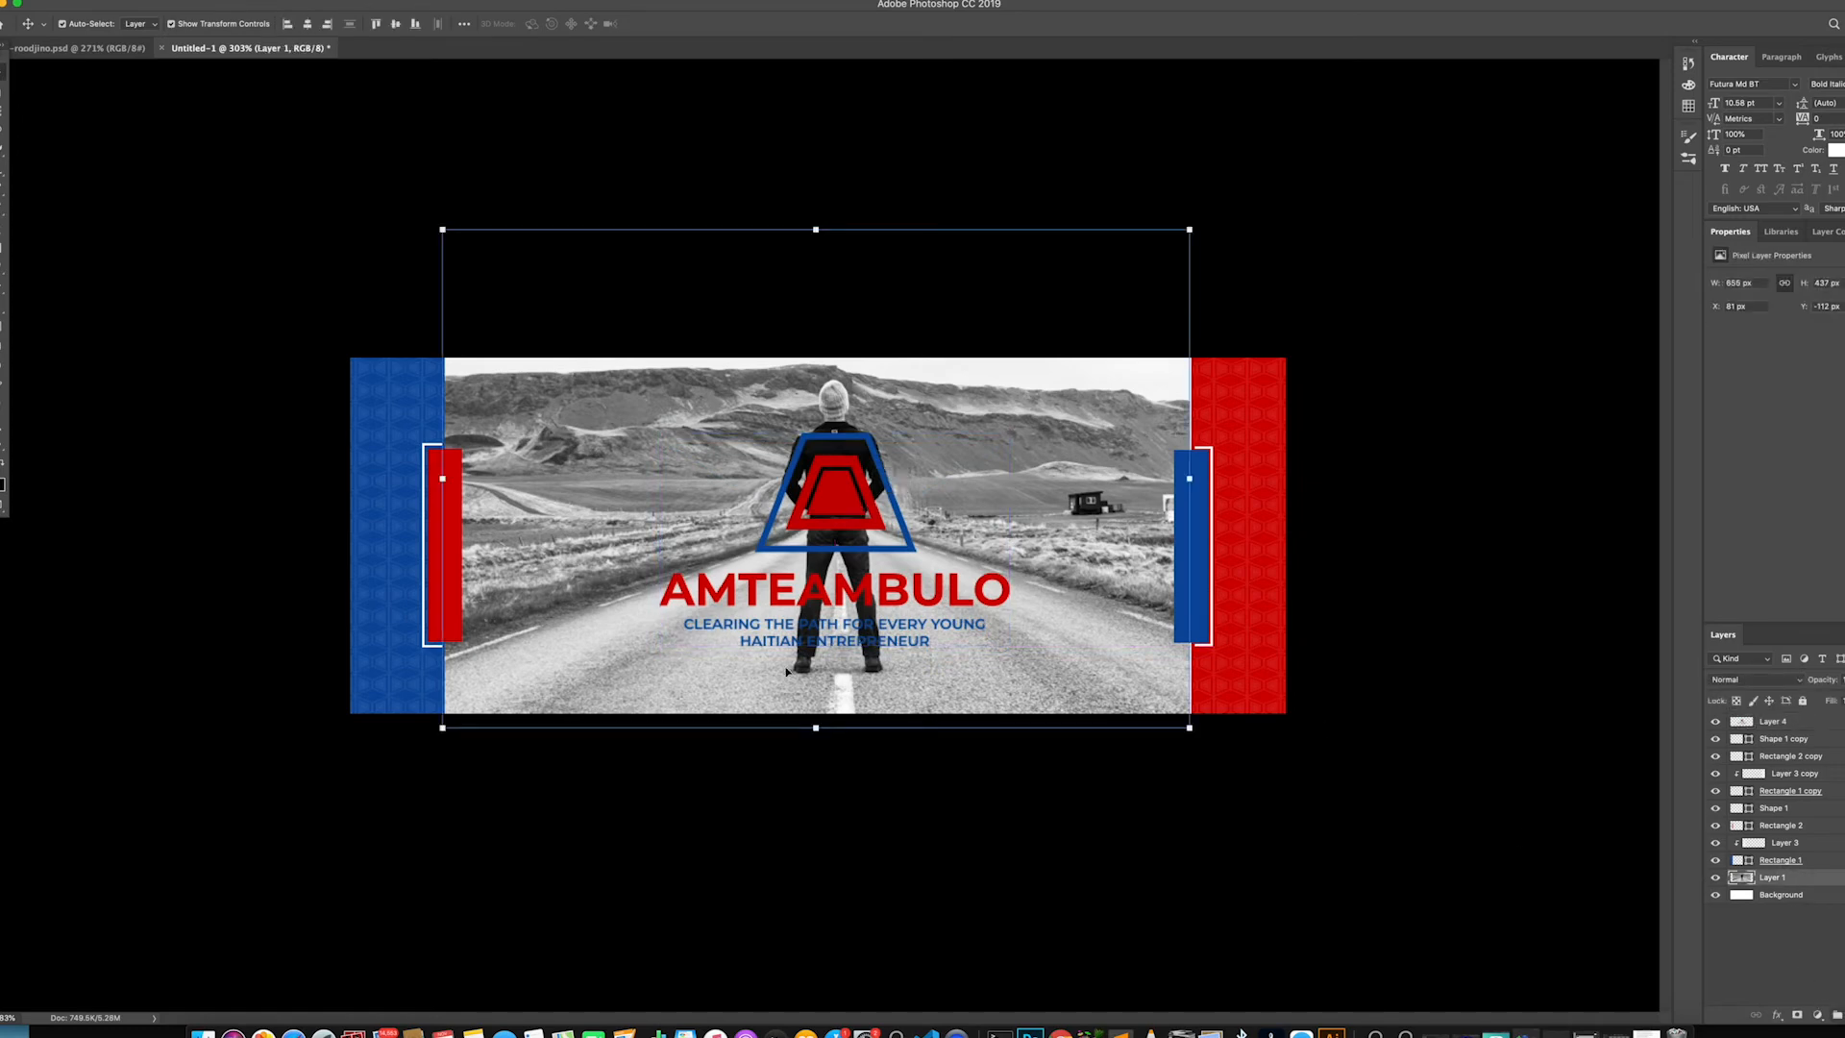
left_click(3, 250)
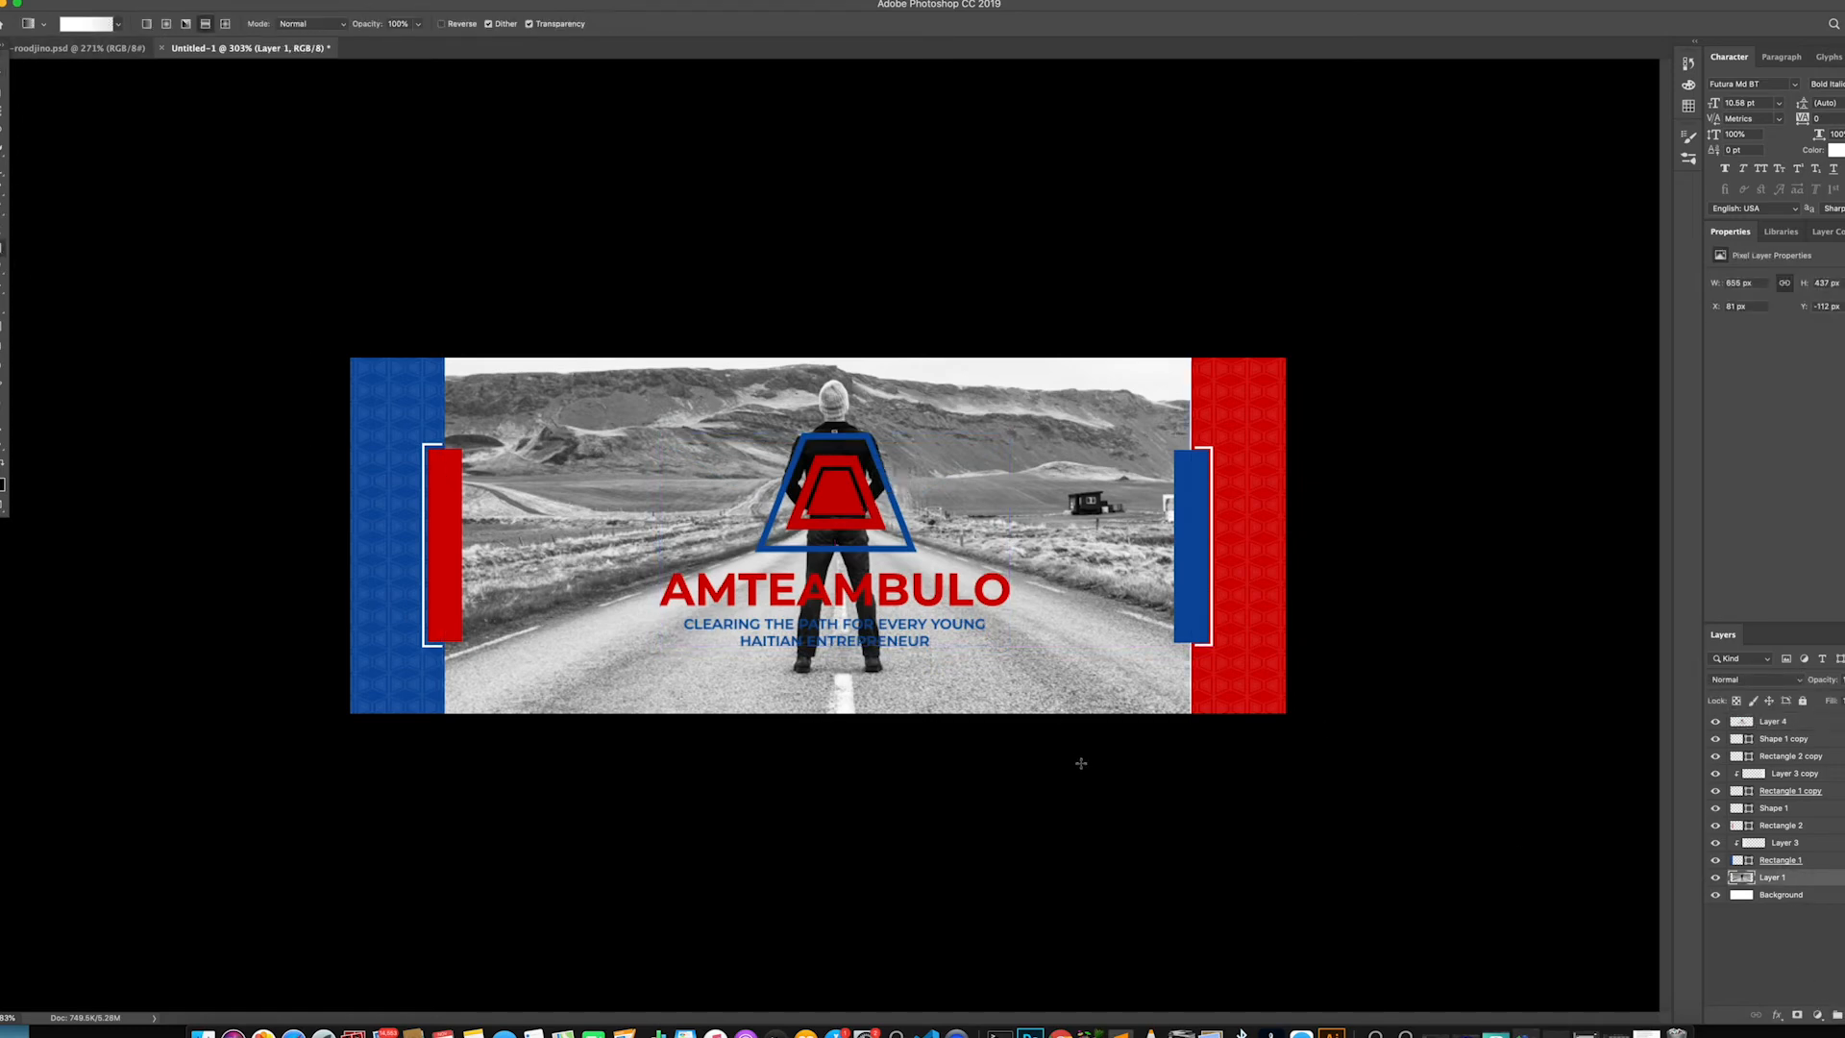
left_click_drag(844, 741, 843, 577)
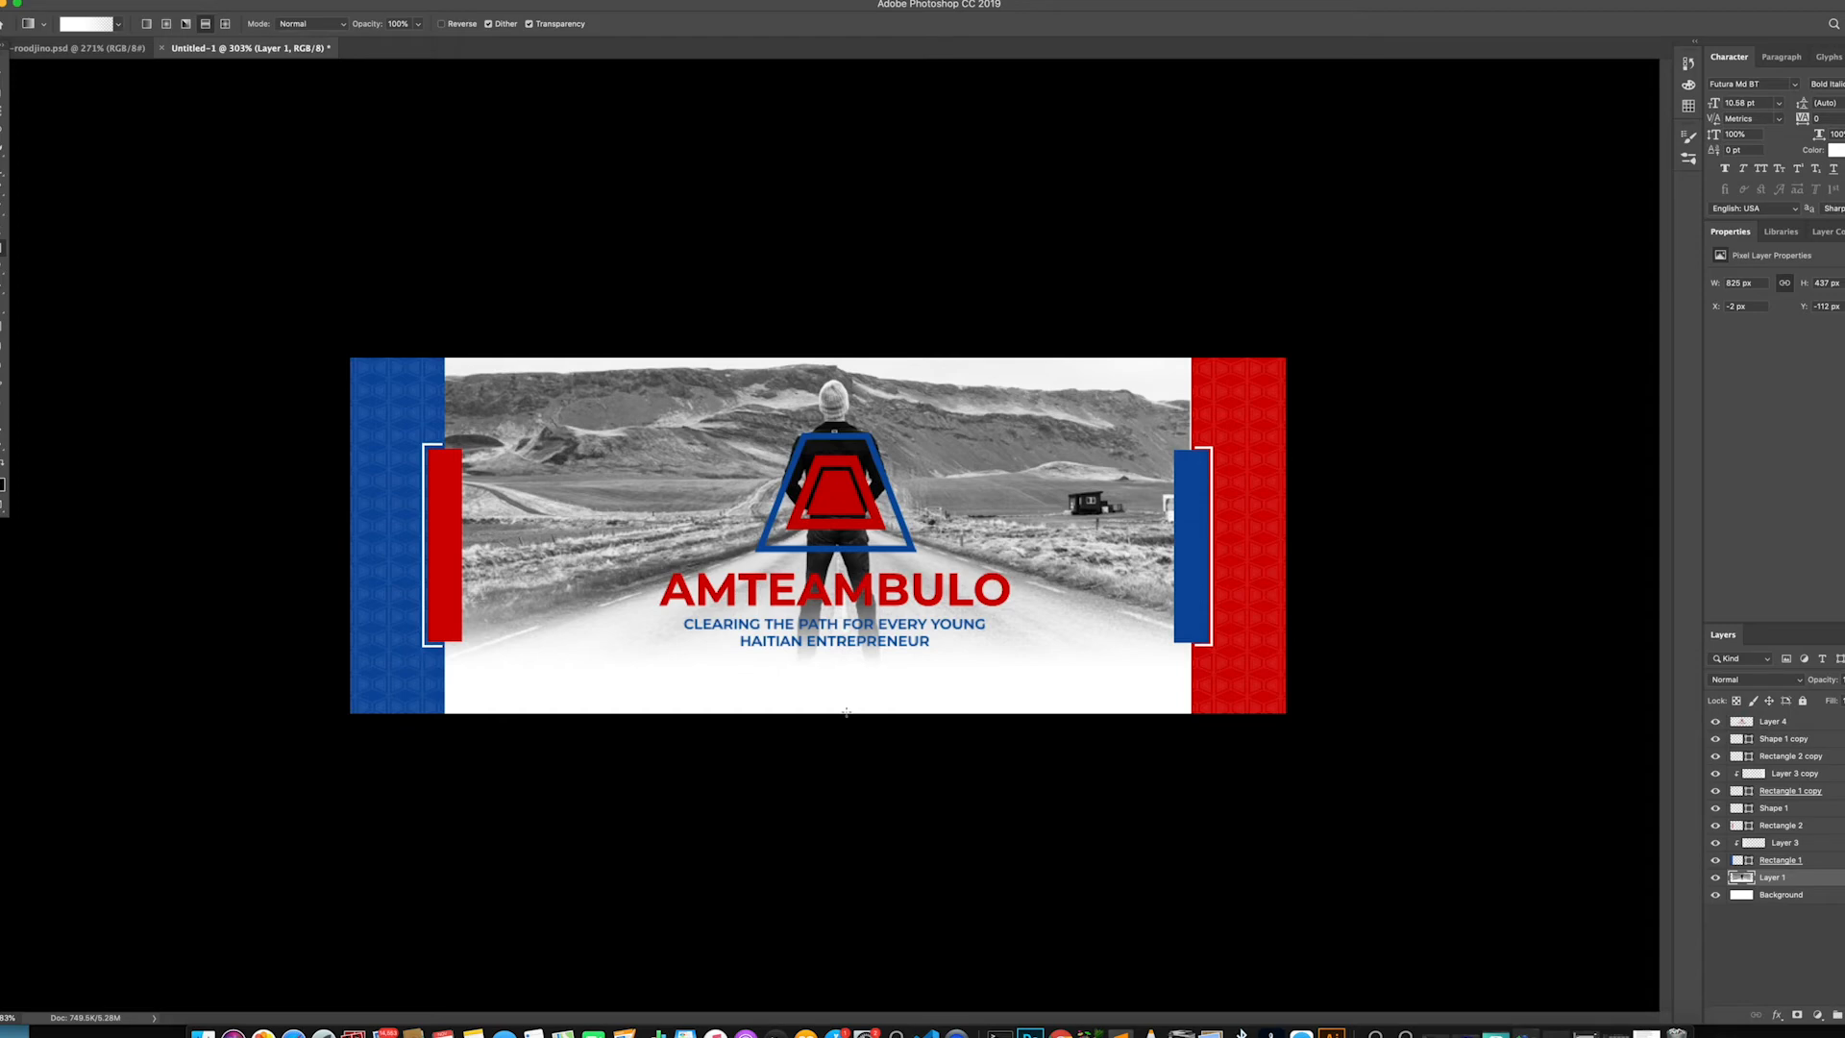
key("super+z")
left_click_drag(840, 725, 841, 583)
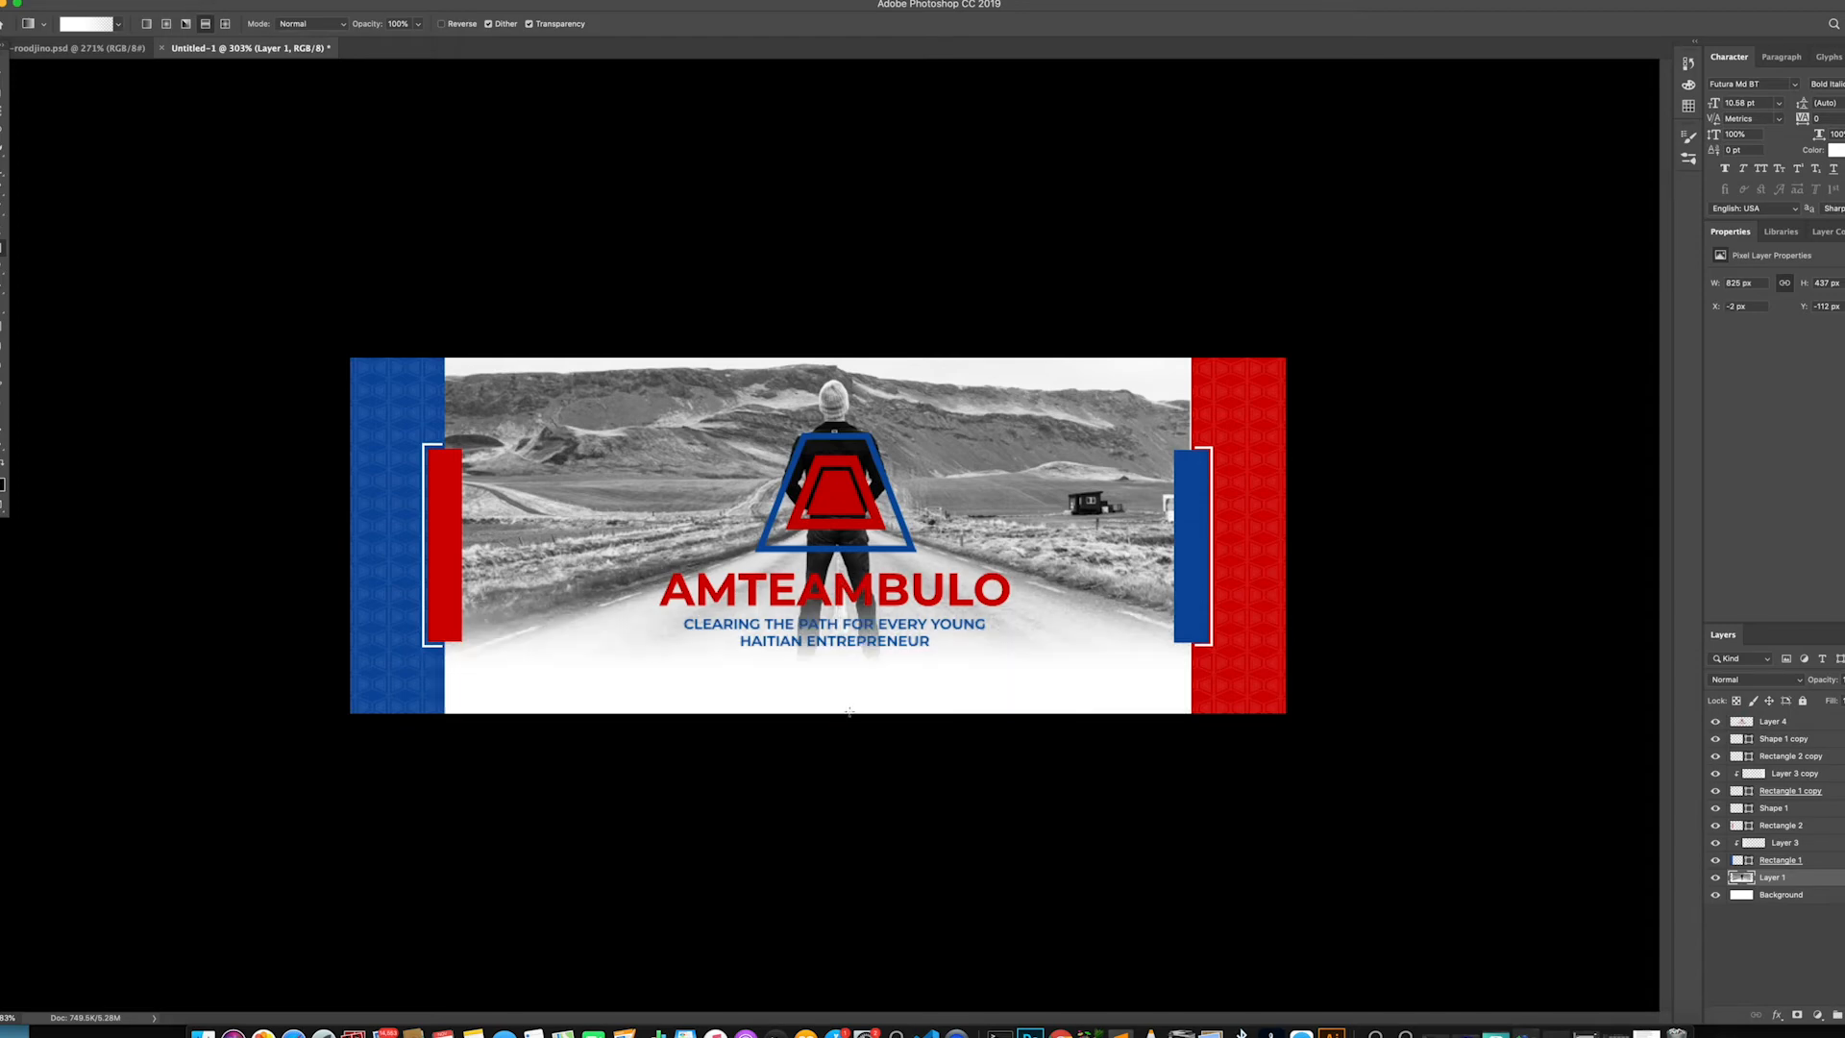
key("super+z")
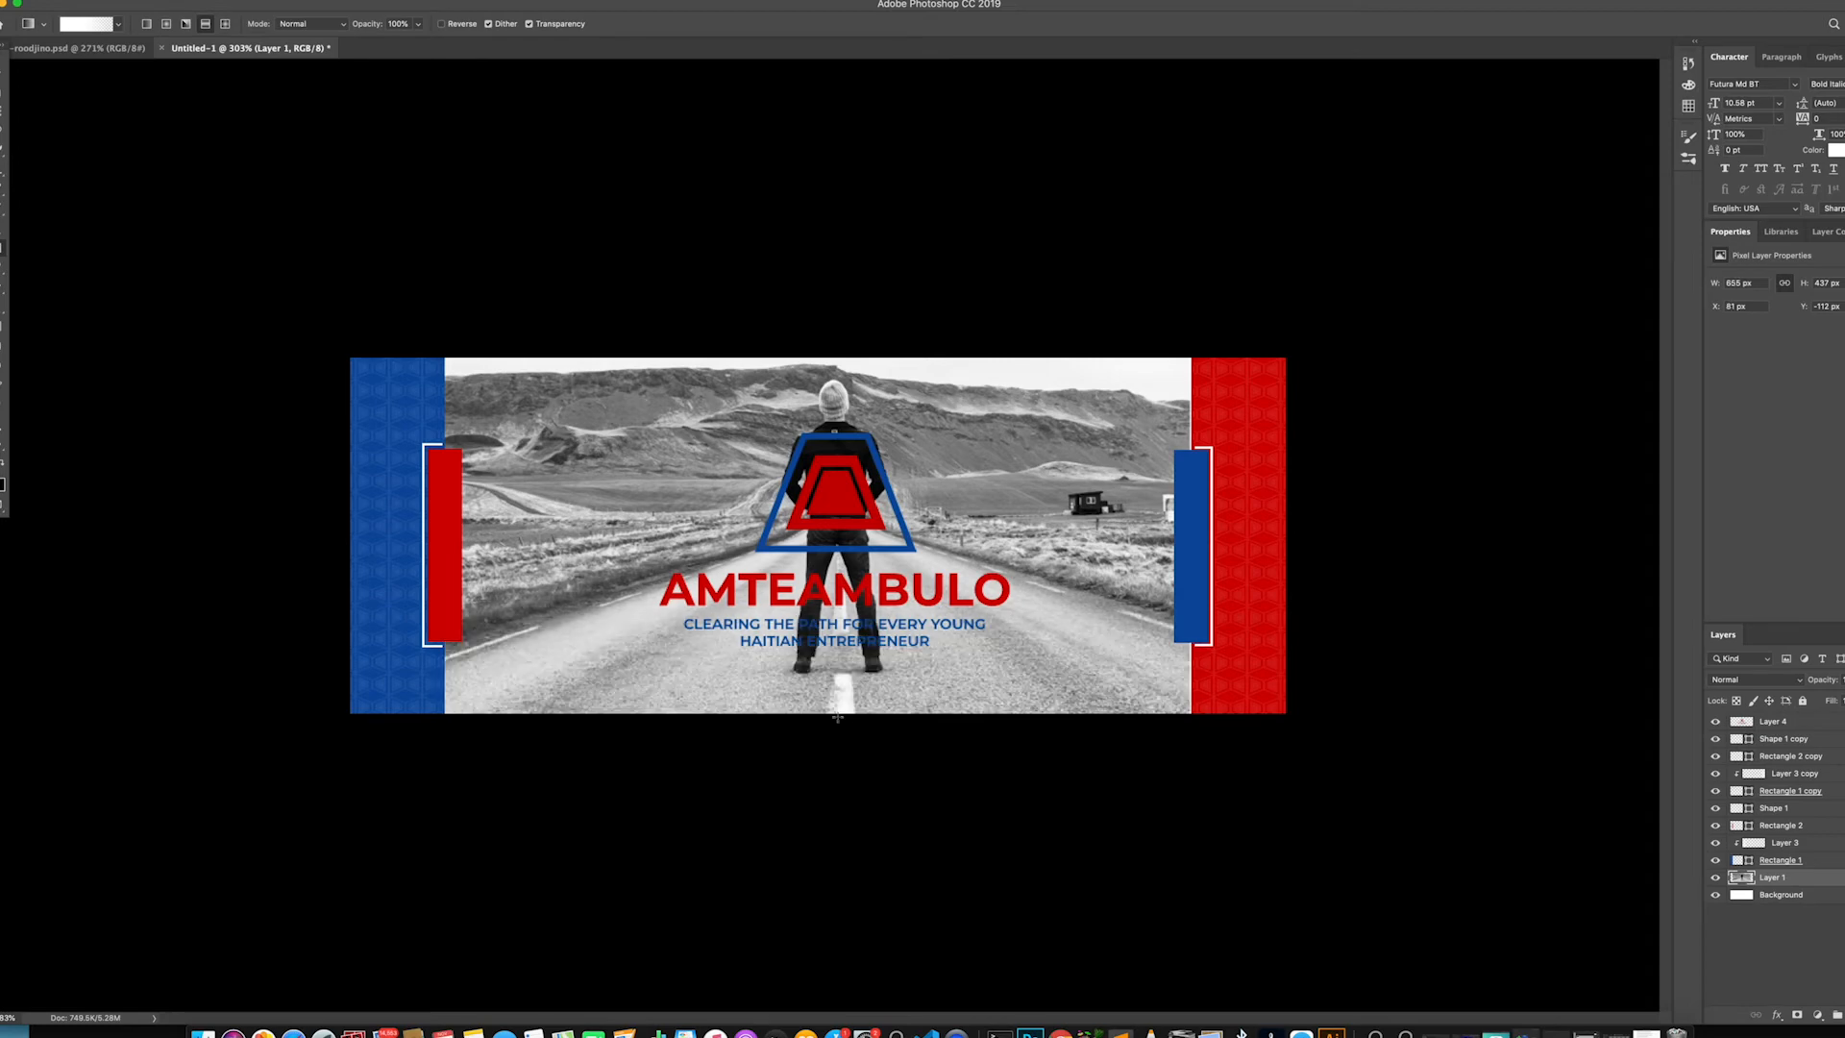
left_click_drag(841, 693, 835, 553)
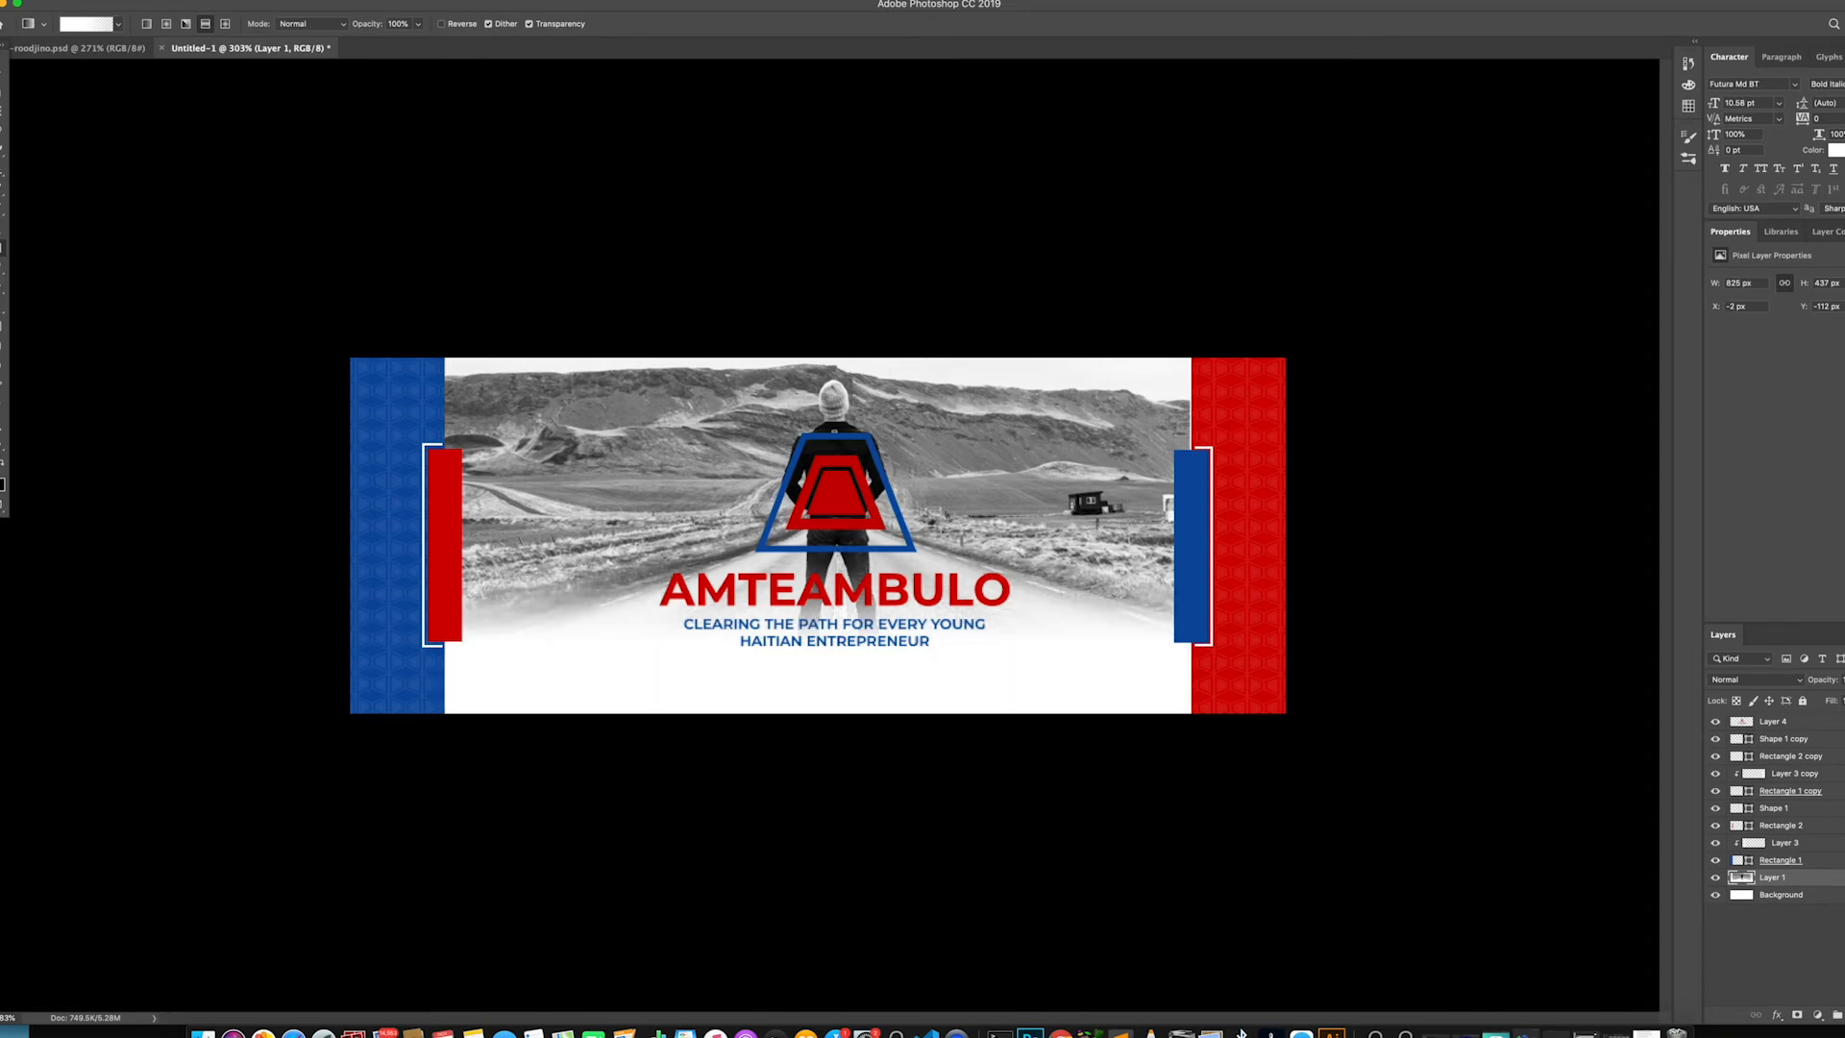
left_click(6, 88)
left_click(856, 807)
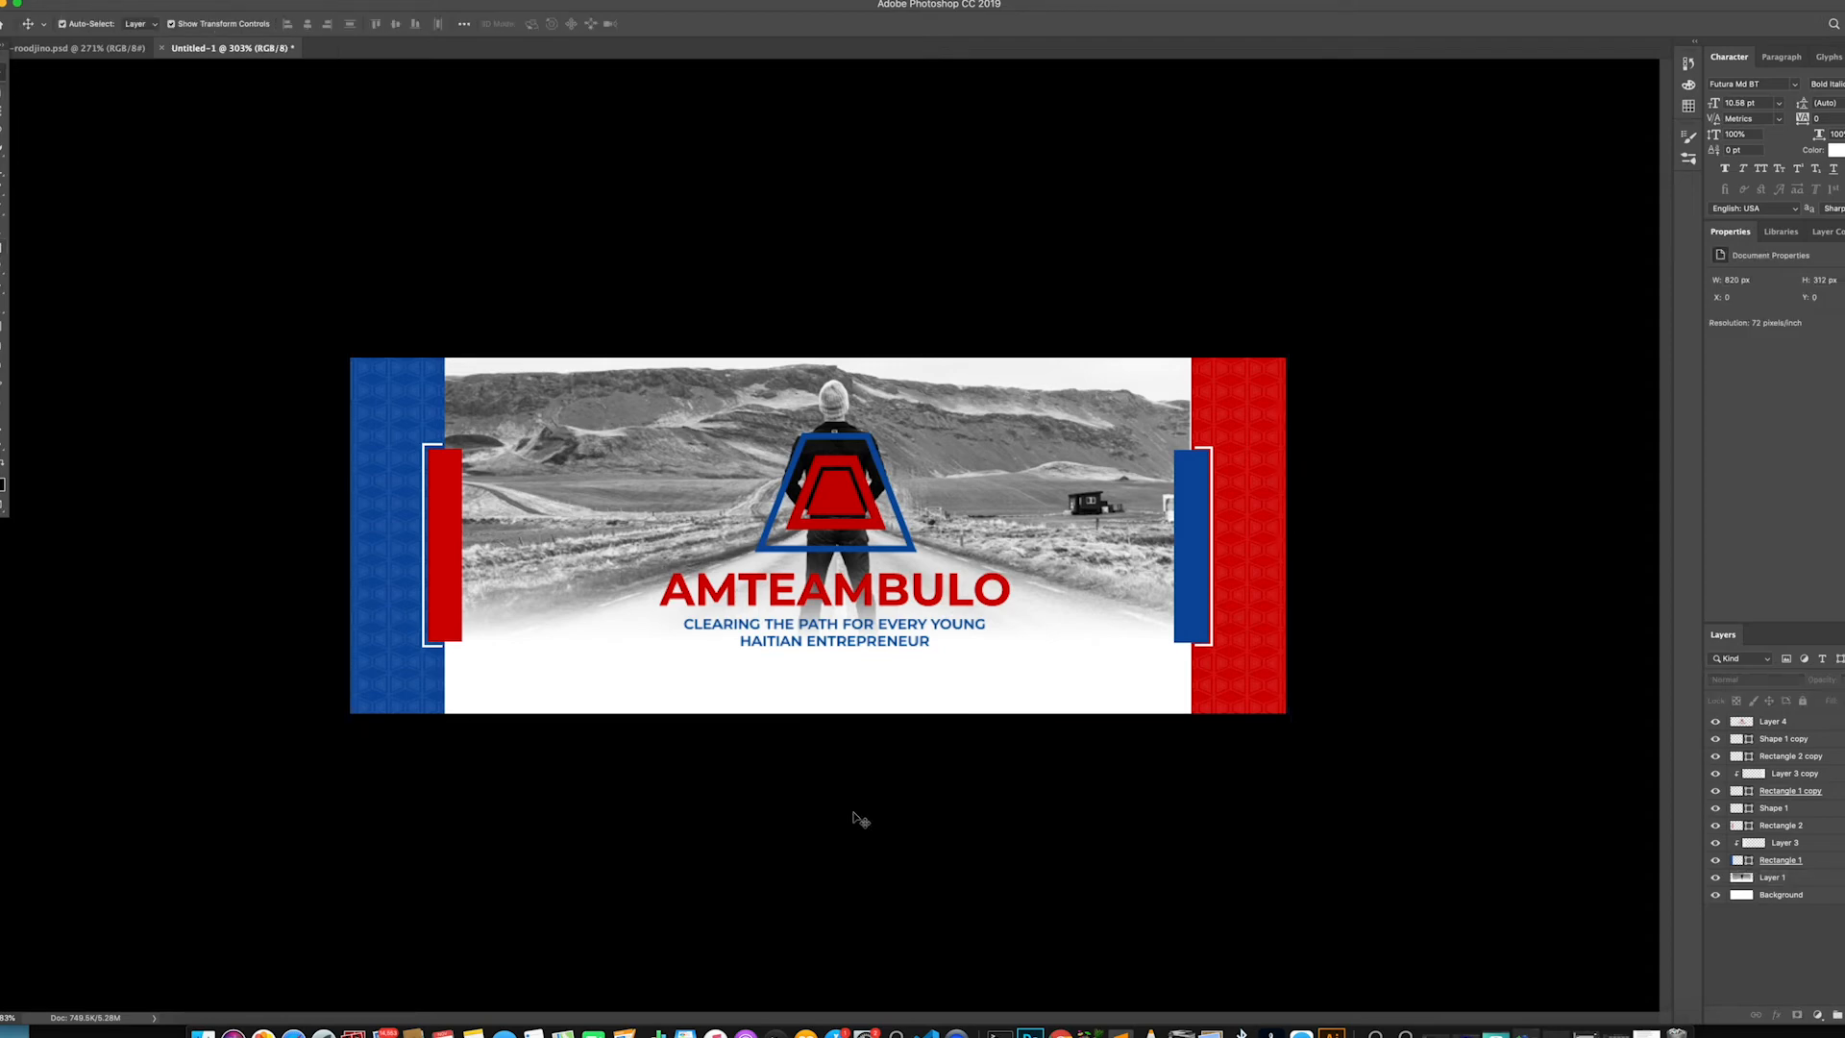
Switch to Illustrator and open the recent business card file card 2.ai
key("super+plus")
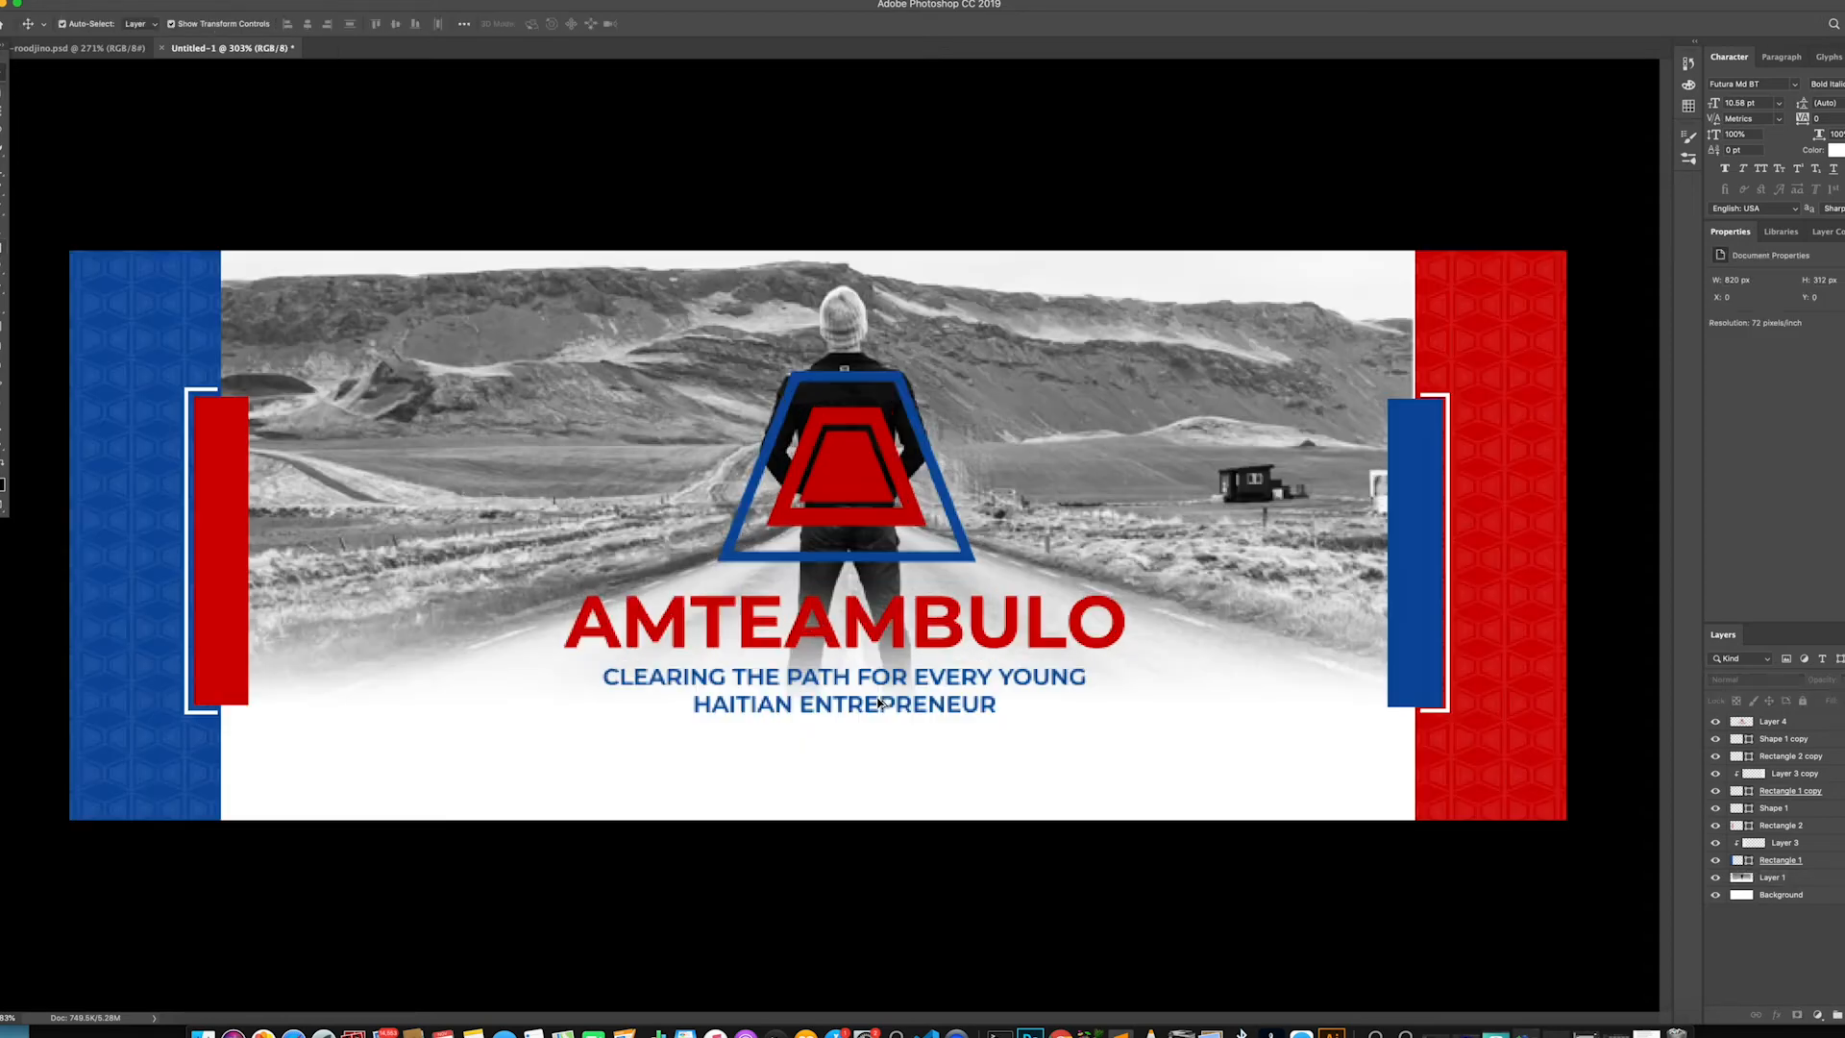
key("super+minus")
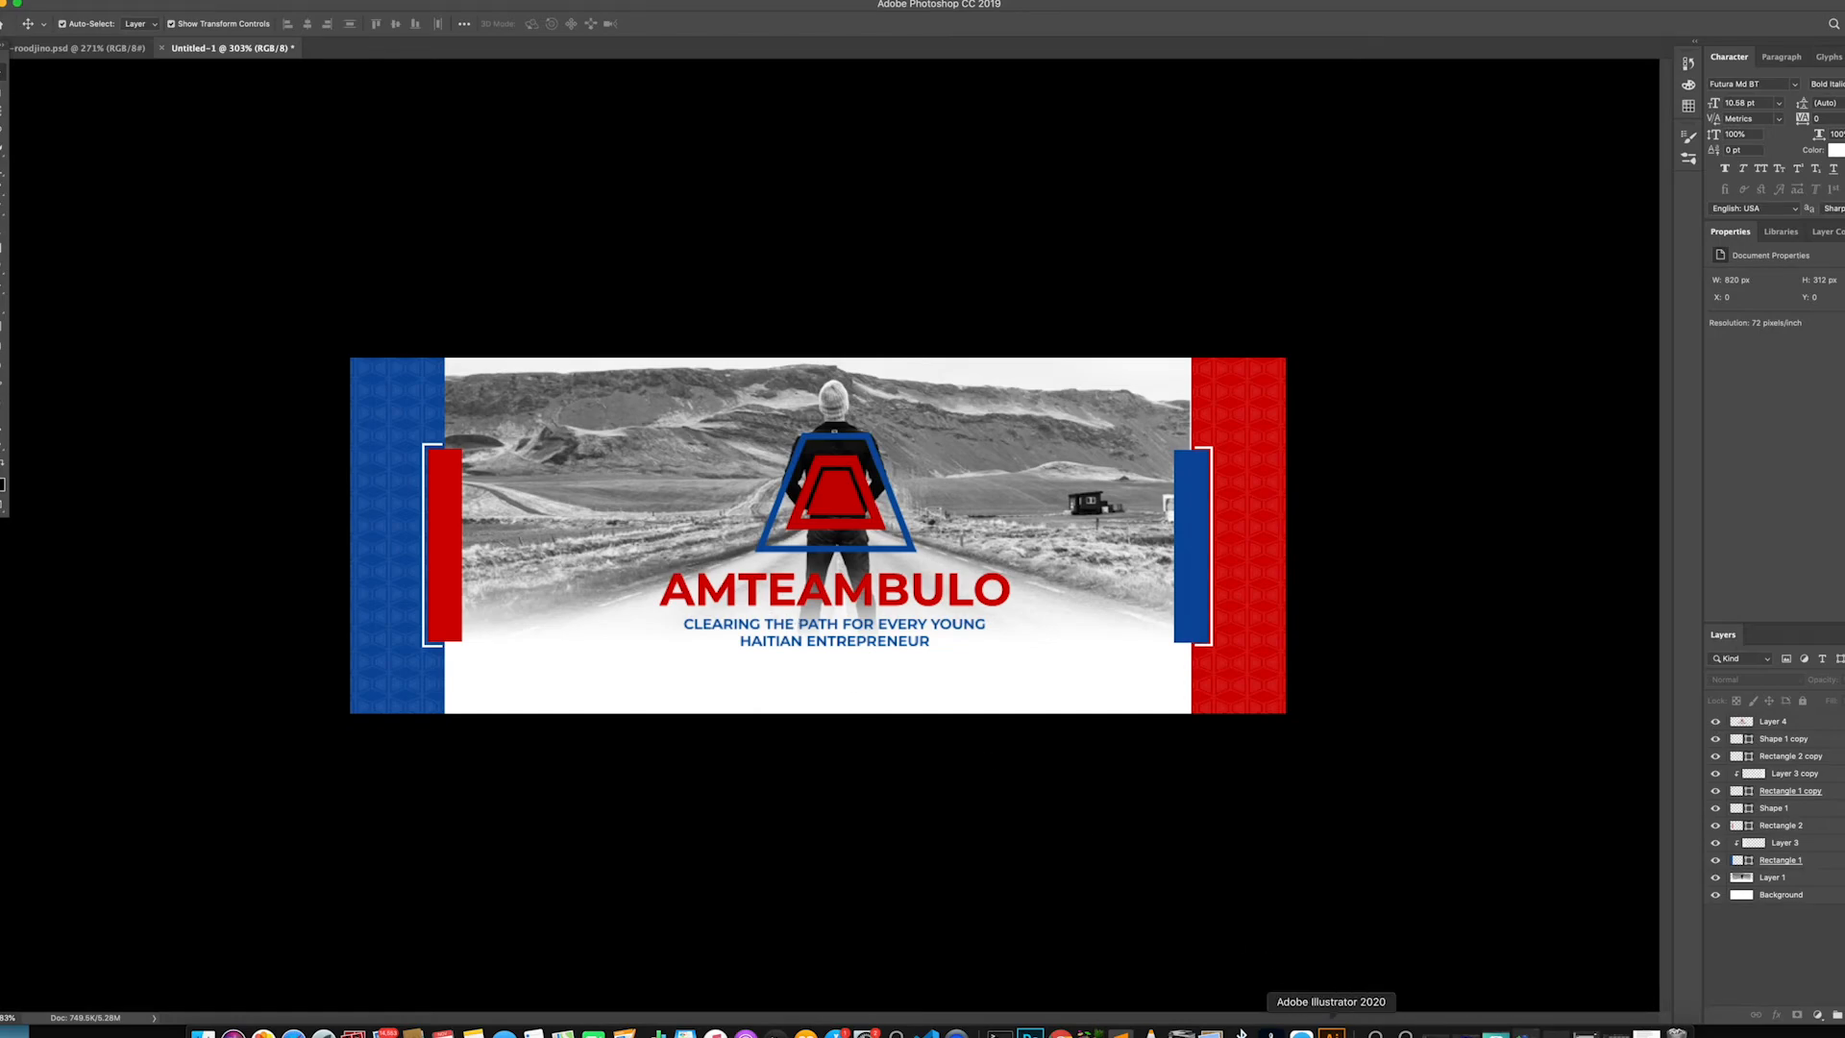
left_click(1332, 1032)
left_click(88, 1)
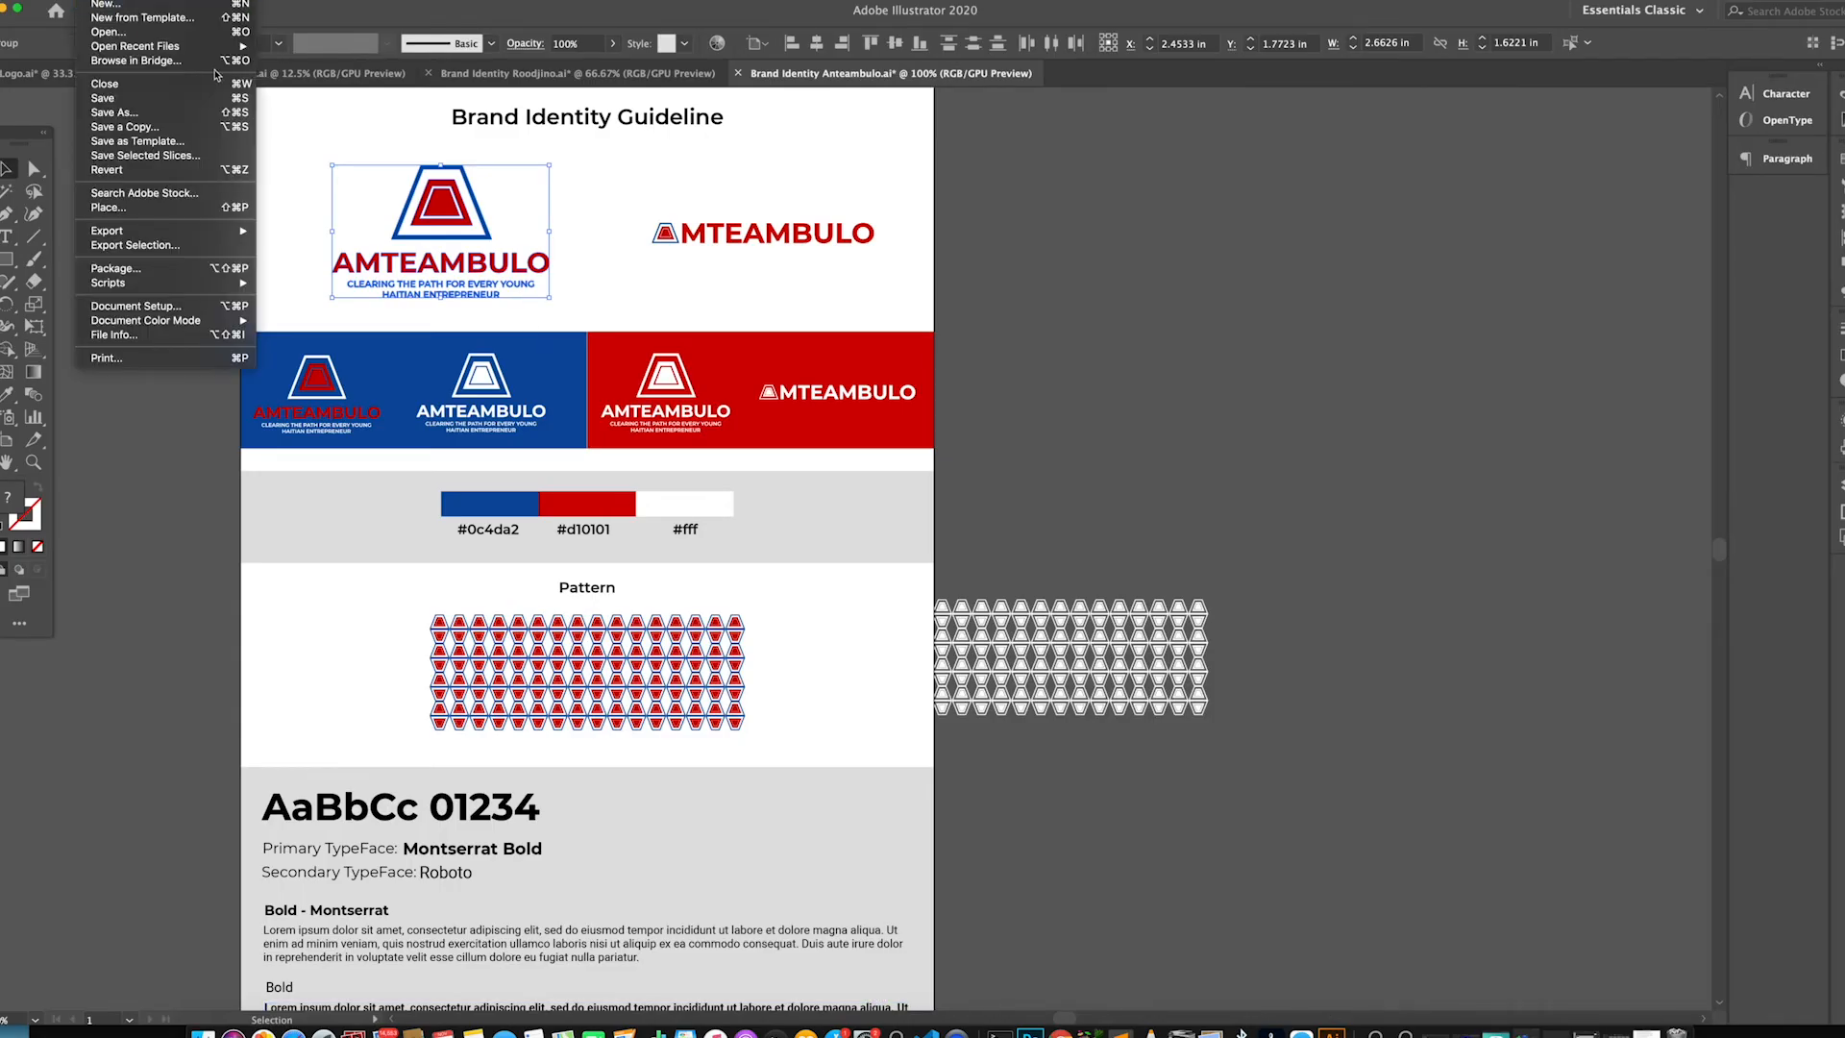
mouse_move(202, 51)
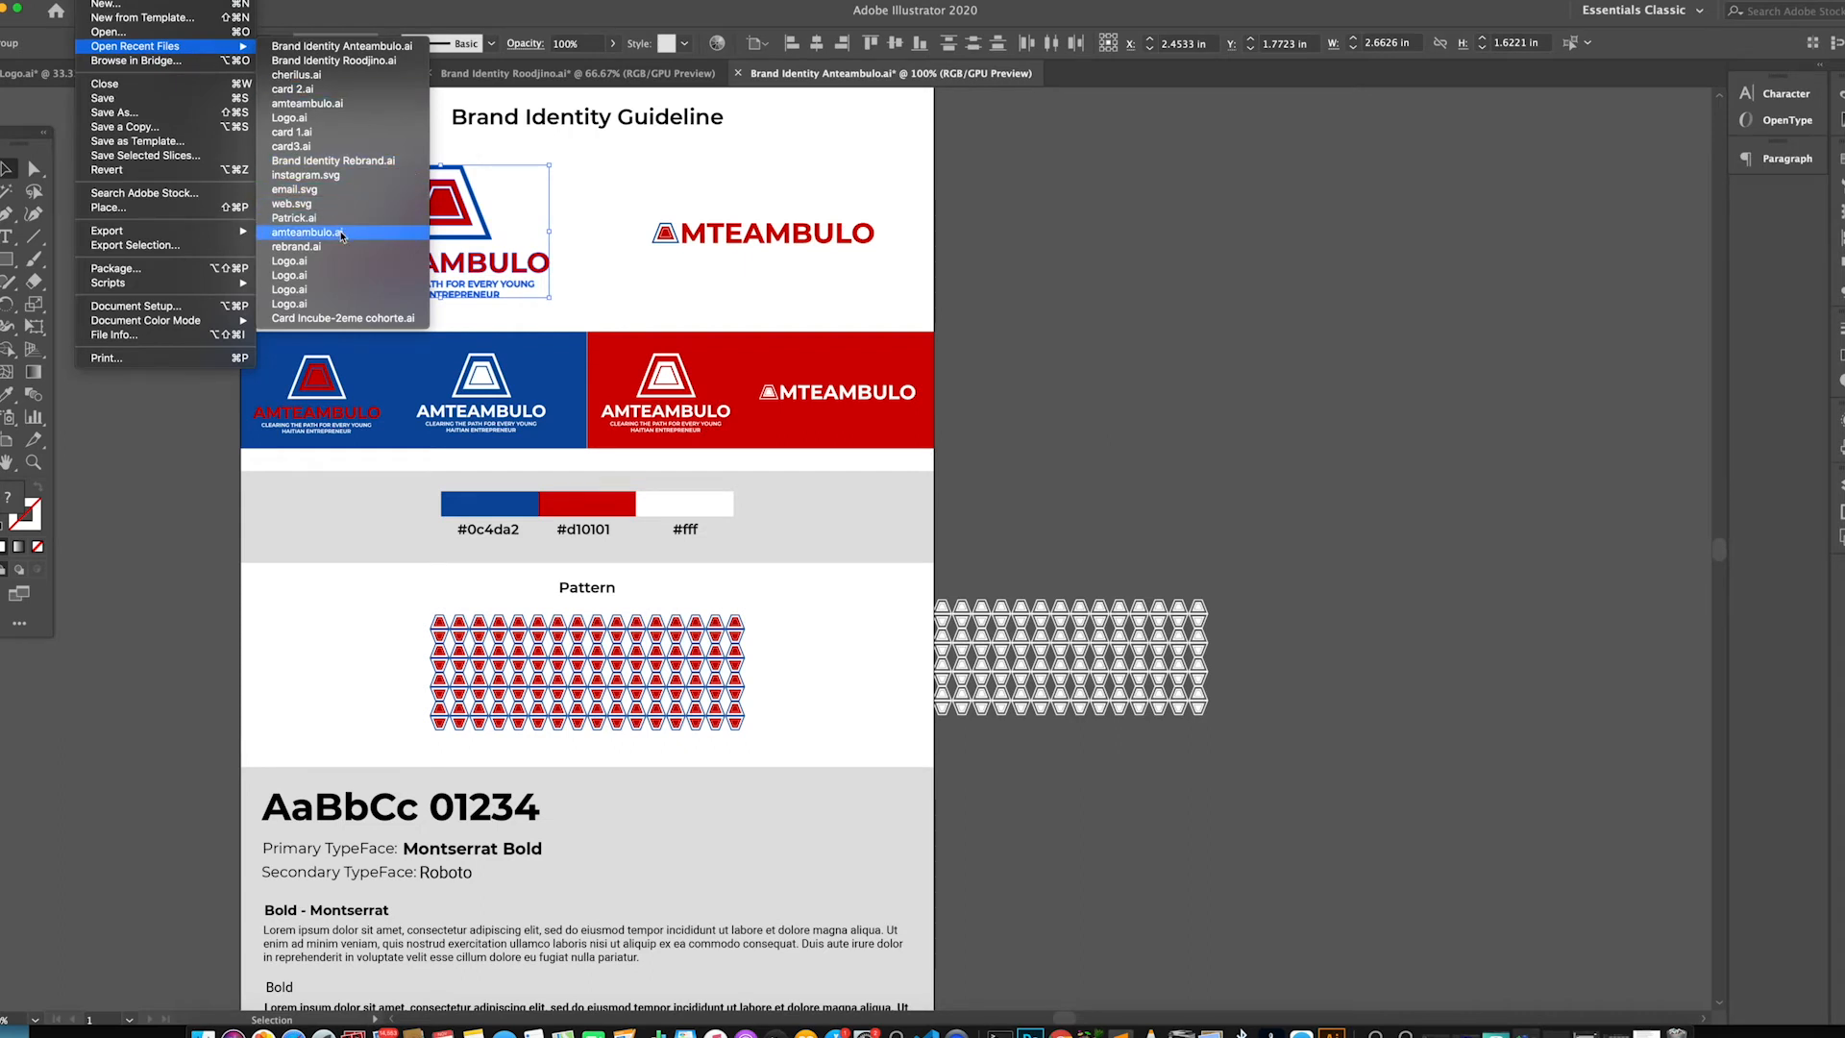
left_click(348, 91)
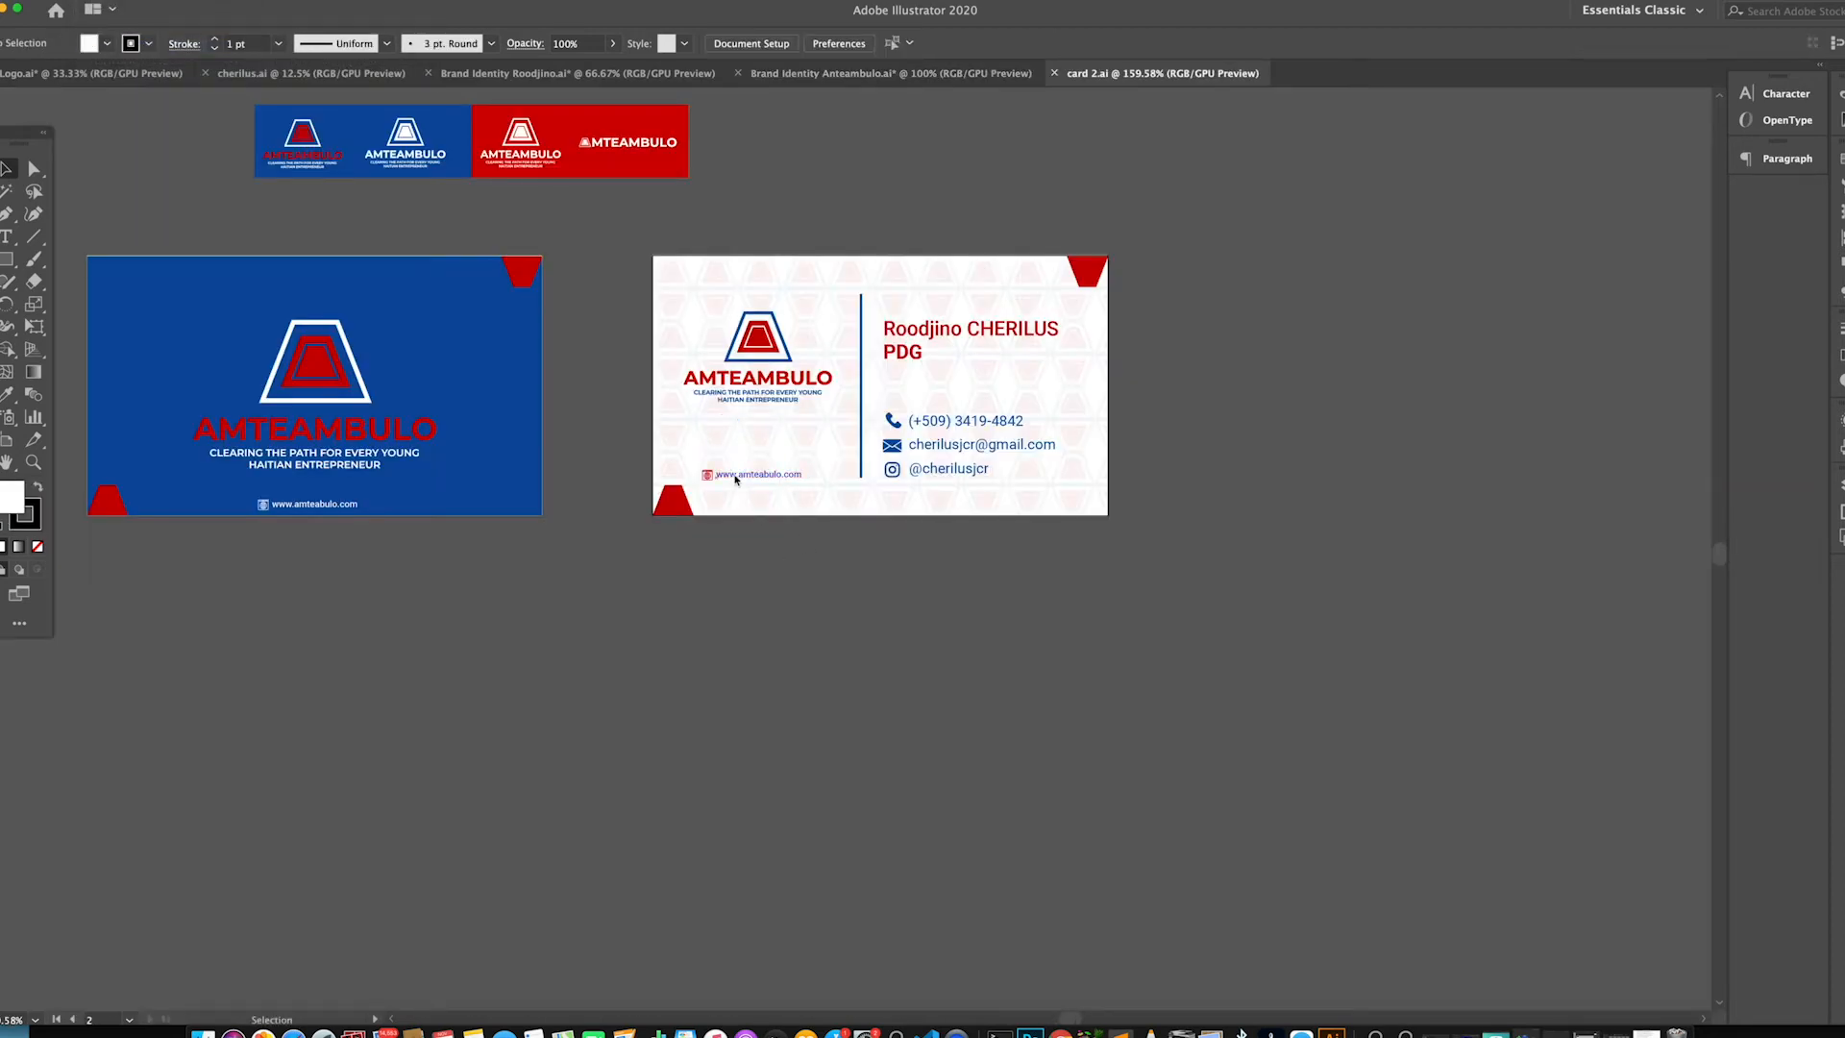
left_click(756, 480)
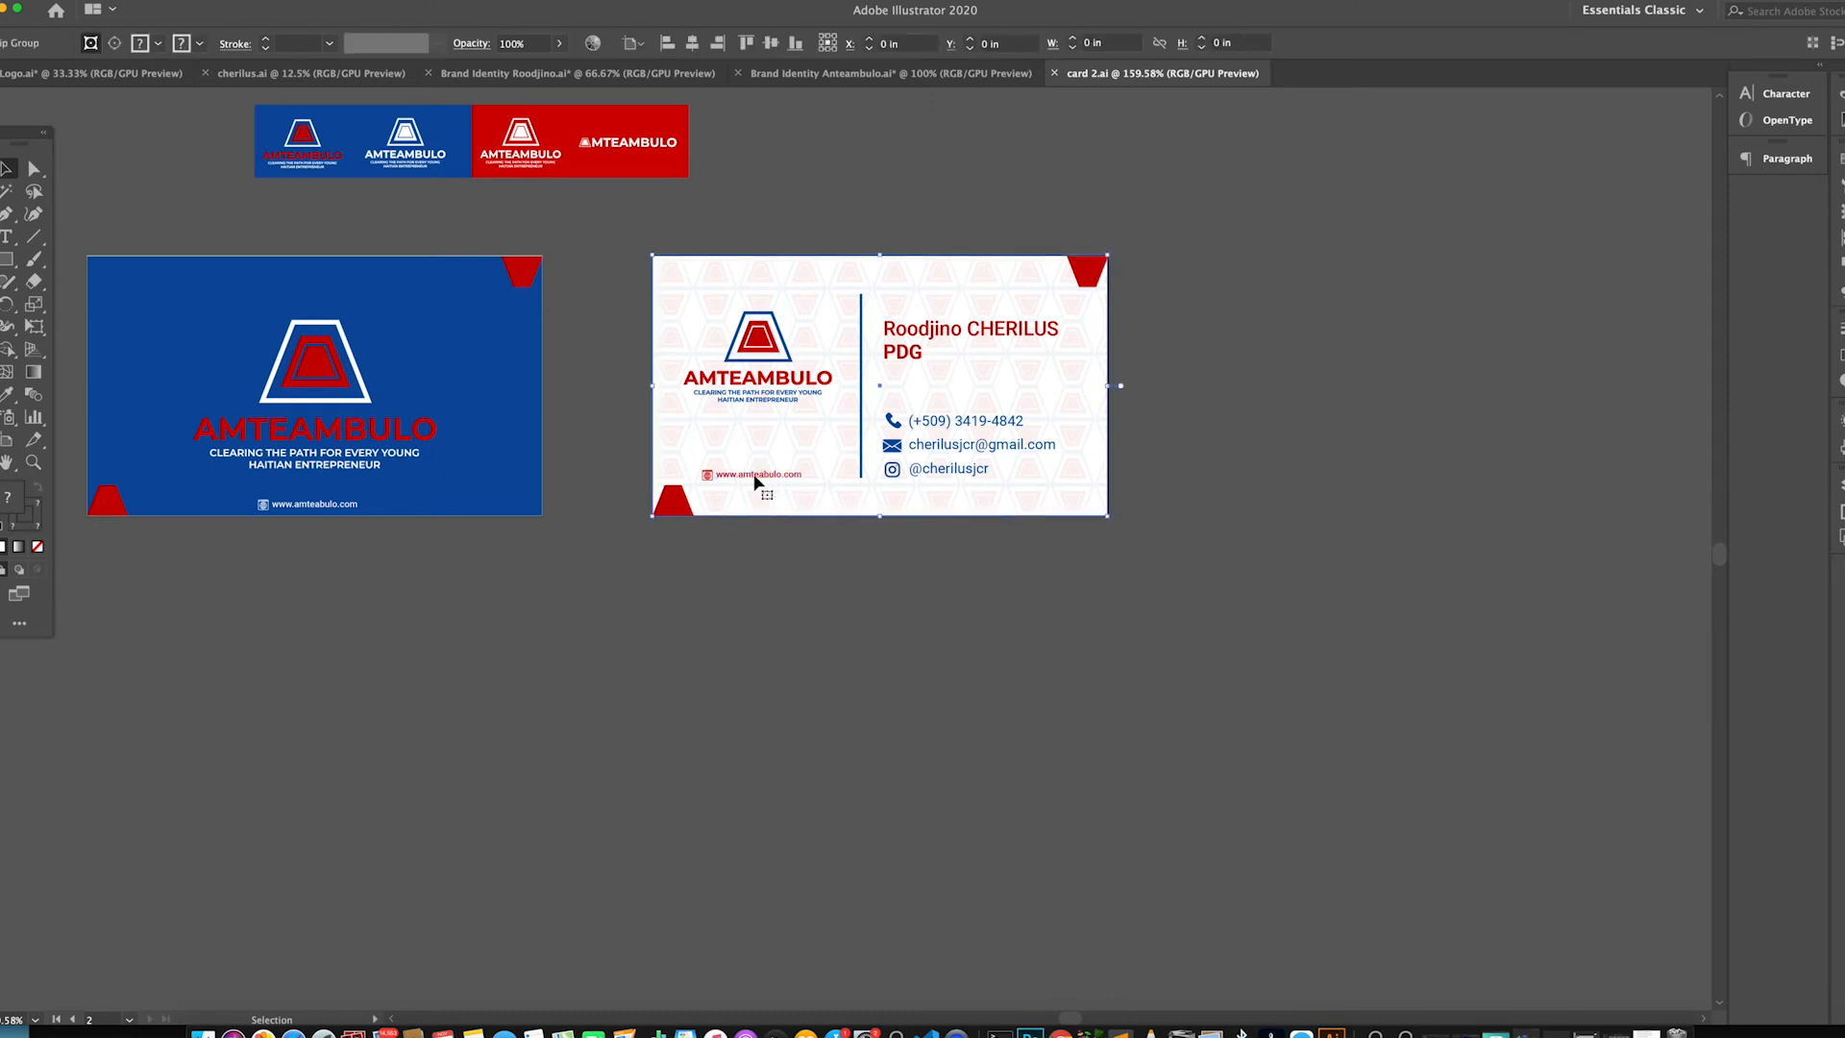
double_click(748, 480)
left_click(745, 478)
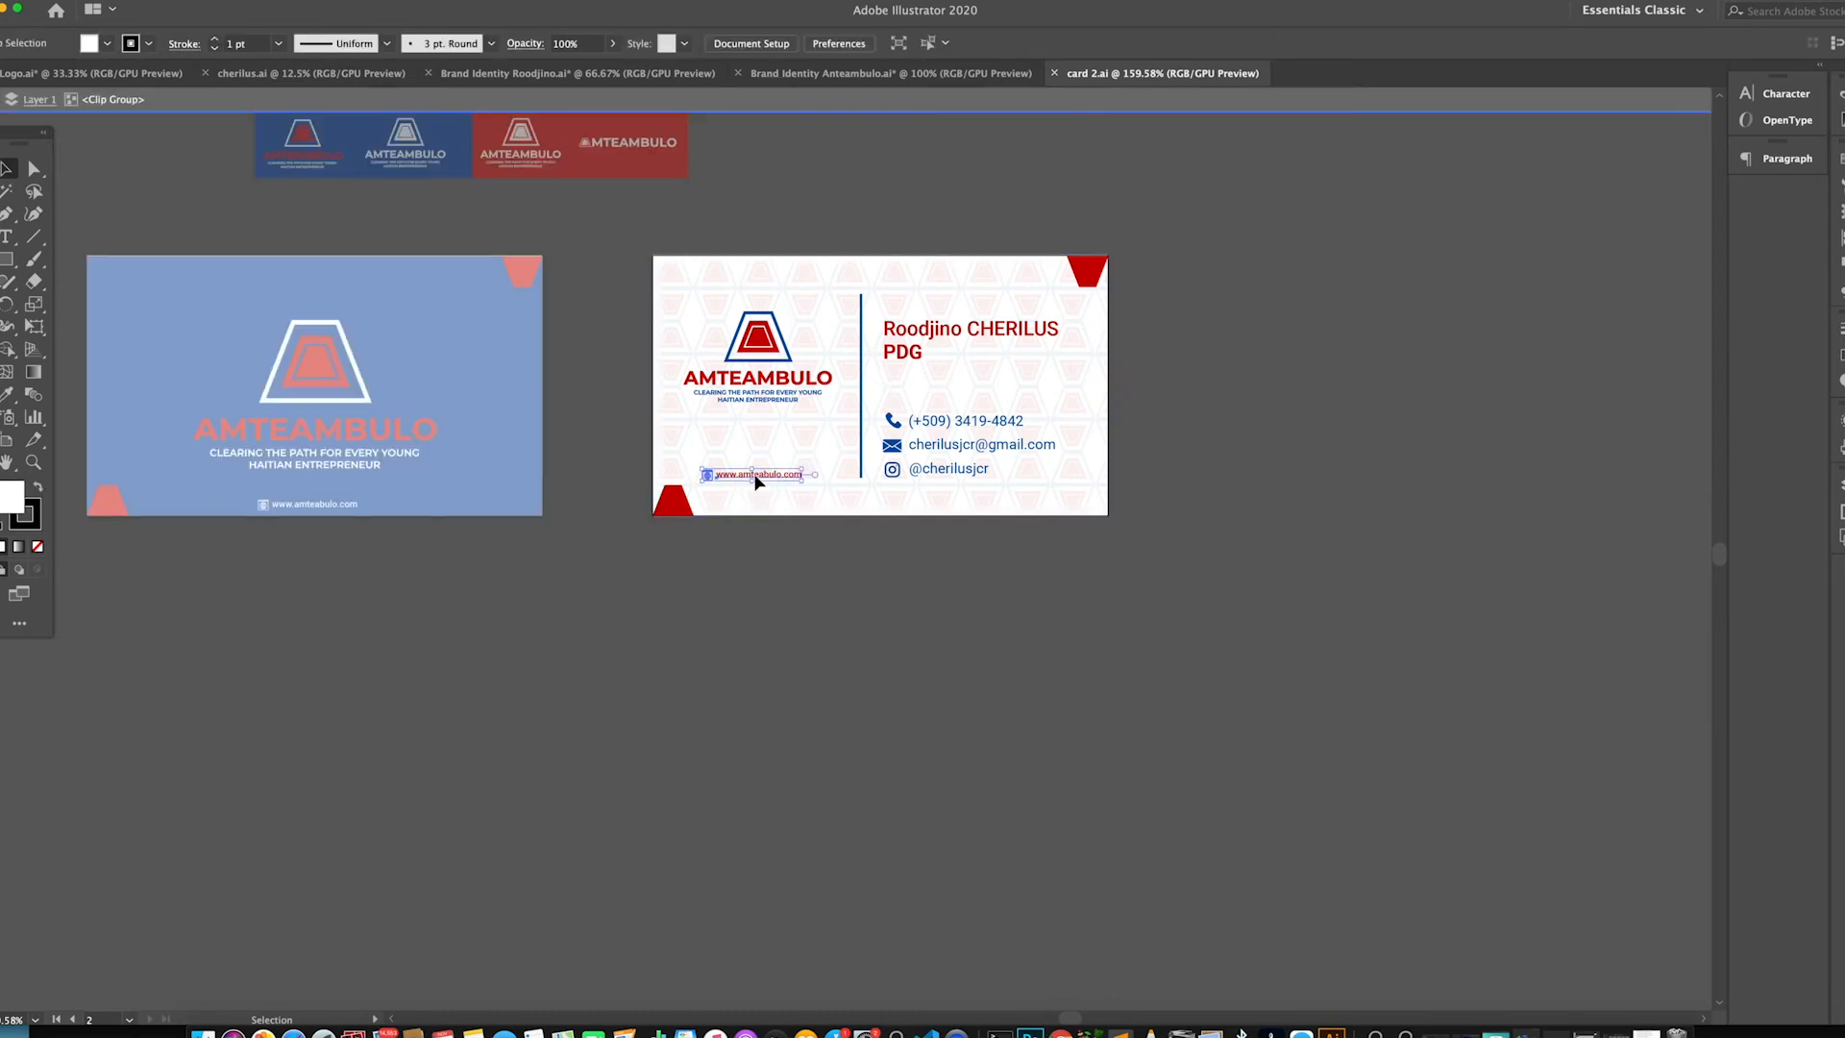
scroll(742, 477, "up", 1)
double_click(1021, 736)
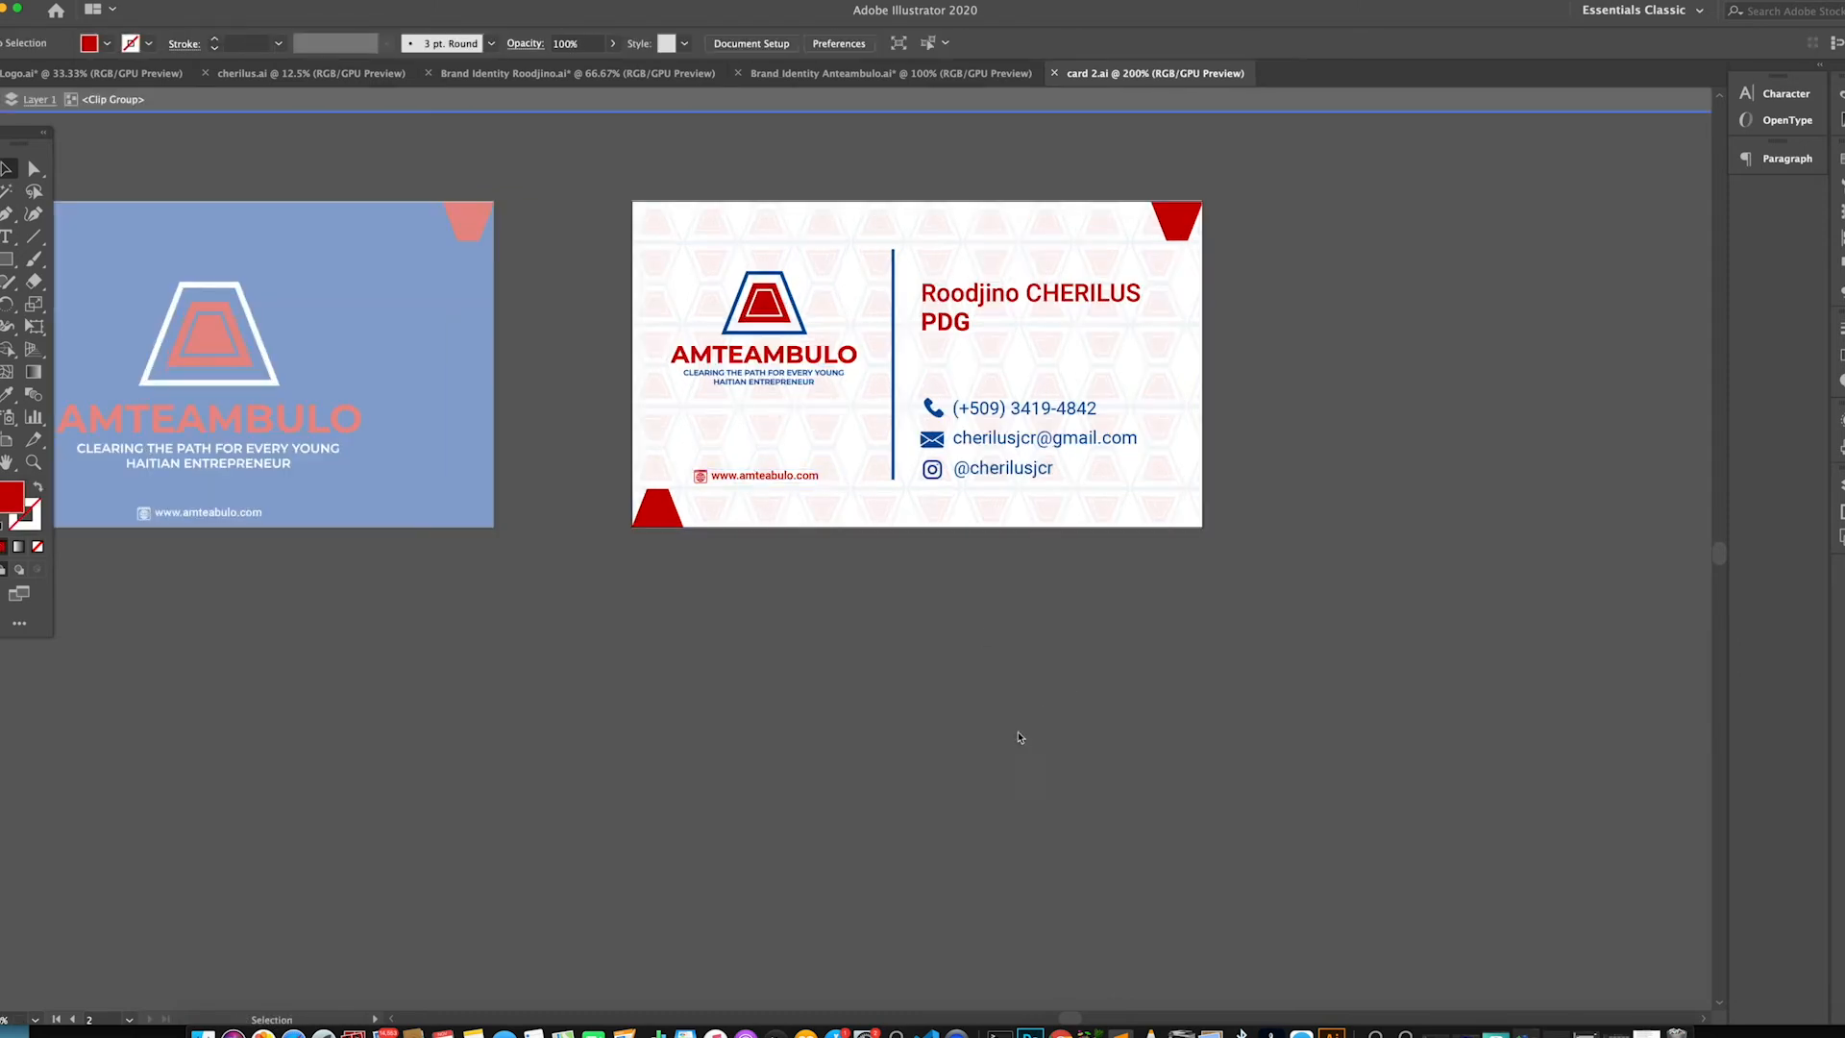
Switch to Photoshop, paste the web address as pixels, and scale and place it below the cover's tagline
left_click(1030, 1032)
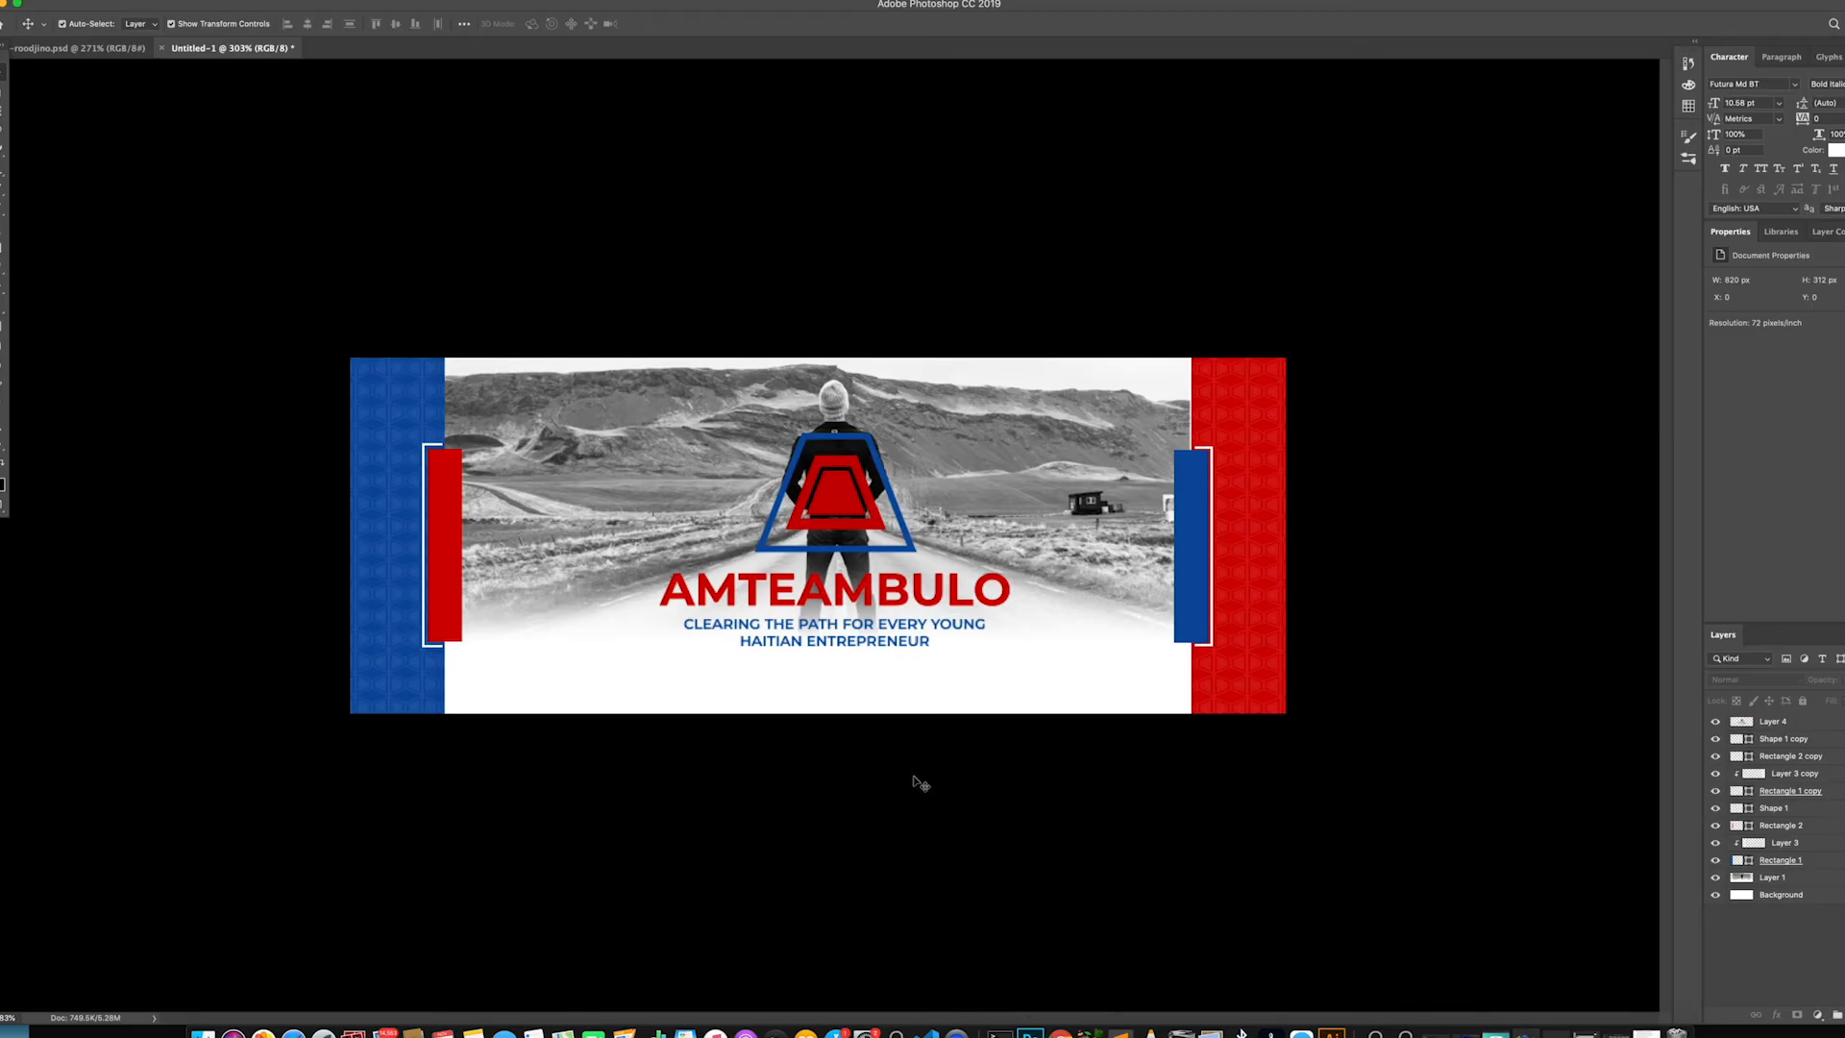
key("super+v")
key("Return")
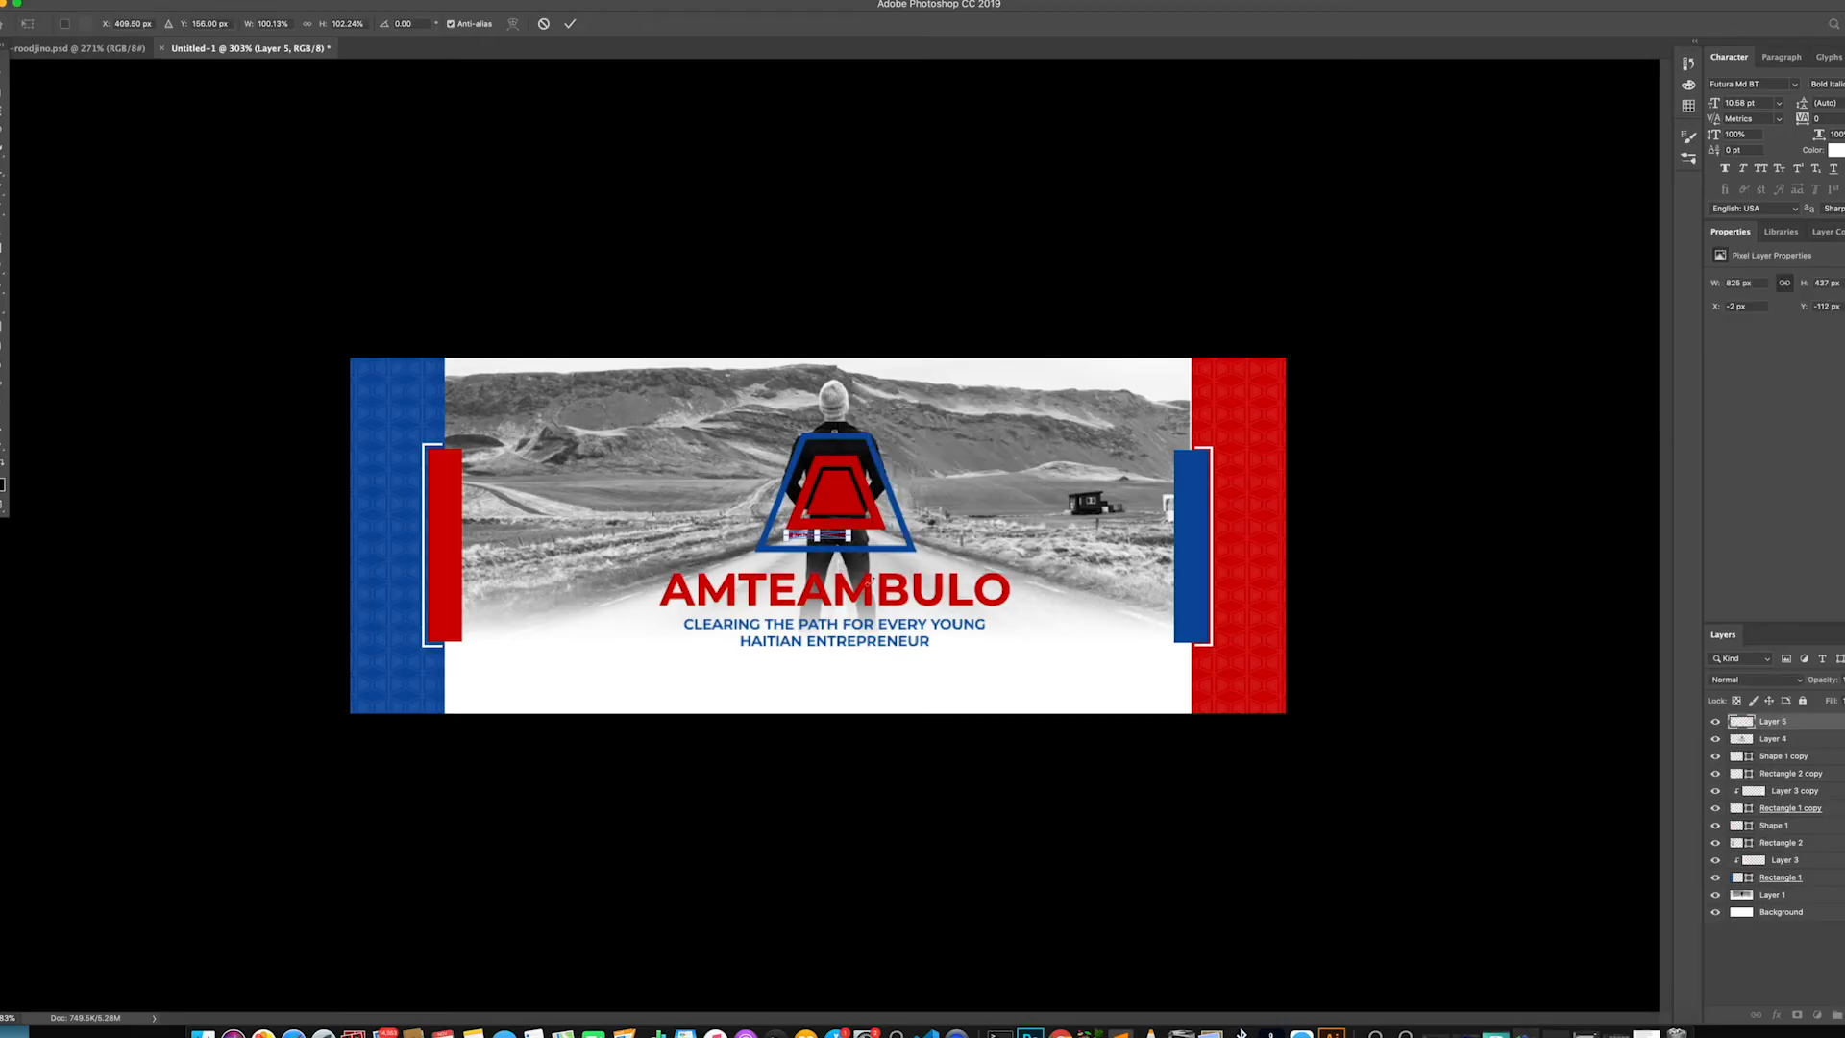
scroll(857, 567, "up", 5)
left_click_drag(846, 530, 846, 990)
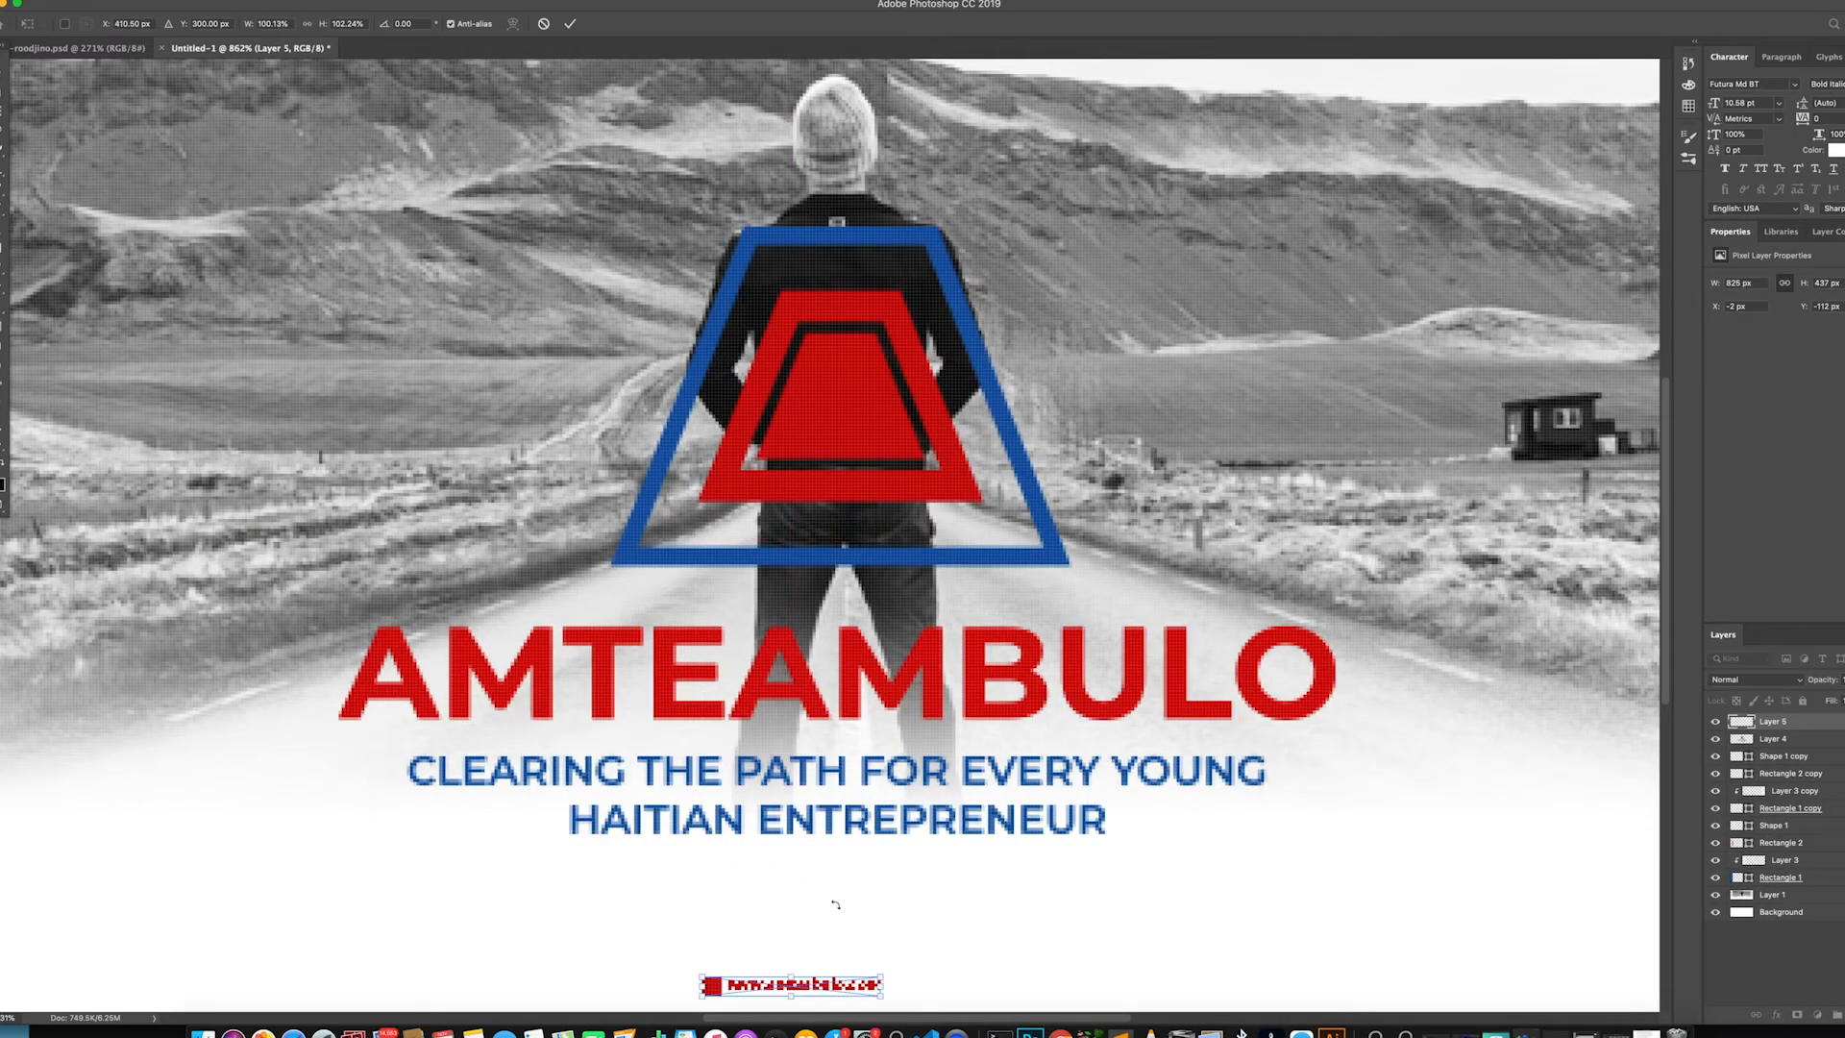
scroll(836, 903, "down", 4)
scroll(837, 900, "down", 5)
left_click_drag(856, 721, 902, 705)
left_click(570, 23)
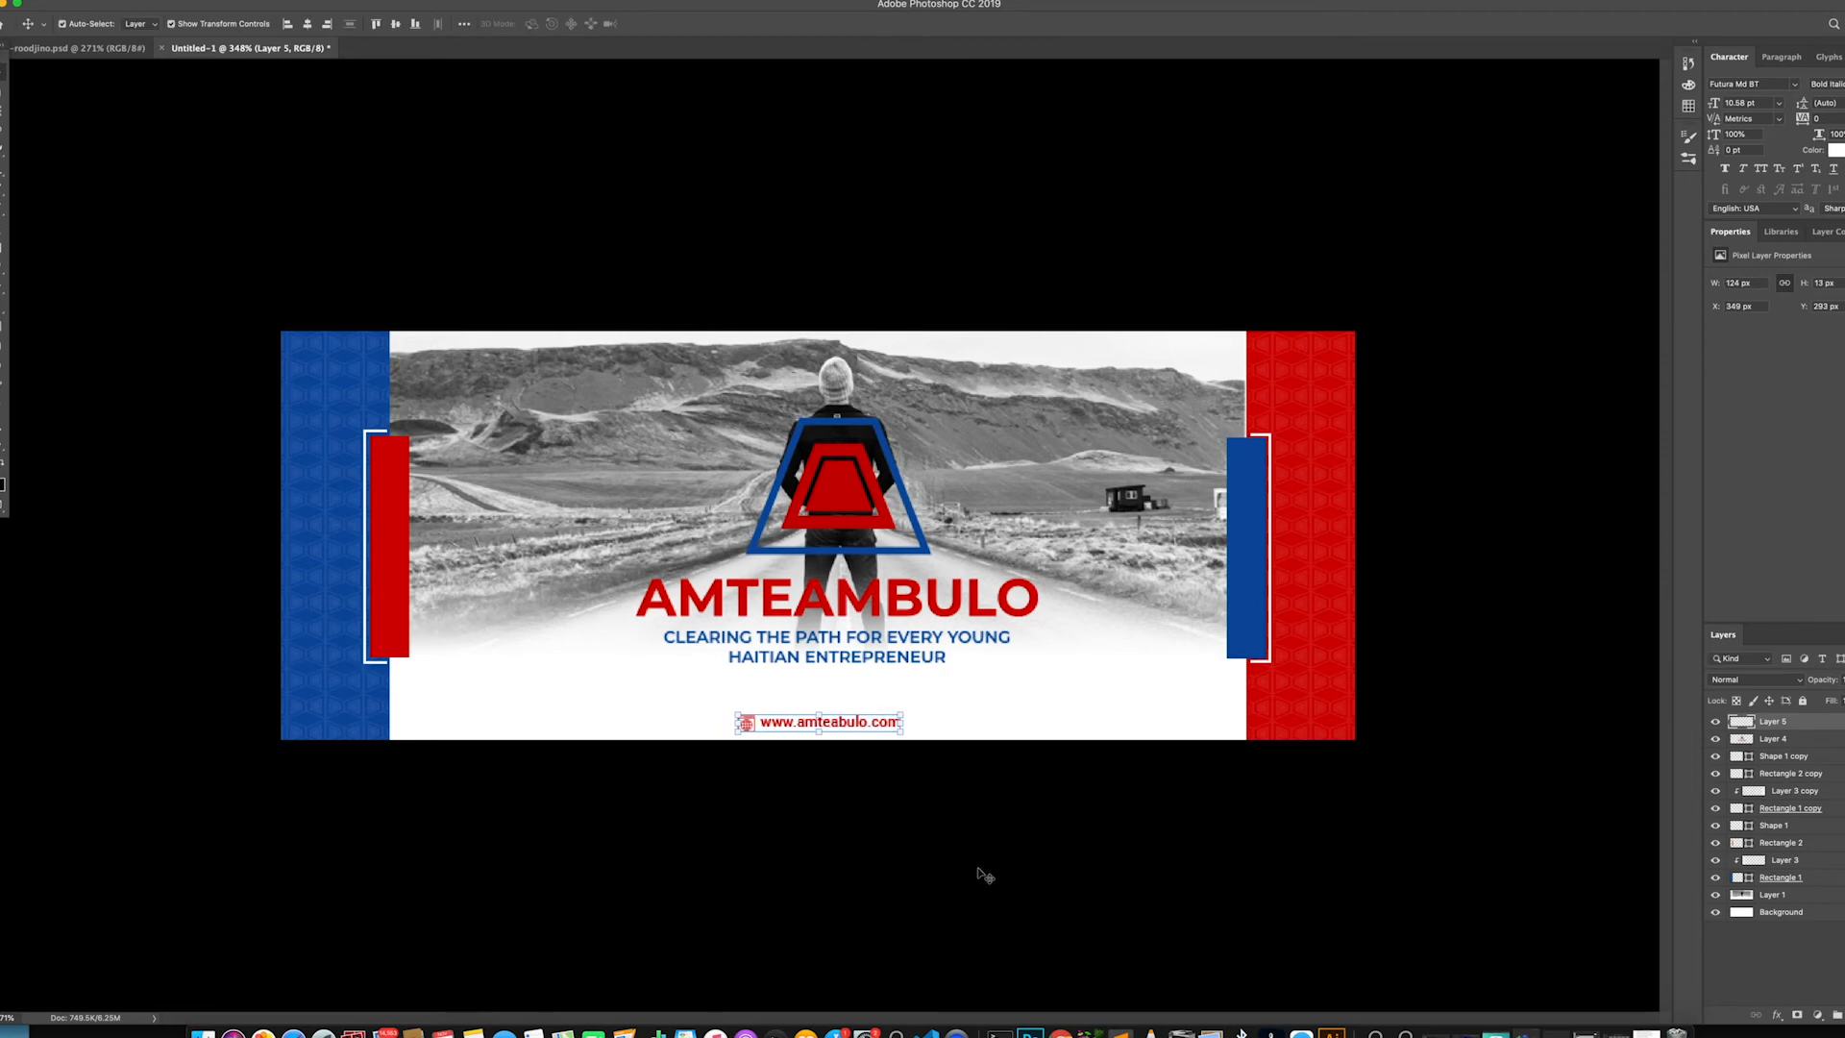
Undo the accidental shift of the road photo and scale the pasted web address down to about 88%
left_click(982, 872)
left_click_drag(853, 728, 872, 730)
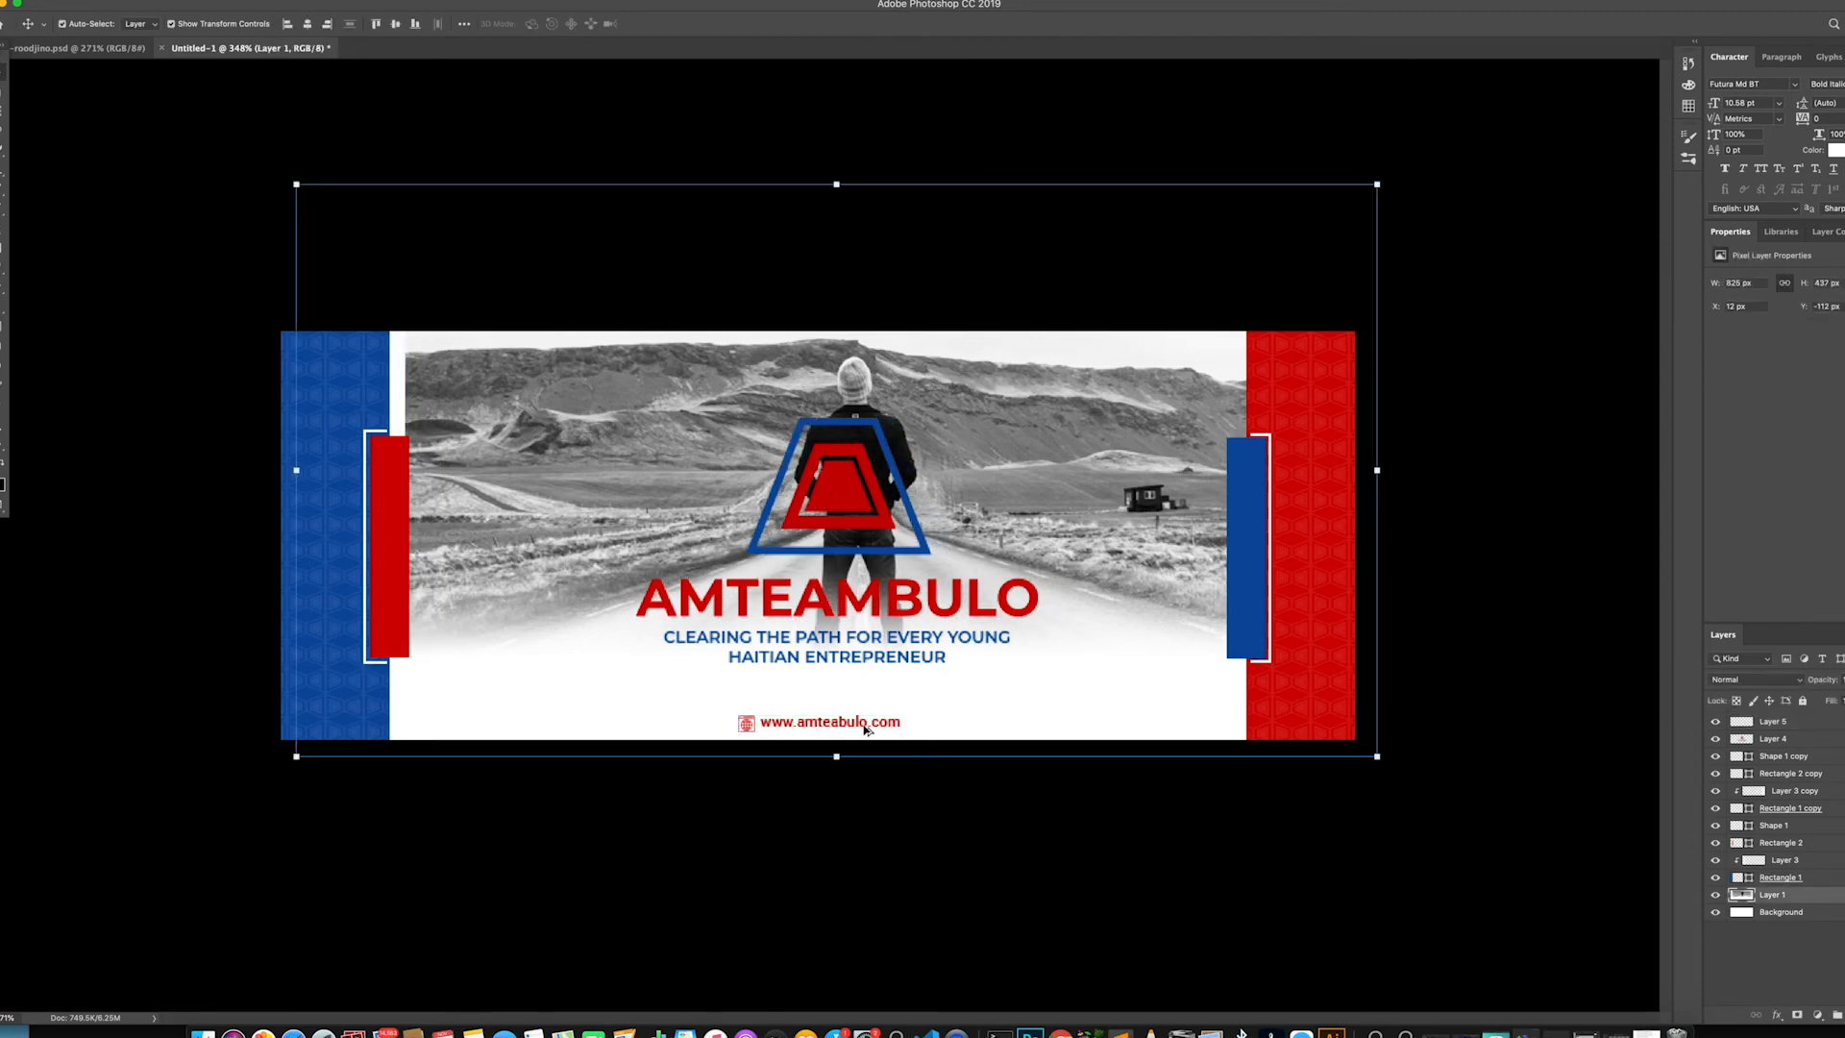
key("super+z")
left_click(854, 772)
left_click_drag(834, 727, 901, 716)
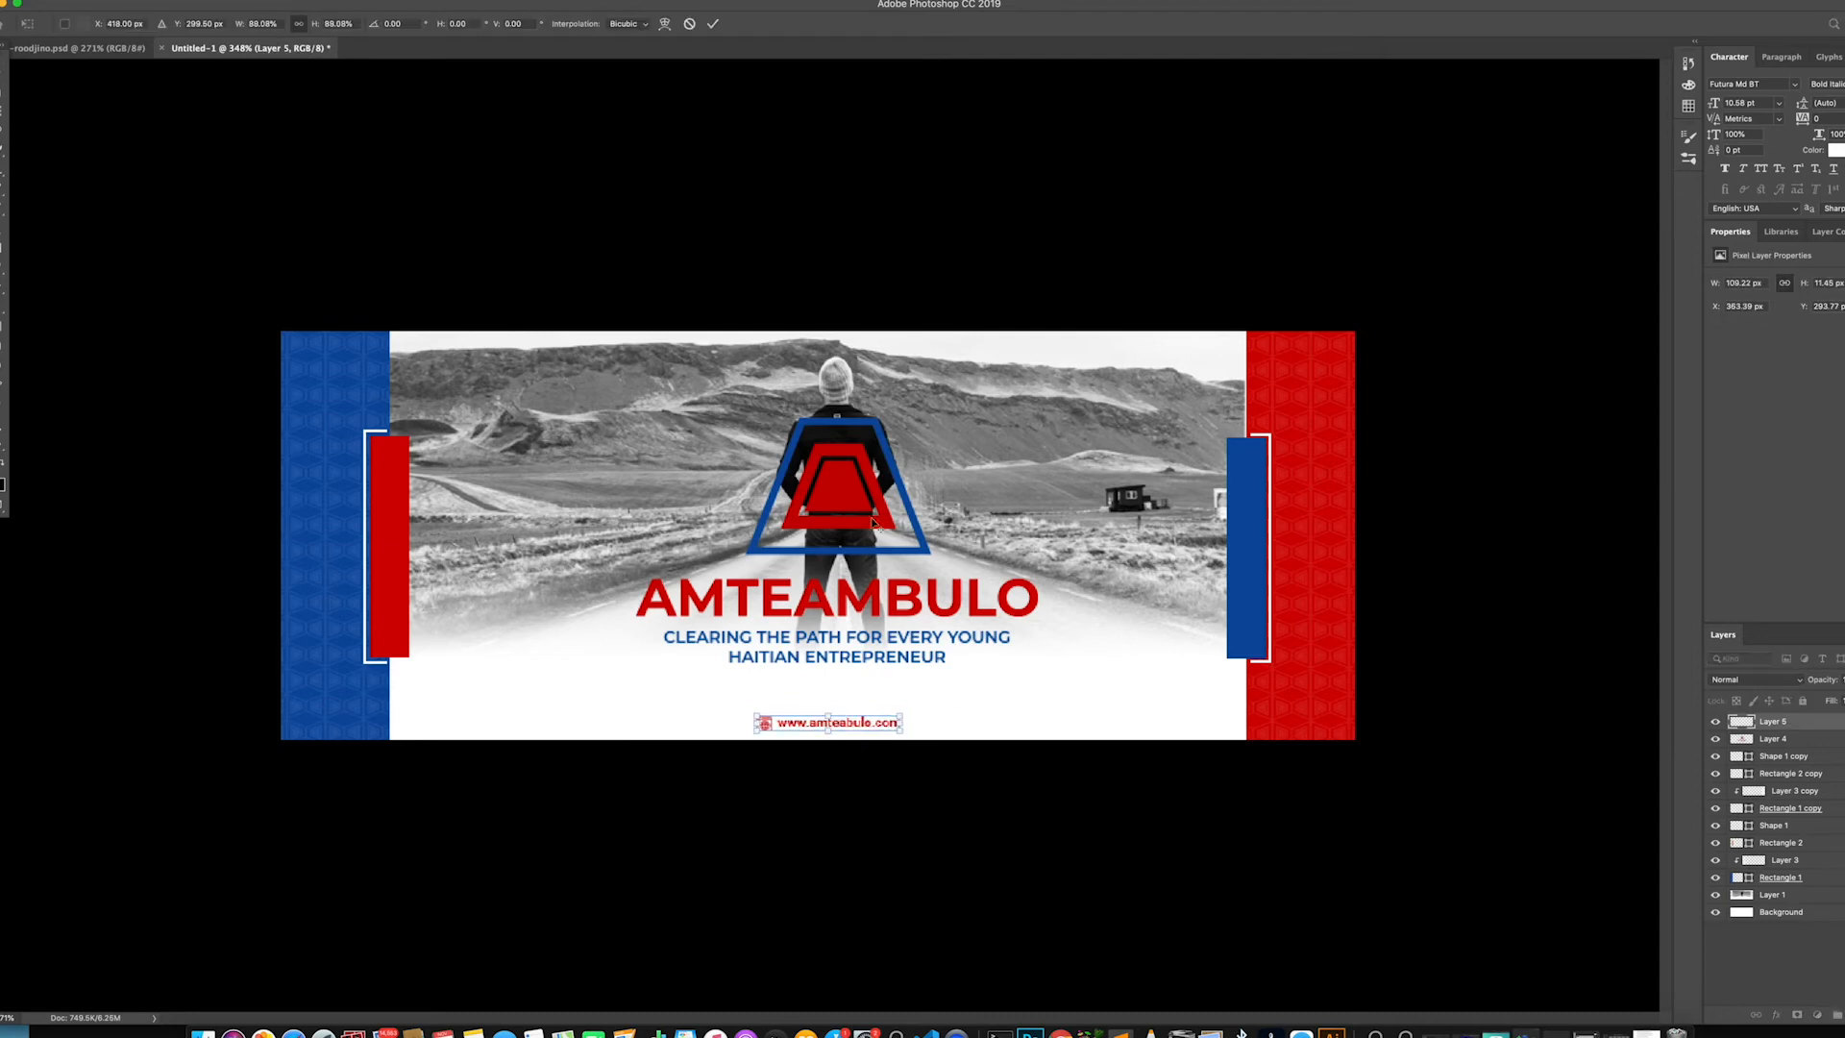
left_click(713, 23)
Delete the pasted web address from the cover
left_click(868, 728)
left_click(850, 725)
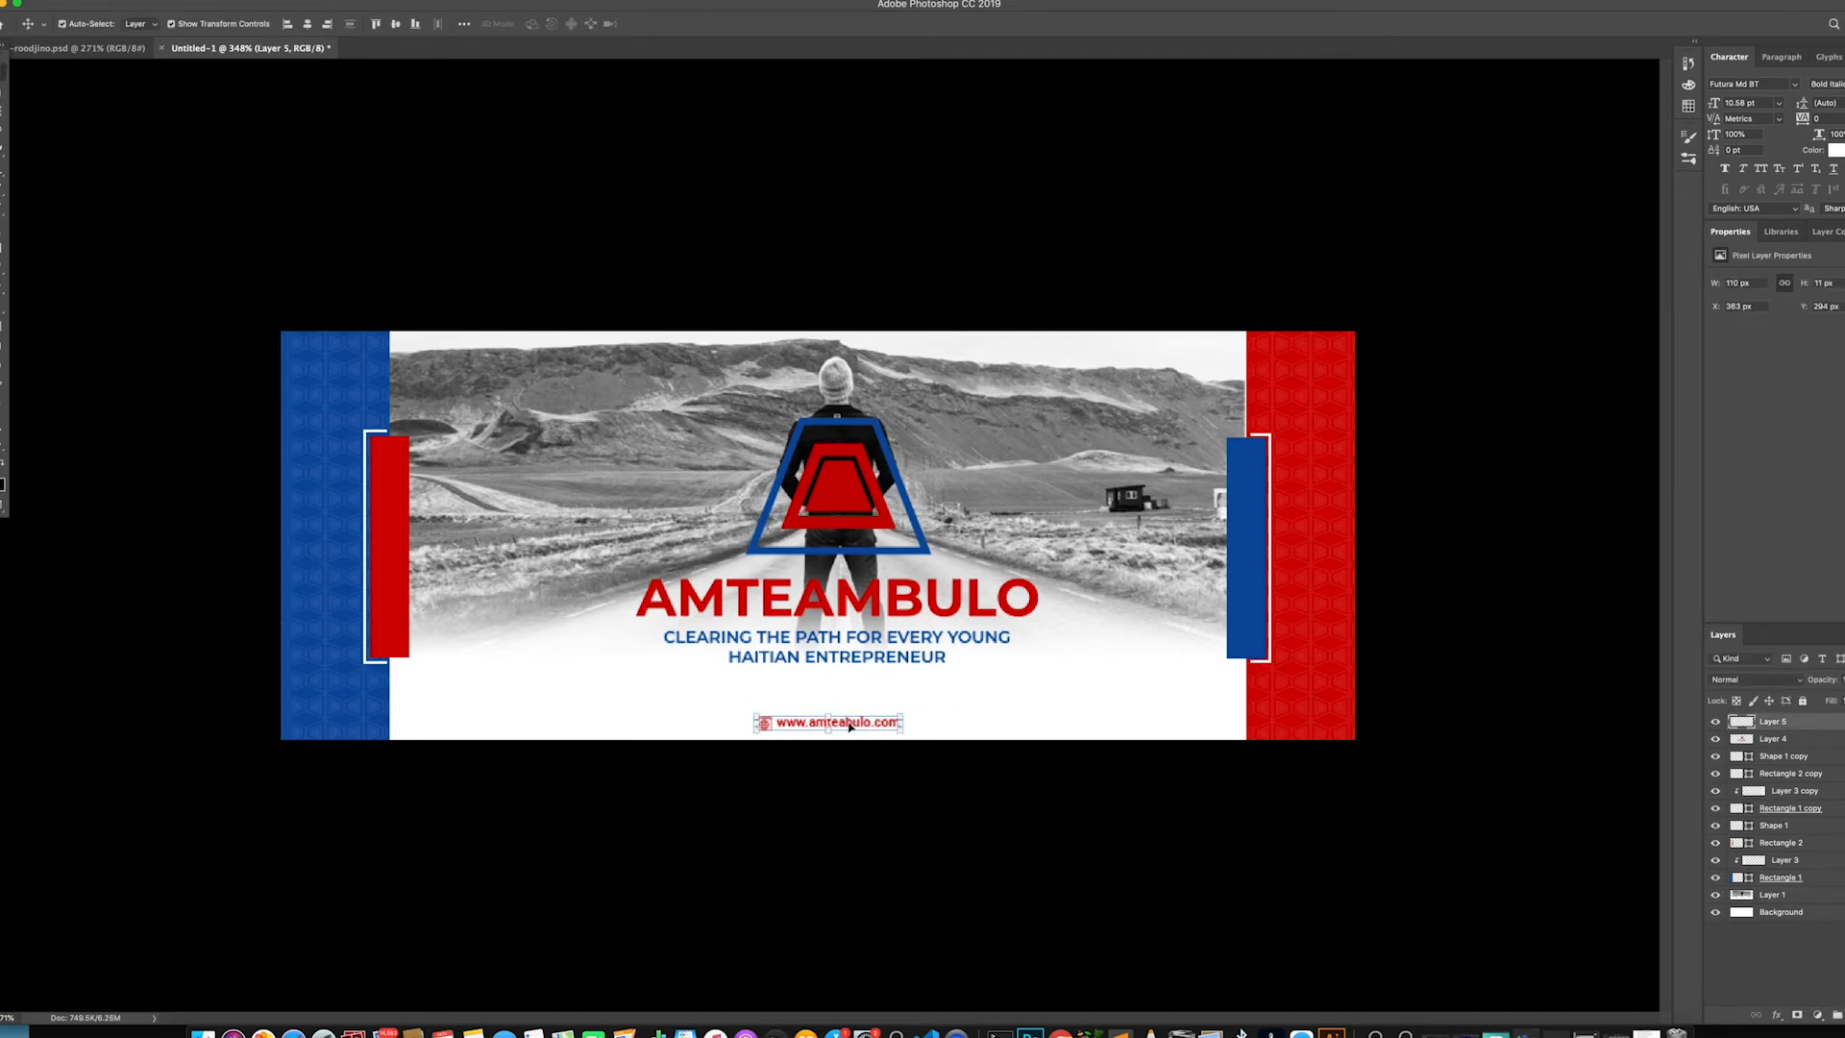
key("Delete")
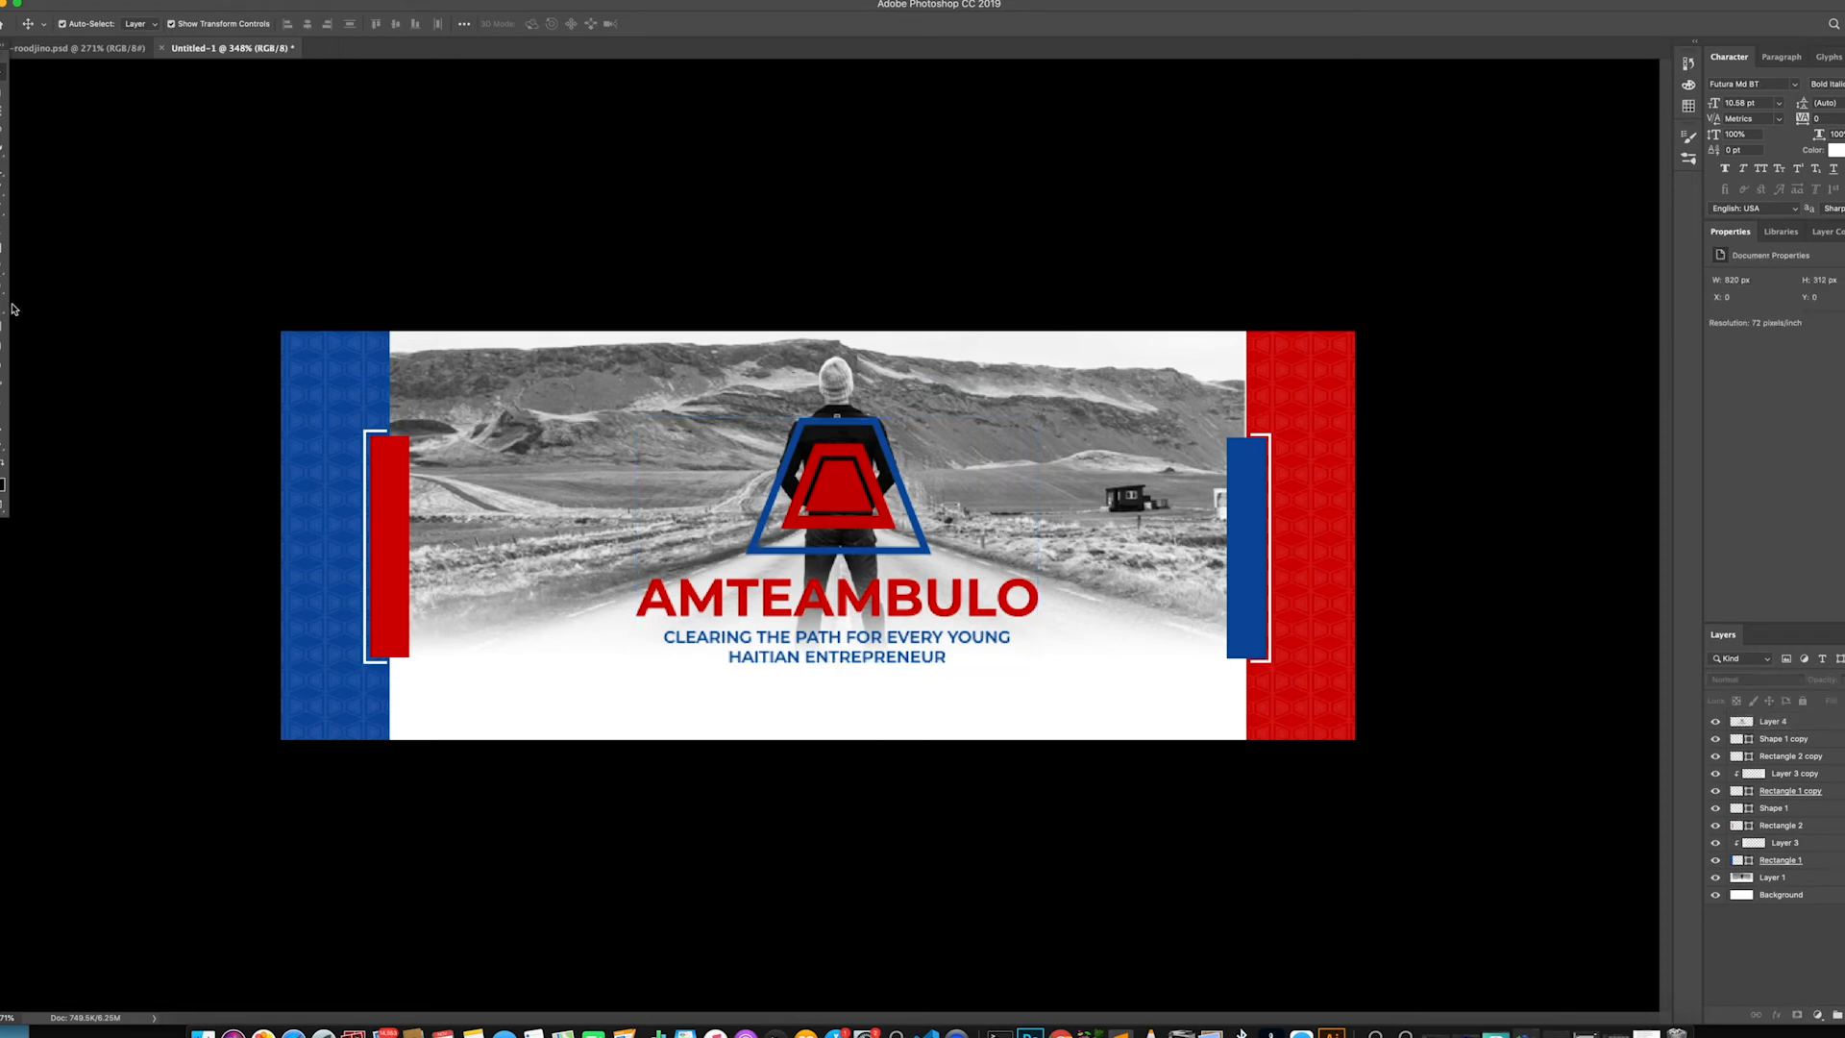
Add the text line WWW/ANTEAMBULOHT.COM in the white area below the tagline
left_click(2, 303)
key("t")
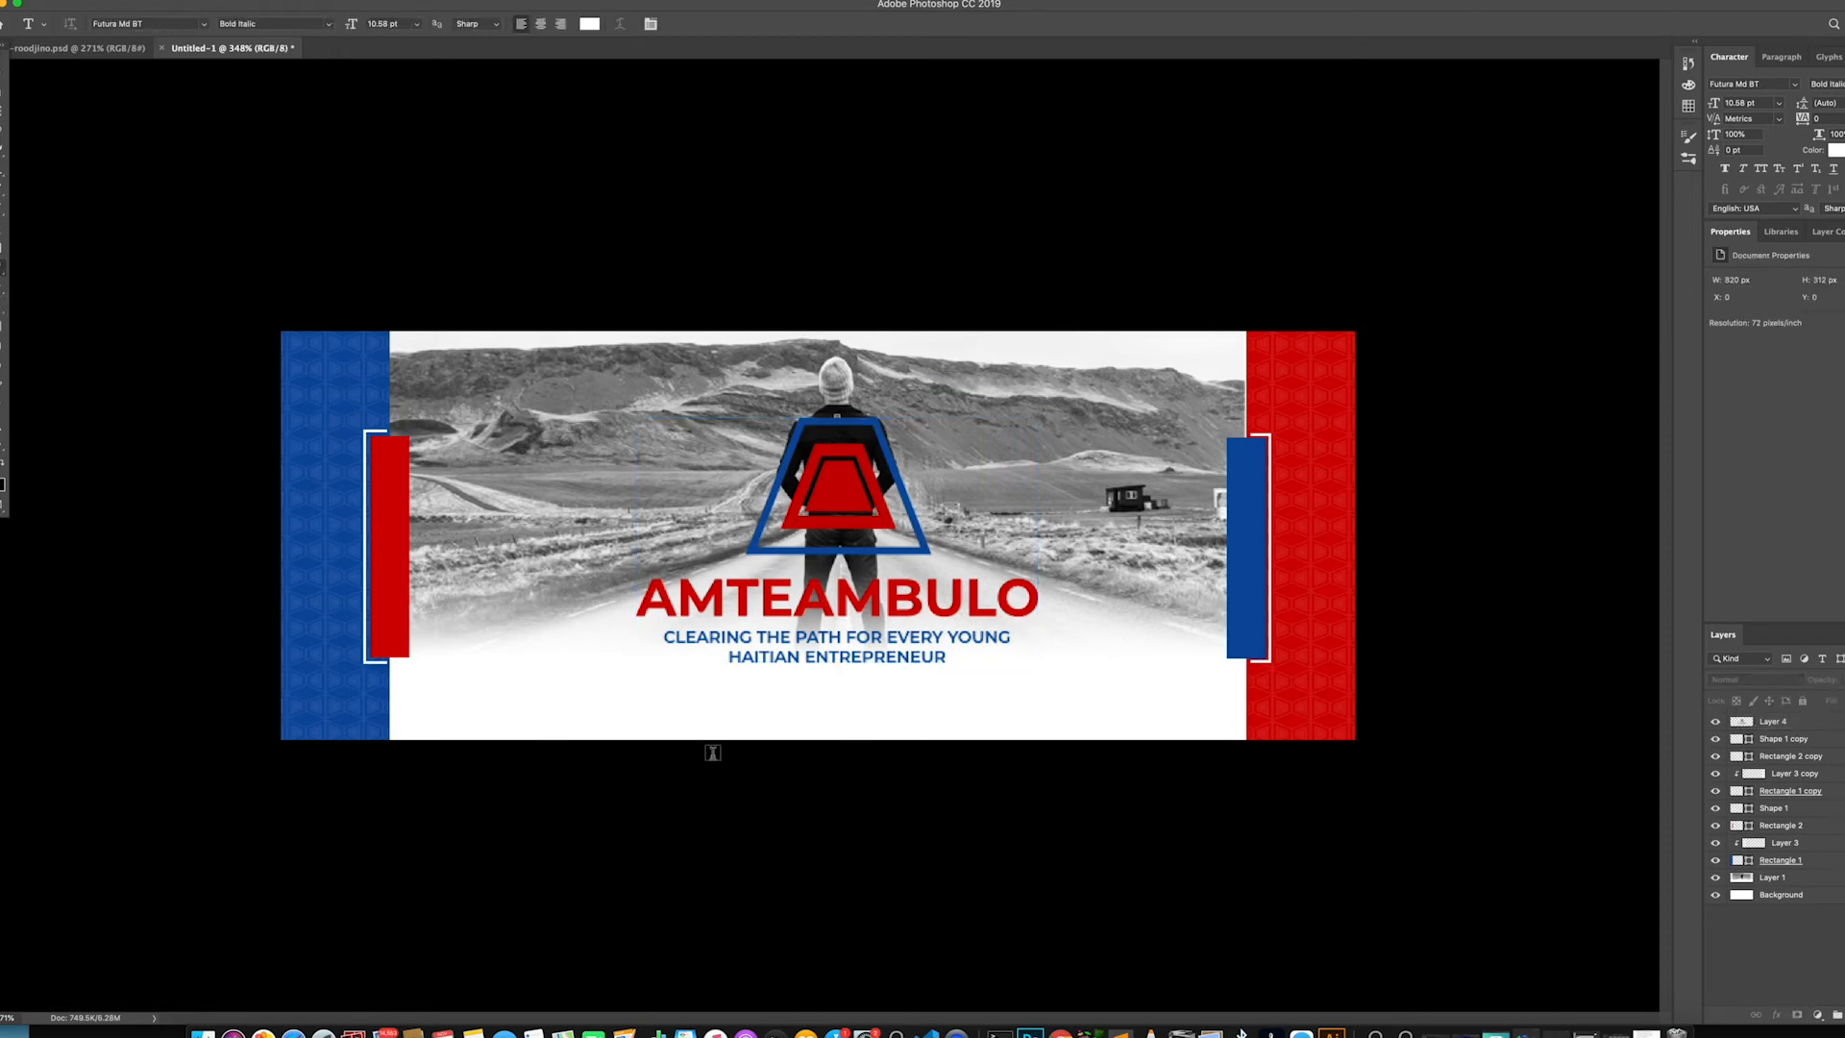
left_click(706, 733)
key("BackSpace")
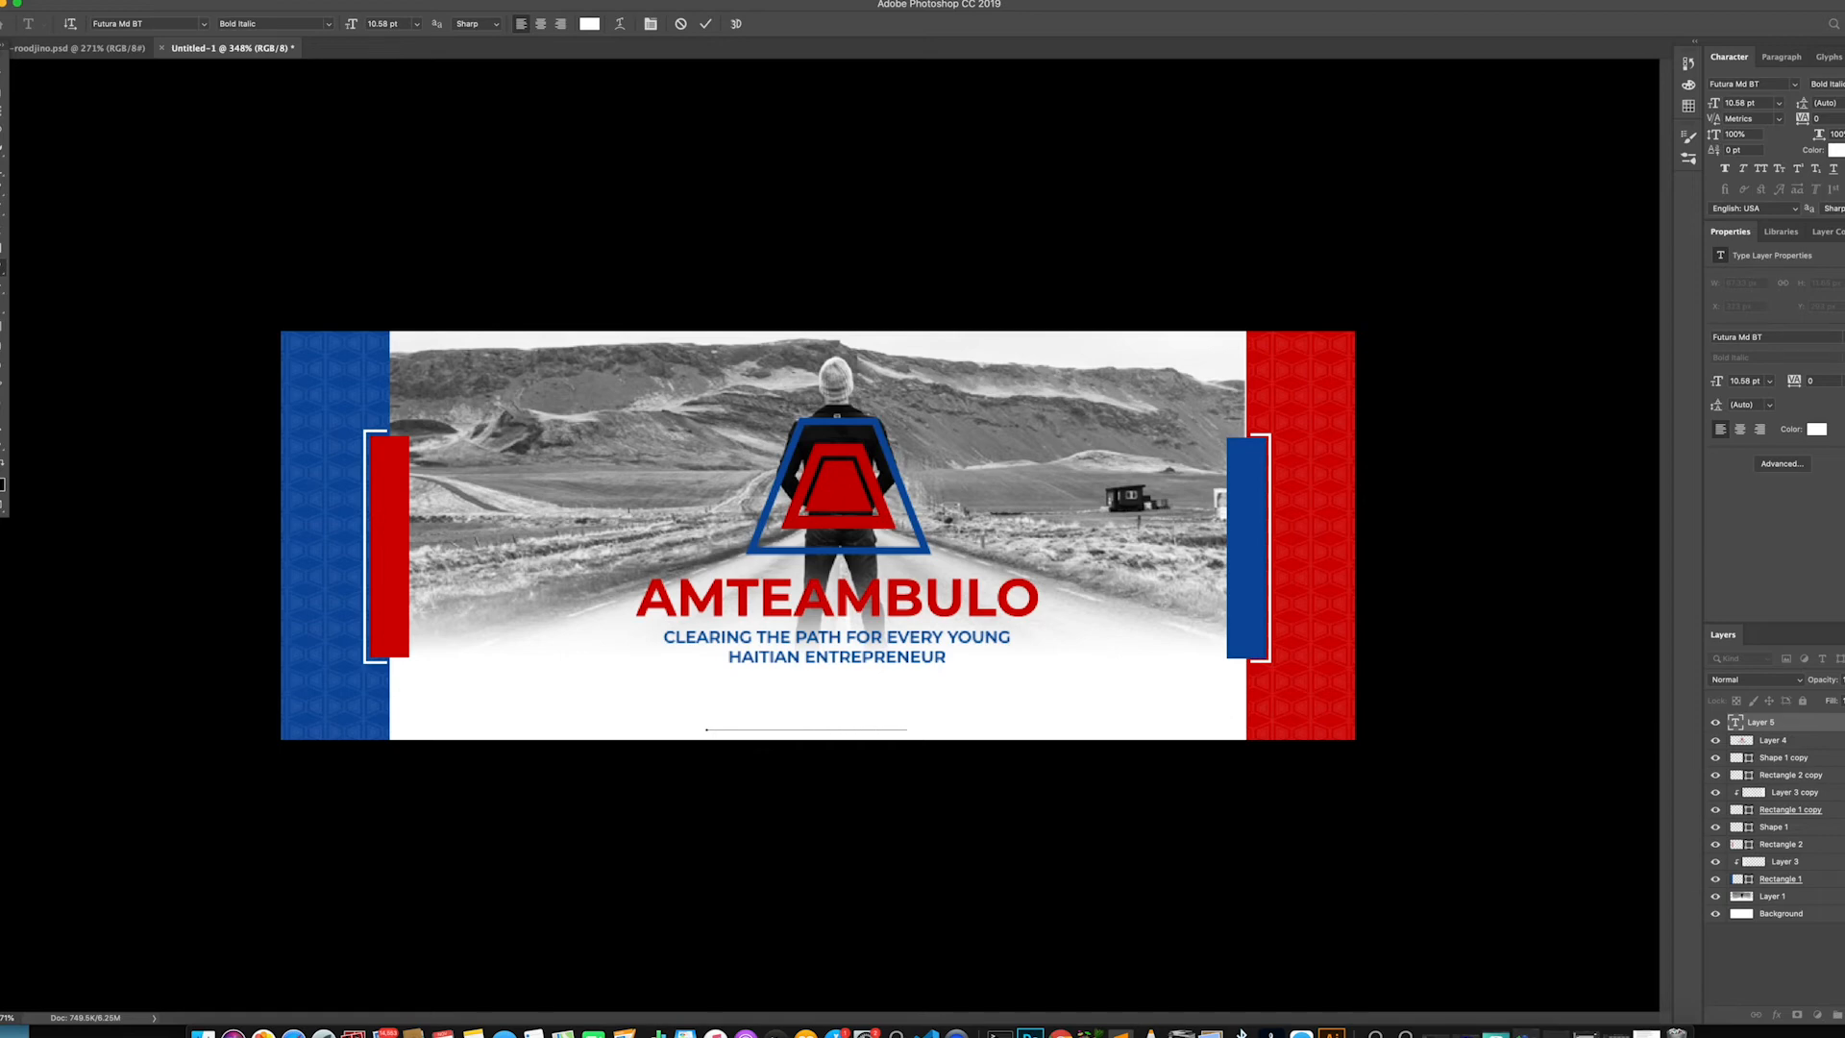
left_click(11, 68)
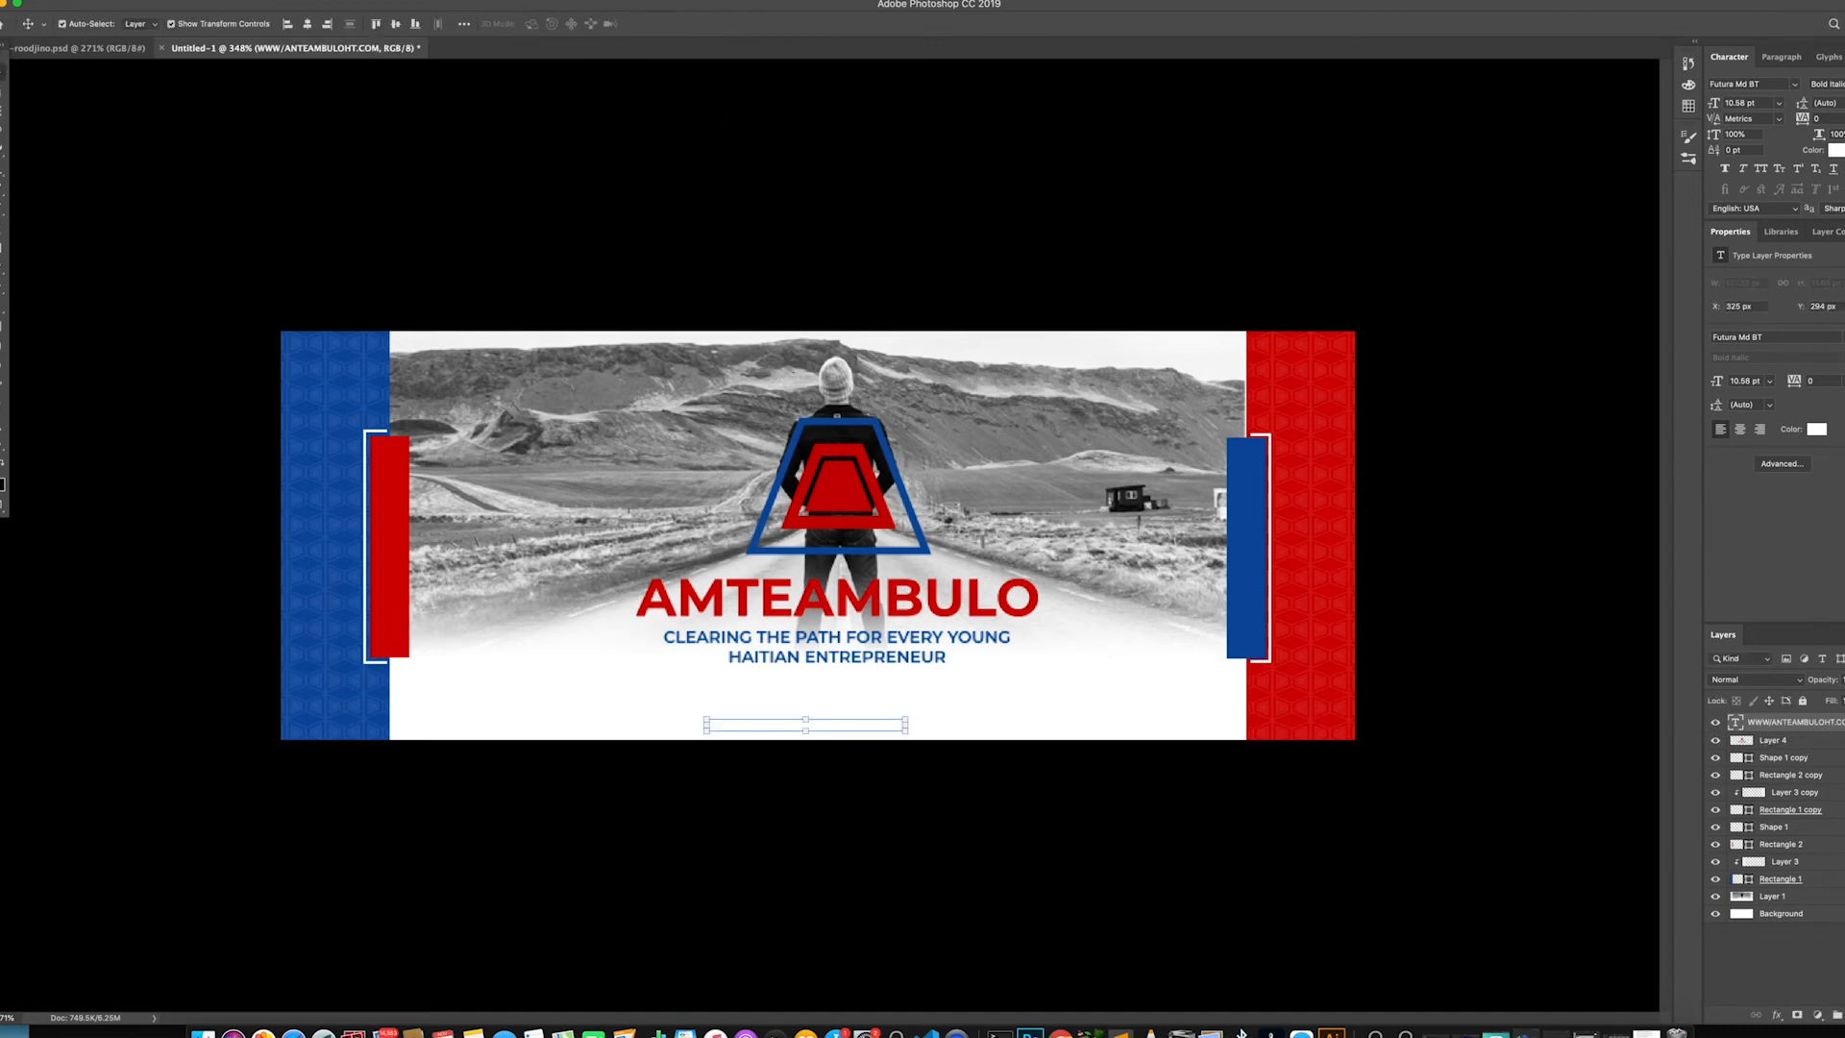
Recolour the web address text with the blue #0b4da1 sampled from the logo
key("t")
left_click(589, 23)
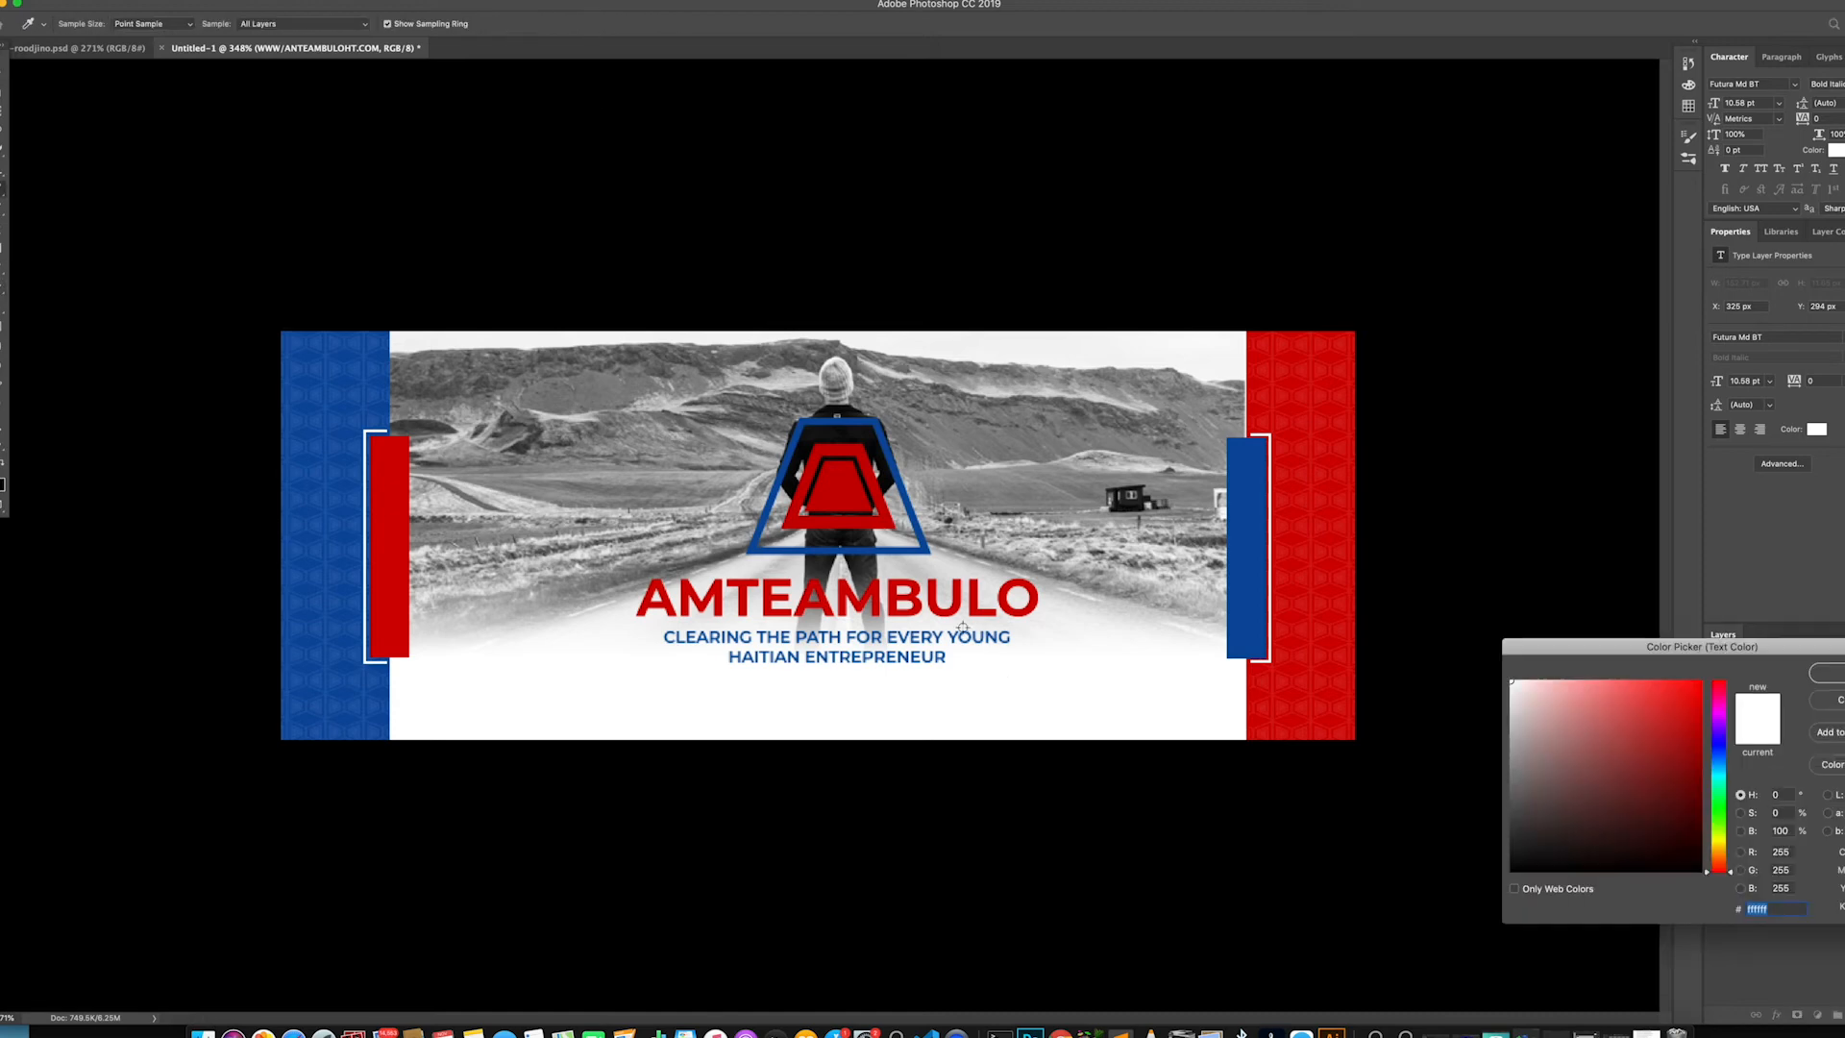
left_click(923, 549)
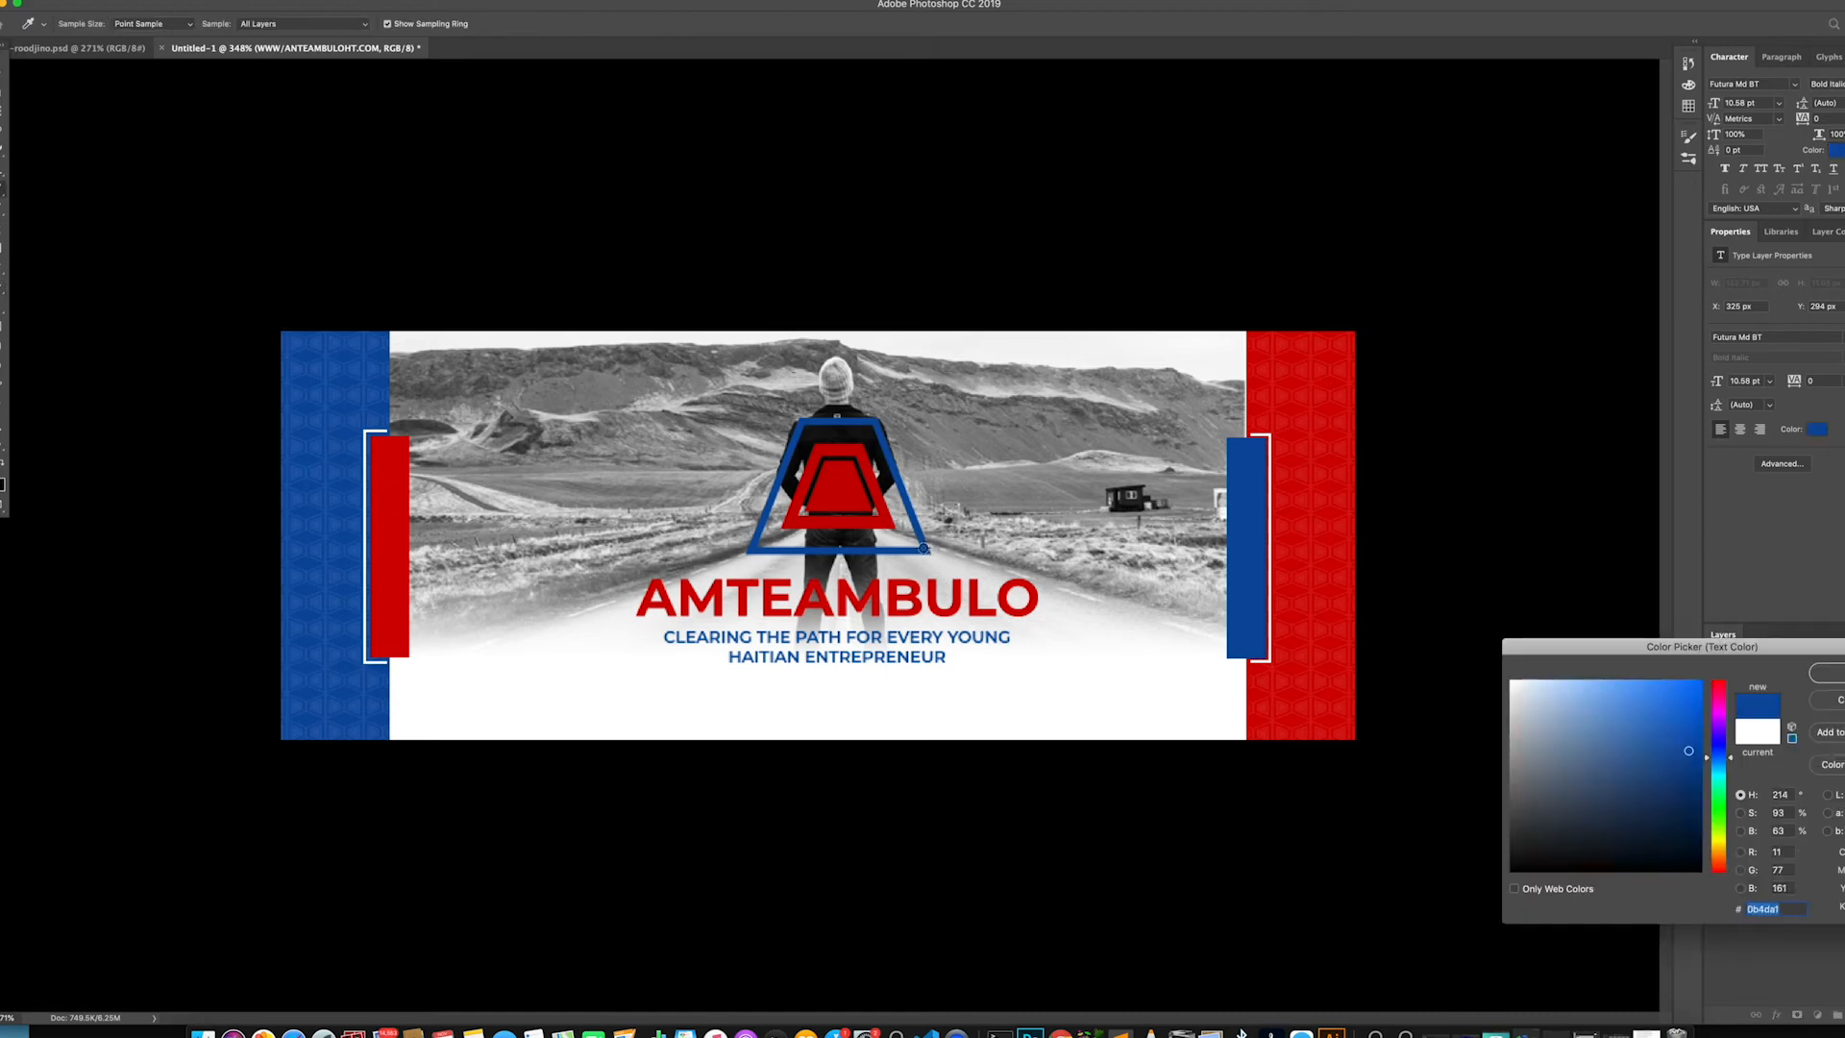
left_click(1818, 667)
left_click(3, 82)
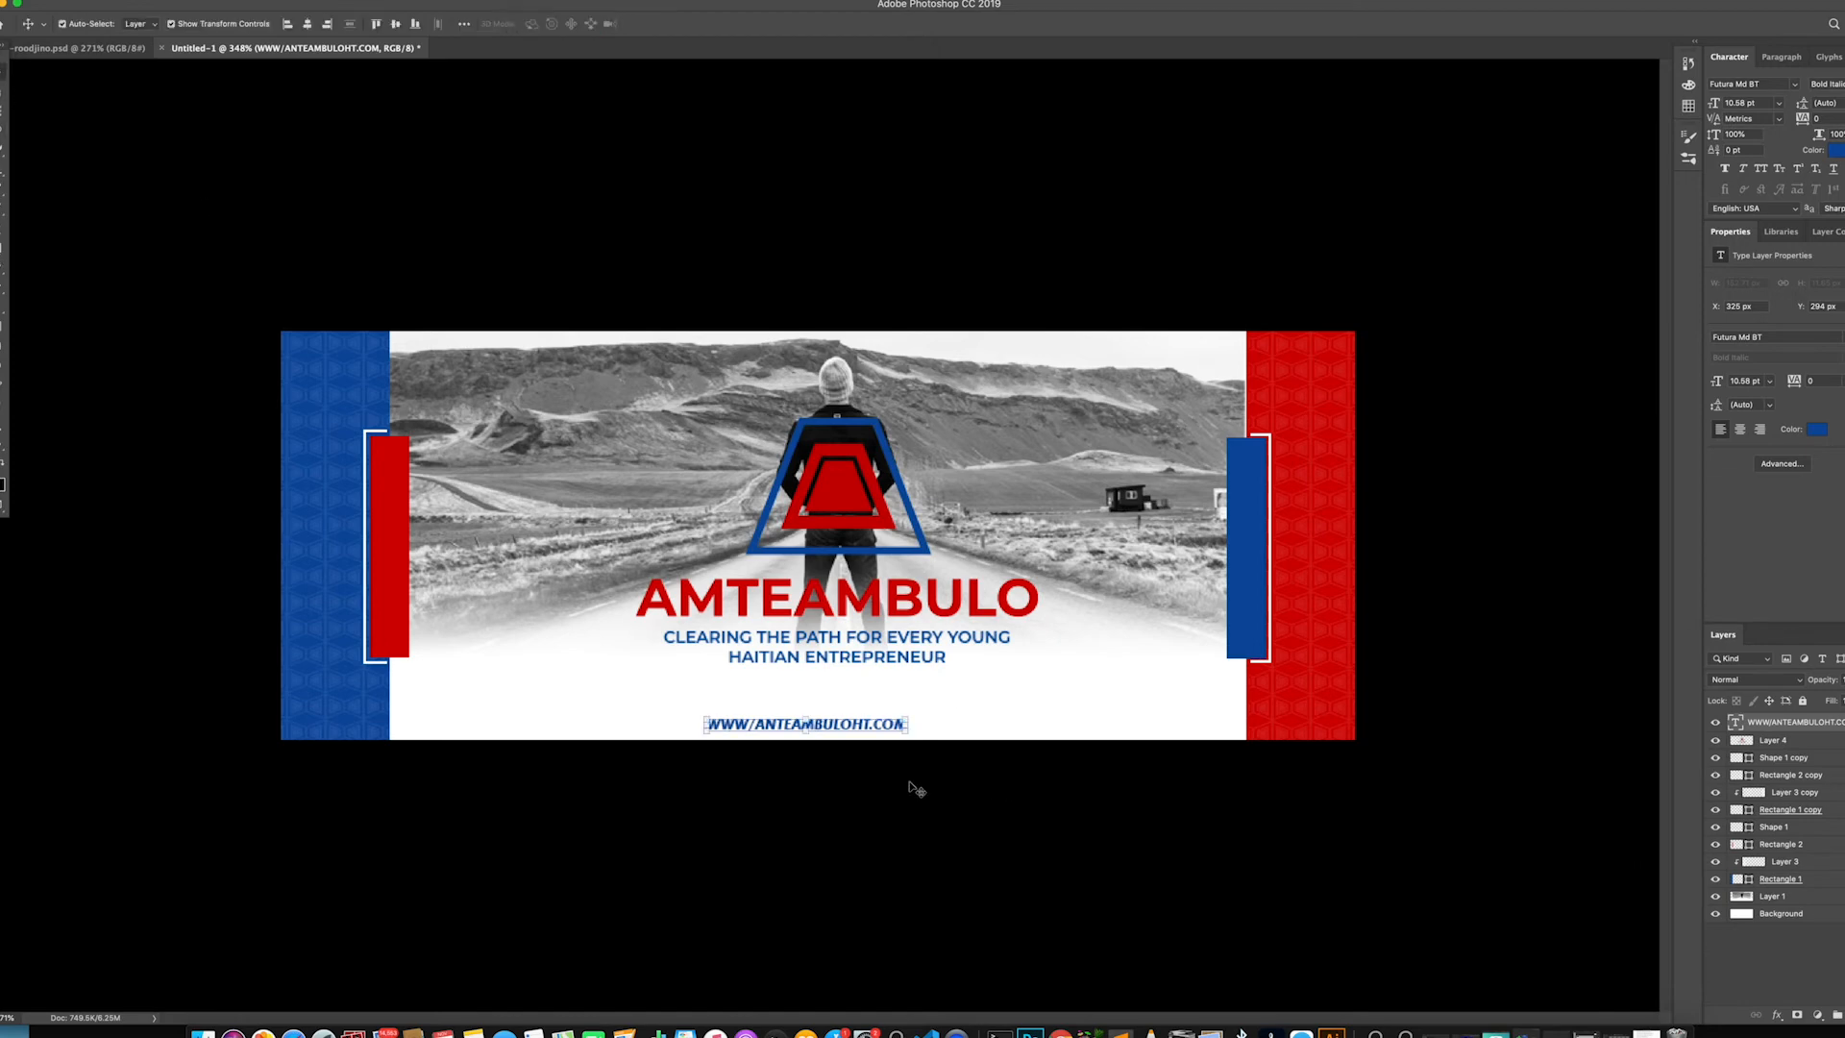
double_click(854, 727)
left_click(756, 725)
key("ctrl+a")
type("ww")
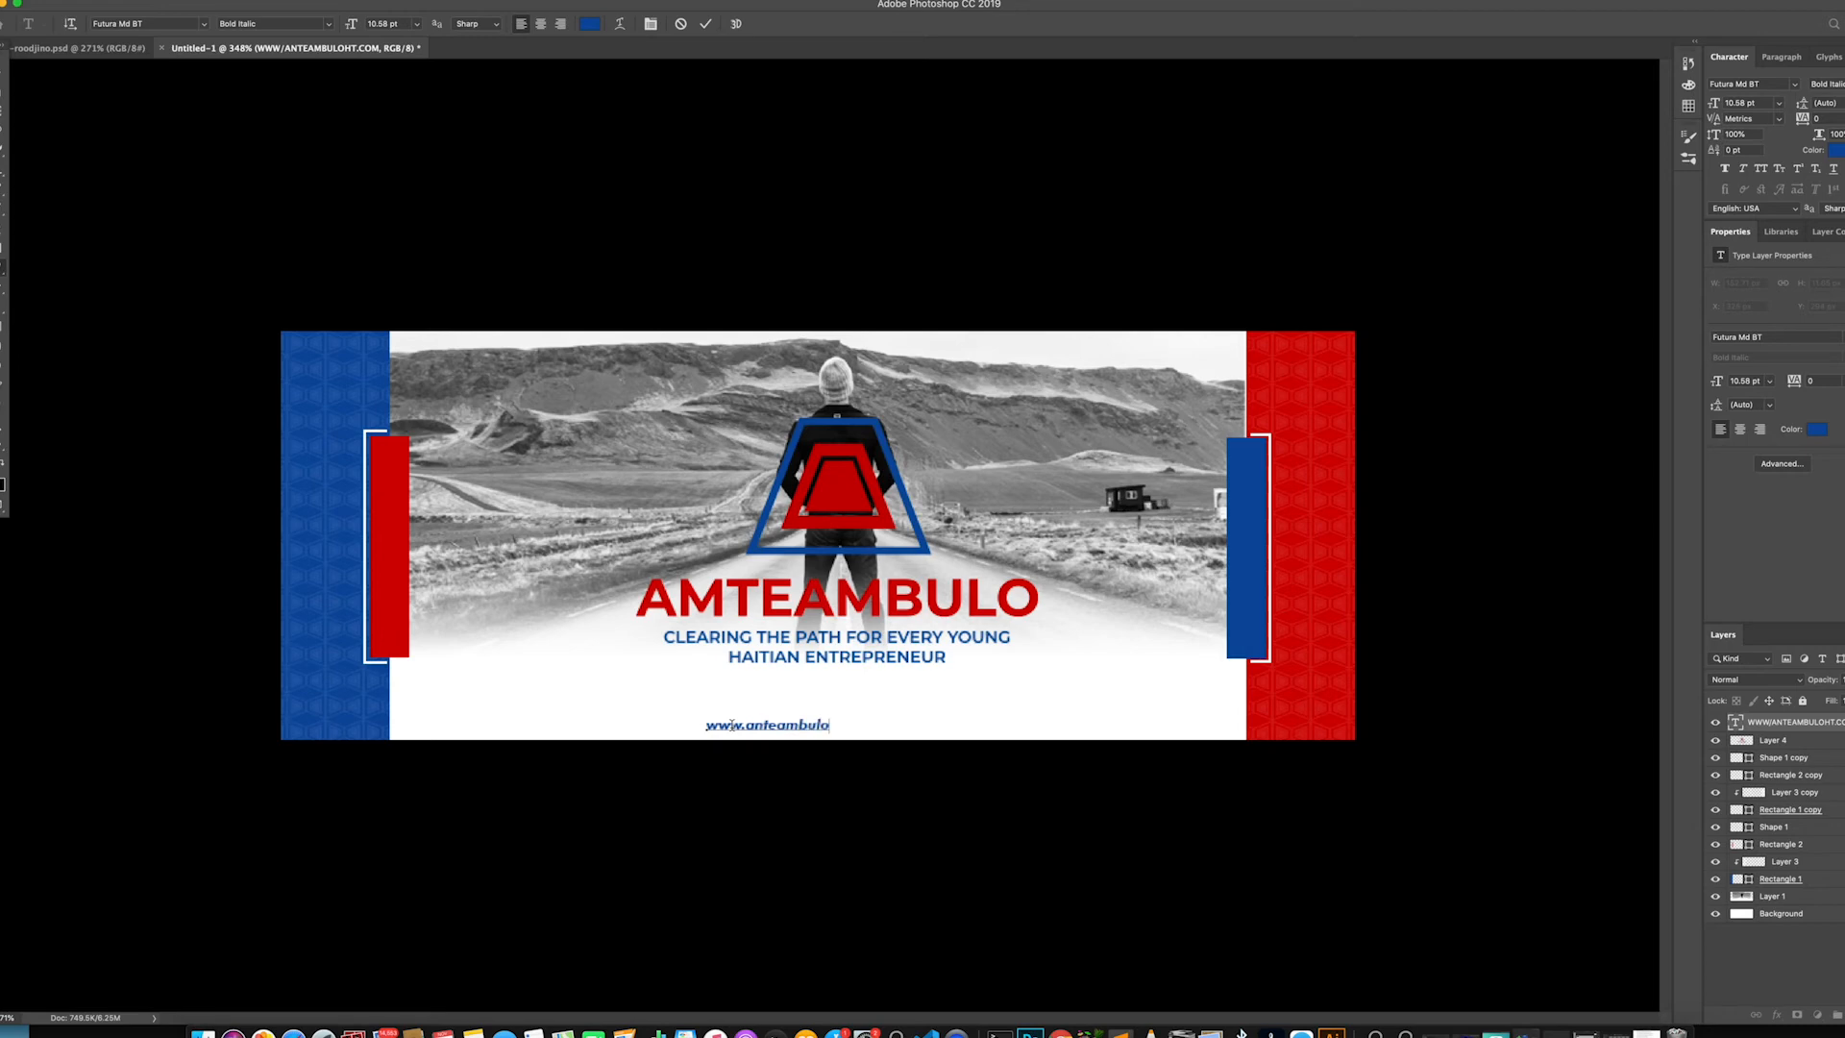
type("w.anteambuloht.com")
left_click(2, 72)
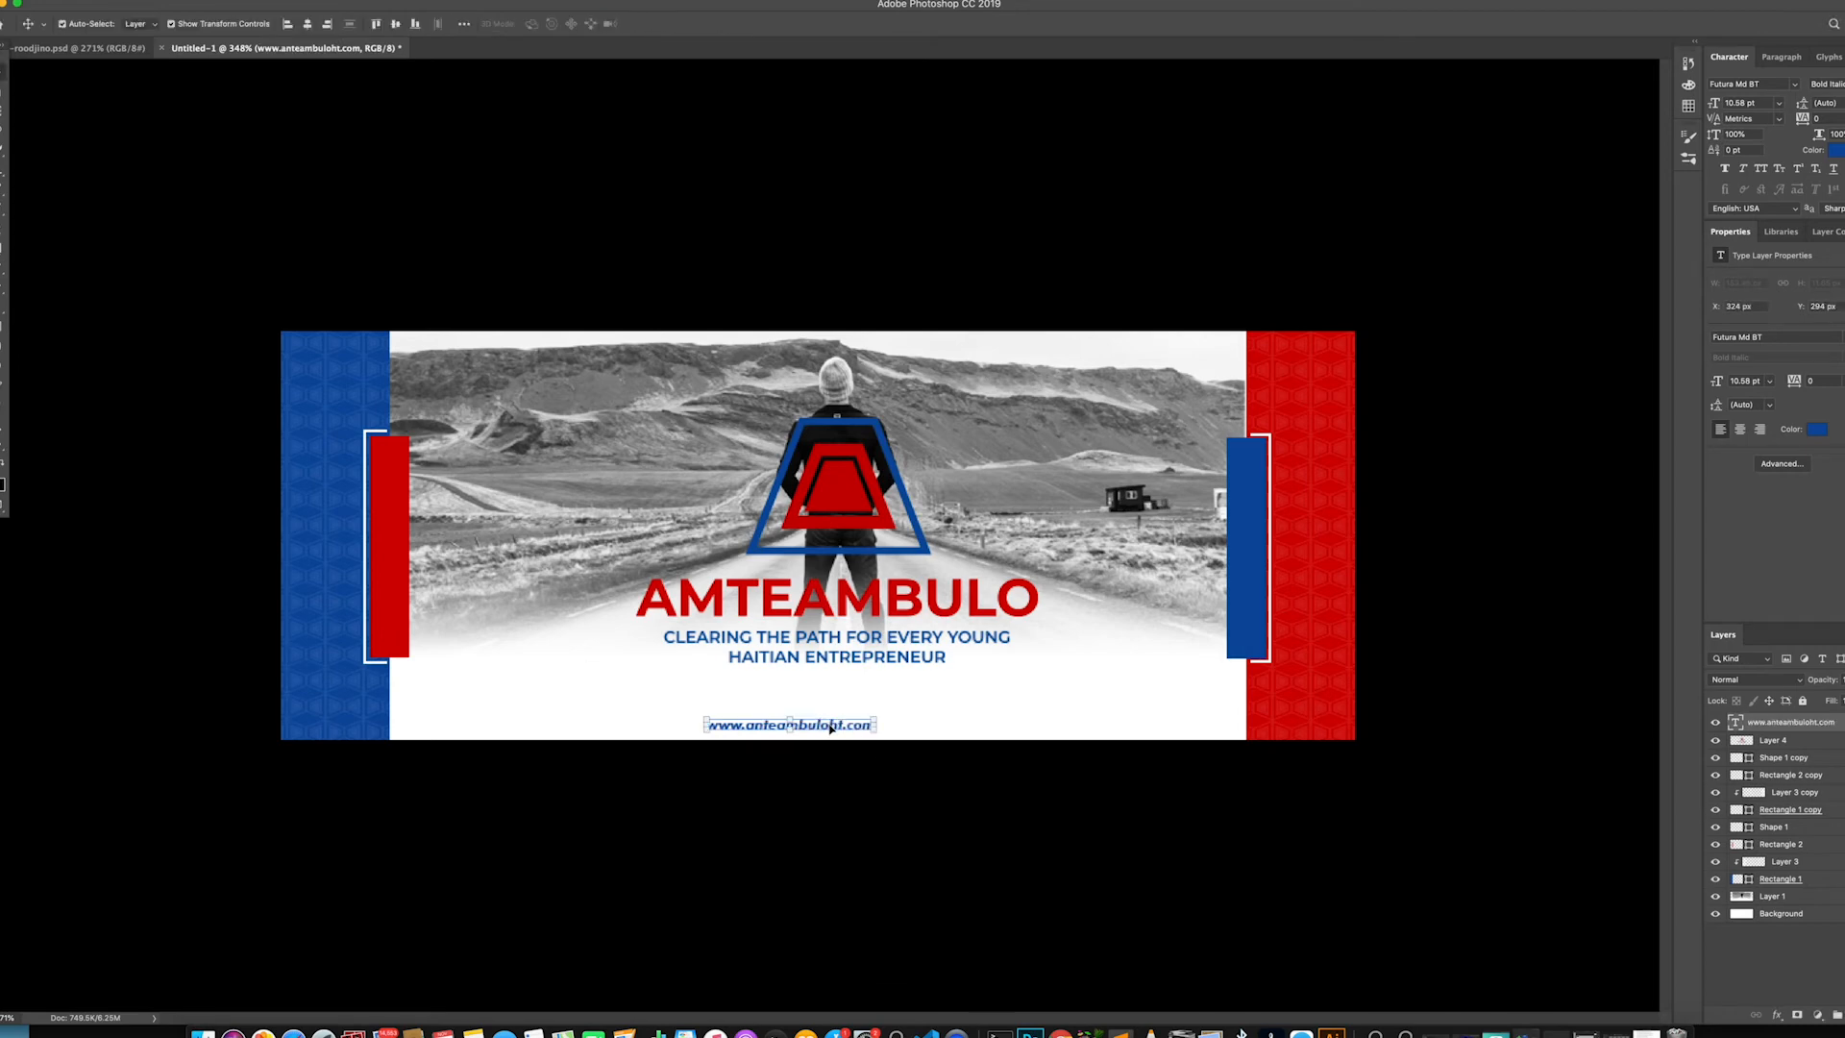
left_click_drag(831, 727, 887, 738)
Switch to Illustrator and examine the lettering of the web address on the white business card
left_click(1332, 1033)
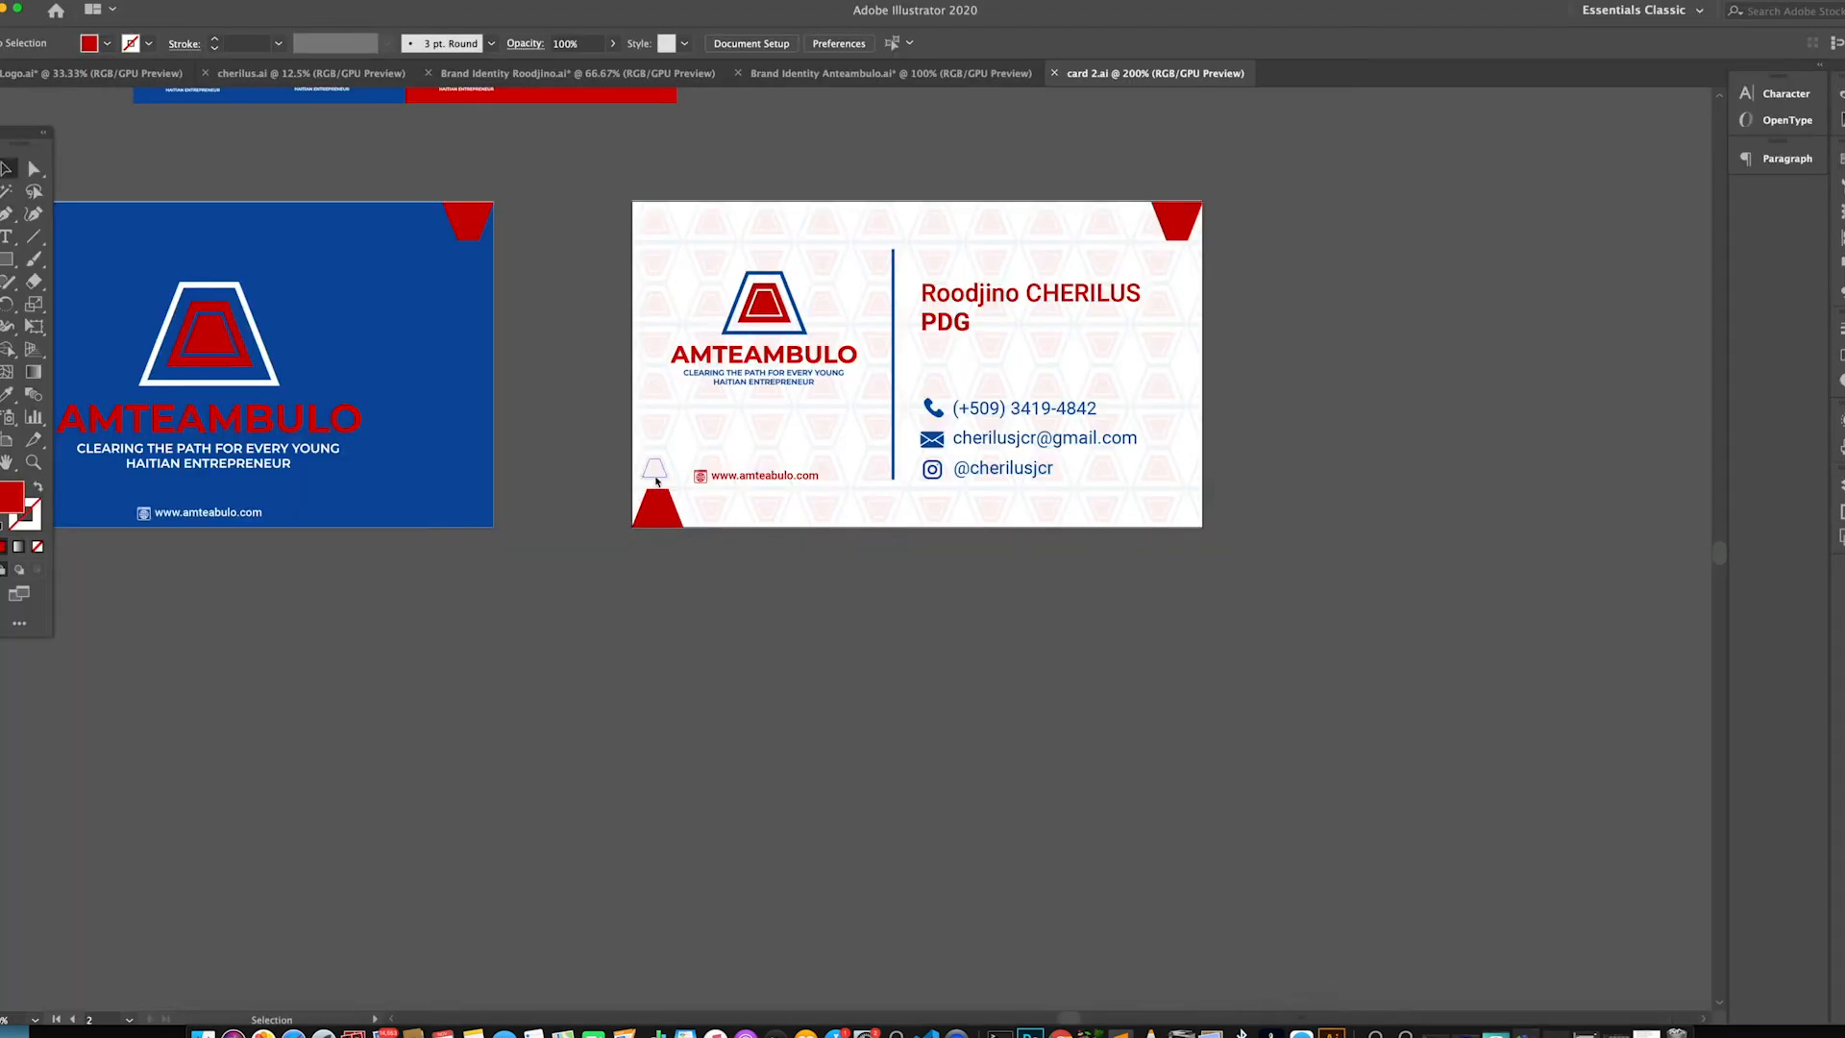
left_click(993, 310)
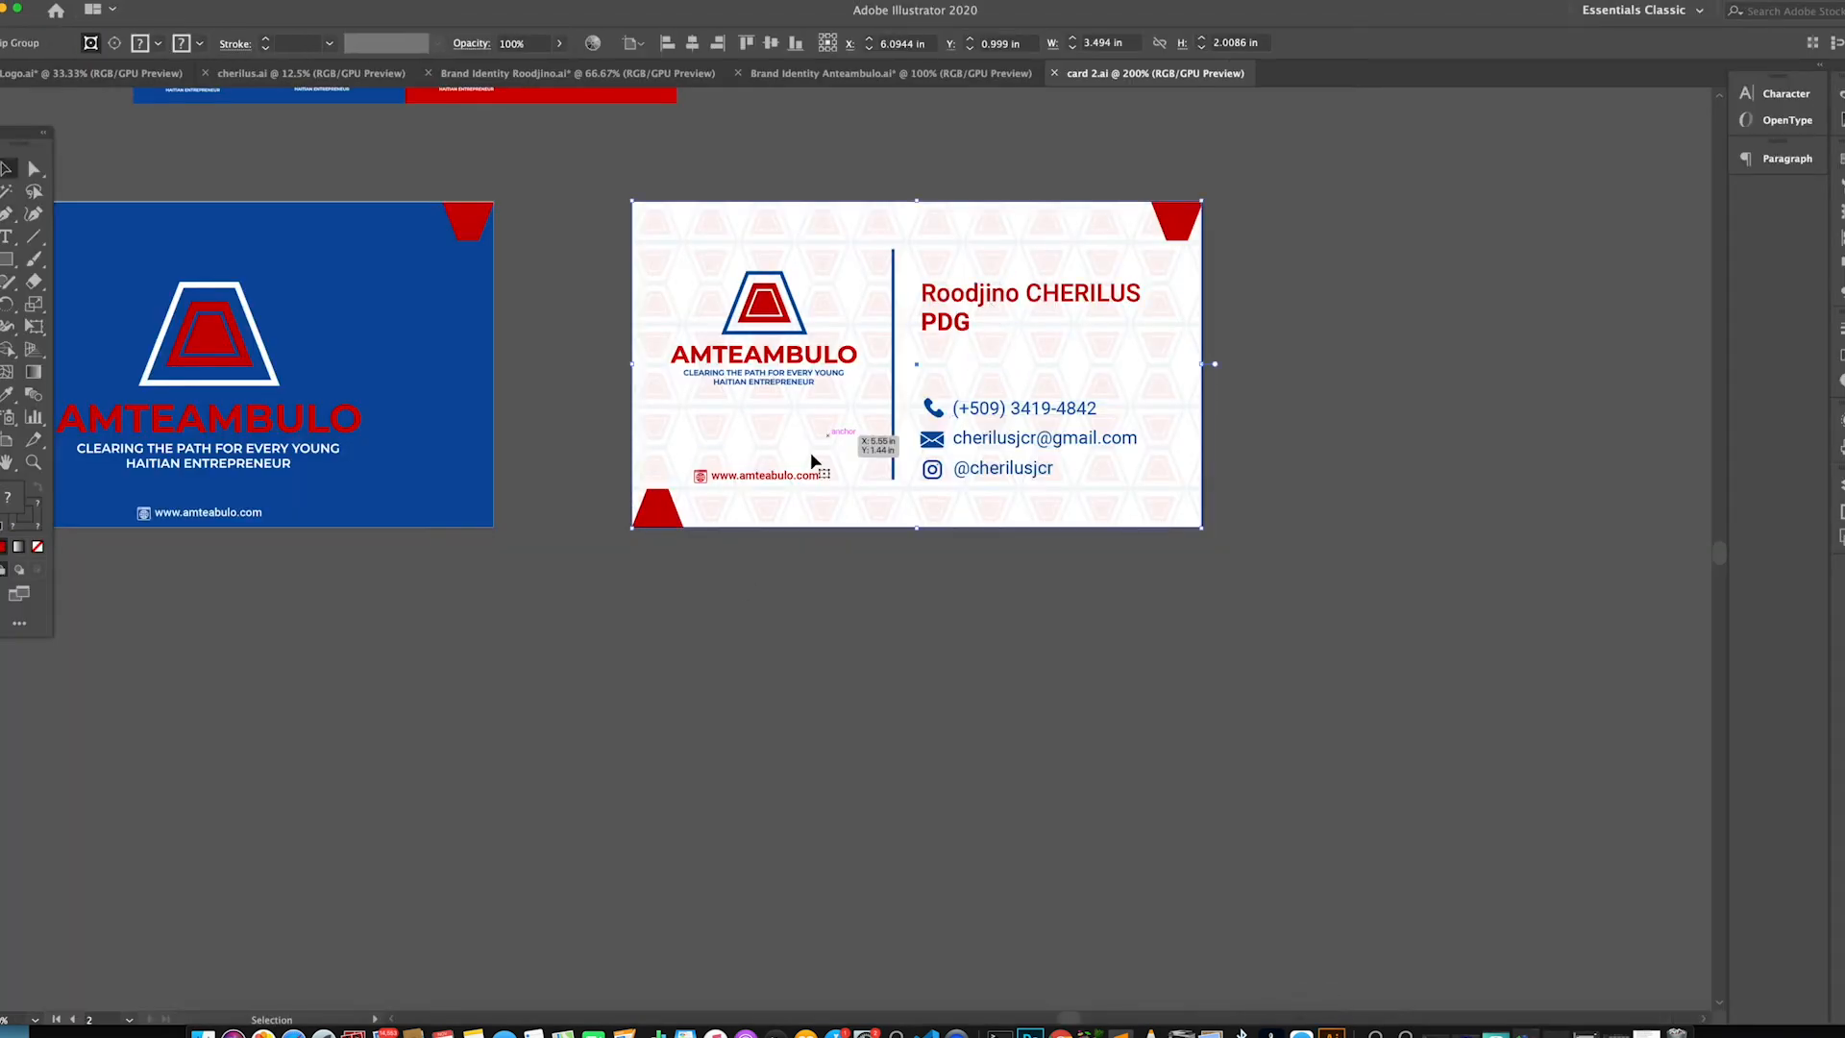
double_click(786, 483)
double_click(784, 481)
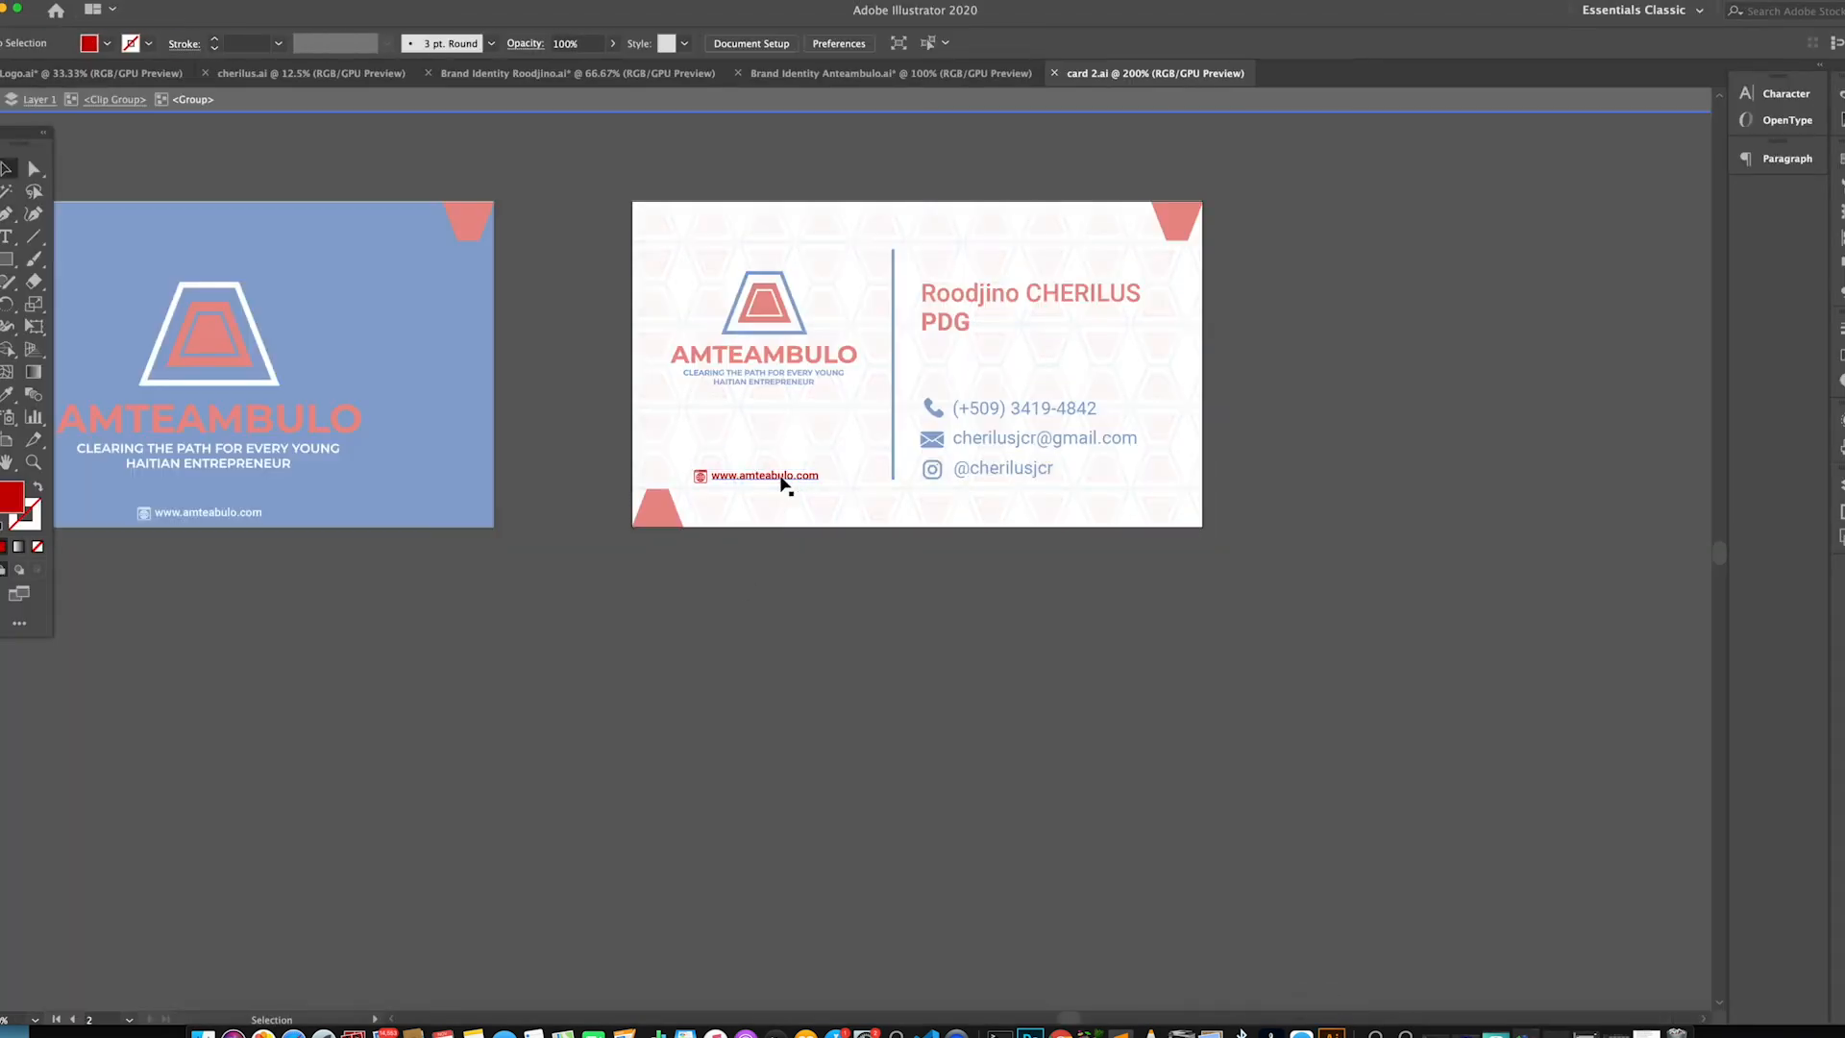
left_click(785, 483)
double_click(812, 614)
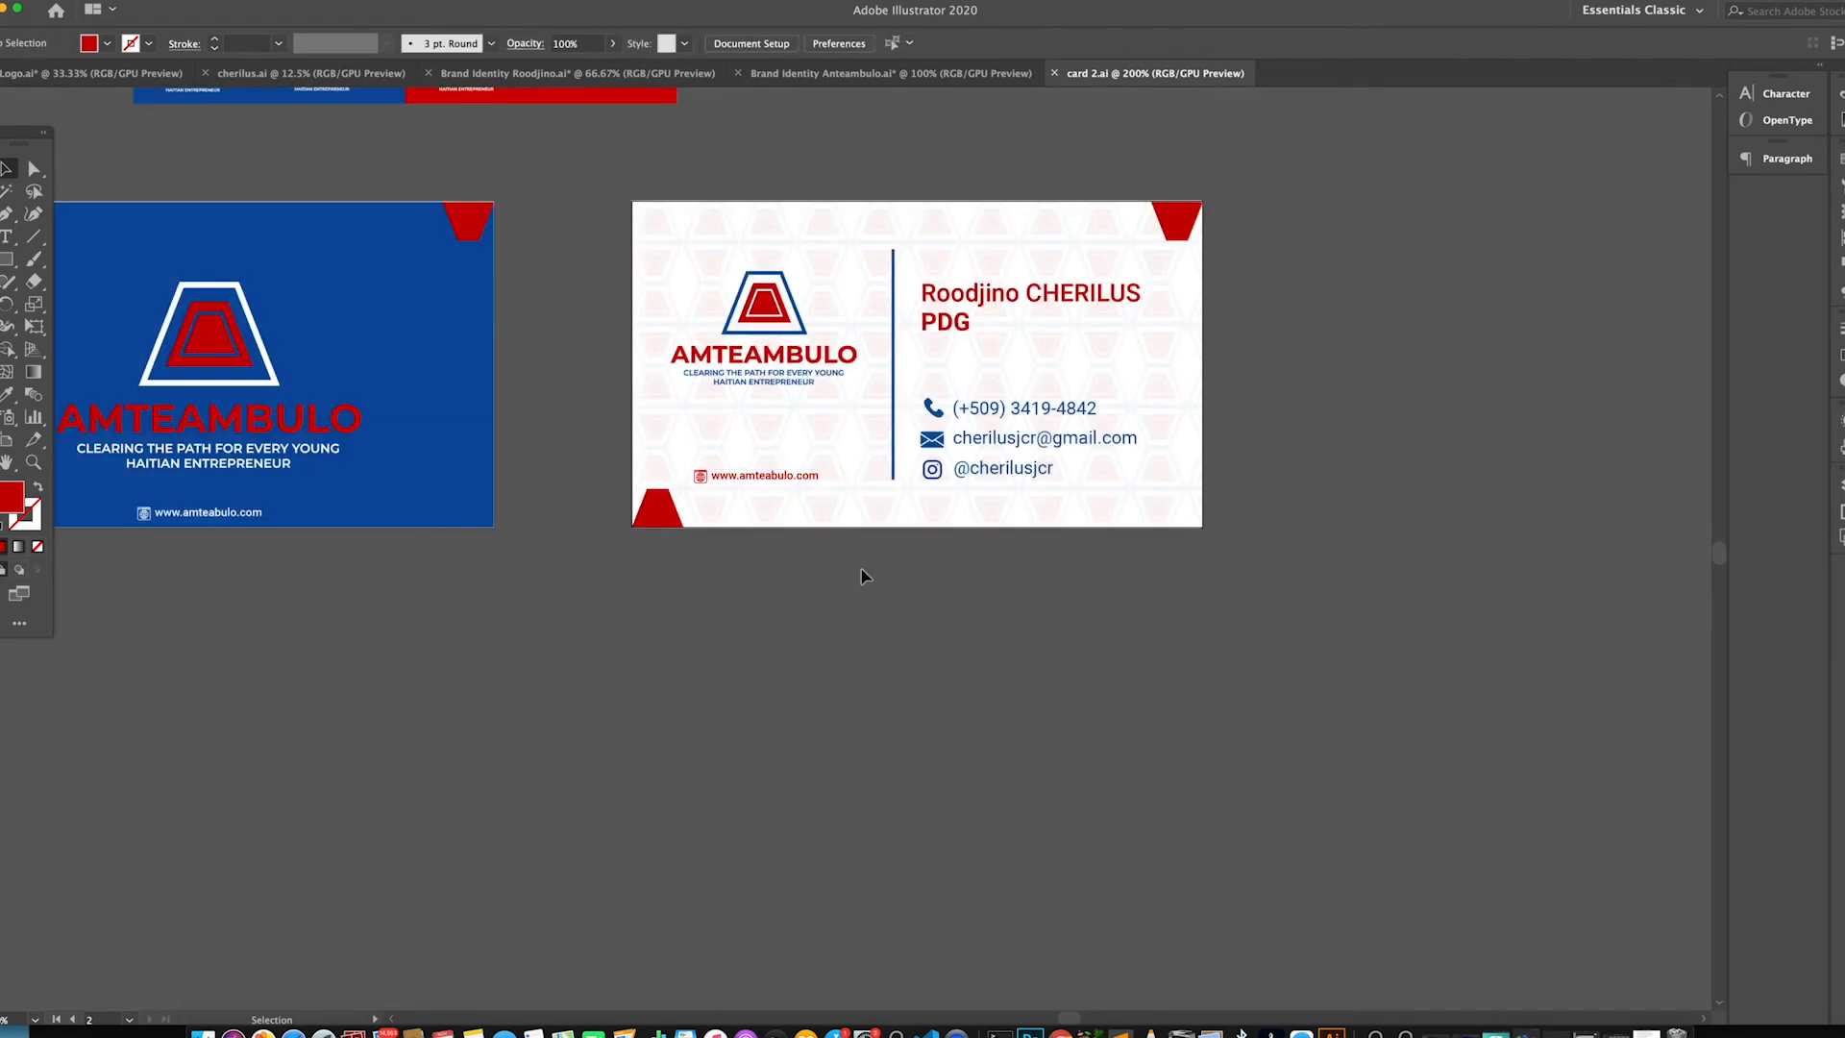
Switch to Photoshop and set the web address text's font to Roboto Bold
left_click(1029, 1033)
scroll(869, 757, "up", 5)
left_click_drag(902, 869, 900, 852)
left_click(1805, 339)
left_click(1841, 338)
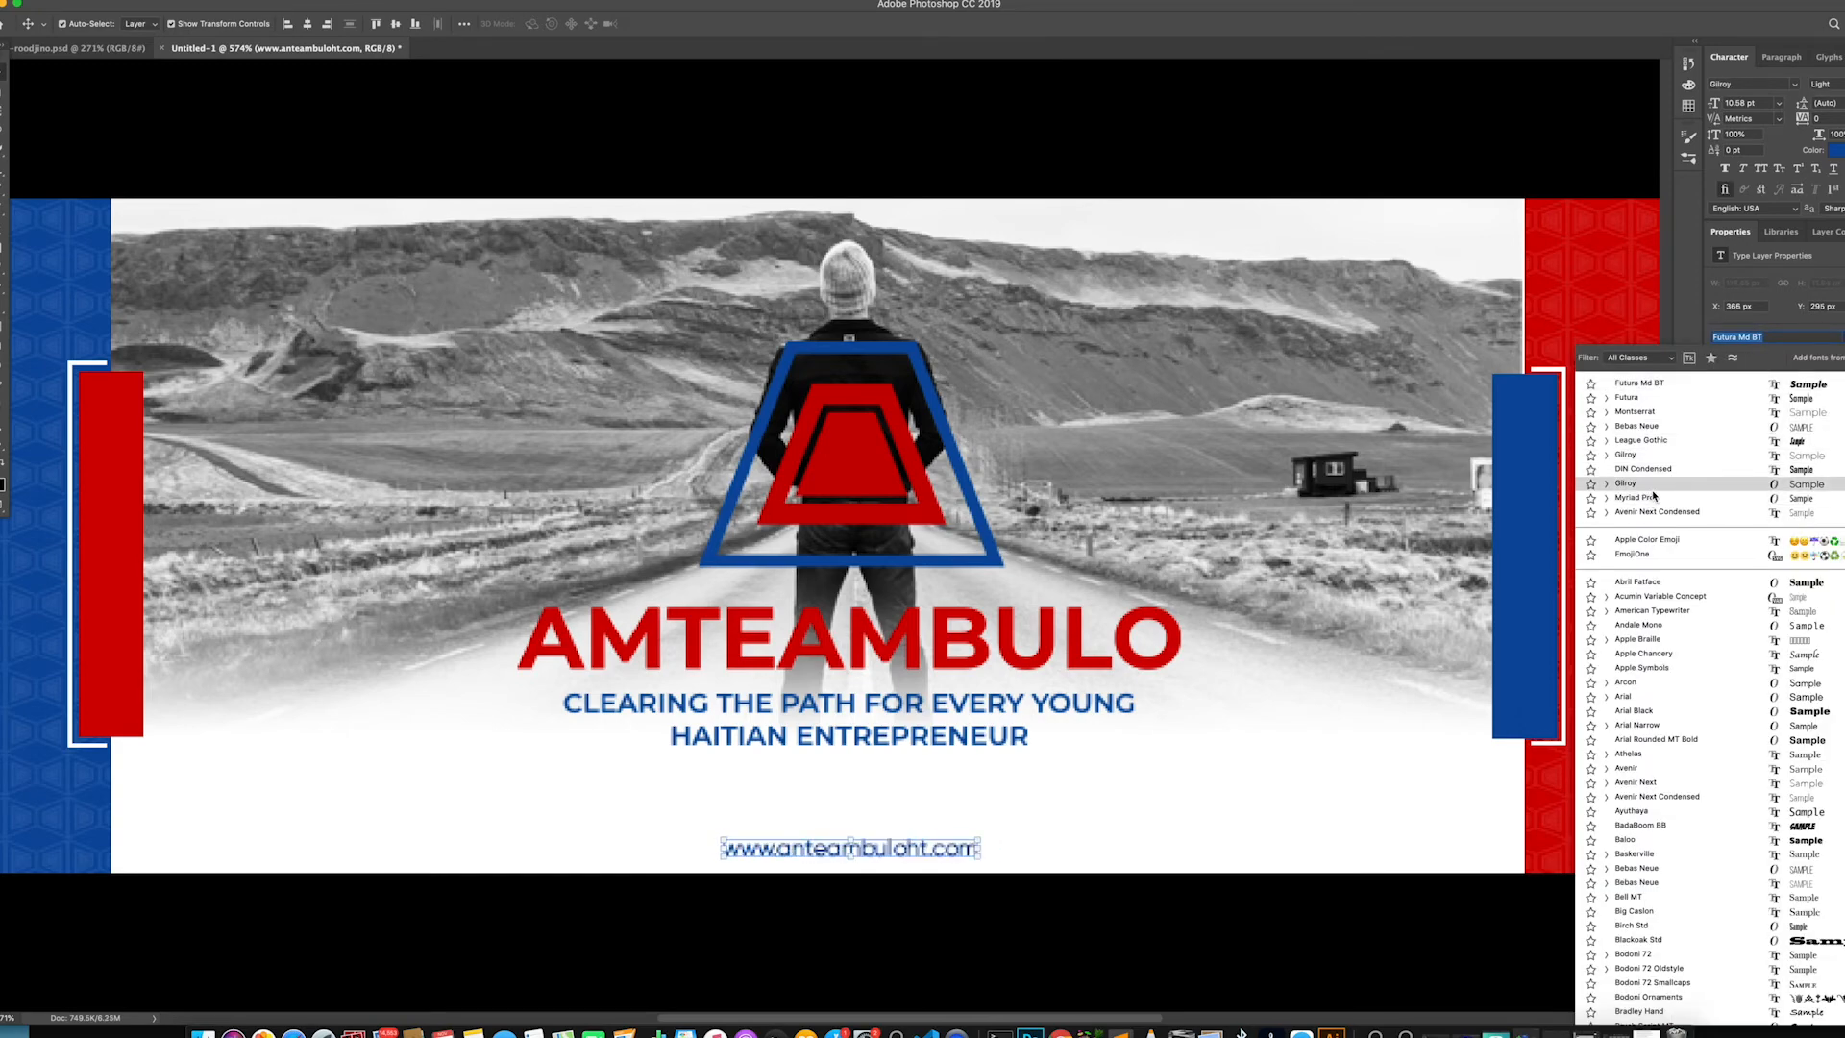
type("roboro")
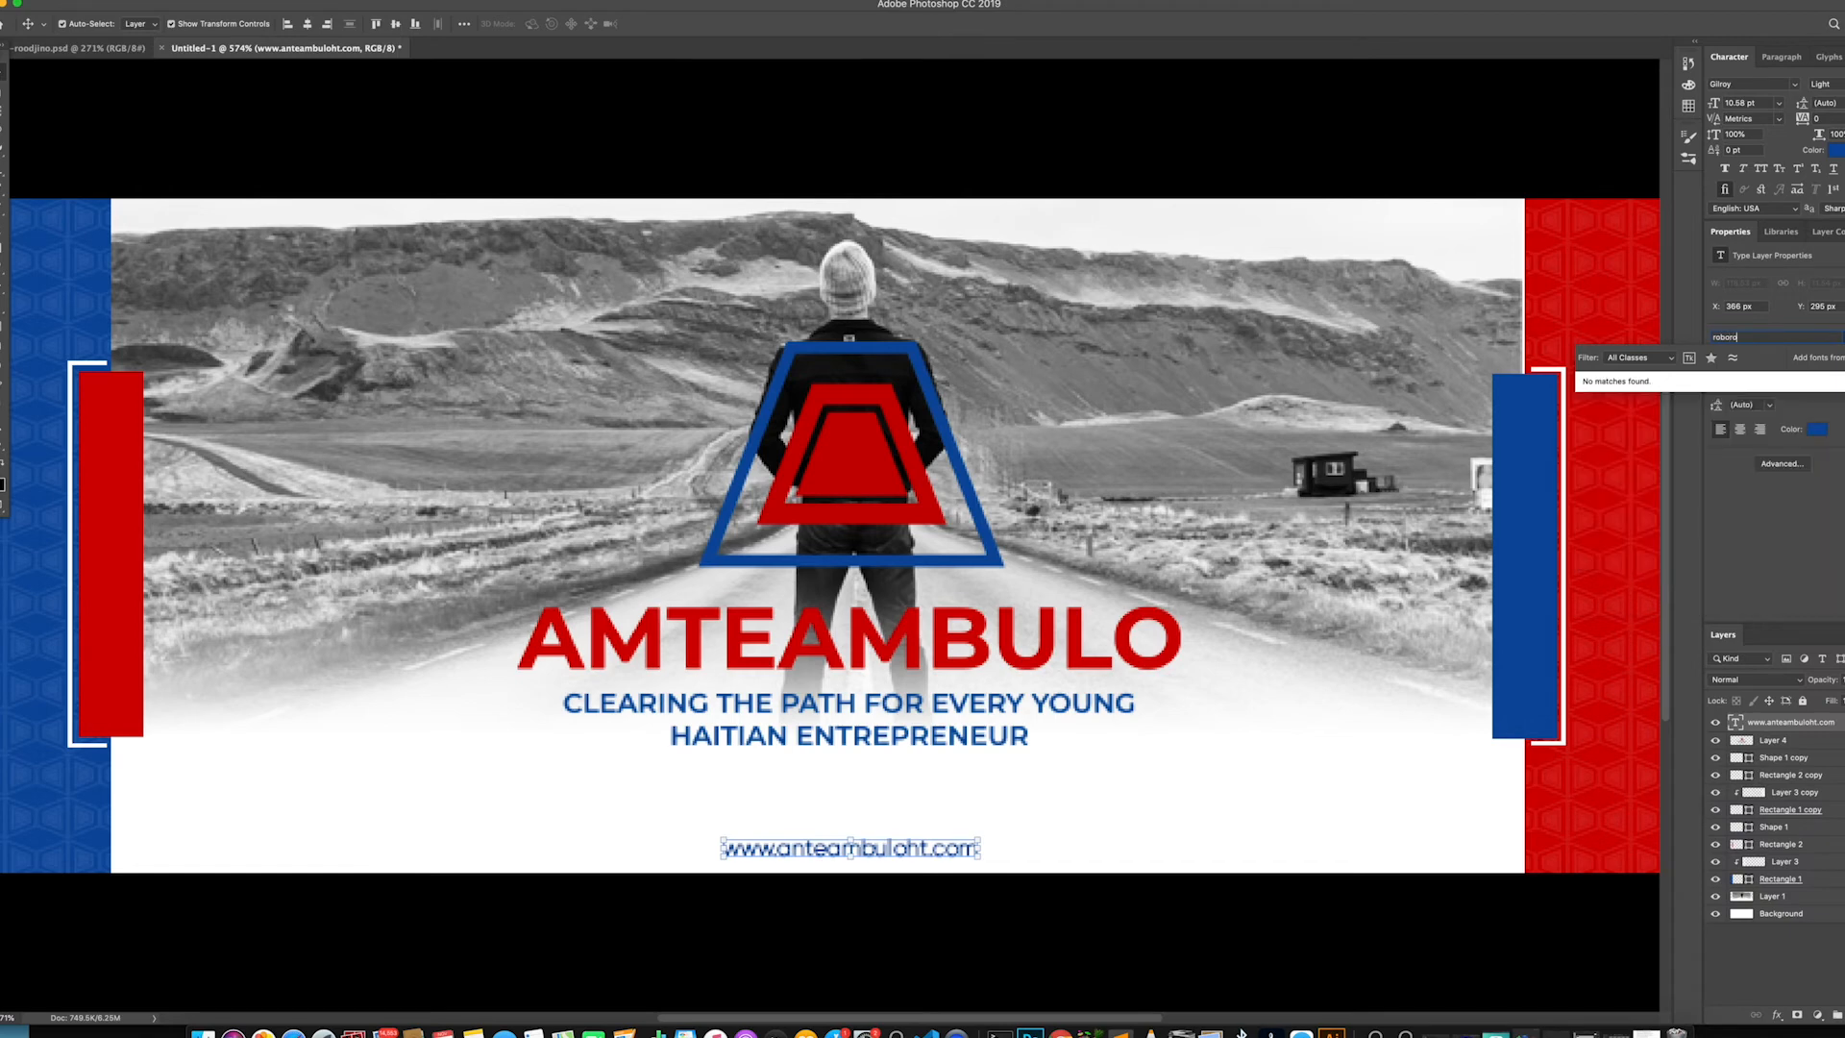
key("BackSpace")
key("BackSpace")
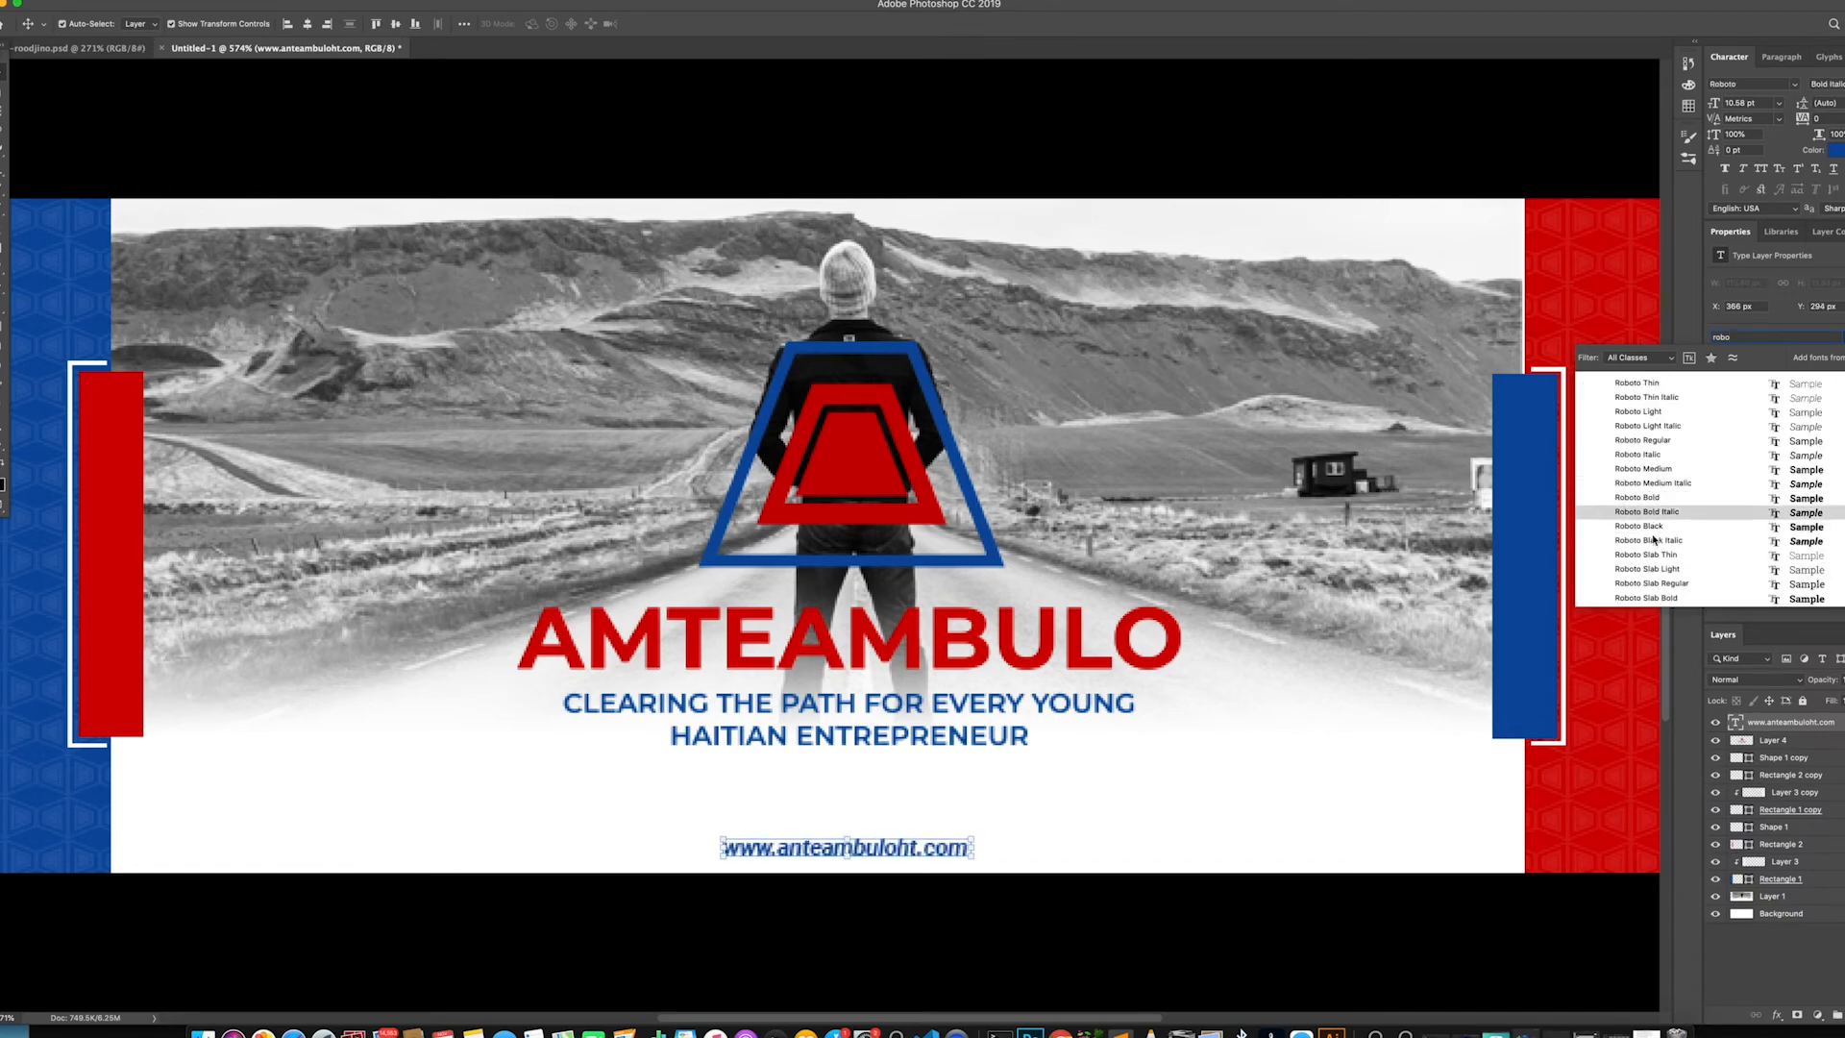
left_click(1652, 499)
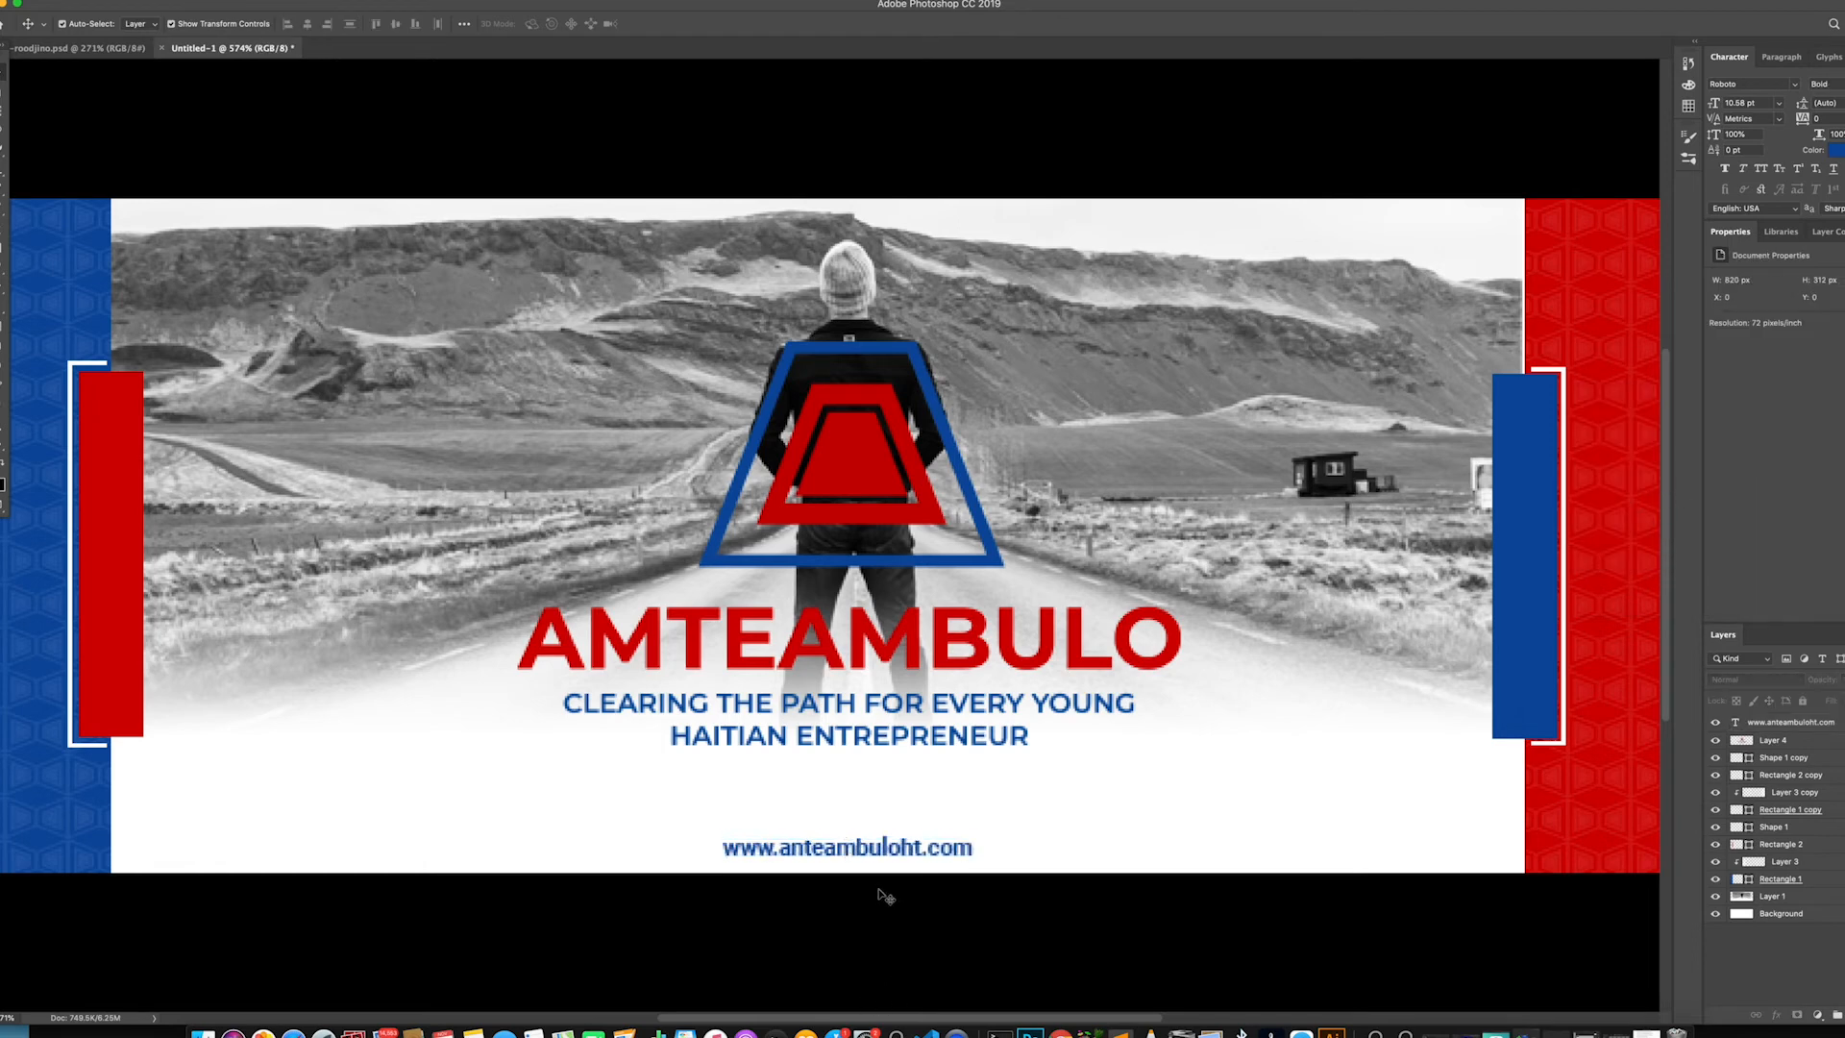
Enlarge the web address to about 109% (11.52 pt) and centre it below the tagline
left_click_drag(873, 846, 964, 832)
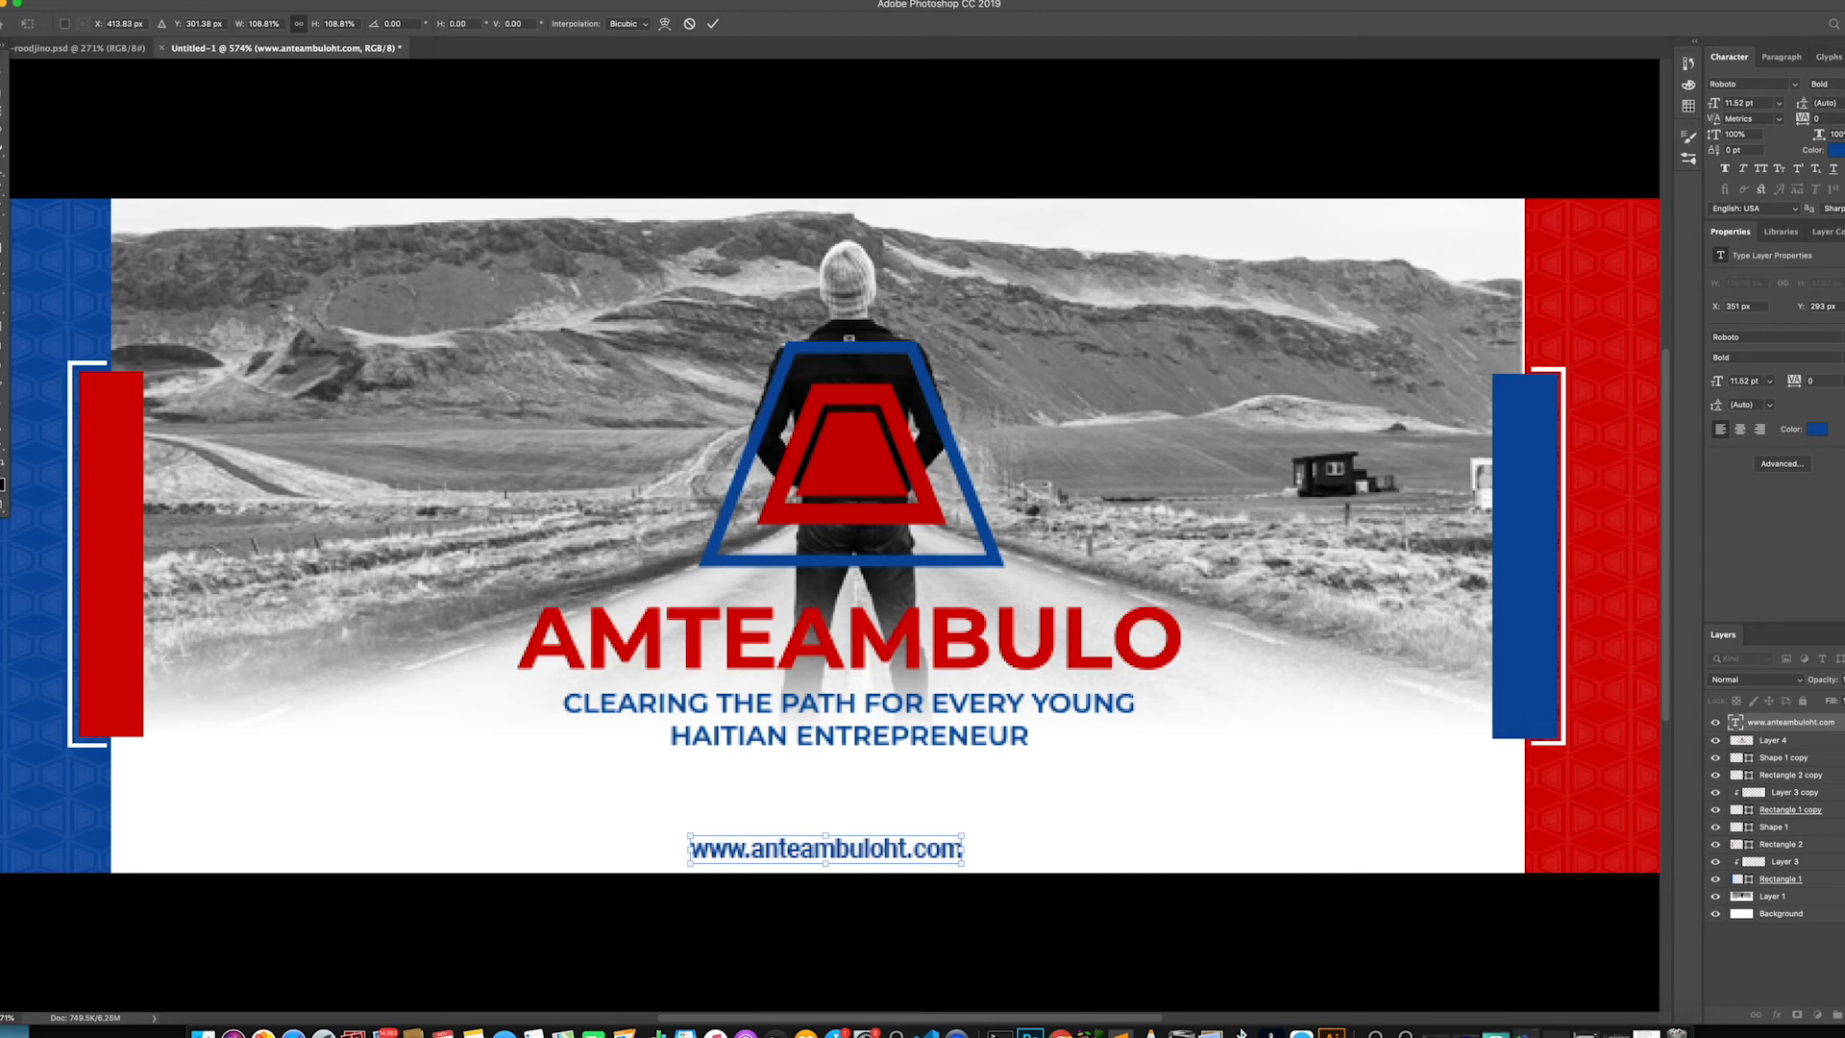
left_click(712, 23)
scroll(808, 170, "down", 5)
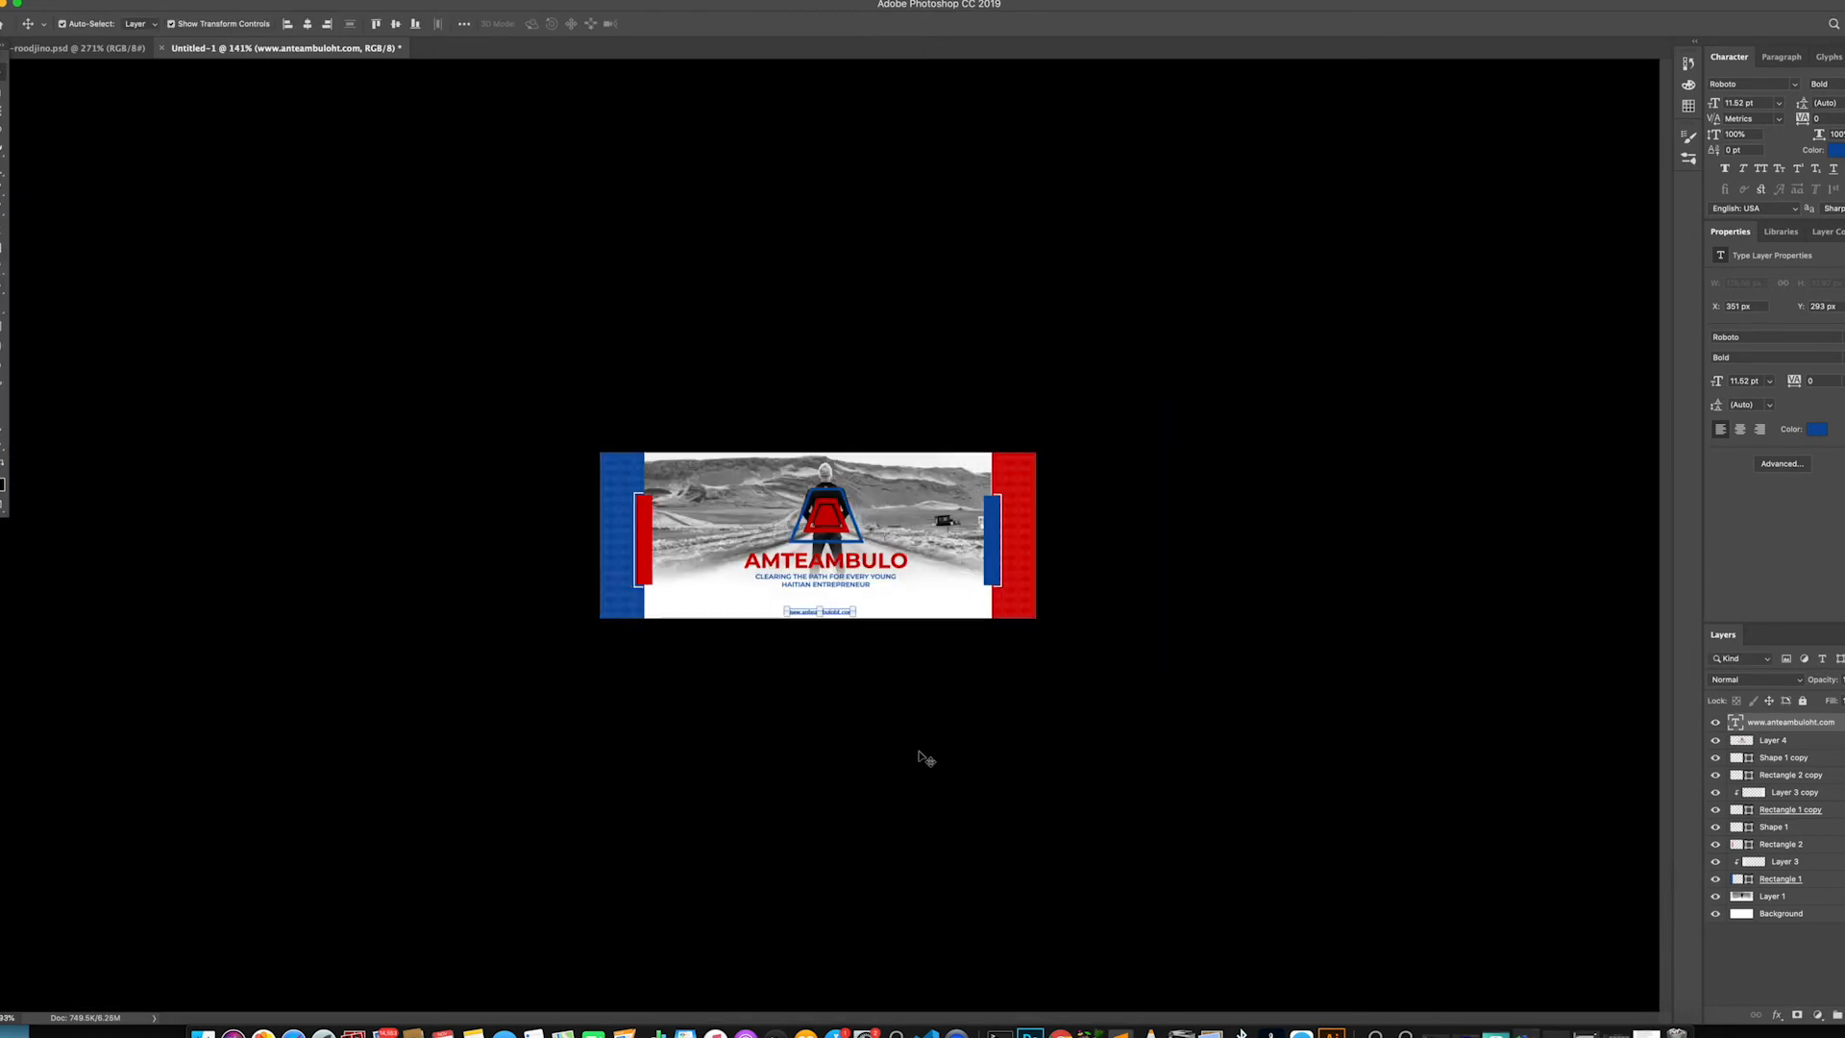
scroll(833, 617, "up", 3)
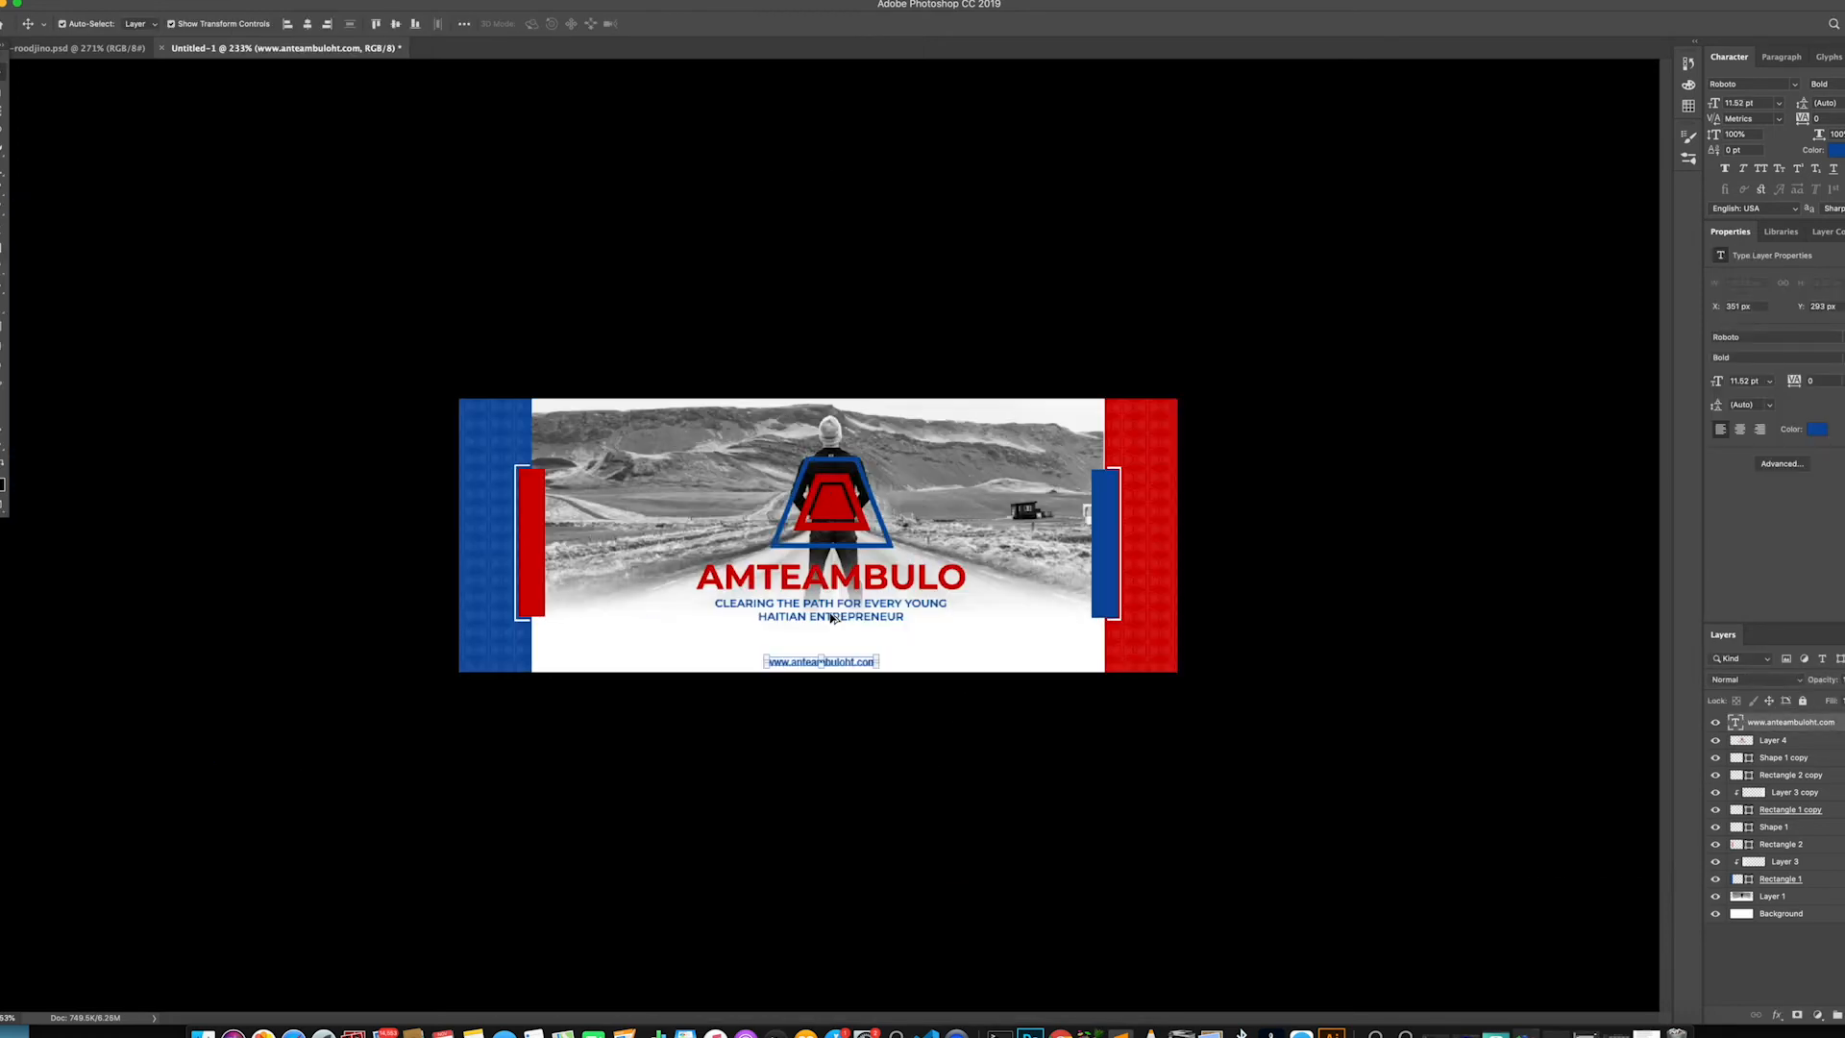
Shrink the web address text to 9.41 pt and centre it below the tagline near the cover's lower edge
left_click_drag(881, 658, 870, 661)
left_click(712, 24)
left_click(860, 807)
left_click(837, 665)
left_click_drag(836, 667, 836, 665)
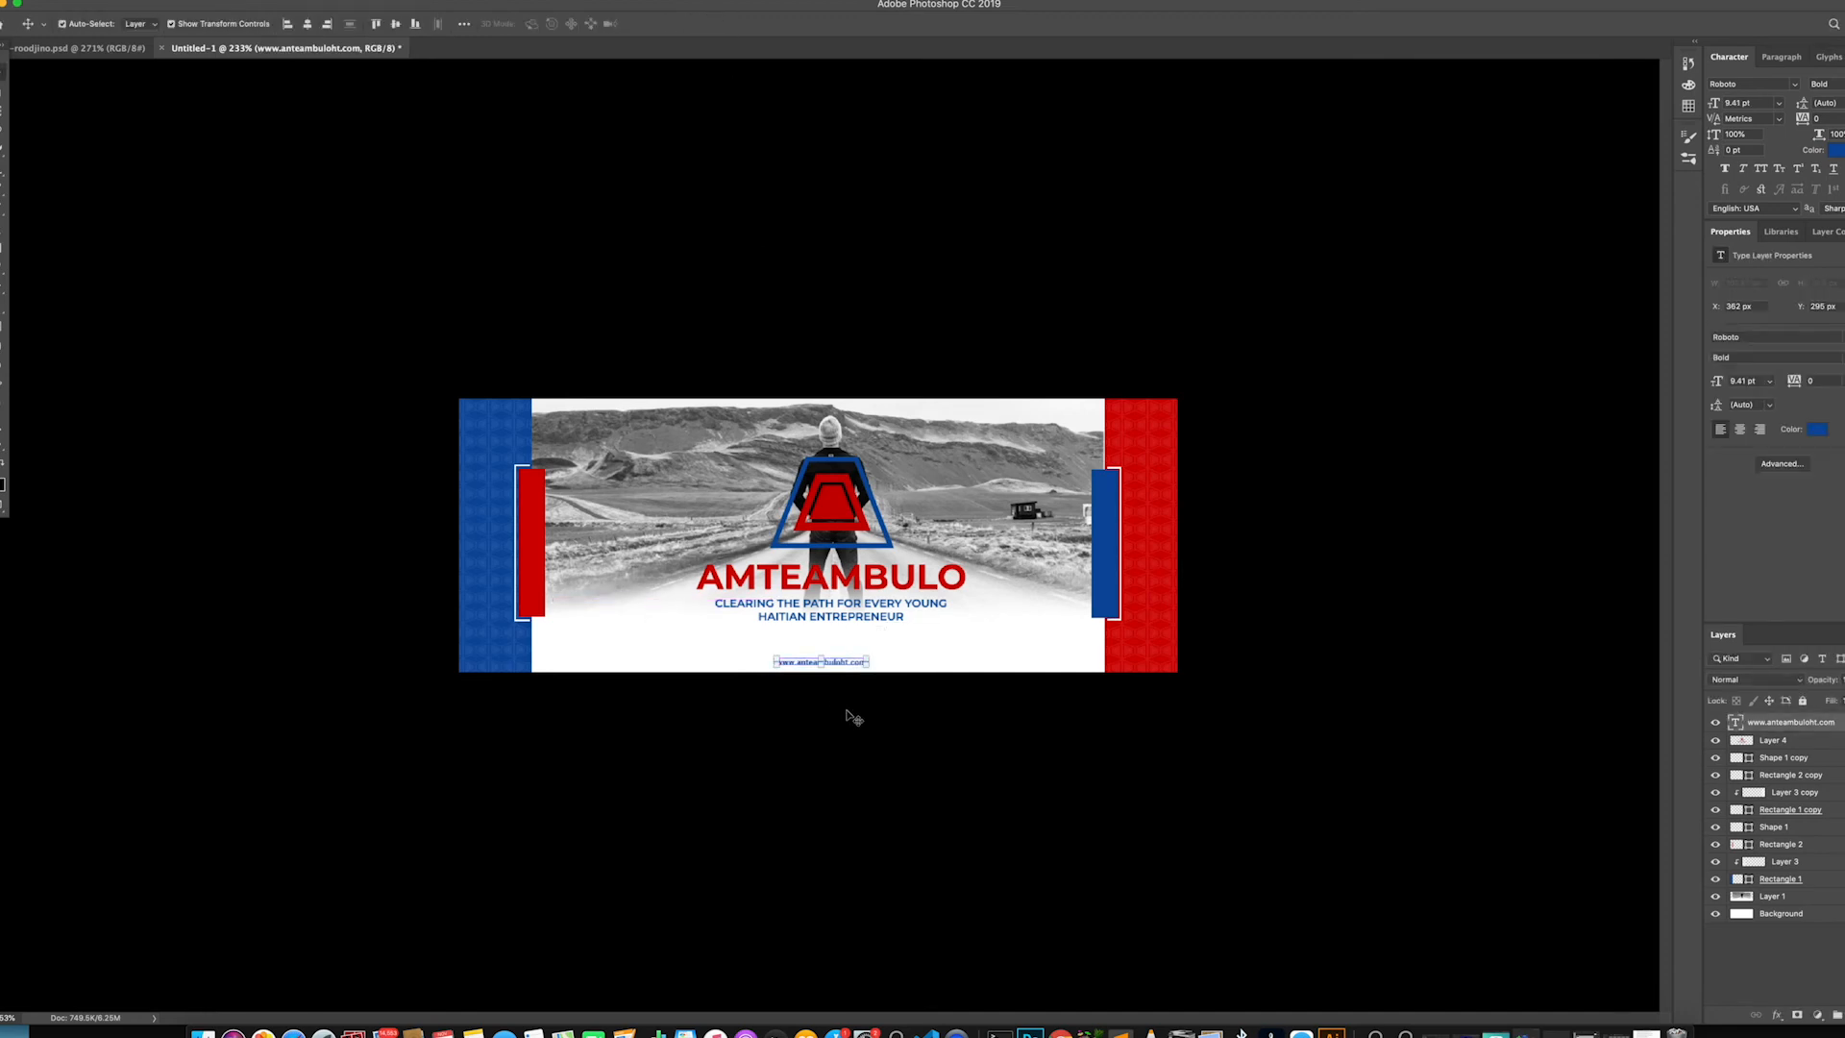
left_click(848, 714)
Switch to Illustrator and look over the logo, colours, pattern and typefaces in the Rebrand Haiti brand identity guideline
scroll(851, 718, "down", 7)
scroll(844, 502, "up", 10)
scroll(846, 504, "down", 4)
scroll(846, 505, "up", 5)
scroll(846, 505, "down", 7)
scroll(846, 504, "up", 5)
scroll(846, 504, "down", 4)
scroll(845, 505, "up", 4)
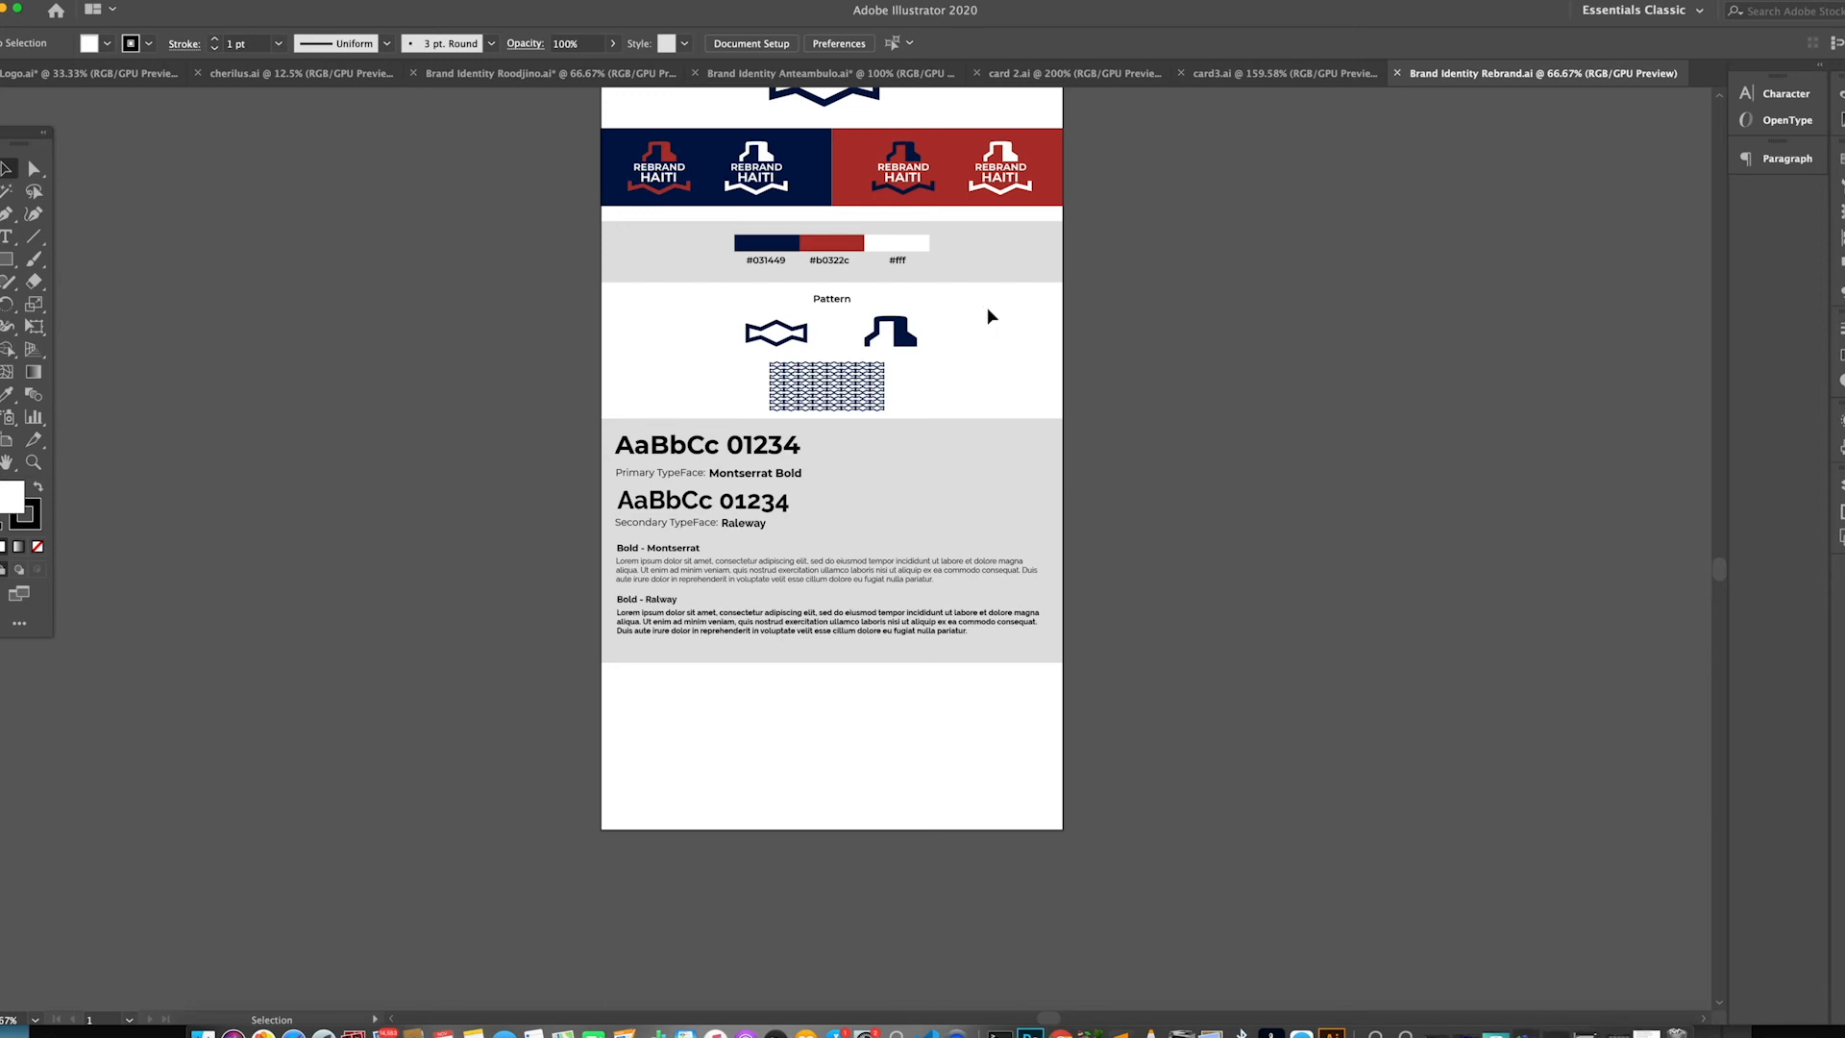
scroll(988, 307, "up", 5)
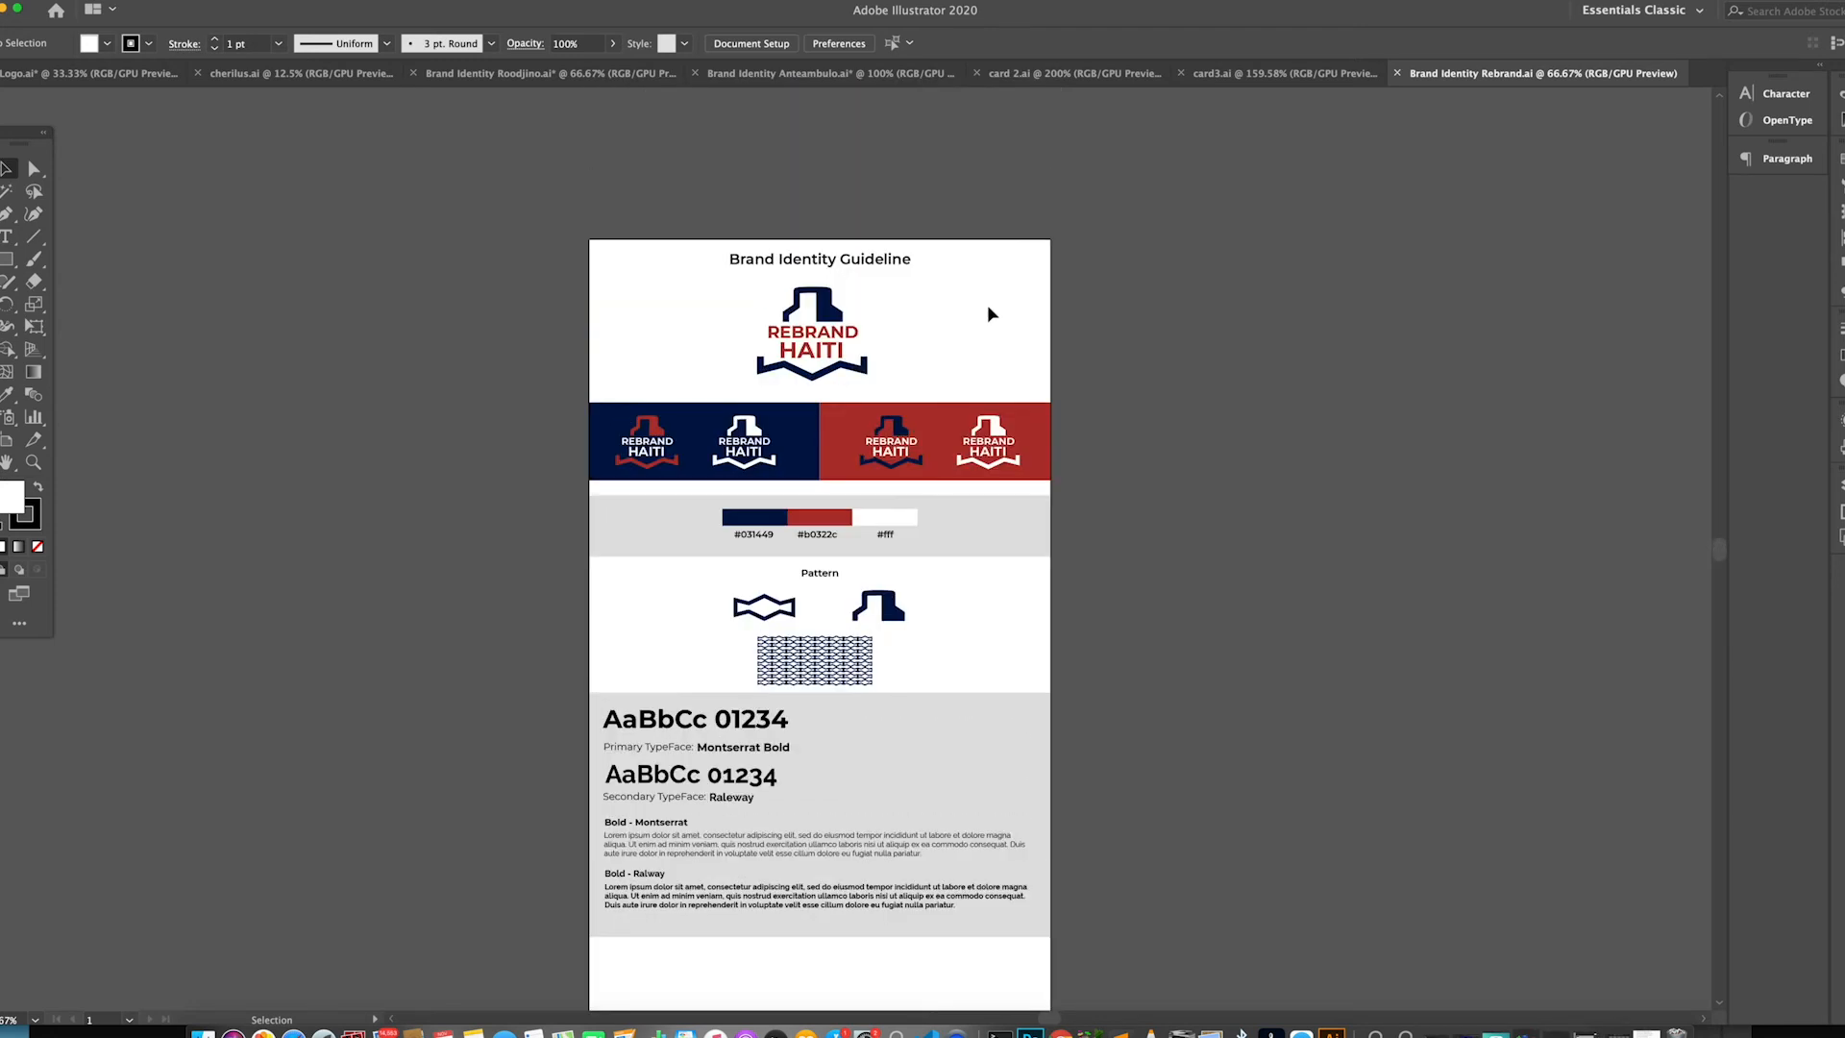
scroll(990, 307, "down", 1)
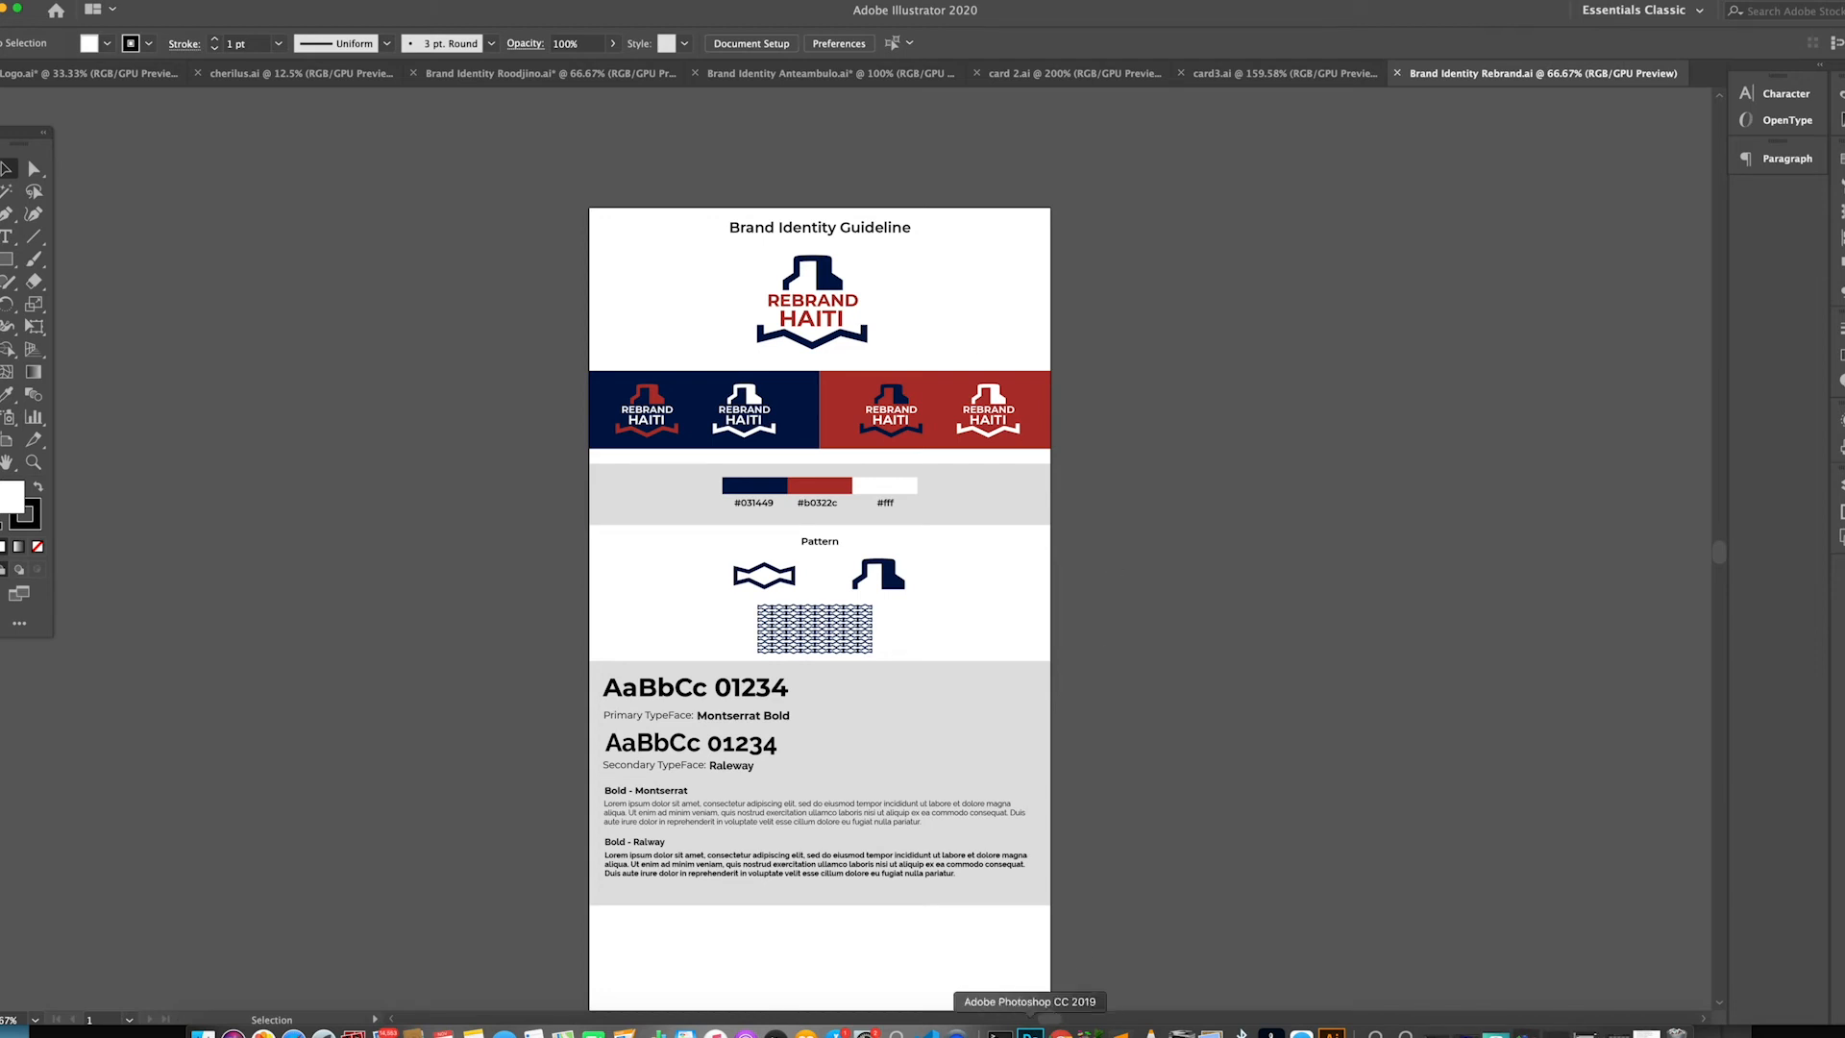
Switch to Photoshop and check the canvas size of the new blank Untitled-1 document
left_click(1030, 1034)
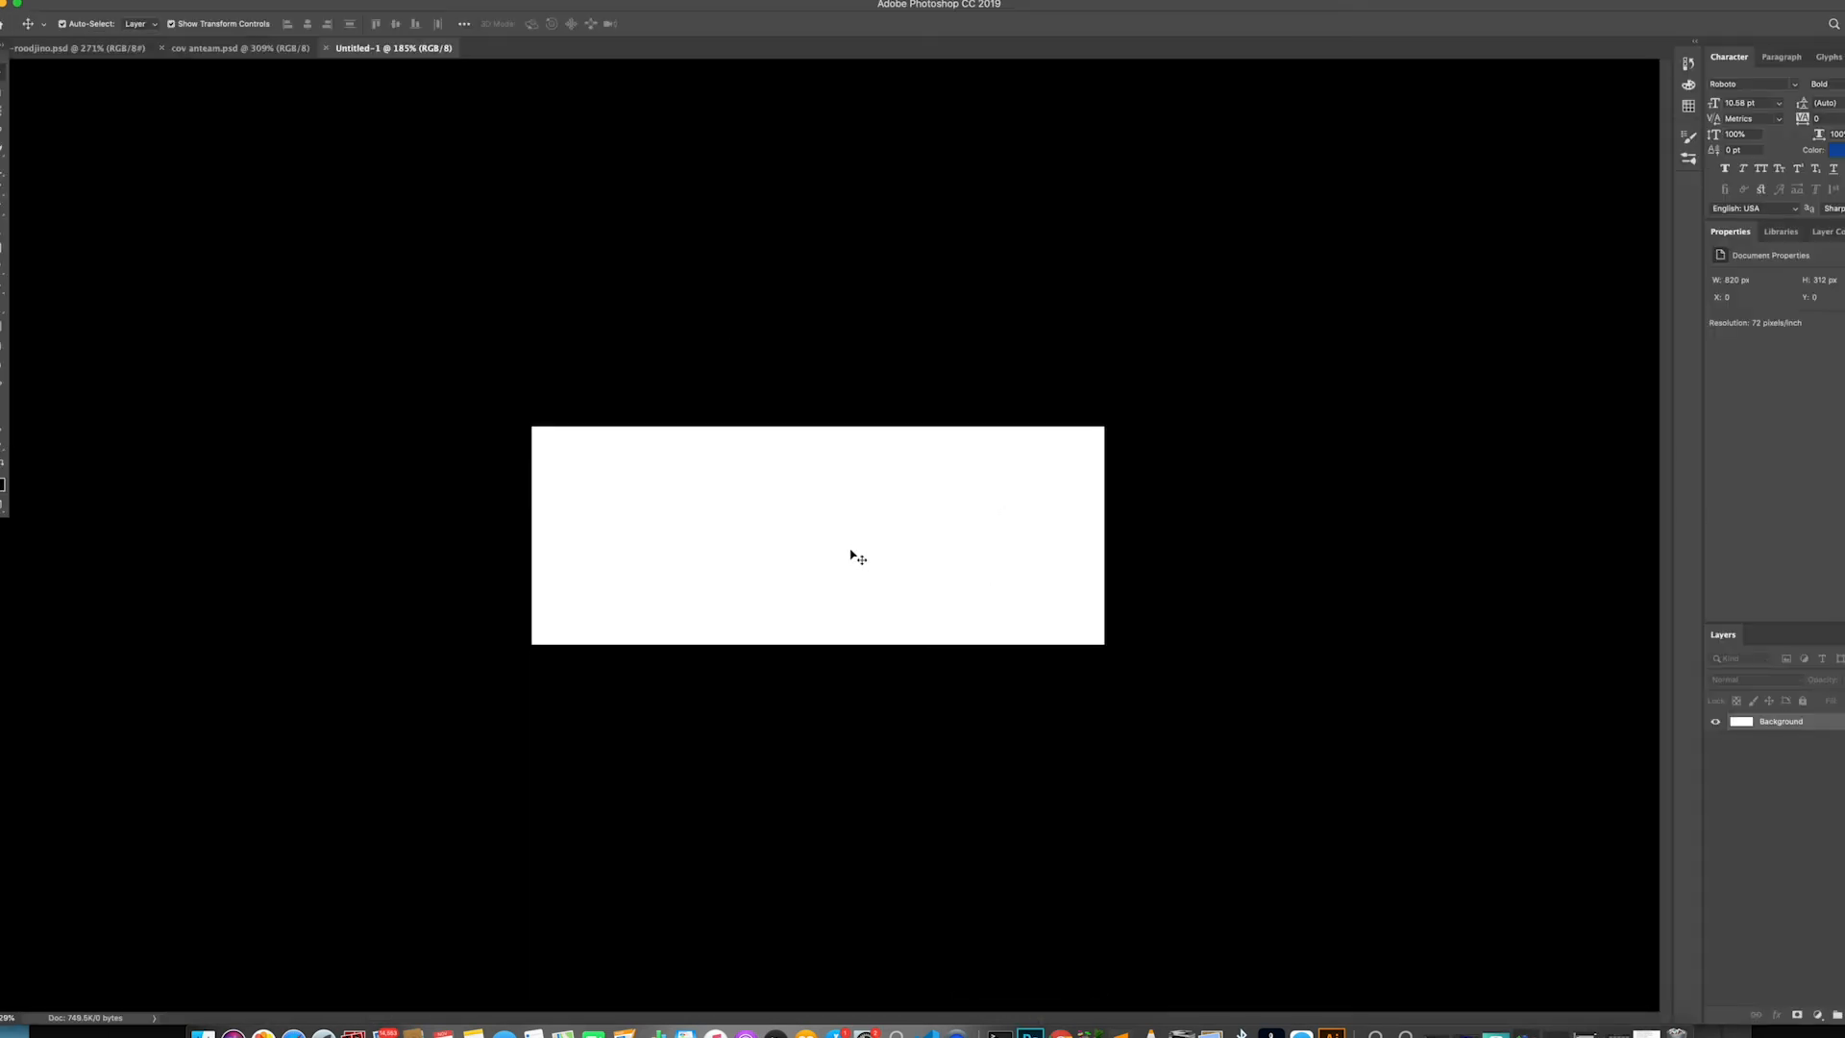
left_click(183, 0)
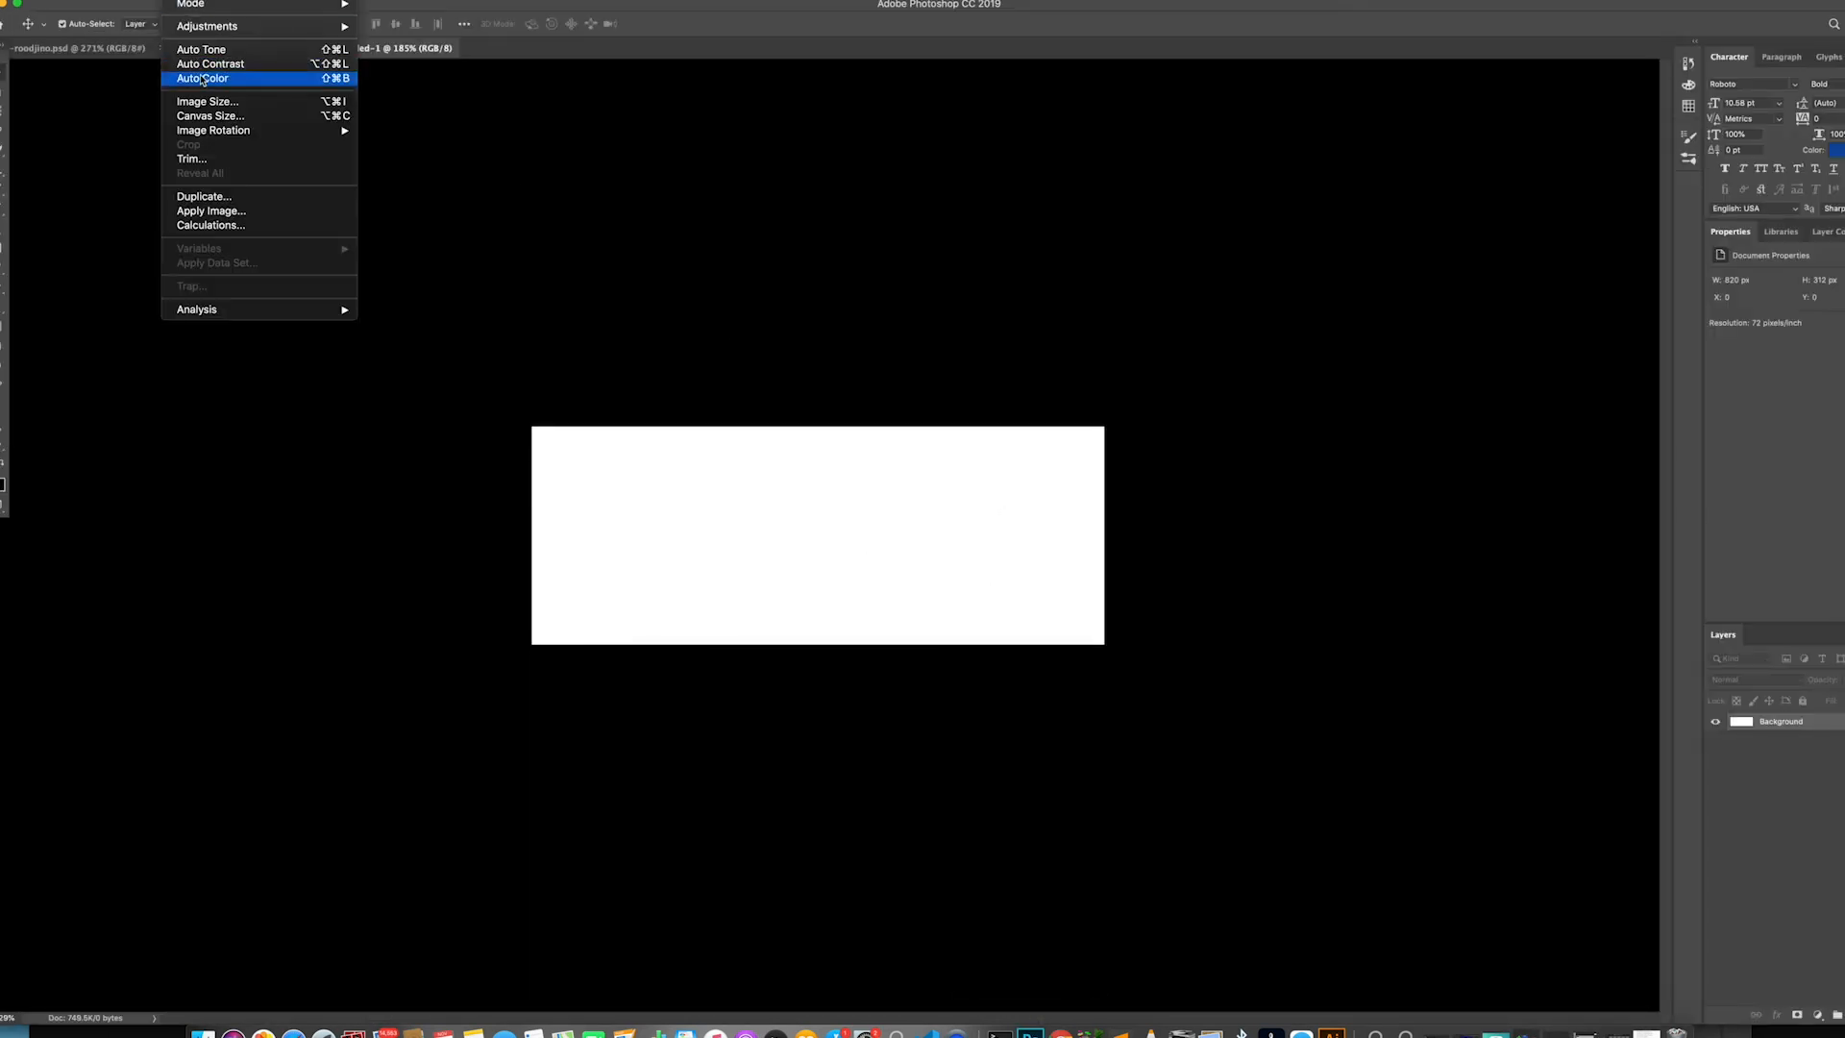
left_click(231, 122)
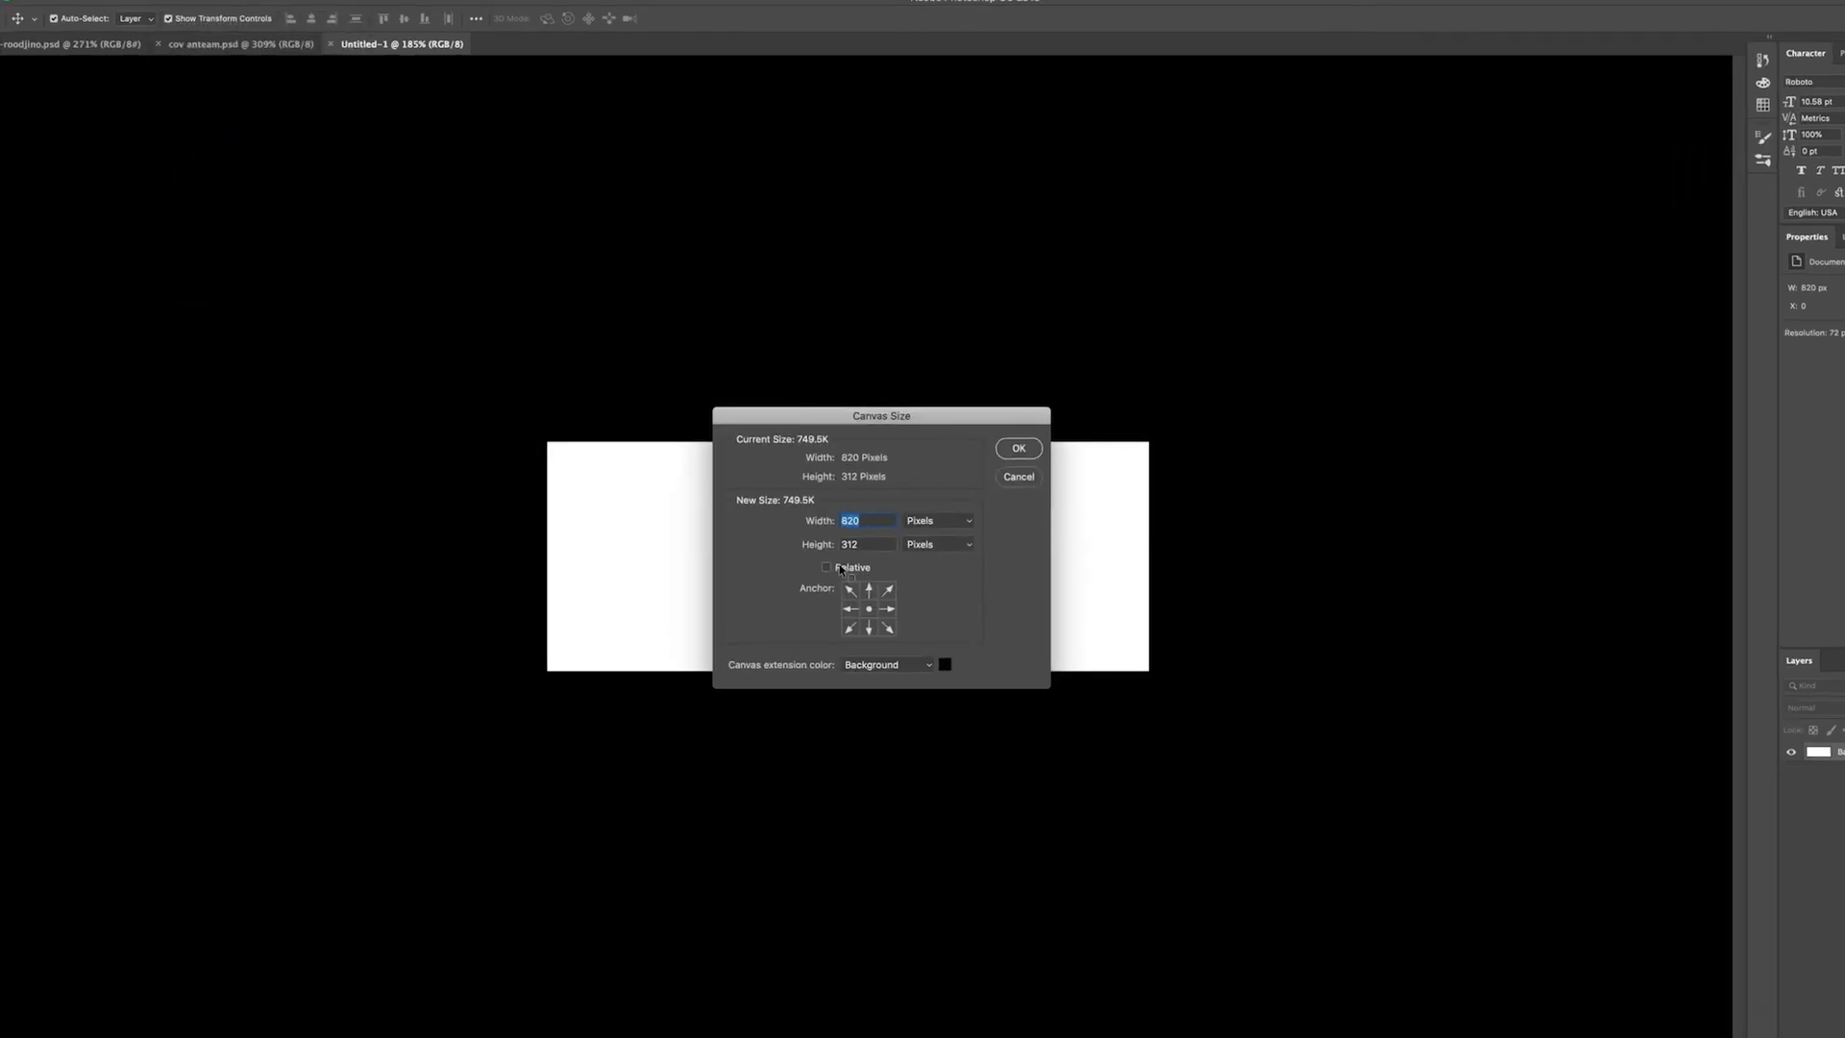
left_click(978, 460)
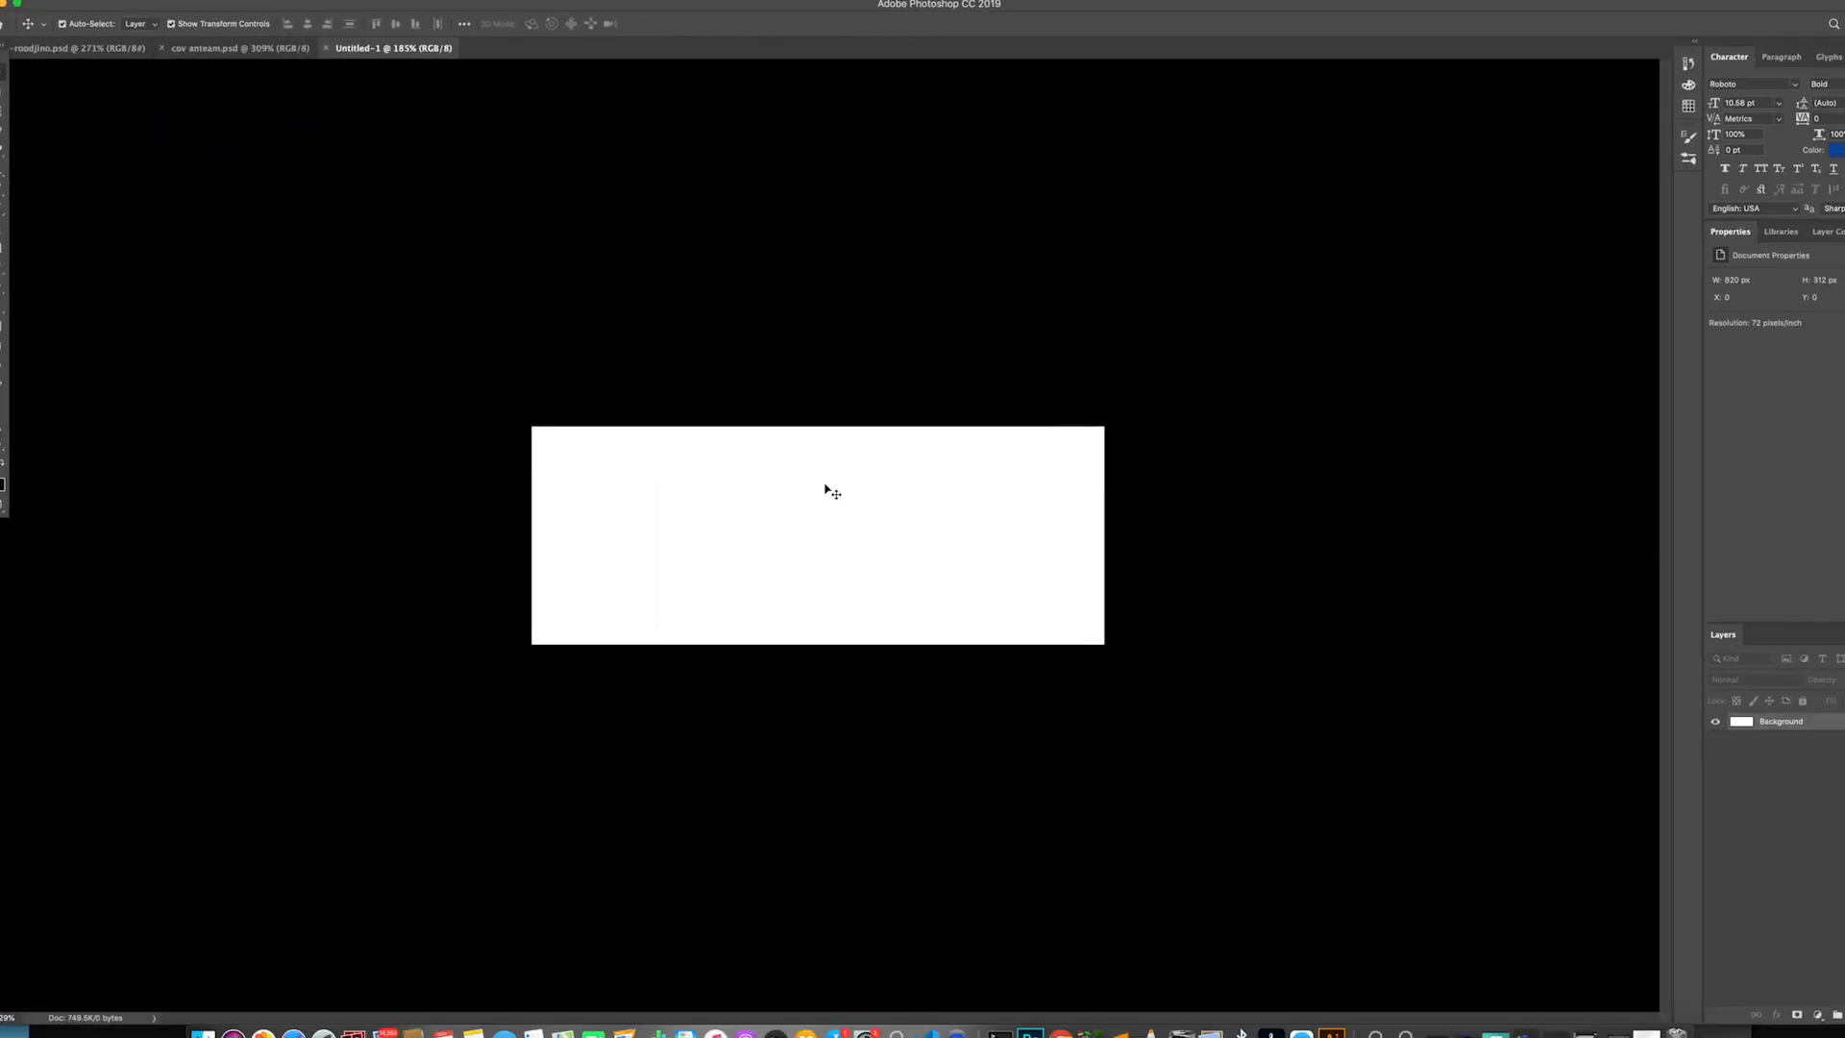
Switch to the browser and copy the enlarged La Maison d'Haïti photo from the citadelle image results
left_click(294, 1032)
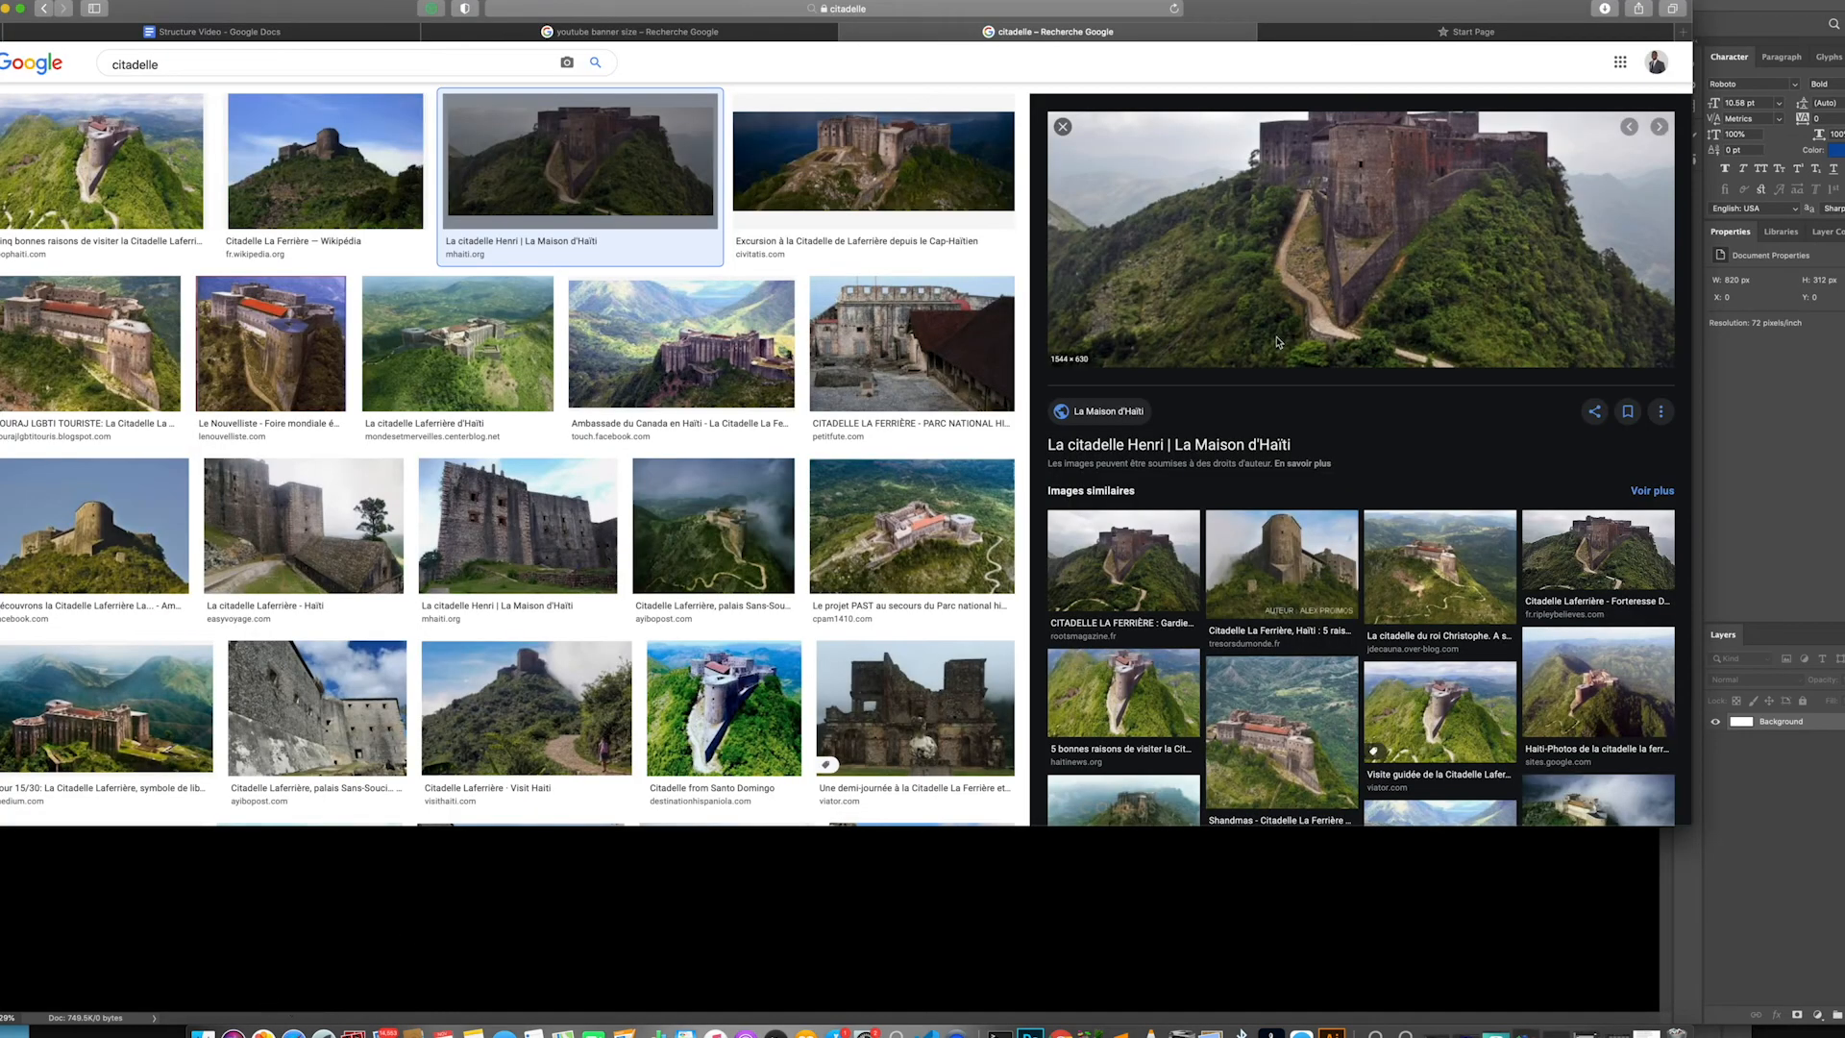
scroll(1218, 321, "up", 3)
scroll(1343, 292, "down", 3)
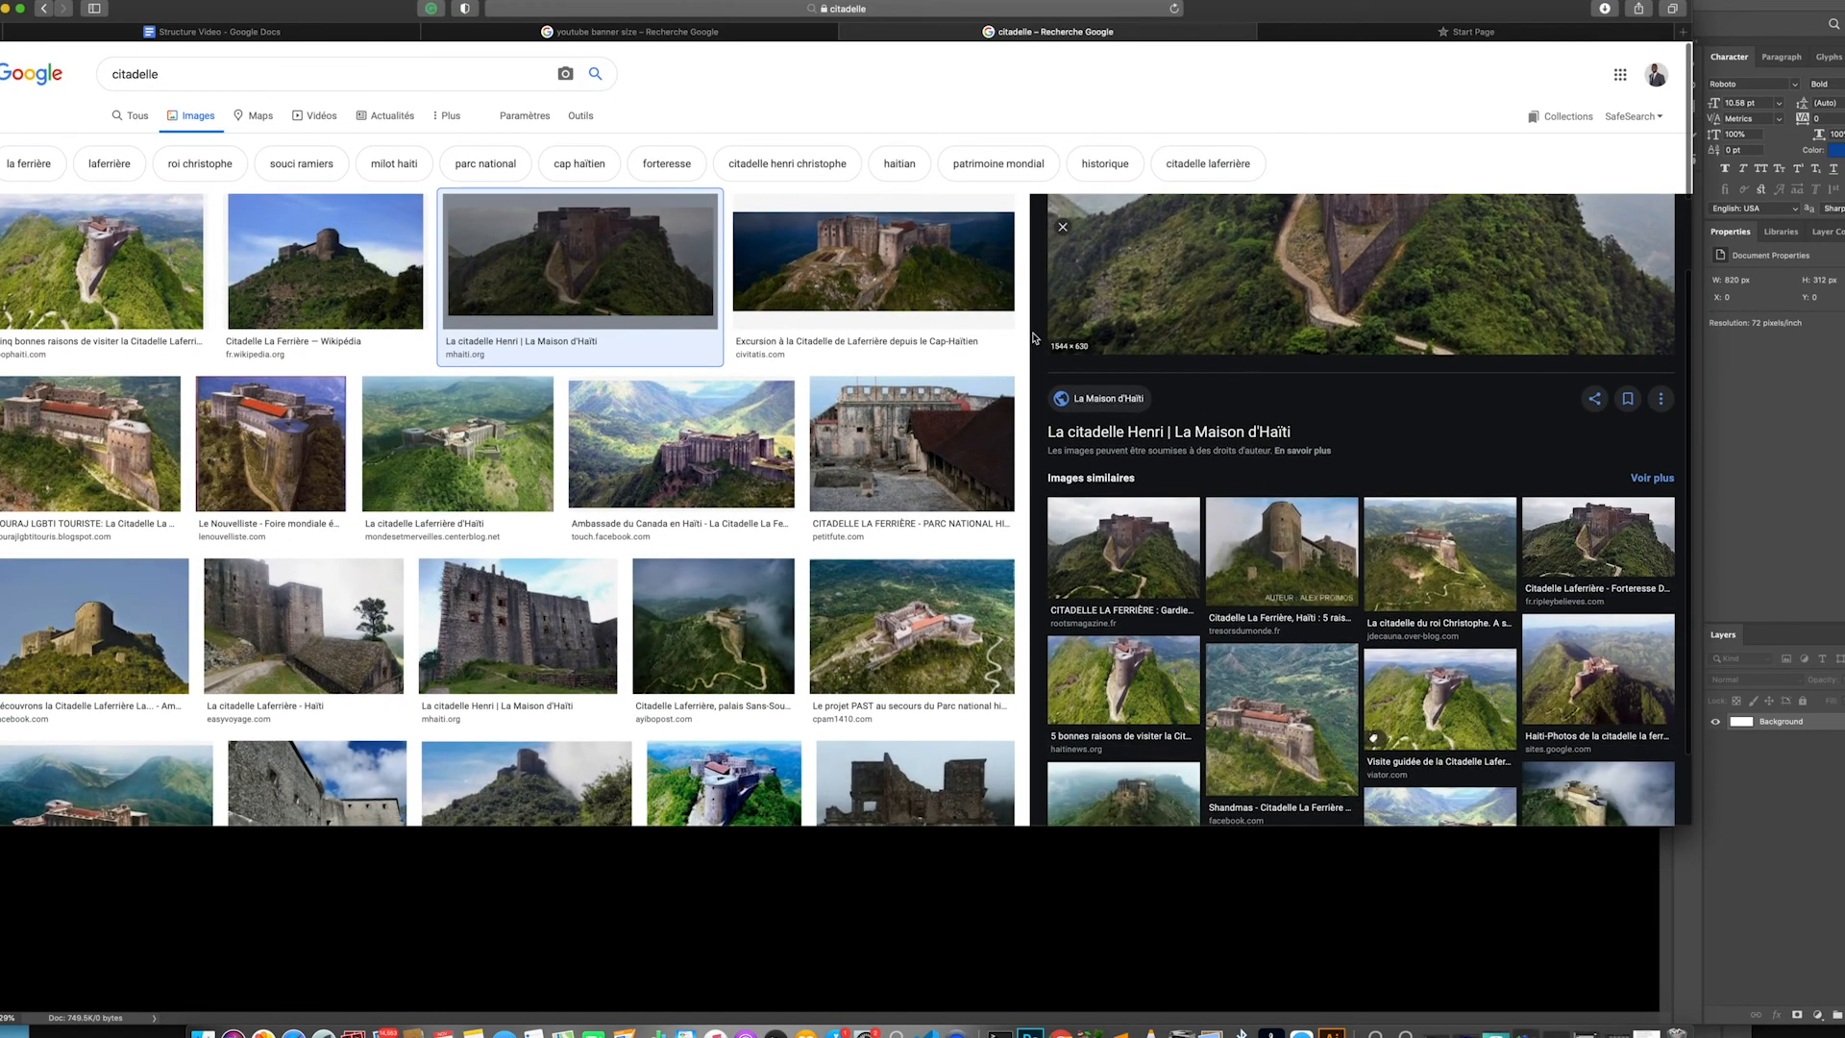
scroll(1352, 288, "up", 3)
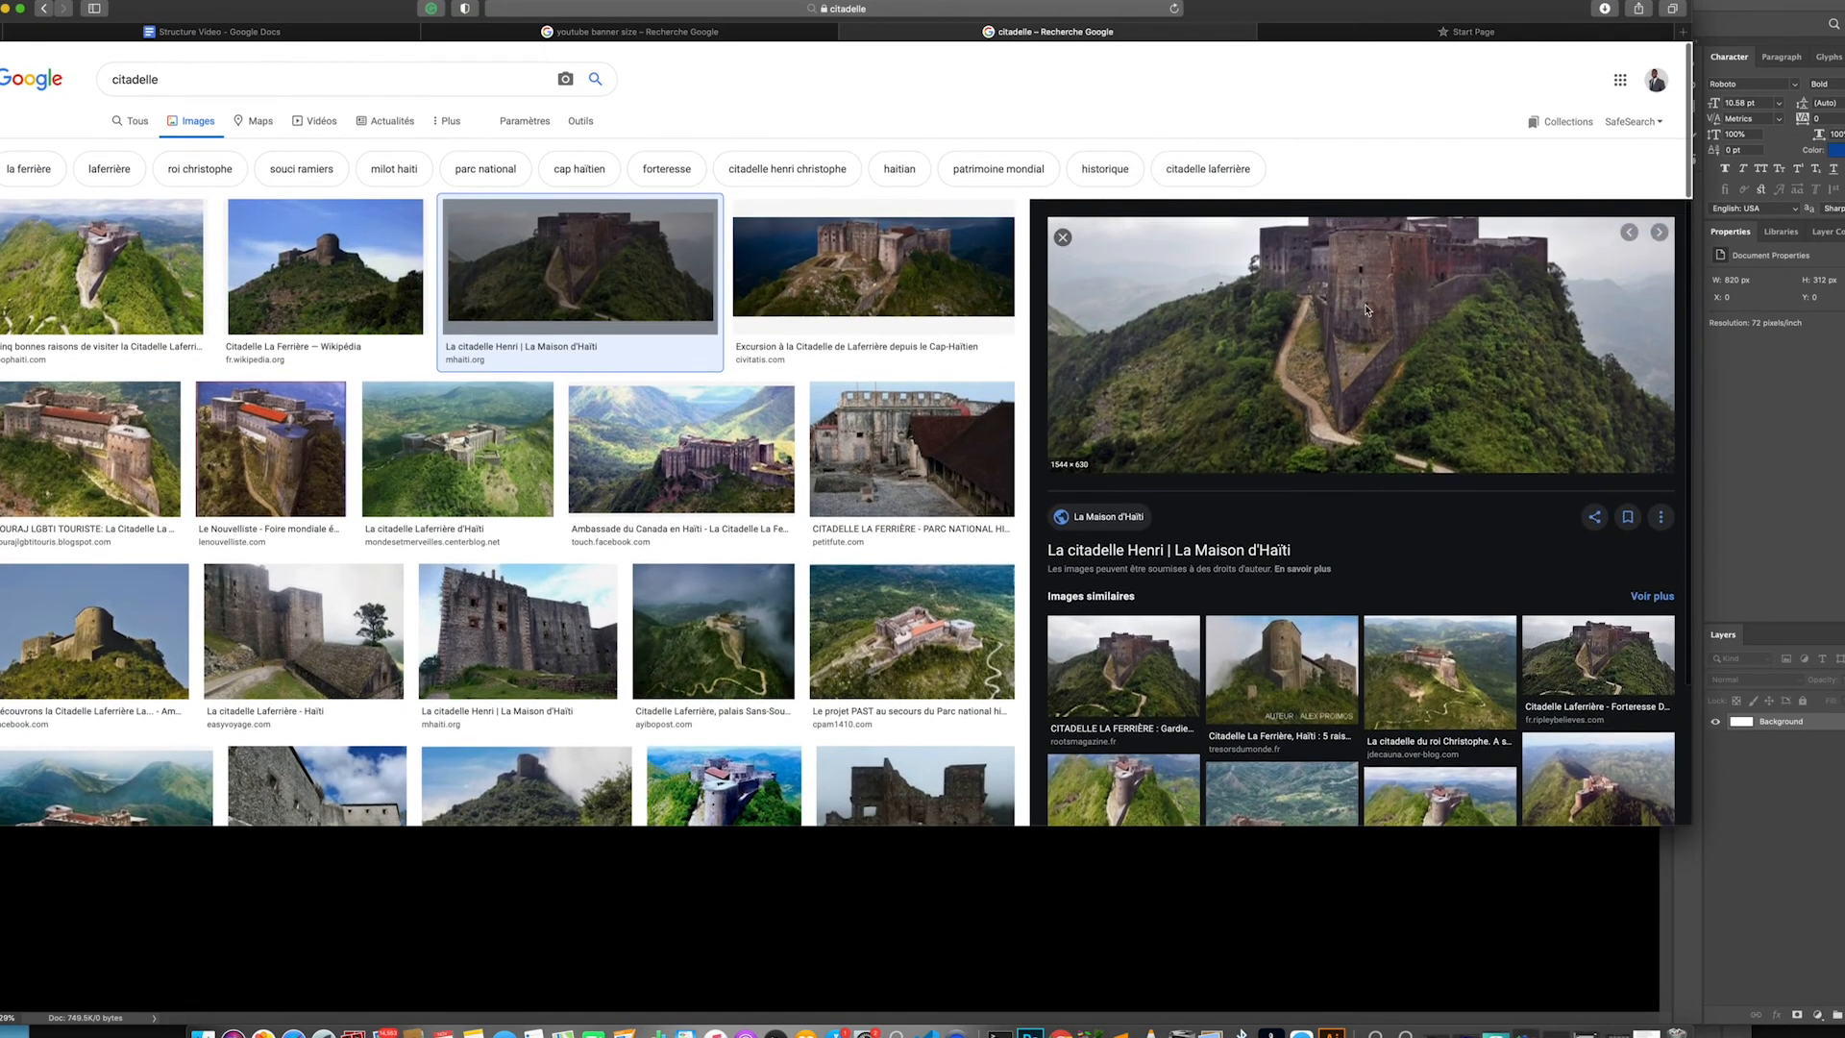
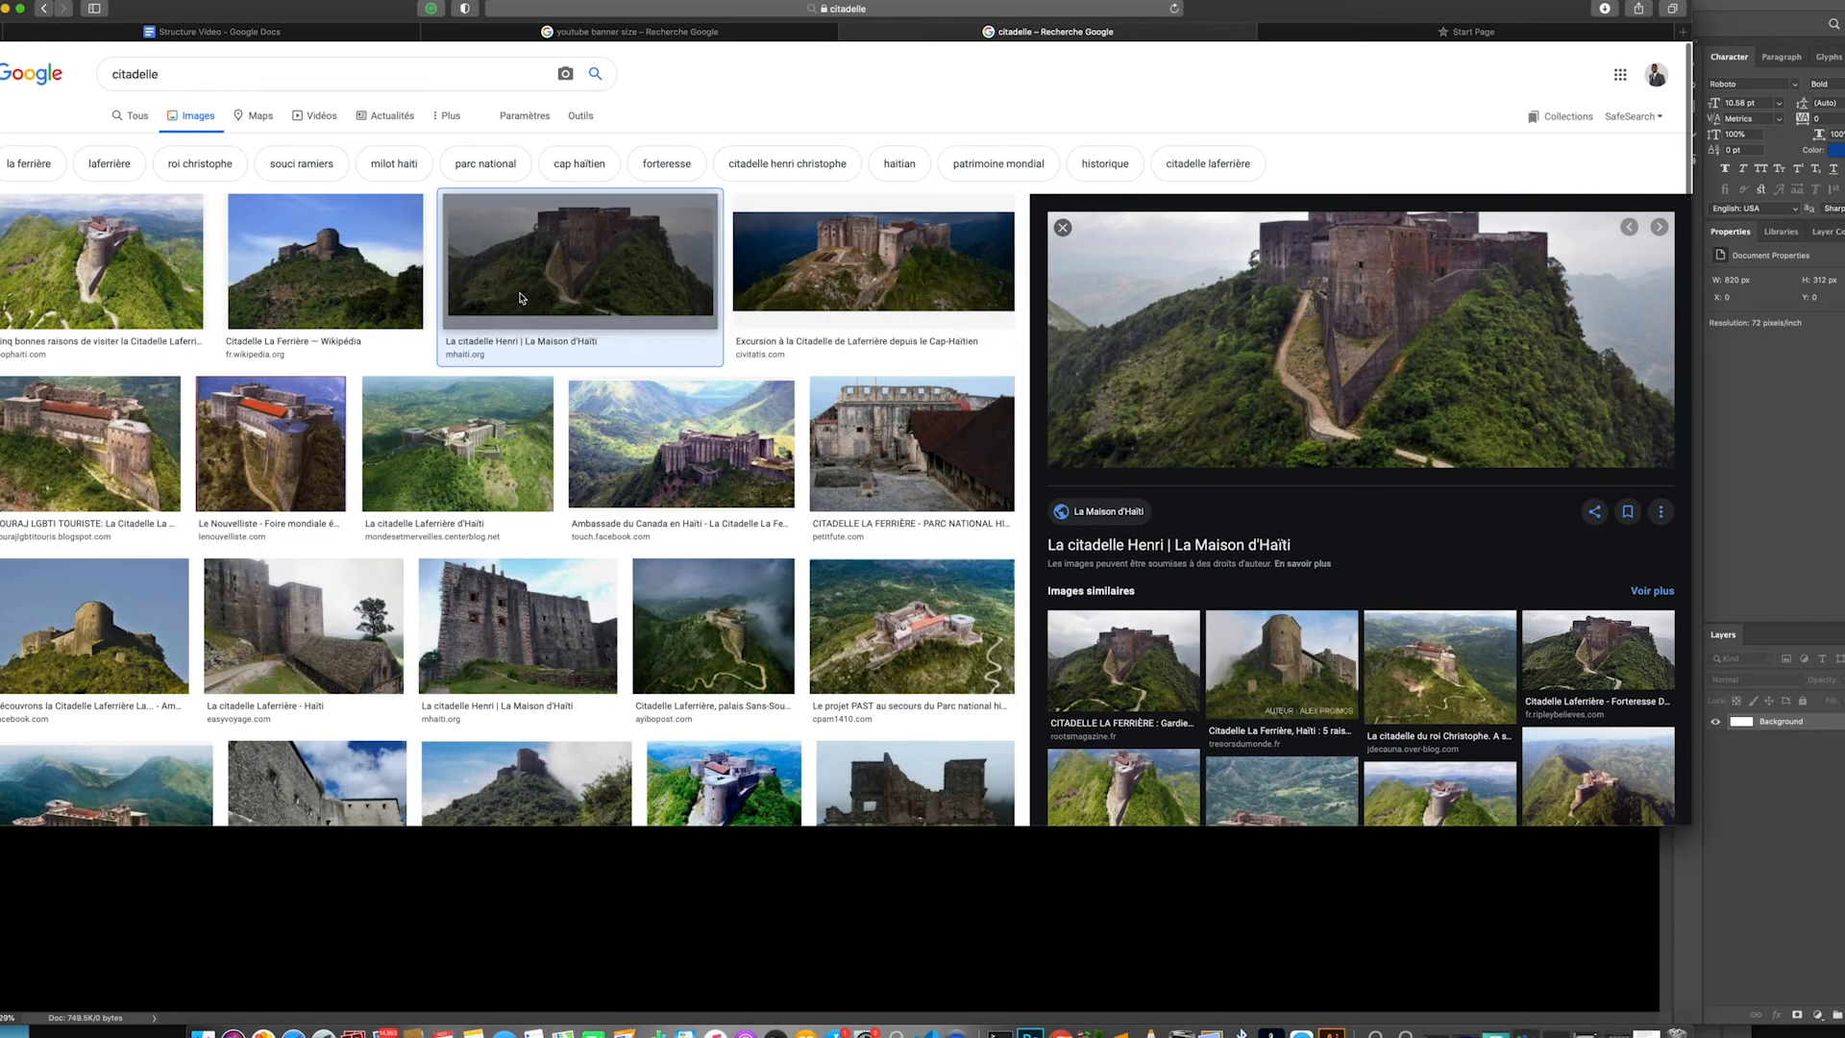
right_click(1345, 364)
left_click(1432, 616)
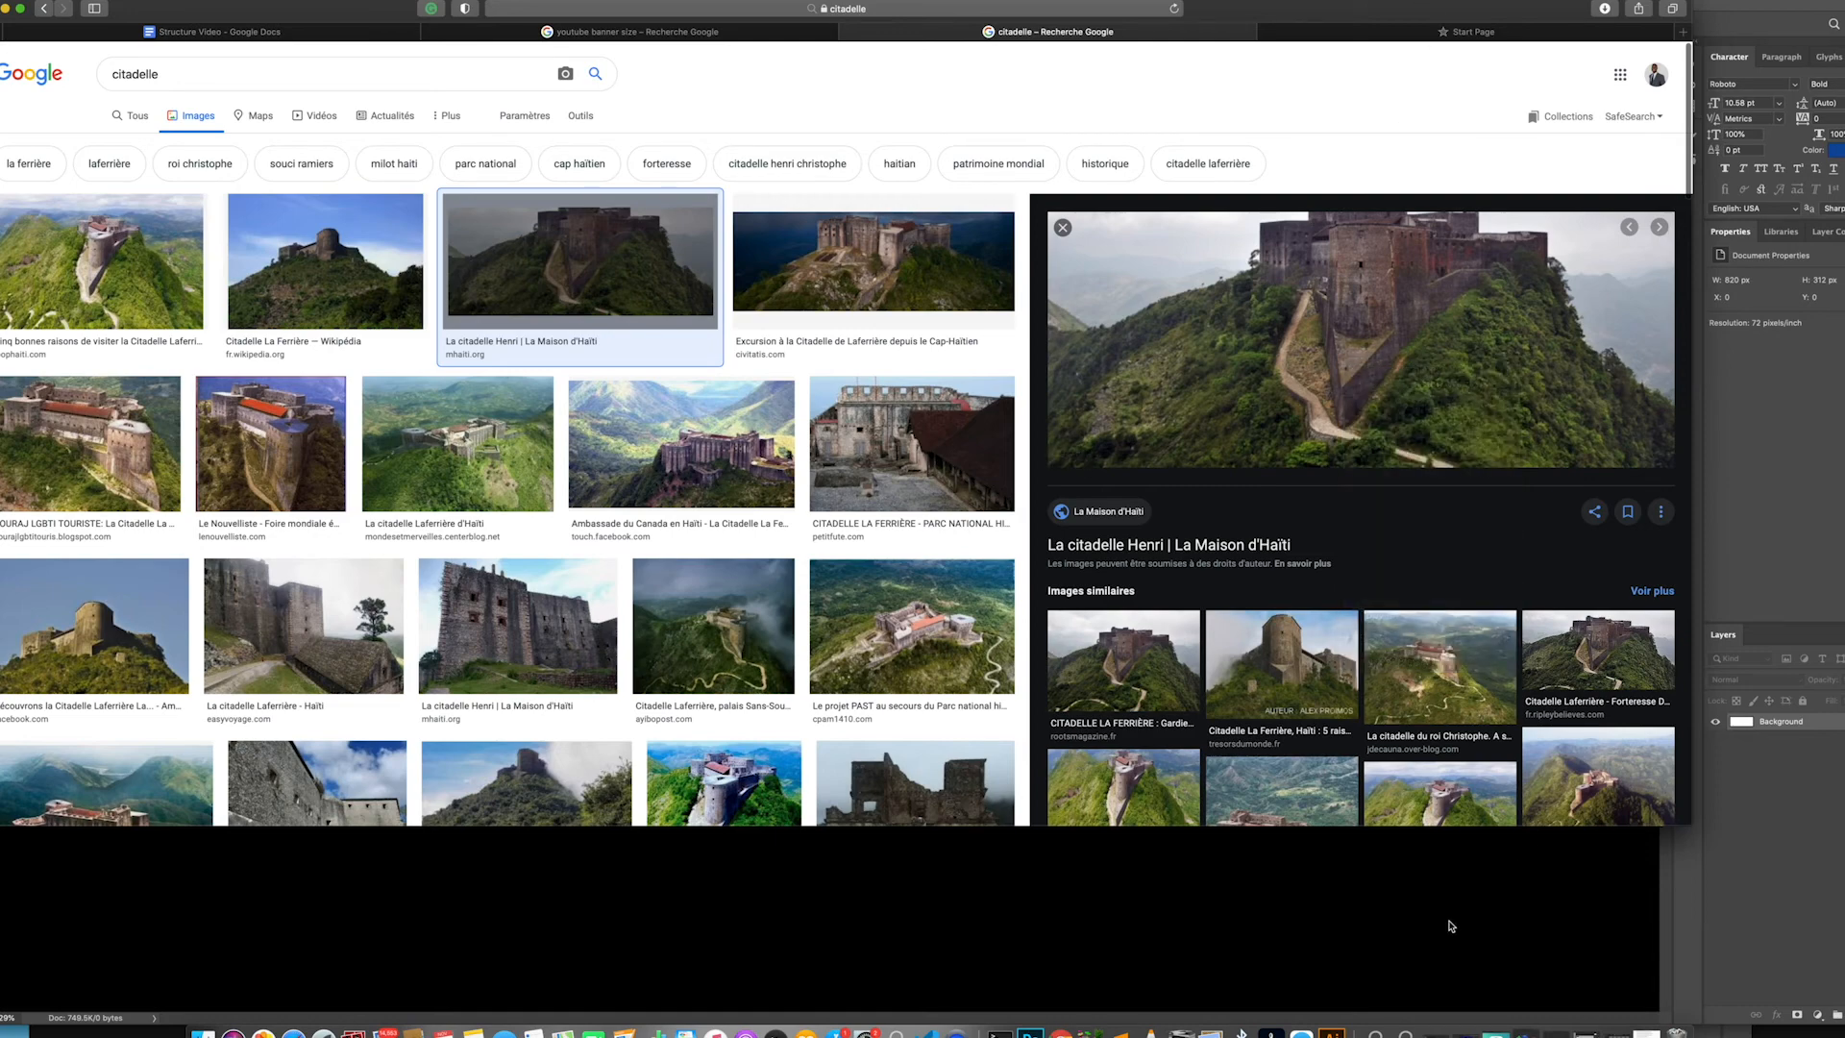
Paste the citadel photo into the blank Photoshop document and scale it to about 53% to cover the canvas width
left_click(1451, 925)
key("super+v")
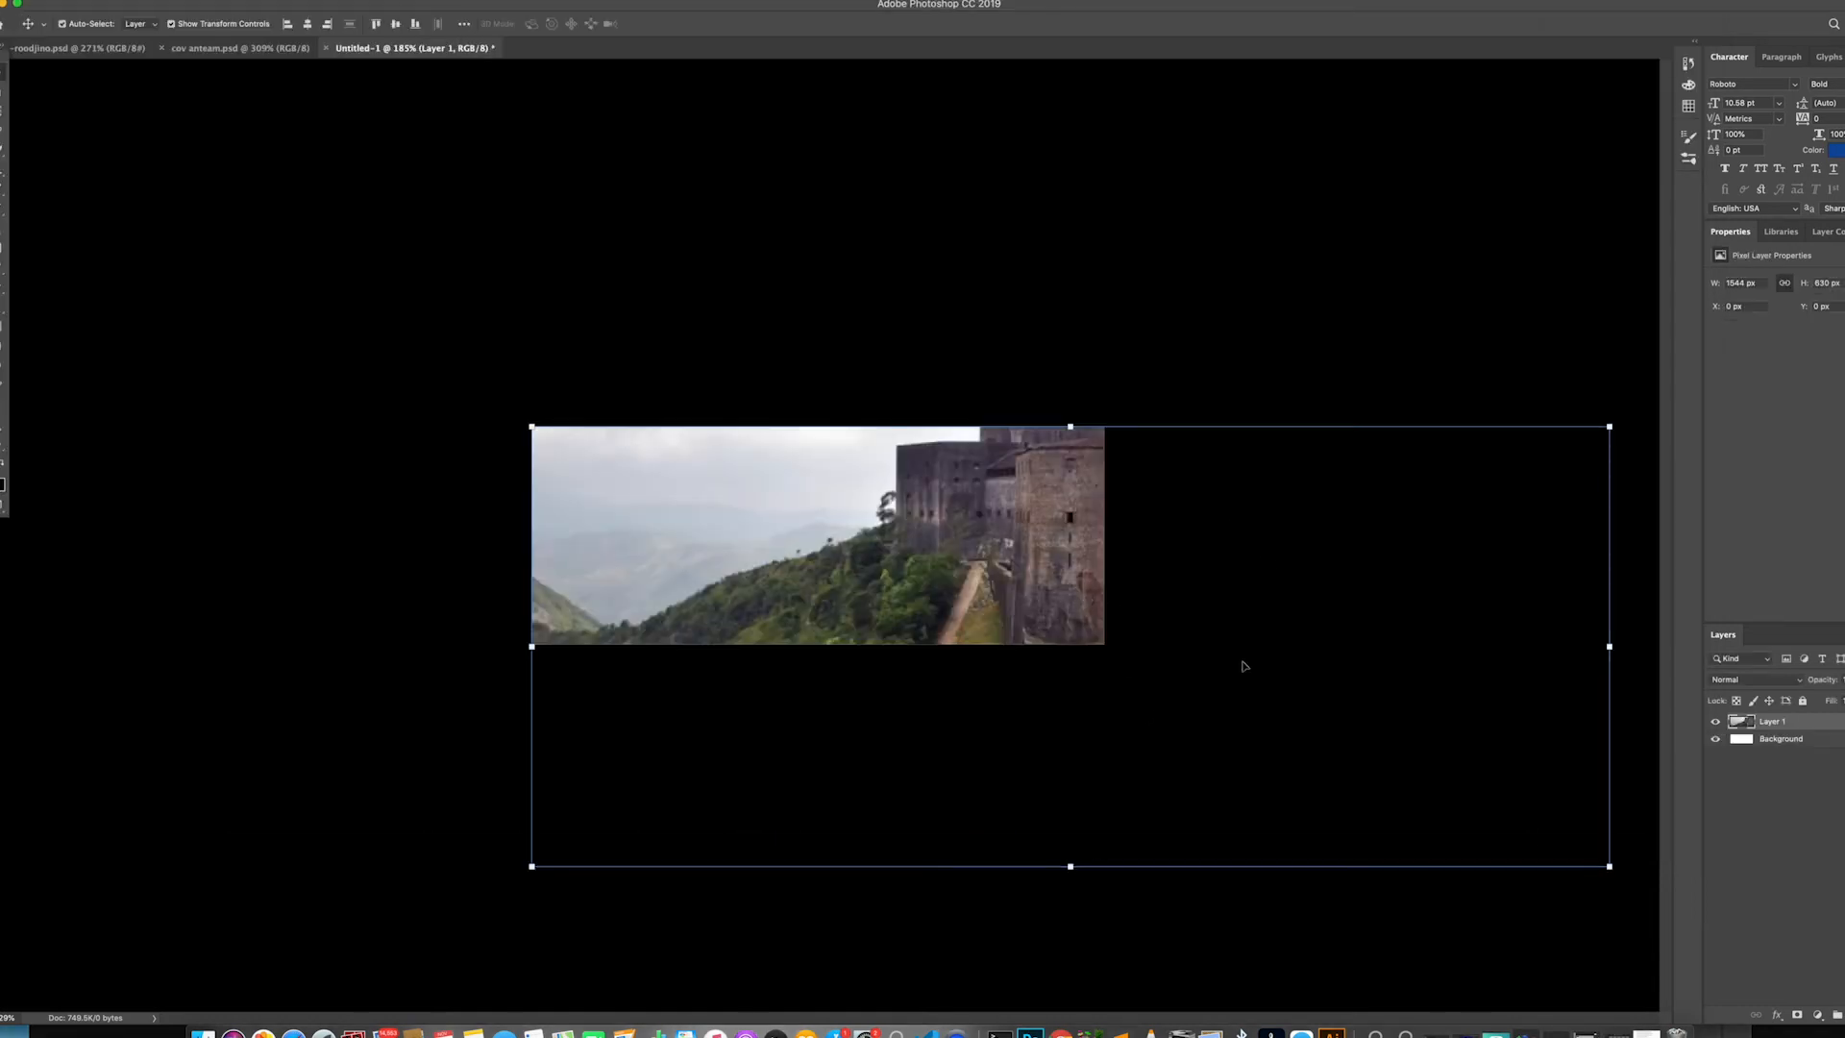
left_click_drag(1610, 866, 1107, 662)
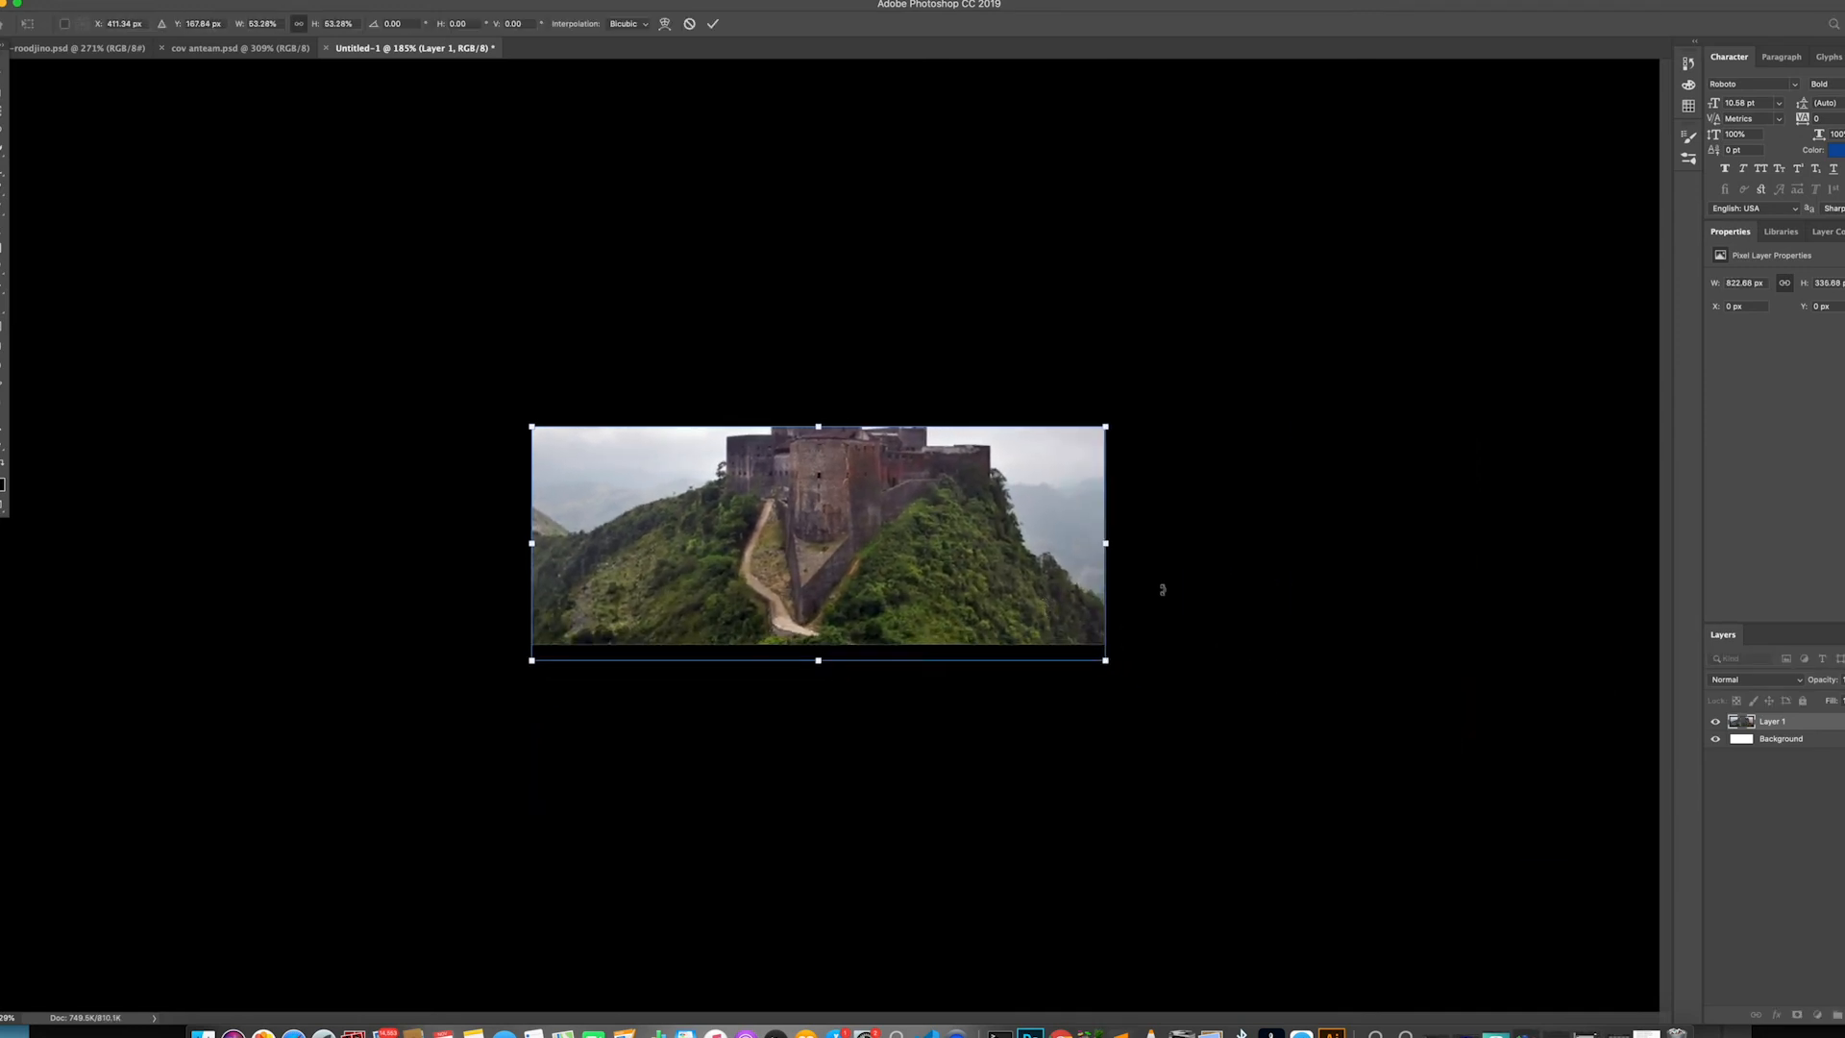
left_click(712, 23)
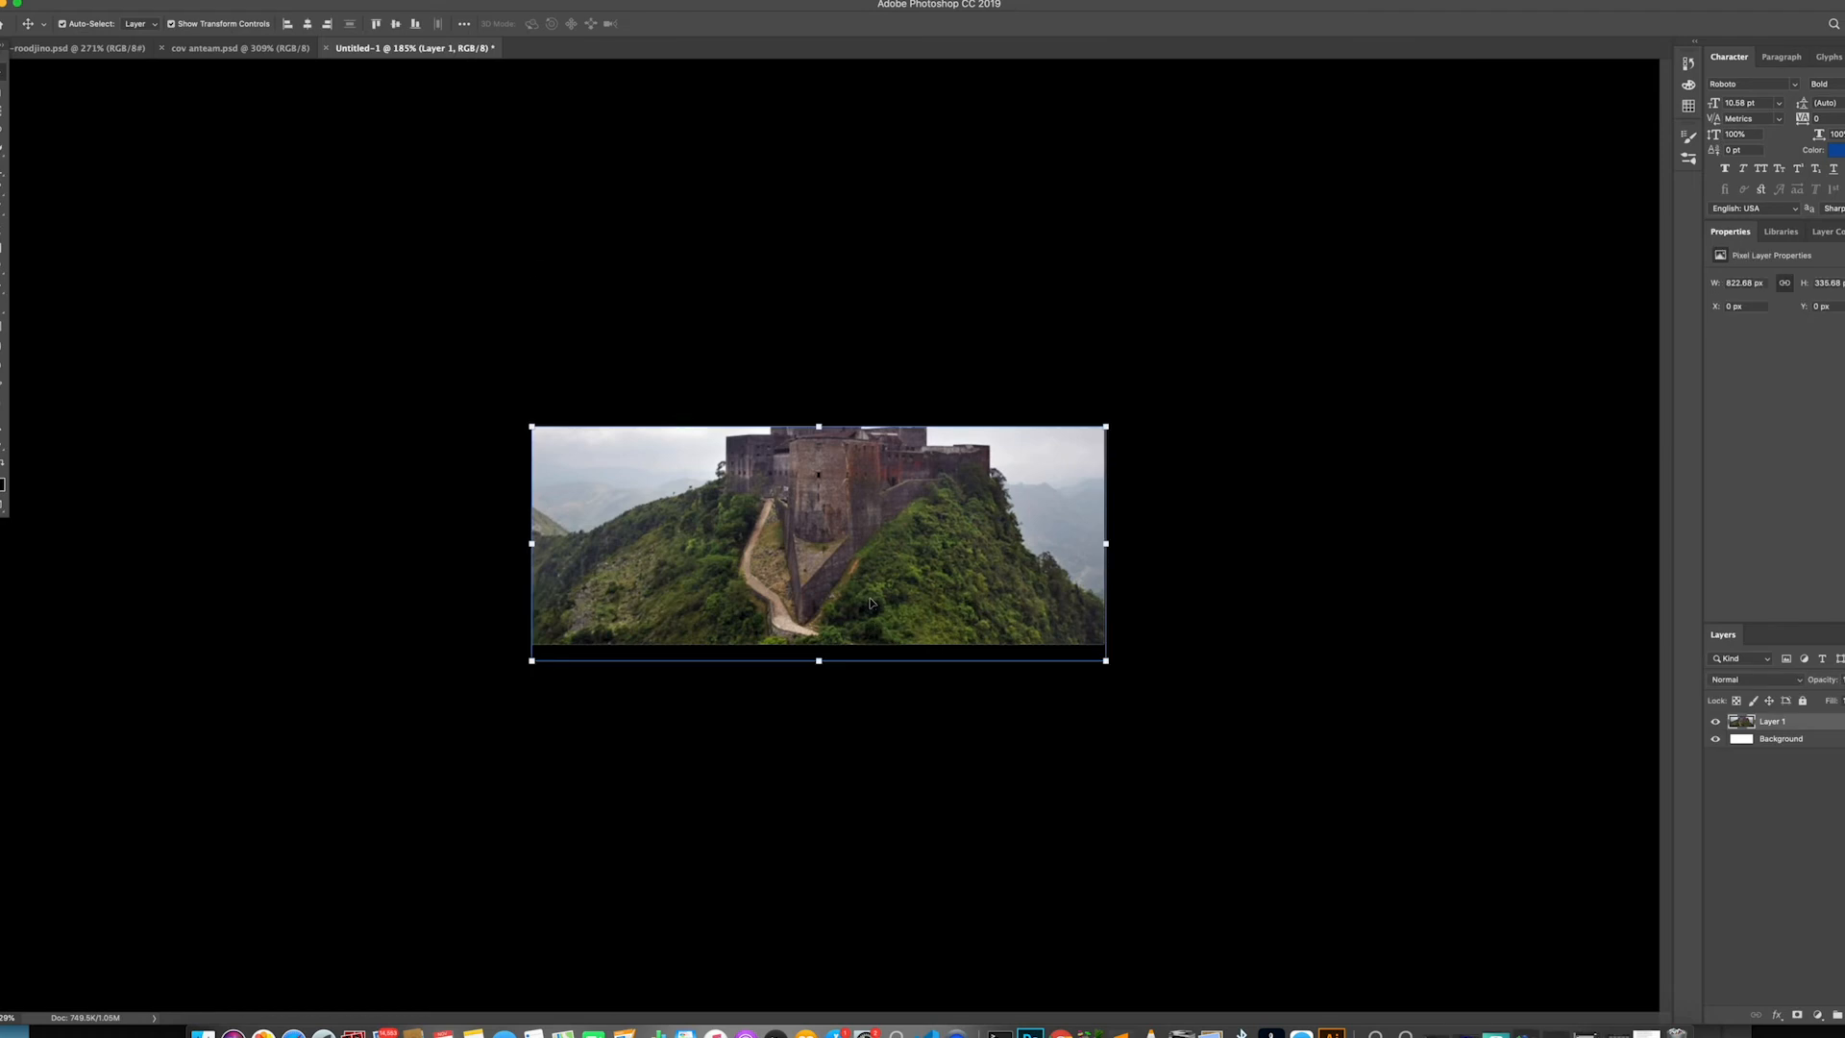
Turn the citadel photo black and white with Hue/Saturation, setting Saturation to -100
left_click(184, 0)
mouse_move(267, 29)
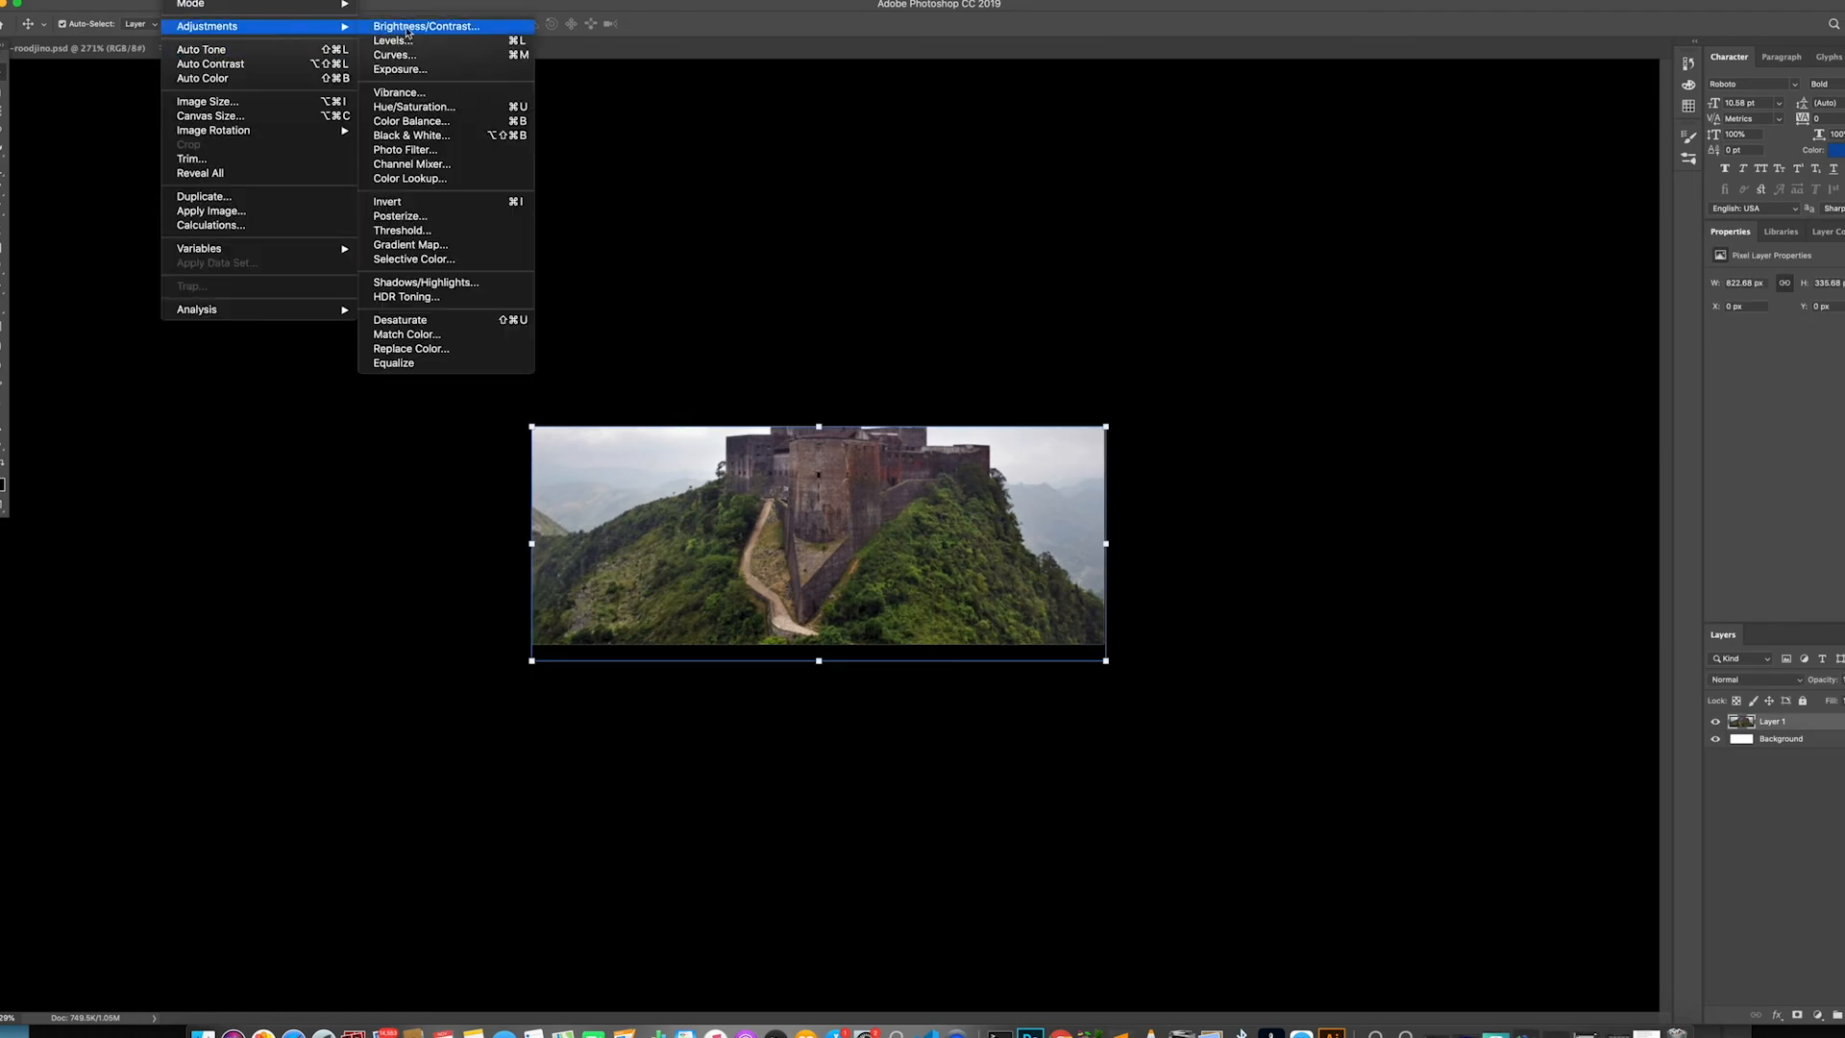
left_click(430, 107)
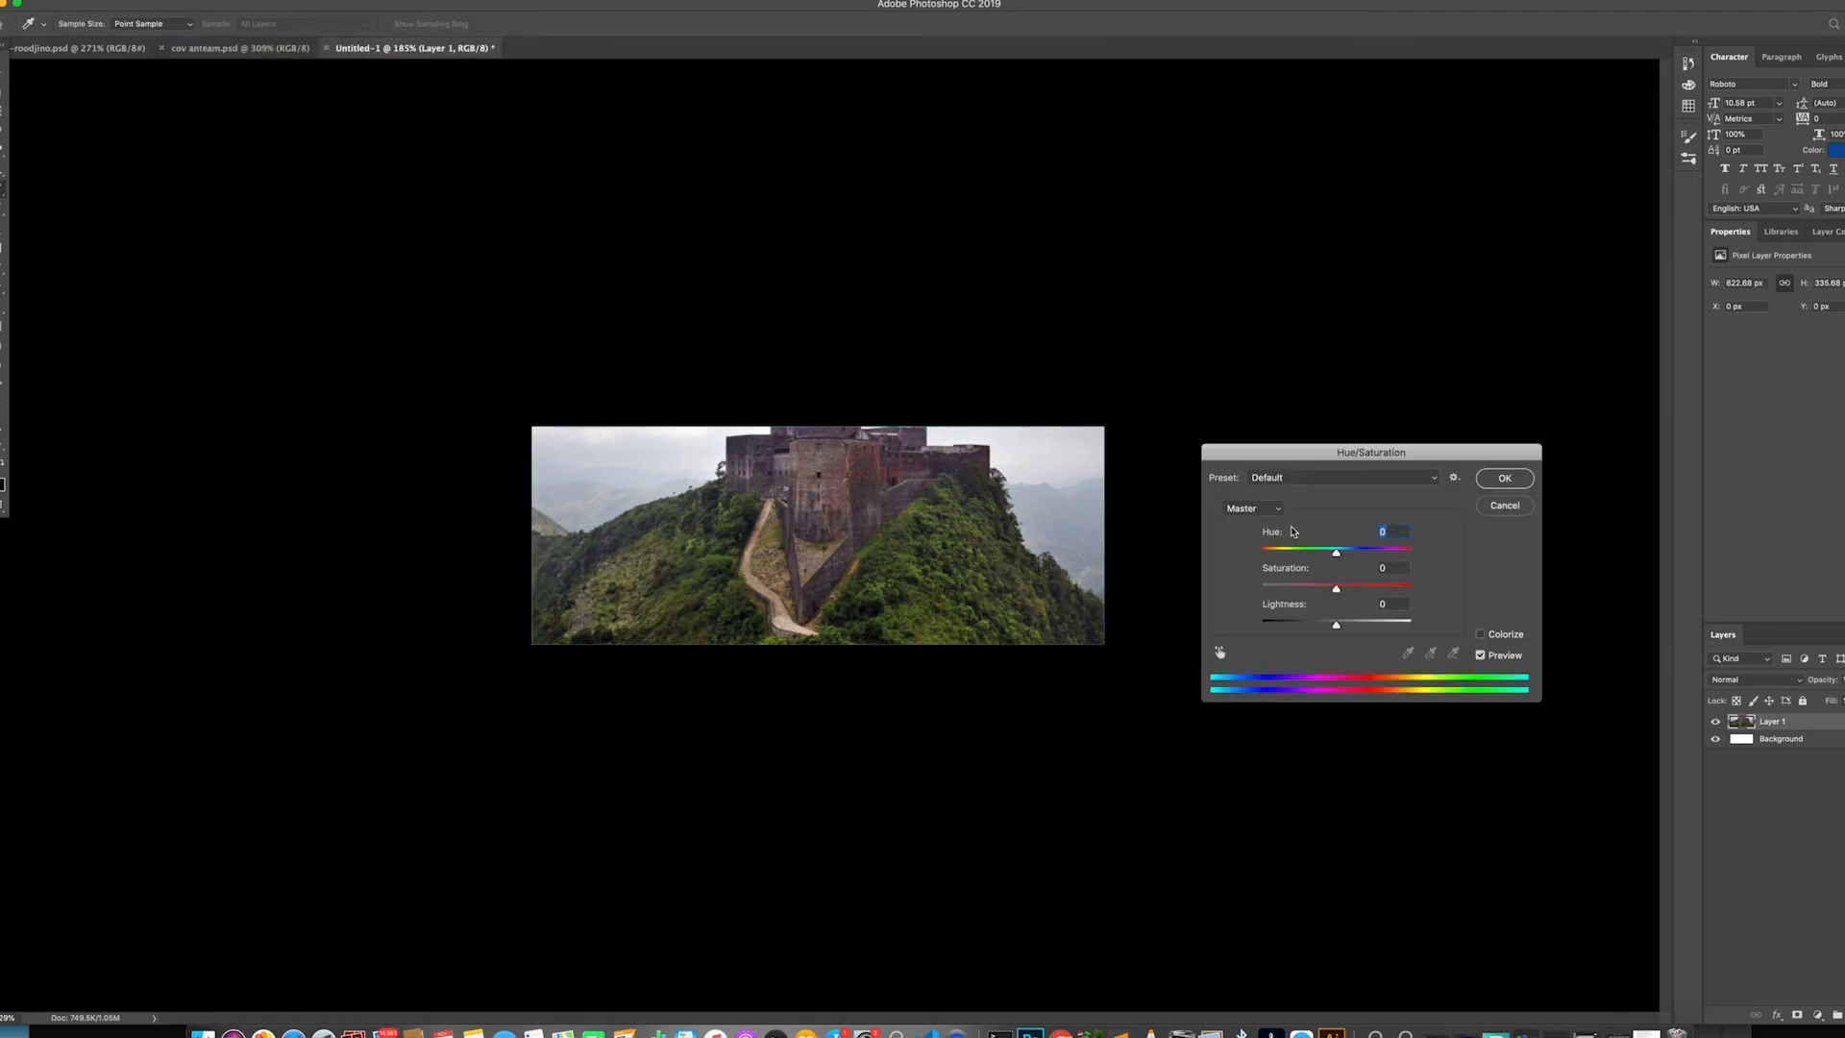
left_click_drag(1342, 587, 1147, 574)
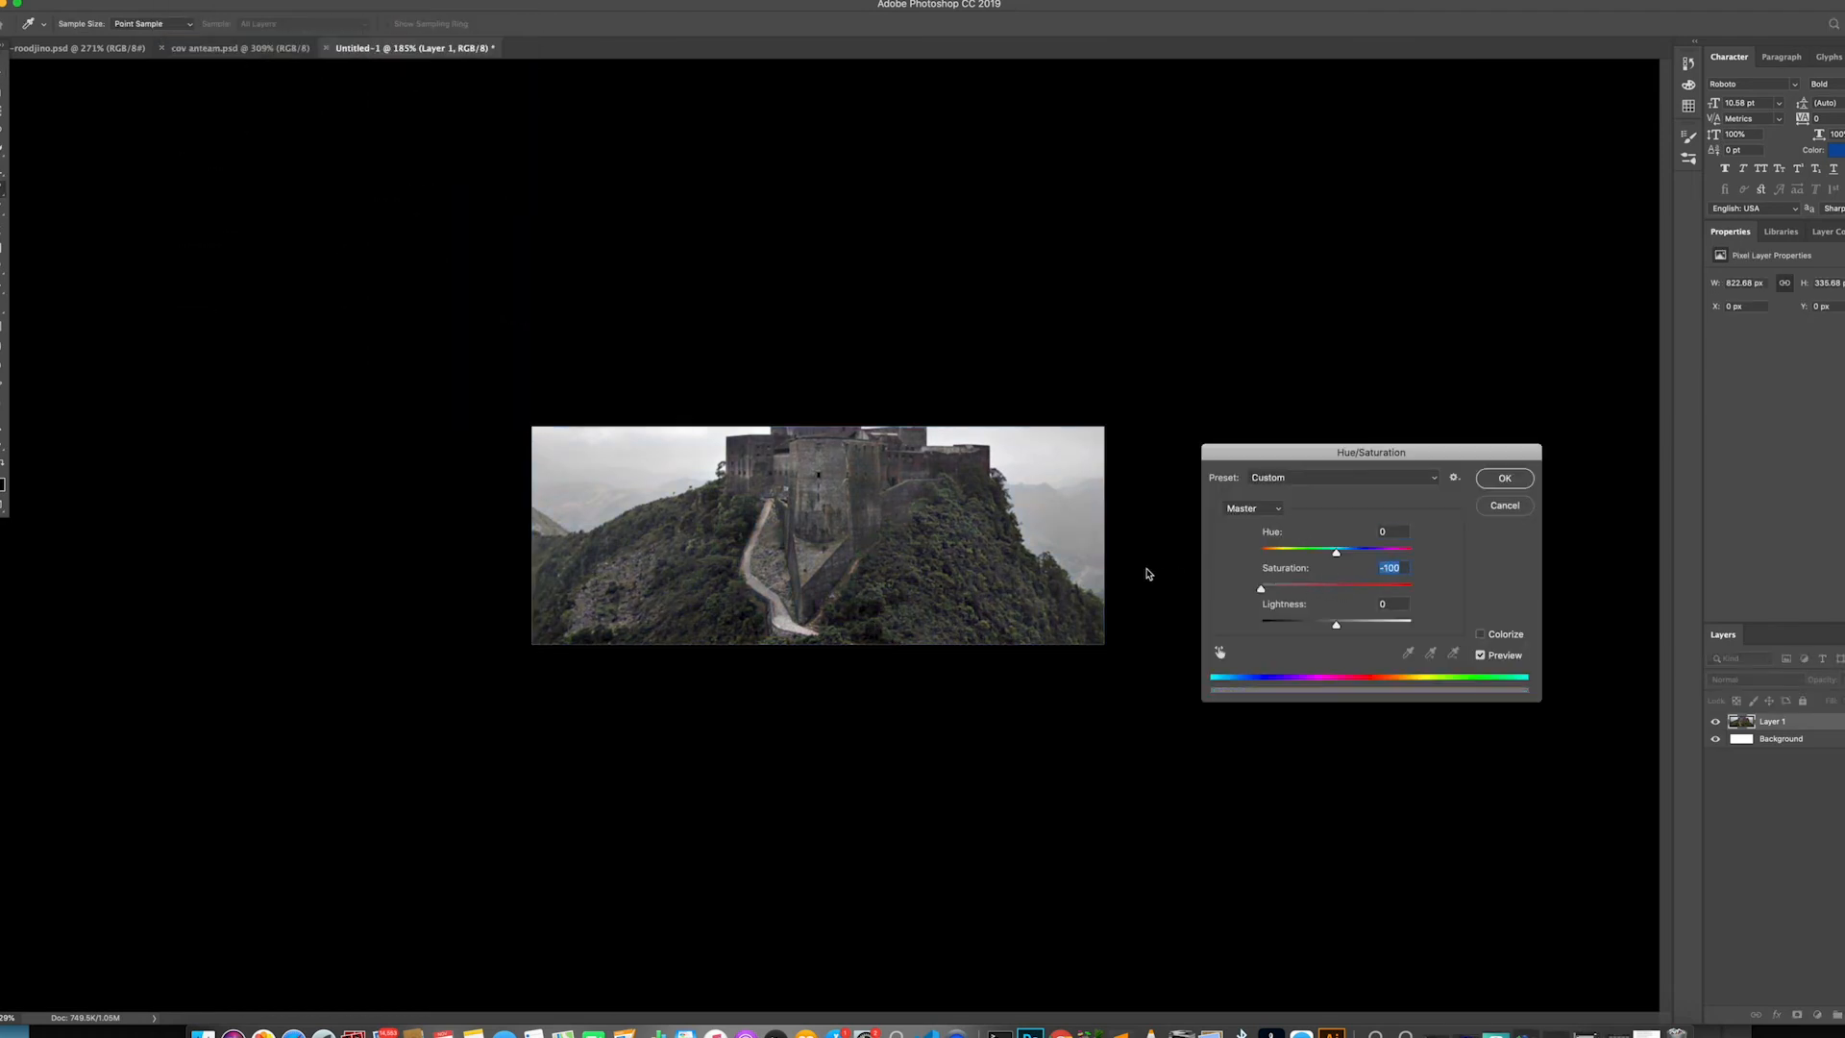
left_click(1517, 488)
Adjust the citadel photo's Brightness/Contrast to brightness 11 and contrast 38
left_click(185, 2)
mouse_move(252, 29)
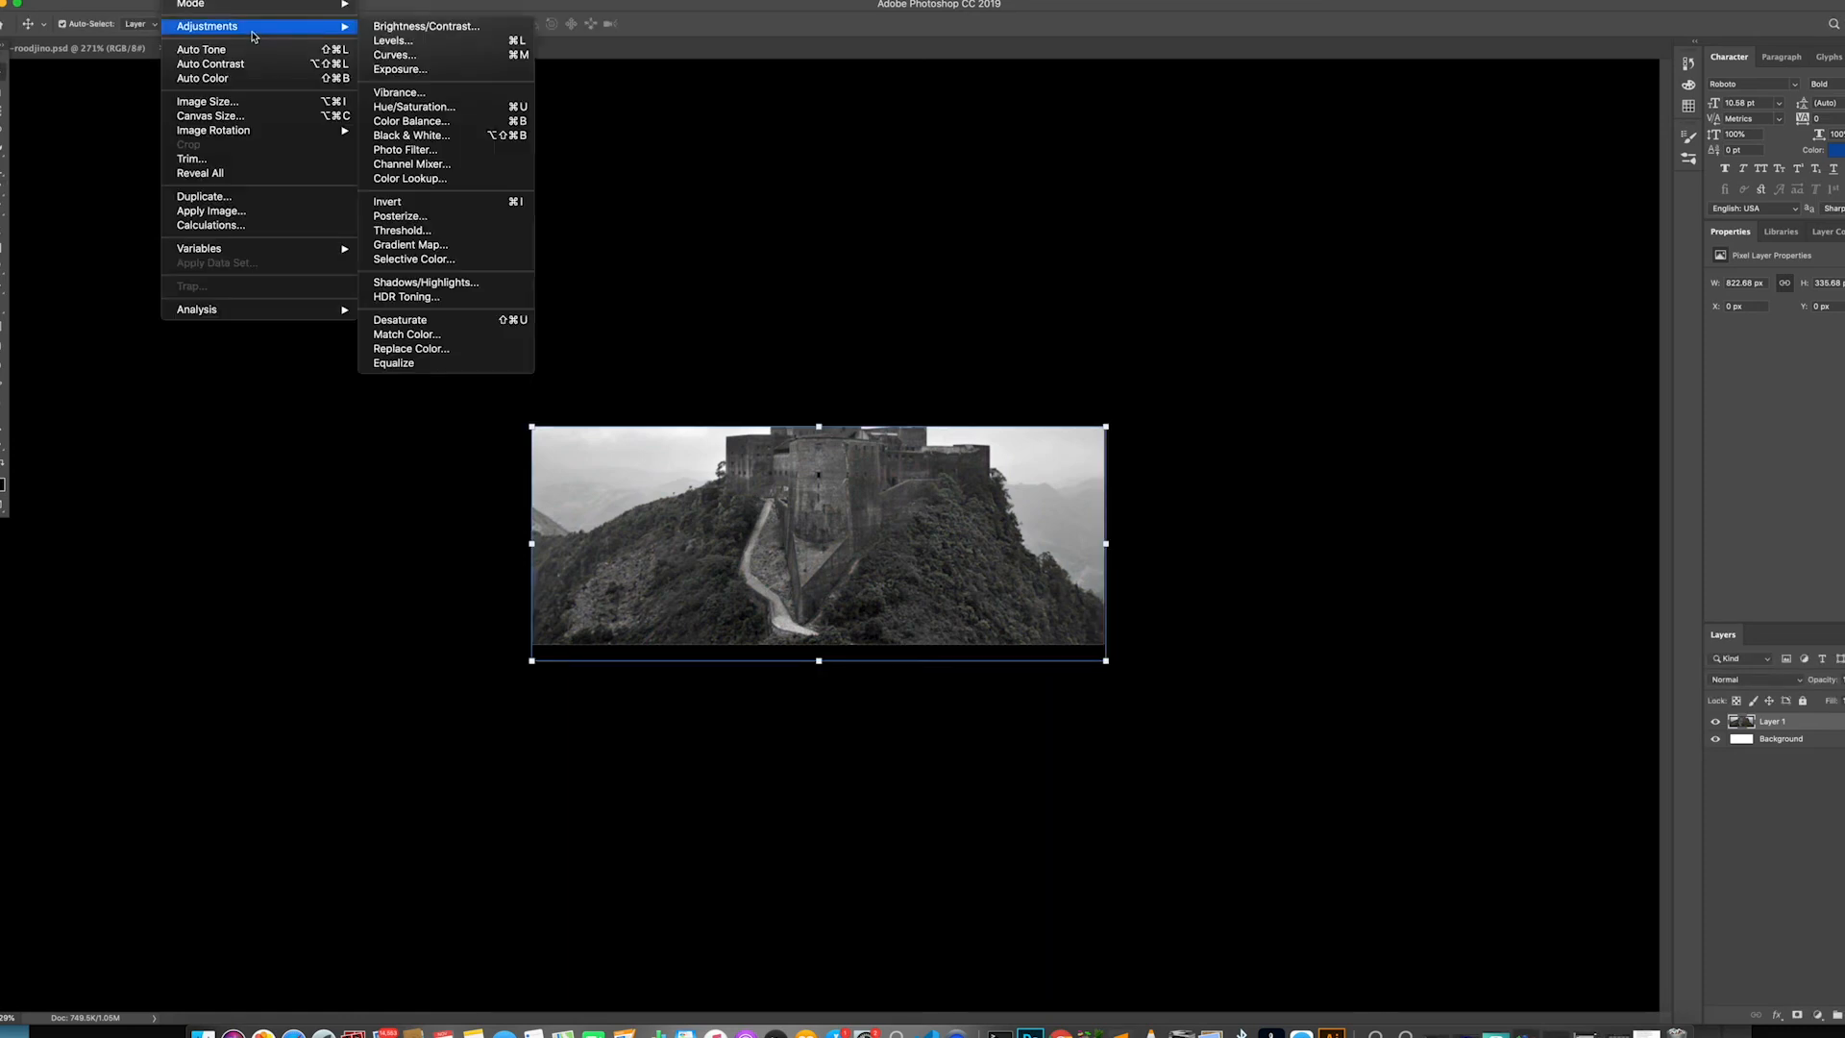
left_click(431, 29)
mouse_move(1124, 433)
left_mouse_down()
mouse_move(1153, 437)
mouse_move(1127, 433)
mouse_move(1156, 474)
mouse_move(1096, 436)
mouse_move(1130, 436)
left_mouse_up()
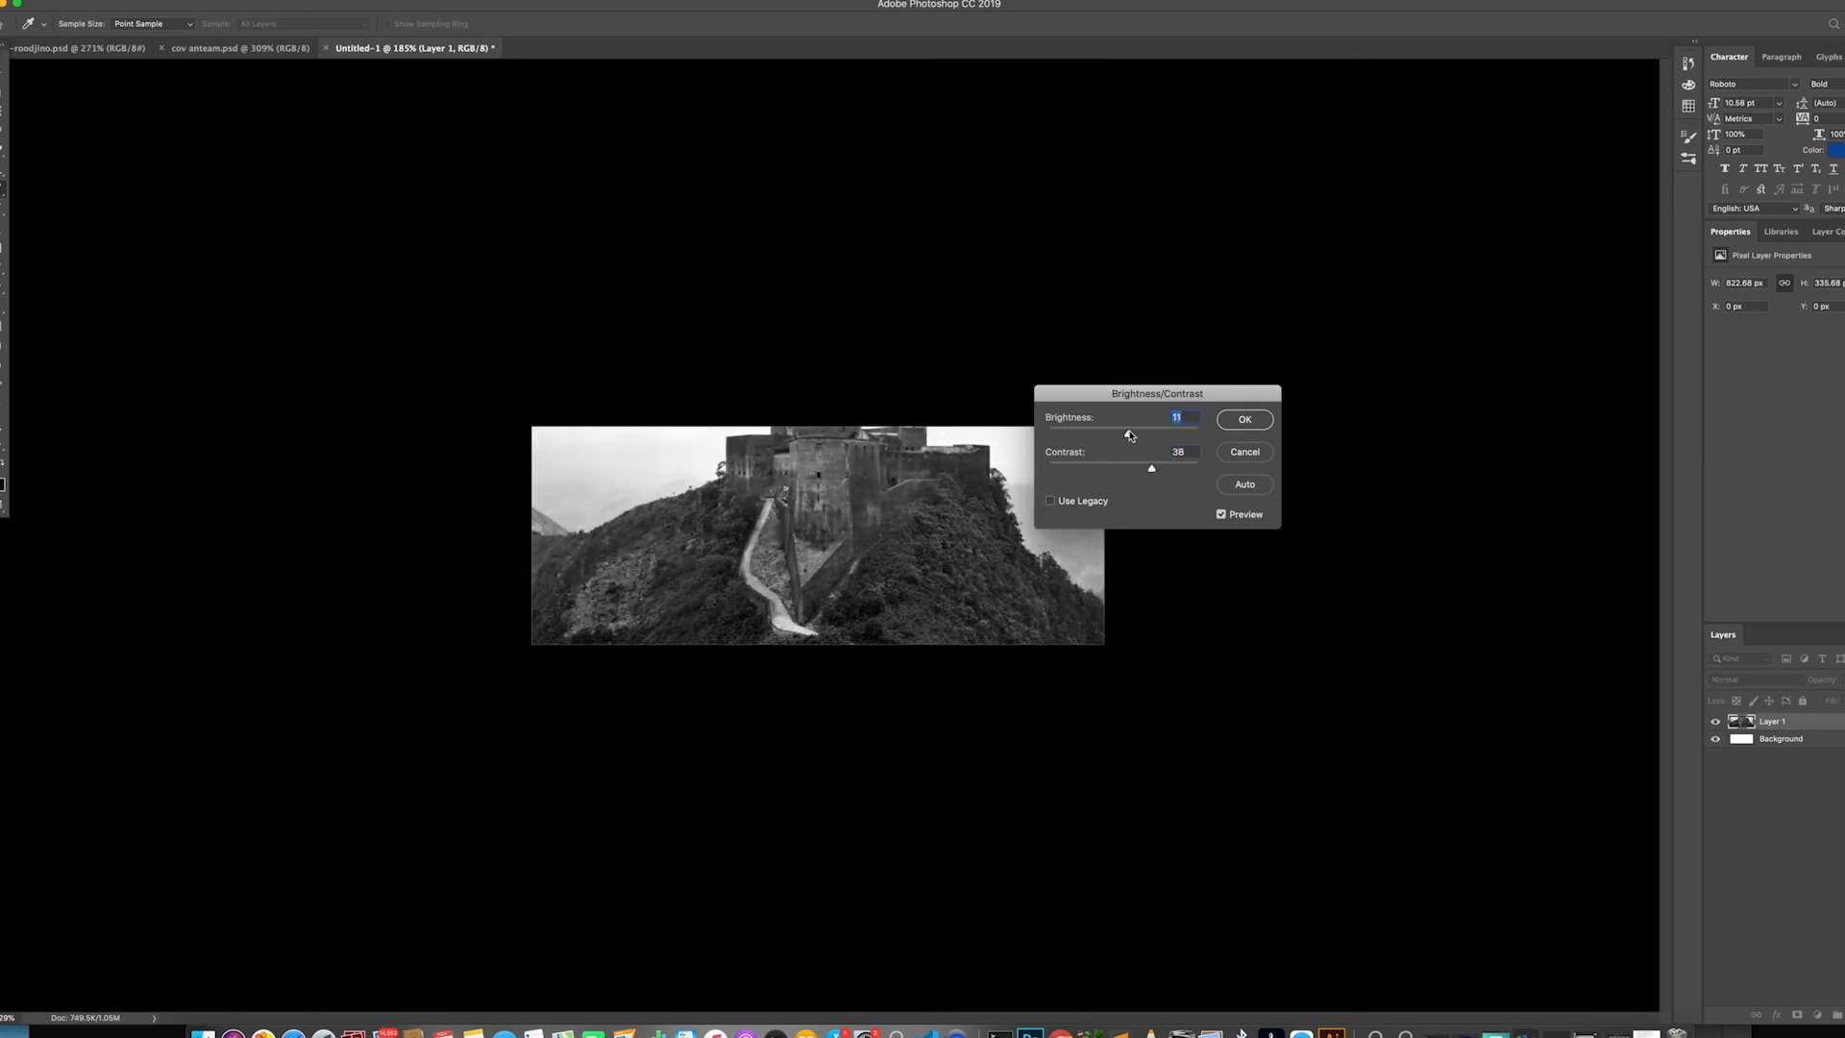
left_click(1230, 428)
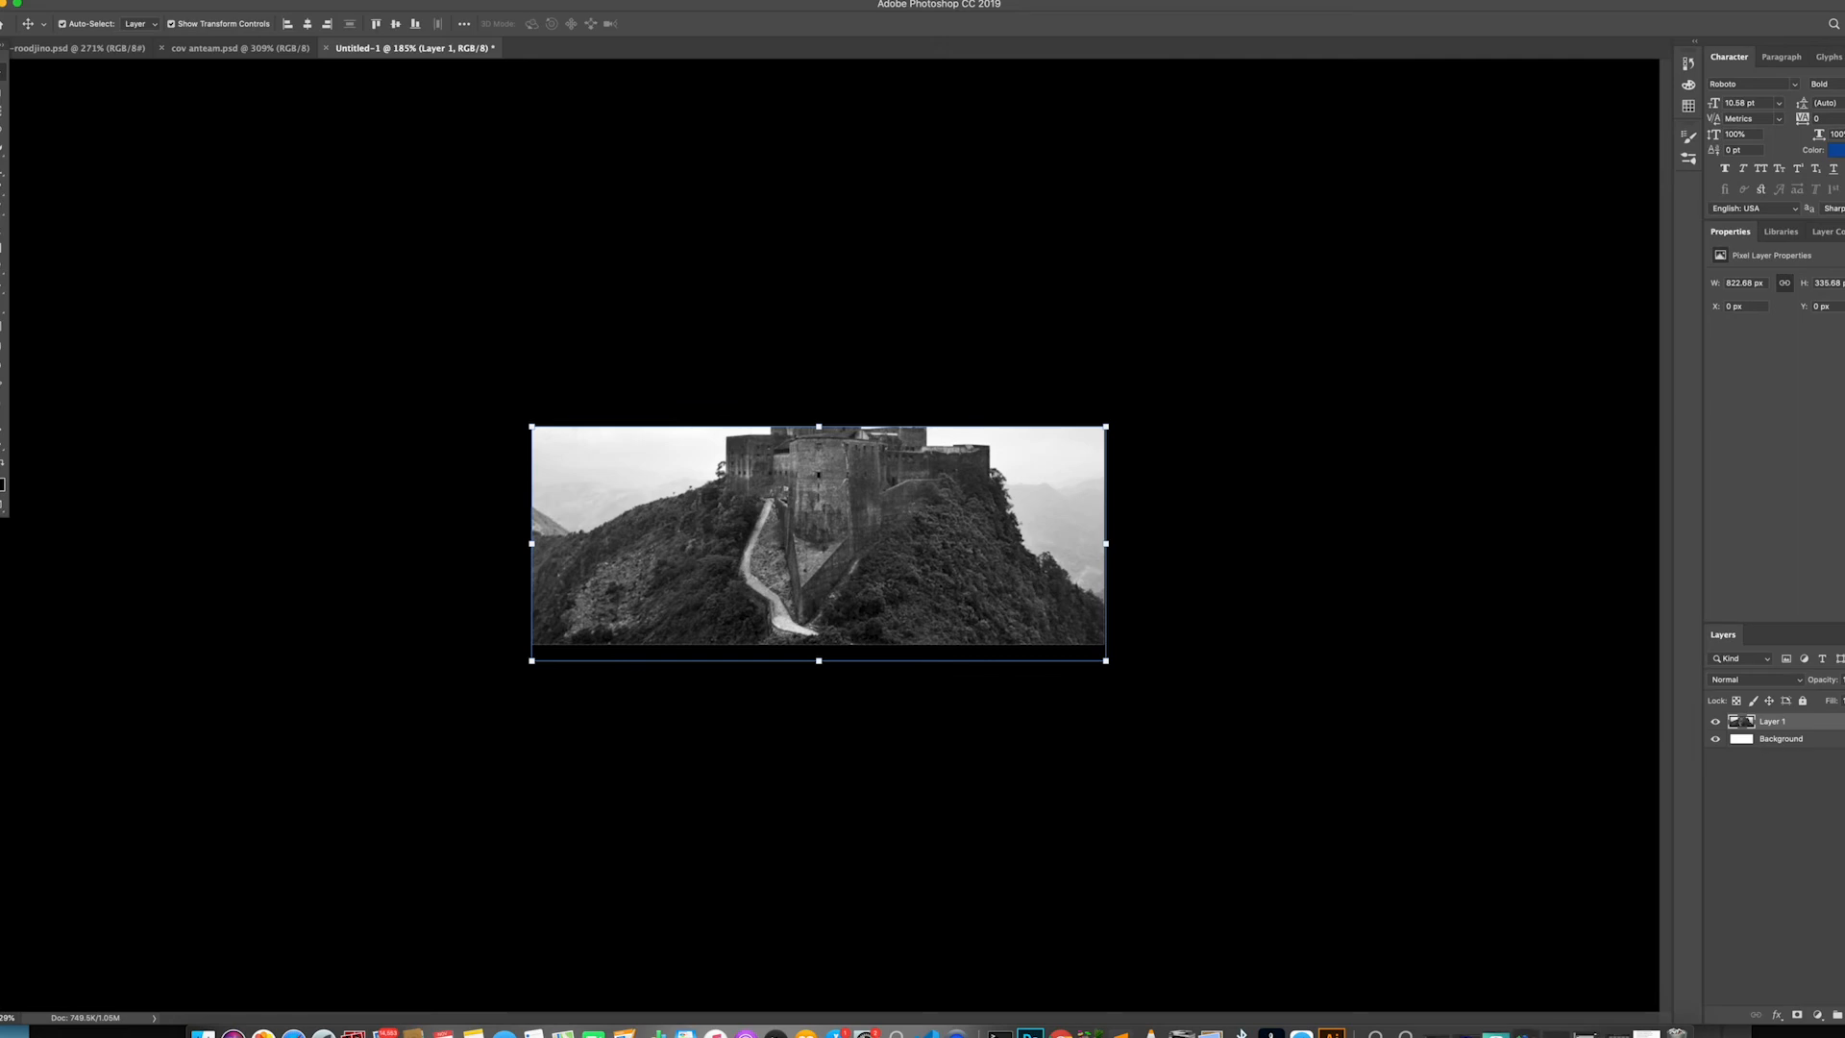
Add an empty layer above the photo, and copy the navy colour code 031449 from the Illustrator brand guideline
key("alt+shift+super+n")
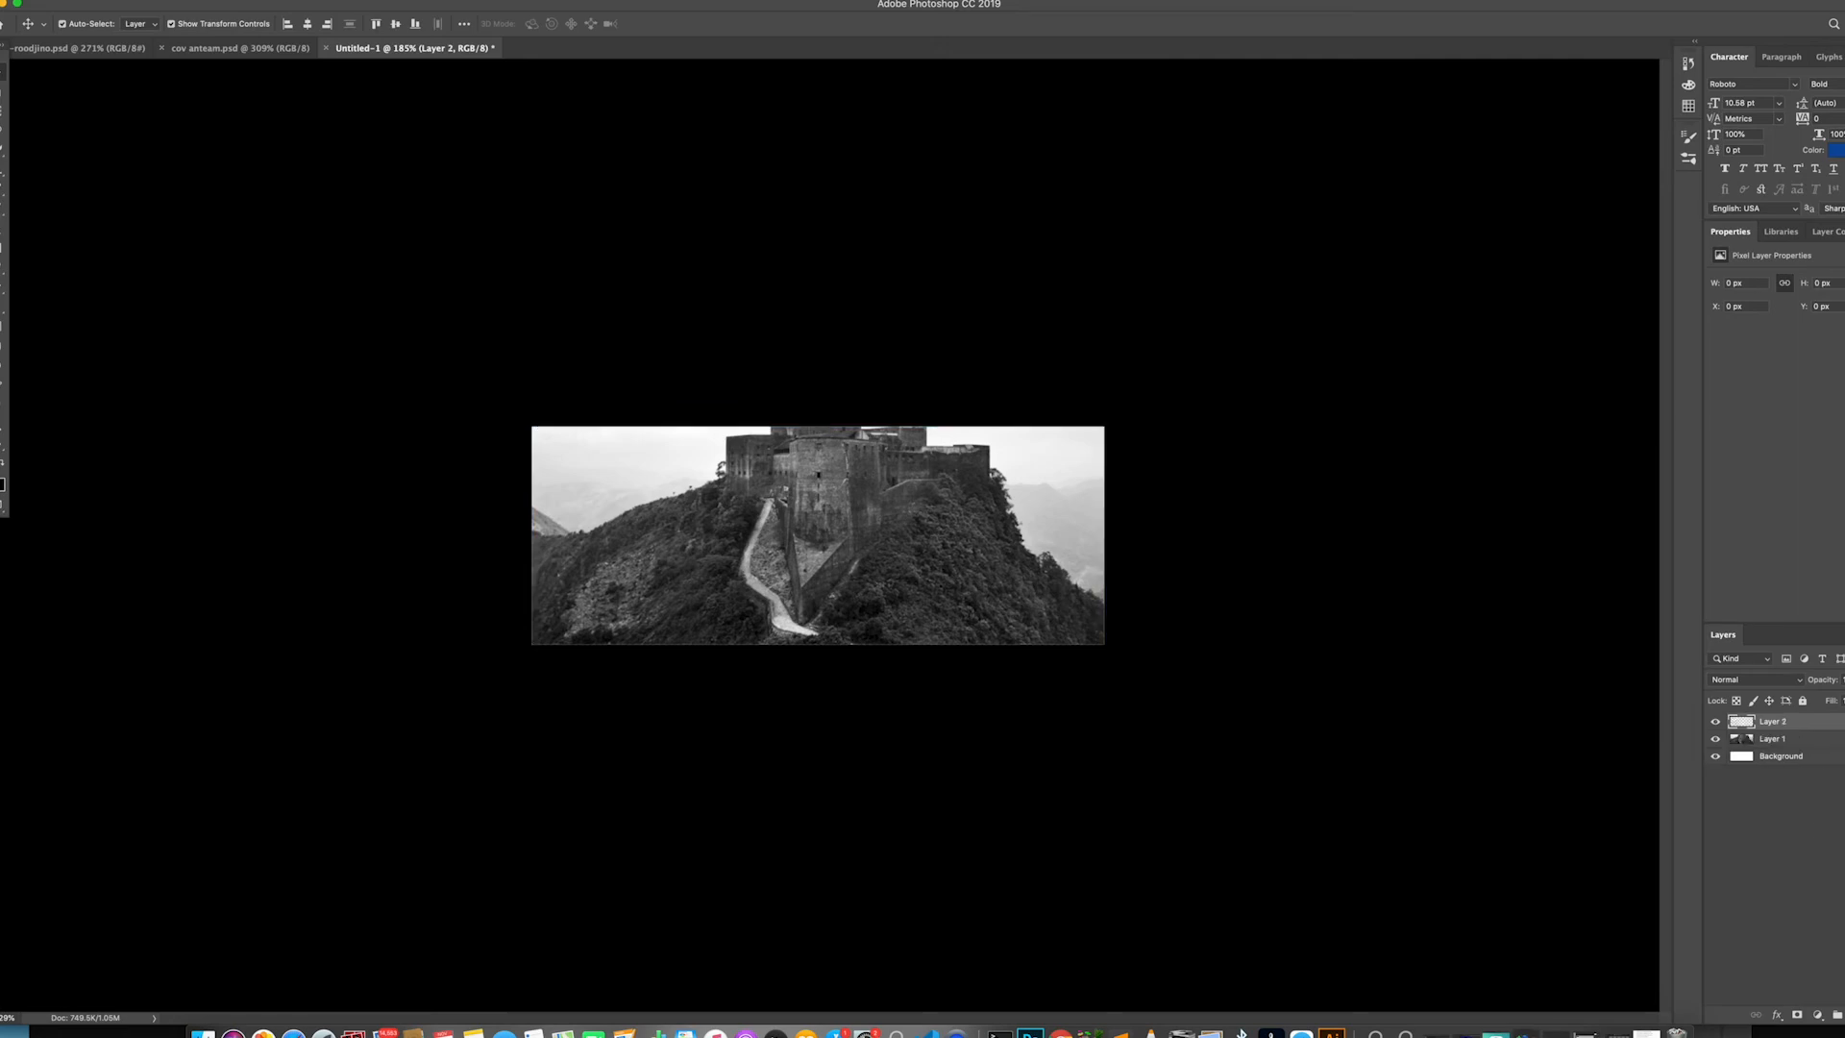
left_click(294, 1033)
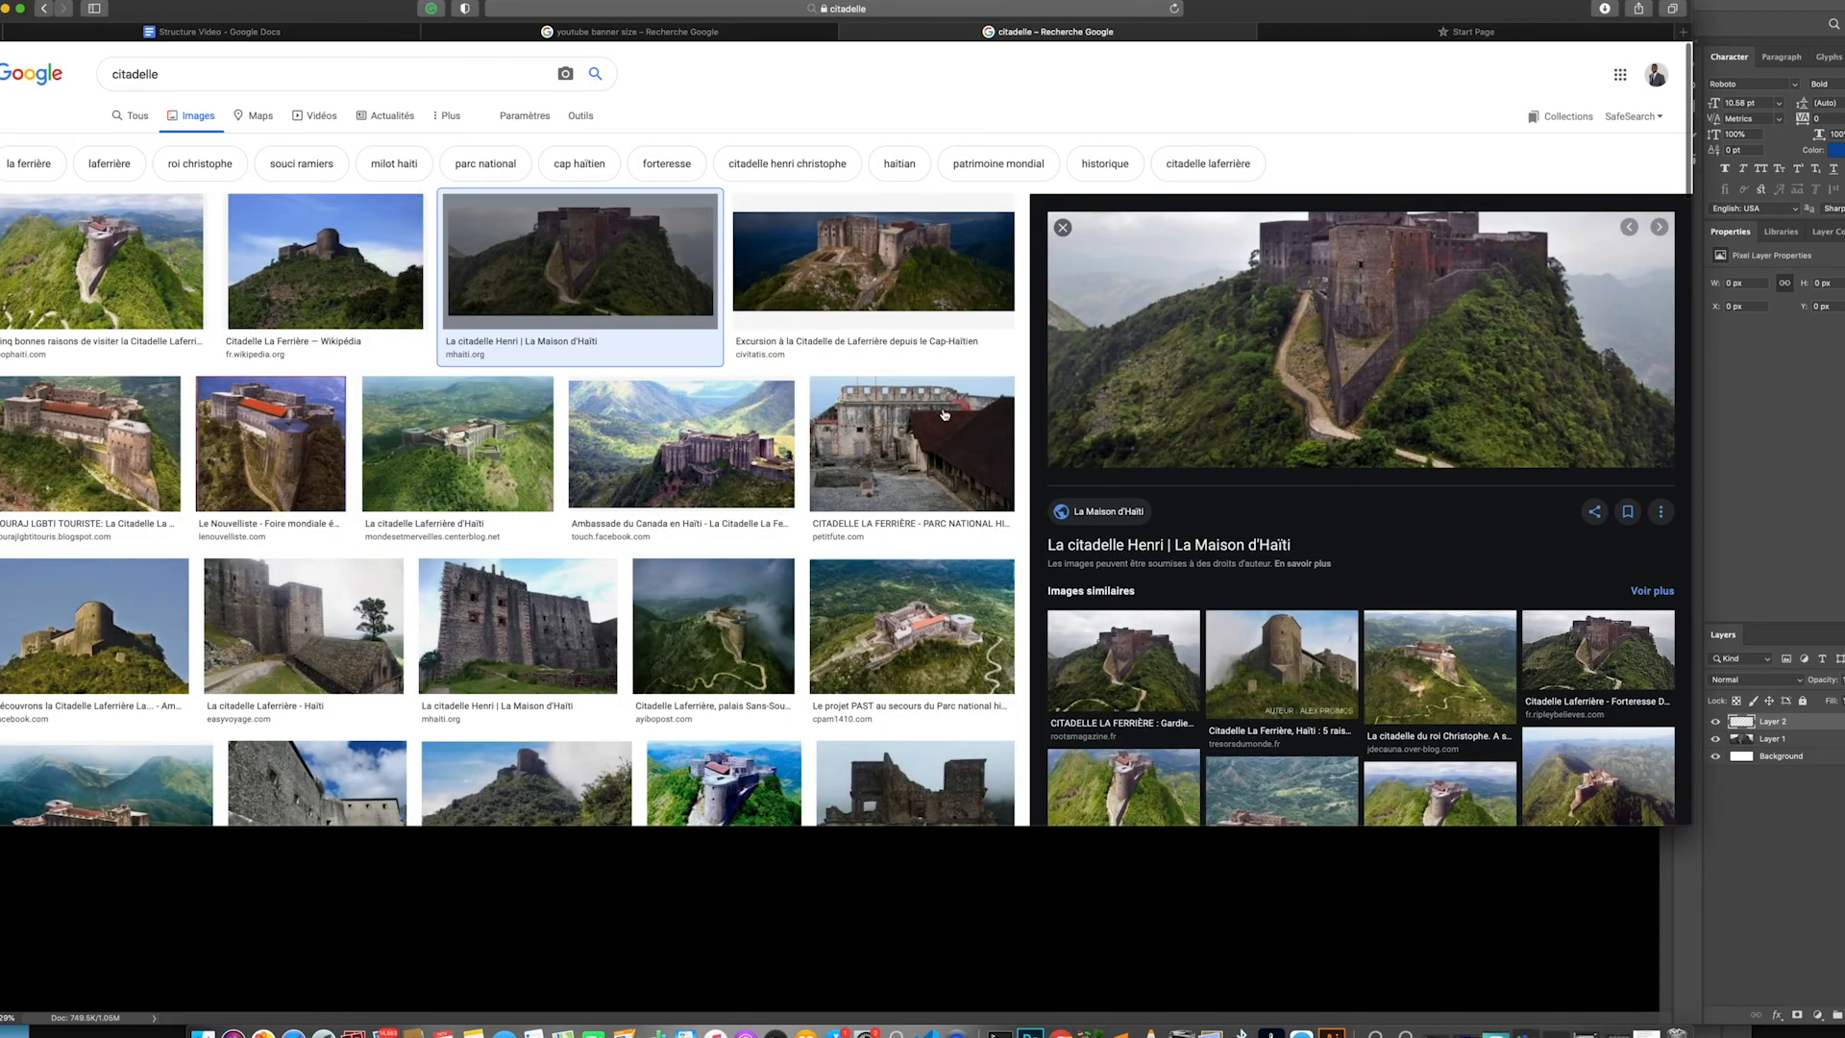
left_click(1332, 1034)
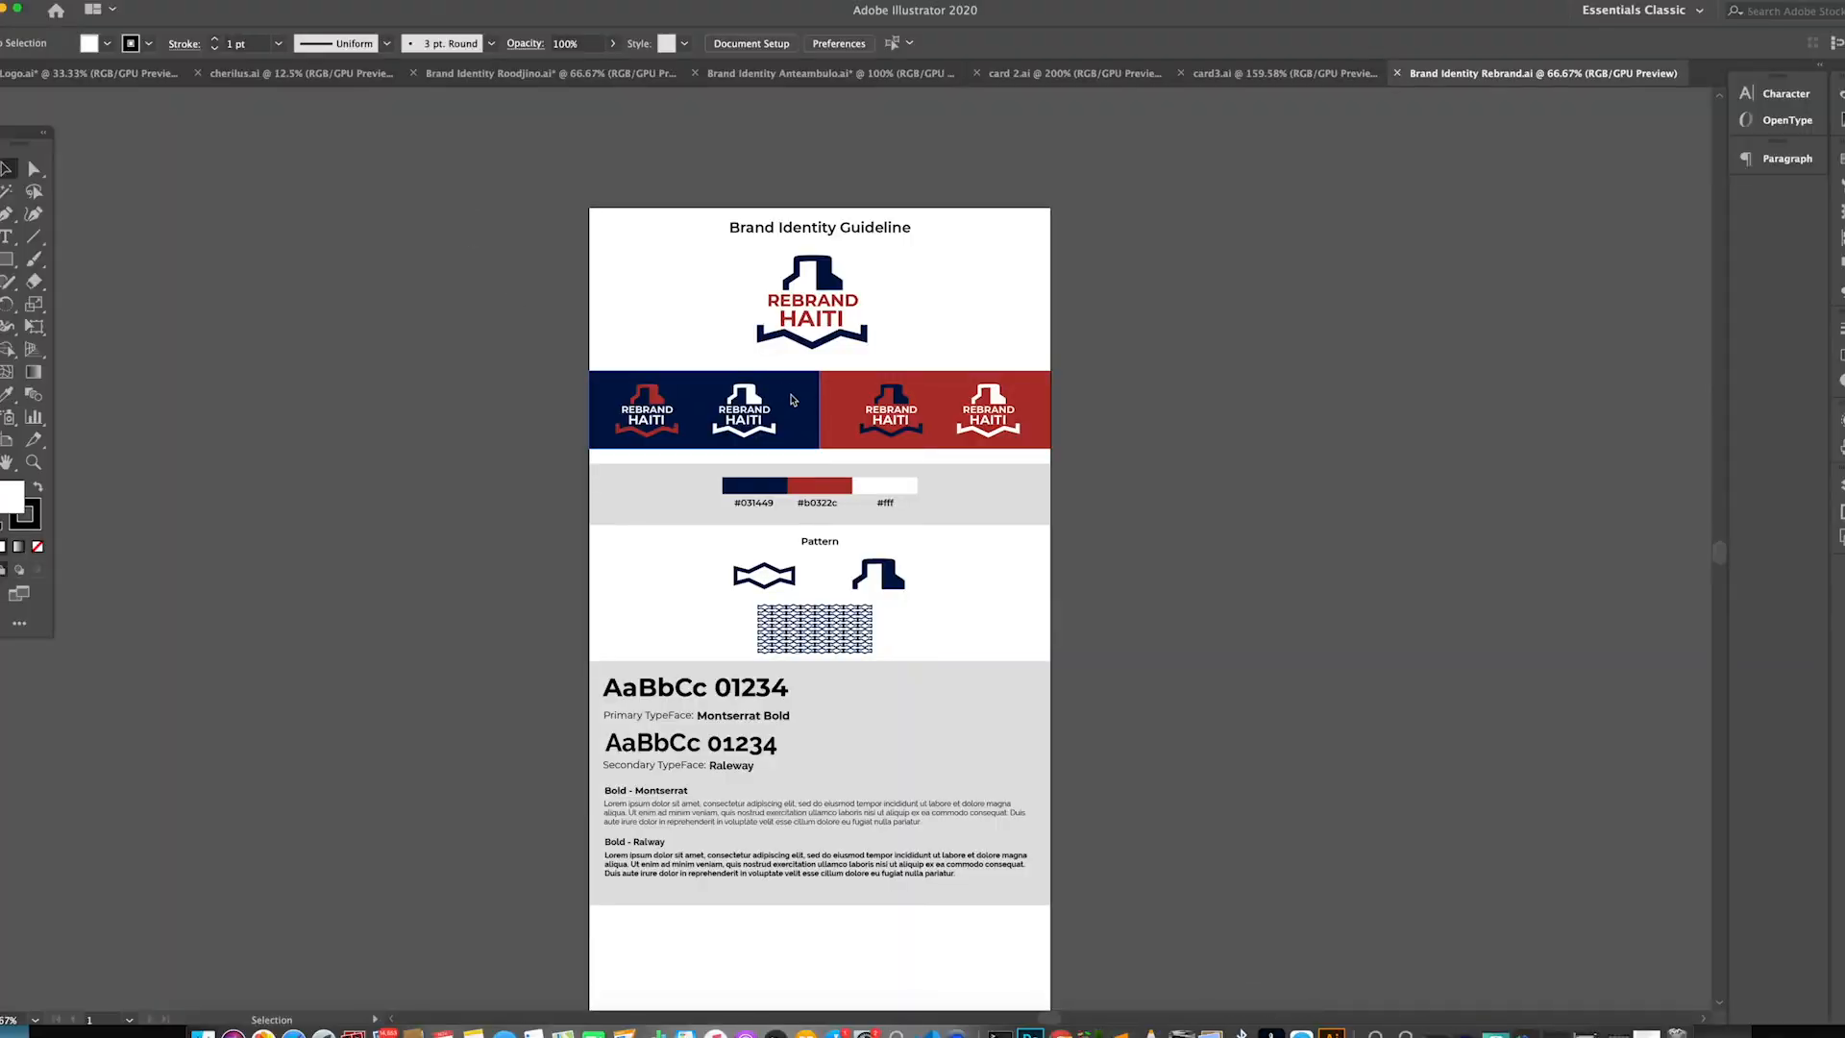
double_click(5, 500)
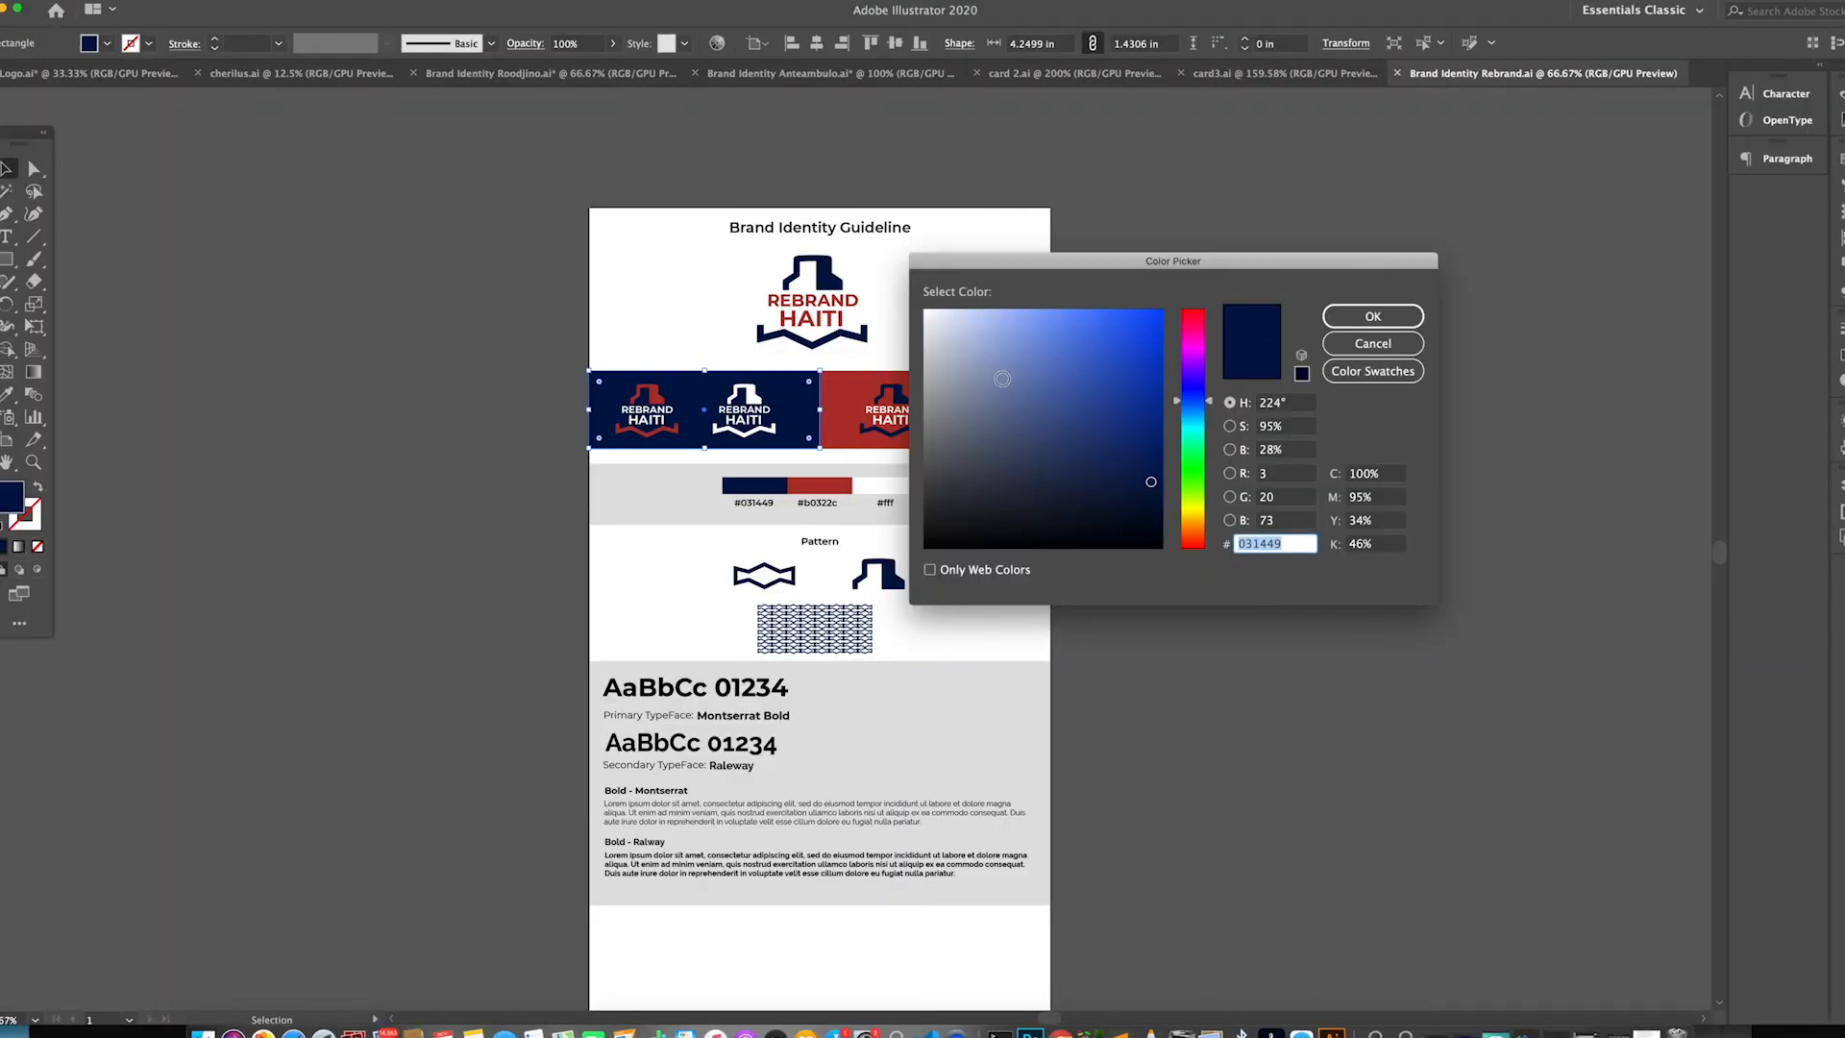
left_click(1413, 344)
left_click(1329, 766)
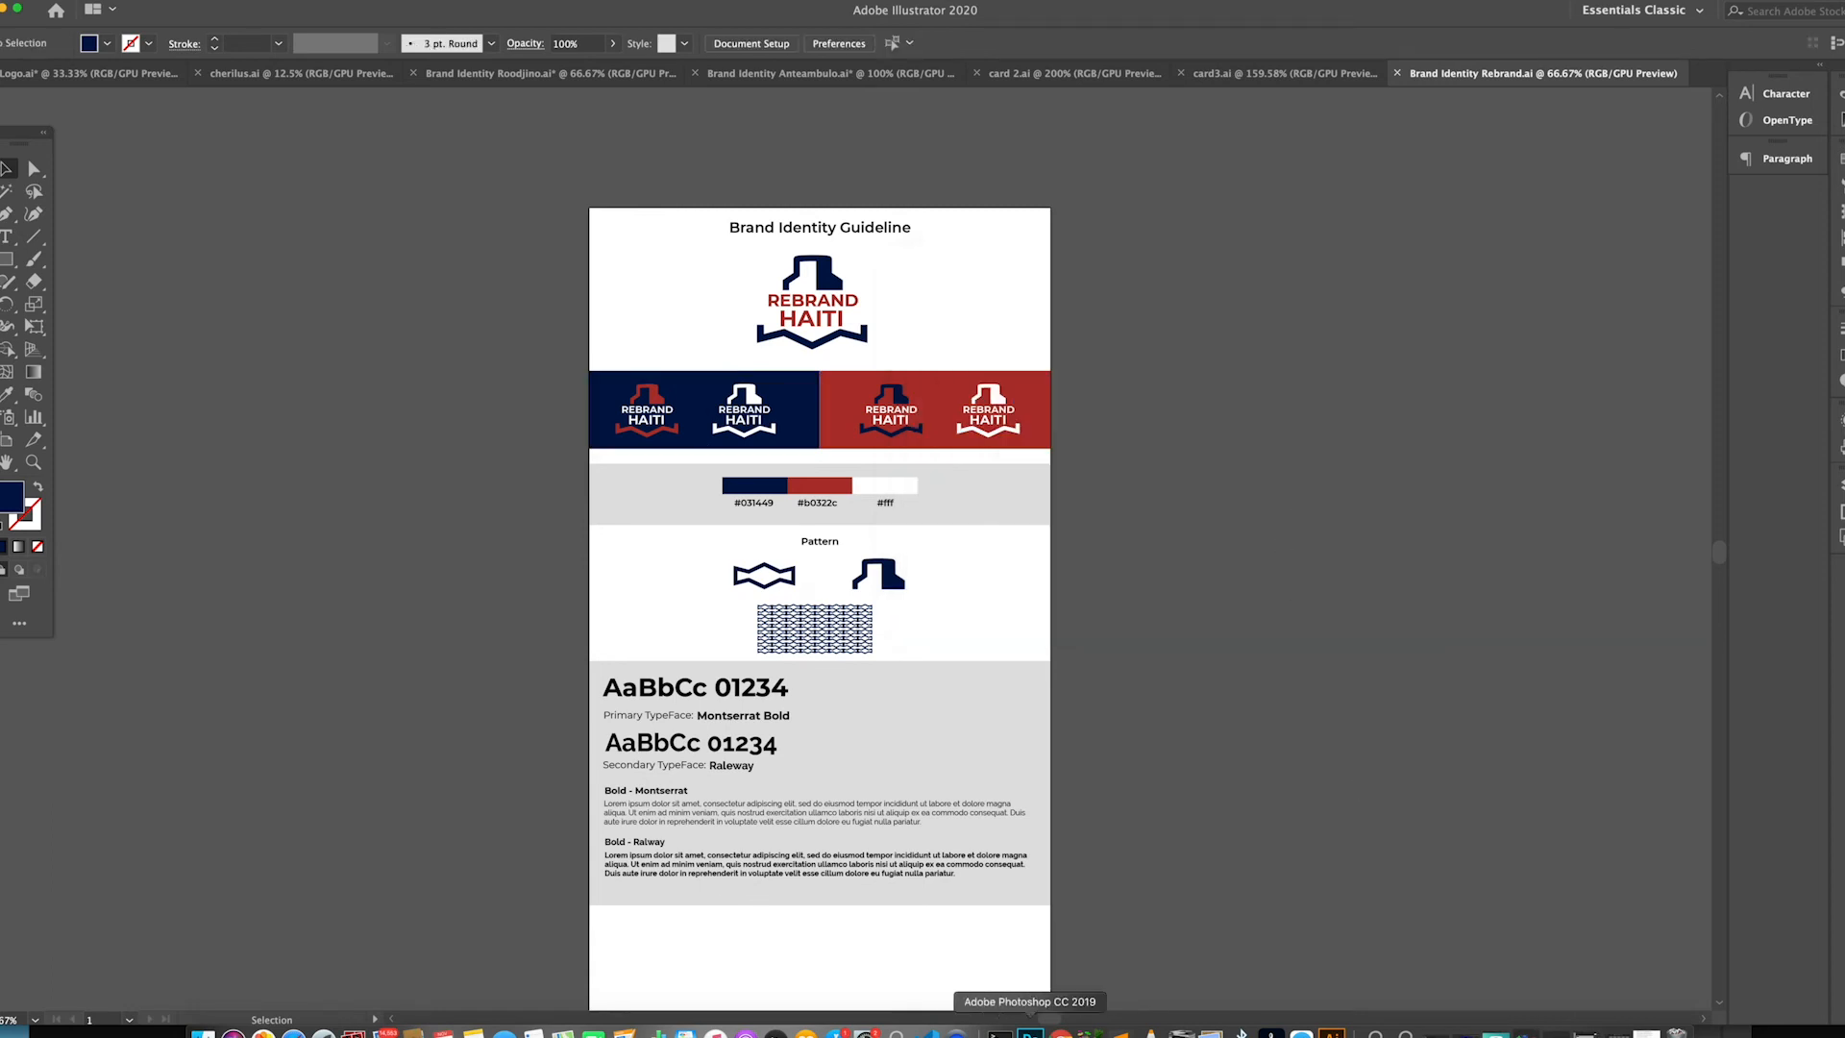
Switch to Photoshop and draw a rectangle about 872 x 374 px covering the whole citadel photo
left_click(1029, 1033)
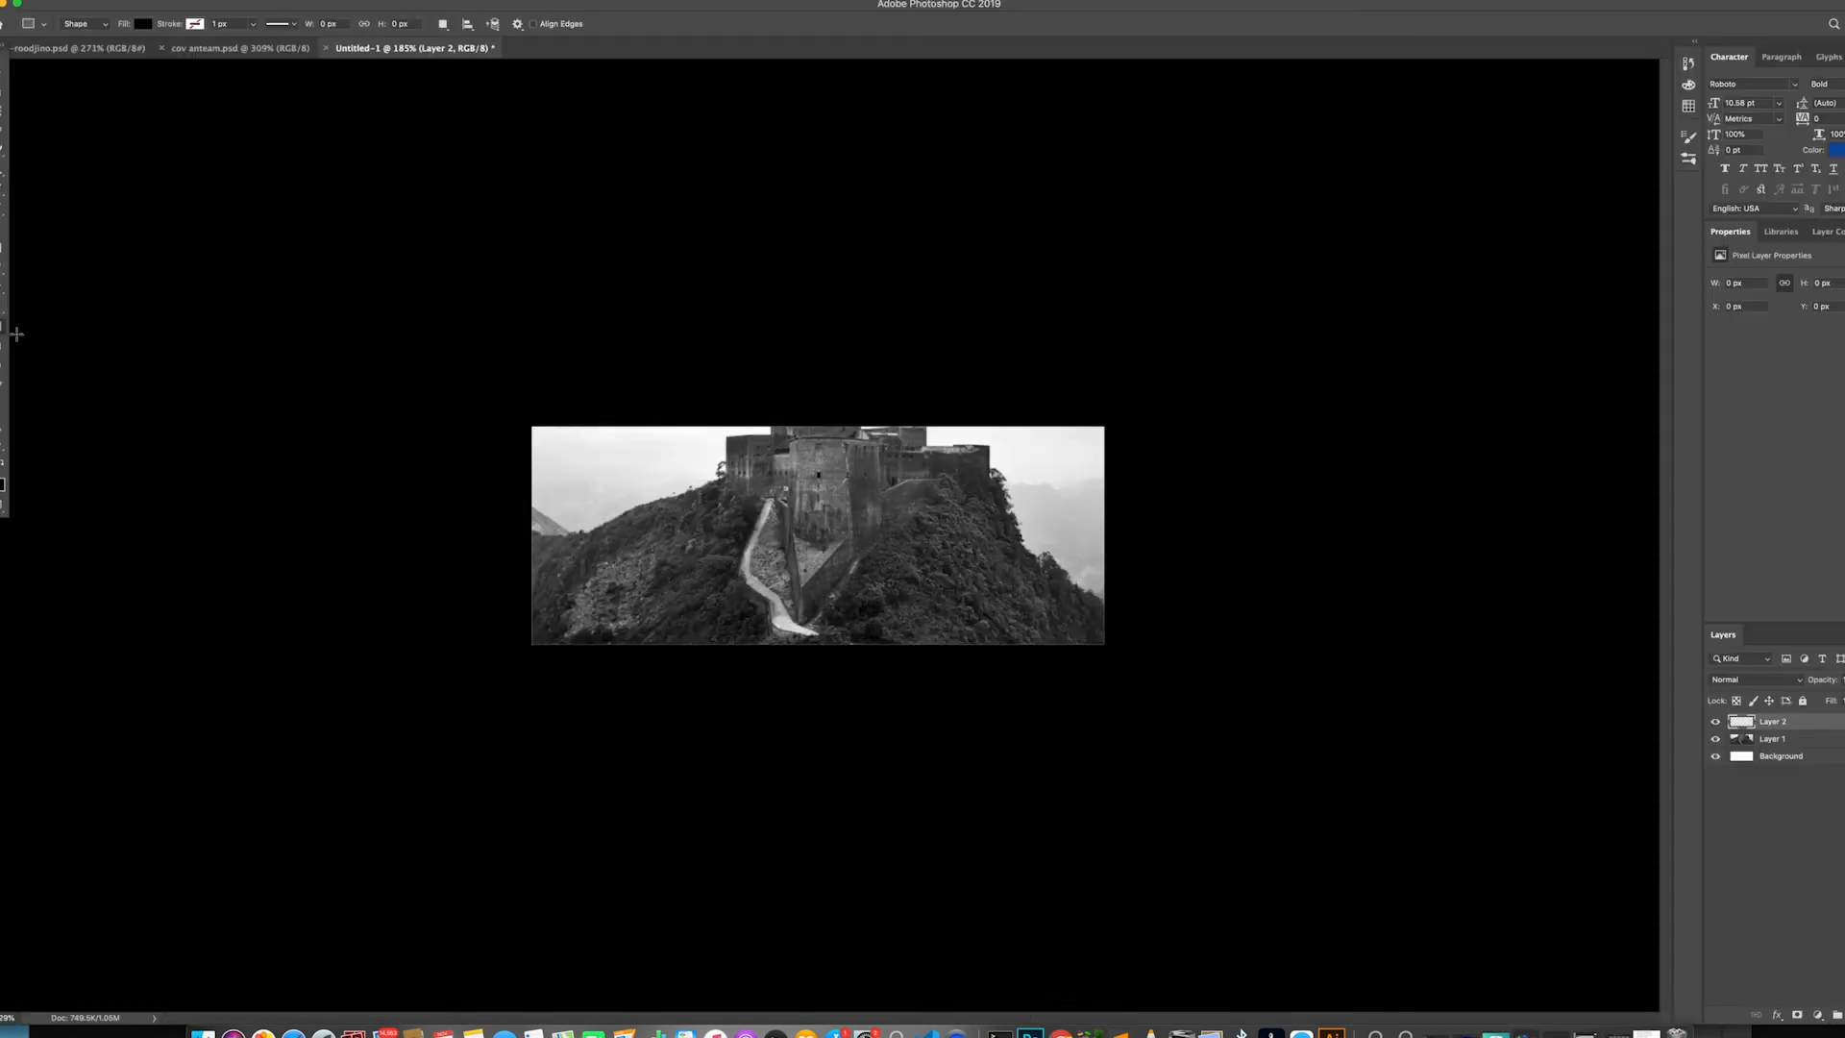
left_click_drag(526, 412, 1135, 674)
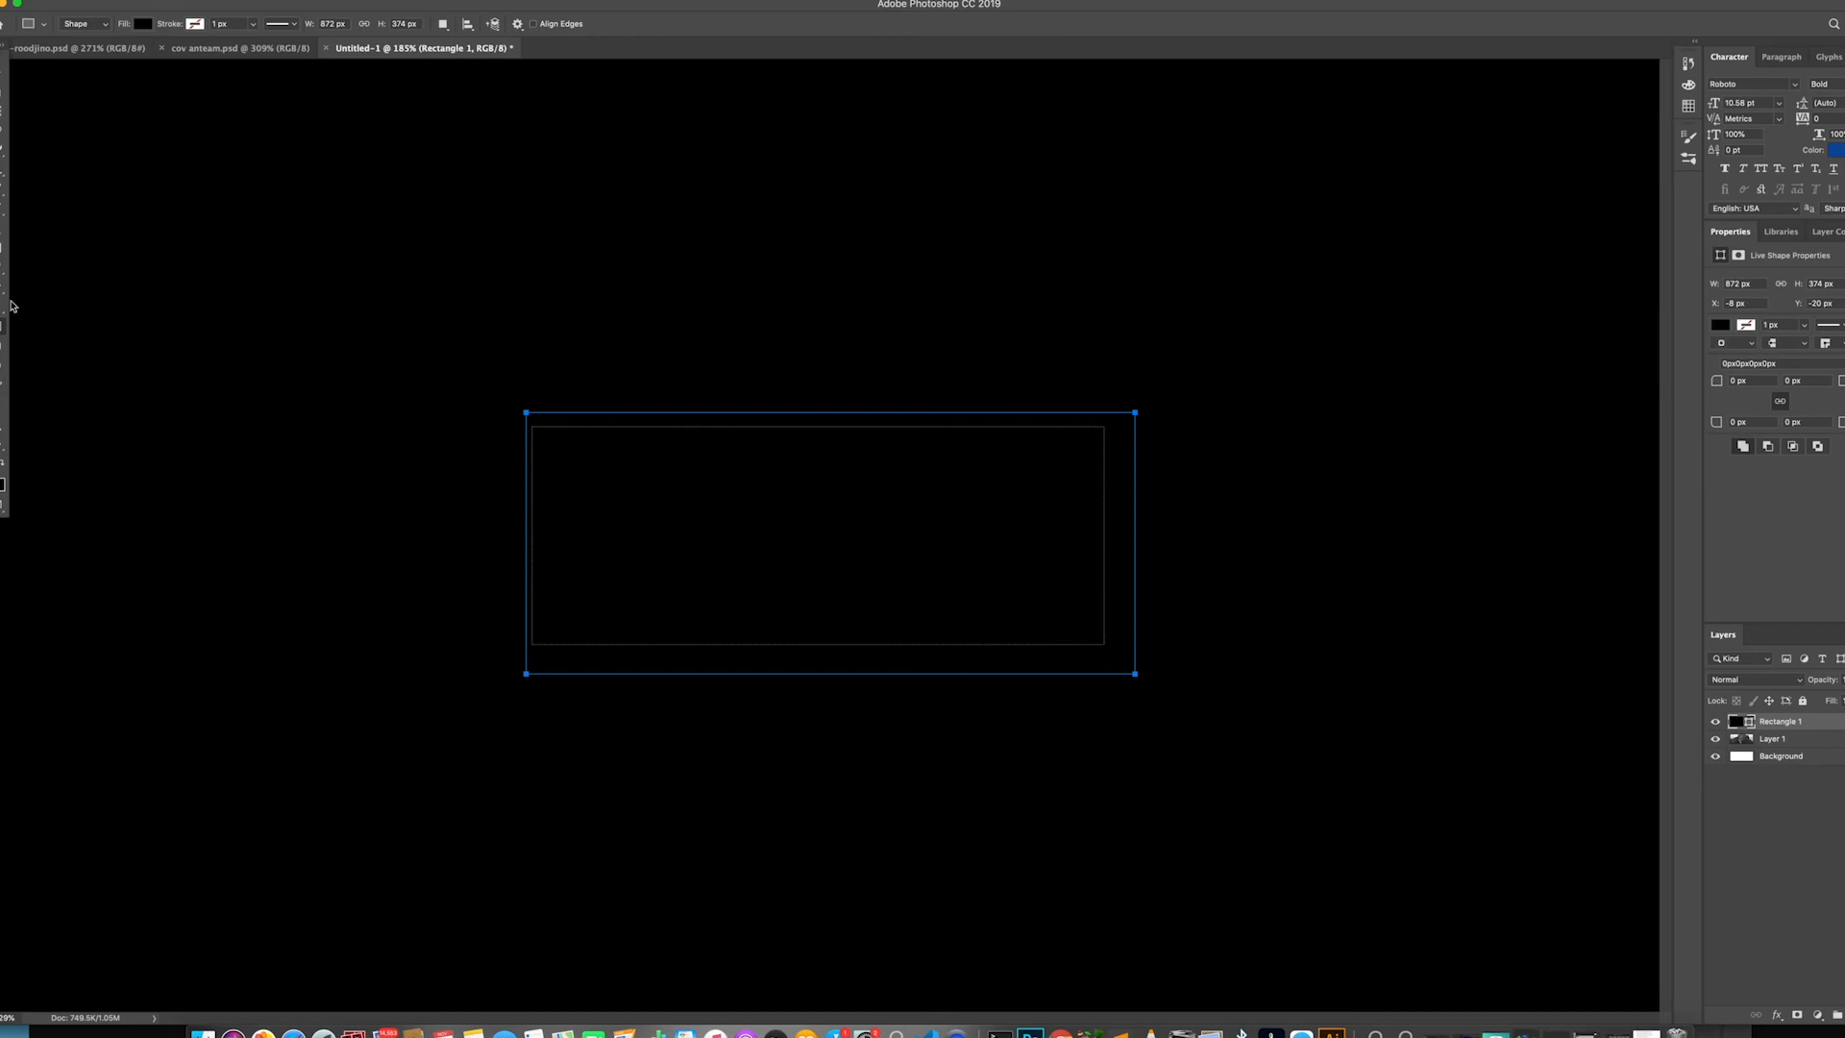
Fill the rectangle with navy #031449 and lower its opacity so the citadel photo shows through
left_click(142, 23)
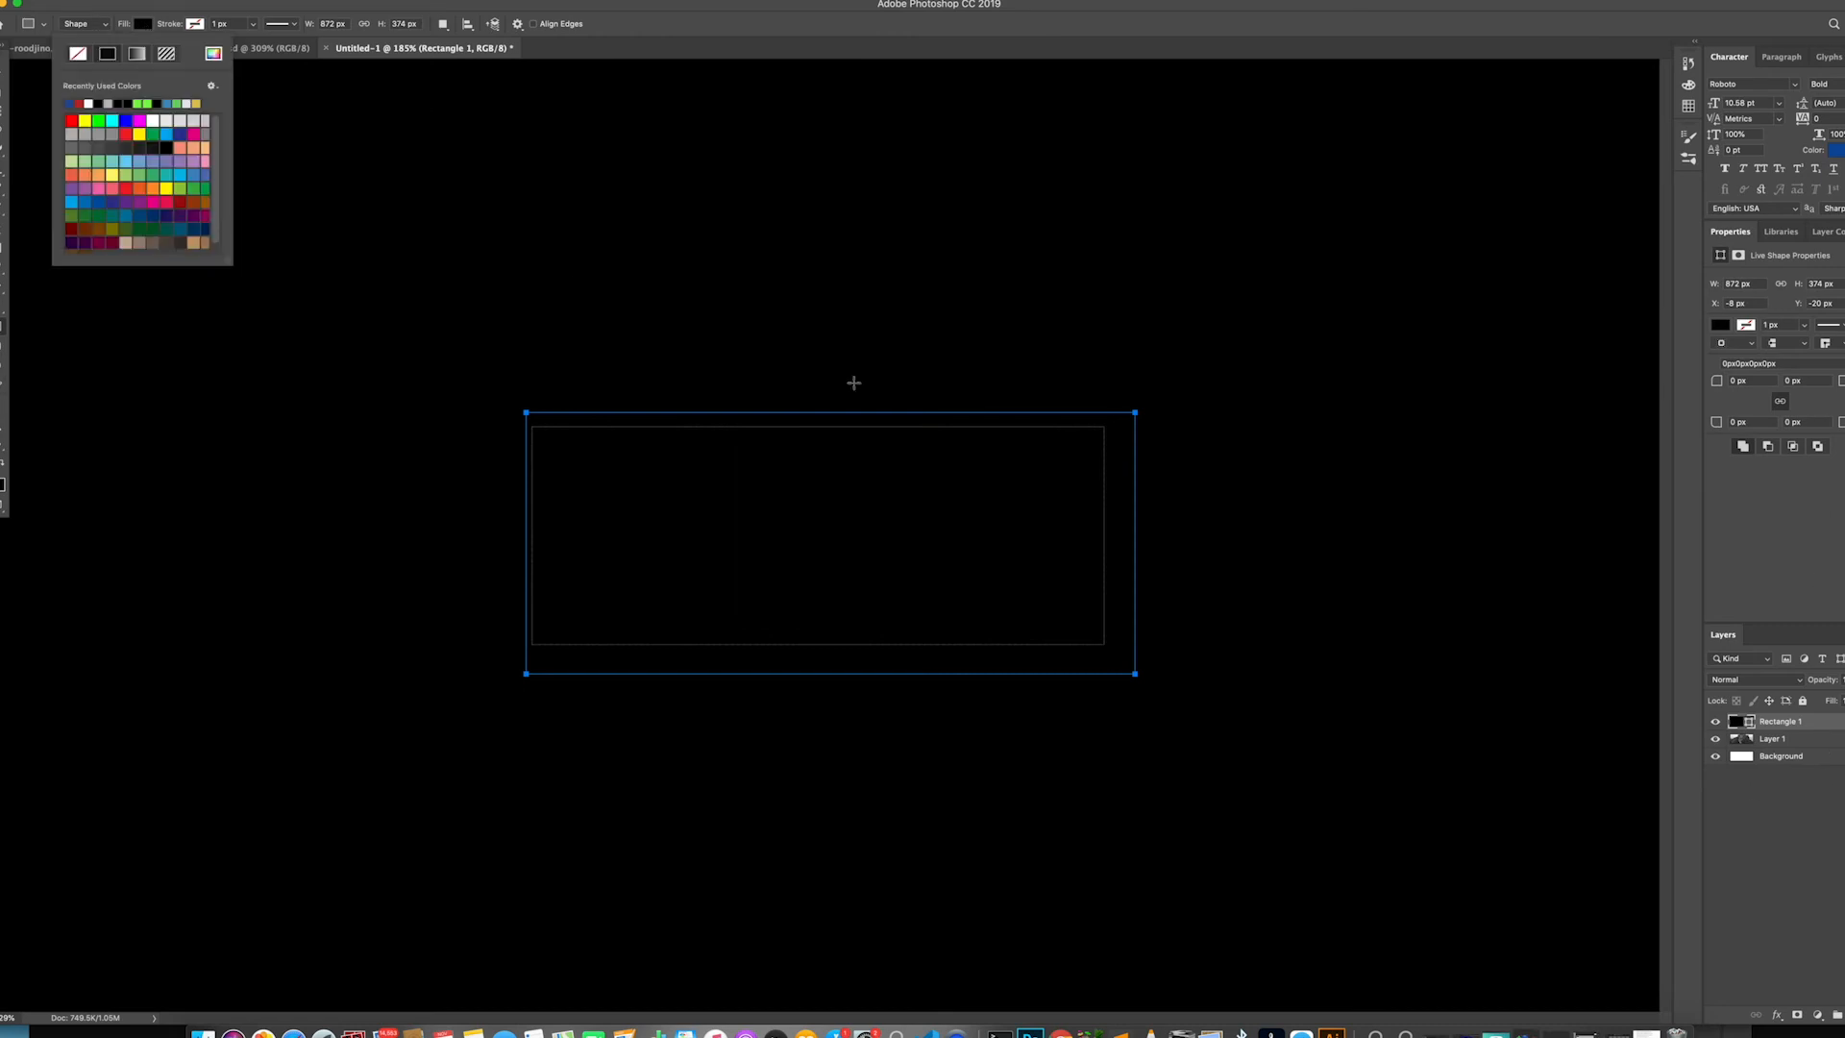
left_click(215, 54)
key("super+v")
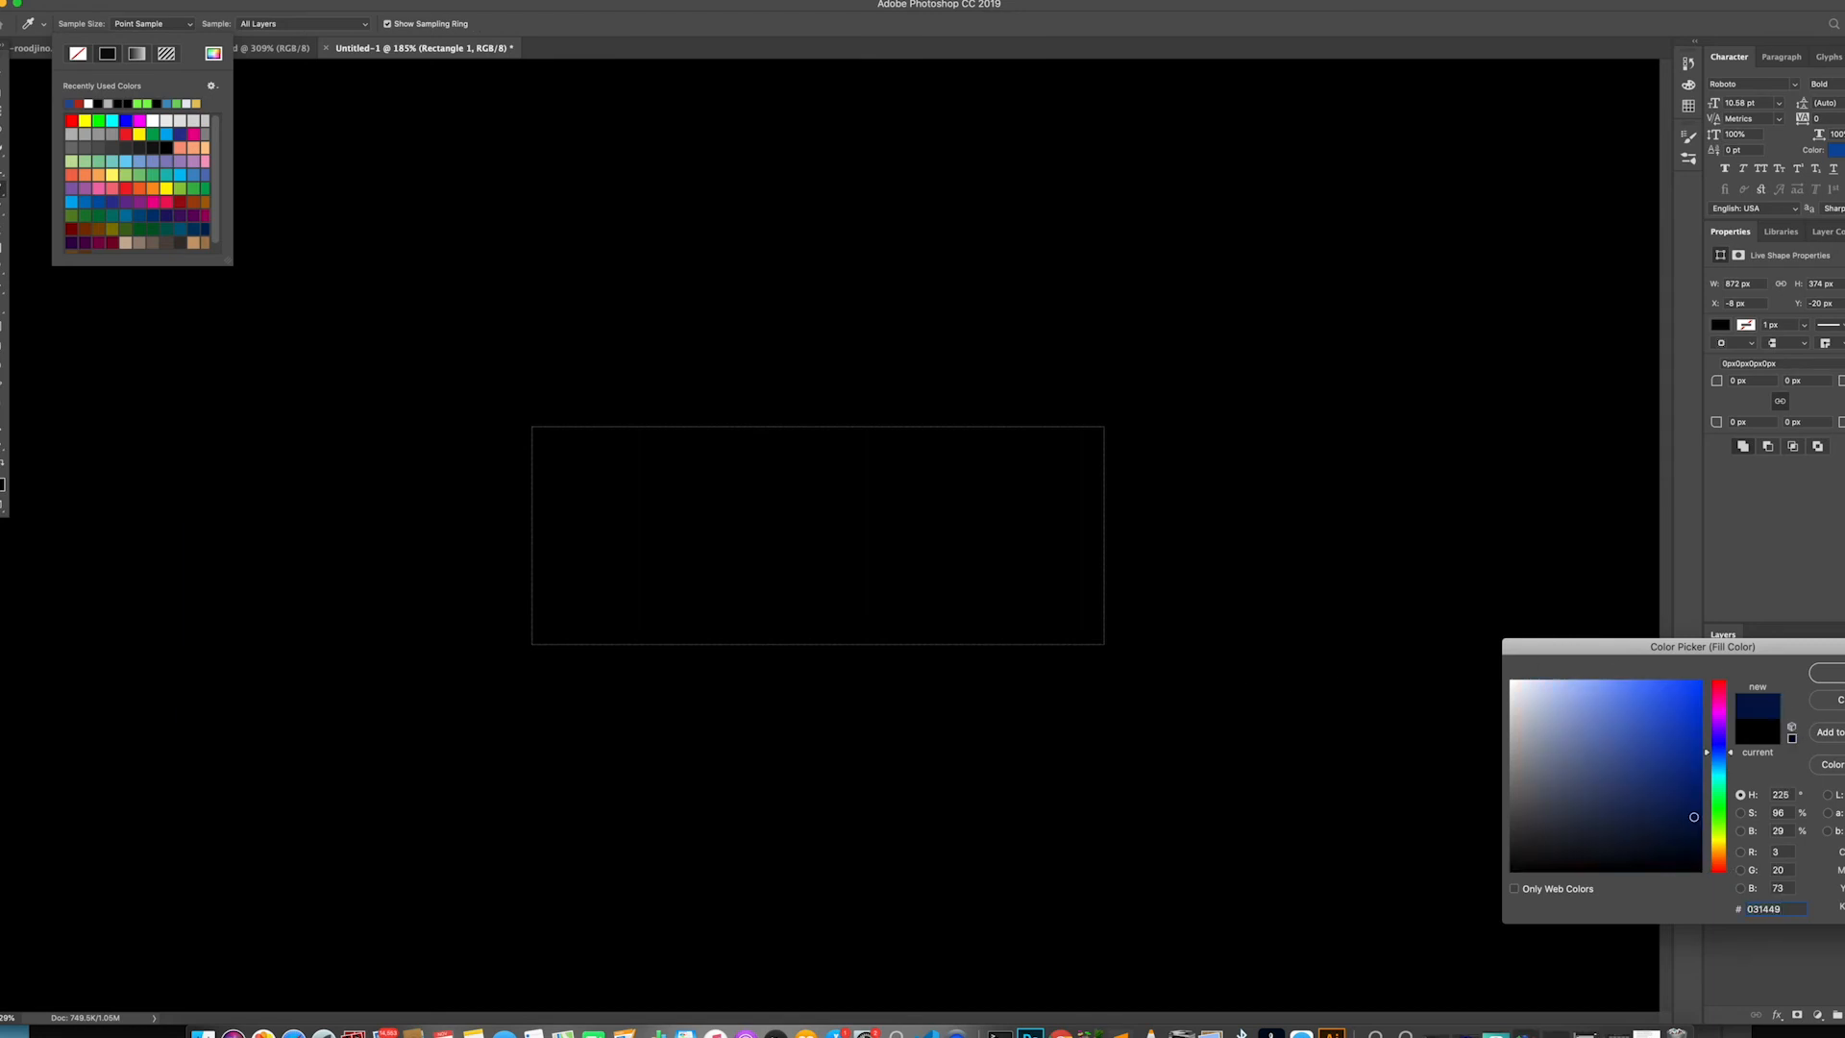
key("Return")
left_click(1844, 679)
left_click_drag(1844, 700, 1844, 701)
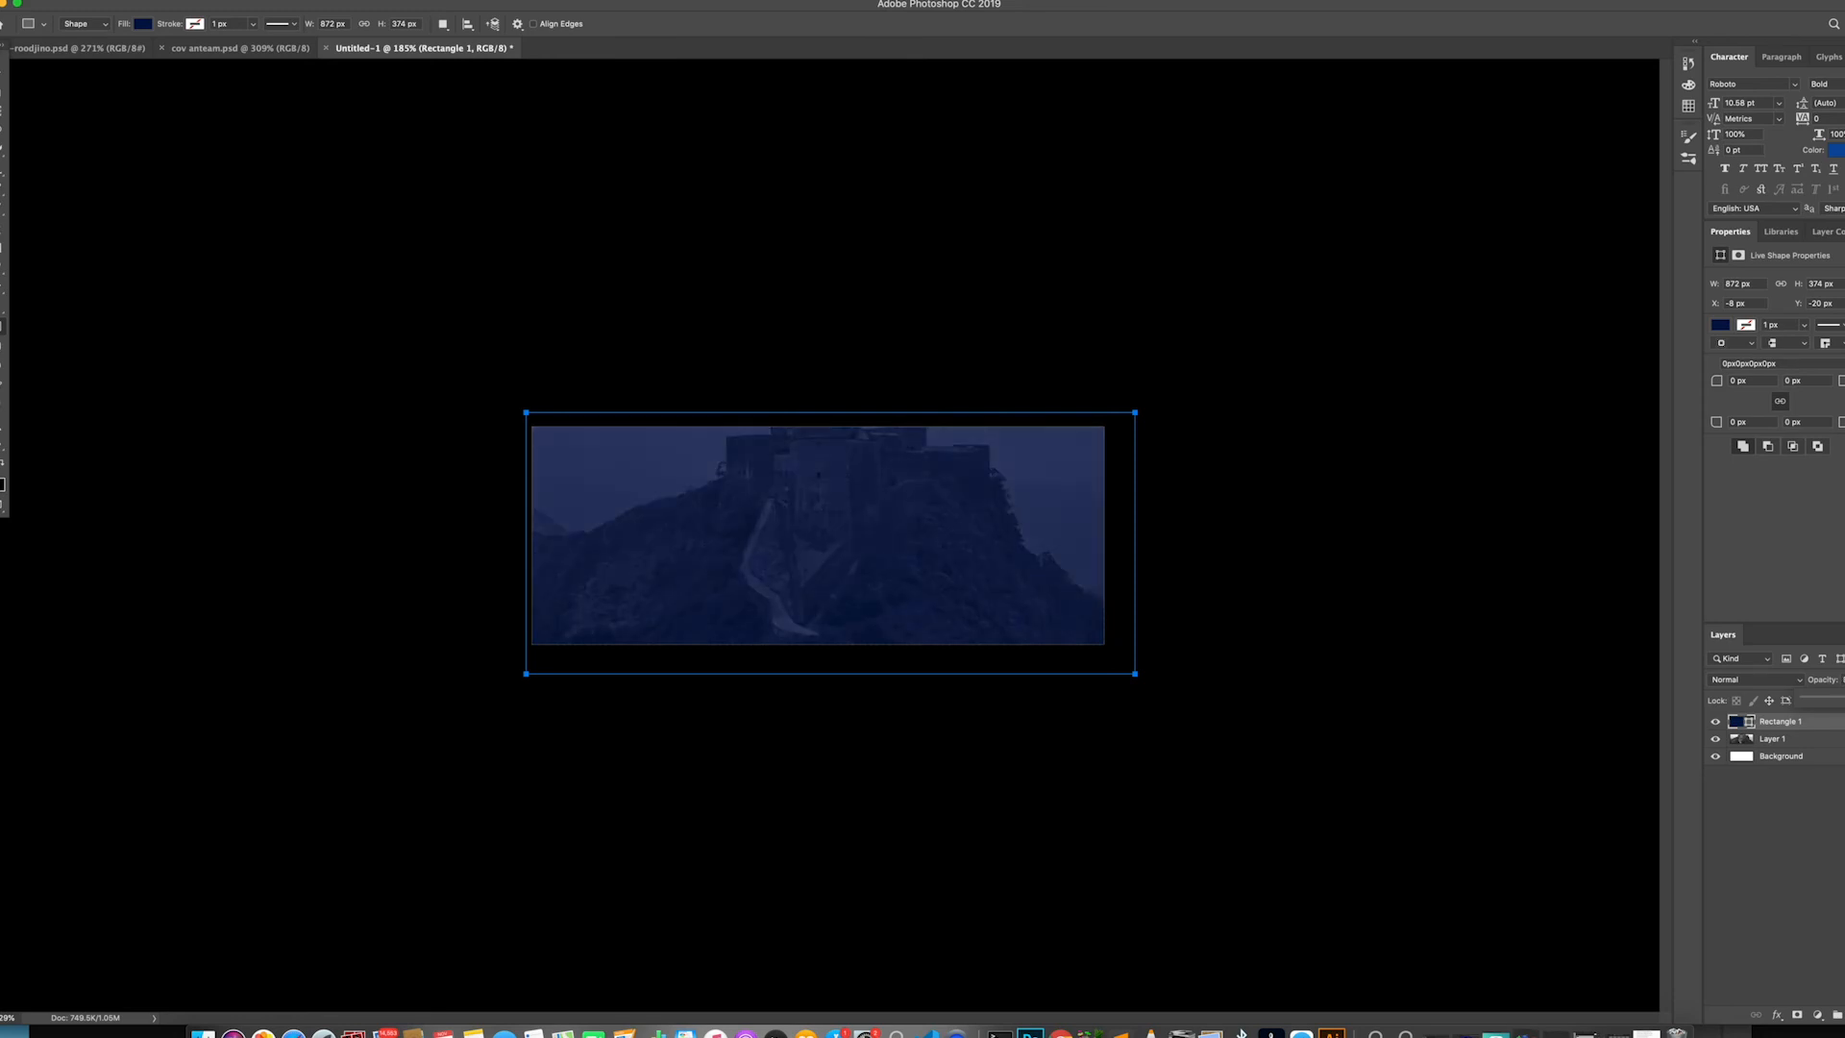
Try the Hard Light blend mode on the navy rectangle and undo it
left_click(1785, 681)
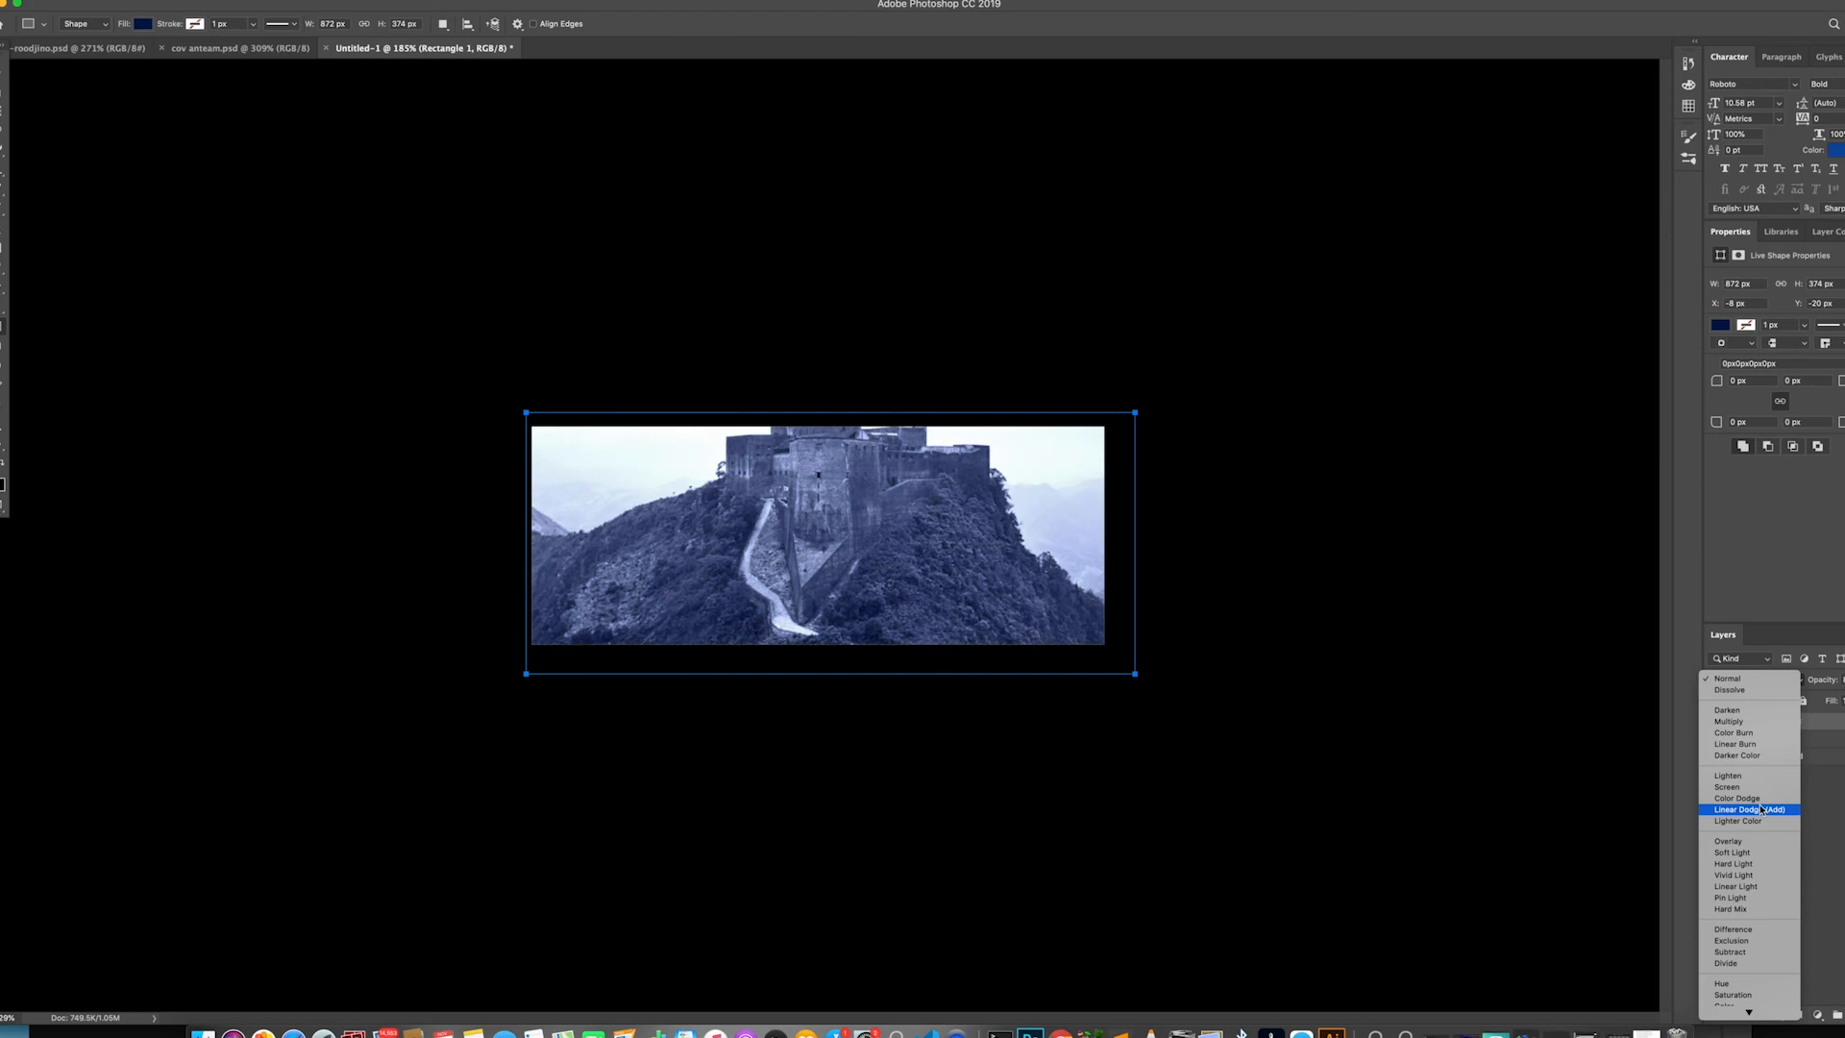
left_click(1755, 868)
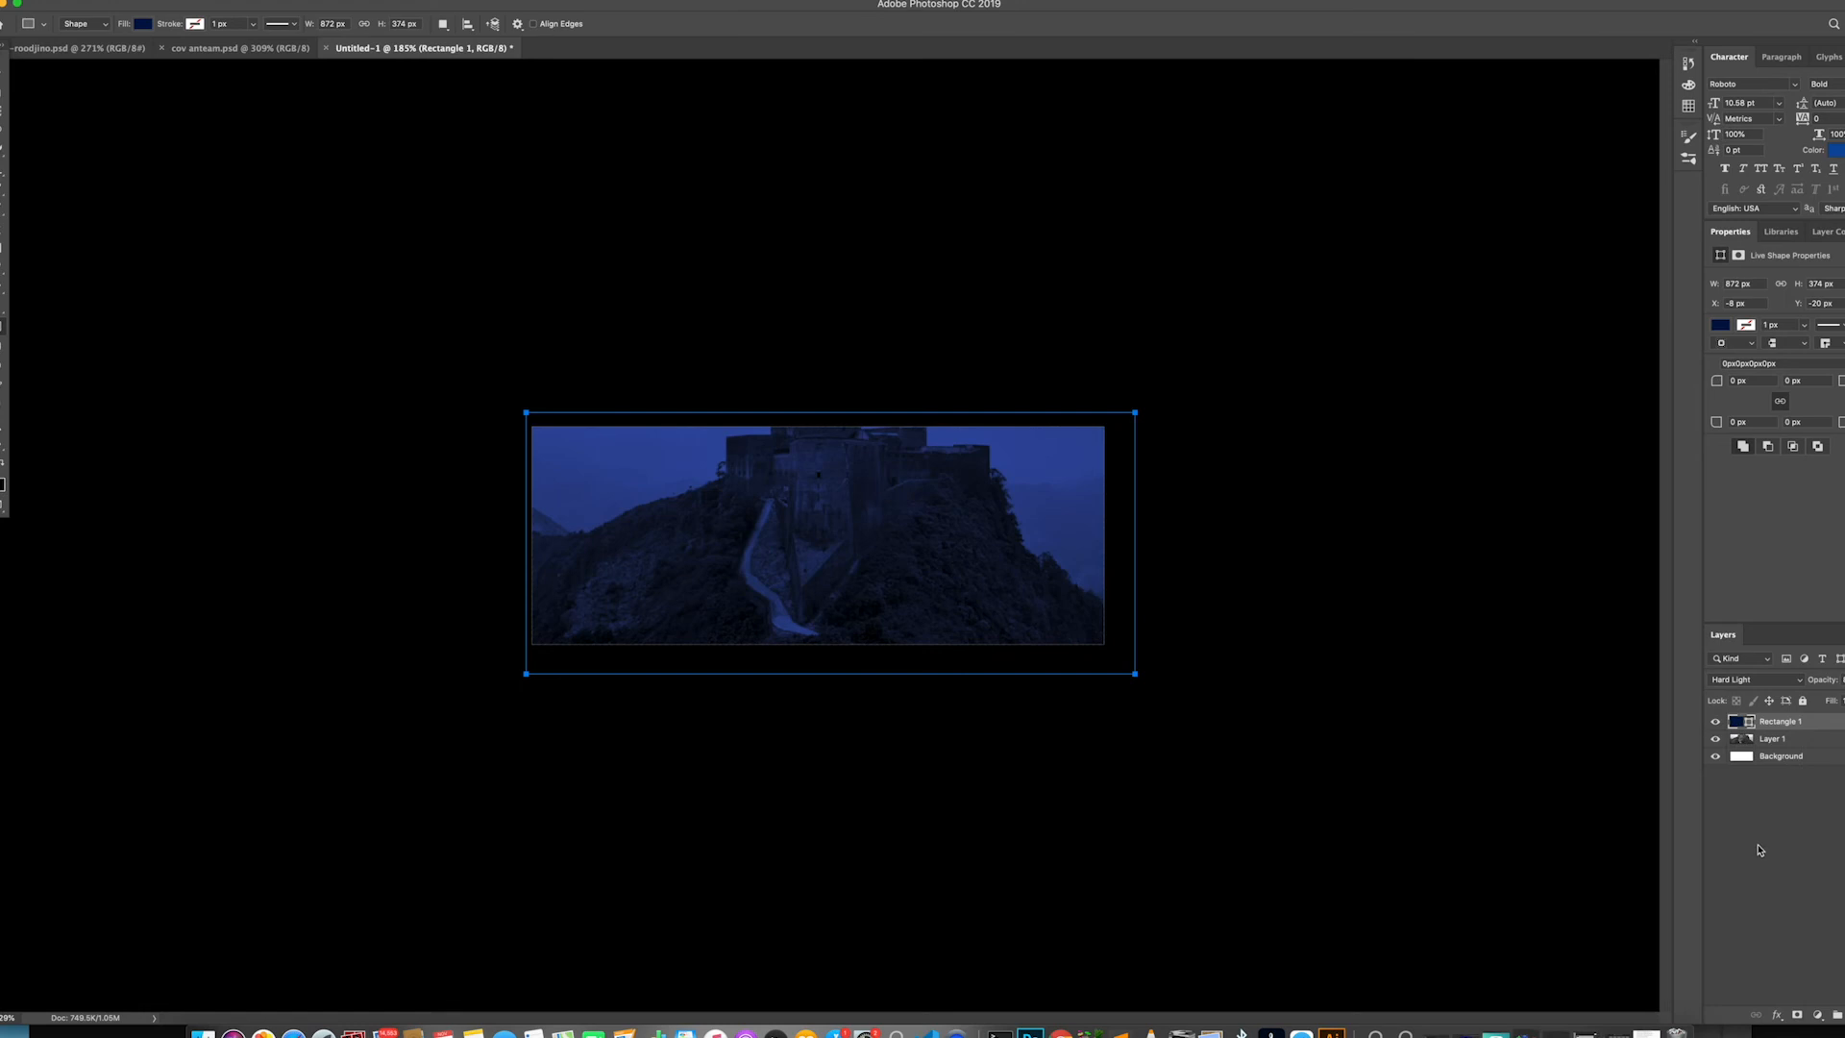
key("super+z")
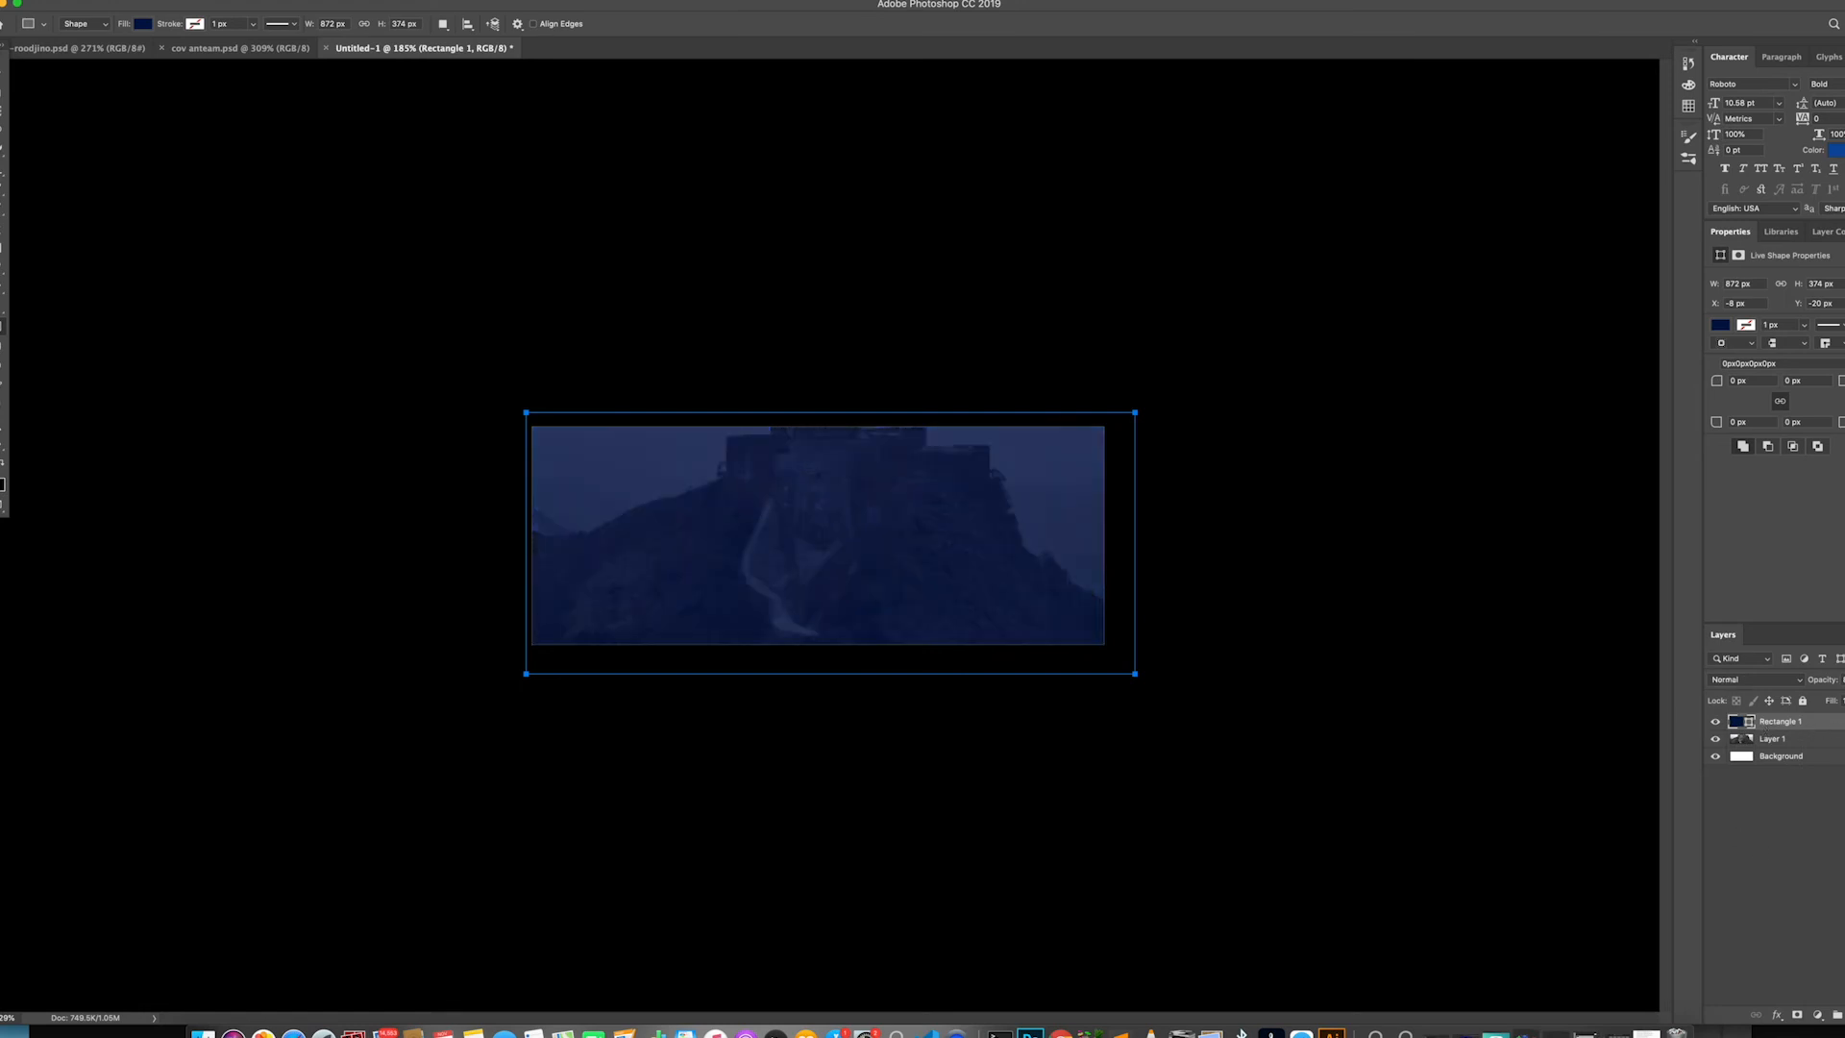
Raise the opacity of the navy rectangle so the citadel photo shows only faintly, and deselect the layer
left_click(1844, 700)
key("Return")
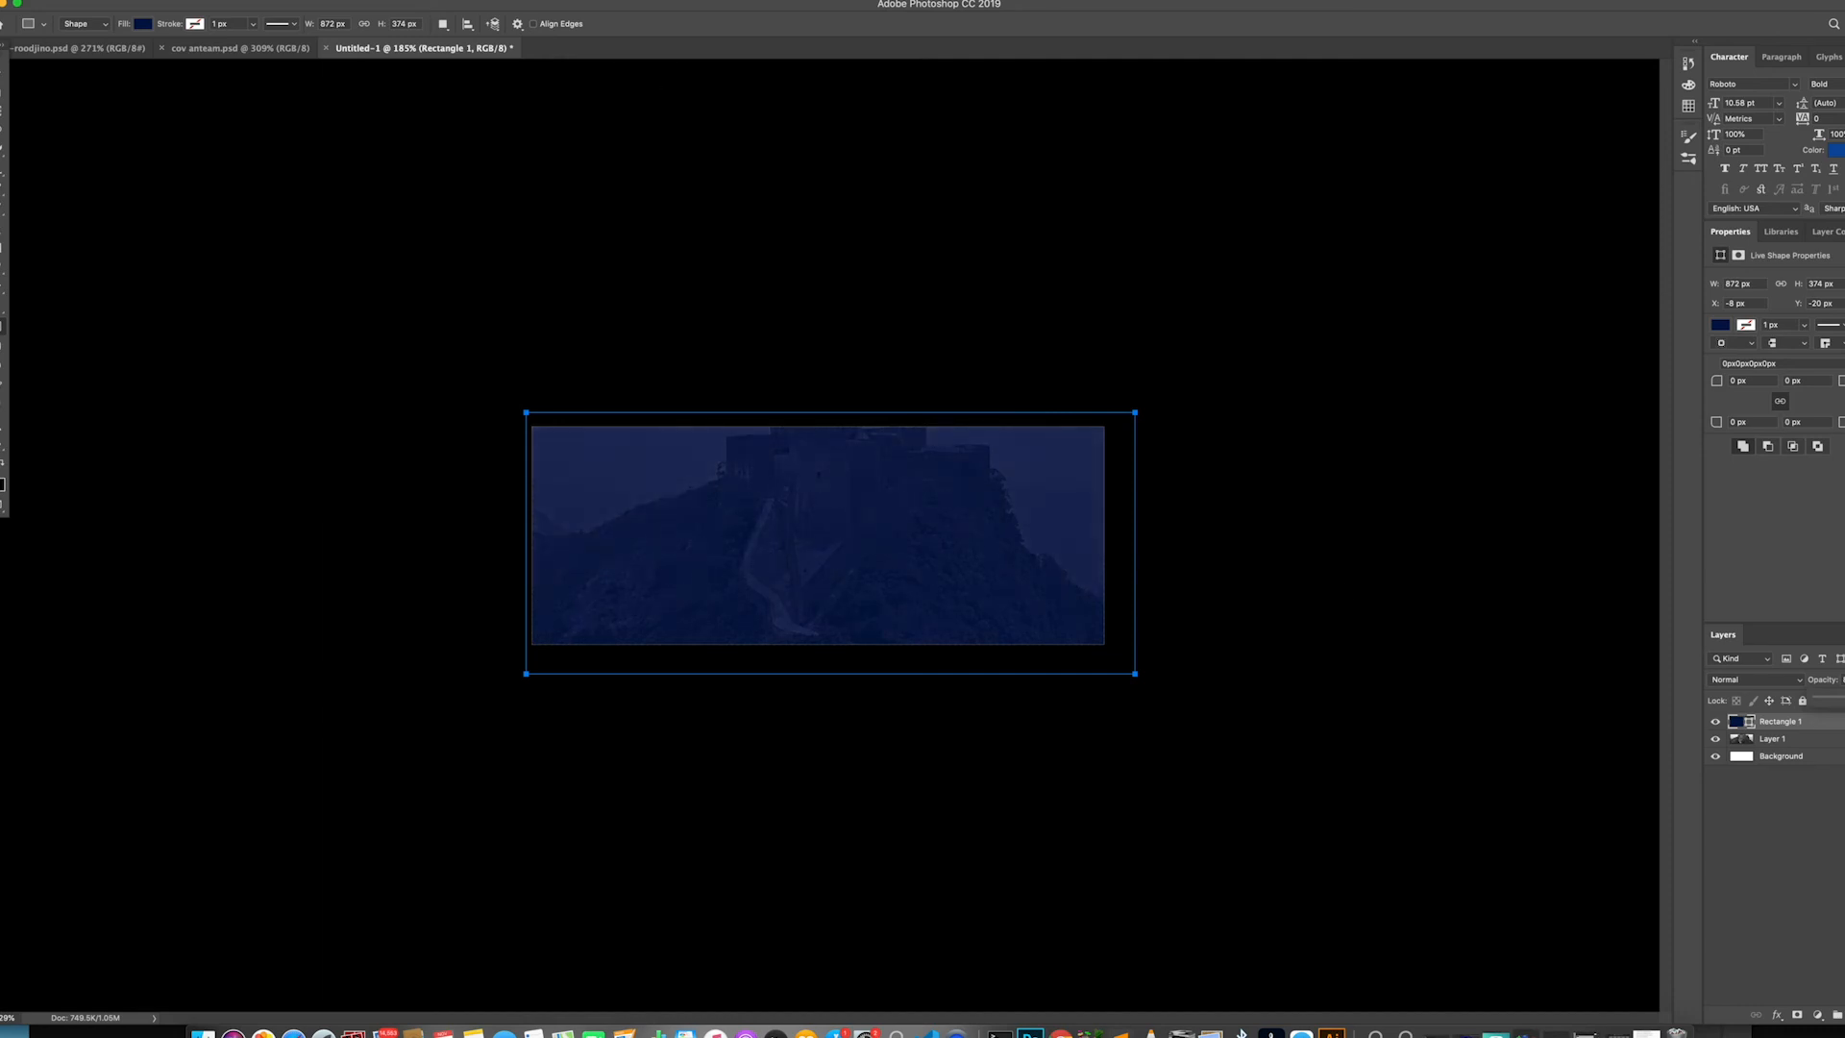
key("v")
left_click(429, 177)
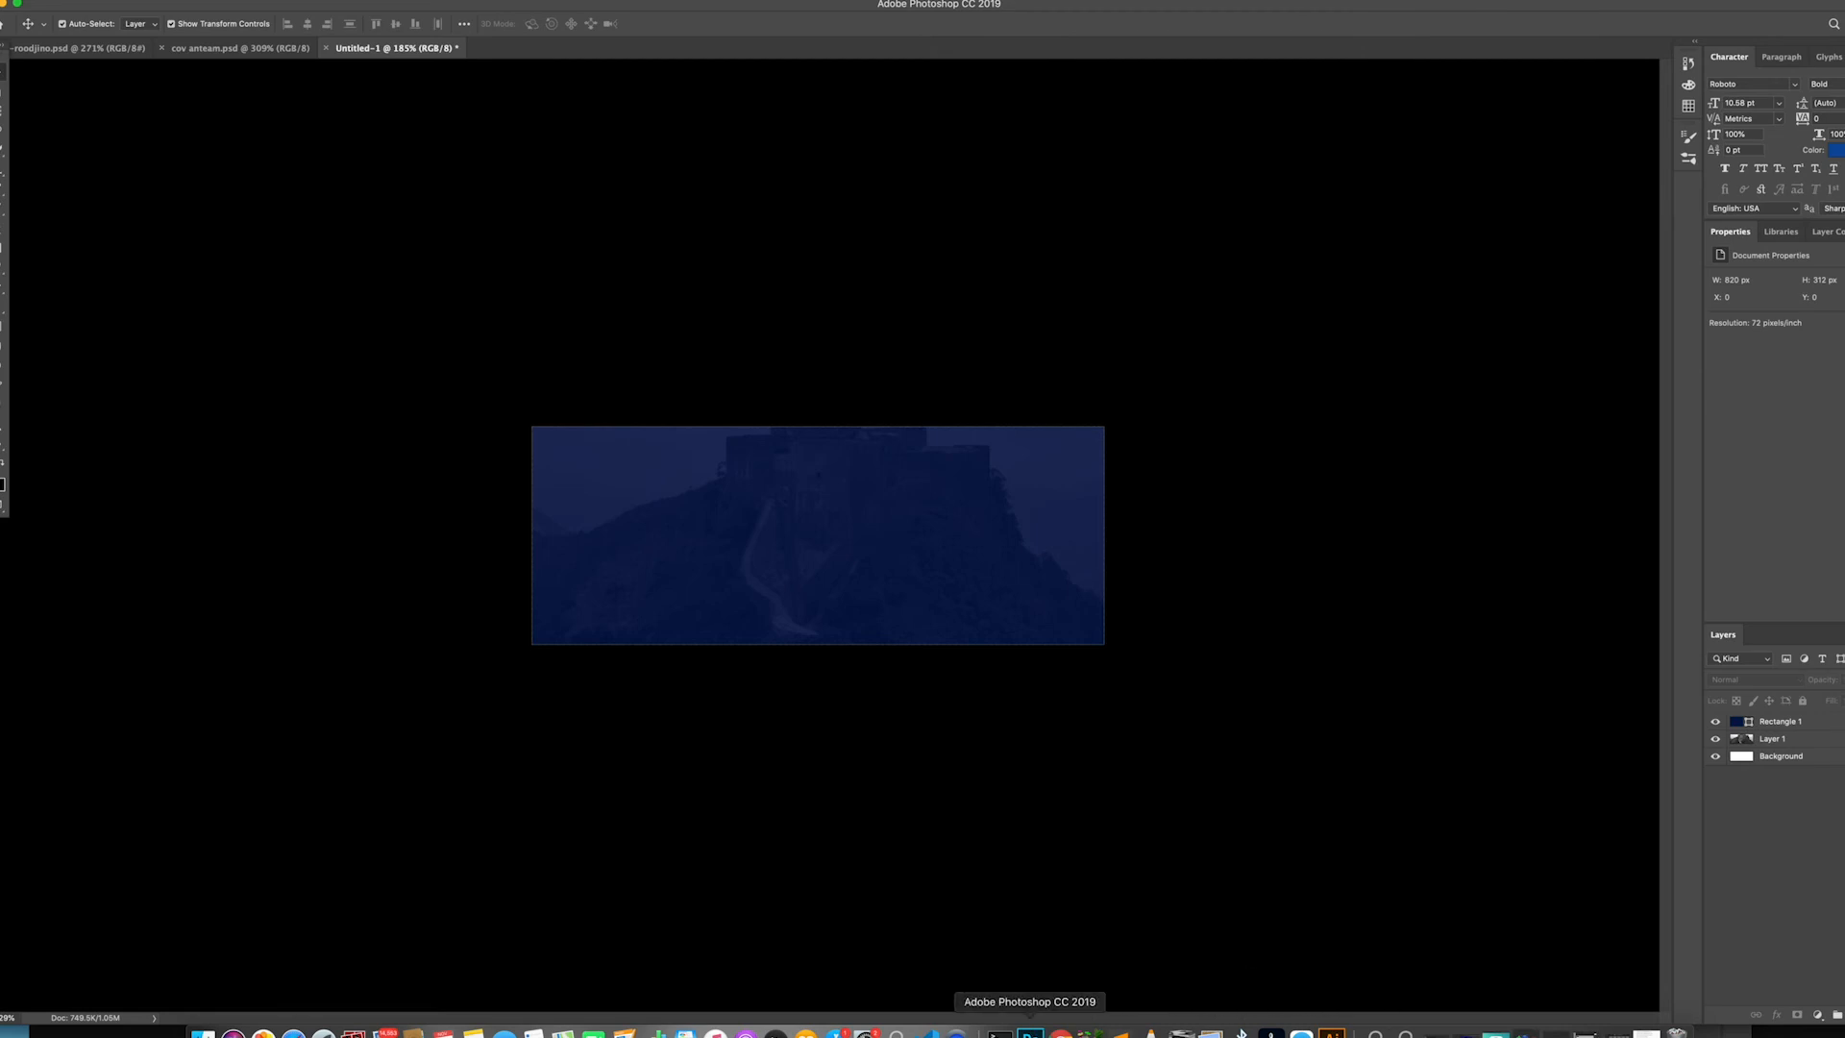
Copy the red-and-white Rebrand Haiti logo on navy from the Illustrator brand guideline and paste it into the Photoshop cover as pixels
left_click(1332, 1033)
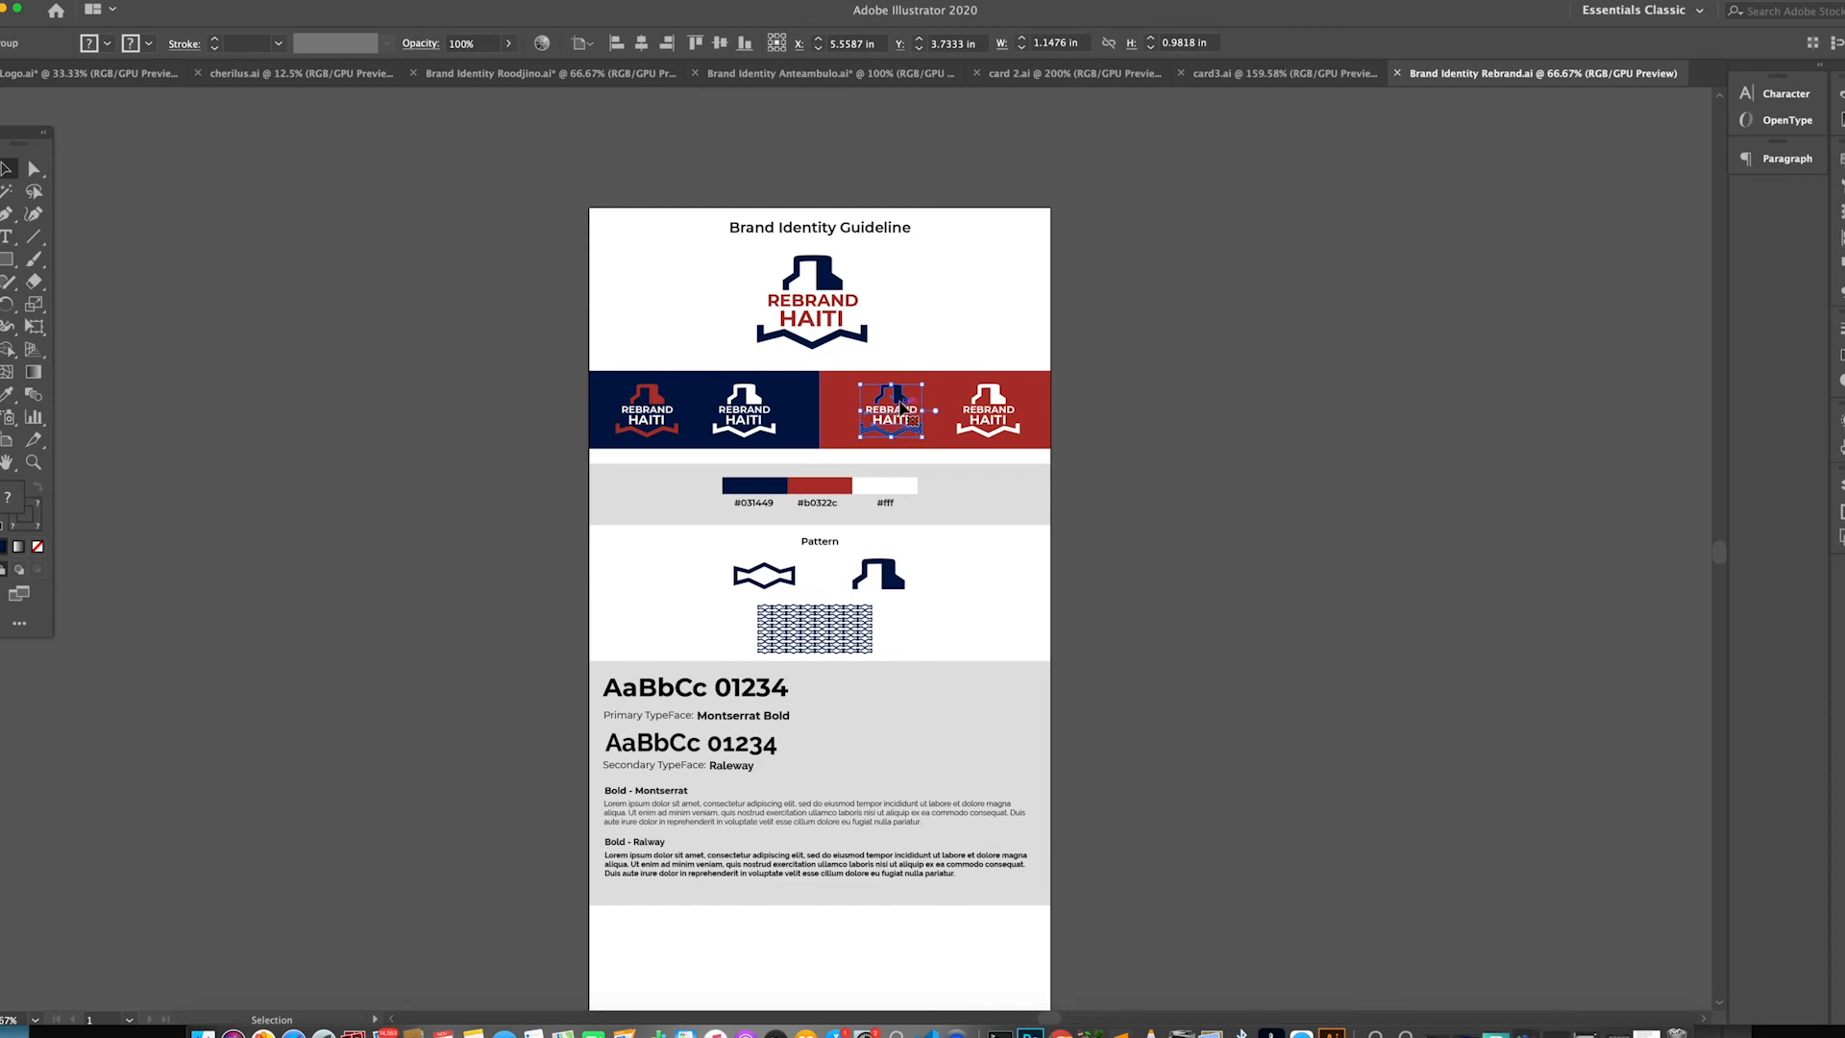
left_click(1170, 505)
left_click(651, 410)
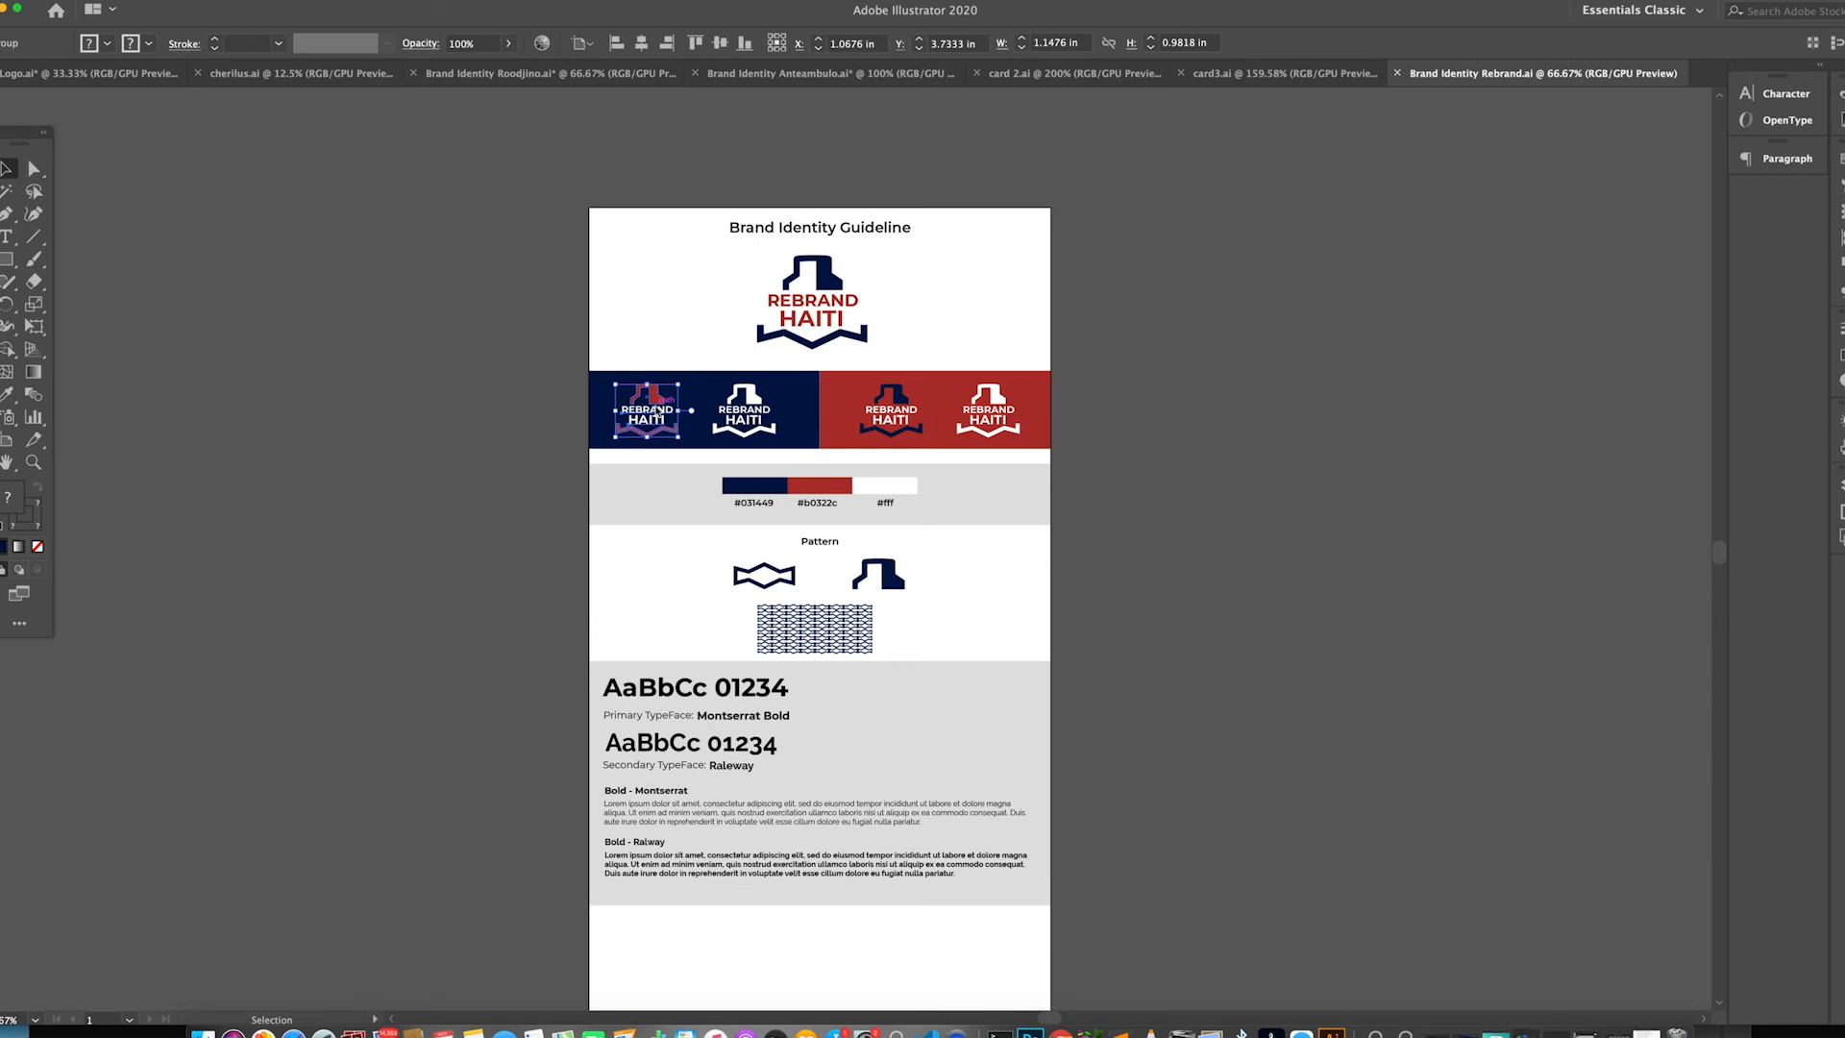
key("a")
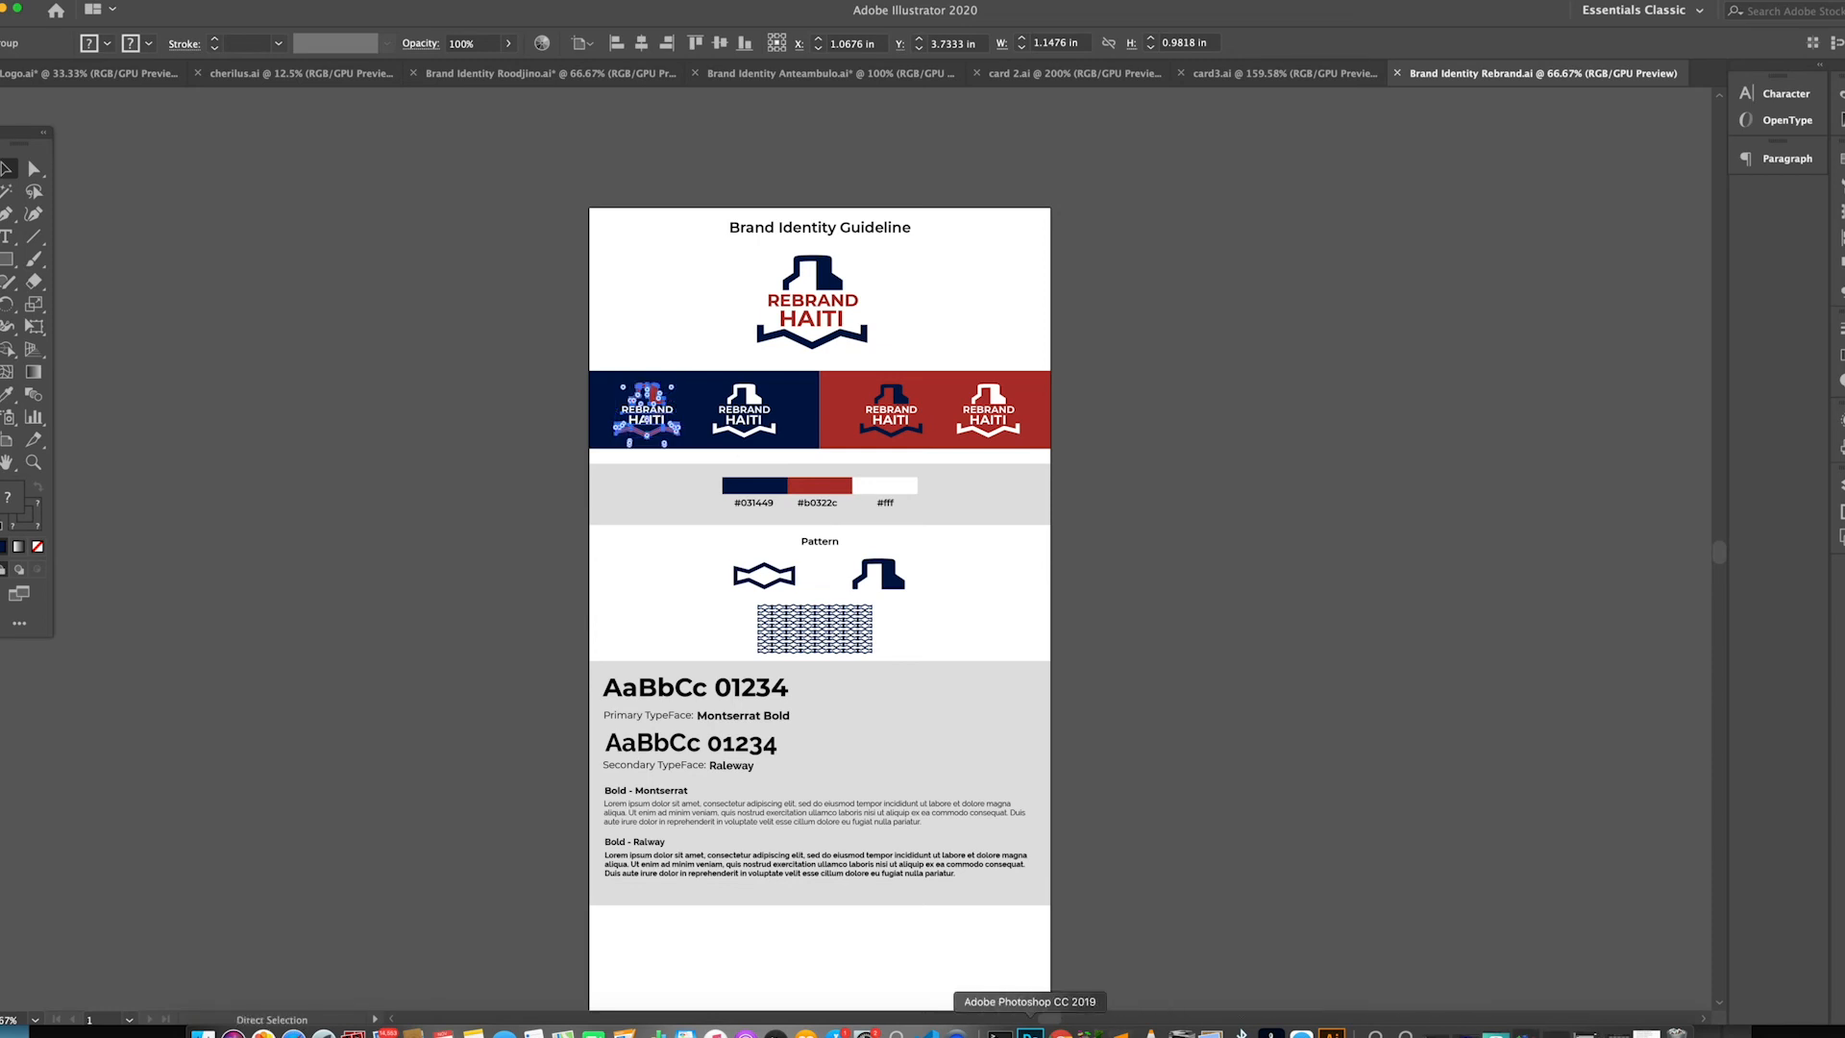
left_click(1030, 1032)
key("super+v")
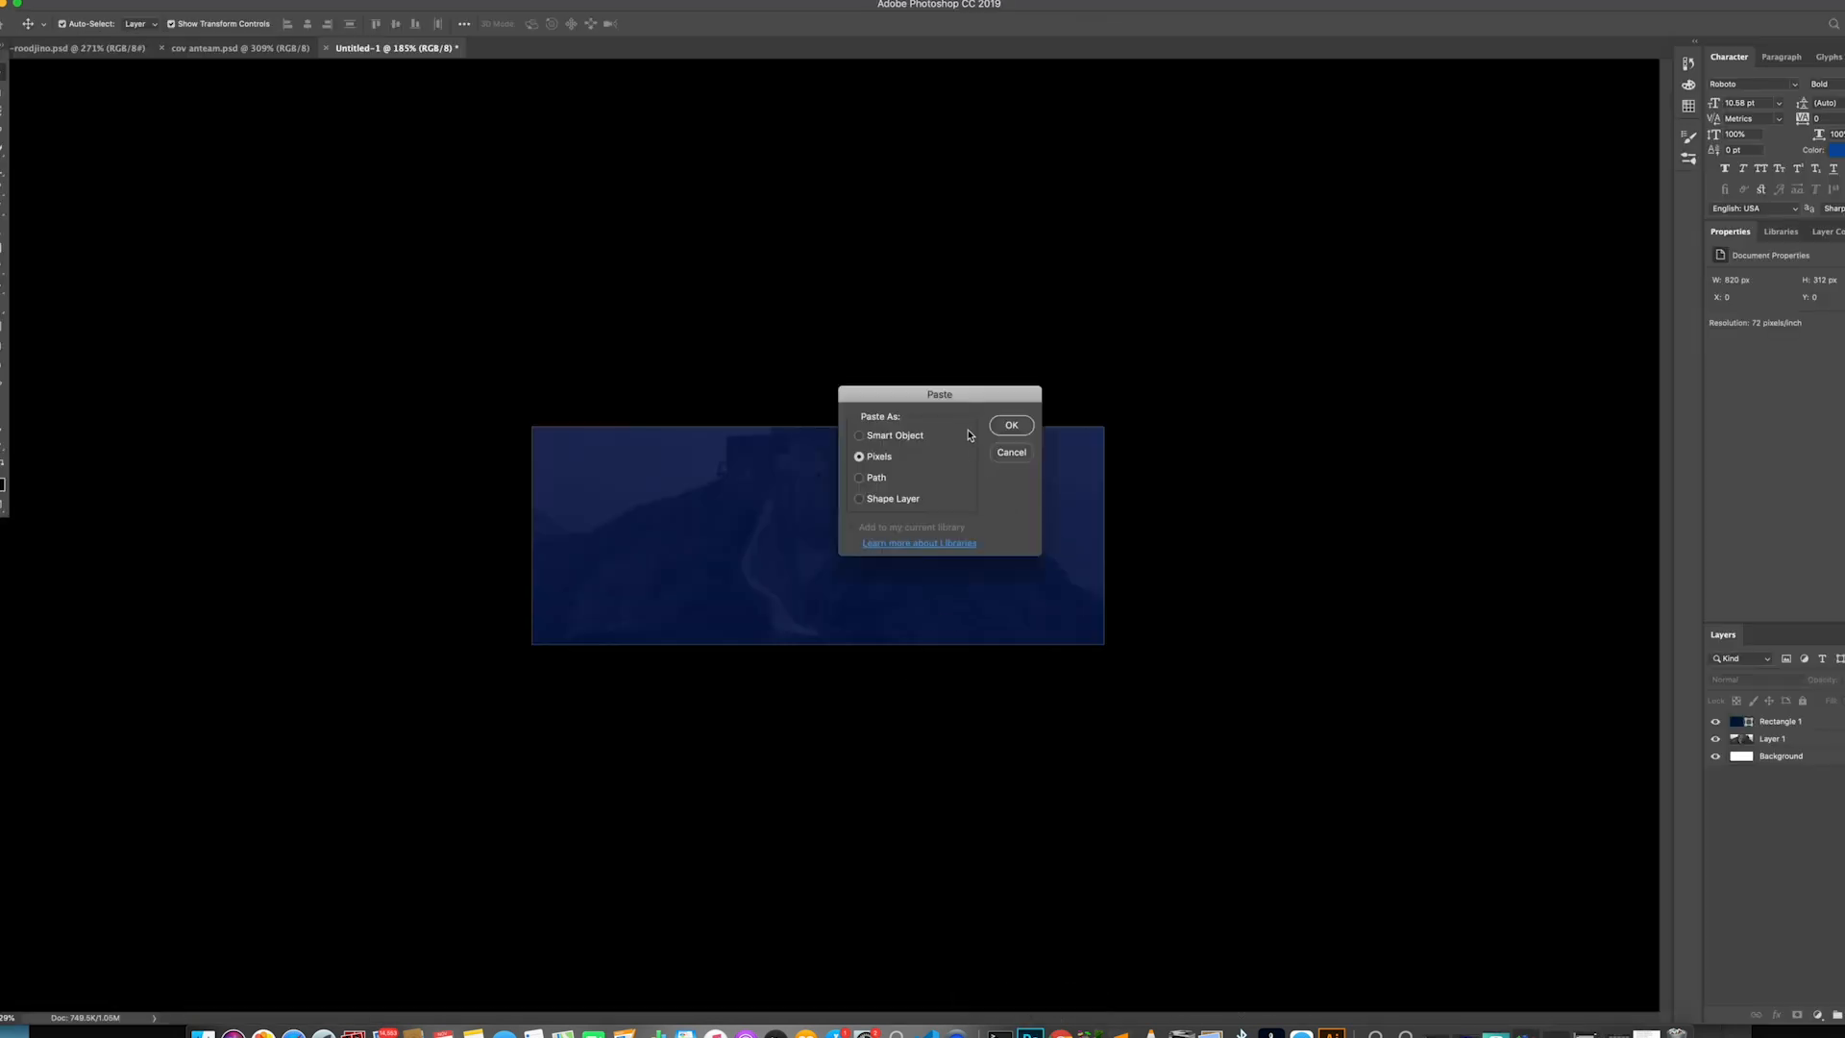
left_click(1010, 426)
Scale the pasted logo to about 192 x 164 px and place it in the centre of the cover
left_click_drag(850, 565, 927, 563)
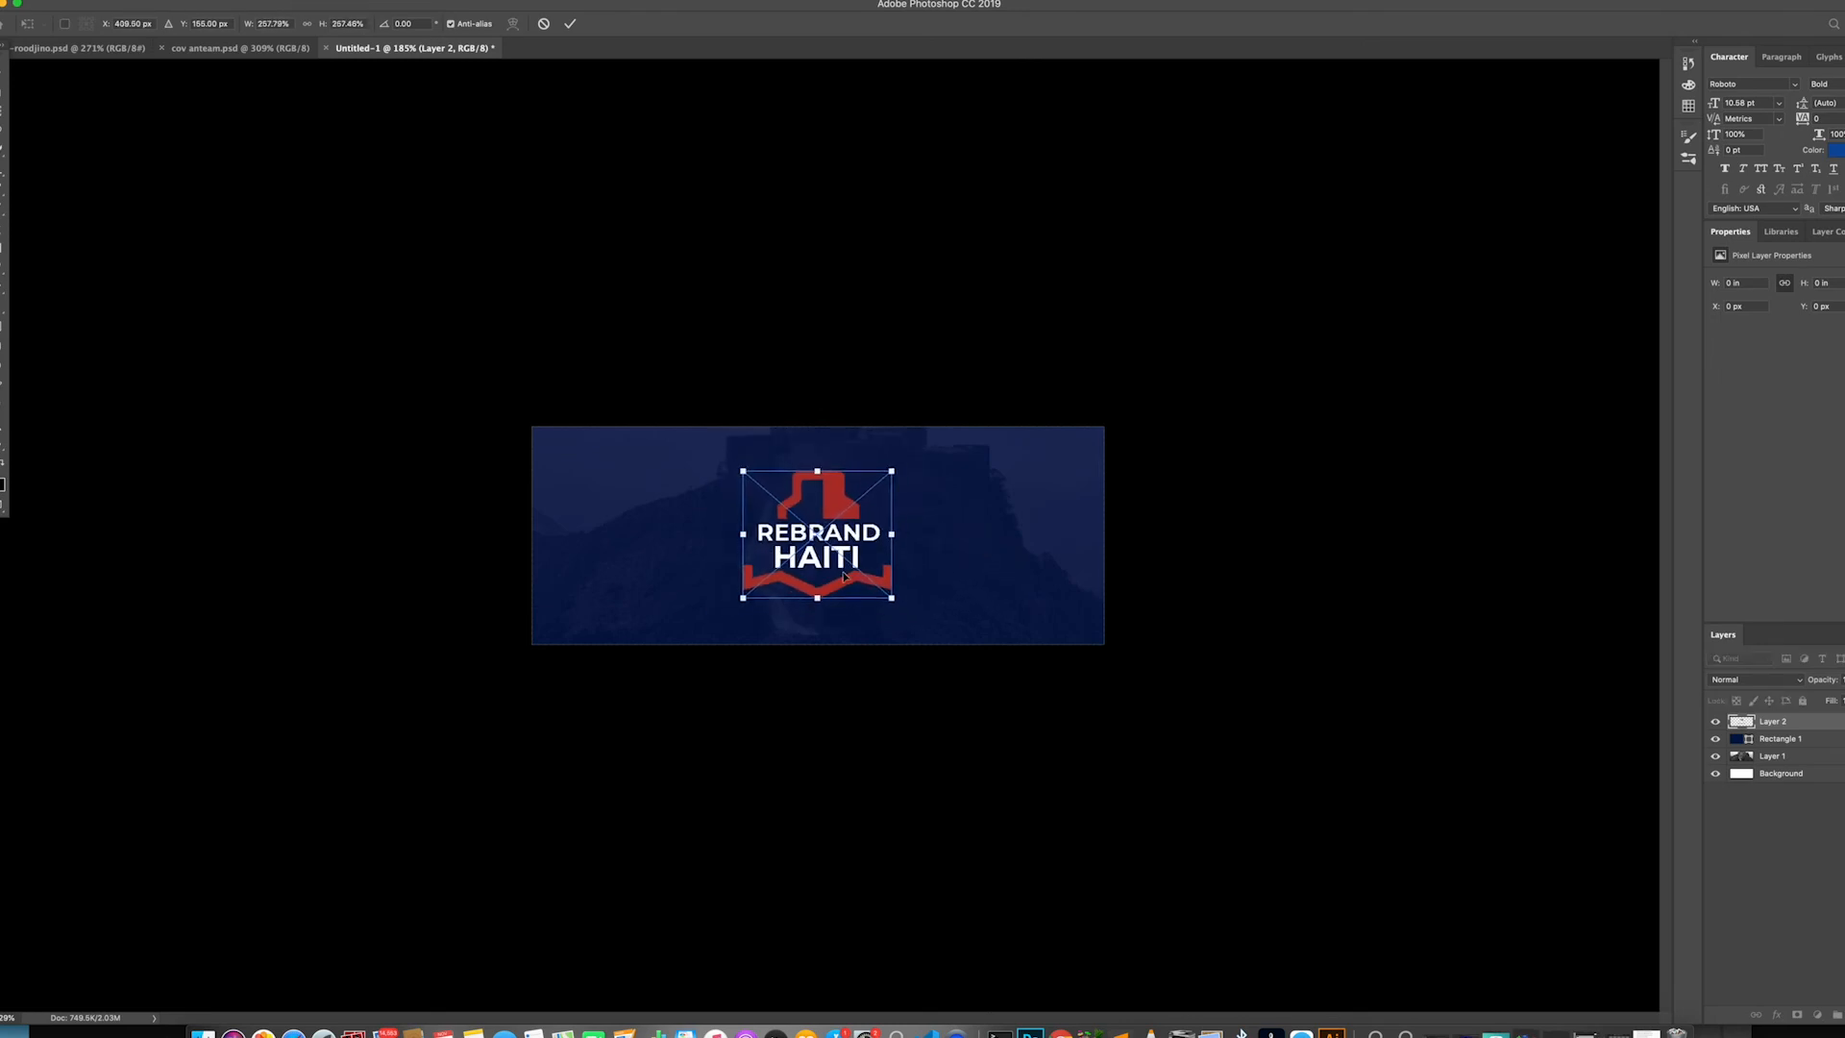
left_click_drag(895, 474, 888, 481)
left_click_drag(834, 519, 836, 501)
left_click(570, 23)
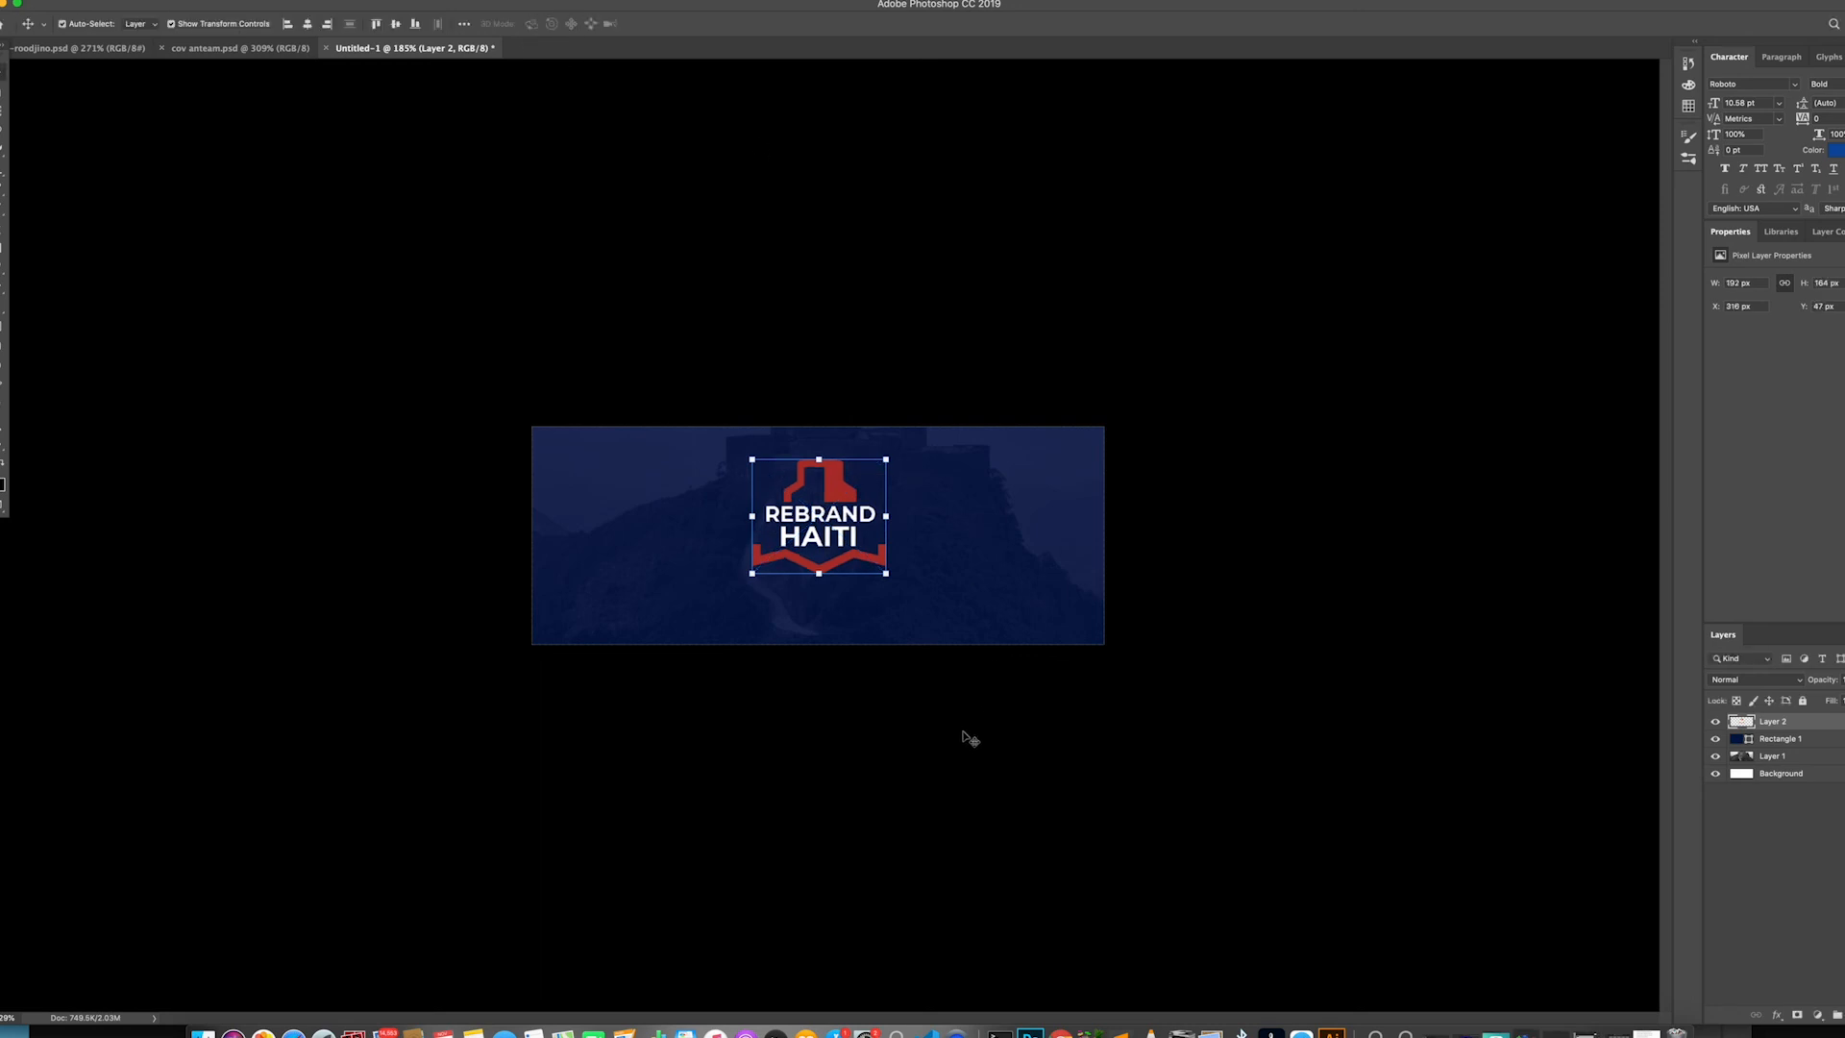
left_click_drag(842, 498, 843, 516)
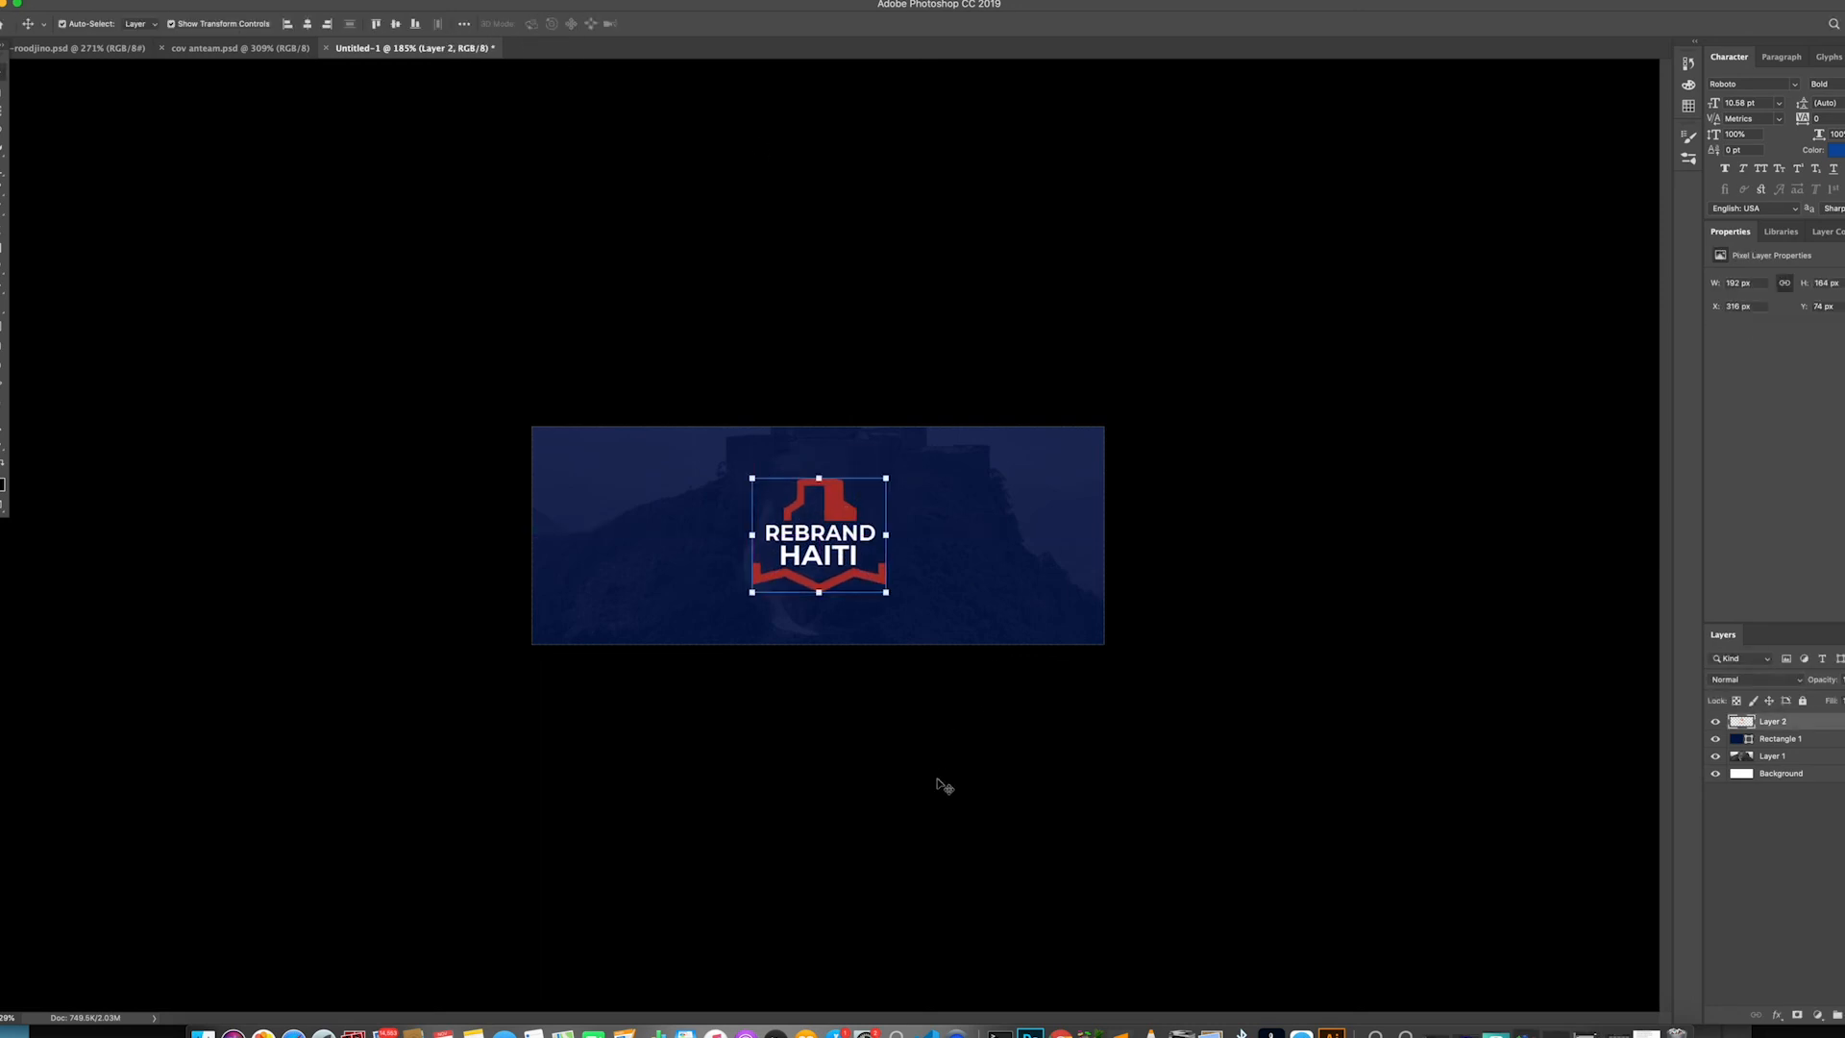
Switch to Illustrator and copy the tower shape from the all-white logo on the navy background
left_click(1332, 1033)
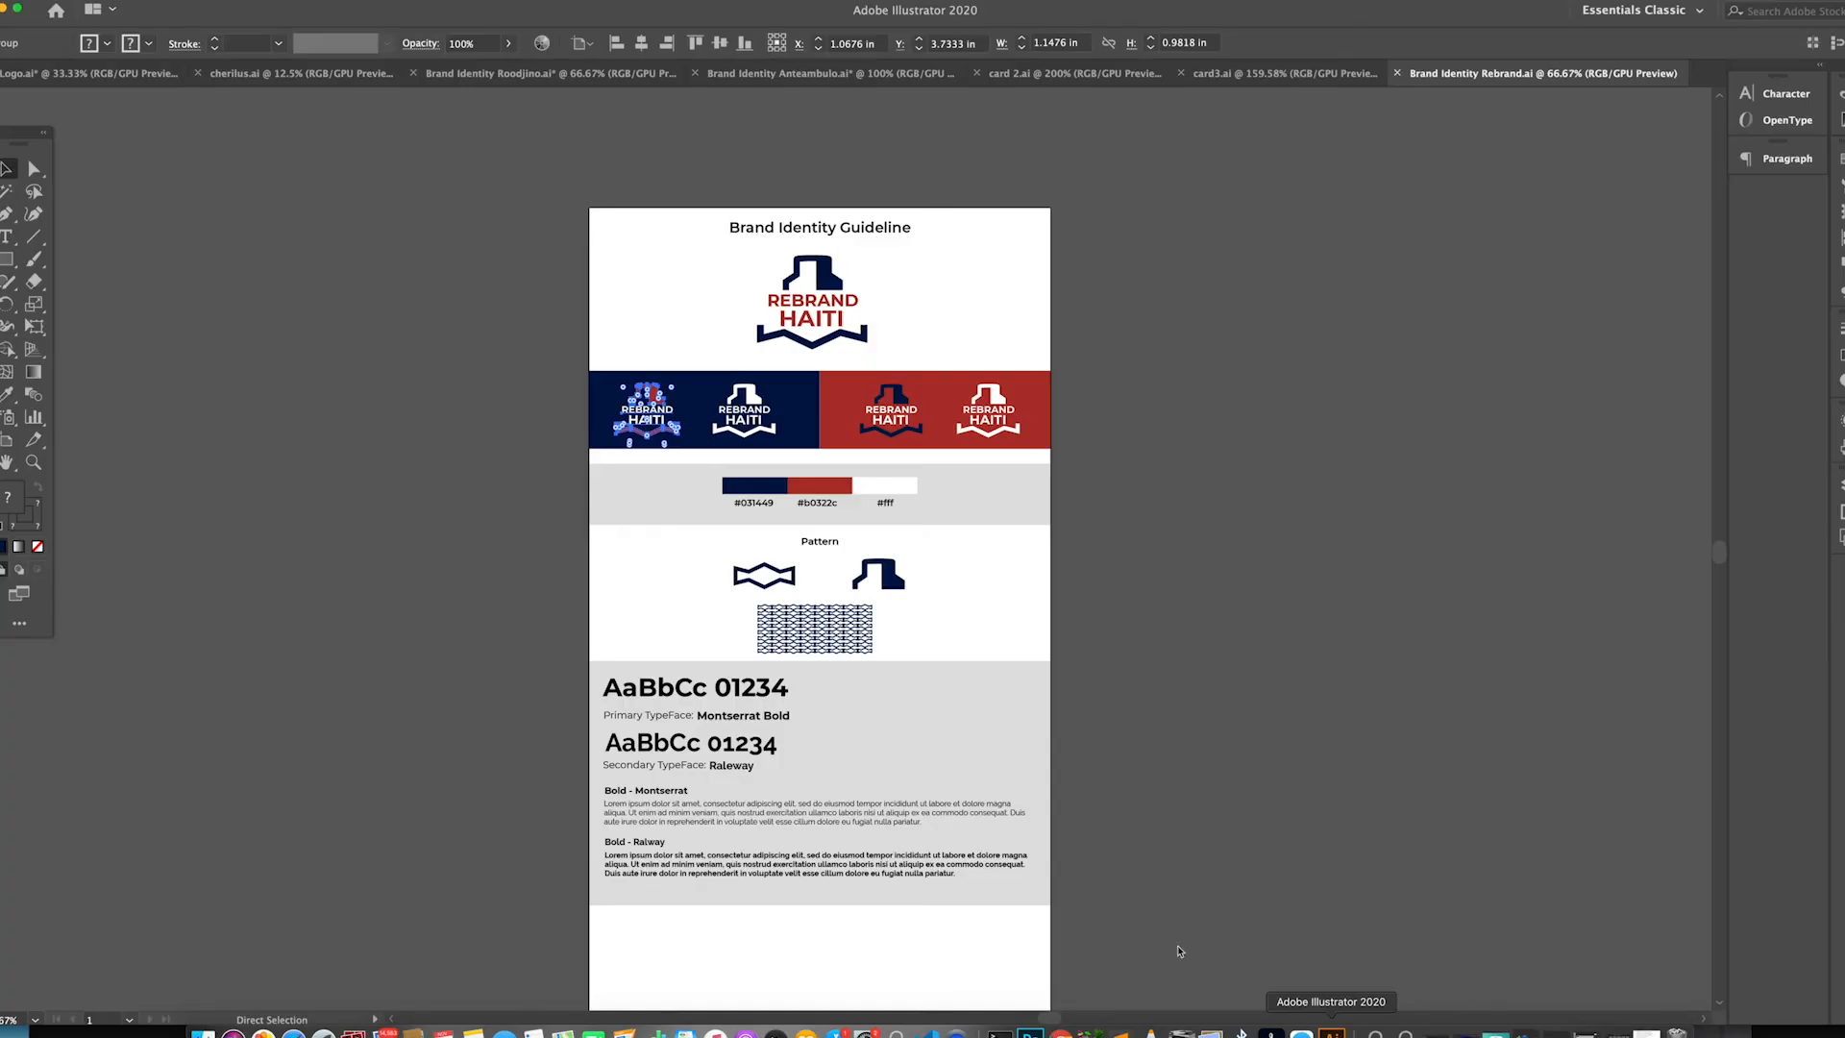
left_click(756, 402)
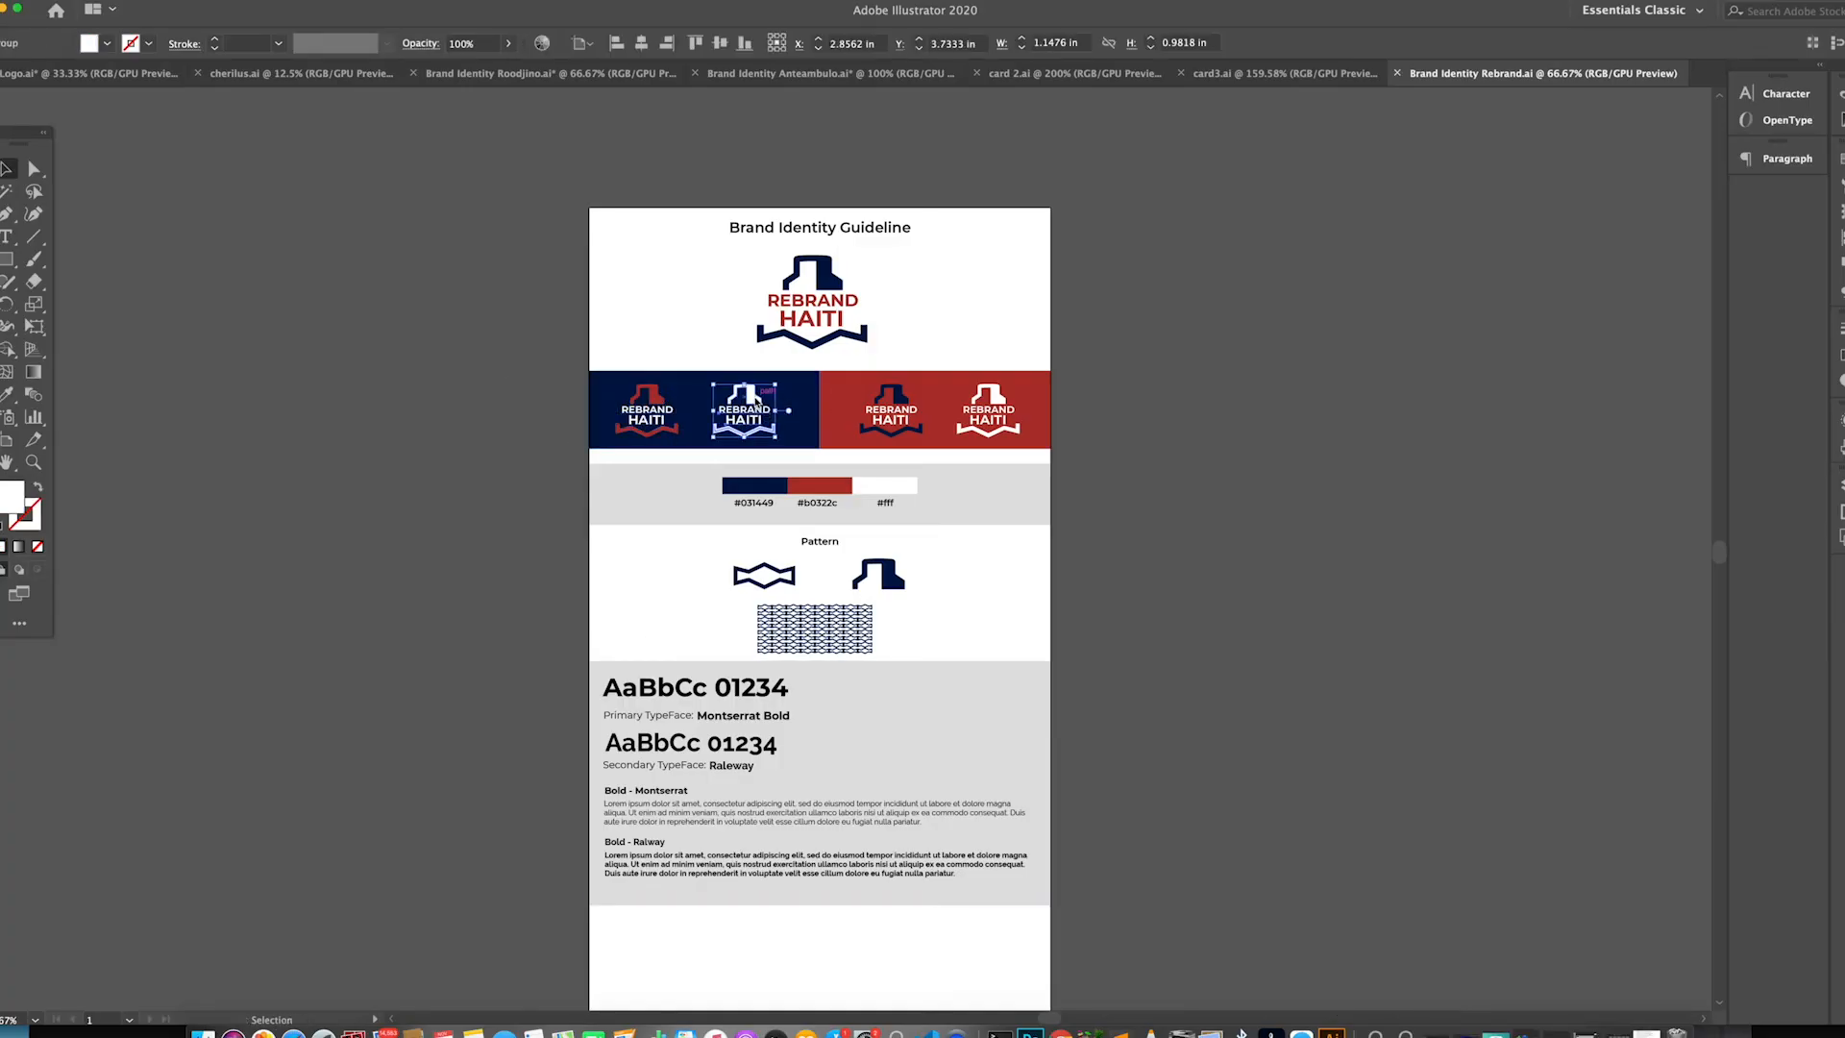
double_click(756, 403)
left_click(756, 401)
key("super+c")
Switch to Photoshop, paste the tower as pixels and place it partly cropped in the cover's top-left corner
left_click(1030, 1033)
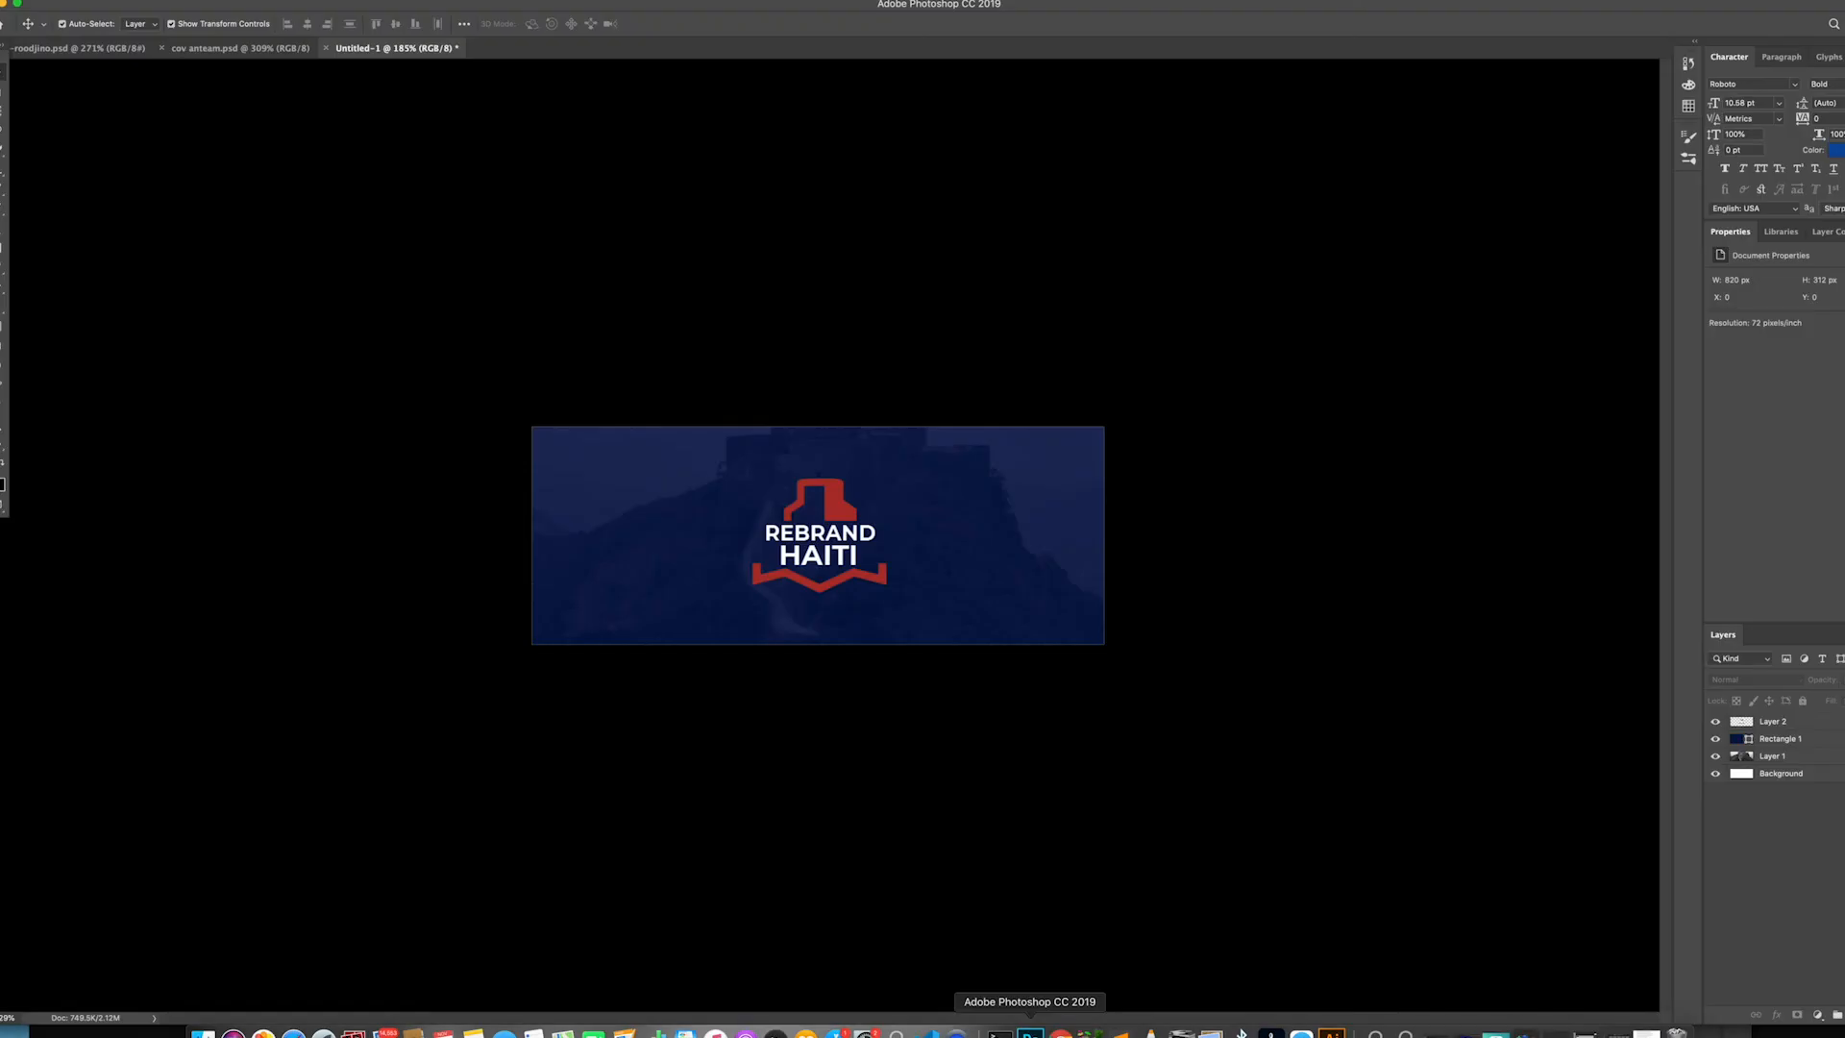
key("super+v")
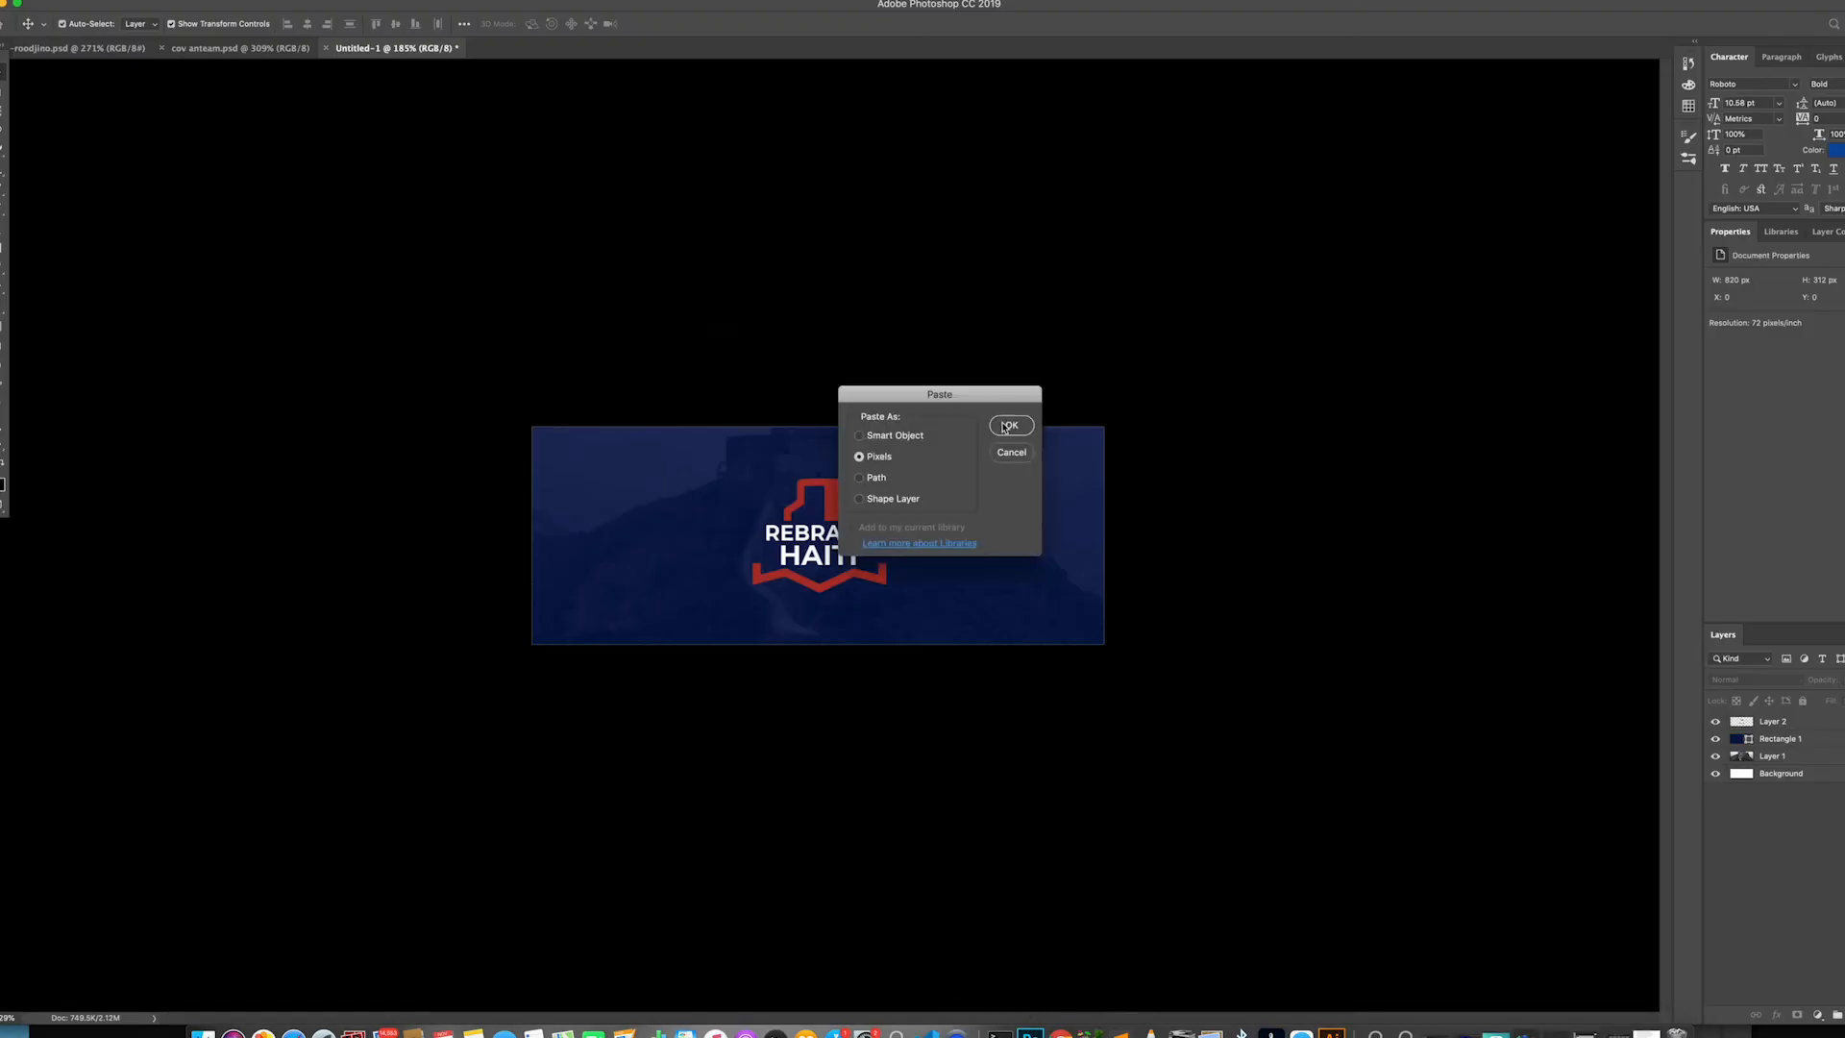
left_click(1010, 426)
left_click_drag(798, 525, 560, 454)
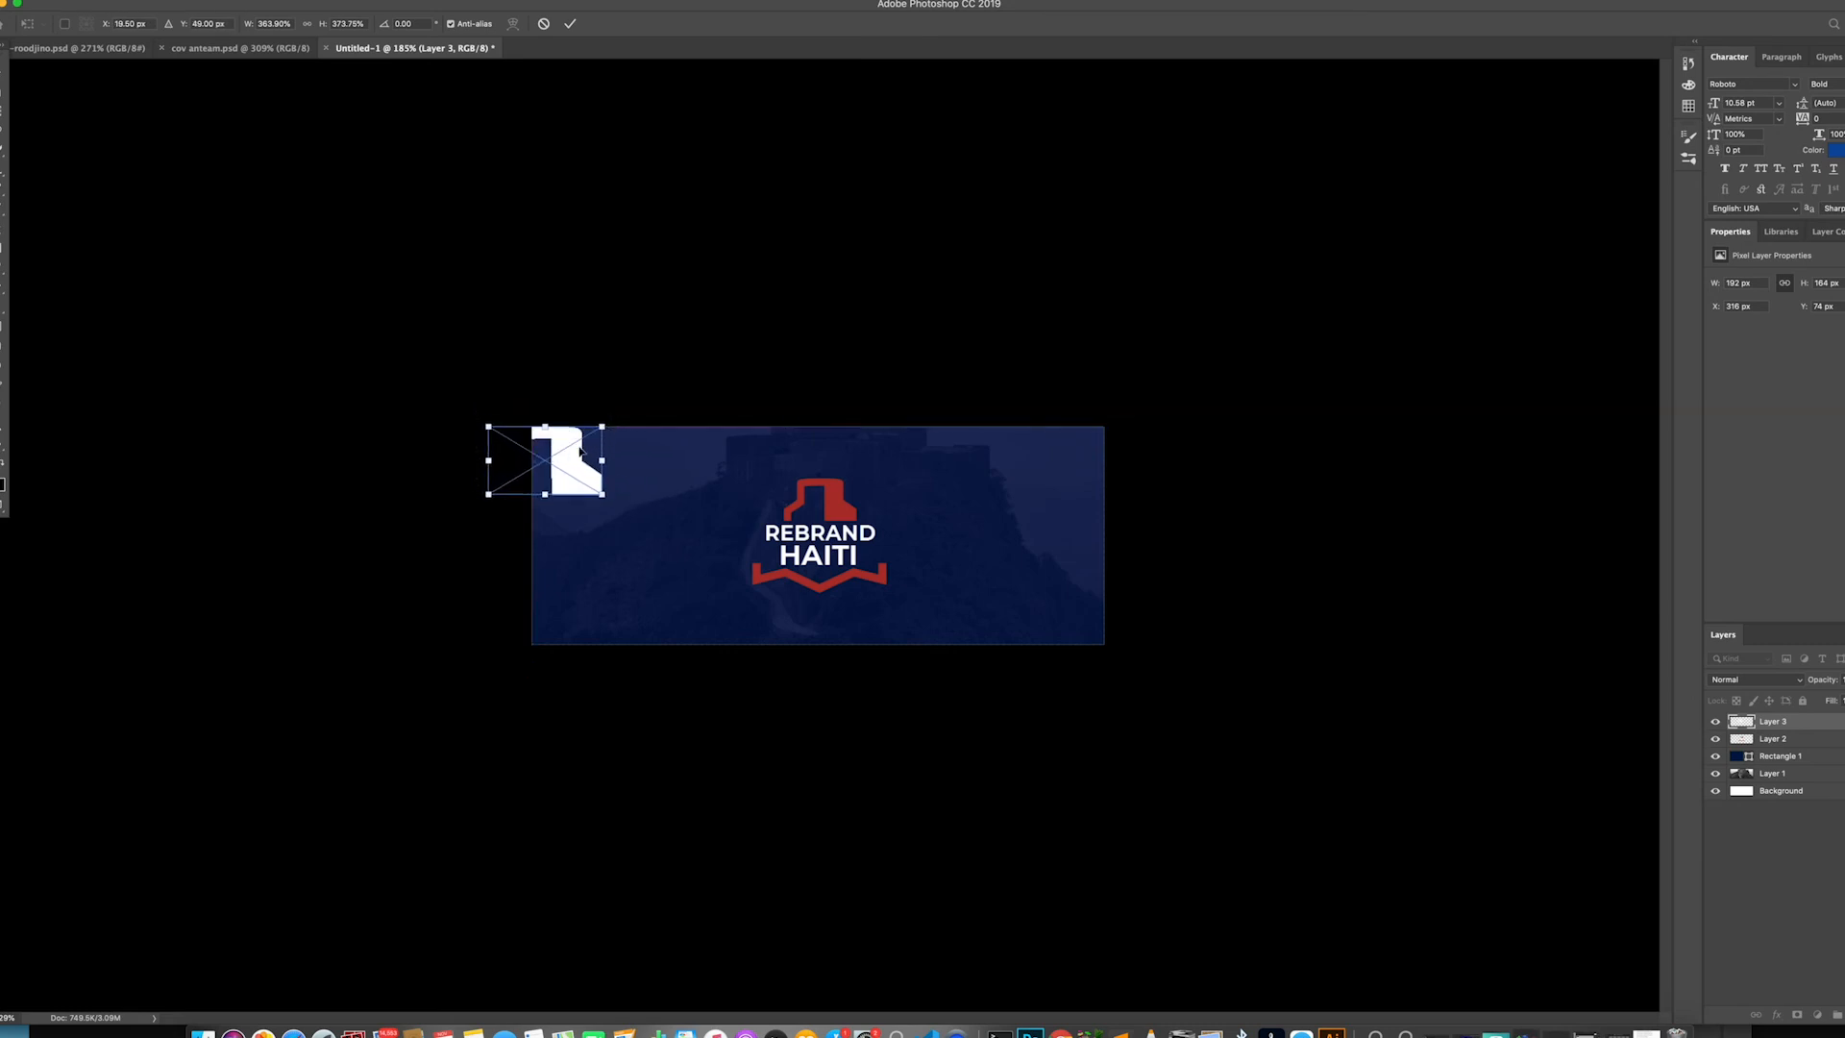
left_click(571, 25)
Lower the opacity of the white tower shape so it becomes a translucent accent
left_click(1844, 680)
left_click_drag(1812, 701, 1824, 701)
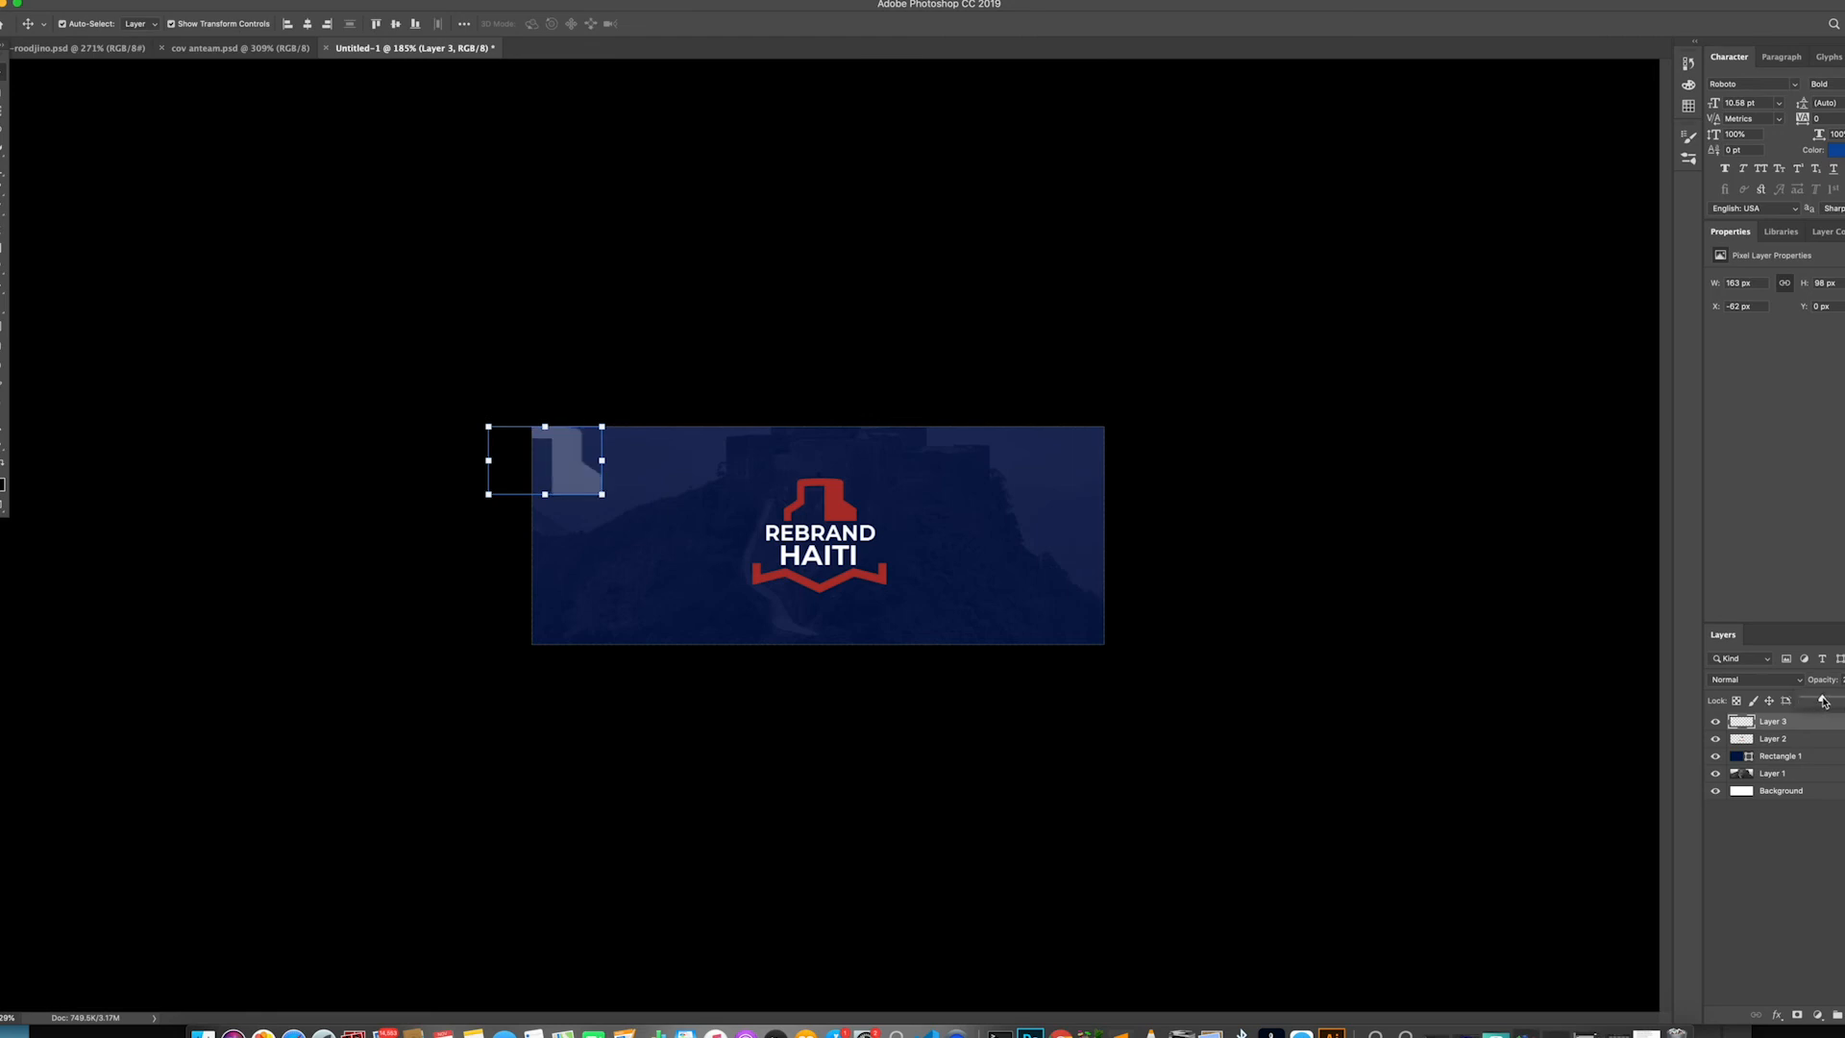
left_click(984, 668)
Copy the white logo's zigzag base from Illustrator, paste it as pixels over the cover's bottom-right corner and make it almost transparent
left_click(1332, 1032)
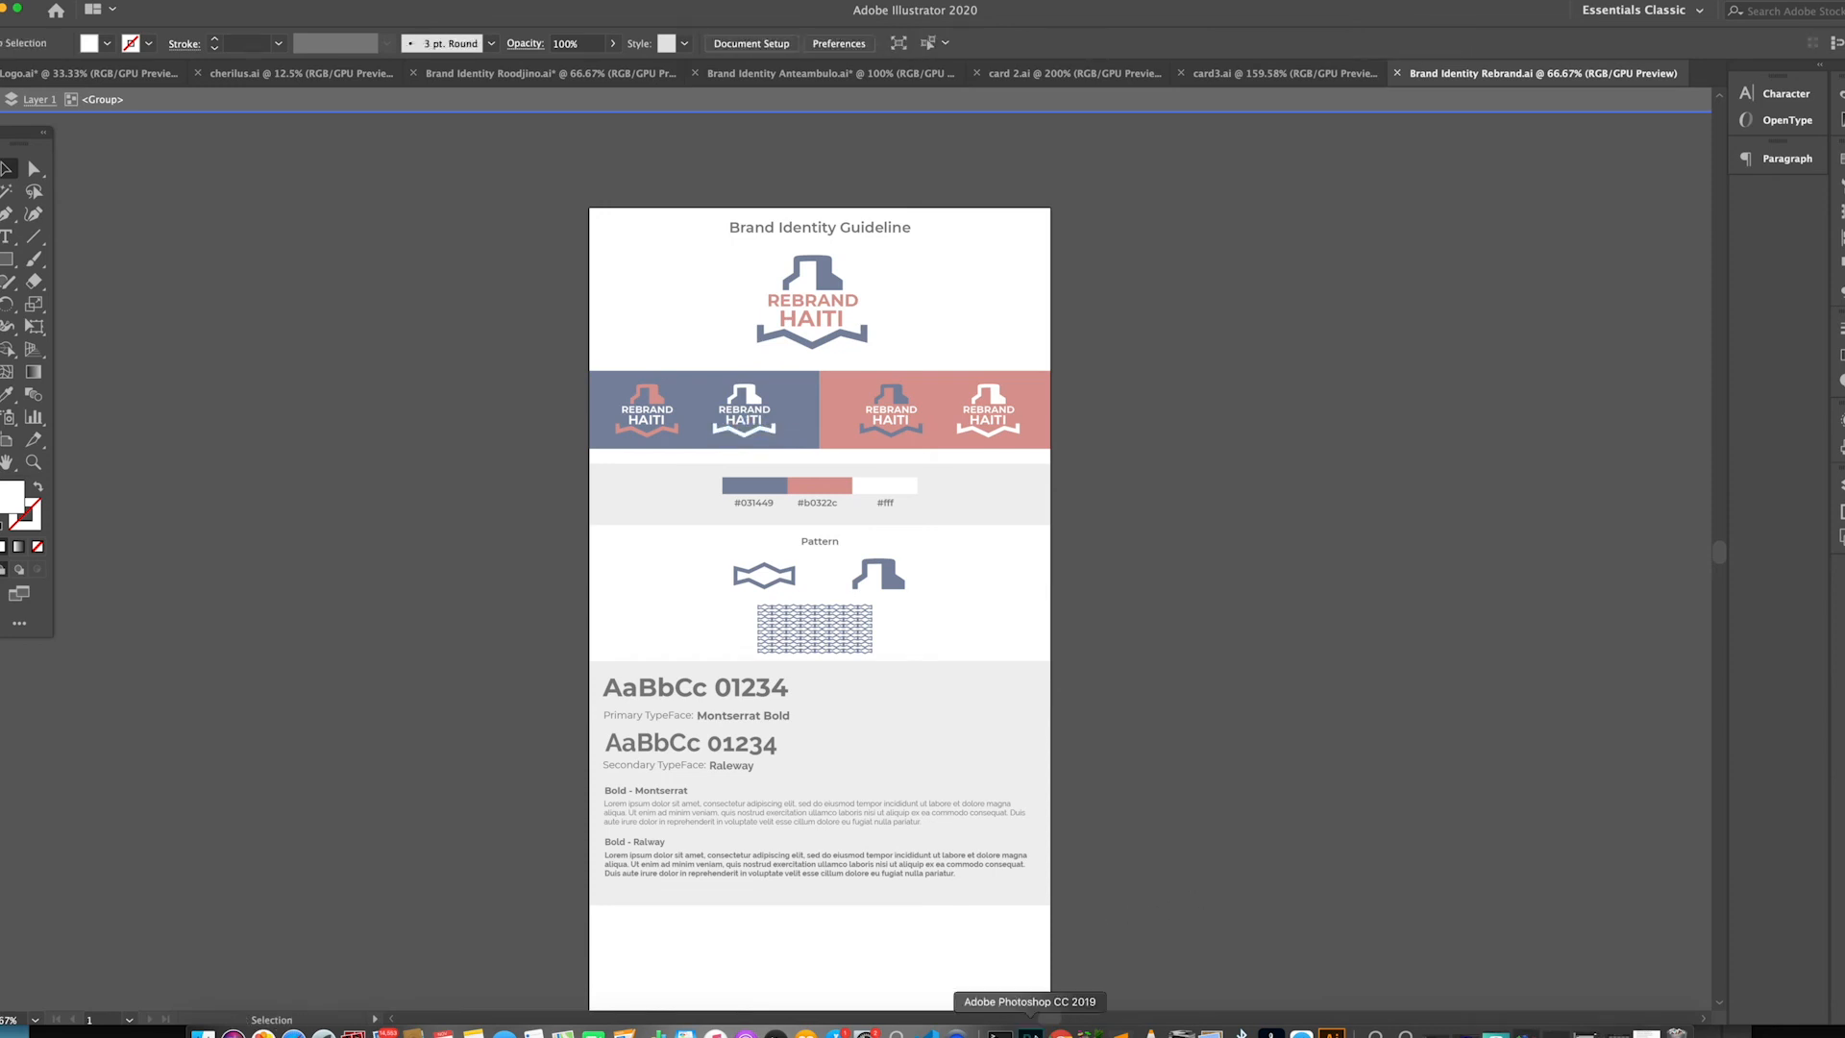
left_click(1030, 1033)
key("super+v")
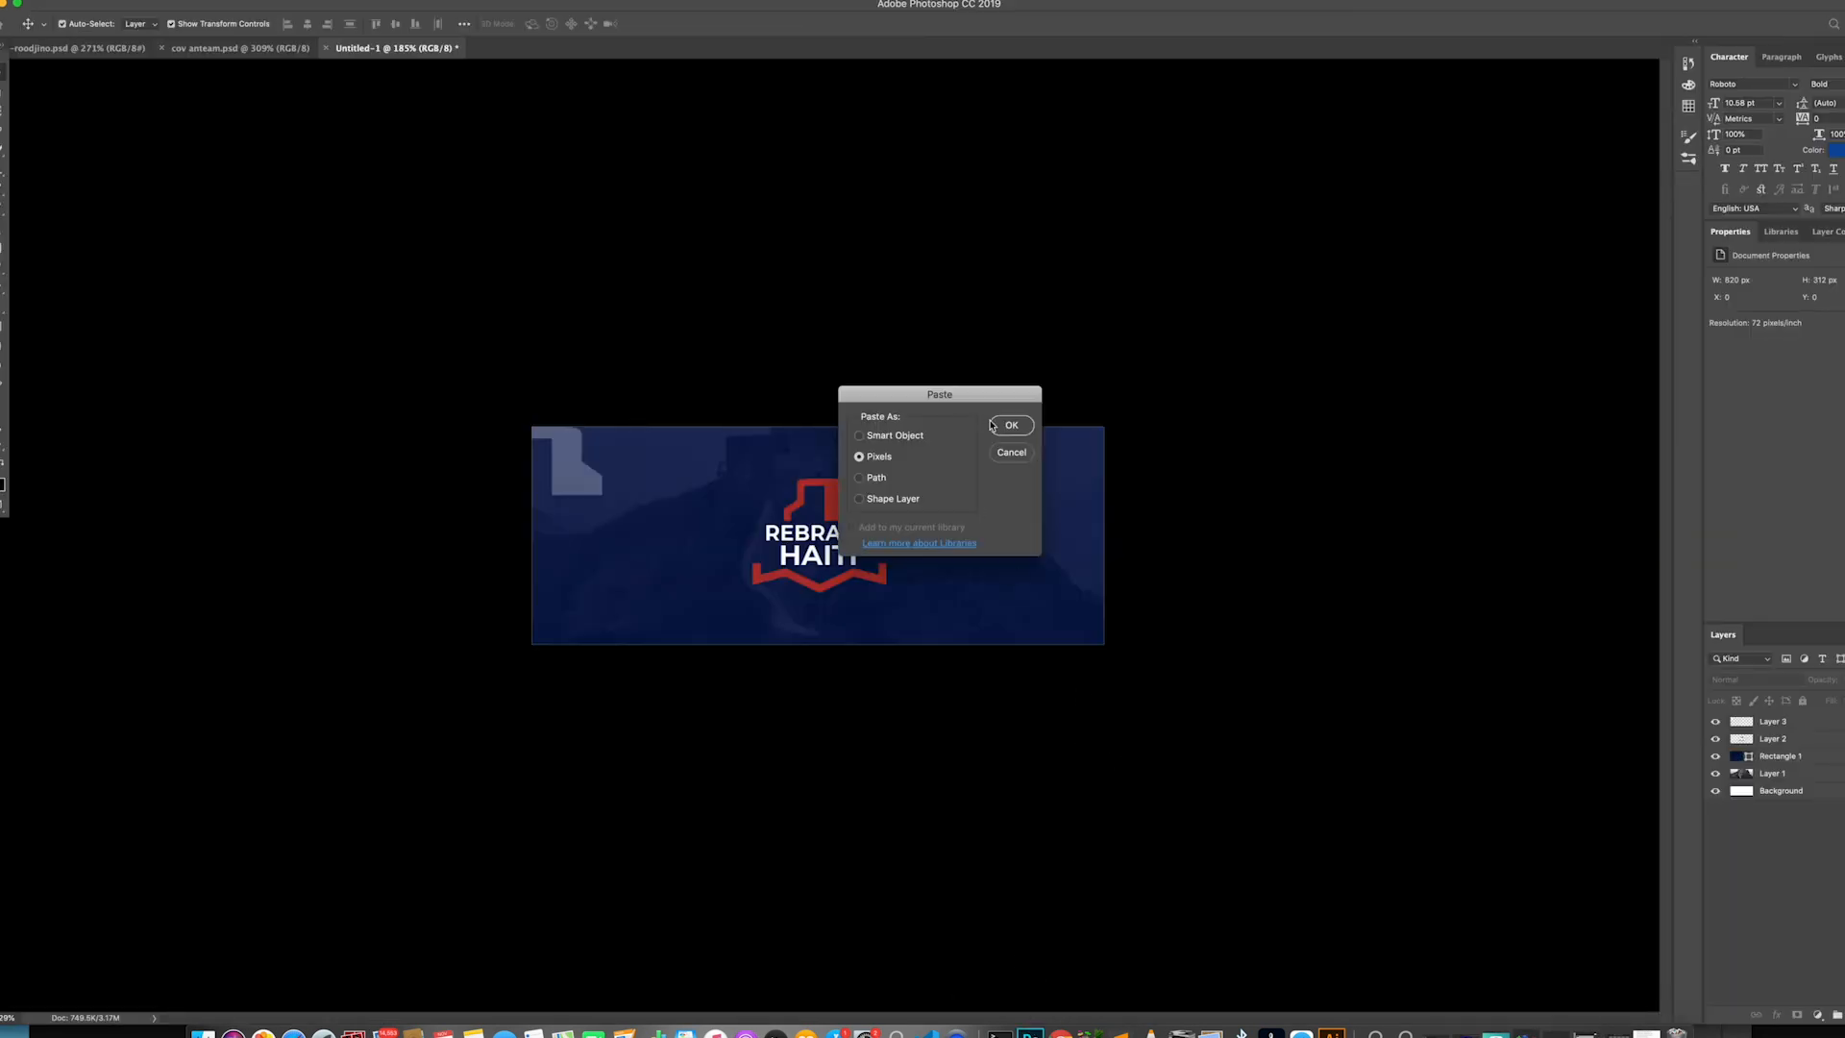
left_click(1009, 424)
left_click_drag(815, 536, 970, 563)
left_click_drag(1065, 624, 1128, 633)
left_click(1843, 679)
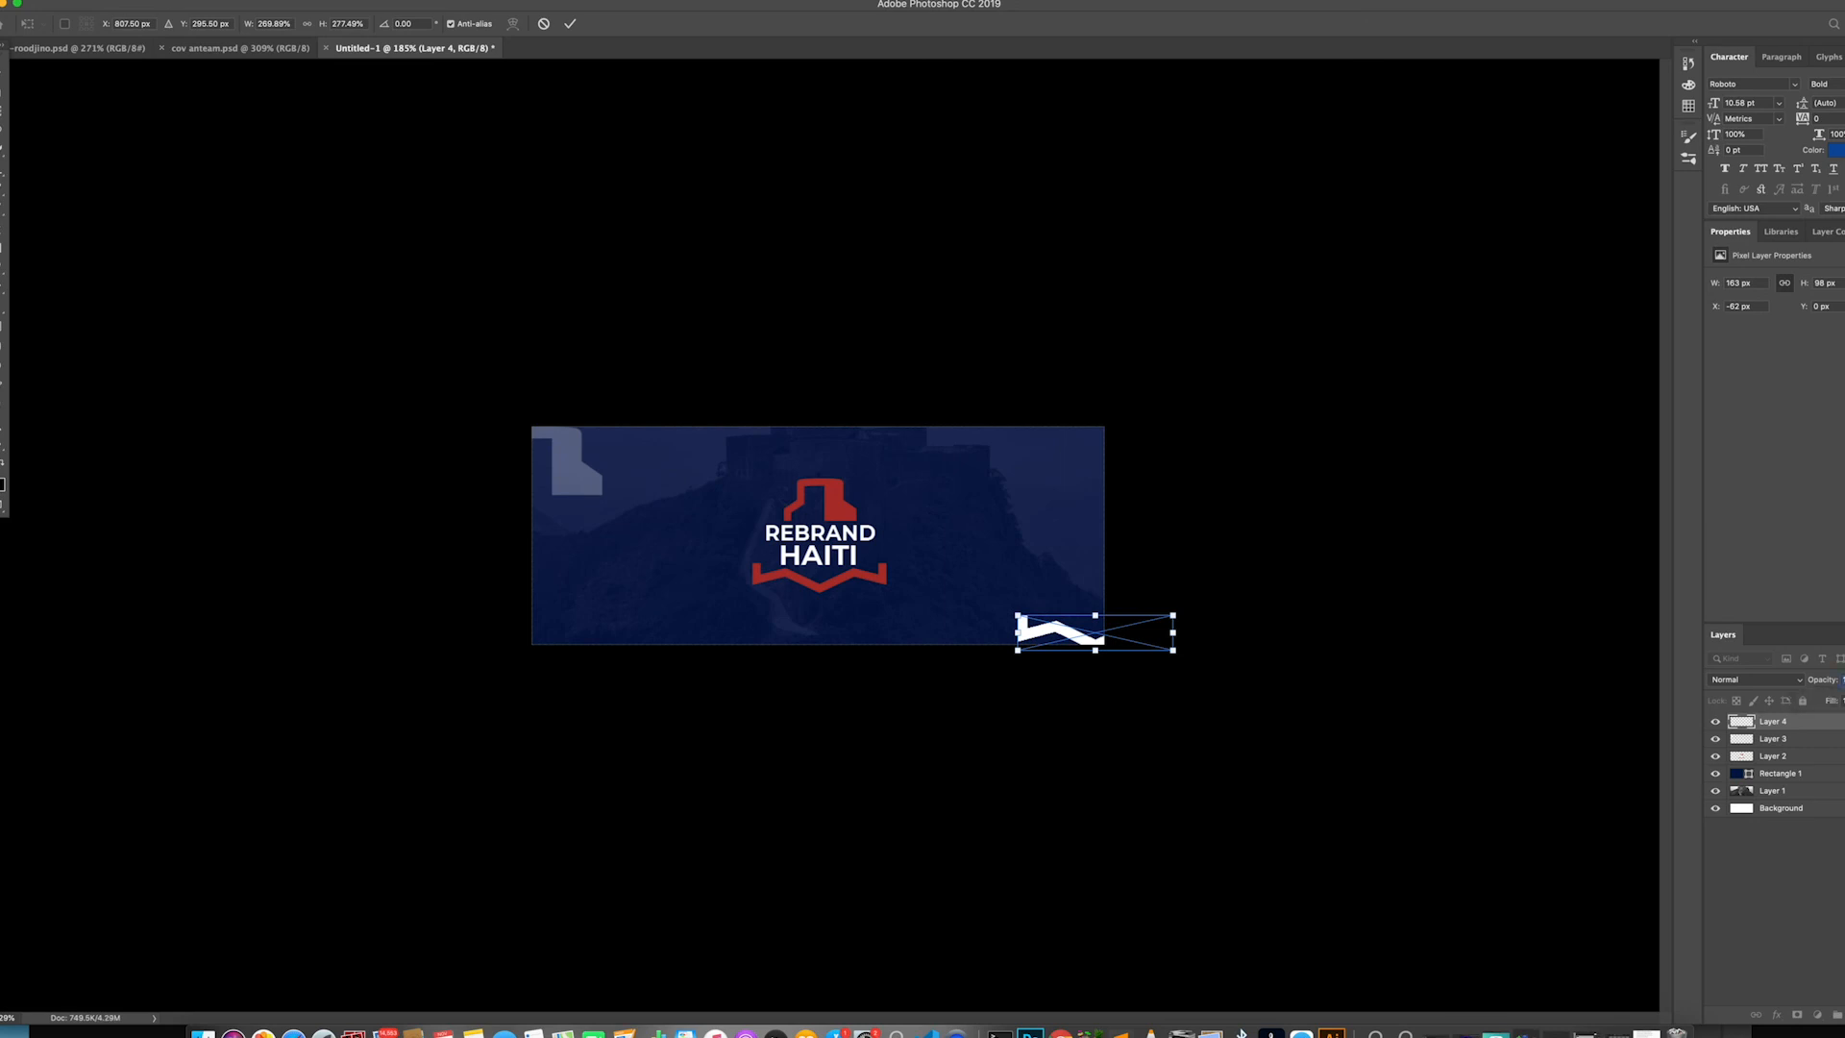
key("Return")
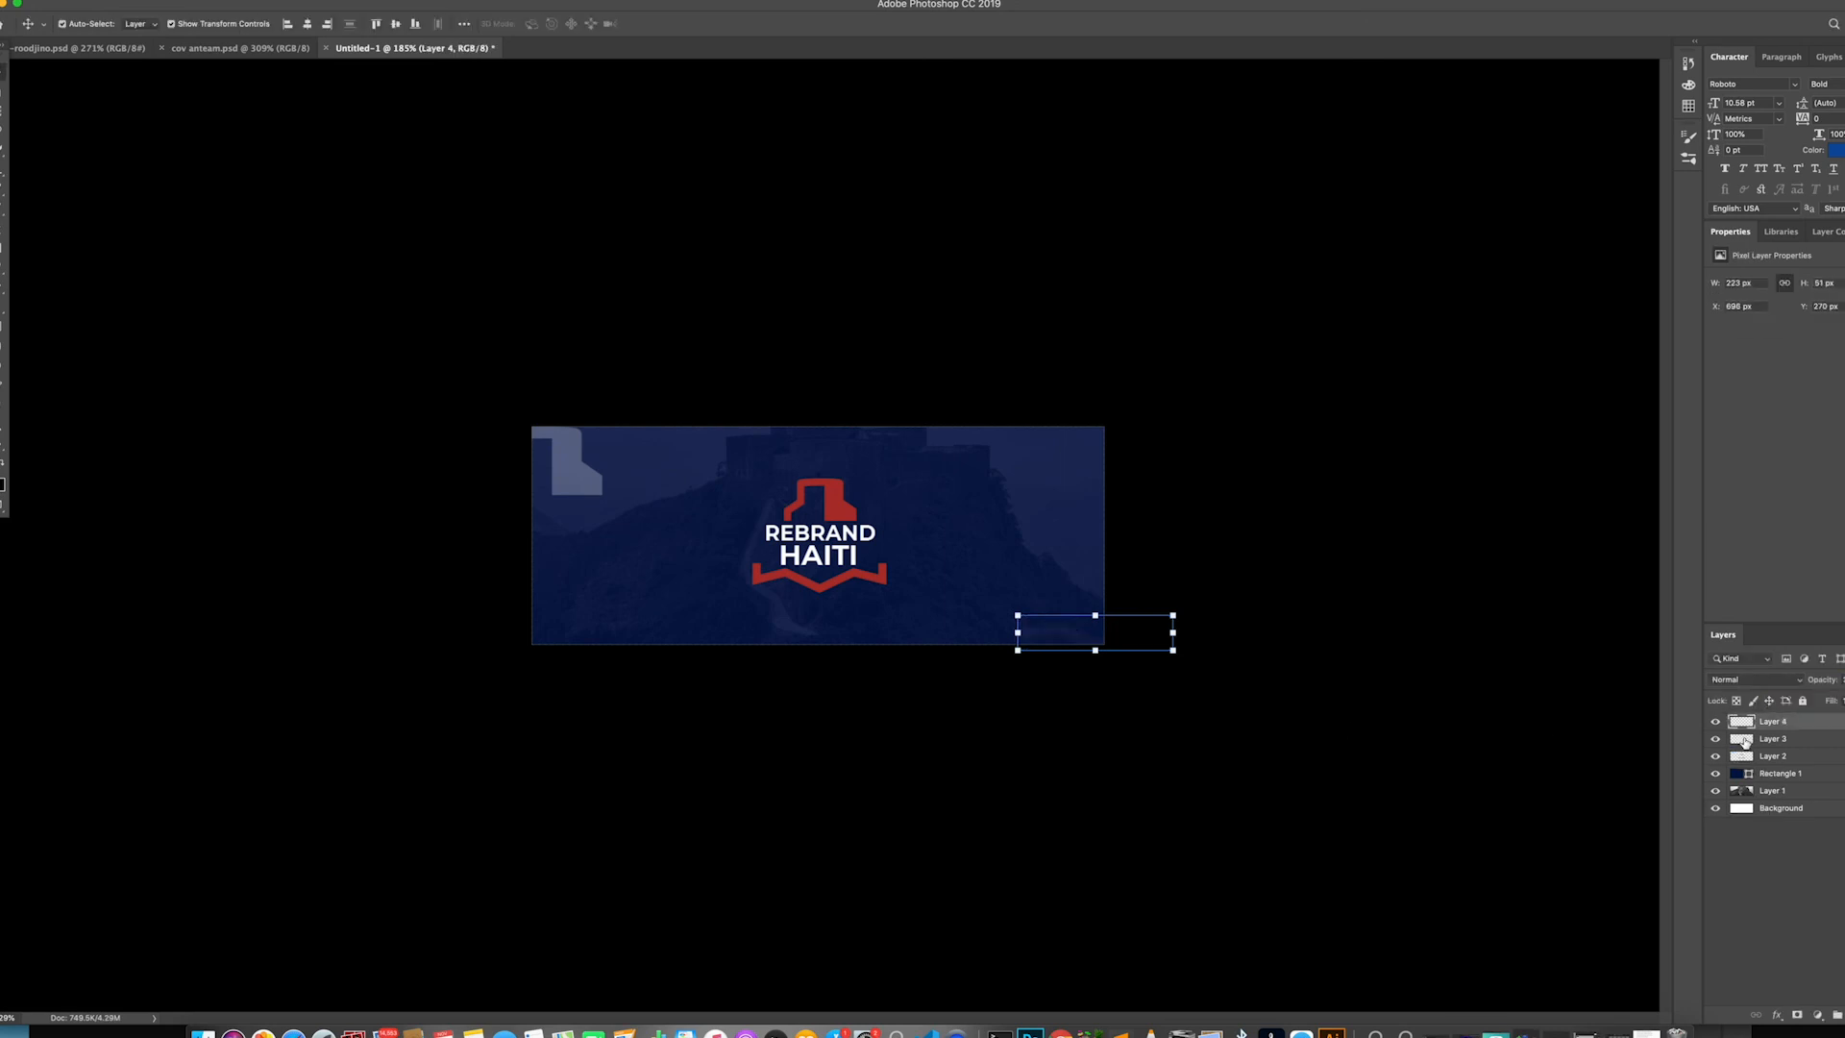
Shift the translucent tower shape slightly to the right, keeping it against the cover's top edge
left_click(1408, 799)
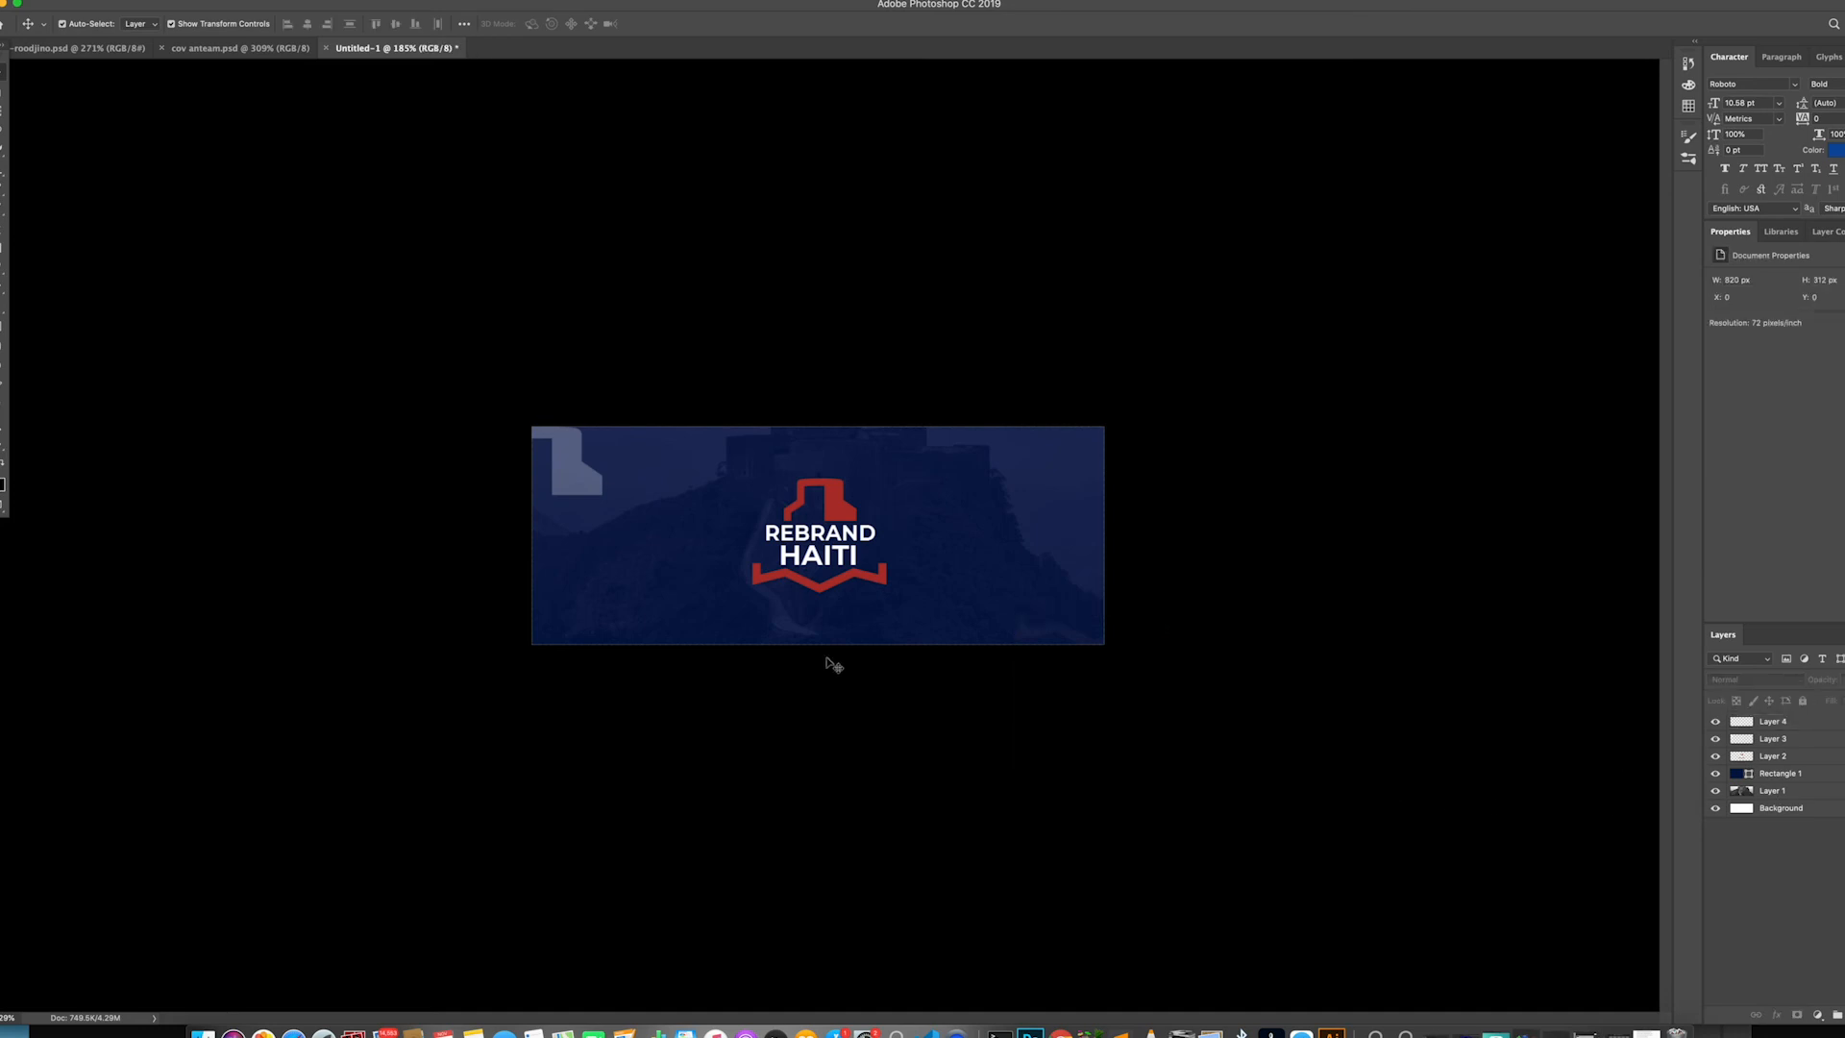
left_click(568, 463)
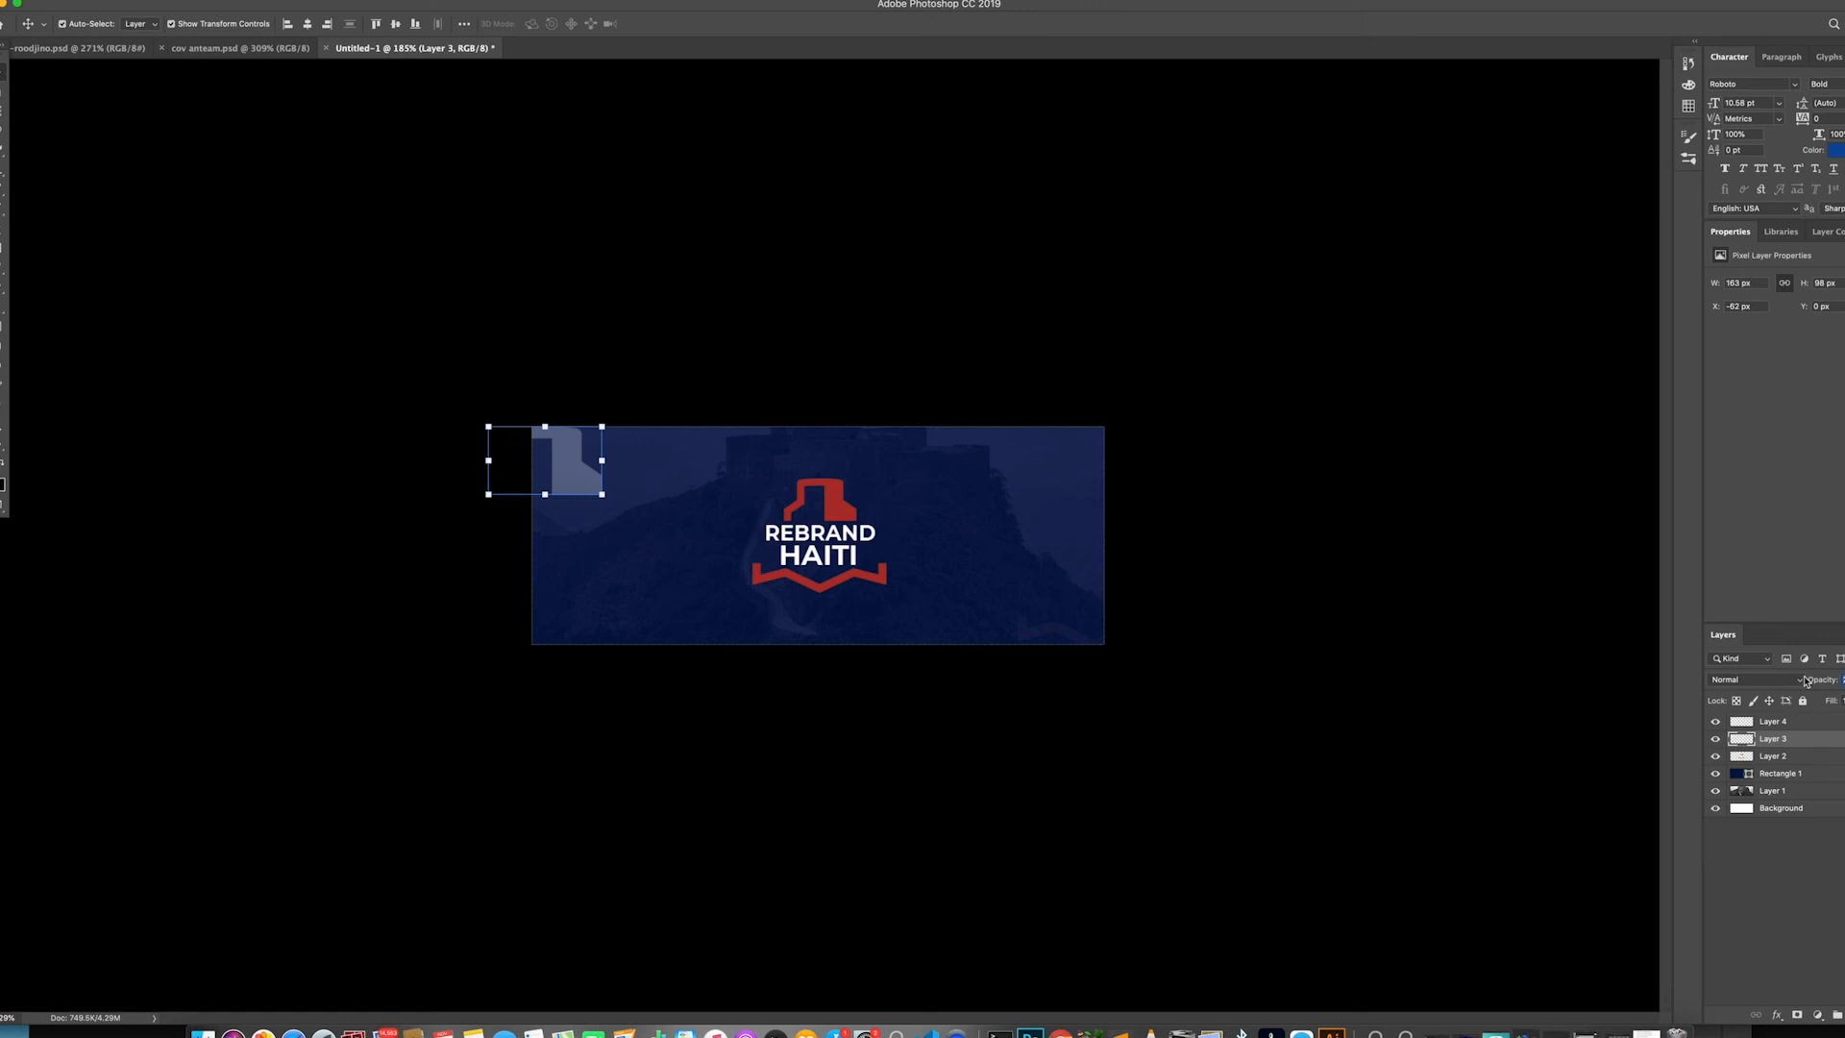
left_click(660, 811)
left_click_drag(579, 490, 605, 490)
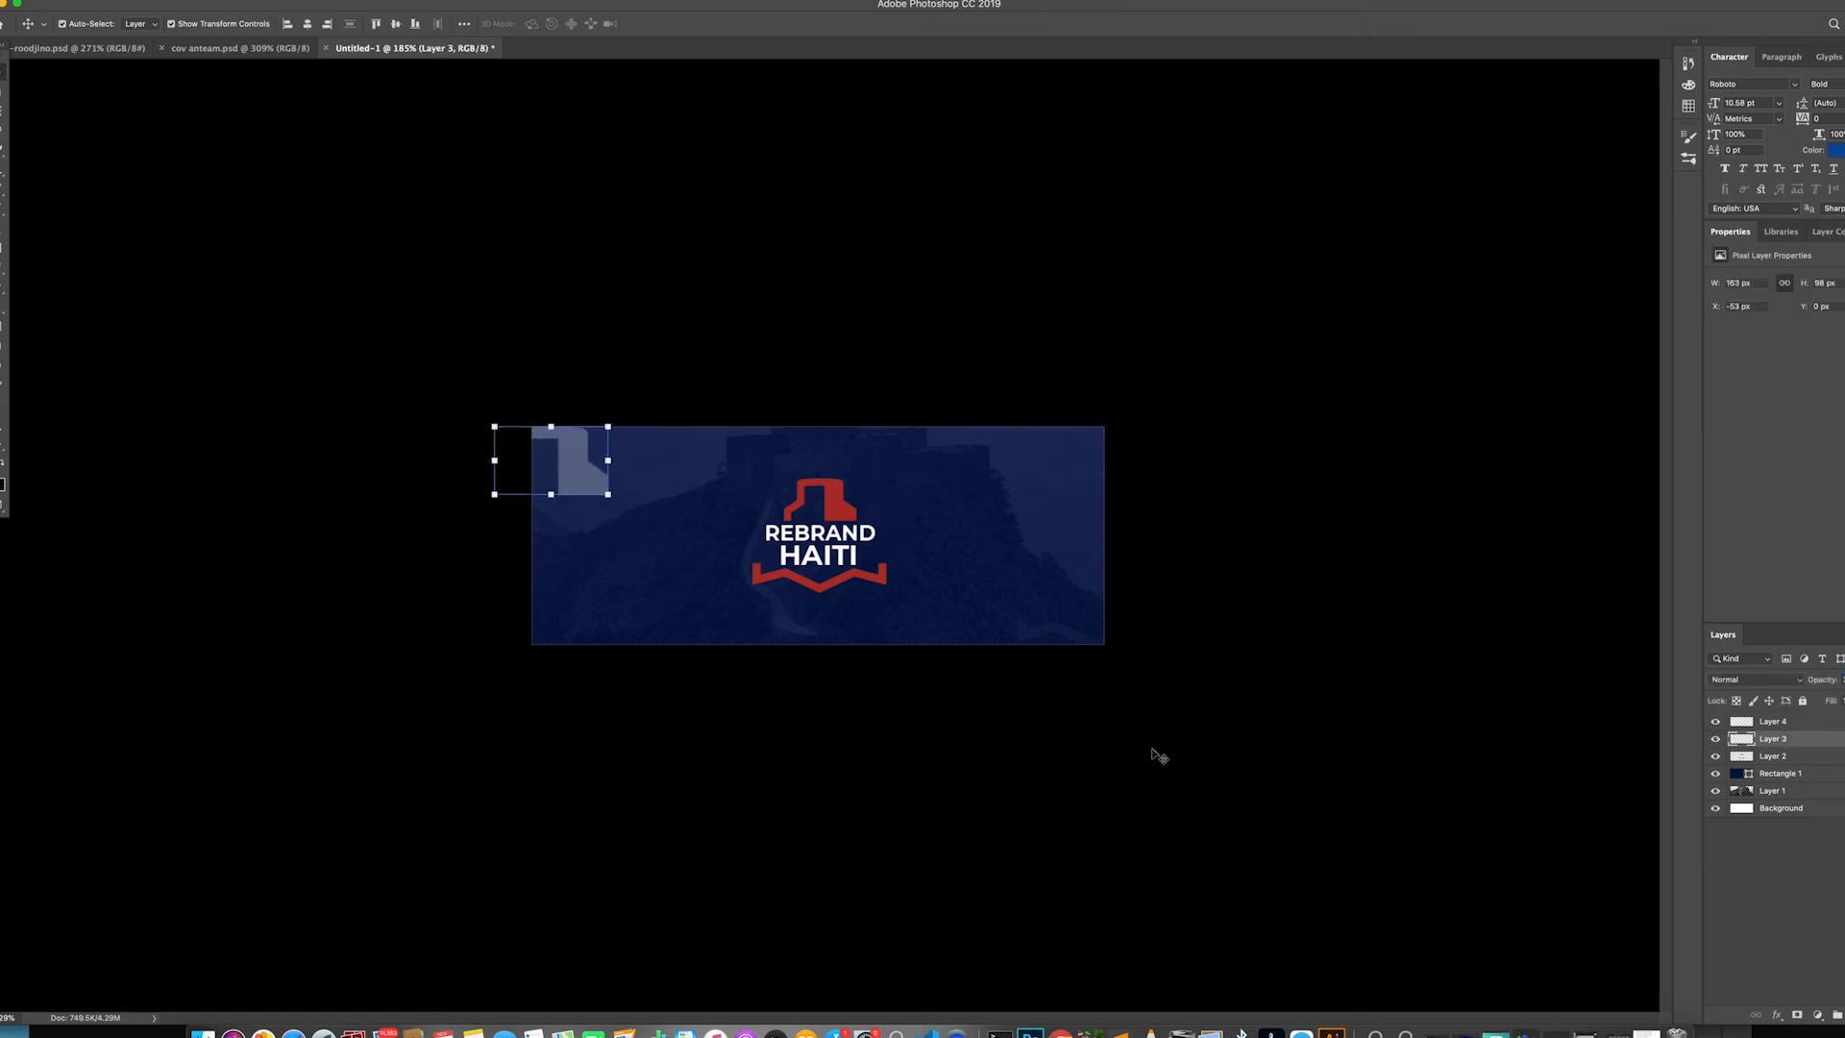
Move the zigzag shape up and left to sit on the cover's bottom edge, and raise its opacity to a translucent white
left_click_drag(1091, 646, 1068, 634)
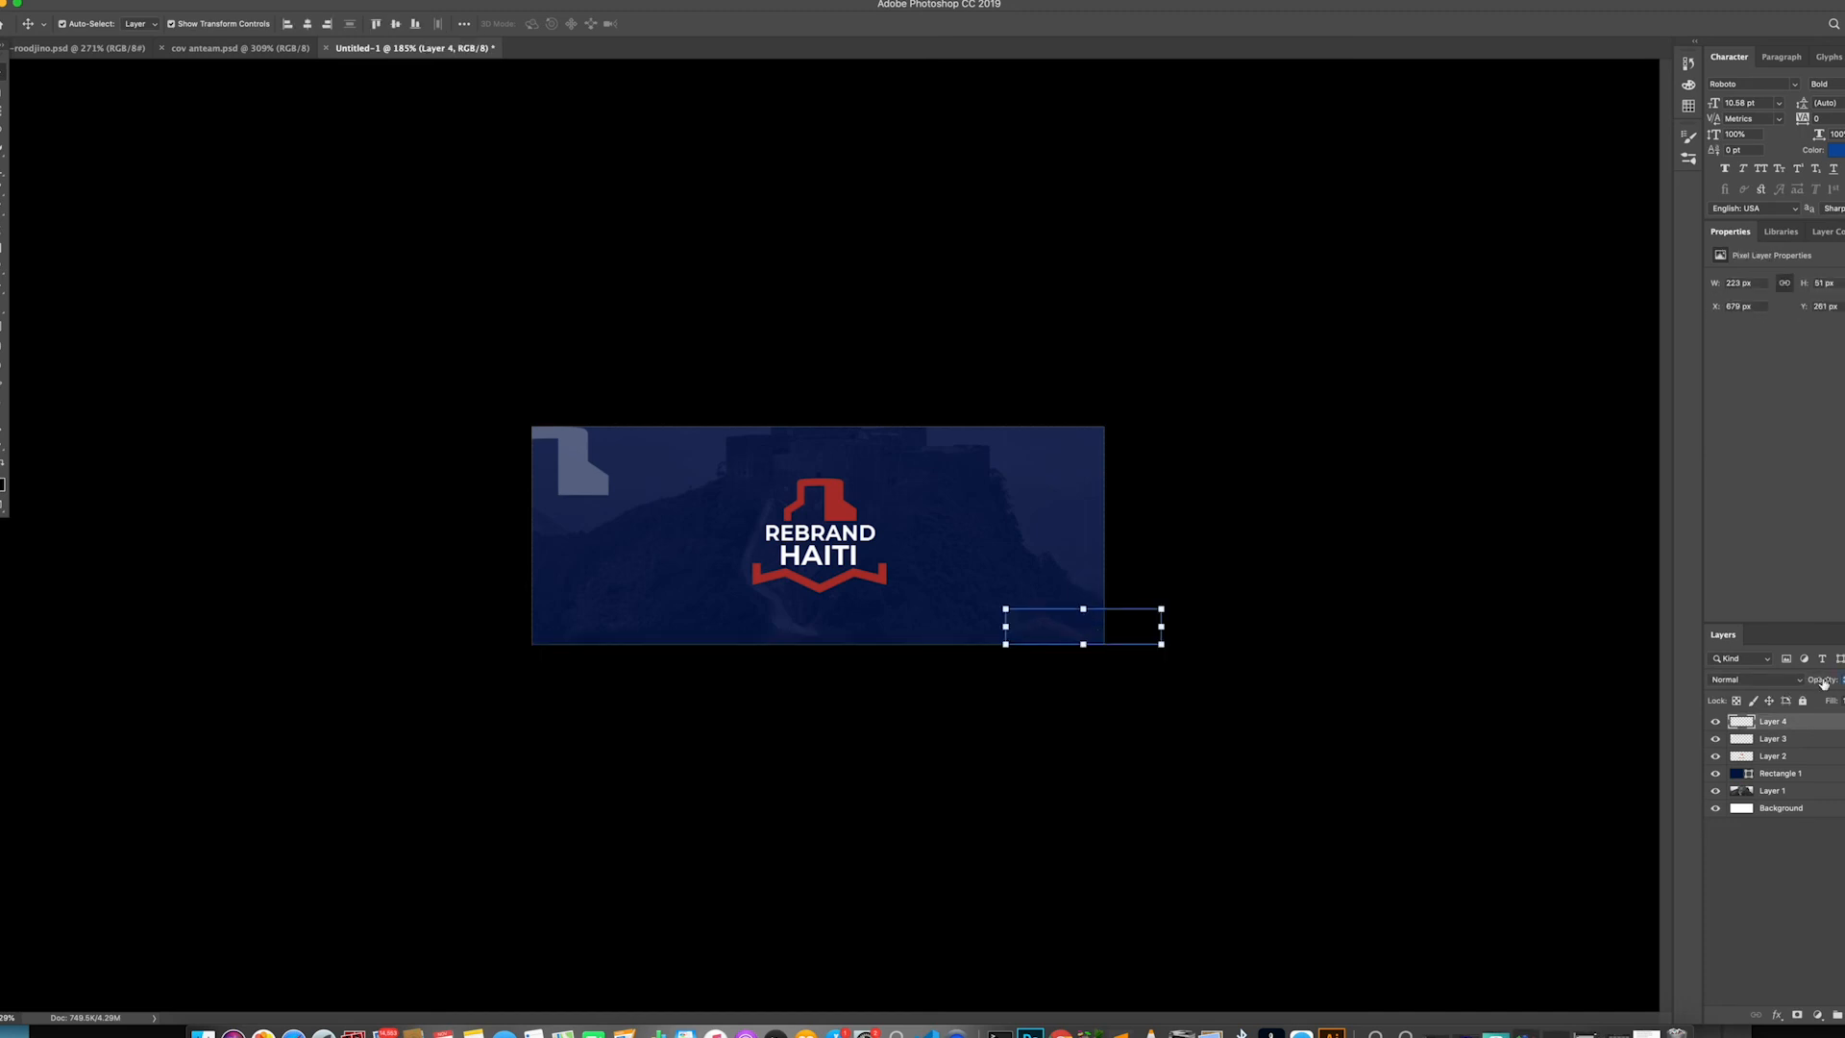
left_click_drag(1824, 682, 1844, 682)
left_click(1145, 846)
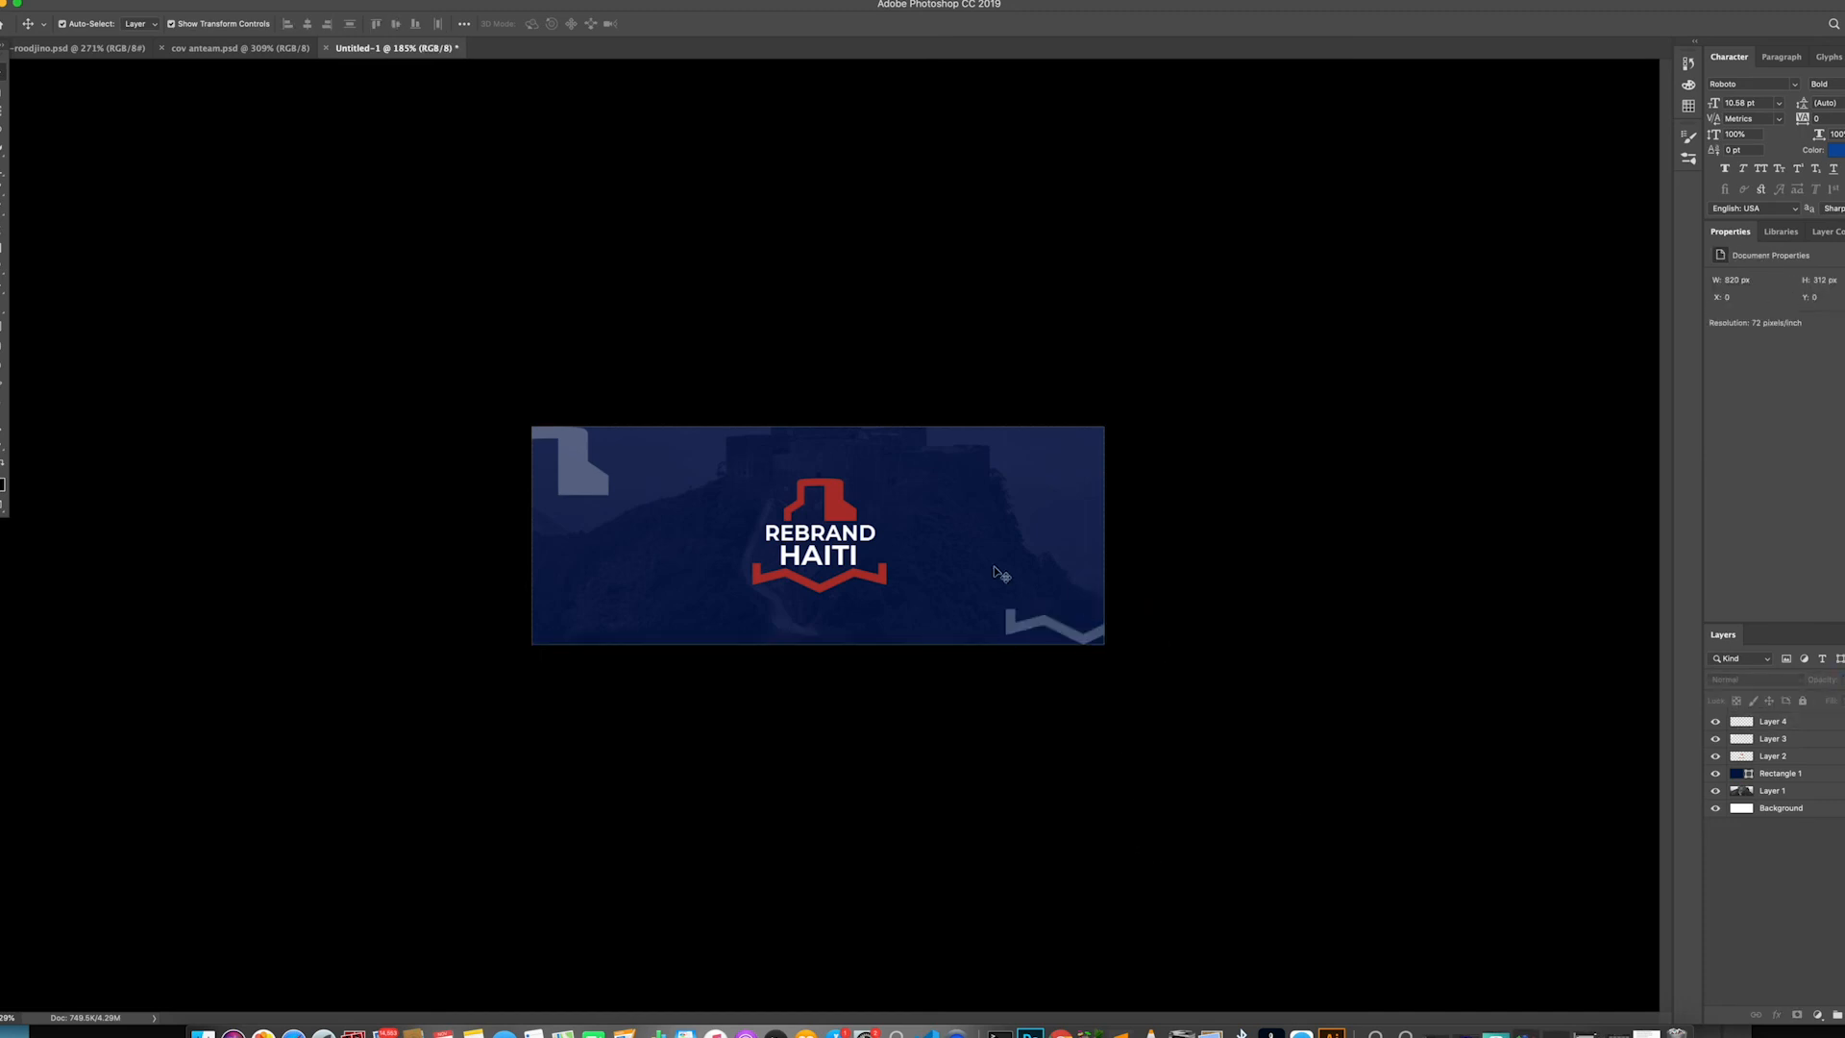
left_click_drag(1084, 642, 1090, 645)
left_click(966, 740)
Shrink the central logo to about 171 x 146 px and centre it horizontally, slightly above the middle of the cover
left_click_drag(829, 588, 829, 570)
left_click_drag(887, 462, 868, 570)
left_click(908, 815)
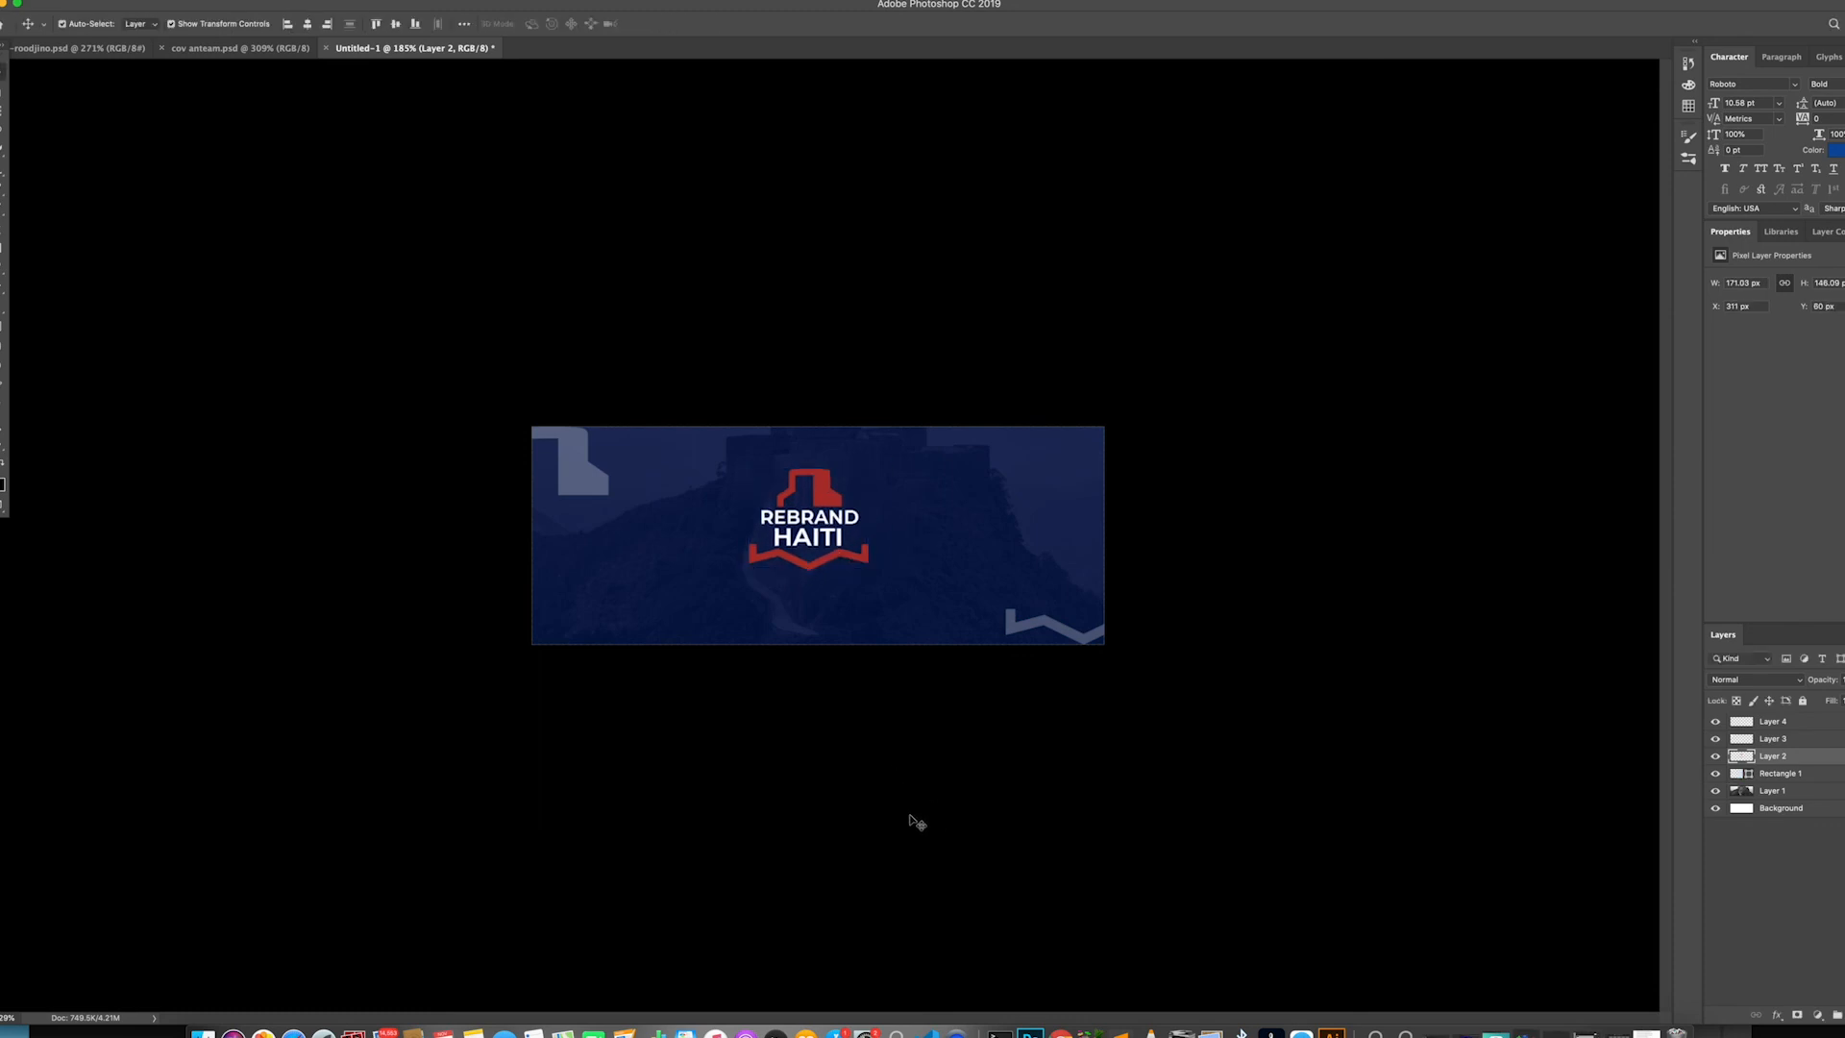
left_click_drag(807, 565, 817, 565)
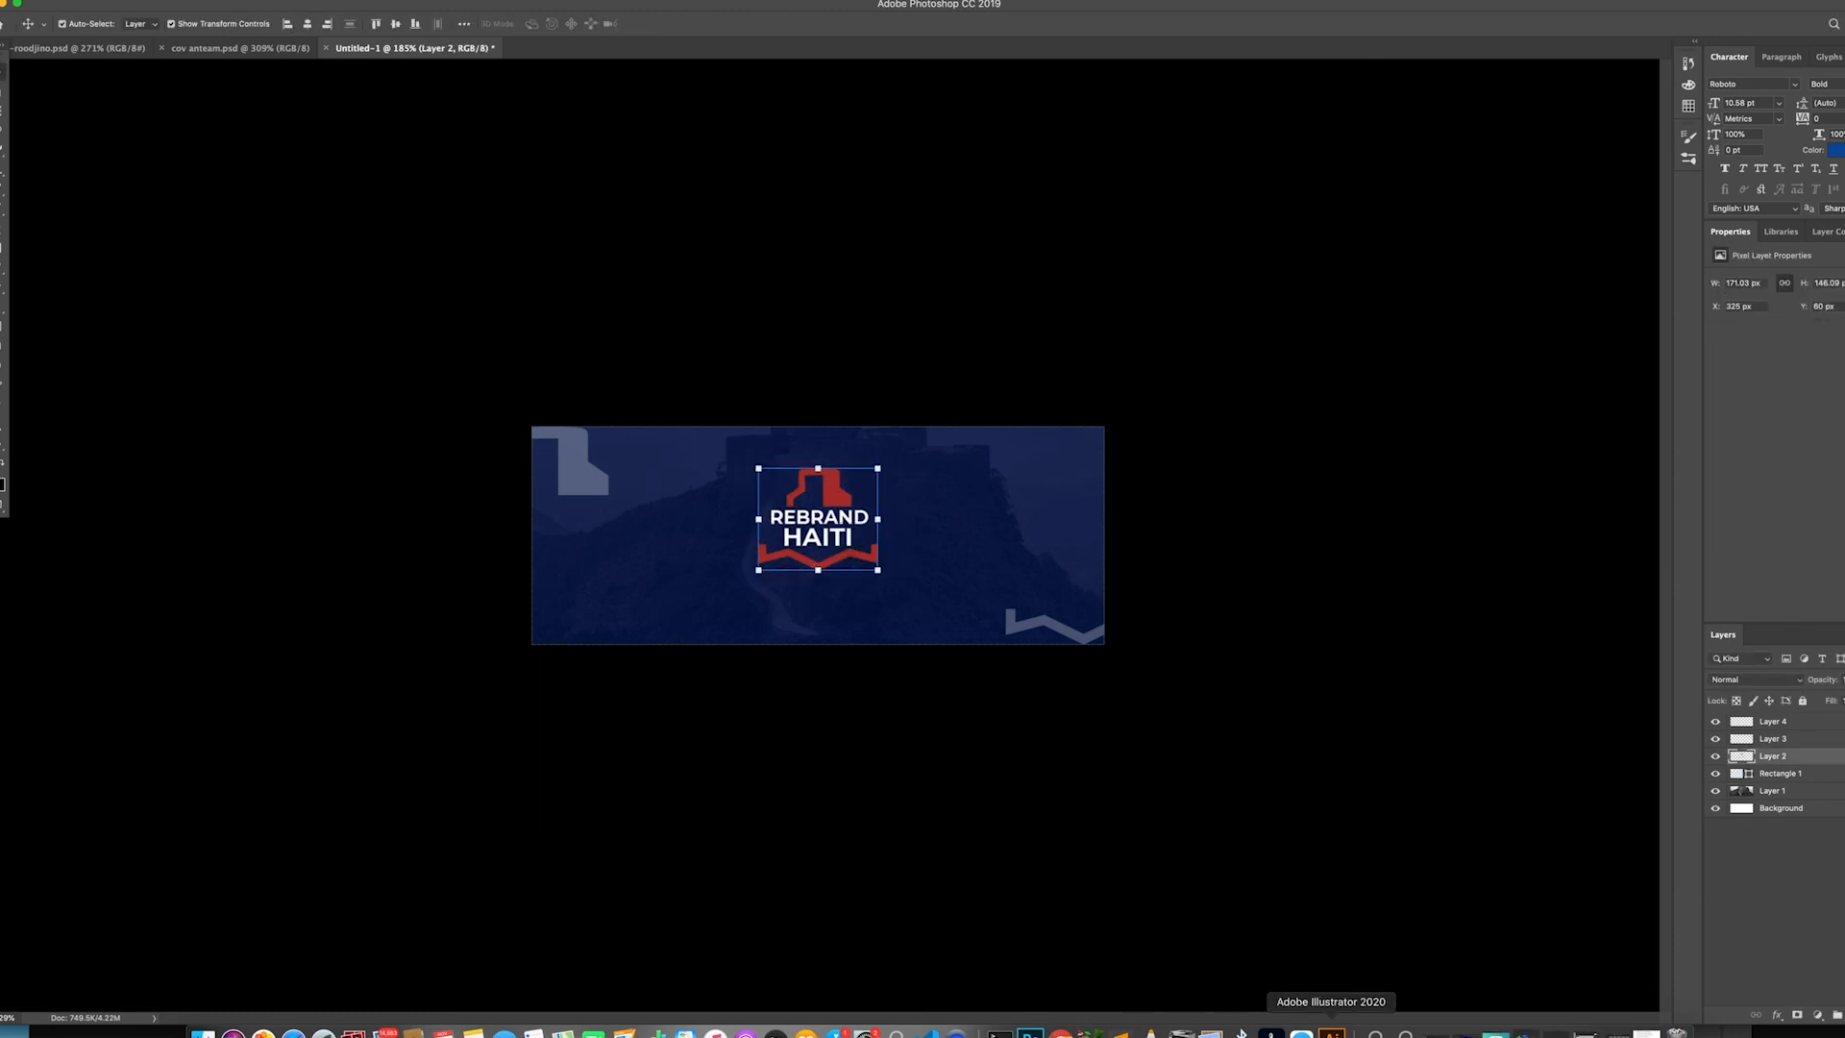
Switch to Illustrator and copy the tagline "les livrables du projet sont disponibles le website" from the business card in card3.ai
left_click(1332, 1033)
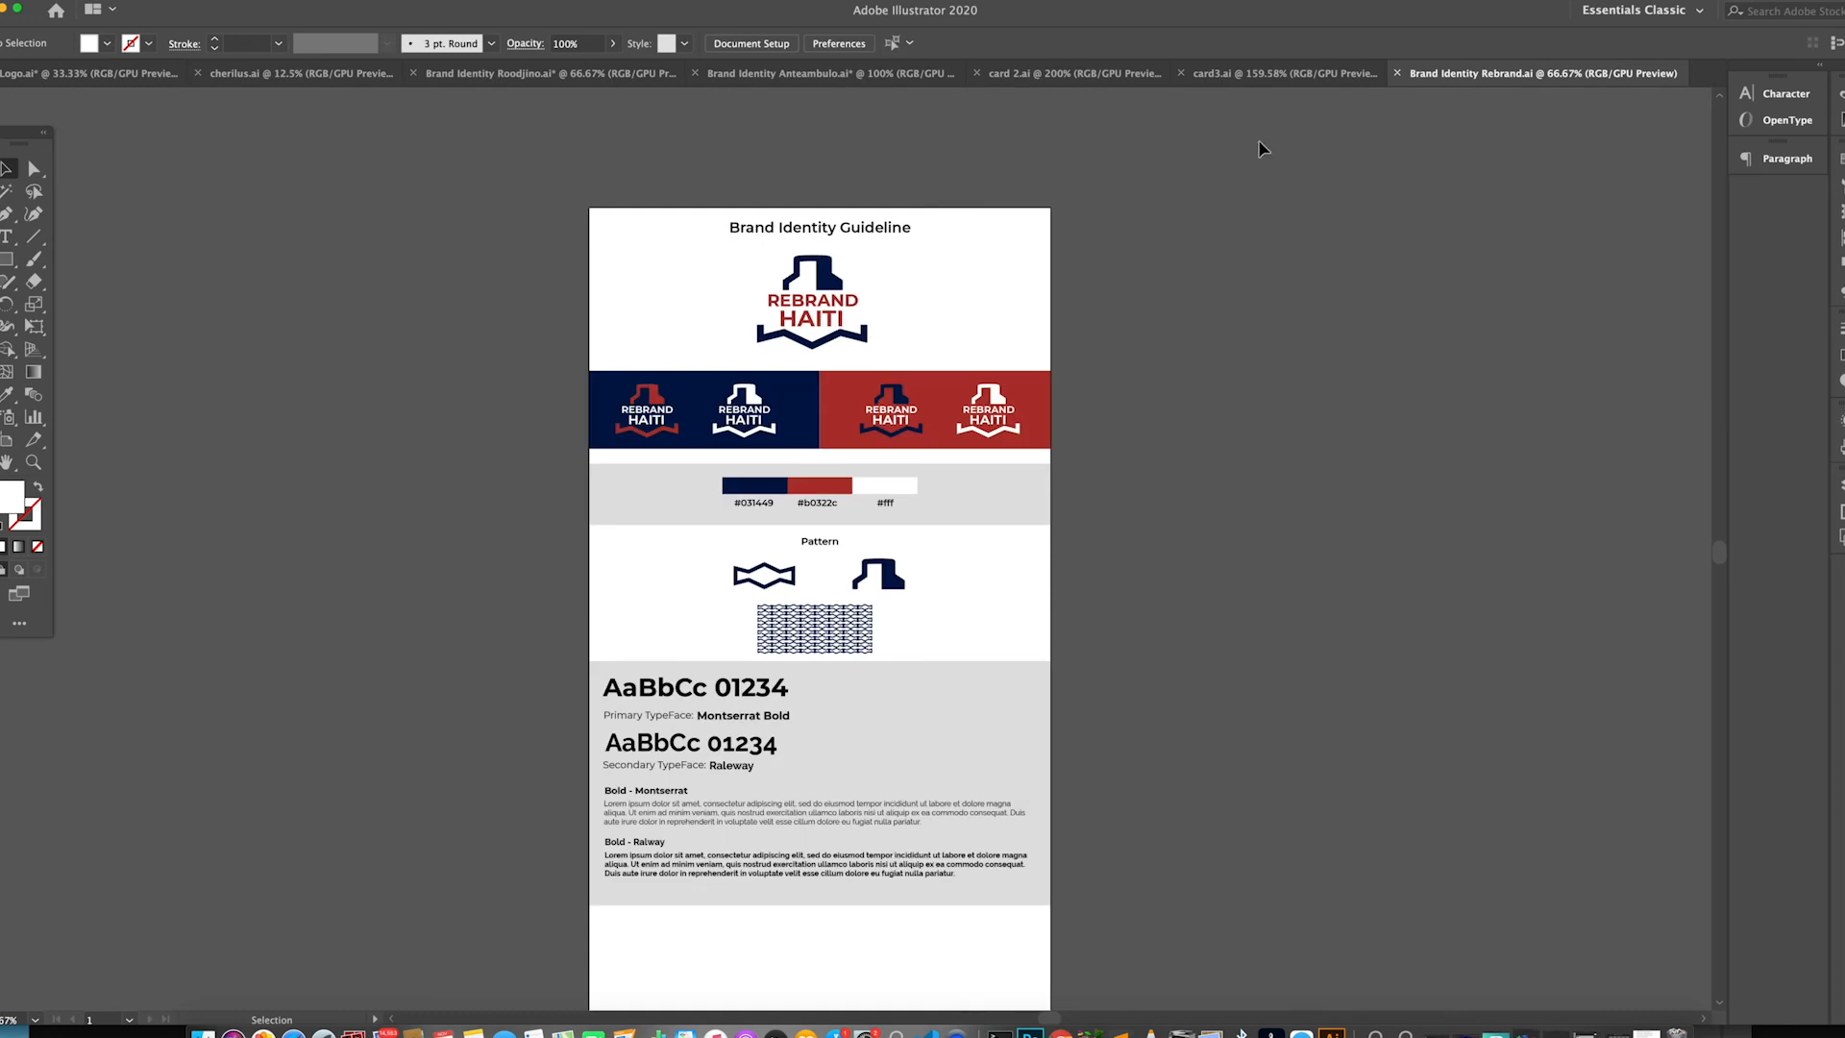
left_click(1268, 74)
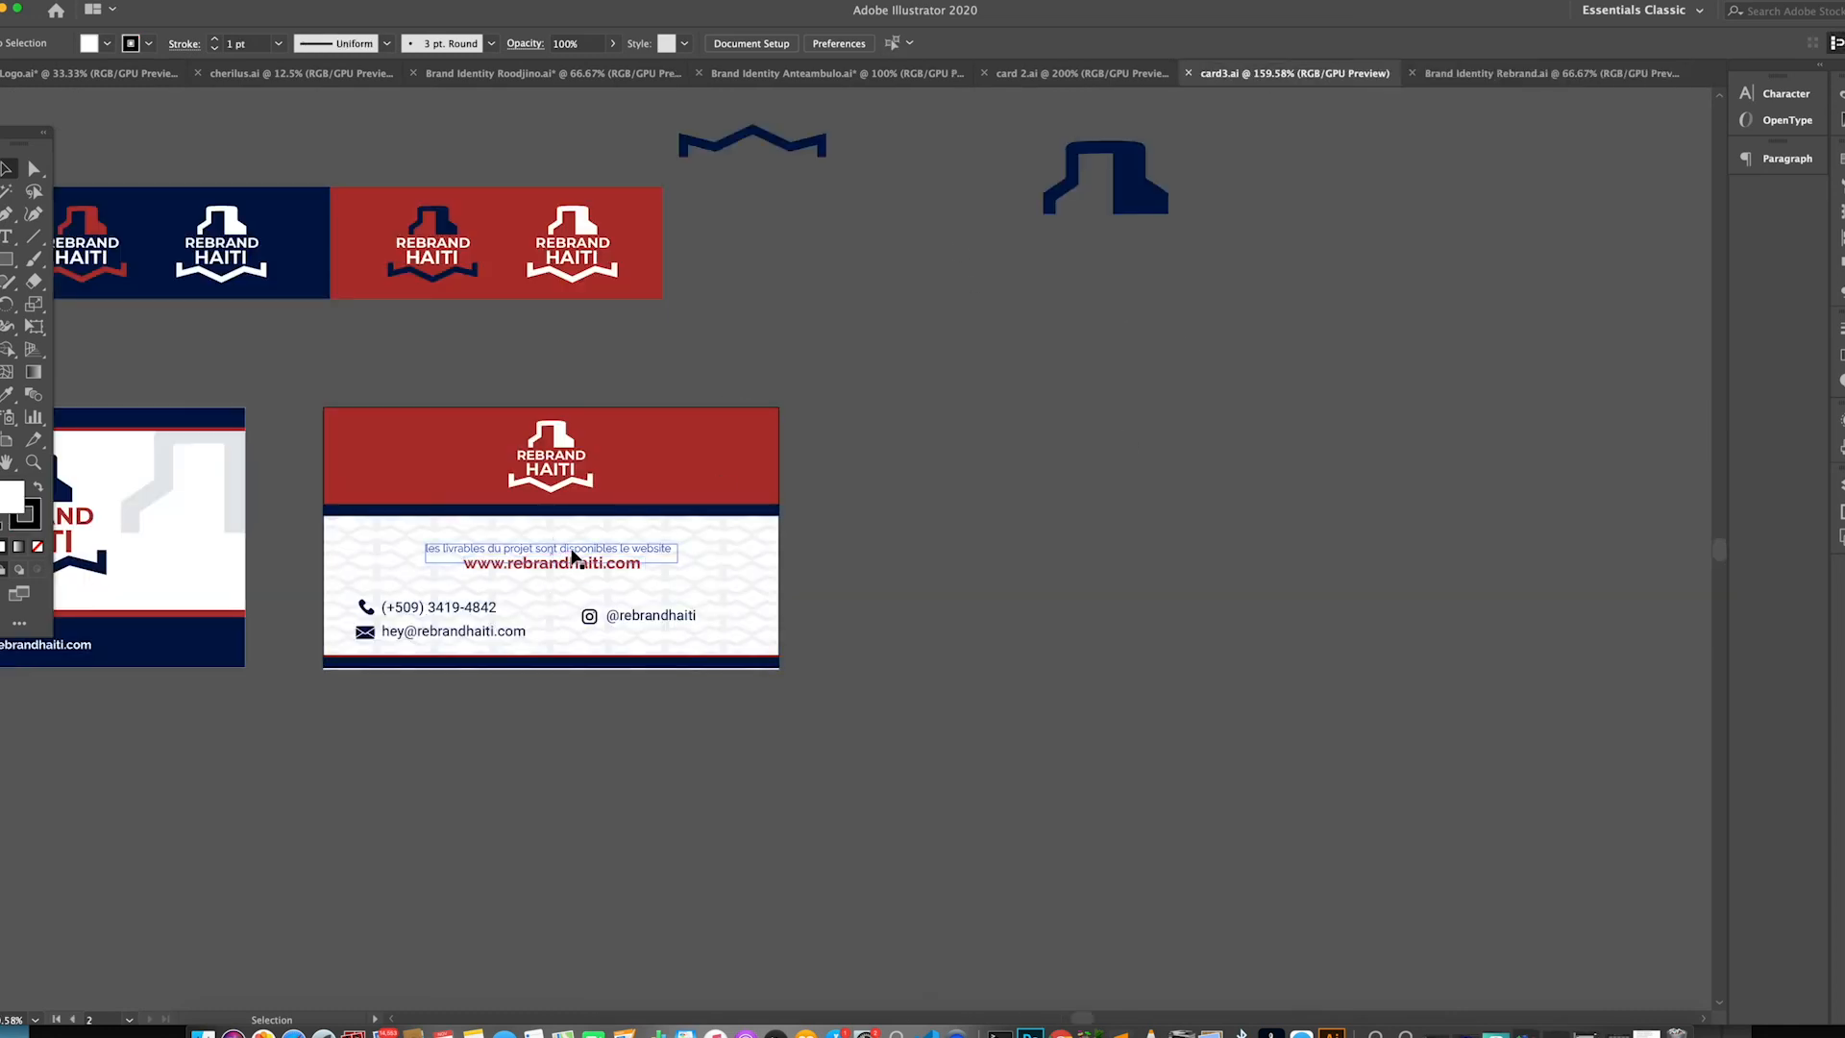
double_click(582, 555)
triple_click(582, 556)
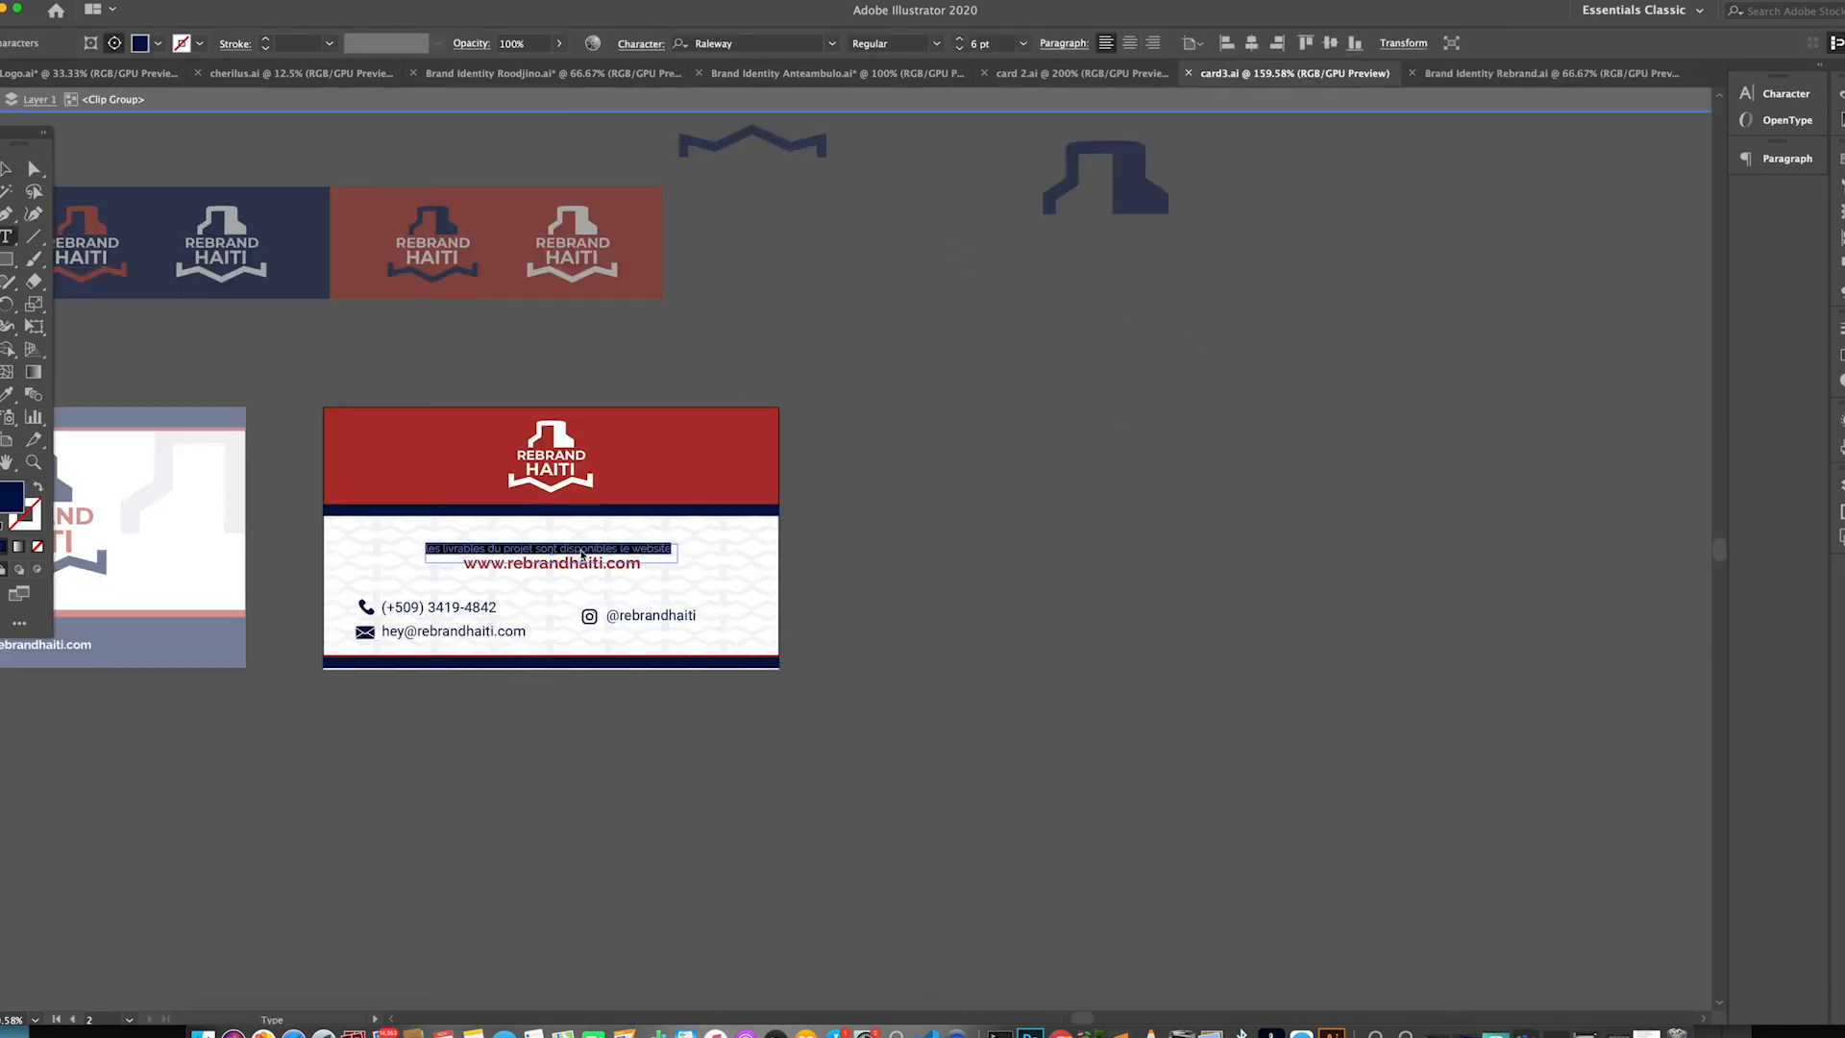
left_click(8, 166)
double_click(1161, 595)
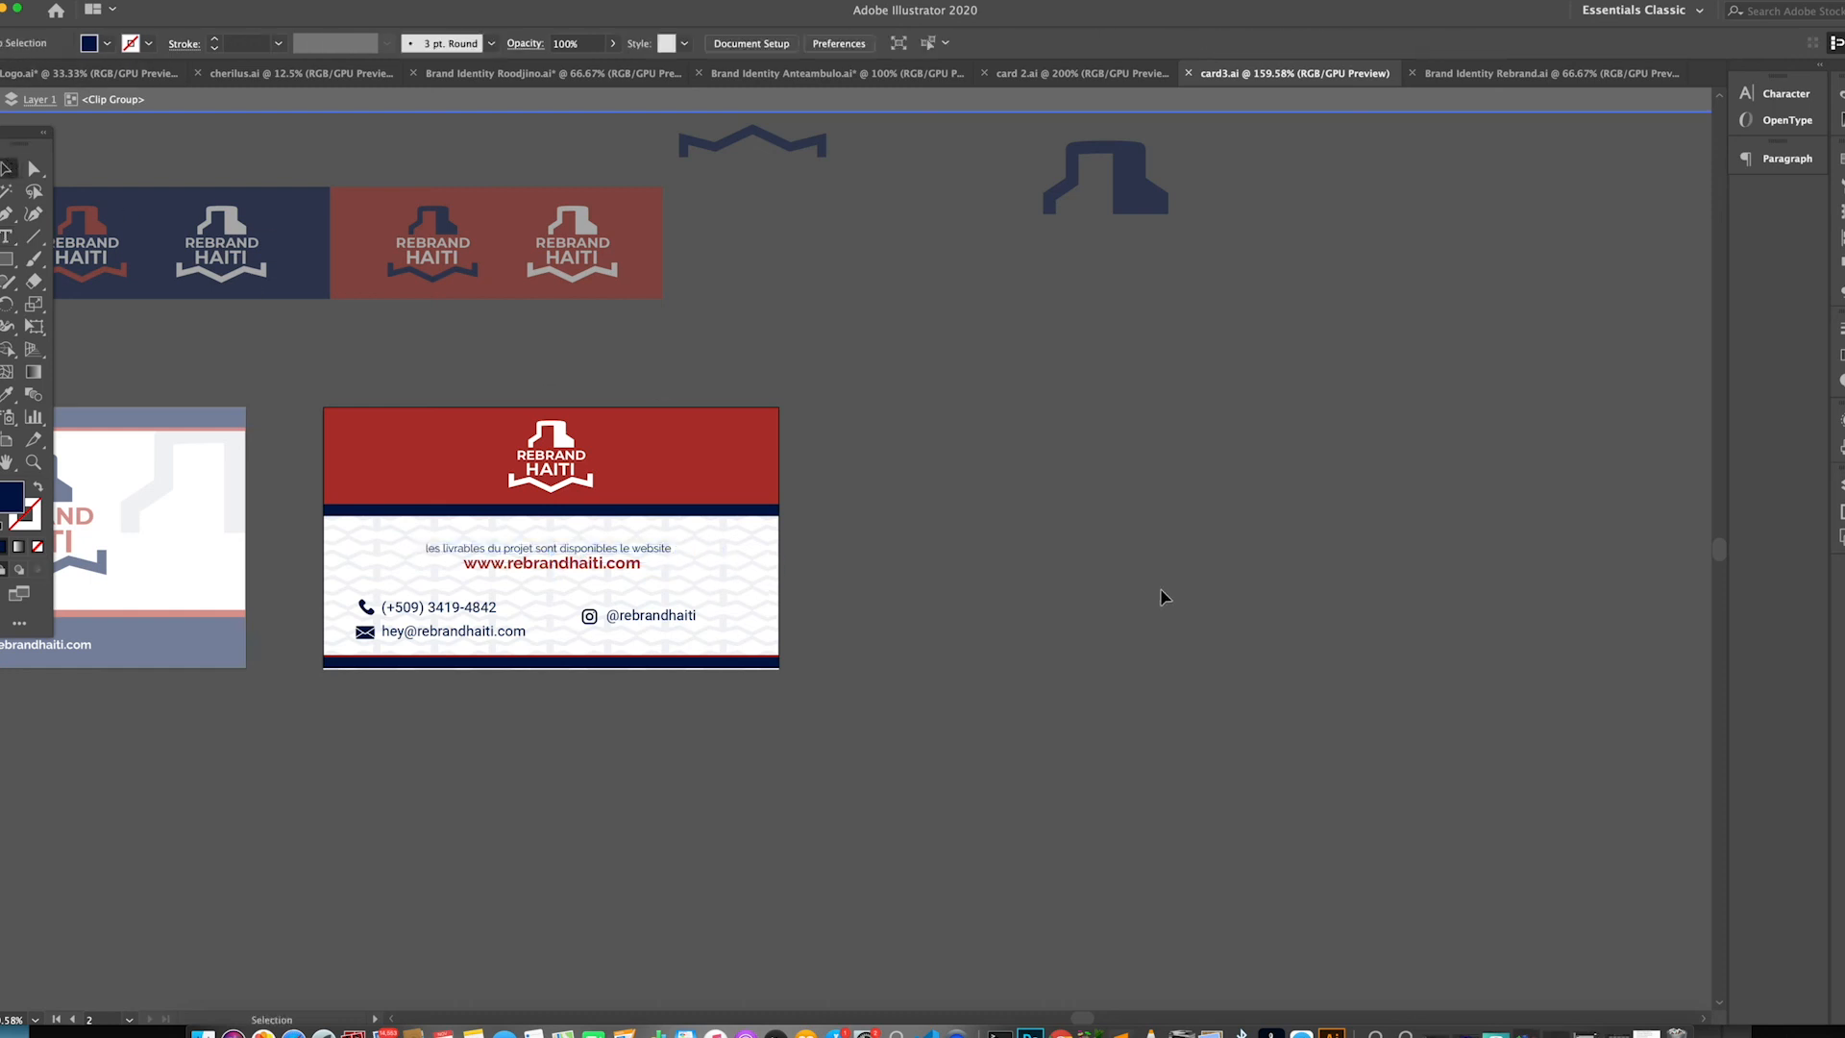
left_click(646, 551)
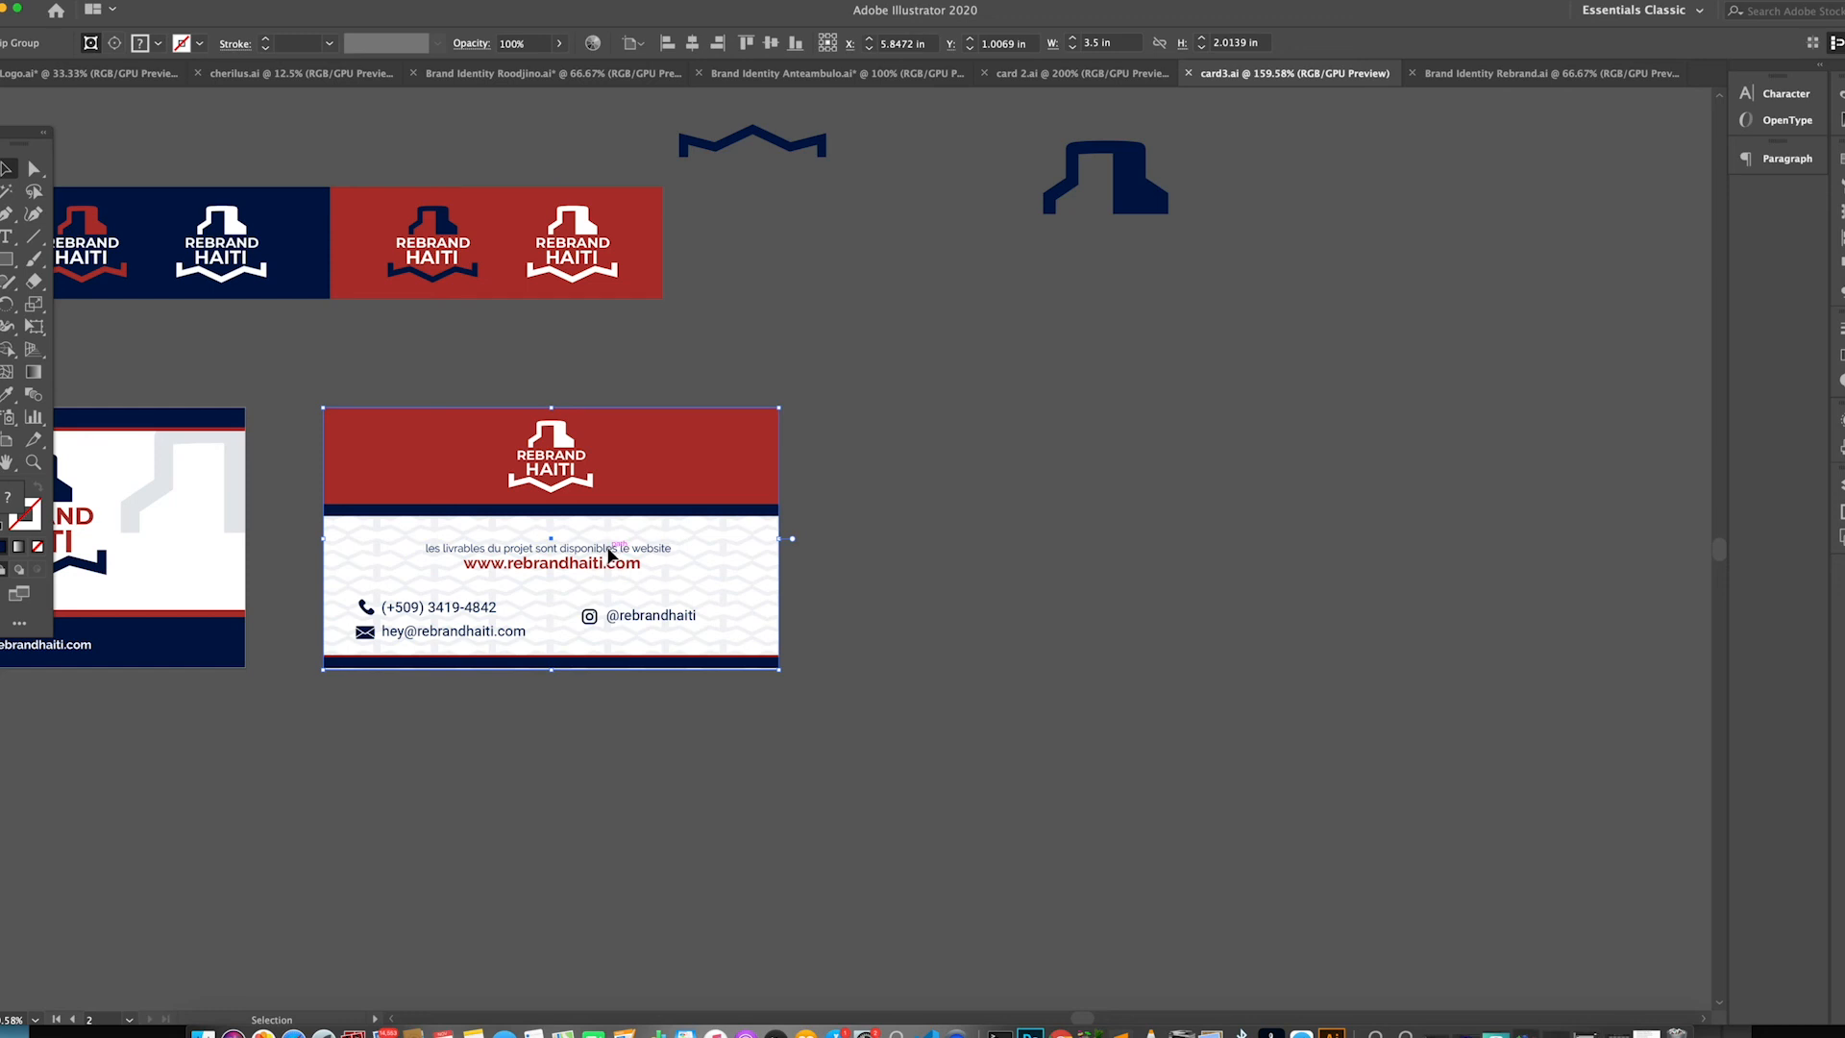
double_click(608, 555)
double_click(607, 555)
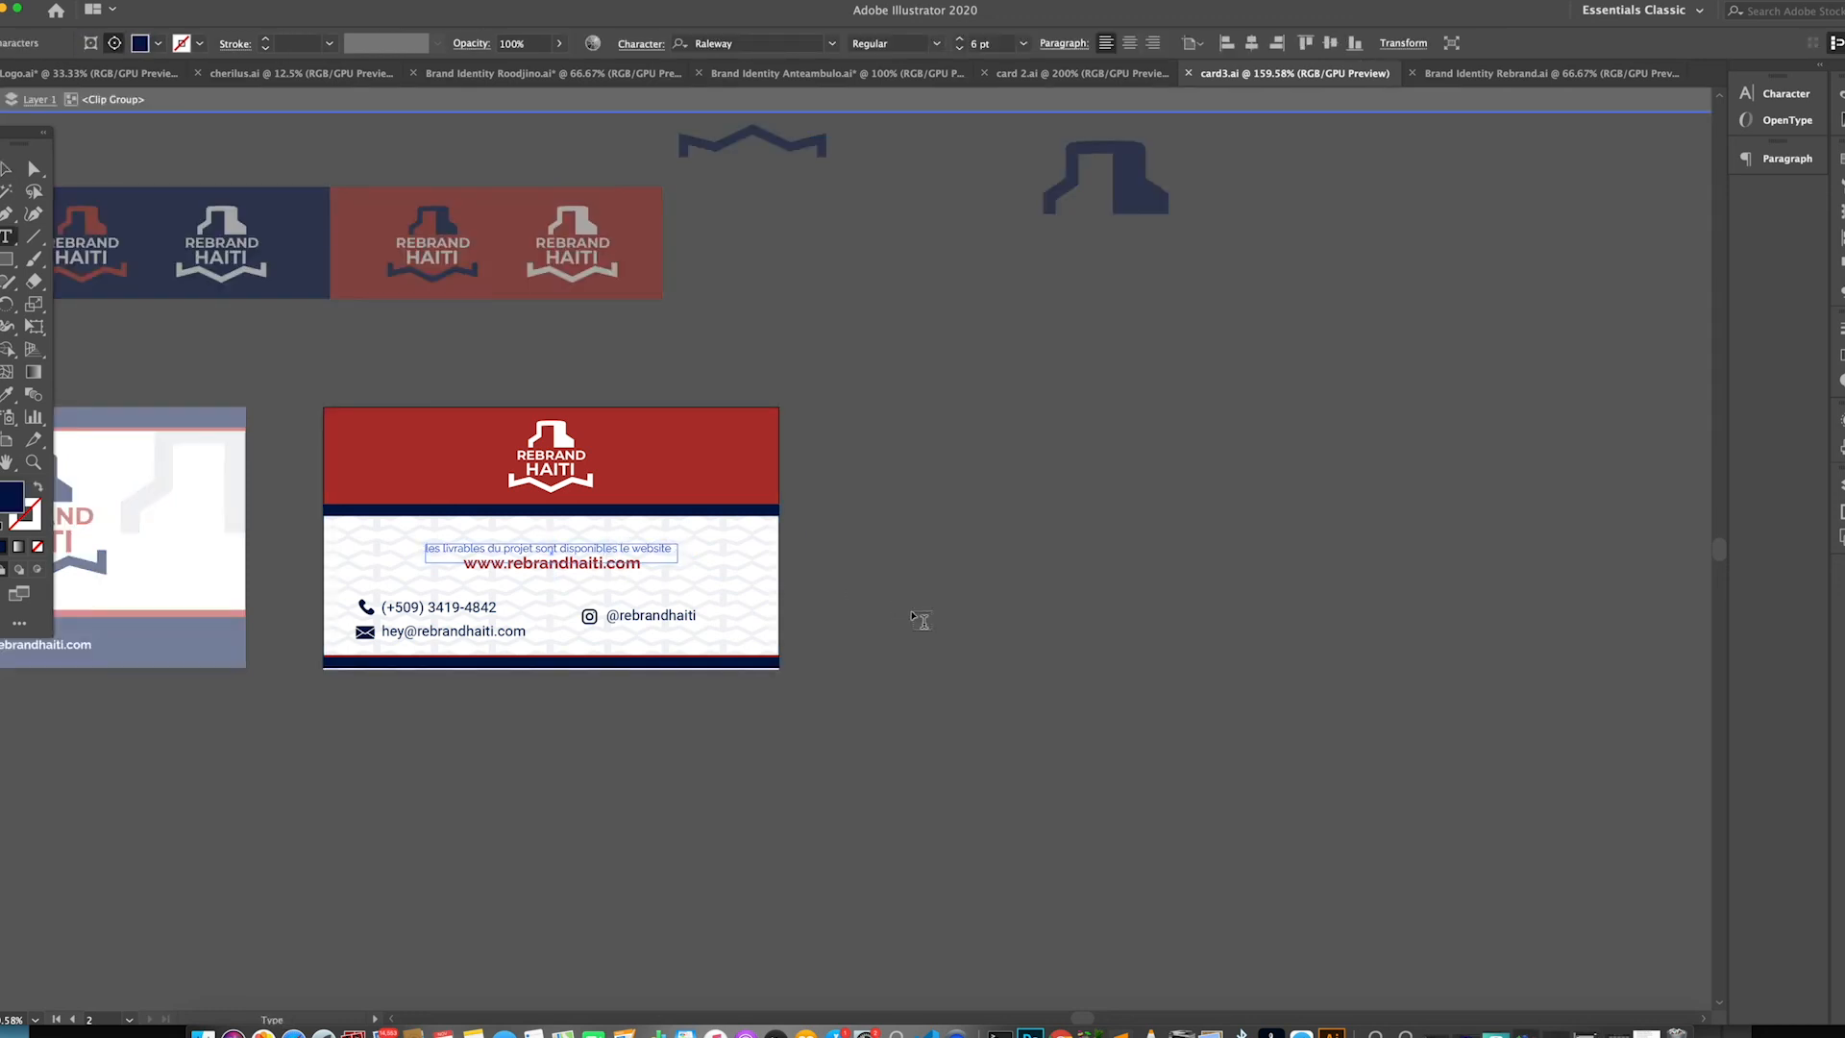
left_click(6, 170)
double_click(1179, 709)
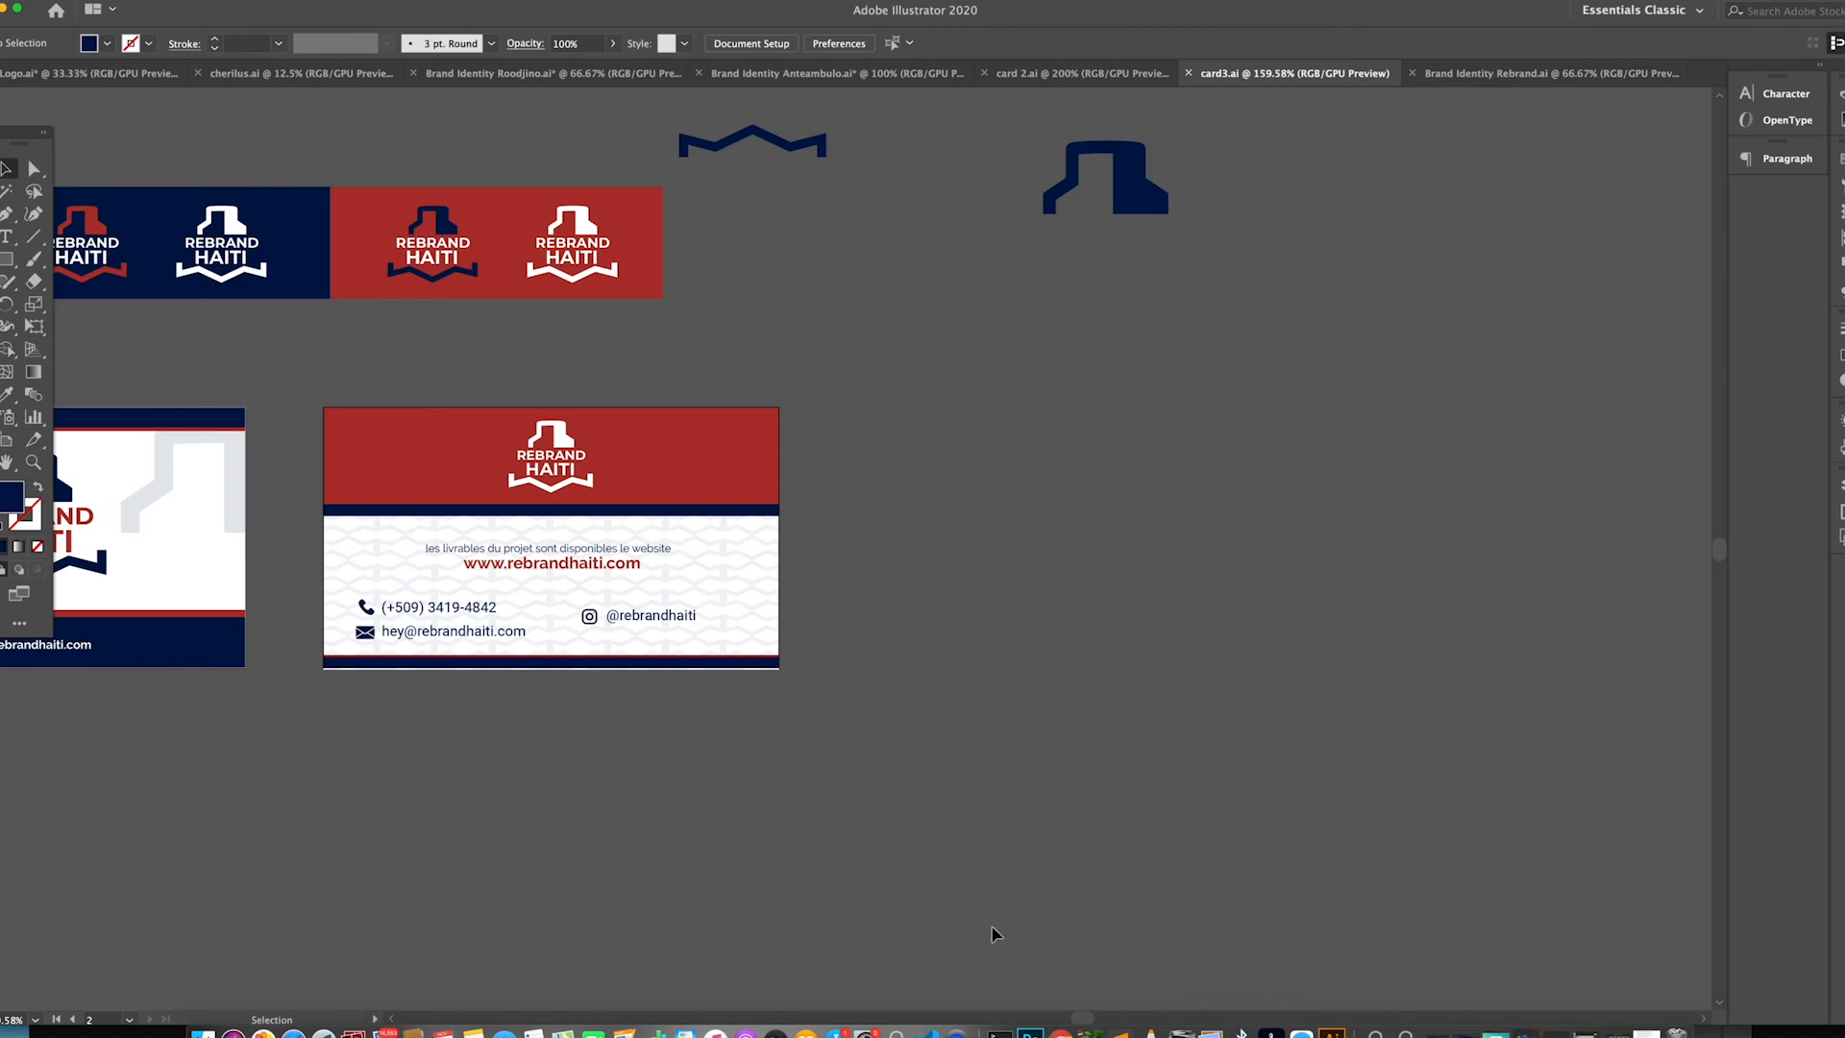
Switch to Photoshop, nudge the central logo slightly upward and draw a wide, short text box just beneath it
left_click(1030, 1034)
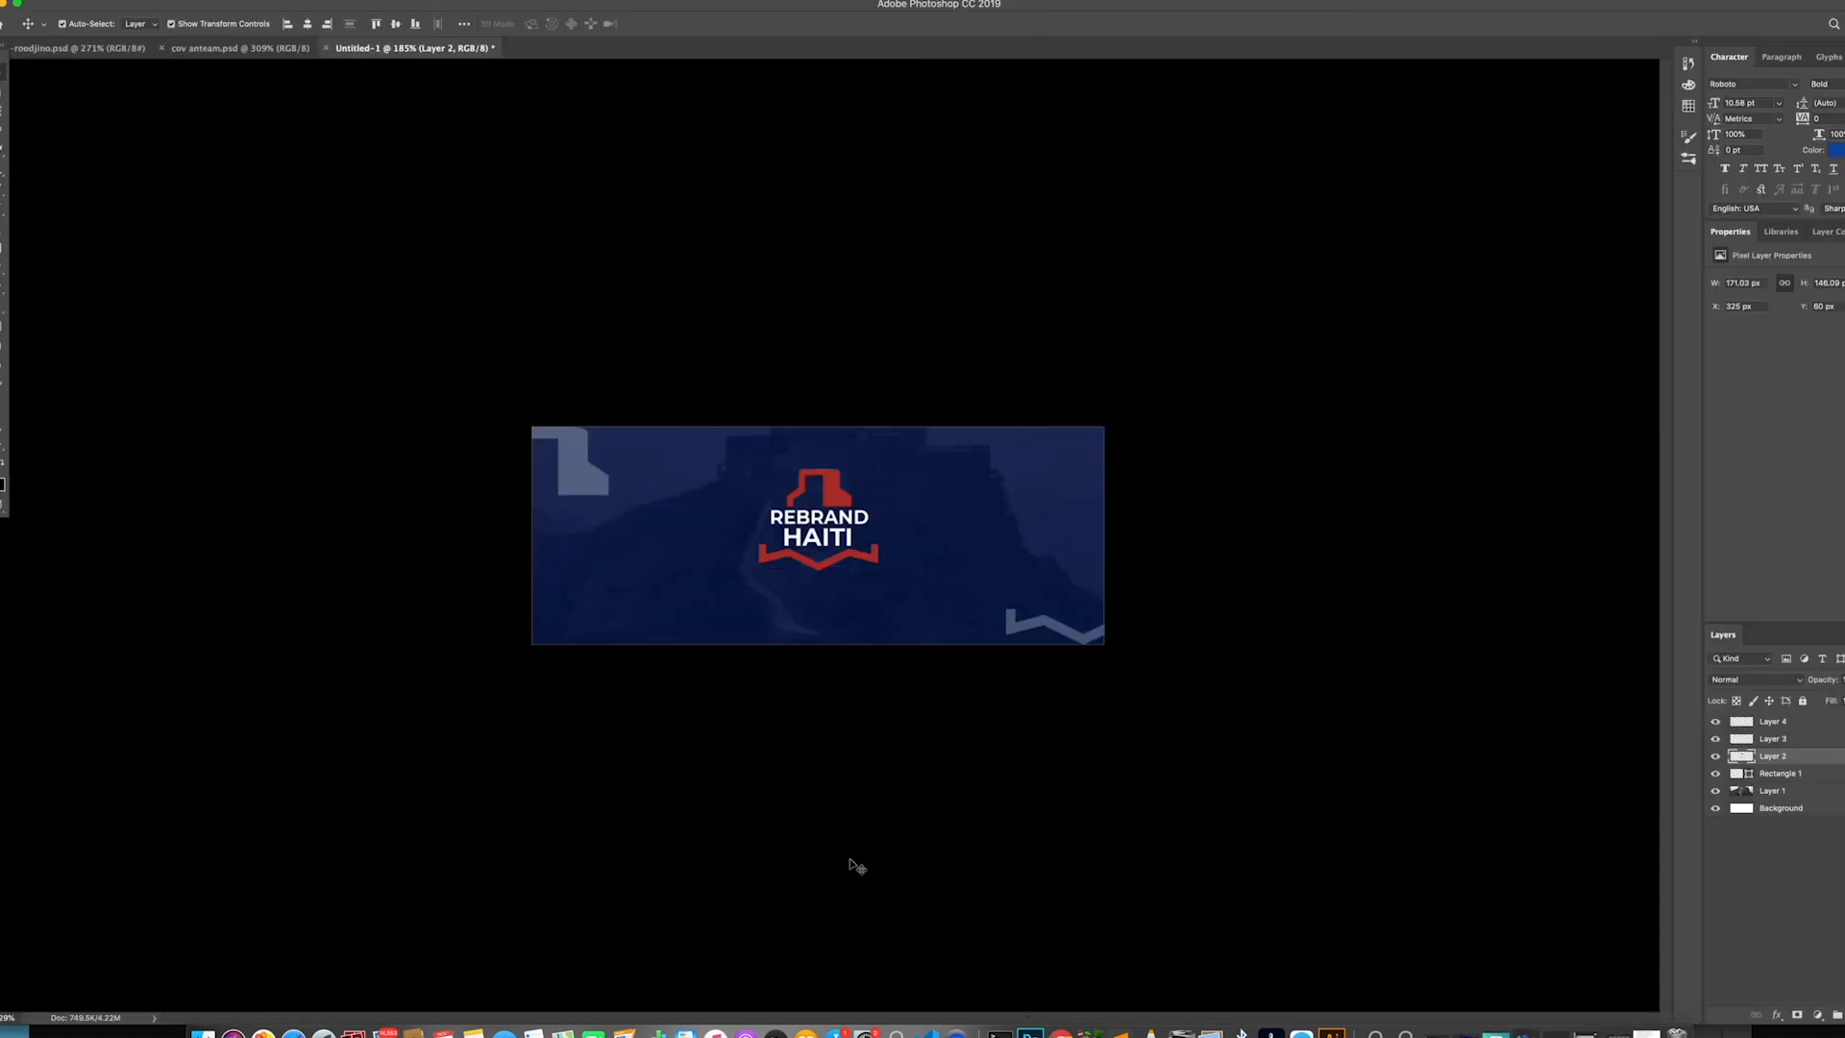
left_click_drag(852, 528, 852, 521)
left_click(86, 313)
key("t")
left_click_drag(671, 576, 948, 595)
key("BackSpace")
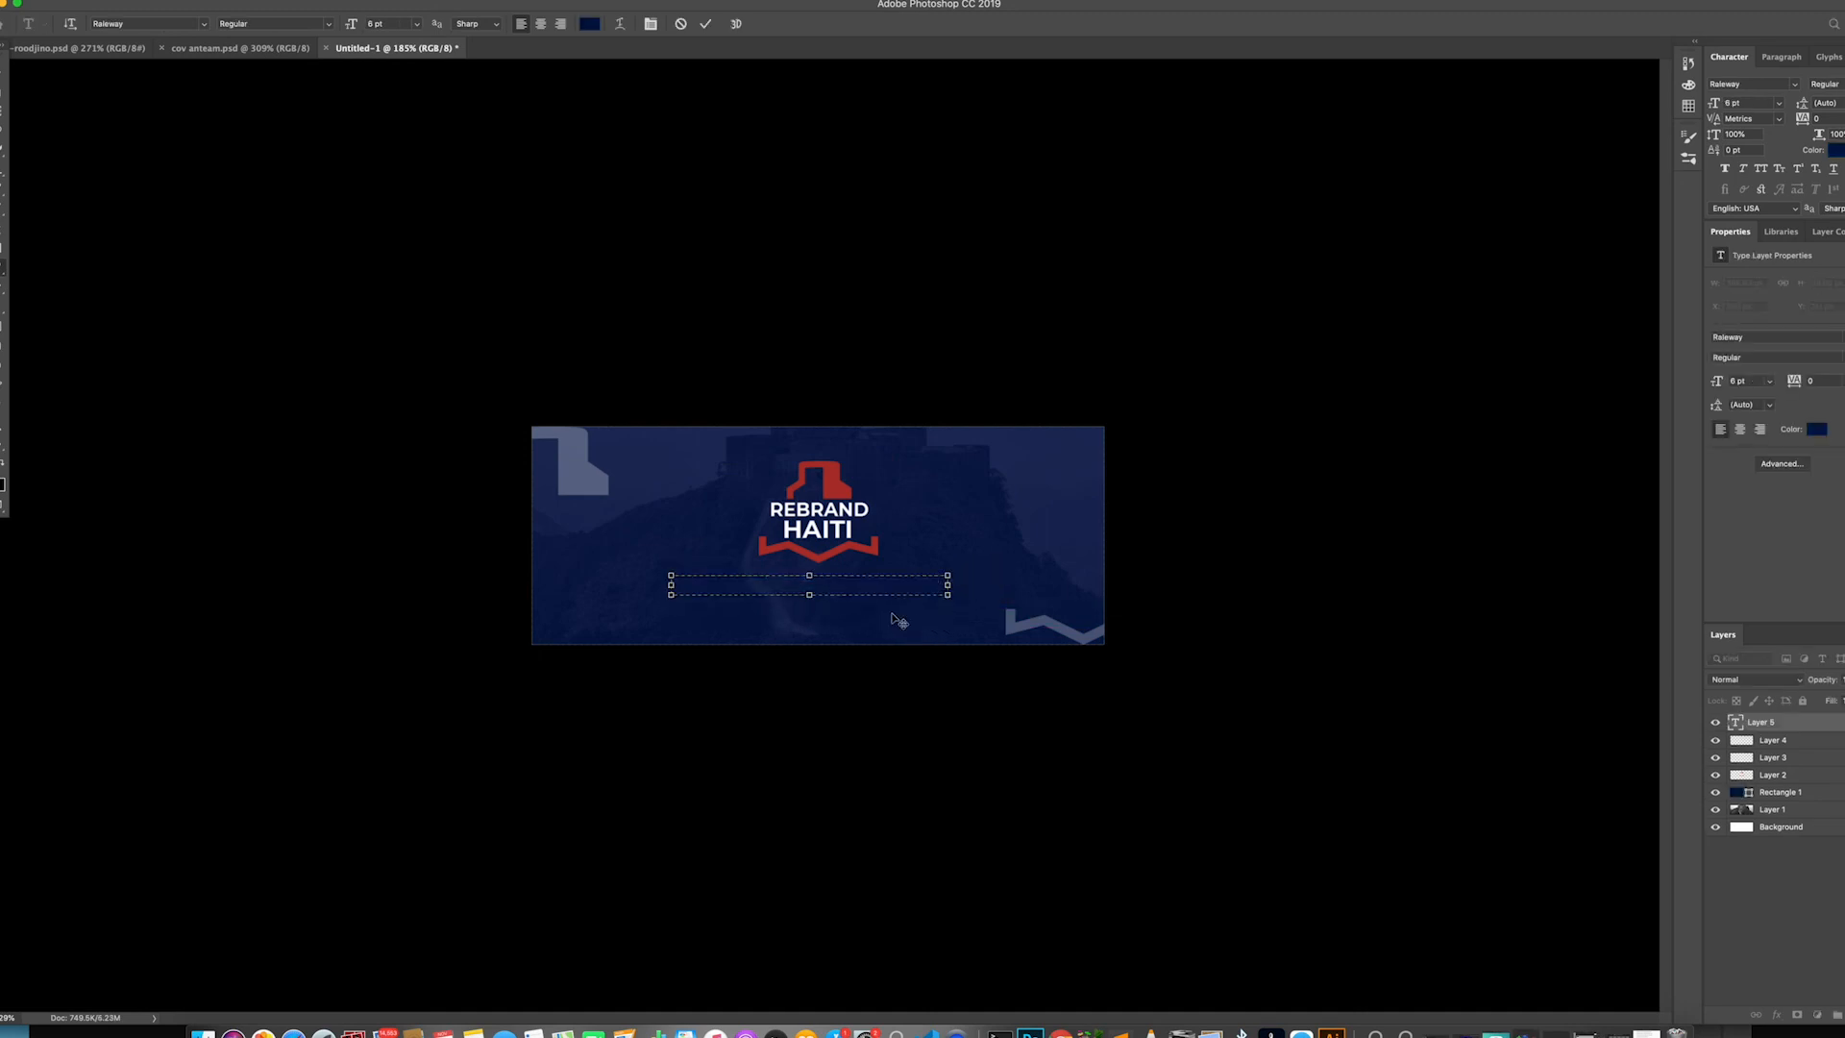
Fill the text box with the copied tagline "les livrables du projet sont disponibles le website" and colour it white (ffffff)
key("super+a")
left_click(1816, 429)
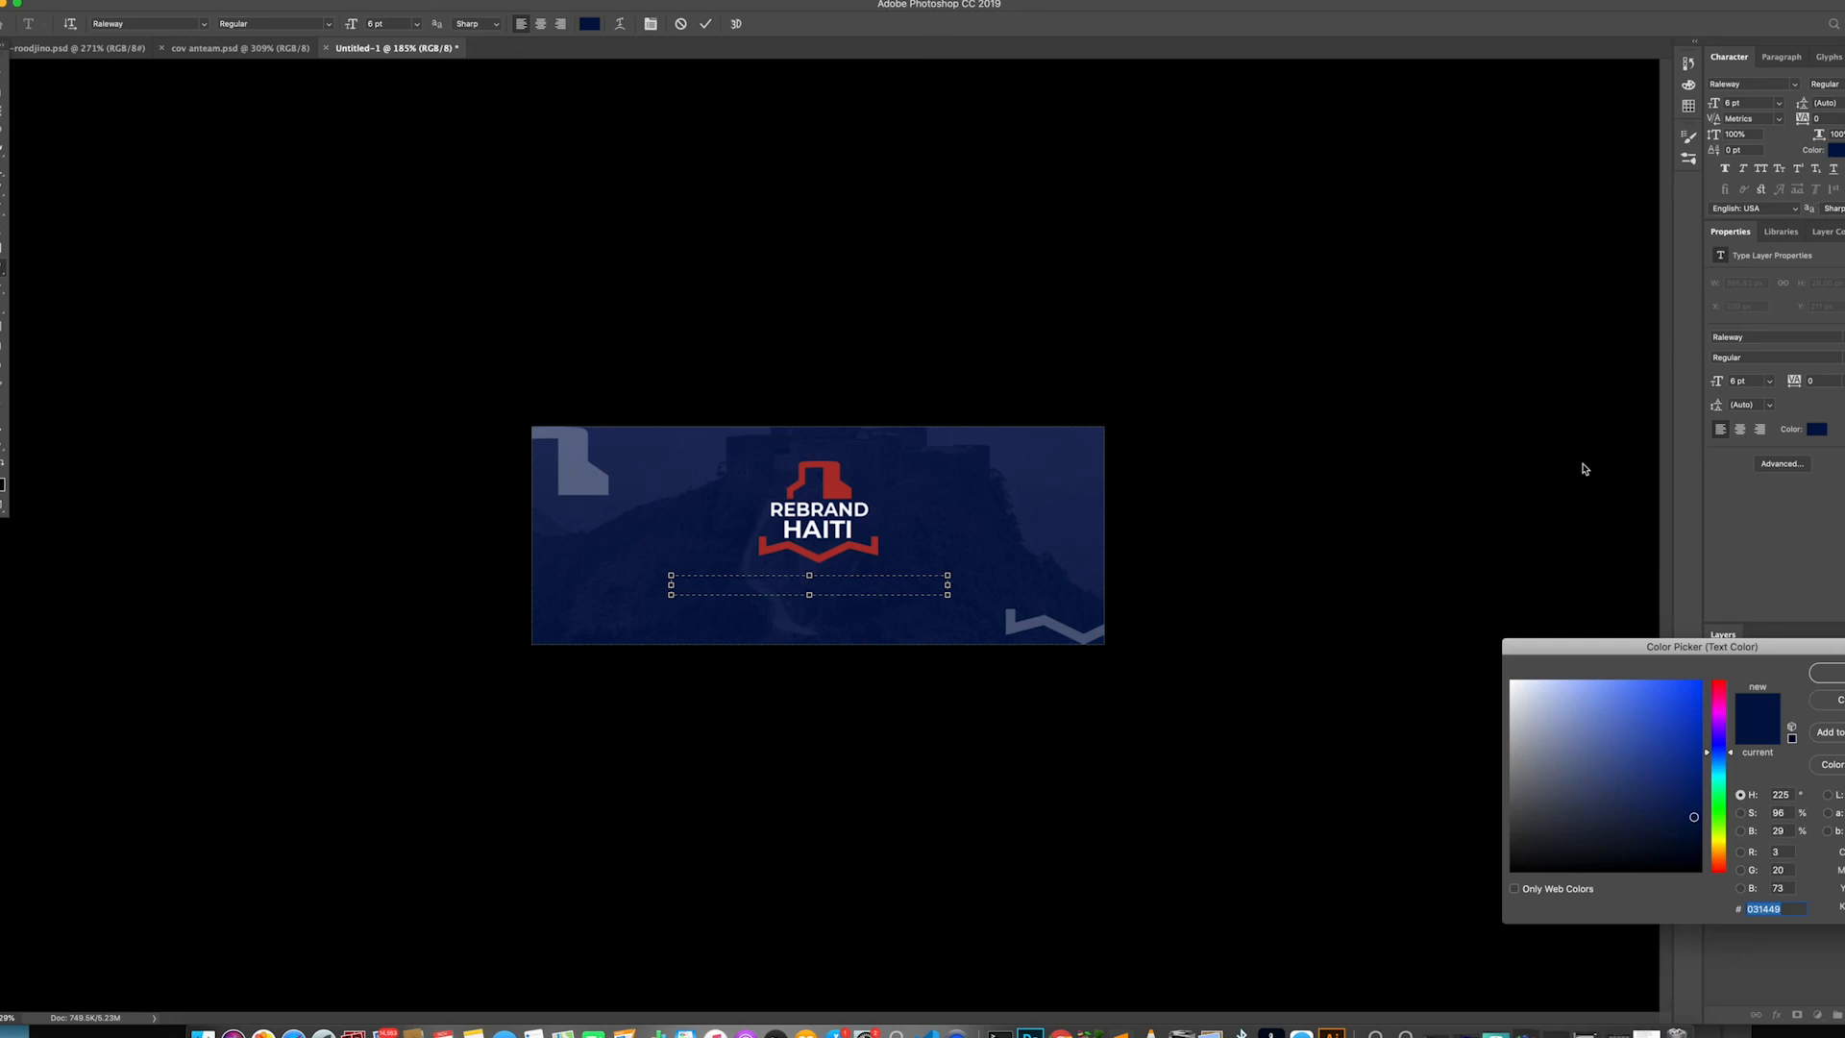
type("ffffff")
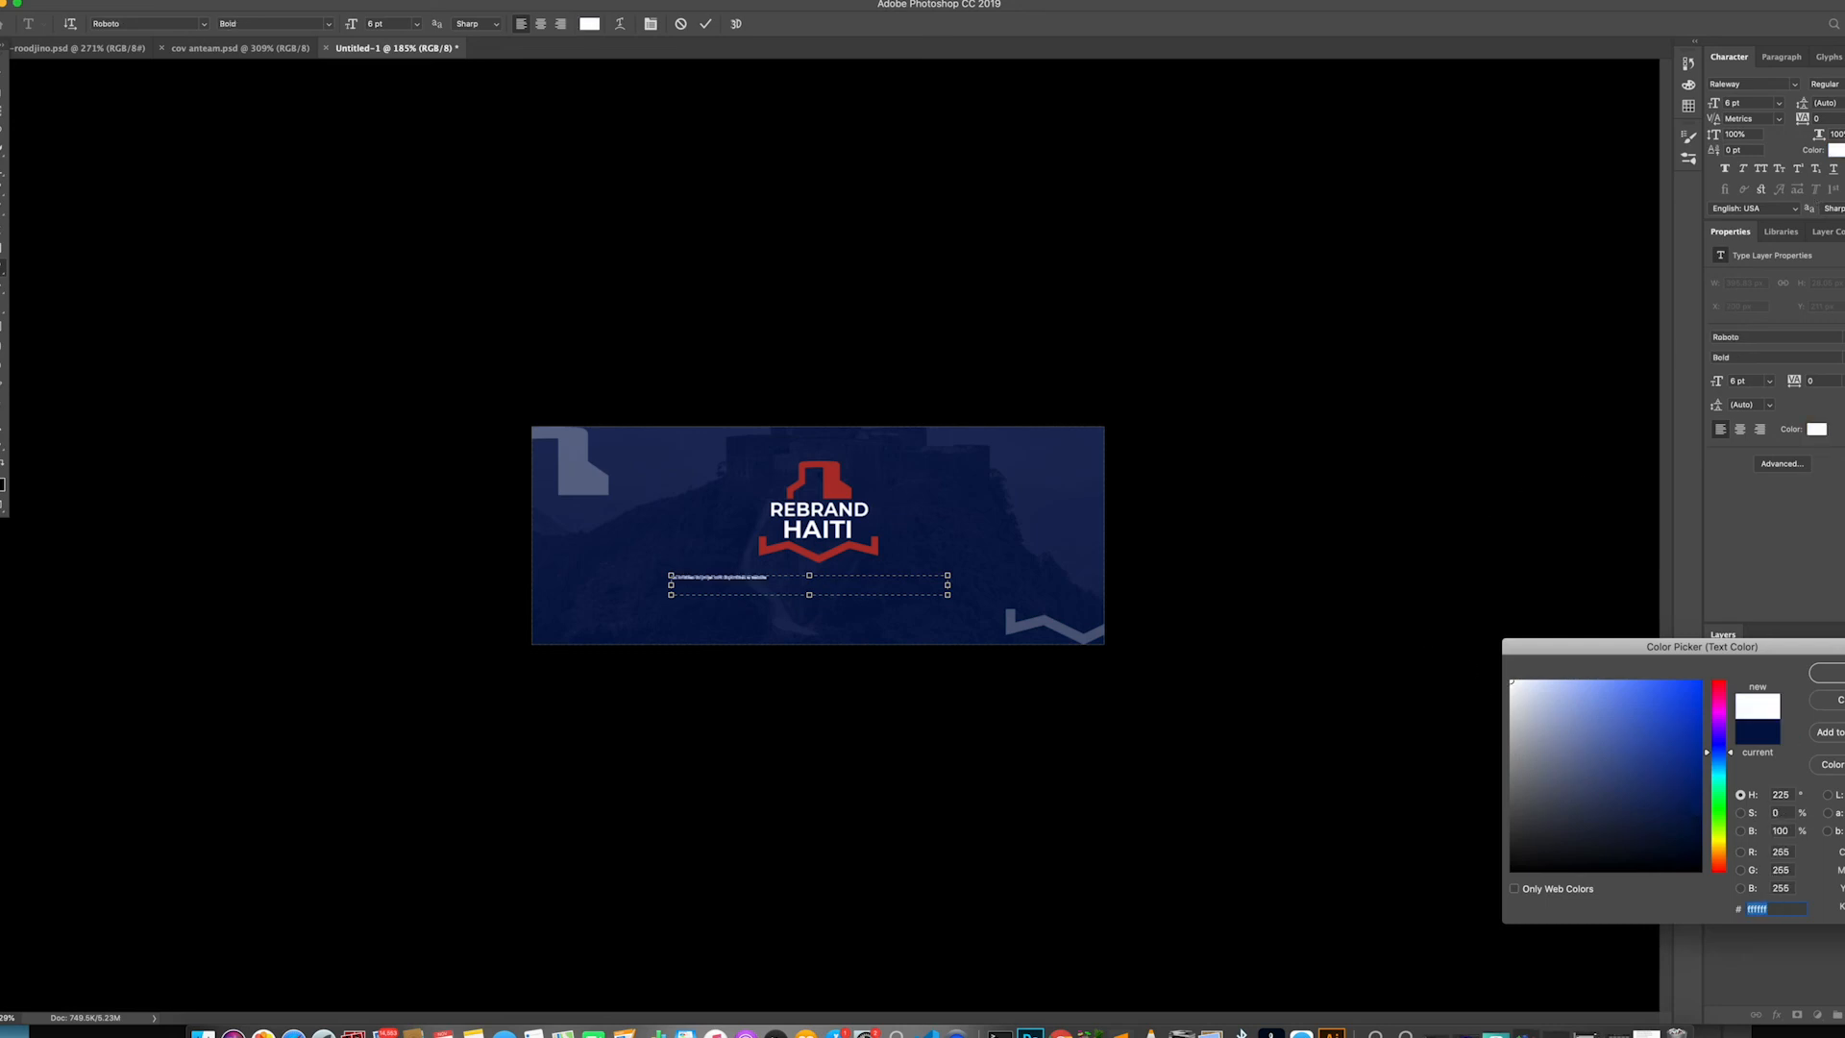
key("Return")
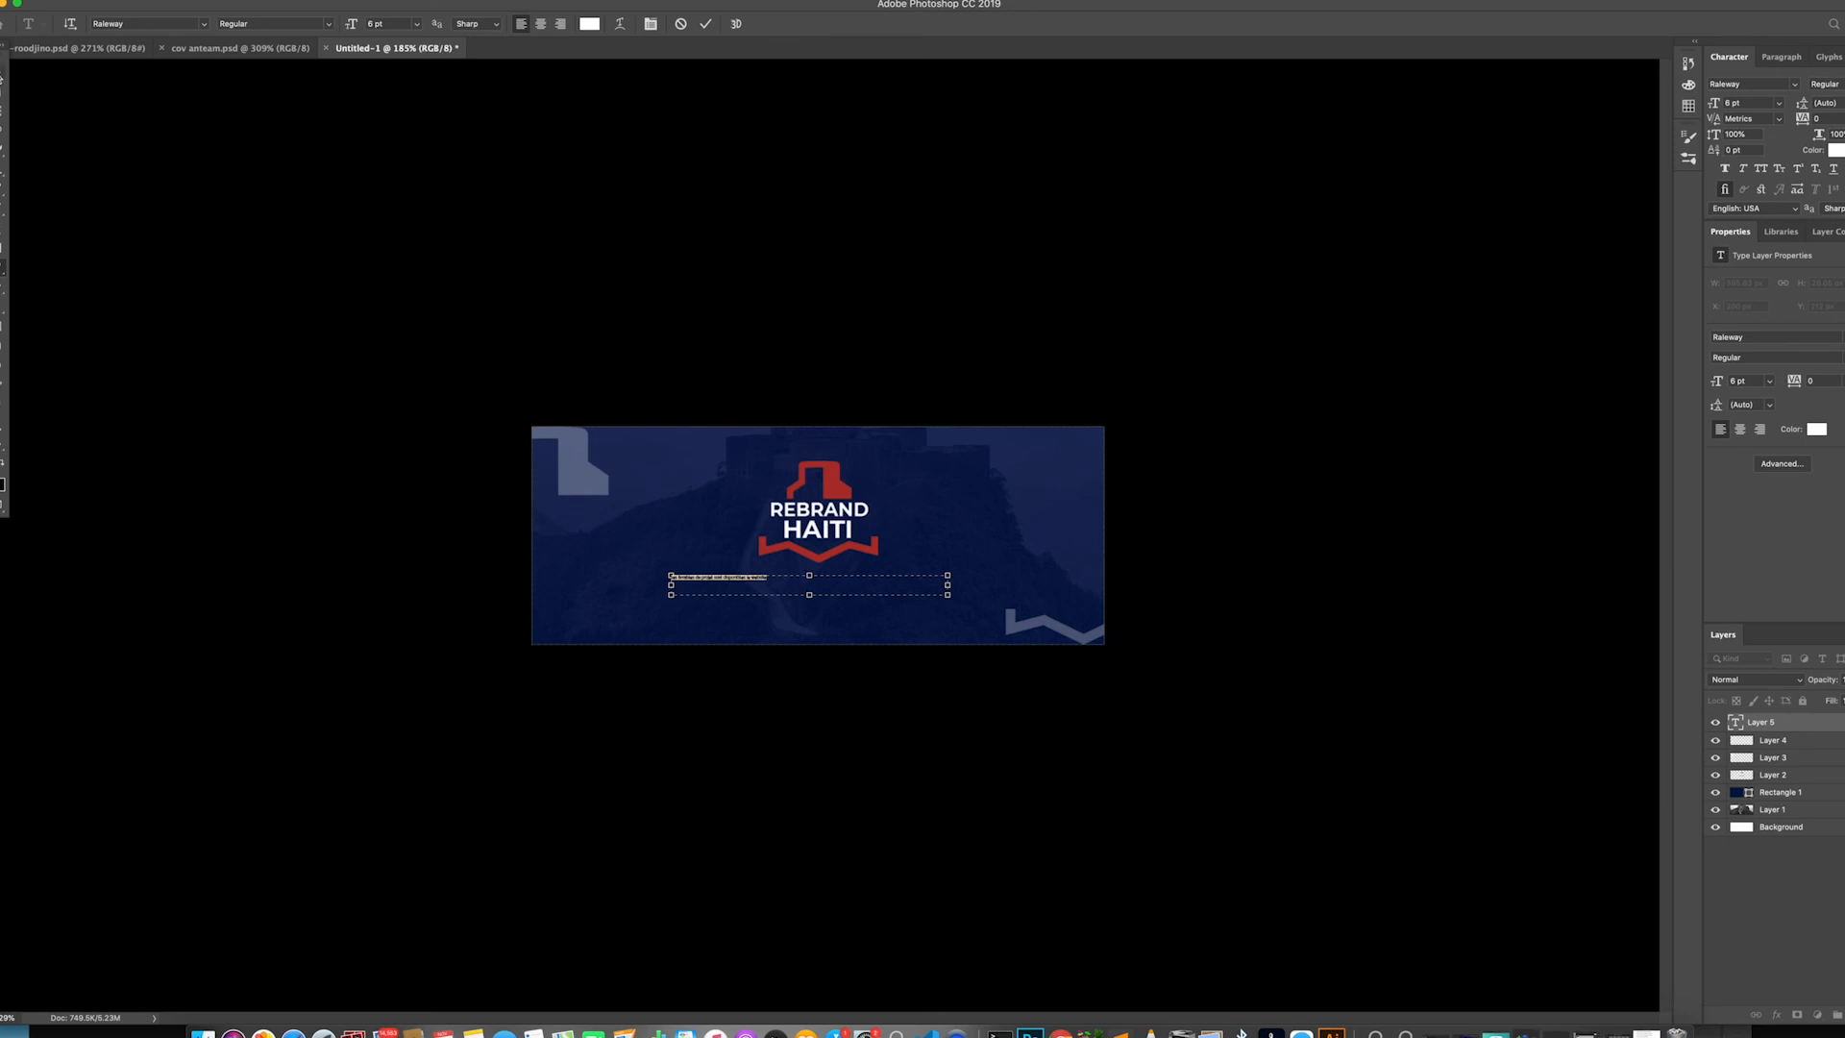
key("Escape")
key("t")
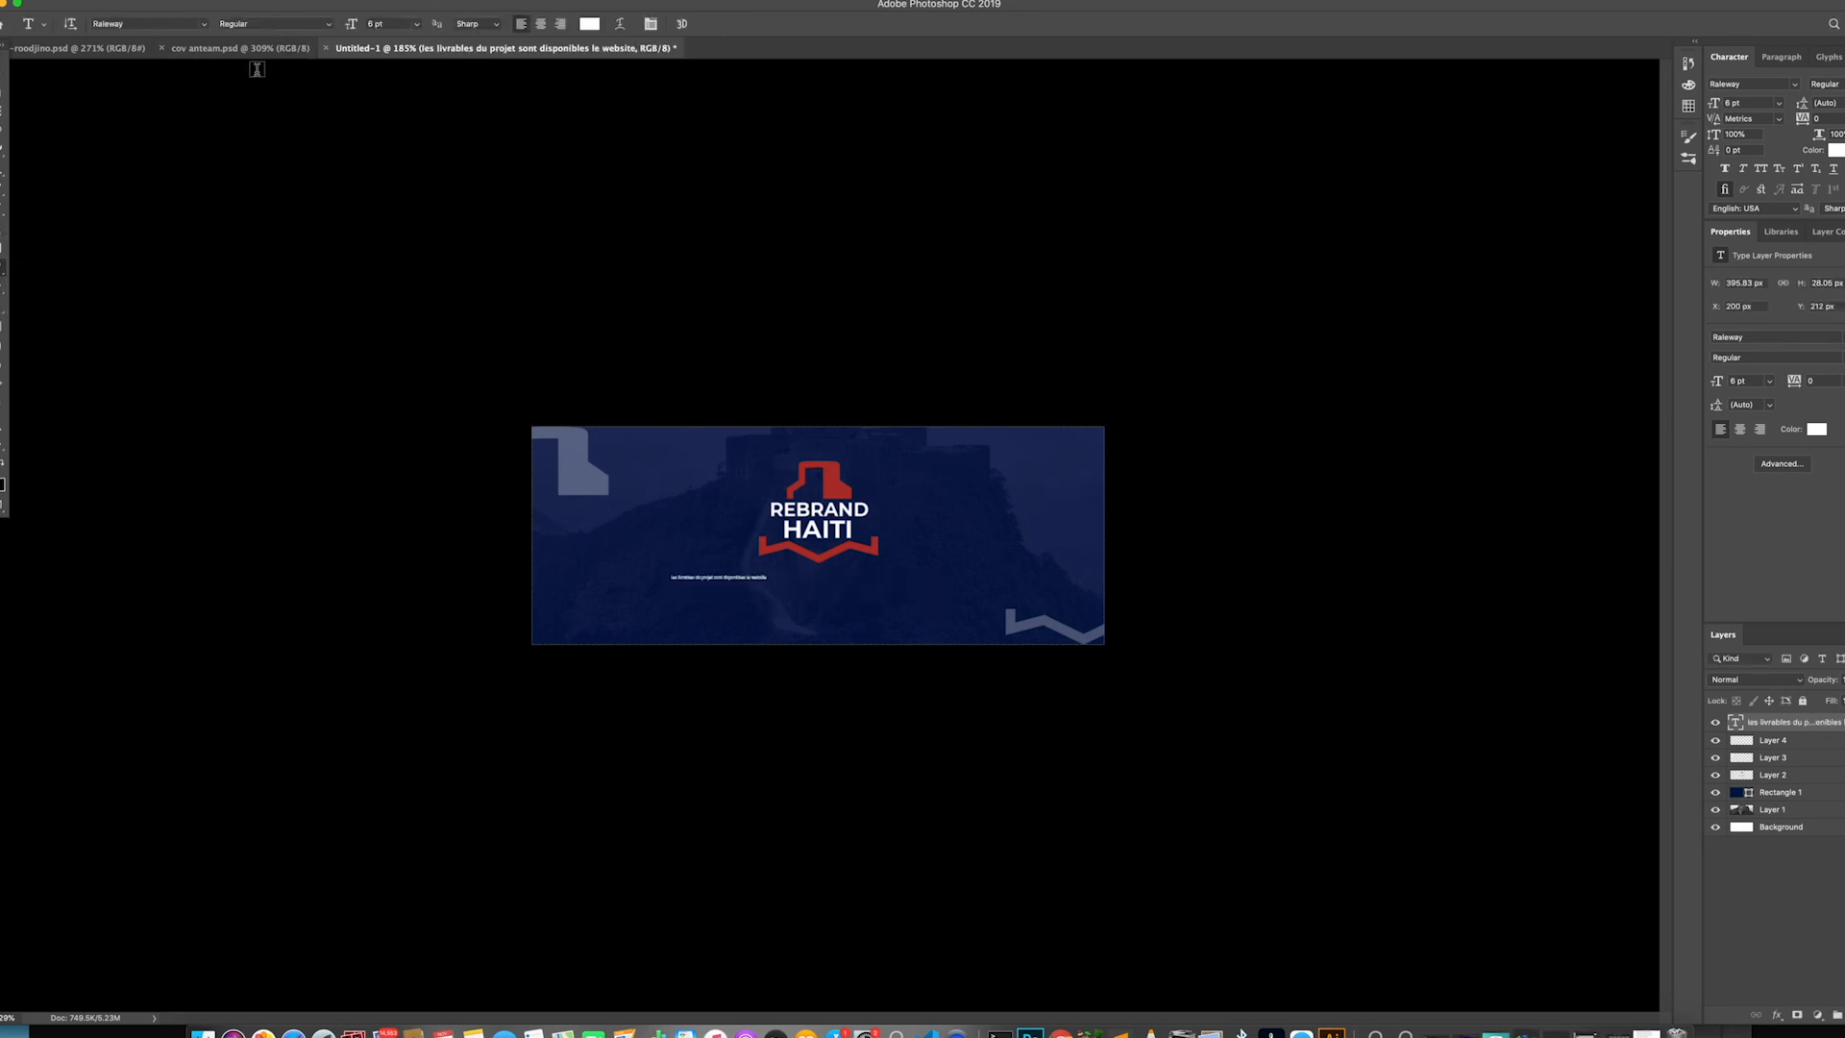
Enlarge the tagline to 16 pt and shift it slightly right so it sits centred beneath the logo
left_click(418, 24)
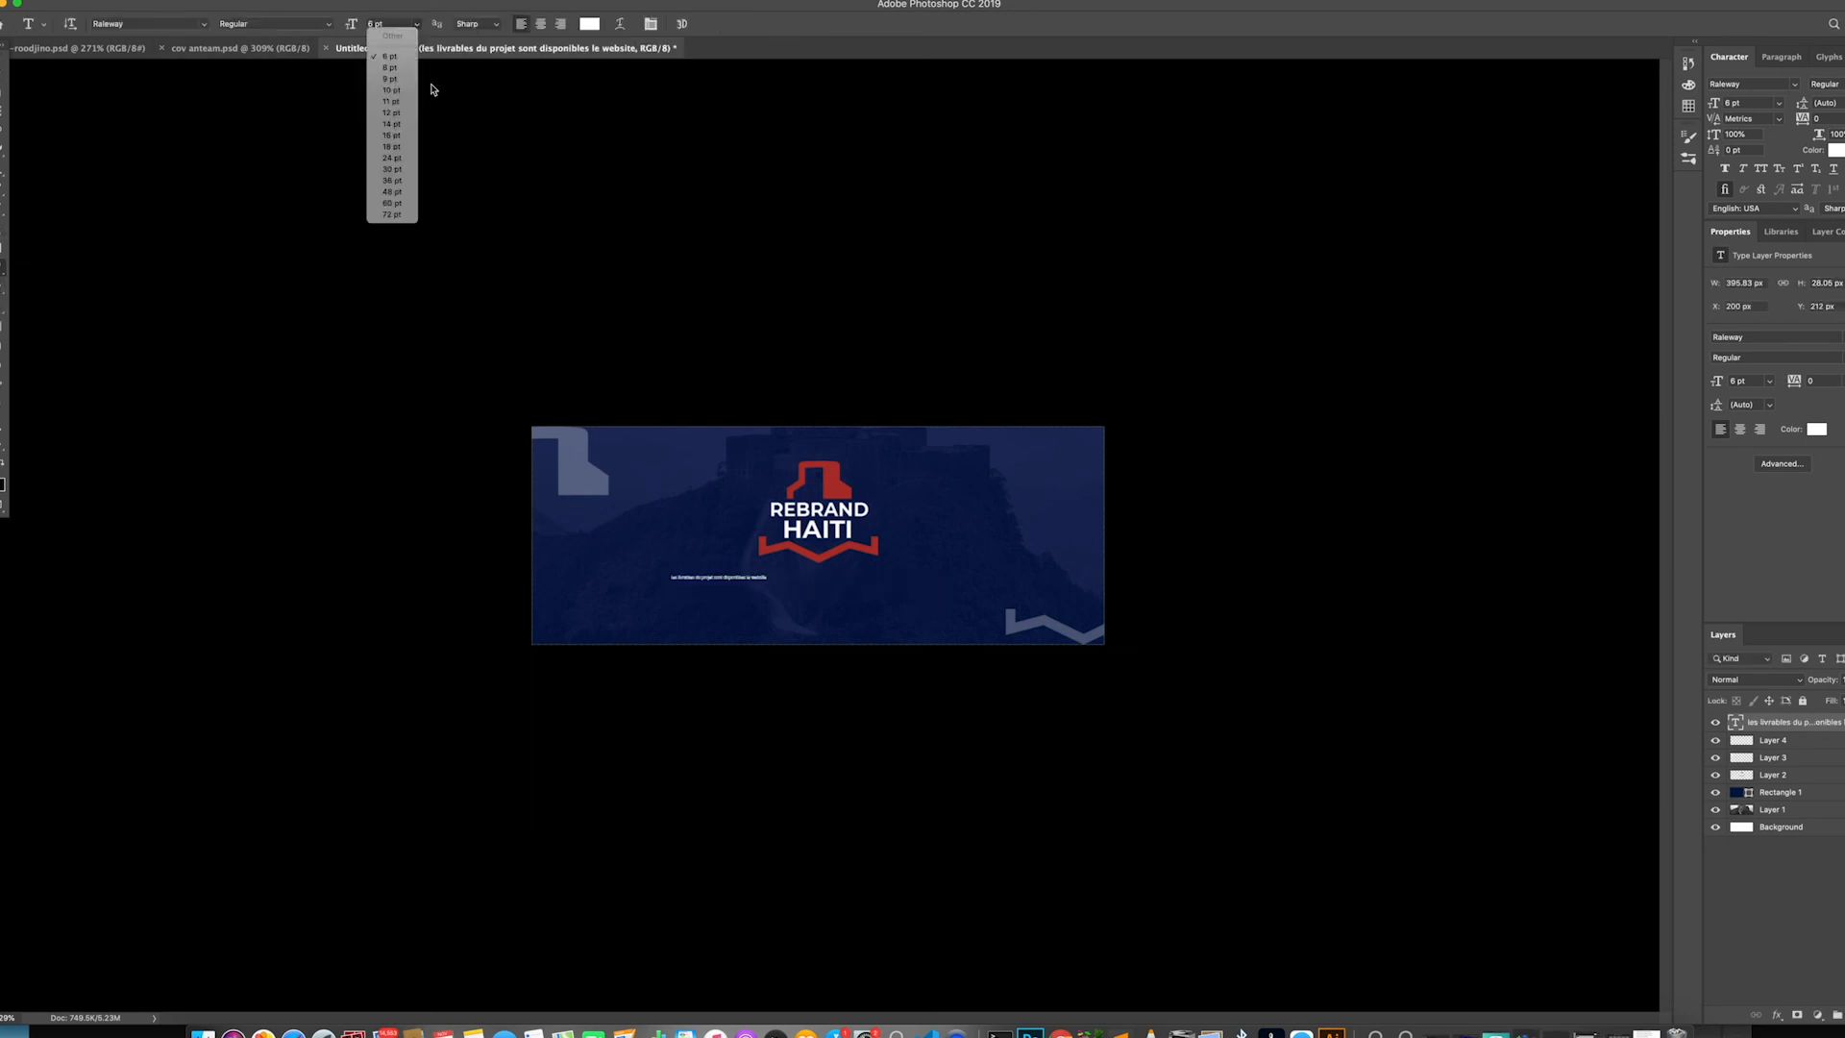
left_click(397, 133)
key("v")
left_click(824, 704)
left_click_drag(862, 587, 871, 587)
Insert "sur" before "le website" in the tagline and set all of its text to 12 pt
double_click(882, 583)
left_click(879, 581)
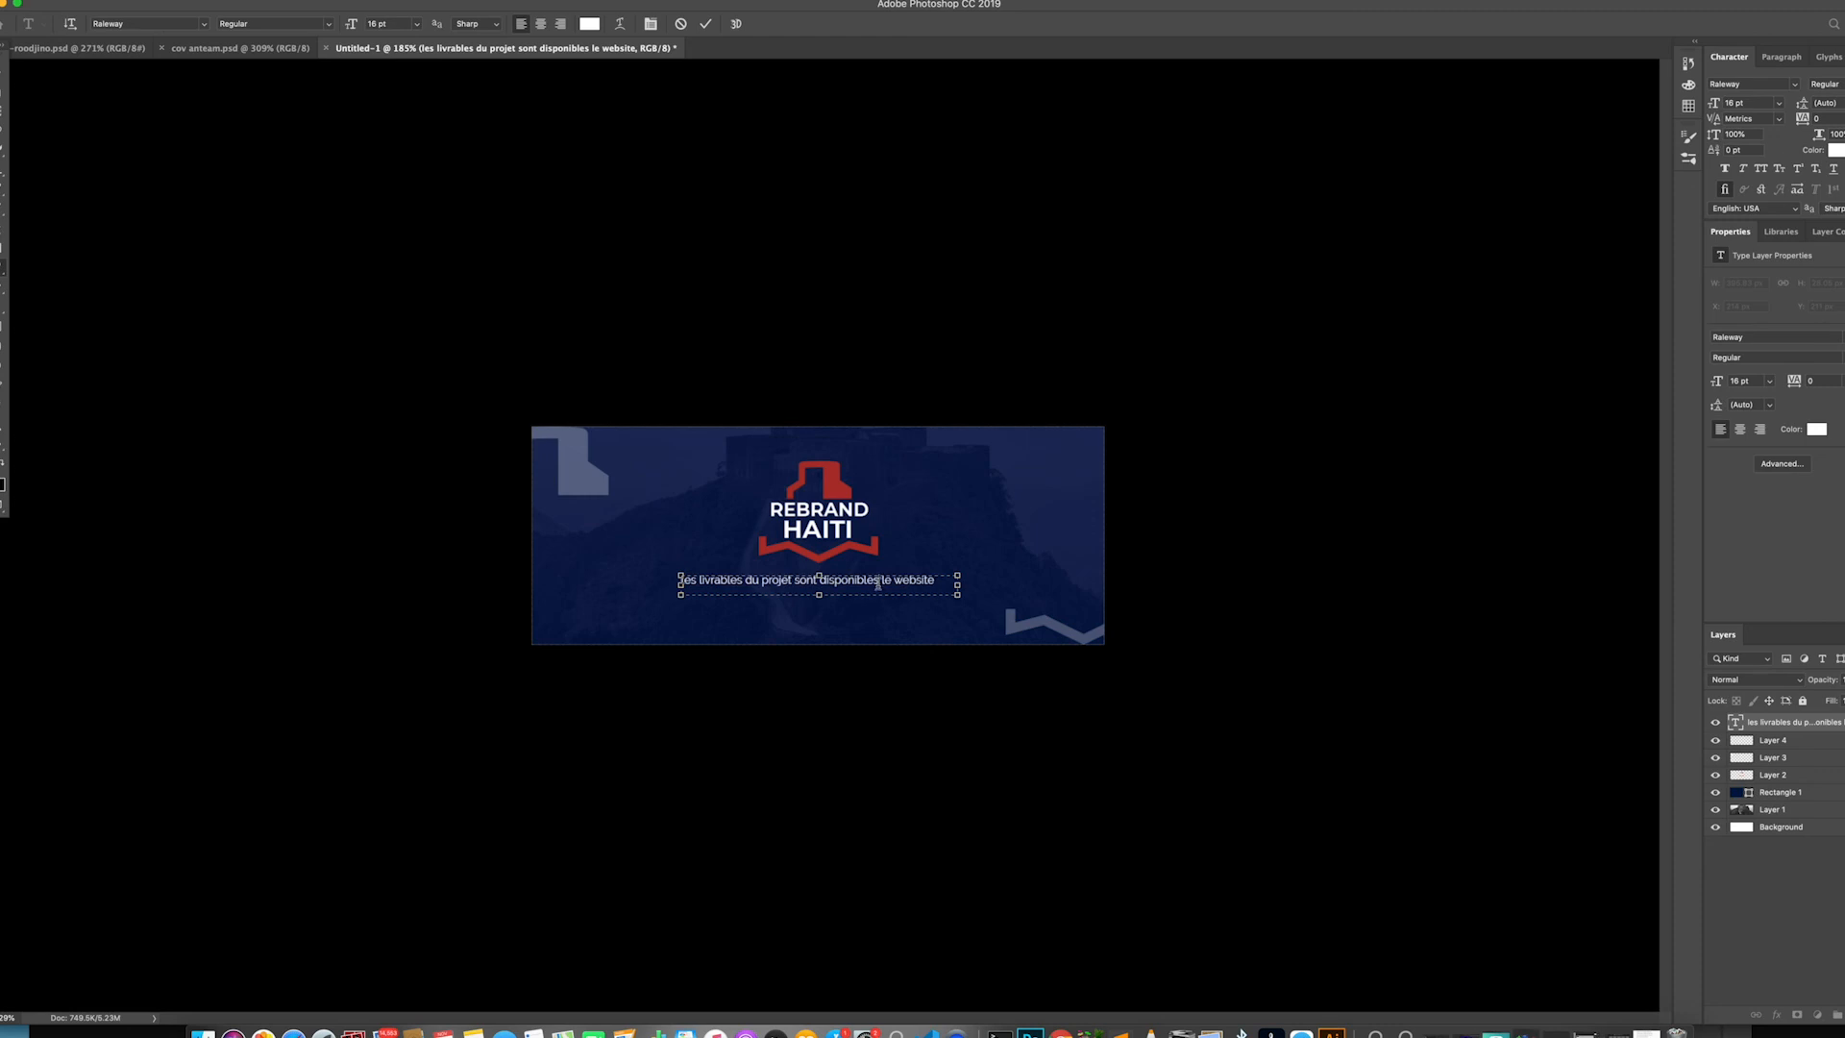
type("sur")
key("super+a")
left_click(1745, 381)
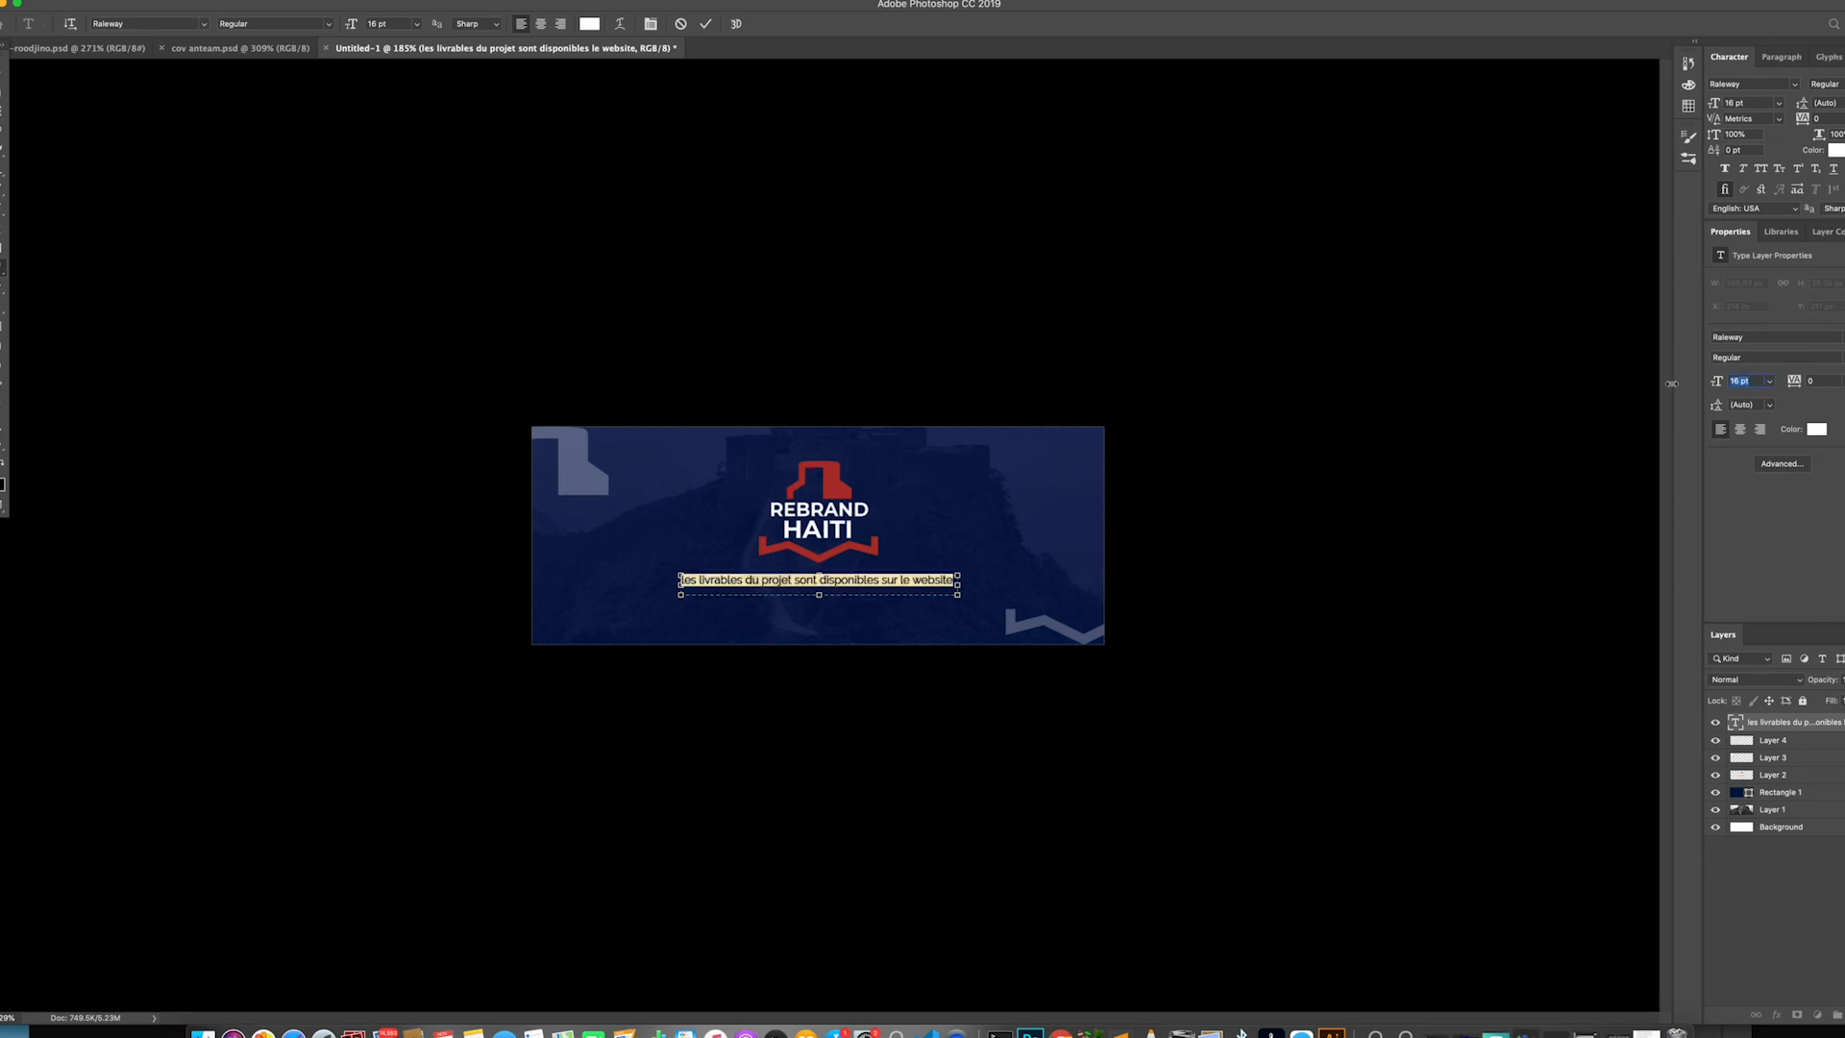
key("Return")
left_click_drag(957, 584, 829, 608)
left_click(705, 23)
key("v")
double_click(828, 607)
type("sw")
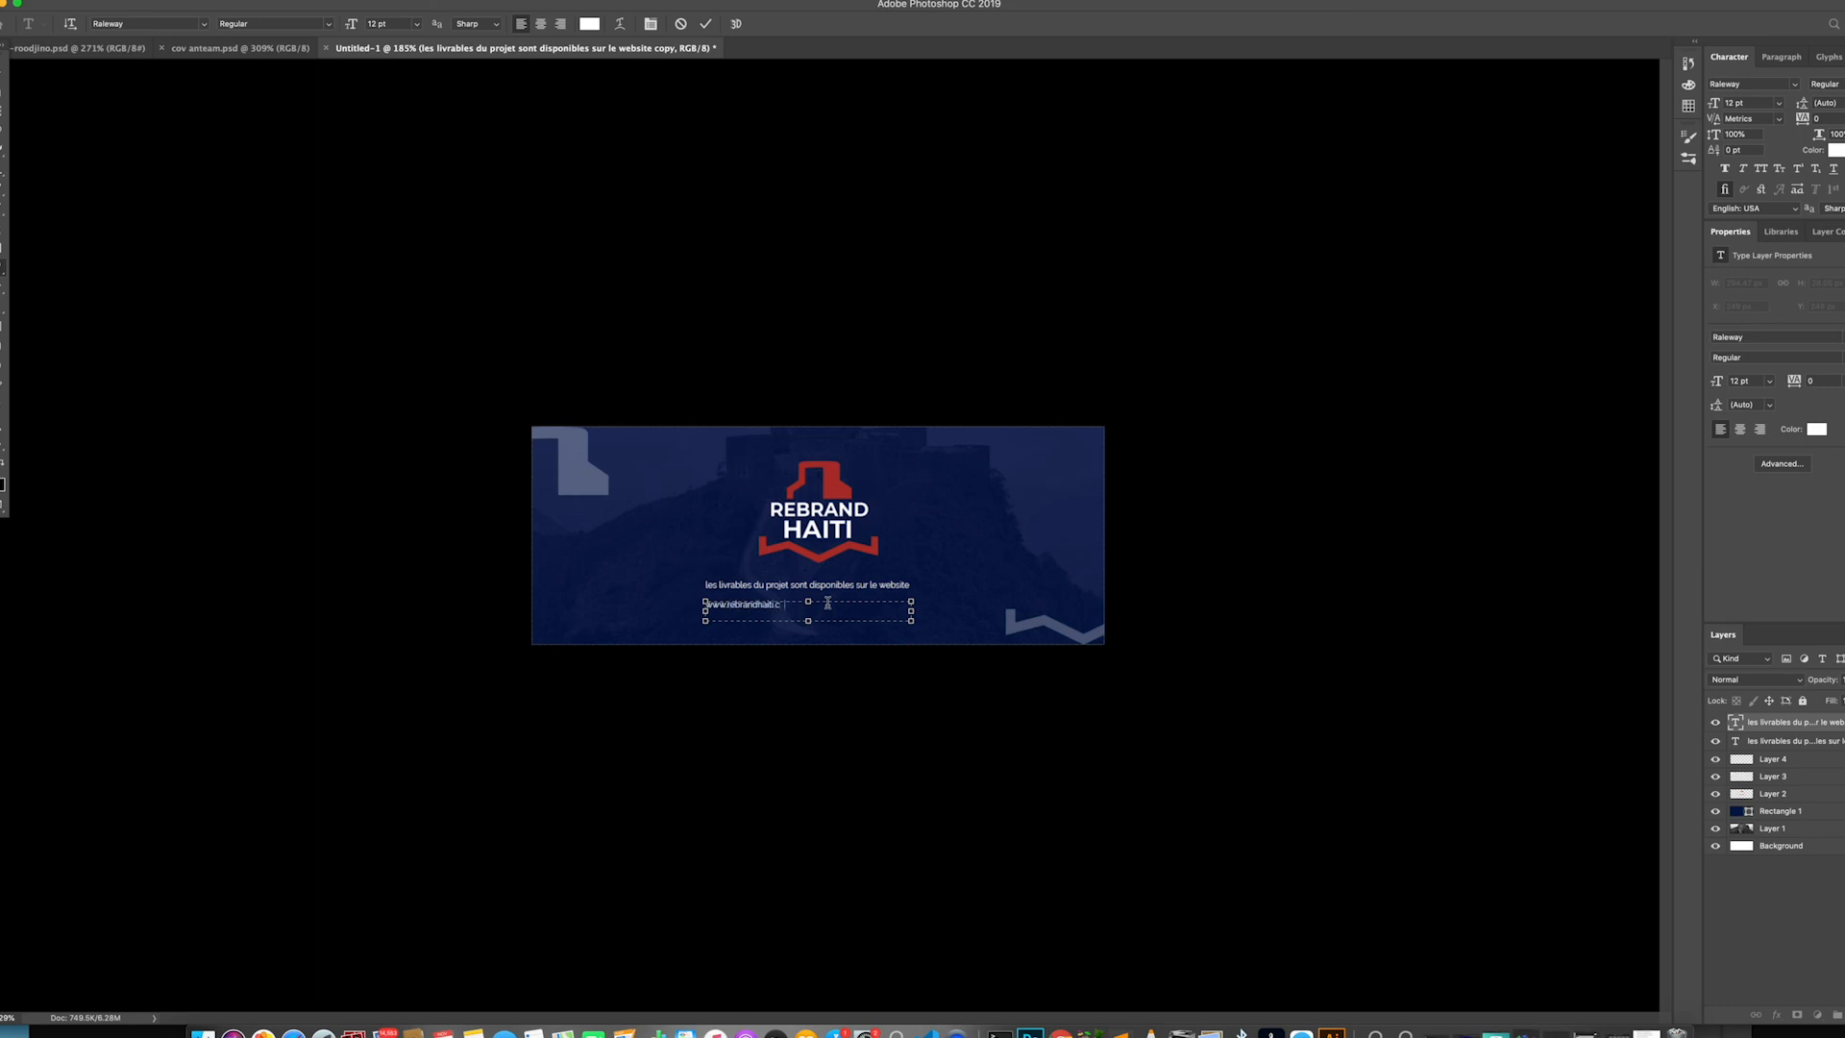
Narrow the web address's text box to about 135 px wide and move it under the middle of the tagline
double_click(829, 609)
left_click_drag(913, 613, 803, 620)
left_click(708, 25)
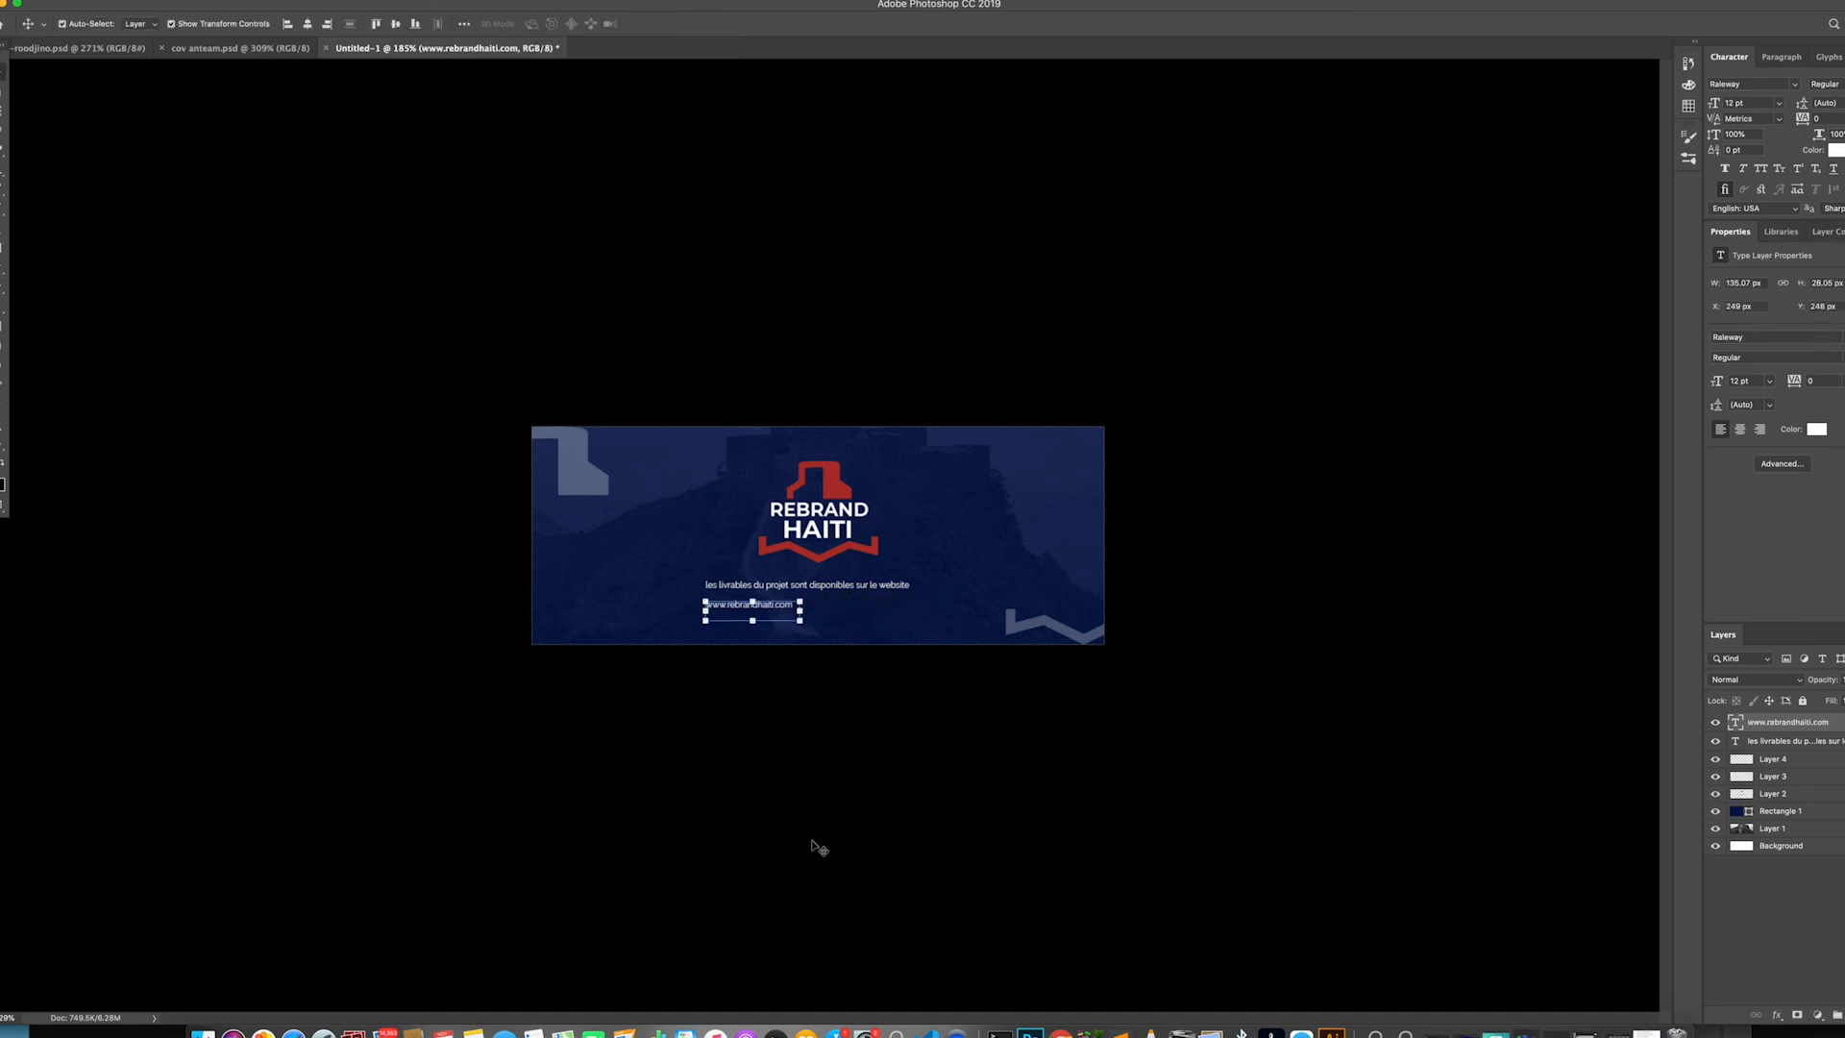
left_click(822, 811)
left_click_drag(769, 609, 832, 615)
Set the web address to 16 pt and widen its text box so the whole address fits on one line
left_click_drag(1746, 383, 1697, 380)
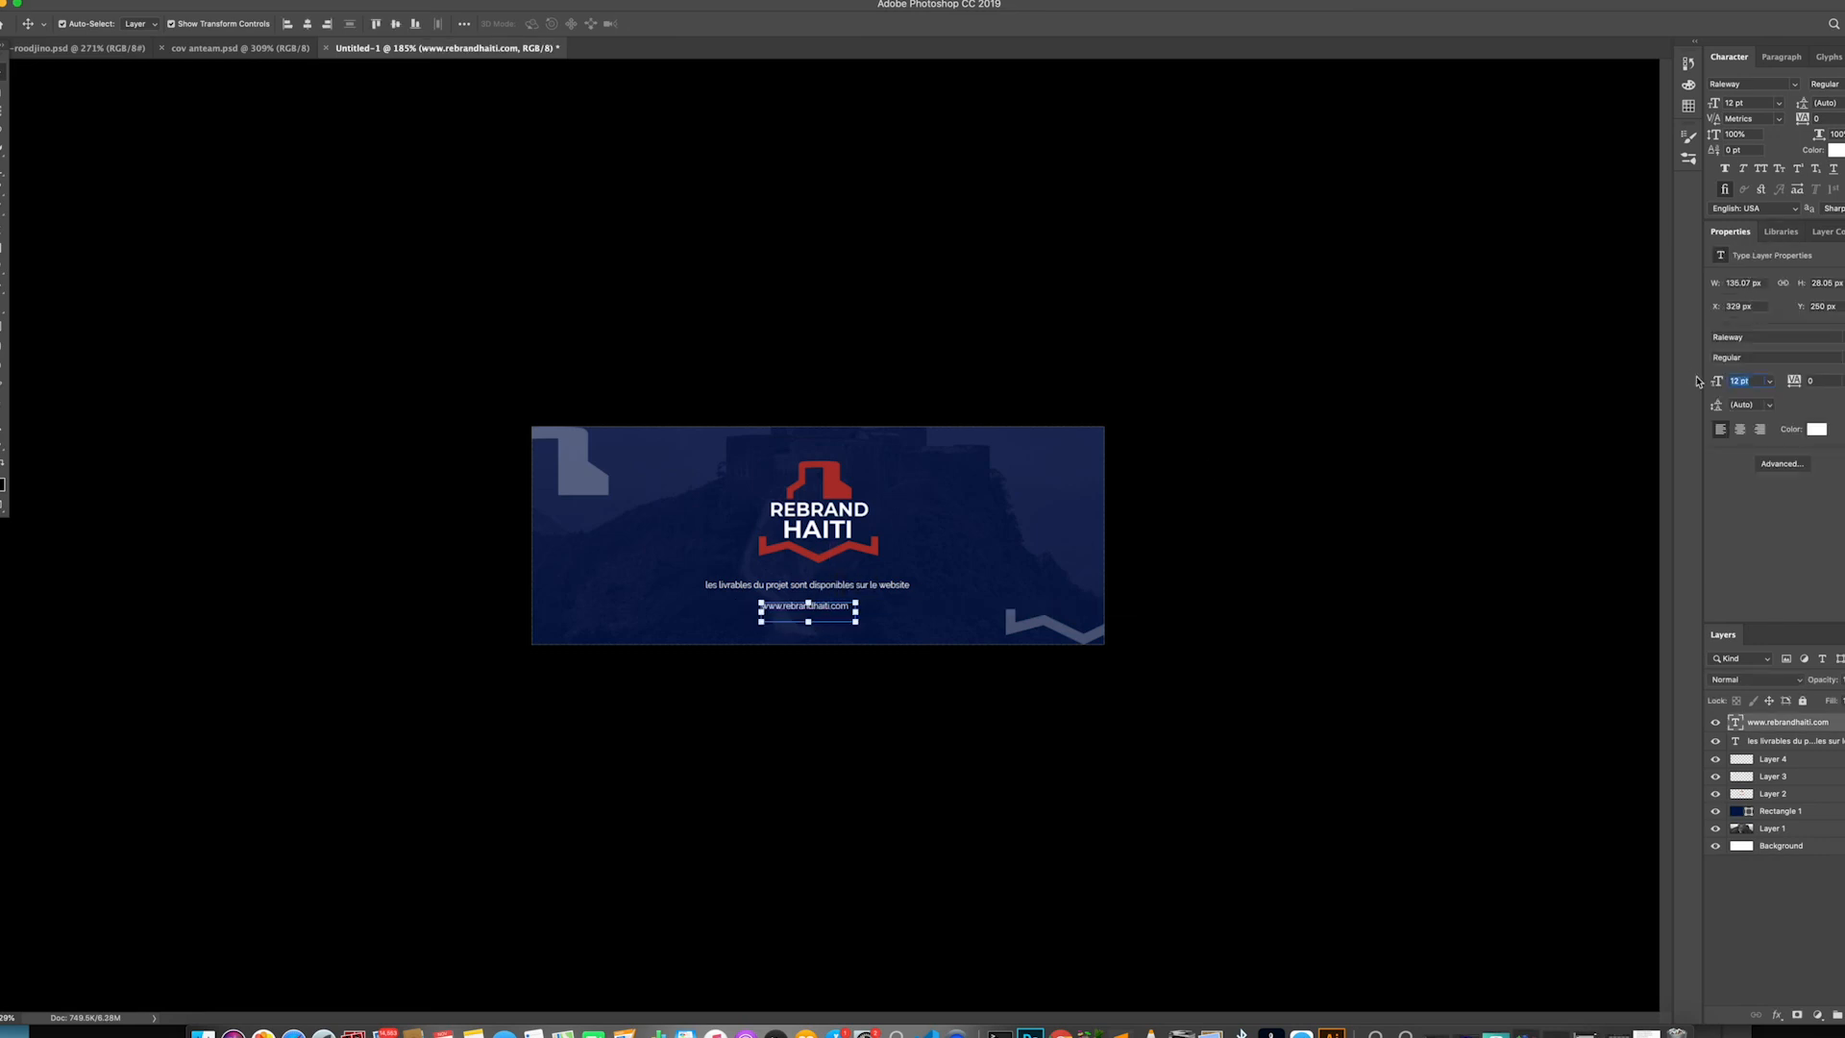
key("Return")
mouse_move(855, 612)
left_mouse_down()
mouse_move(886, 611)
mouse_move(864, 612)
left_mouse_up()
key("super+z")
key("Return")
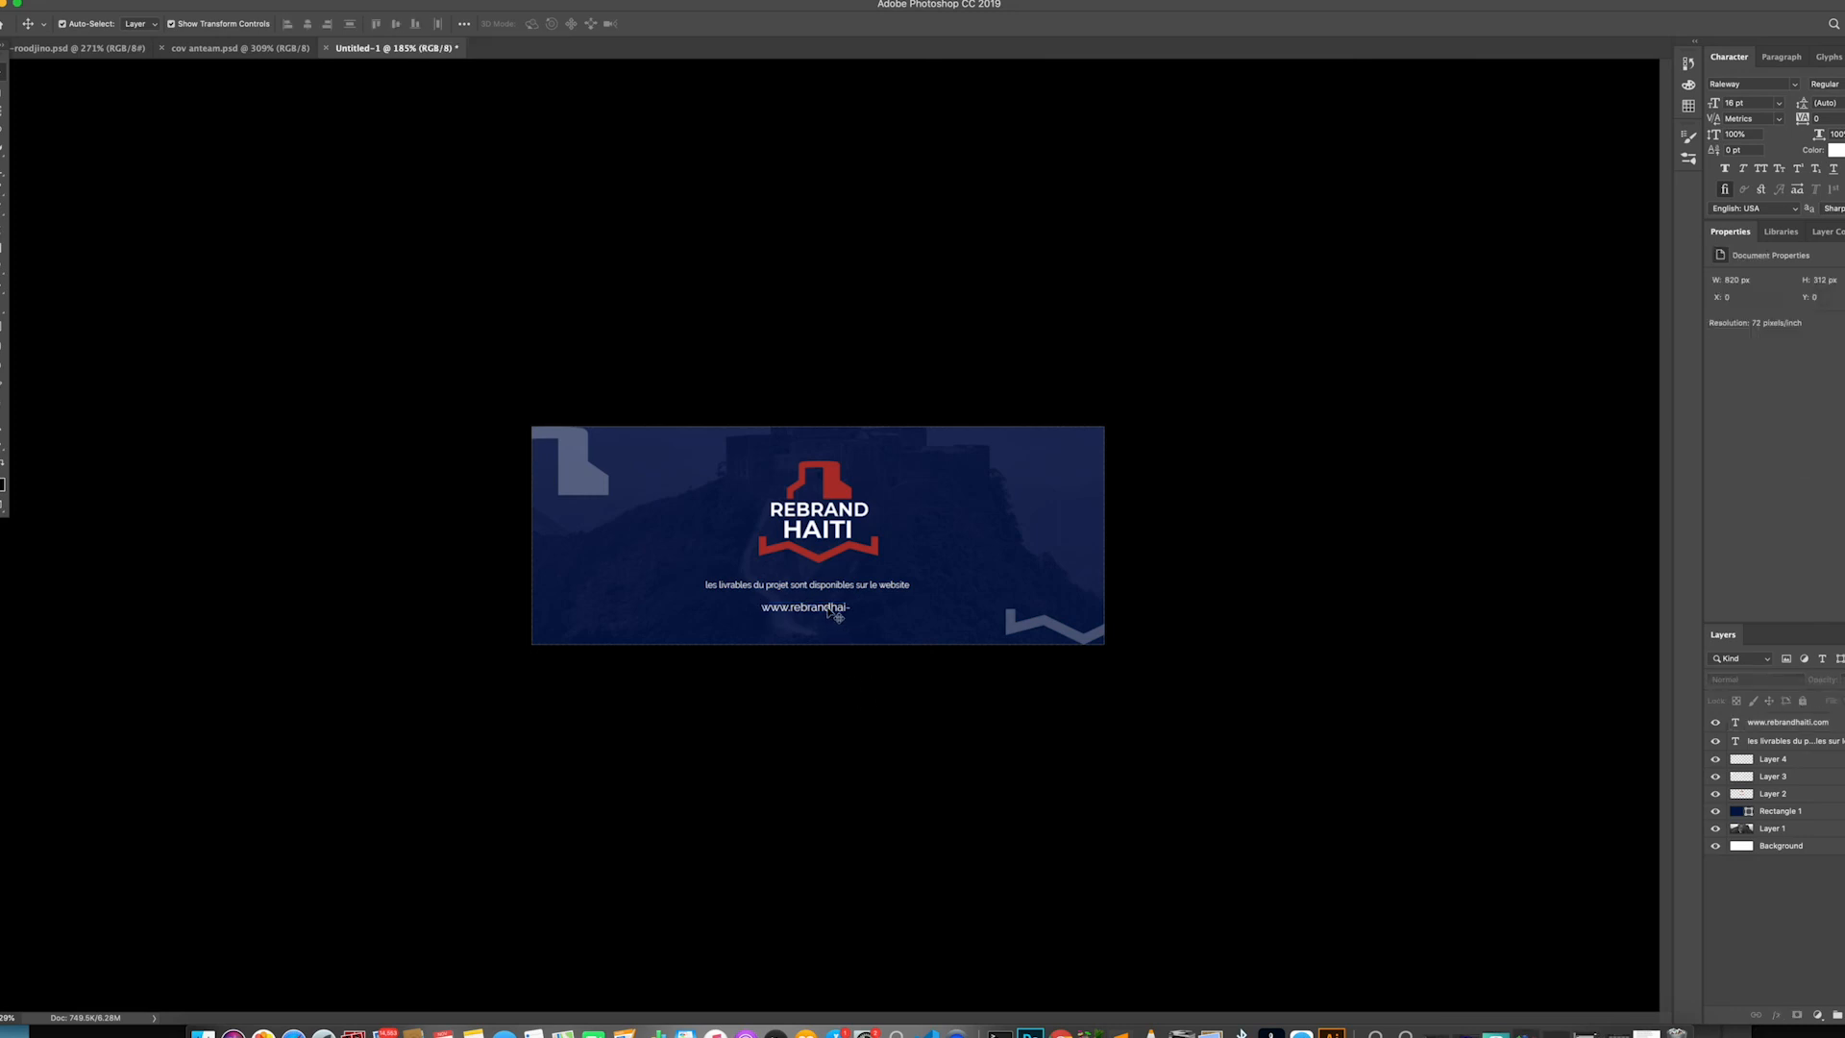
double_click(828, 606)
mouse_move(855, 612)
left_mouse_down()
mouse_move(896, 612)
mouse_move(877, 612)
left_mouse_up()
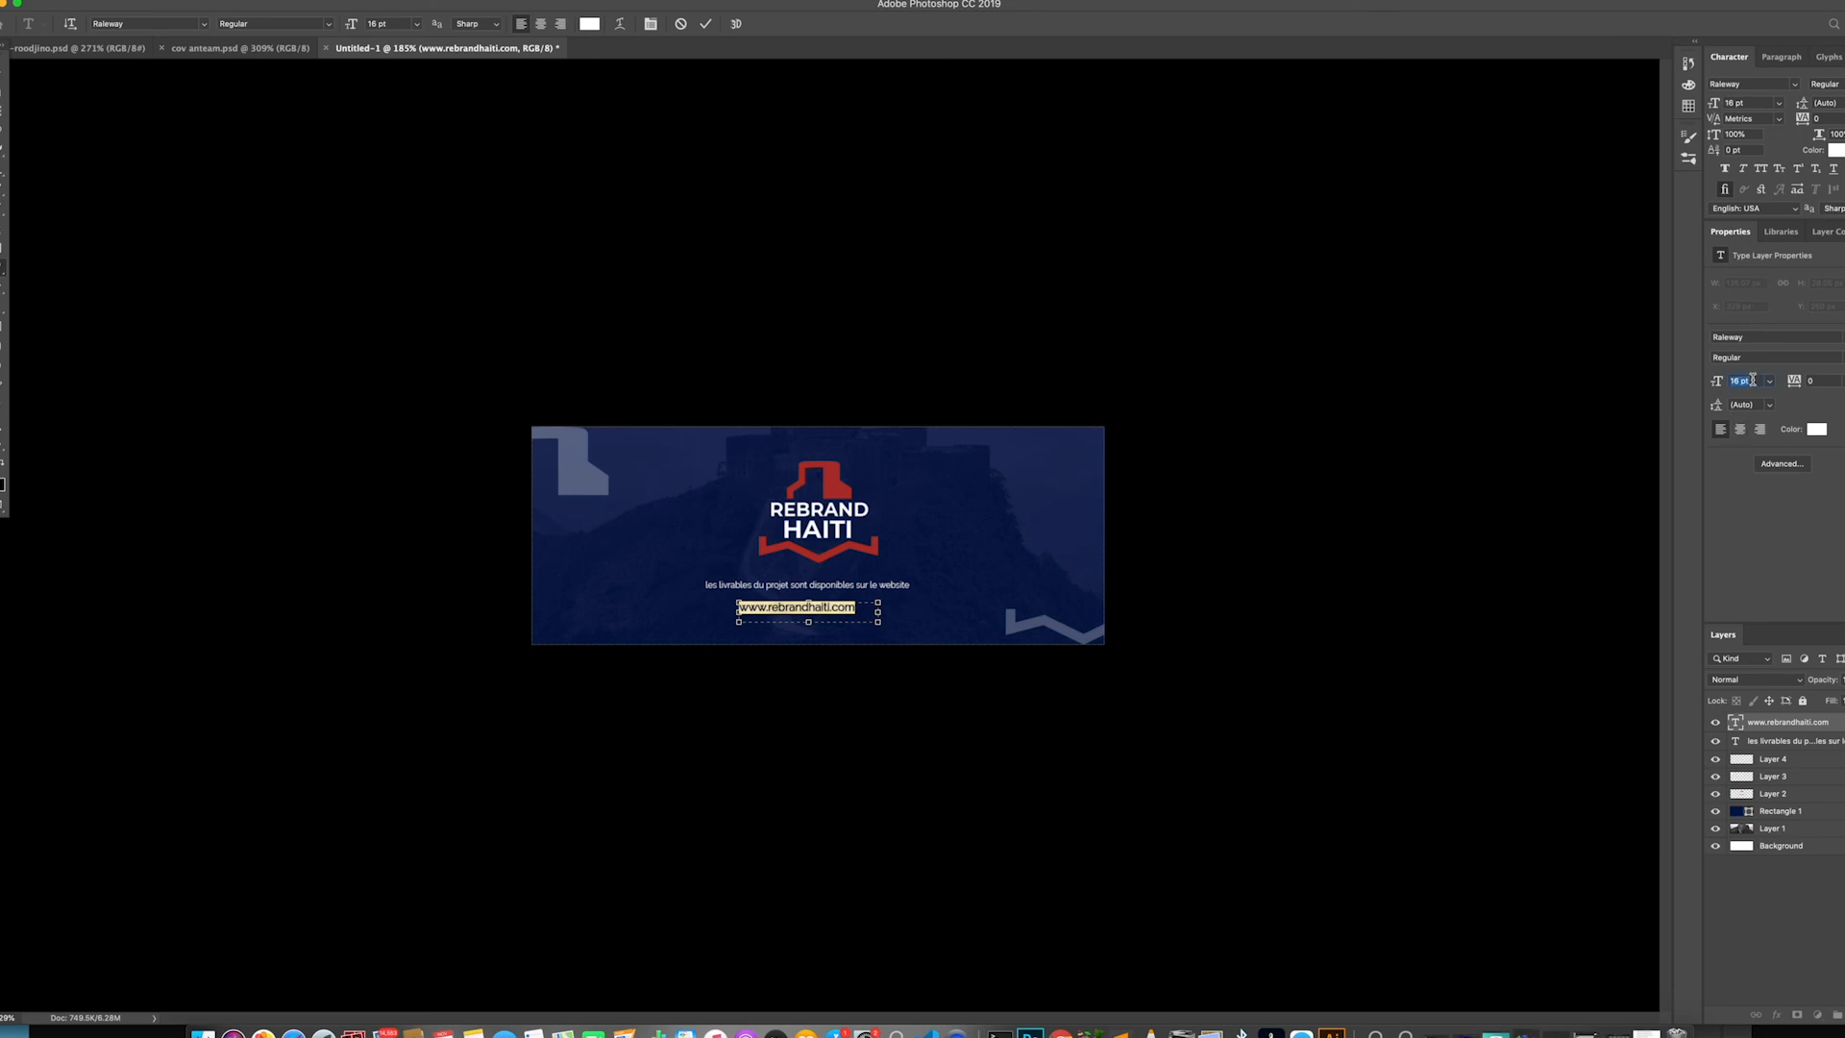
Recolour the web address with the red sampled from the logo (af312c)
type("18")
left_click(1816, 429)
left_click(845, 482)
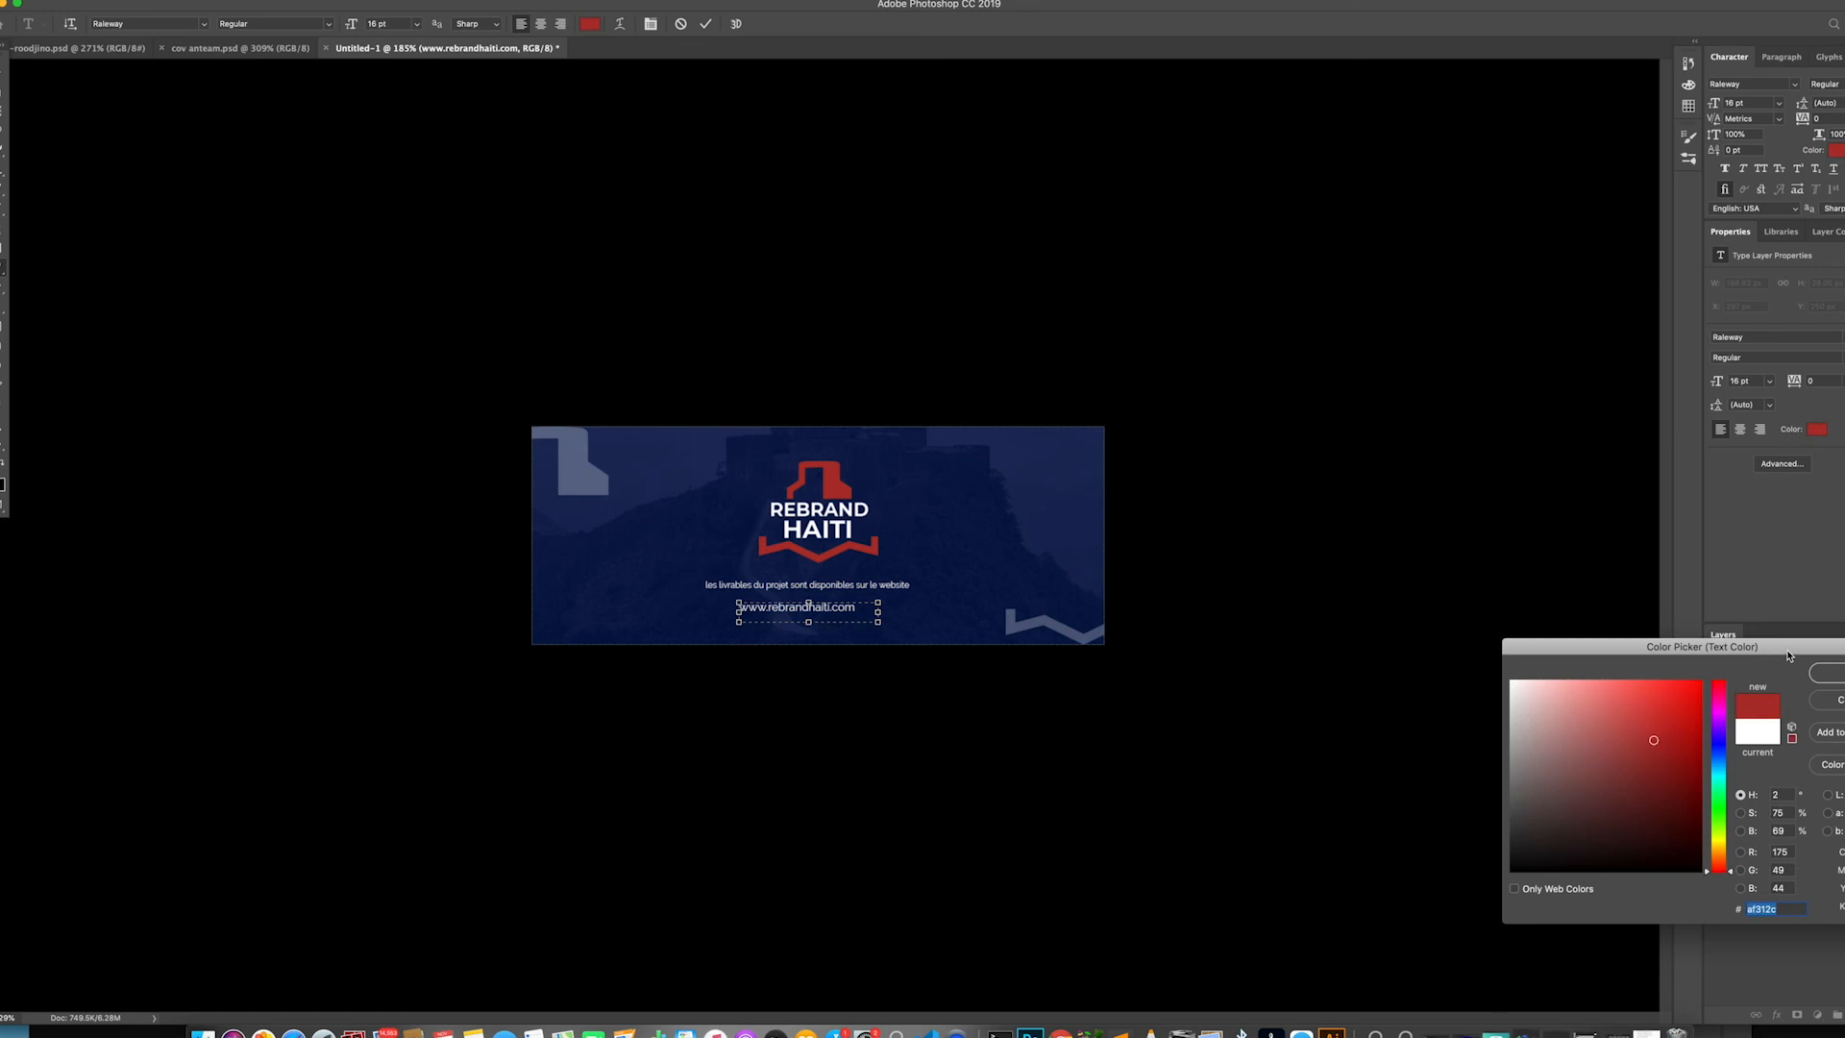
left_click(1827, 673)
left_click(16, 92)
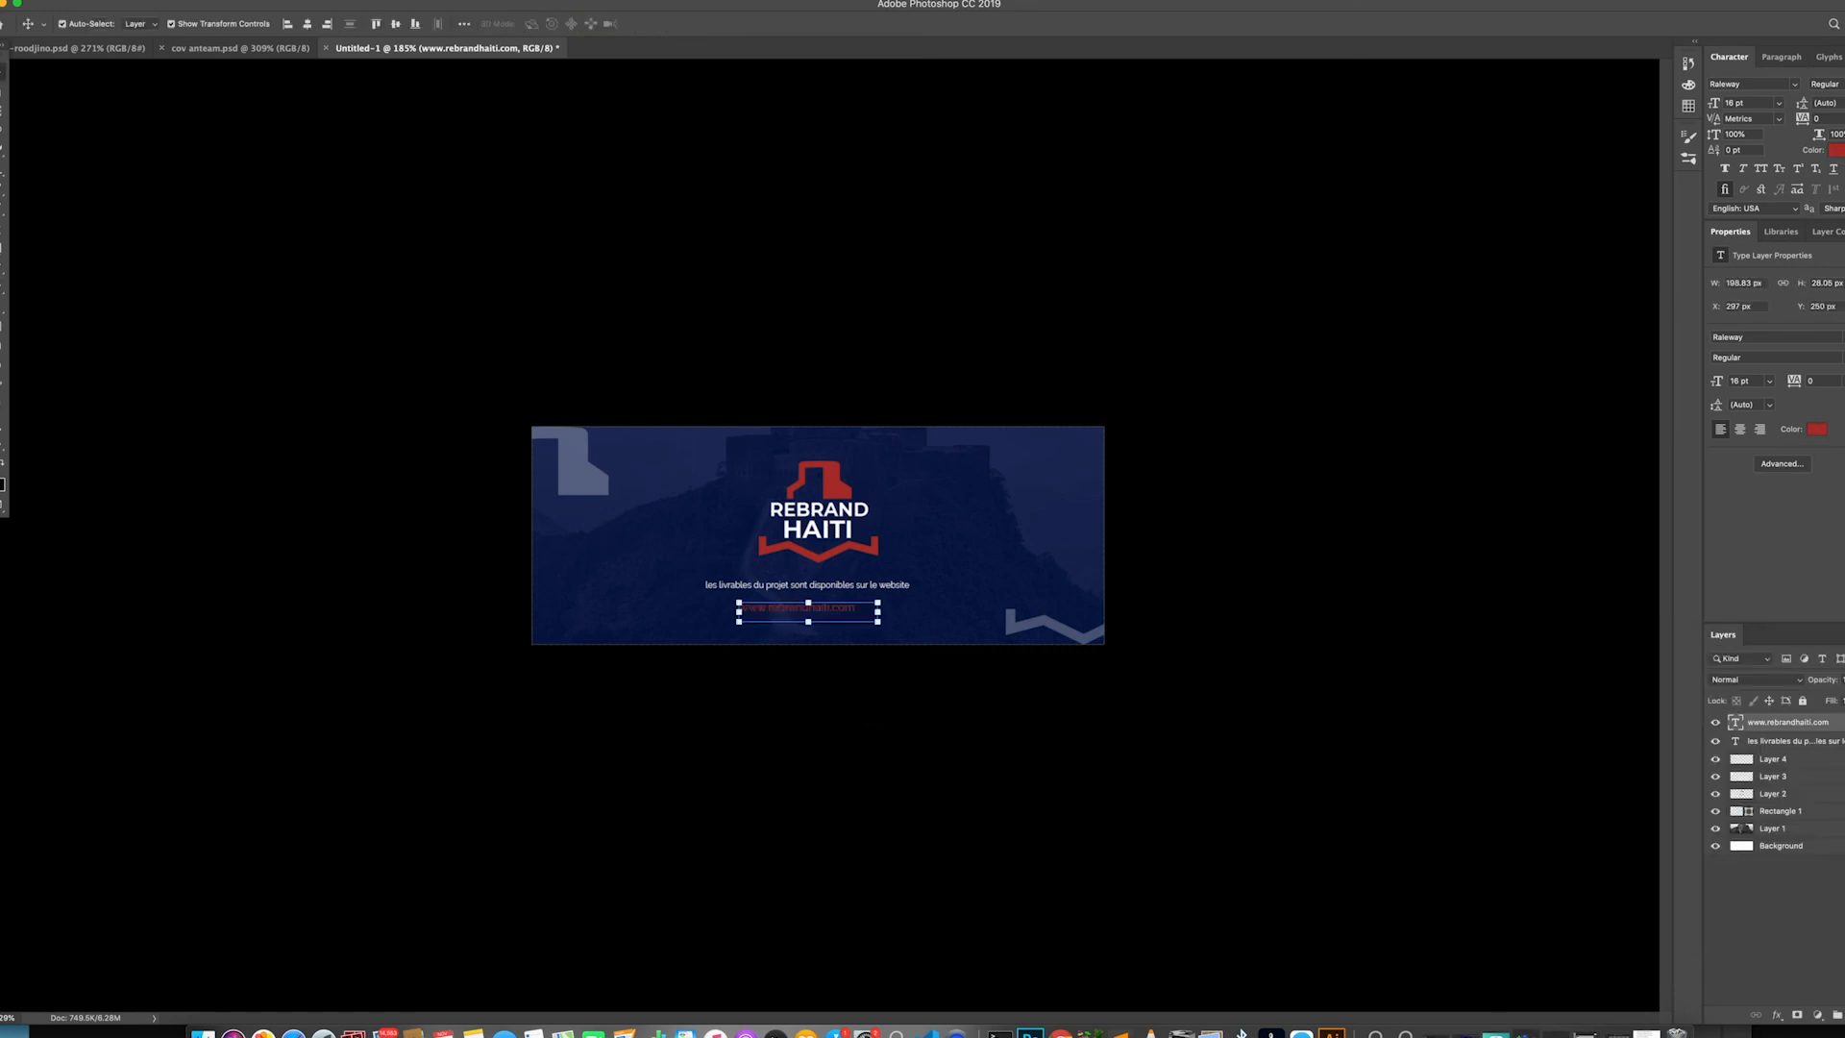
Set the web address to Bold and move it up, closer beneath the centre of the tagline
left_click(1759, 357)
left_click(1759, 486)
left_click(846, 711)
left_click_drag(812, 613, 819, 602)
Narrow the web address's text box so it fits more tightly around the bold text
key("super+t")
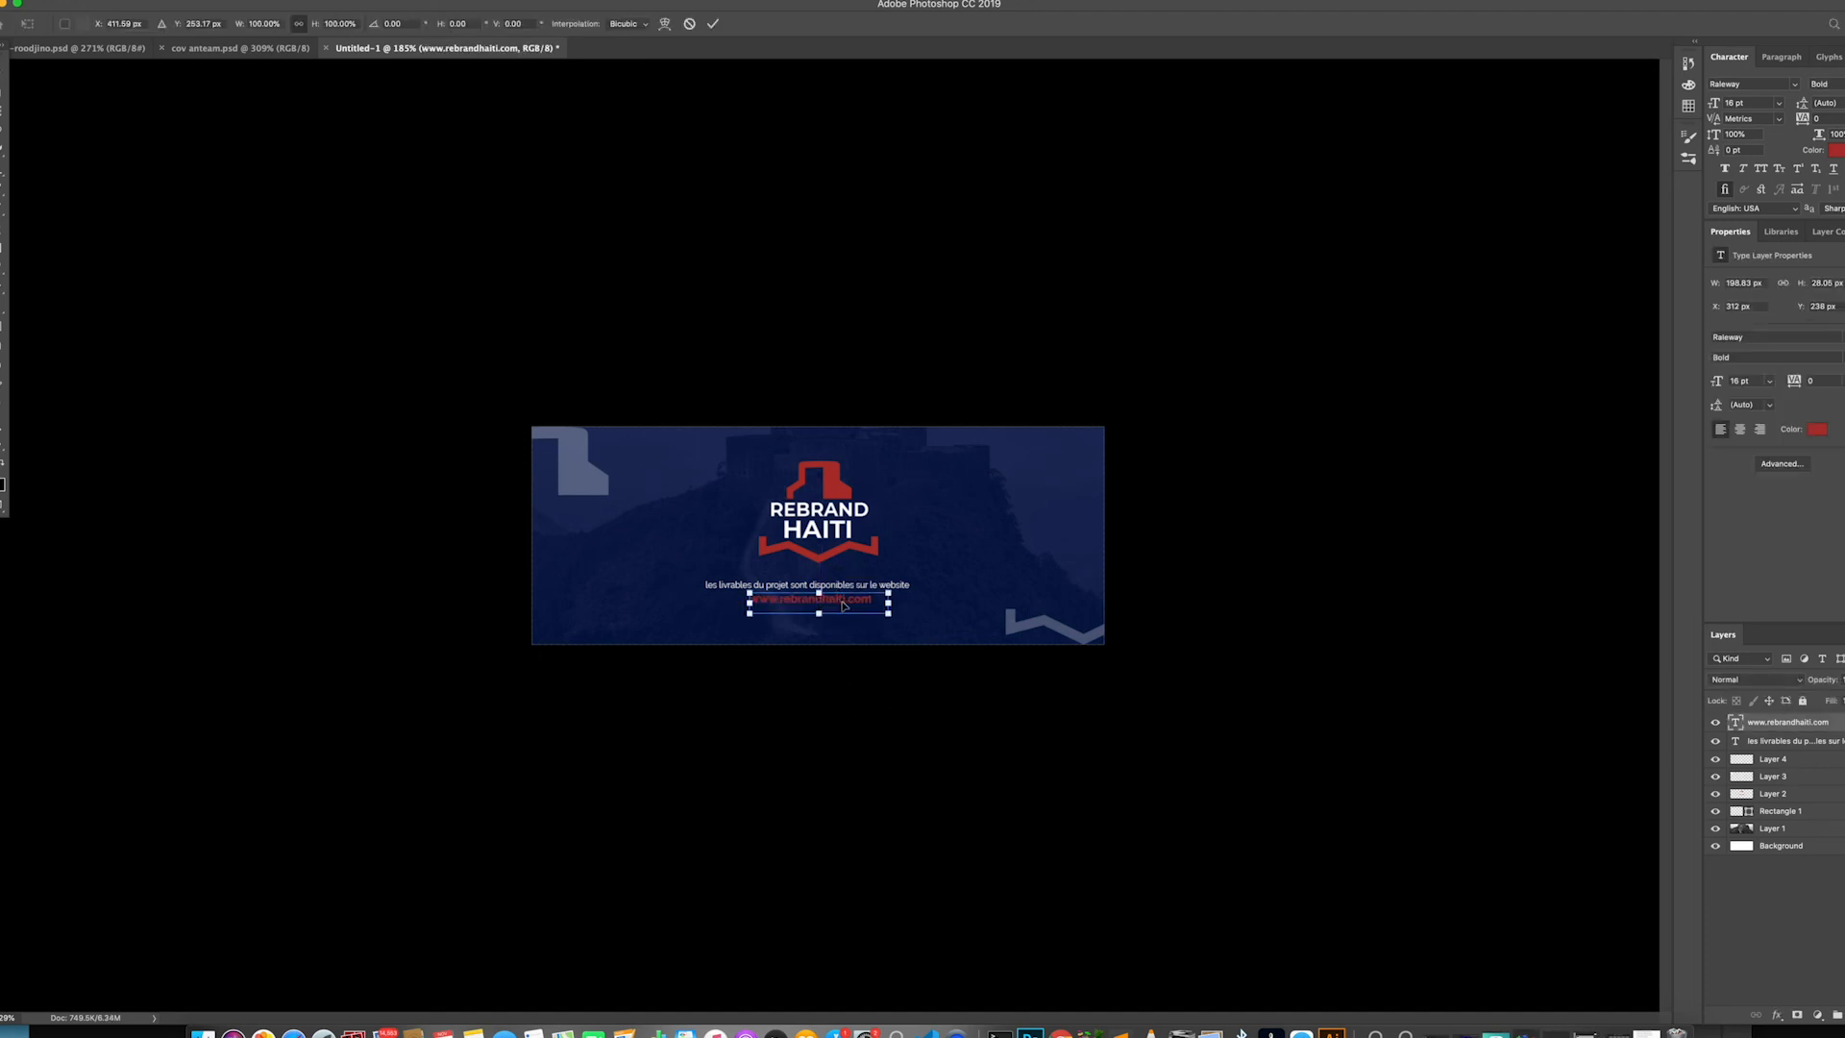
double_click(846, 605)
double_click(848, 600)
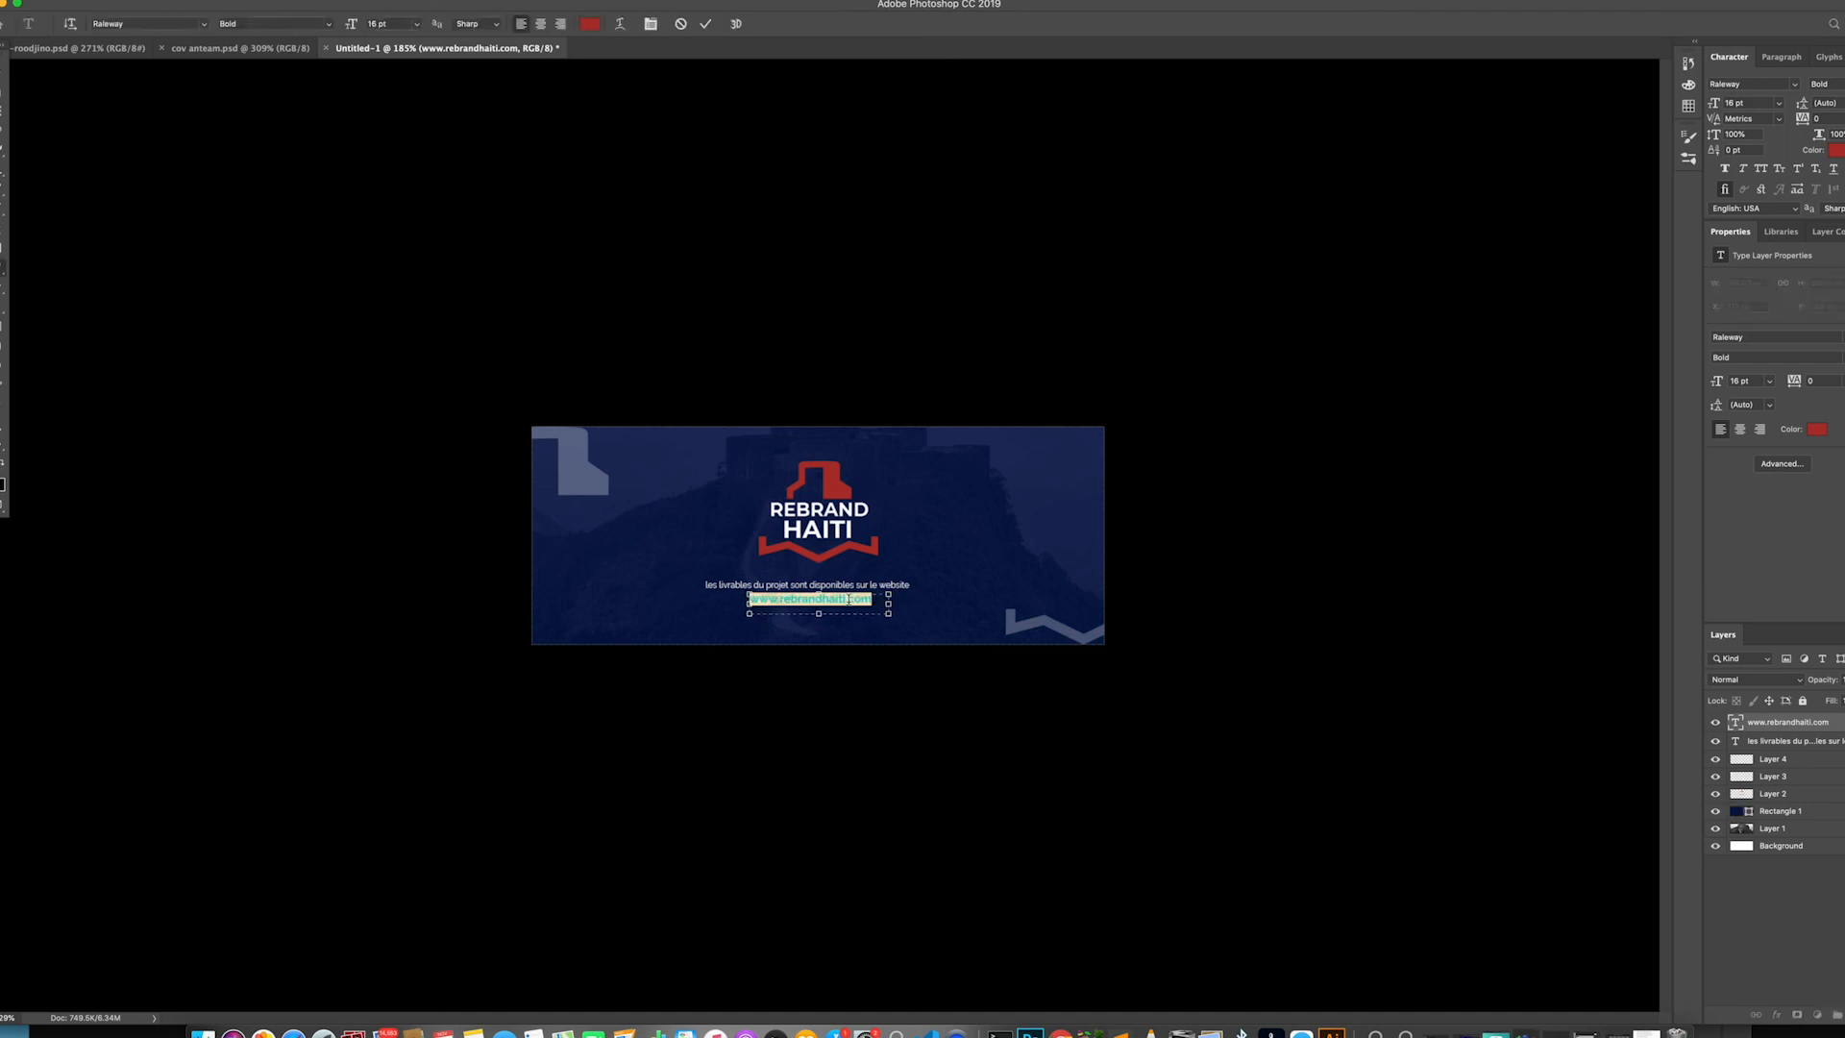
left_click_drag(889, 604, 876, 605)
left_click(706, 24)
left_click(931, 757)
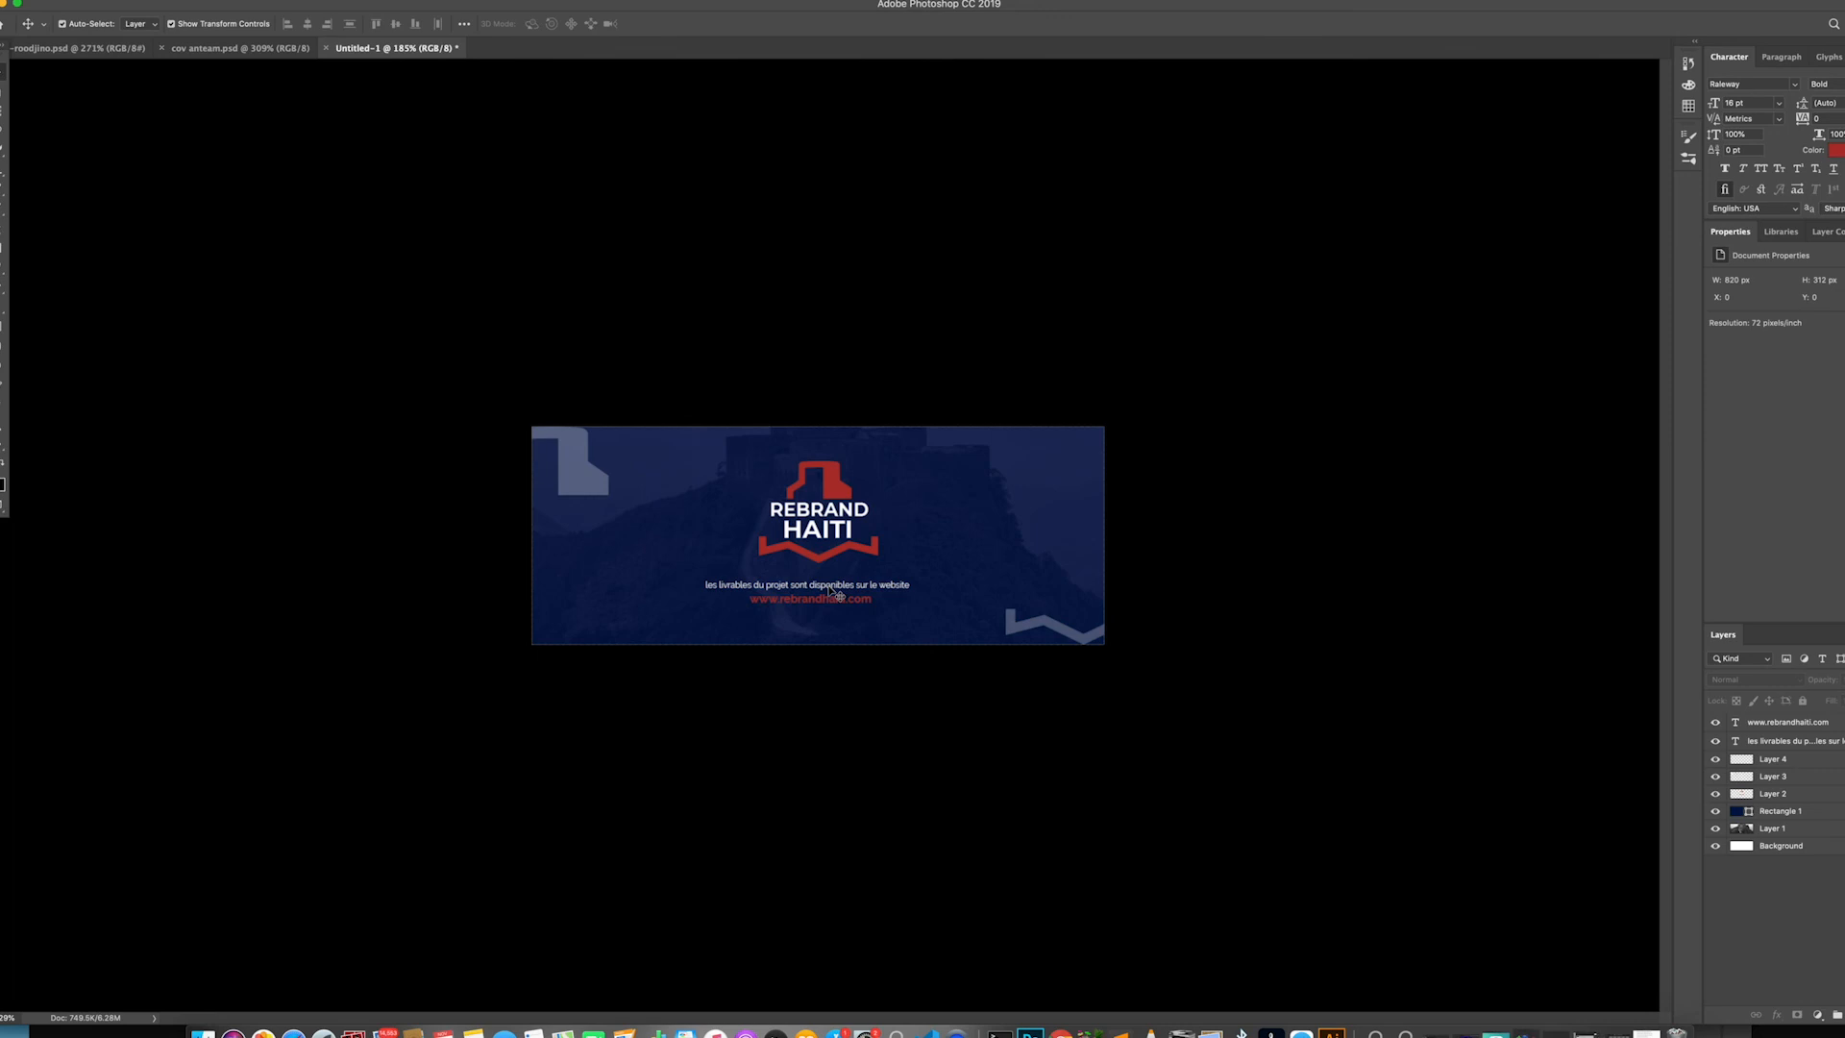
Select the tagline and the web address together and align both to the horizontal centre of the cover
left_click(832, 592)
scroll(831, 634, "up", 3)
scroll(828, 620, "up", 3)
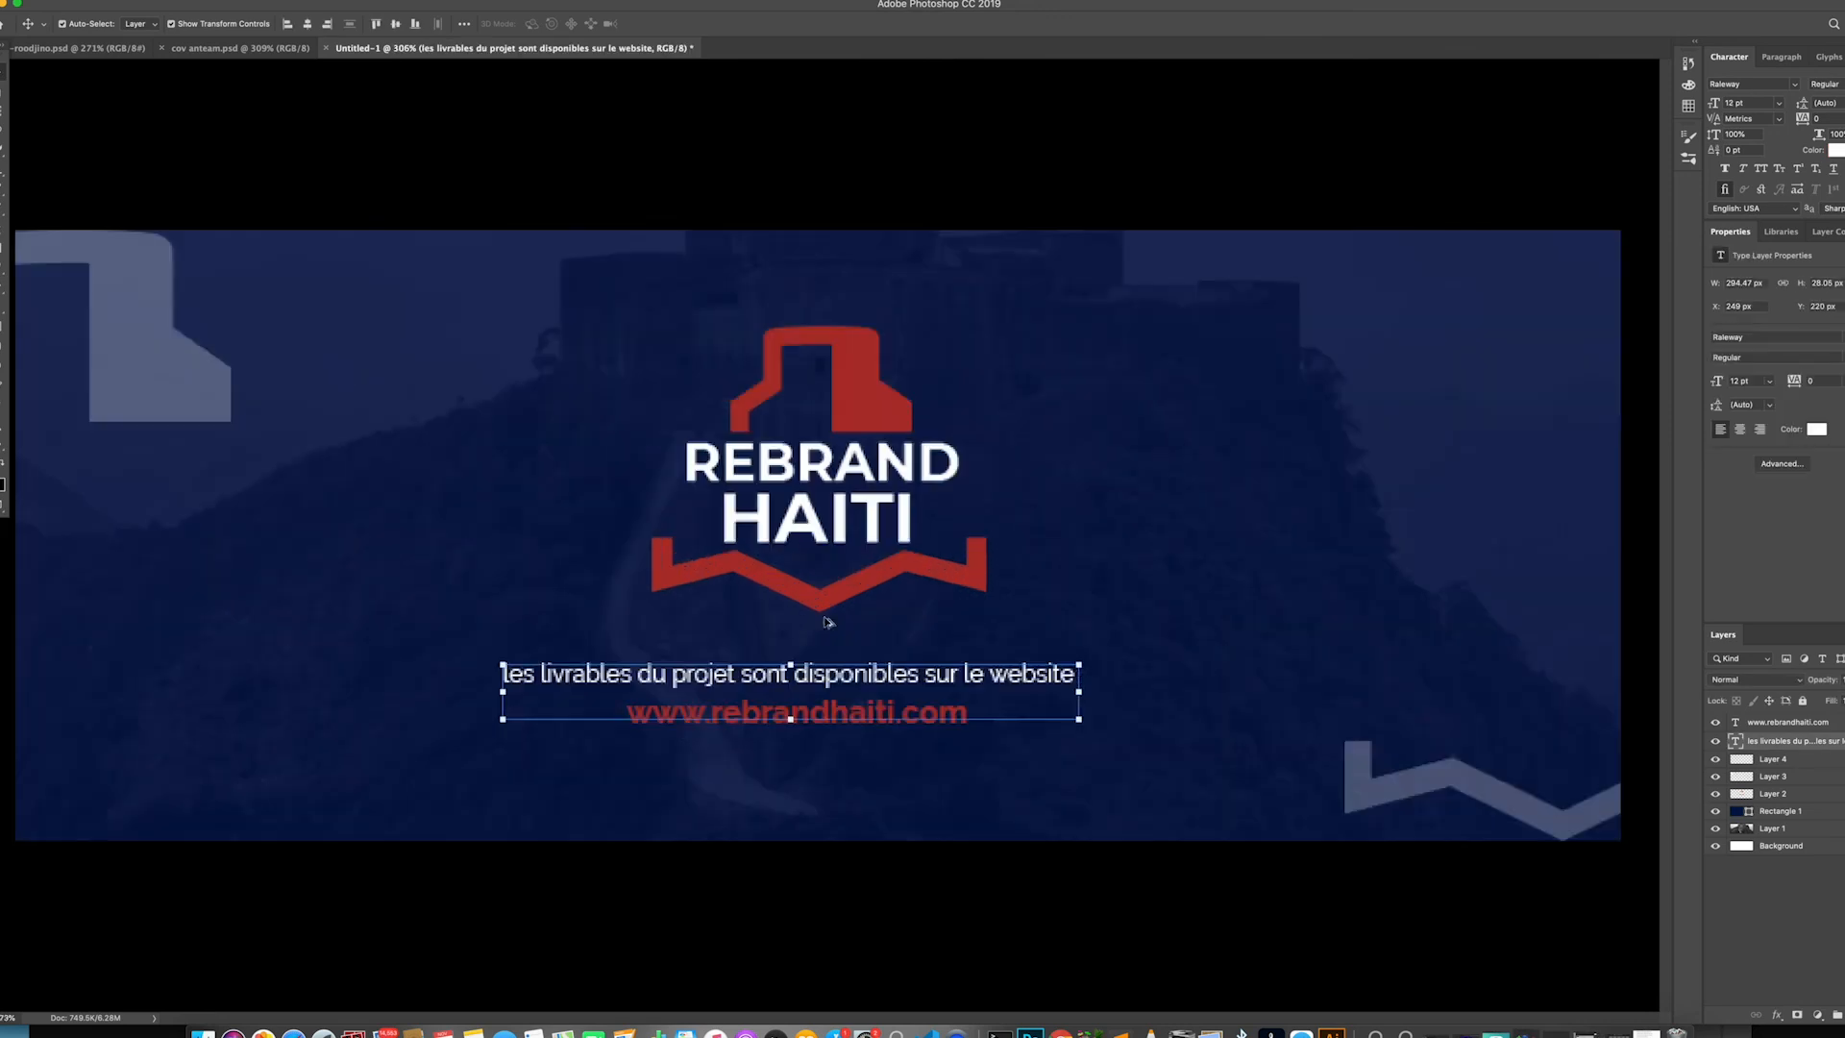
left_click(692, 718, "shift")
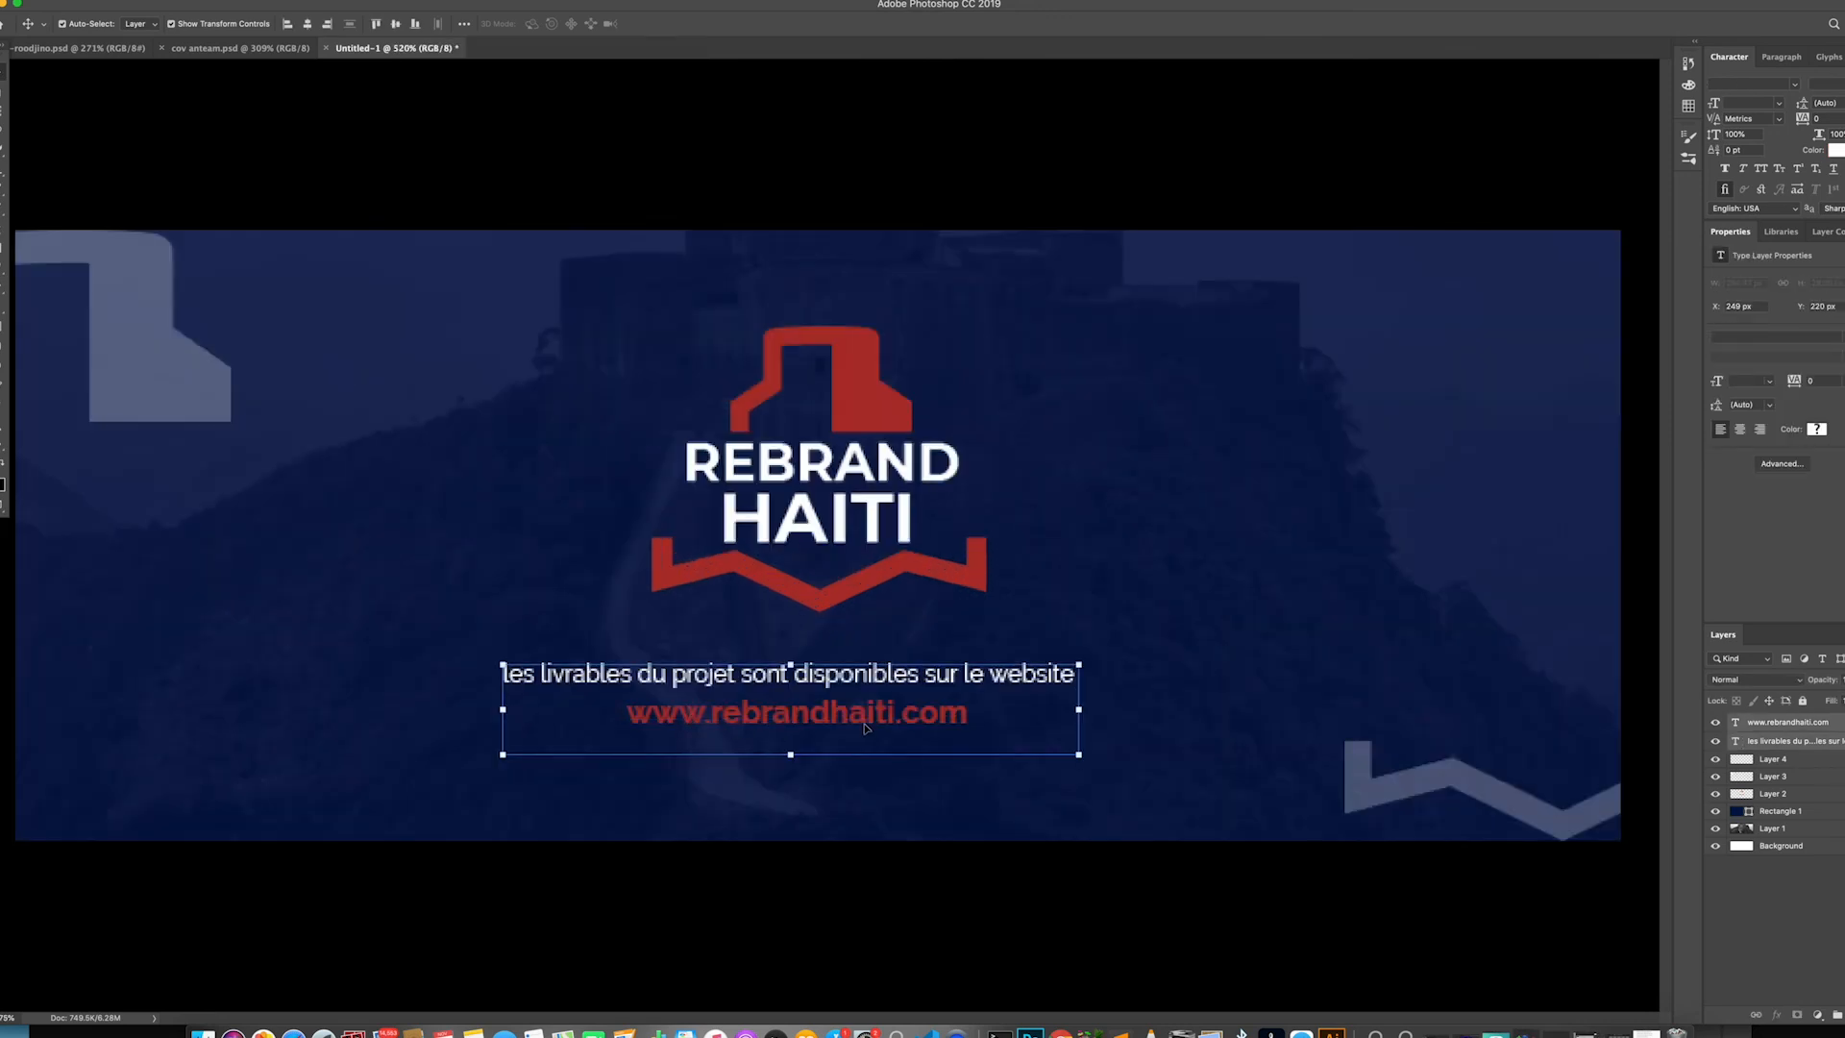
left_click(307, 23)
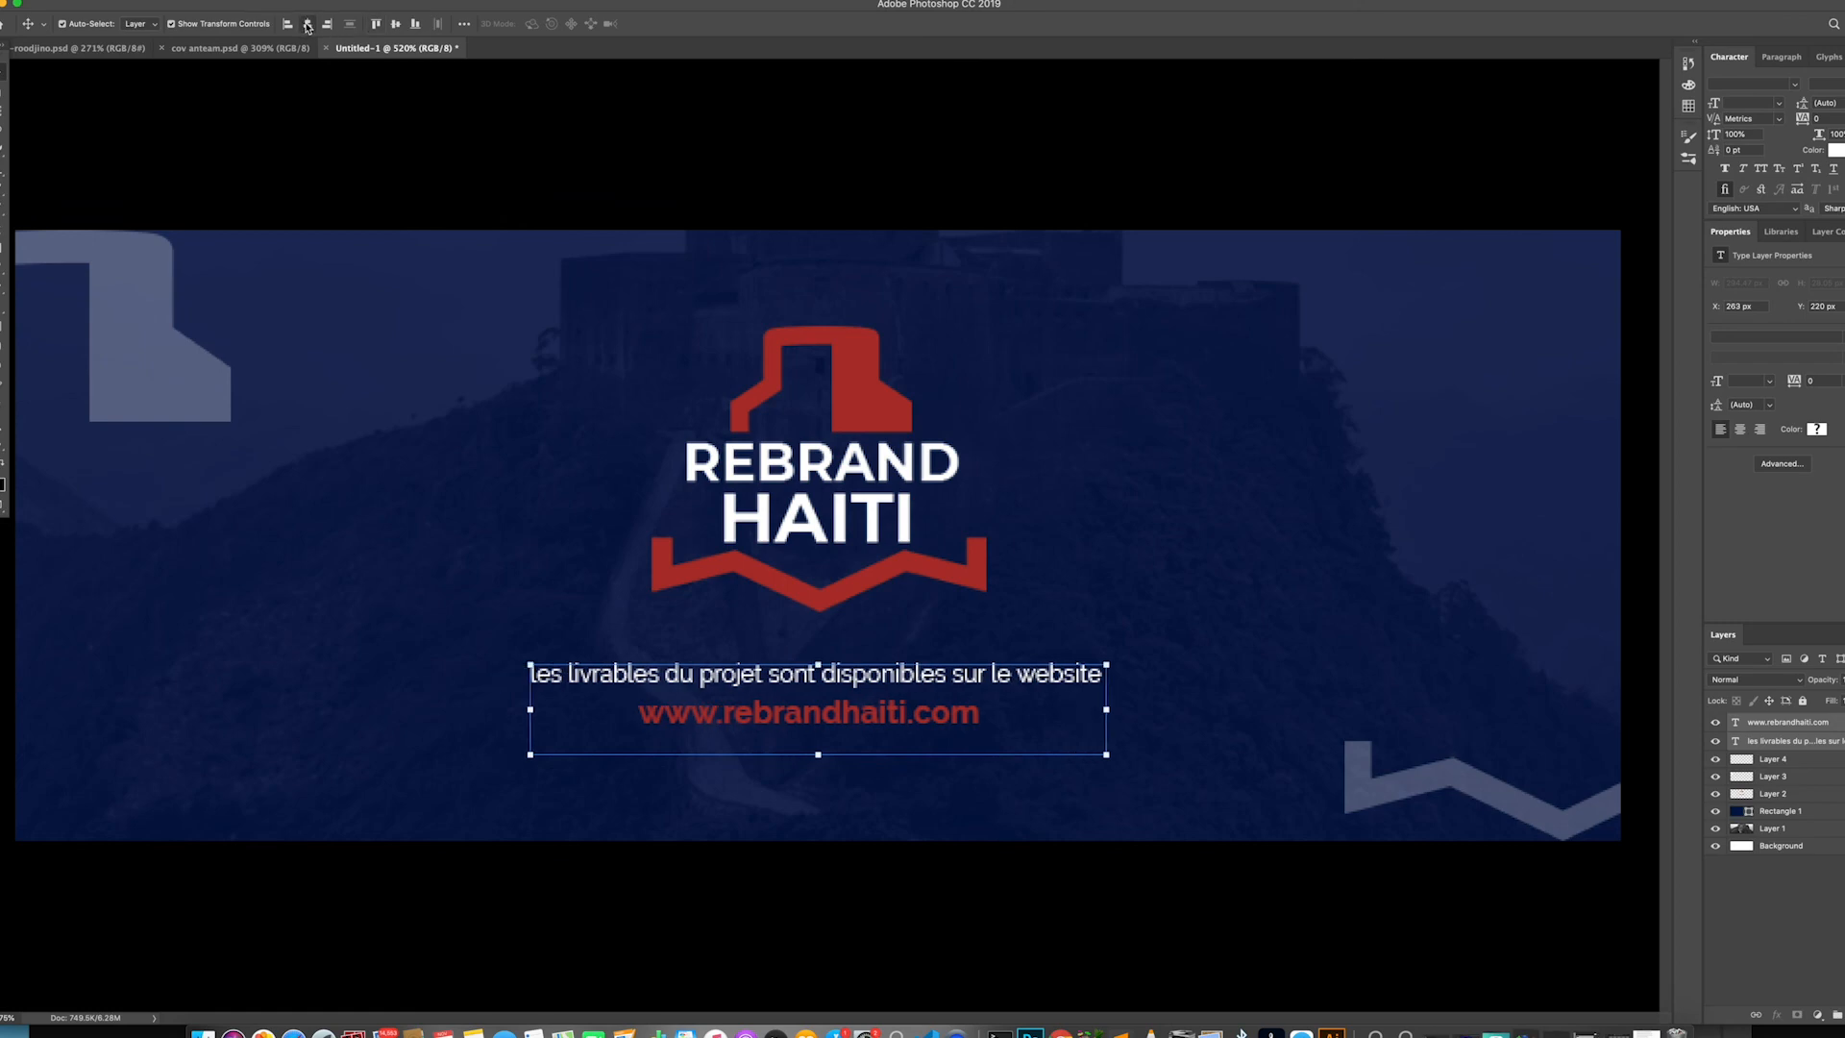
left_click(842, 271)
scroll(842, 271, "down", 10)
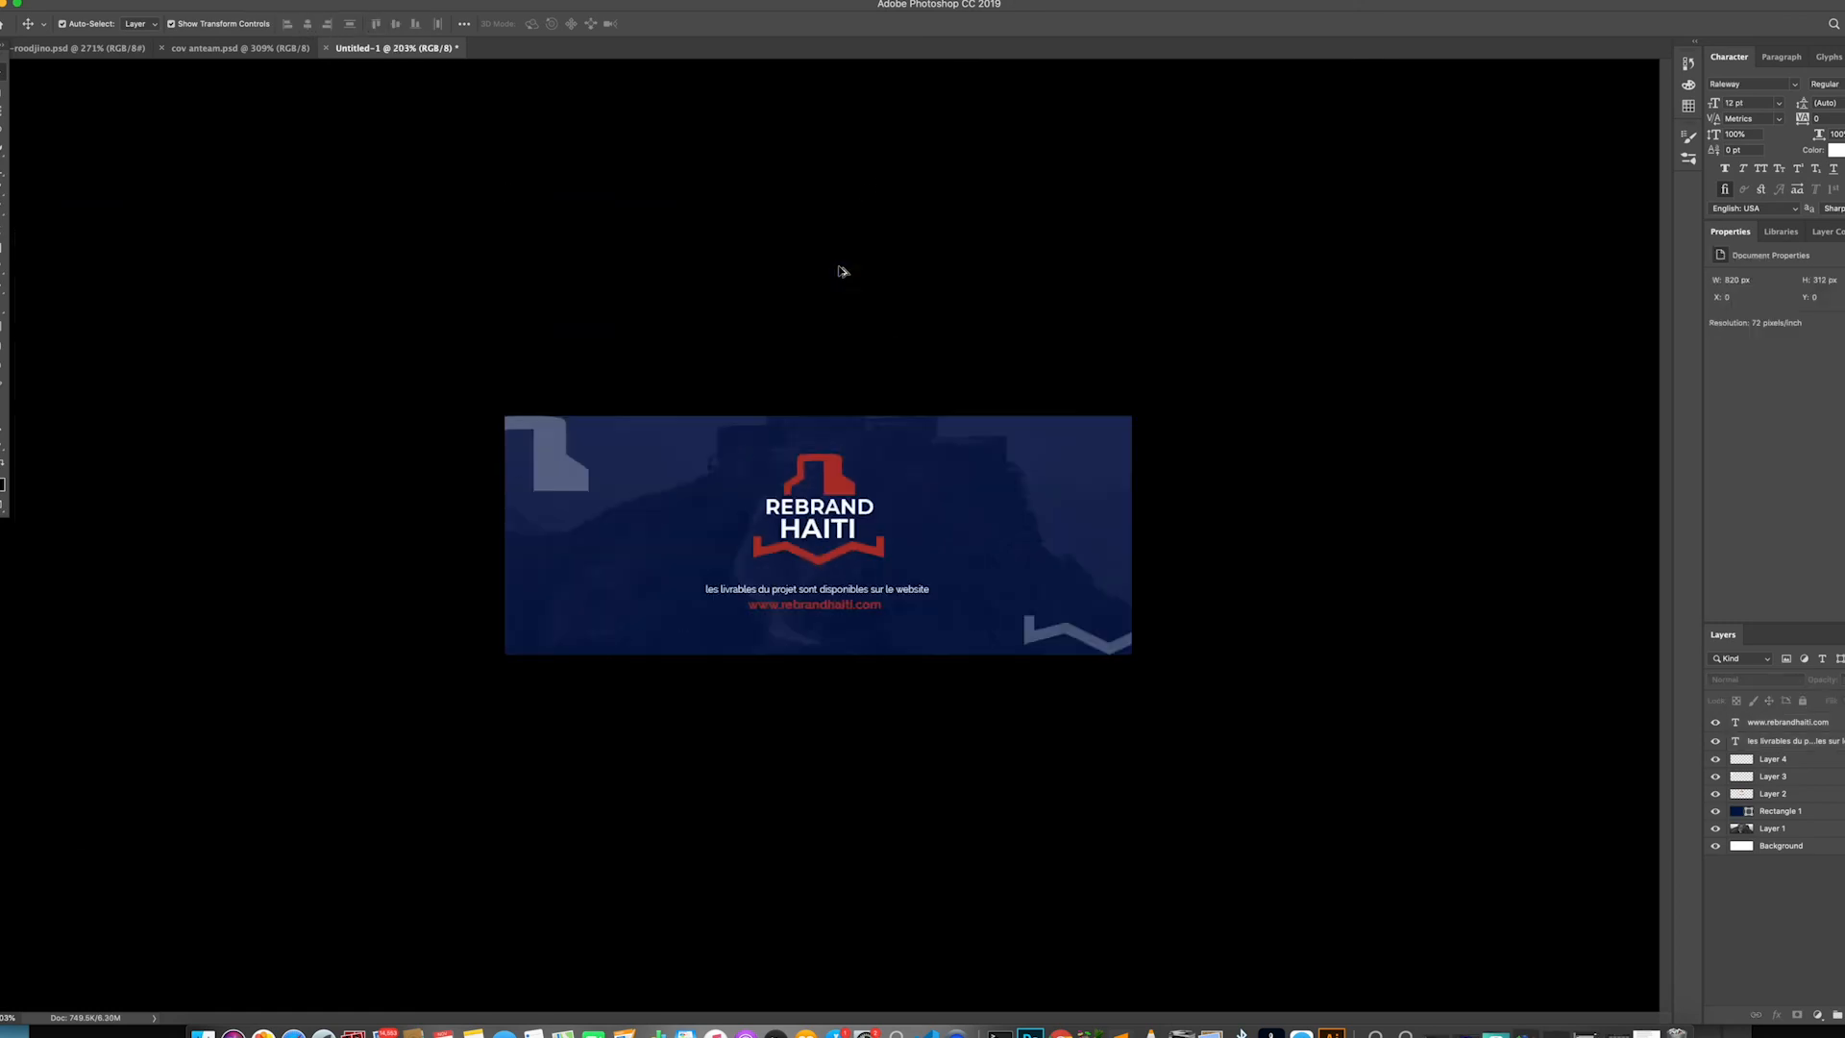
scroll(857, 543, "down", 2)
scroll(846, 548, "up", 4)
scroll(835, 550, "down", 2)
scroll(835, 550, "up", 5)
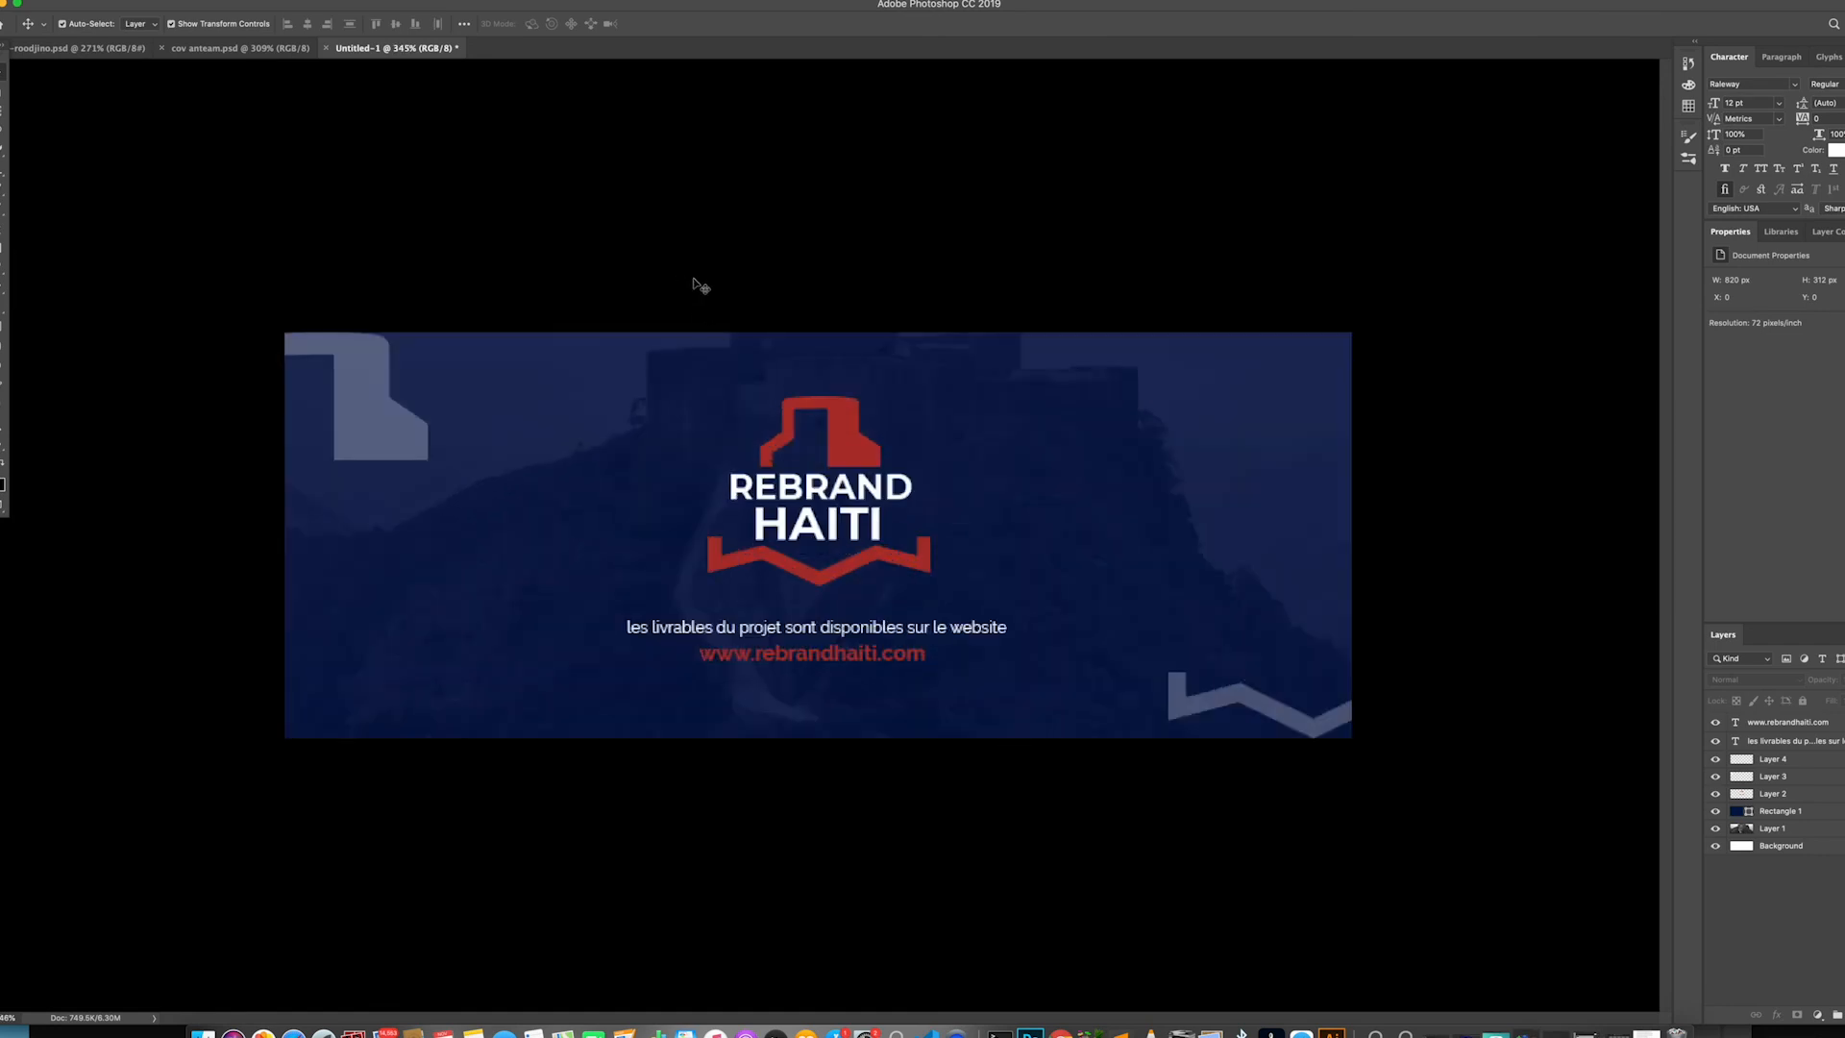